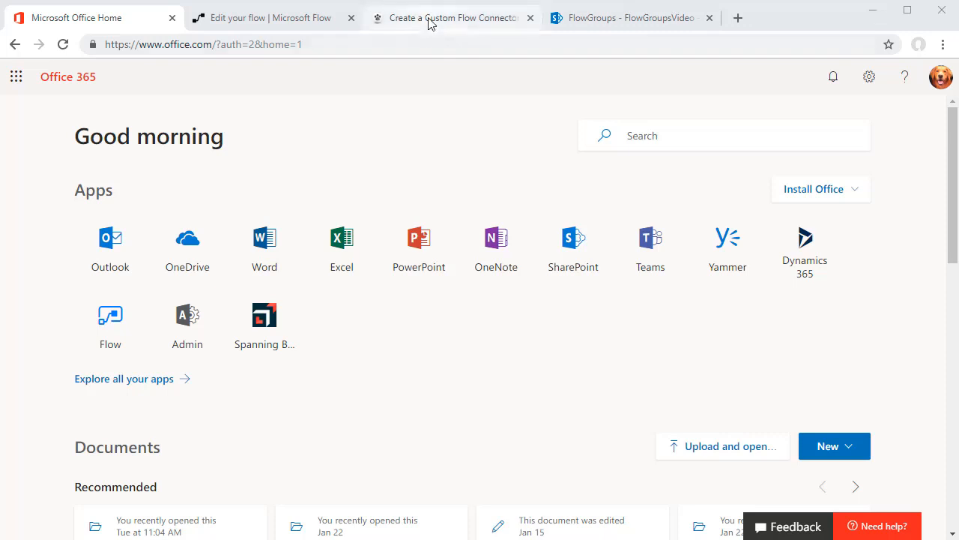
Read the introduction of the blog post "Create a Custom Flow Connector for the Microsoft Graph"
{"action": "left_click", "coordinate": [429, 21]}
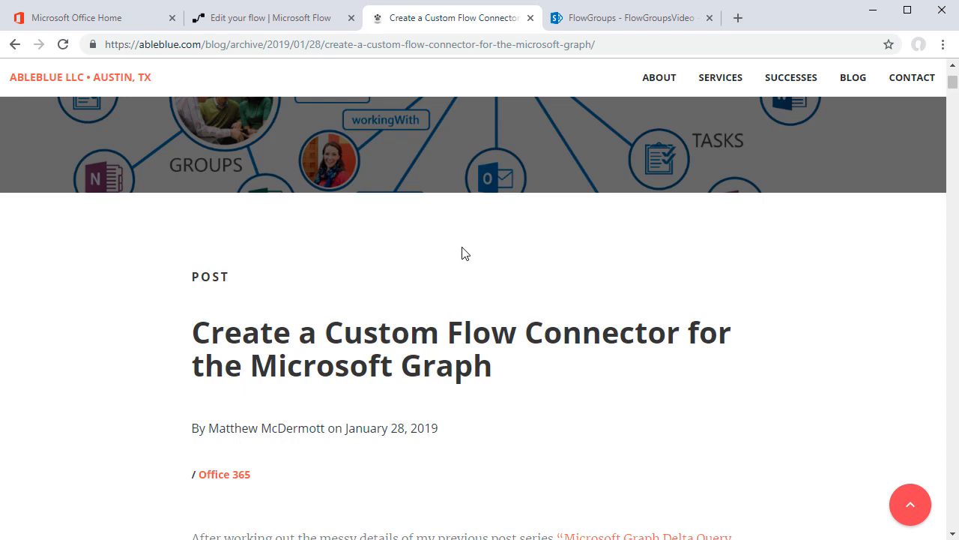
{"action": "scroll", "coordinate": [461, 253], "scroll_direction": "down", "scroll_amount": 1}
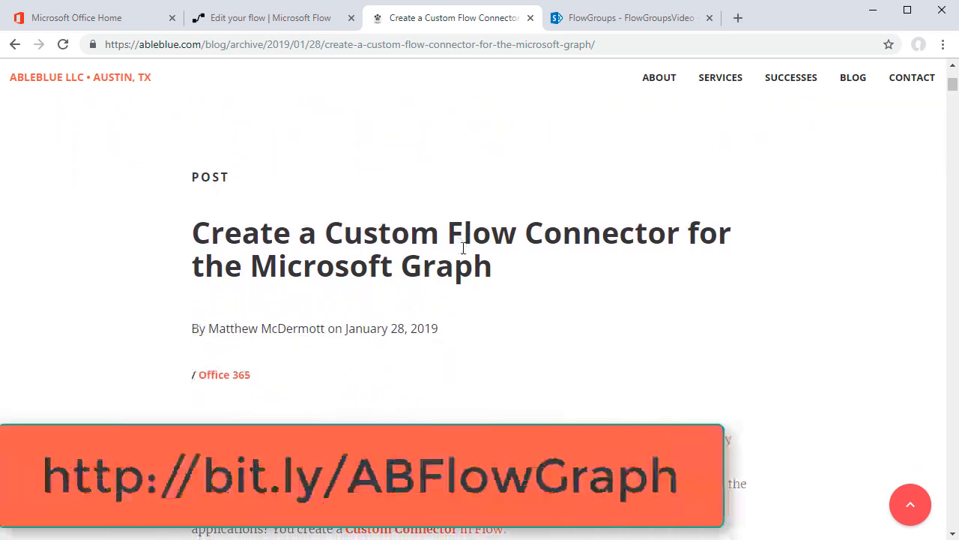
{"action": "scroll", "coordinate": [462, 251], "scroll_direction": "down", "scroll_amount": 2}
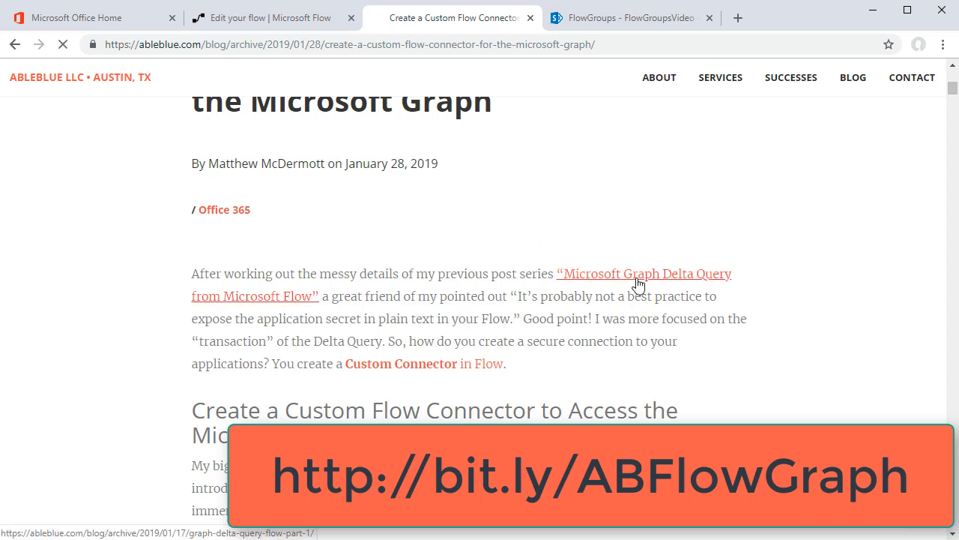
Open the linked post "Microsoft Graph Delta Query from Microsoft Flow", skim its introduction and close the page
{"action": "left_click", "coordinate": [678, 274]}
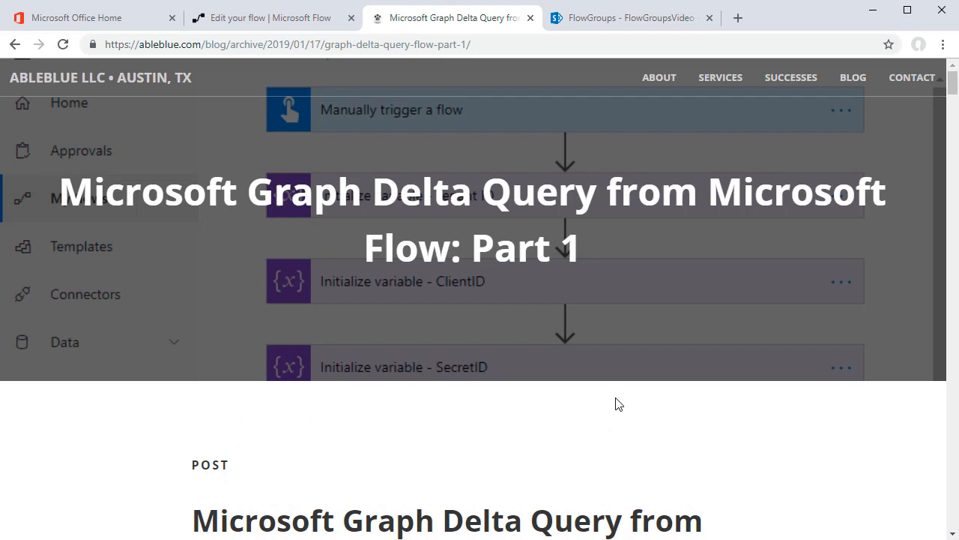
{"action": "scroll", "coordinate": [615, 404], "scroll_direction": "down", "scroll_amount": 1}
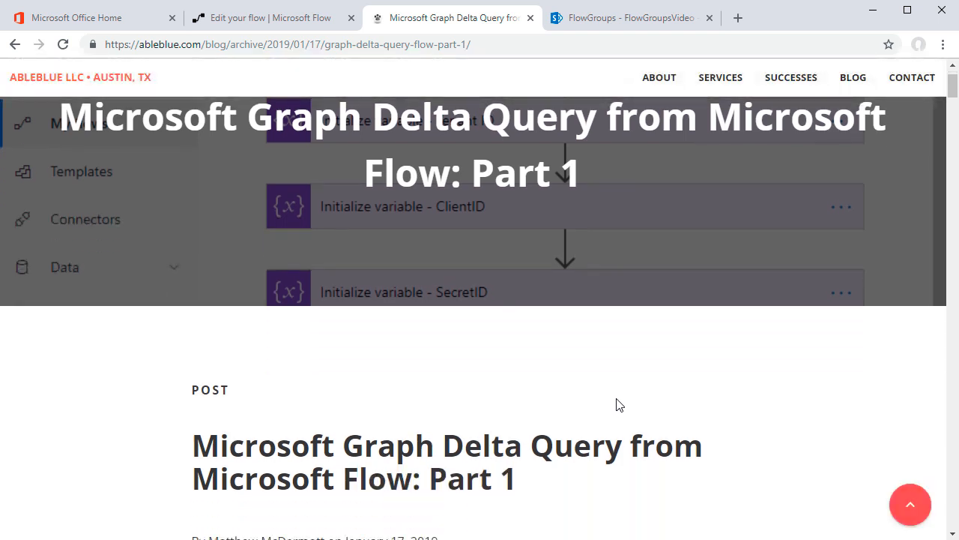
{"action": "scroll", "coordinate": [628, 407], "scroll_direction": "down", "scroll_amount": 1}
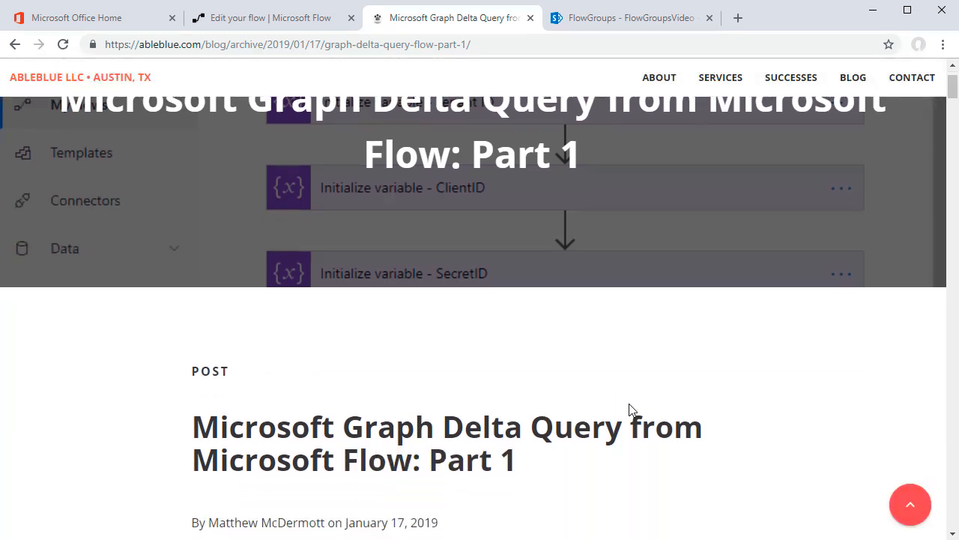
{"action": "scroll", "coordinate": [630, 408], "scroll_direction": "down", "scroll_amount": 2}
{"action": "scroll", "coordinate": [632, 414], "scroll_direction": "down", "scroll_amount": 1}
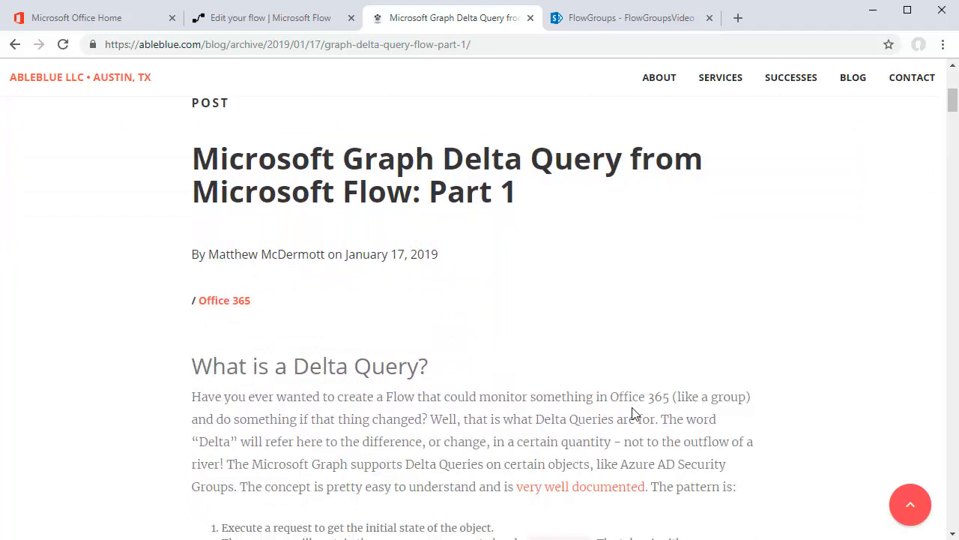
{"action": "scroll", "coordinate": [632, 414], "scroll_direction": "up", "scroll_amount": 5}
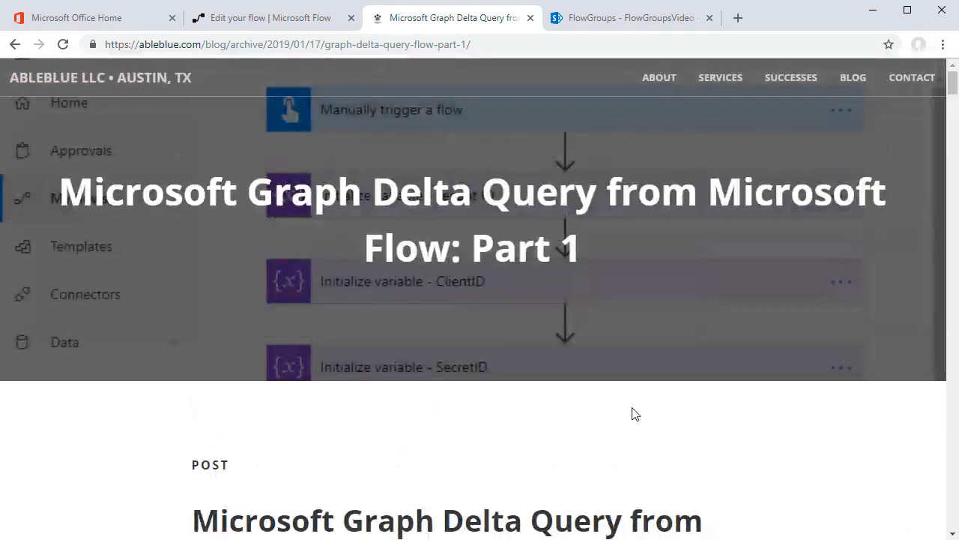
{"action": "left_click", "coordinate": [530, 17]}
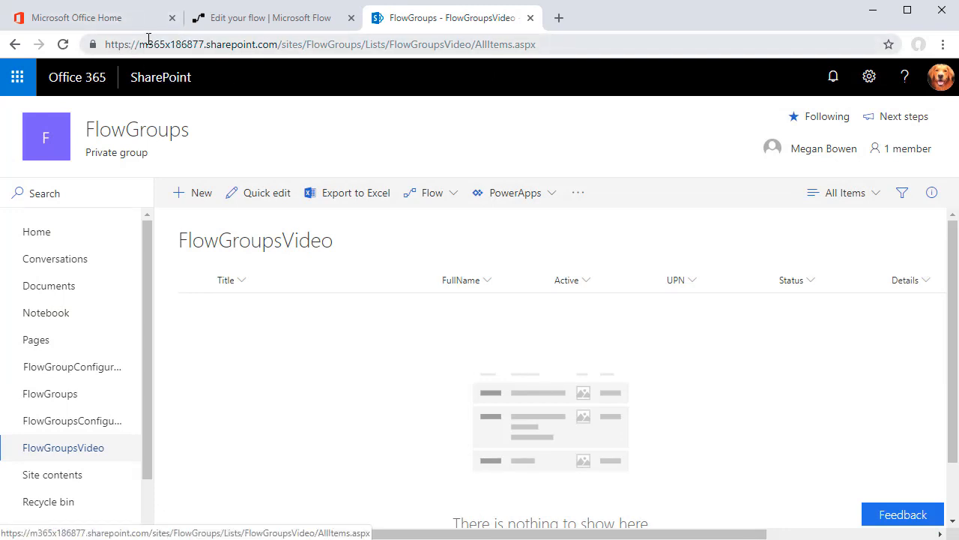
From the Office 365 home page, go through the Microsoft 365 admin center to the Azure Active Directory admin center
{"action": "left_click", "coordinate": [57, 21]}
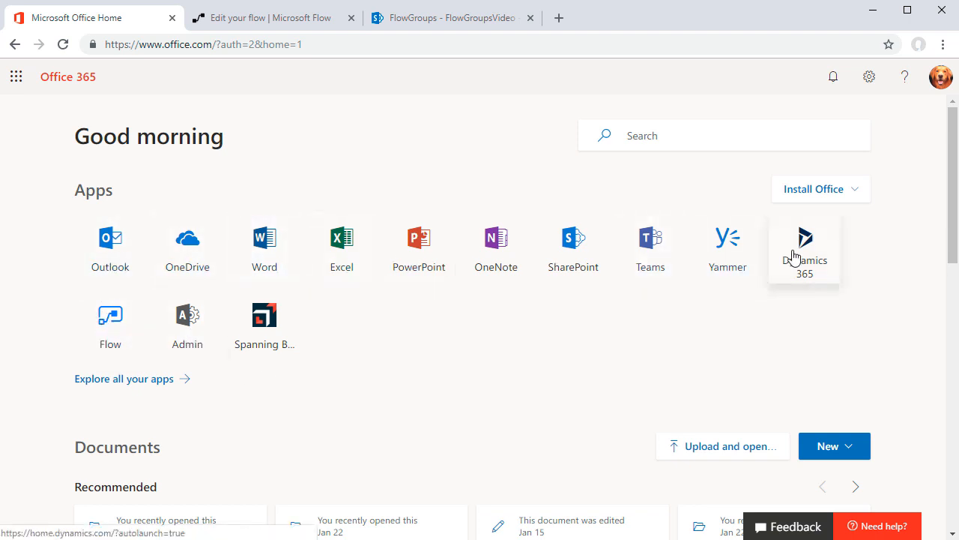
{"action": "left_click", "coordinate": [191, 325]}
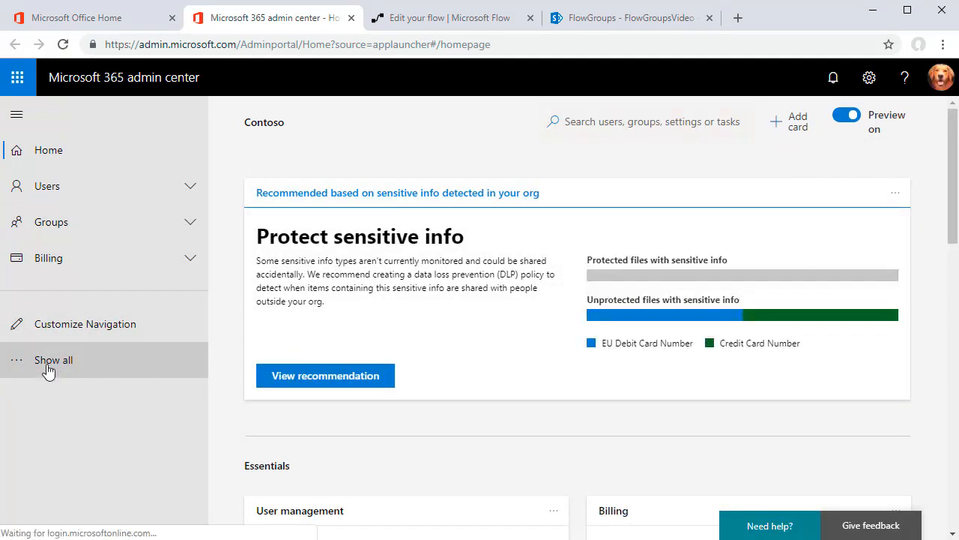
{"action": "left_click", "coordinate": [41, 359]}
{"action": "scroll", "coordinate": [77, 367], "scroll_direction": "down", "scroll_amount": 4}
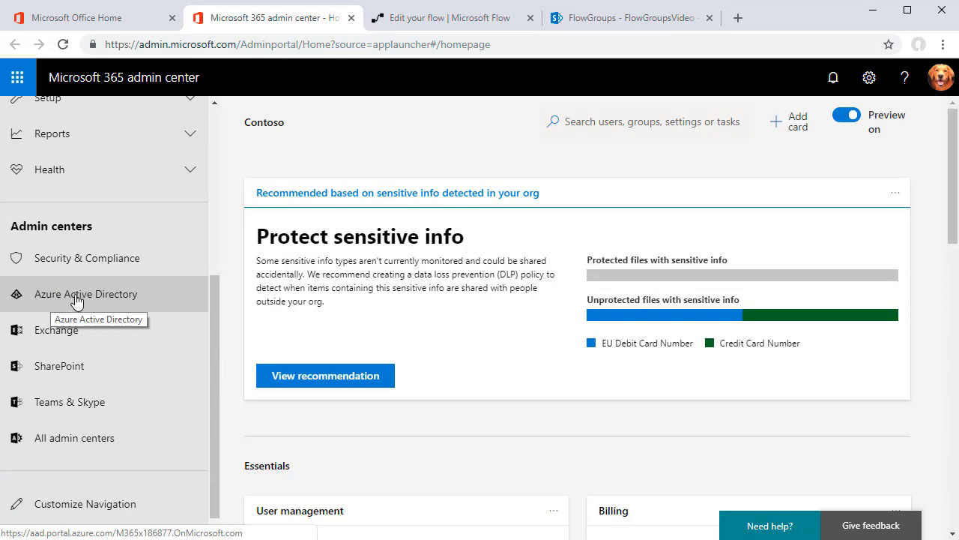
{"action": "left_click", "coordinate": [77, 300]}
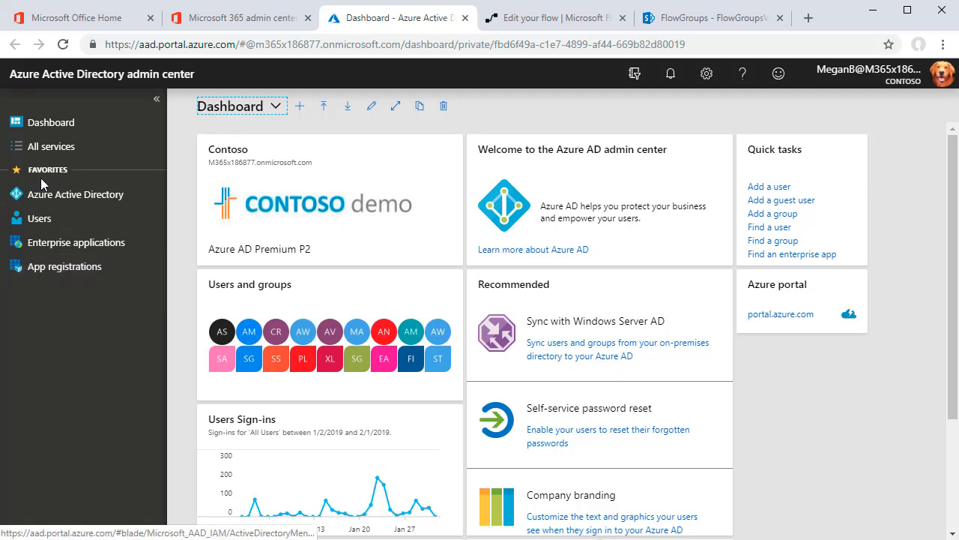
Filter all services for "app", open App registrations and switch to its preview experience
{"action": "left_click", "coordinate": [19, 152]}
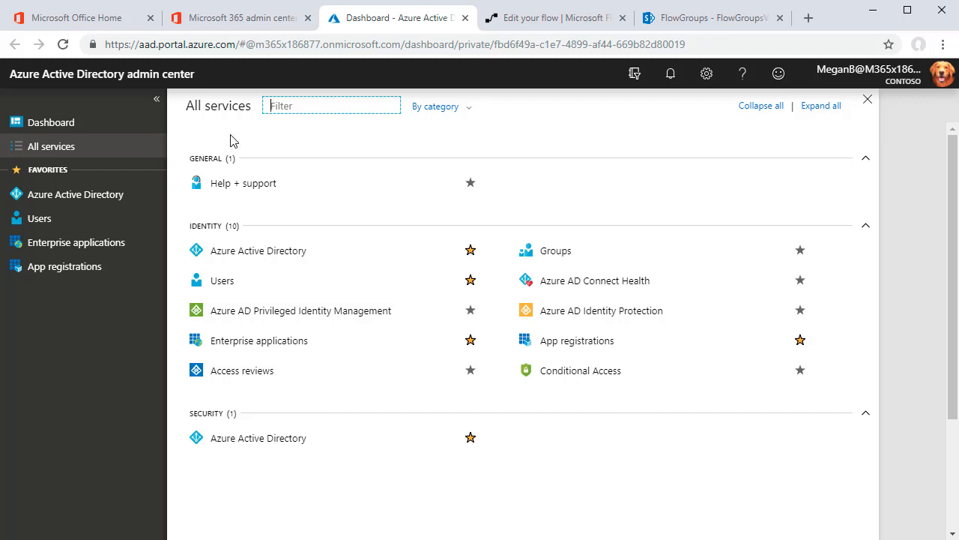
{"action": "type", "text": "app"}
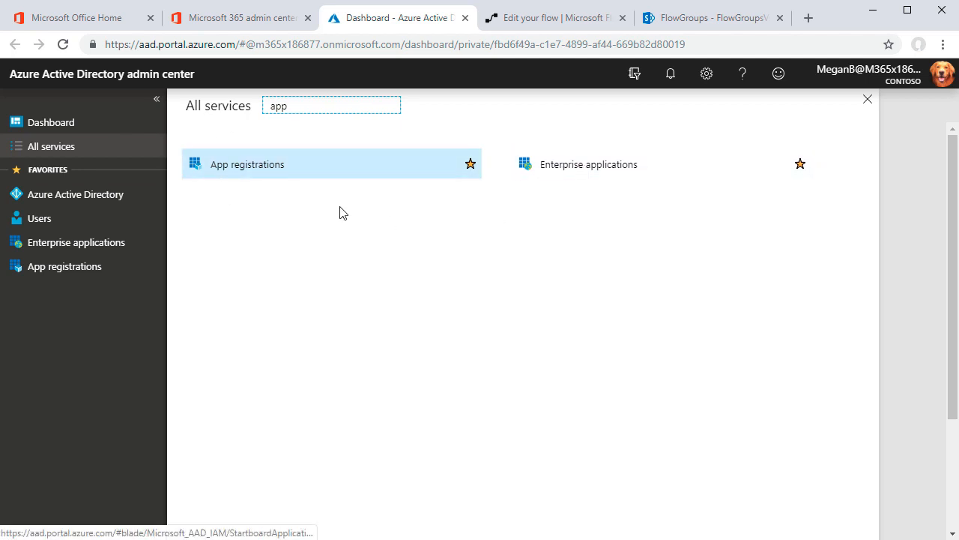
{"action": "left_click", "coordinate": [256, 172]}
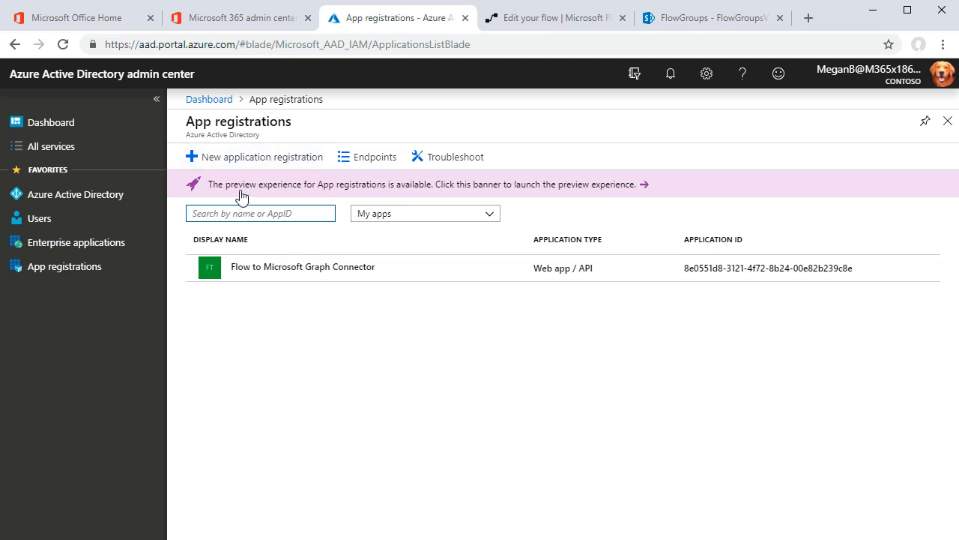
{"action": "left_click", "coordinate": [644, 186]}
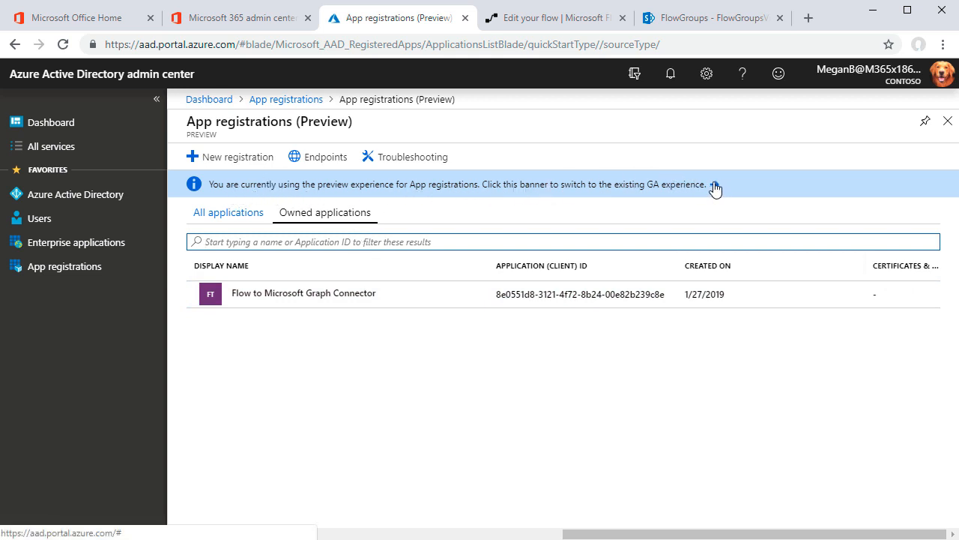
Register a new application named "Flow to Microsoft Graph Connector Video" for accounts in this organizational directory only
{"action": "left_click", "coordinate": [232, 163]}
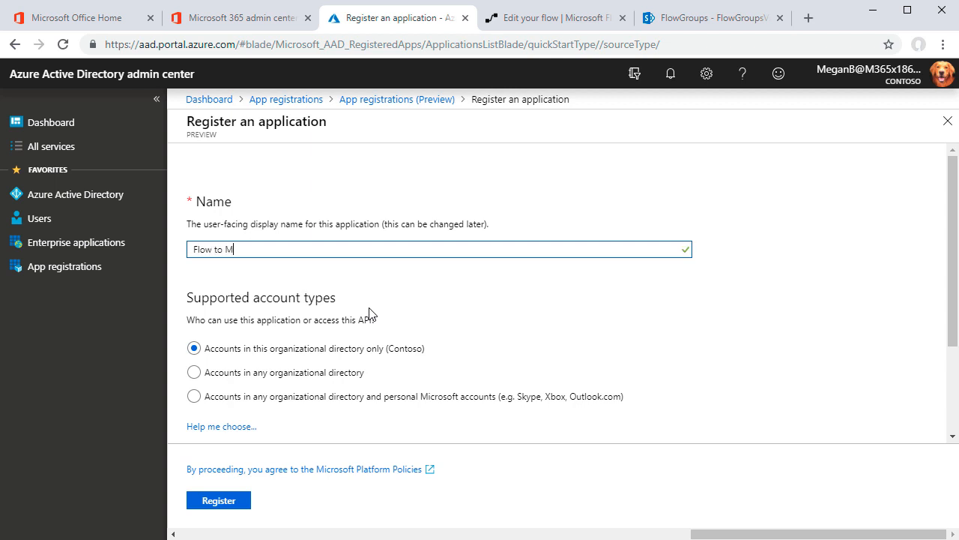
{"action": "type", "text": "icrosoft Graph Connector Video"}
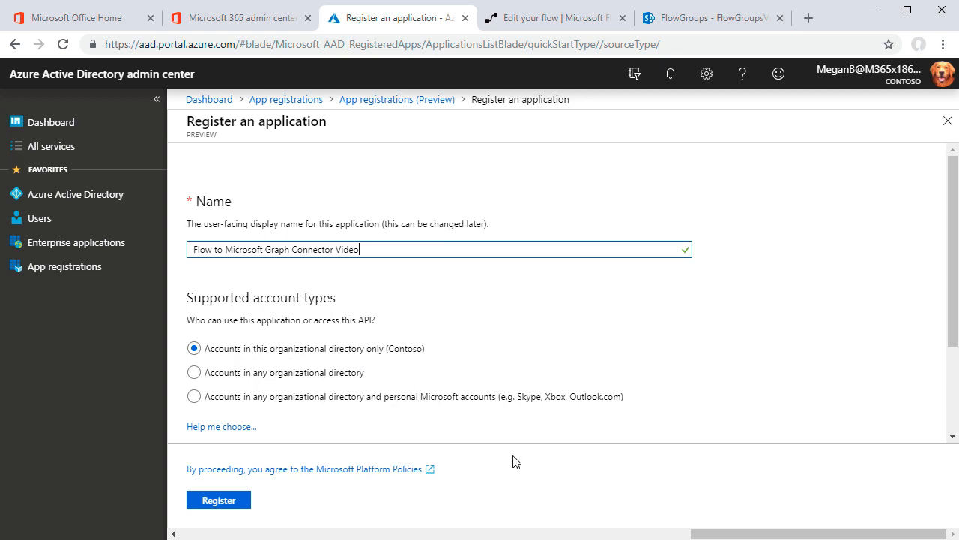
{"action": "left_click", "coordinate": [225, 502]}
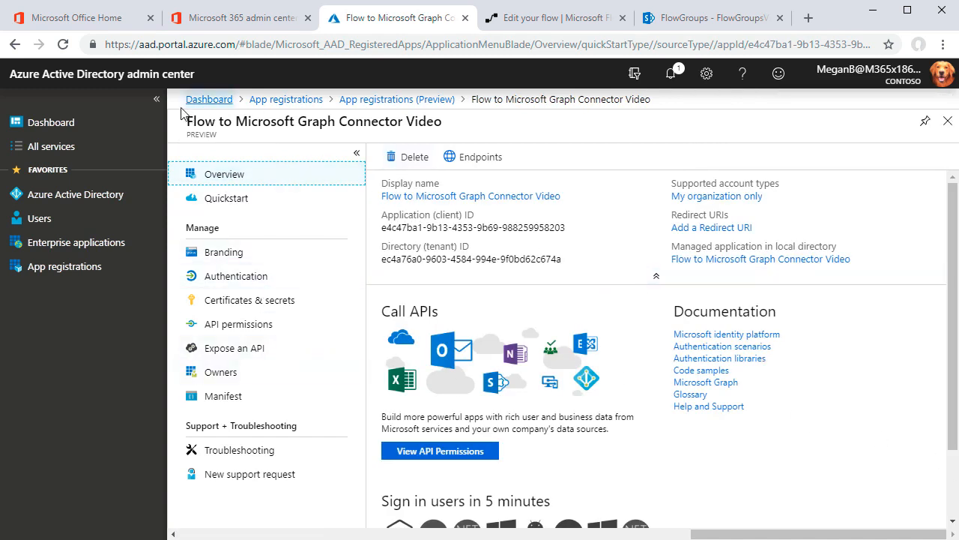
Start a permission request for the new app, choosing Microsoft Graph as the API and application permissions as the type
{"action": "left_click_drag", "start_coordinate": [188, 134], "coordinate": [213, 136]}
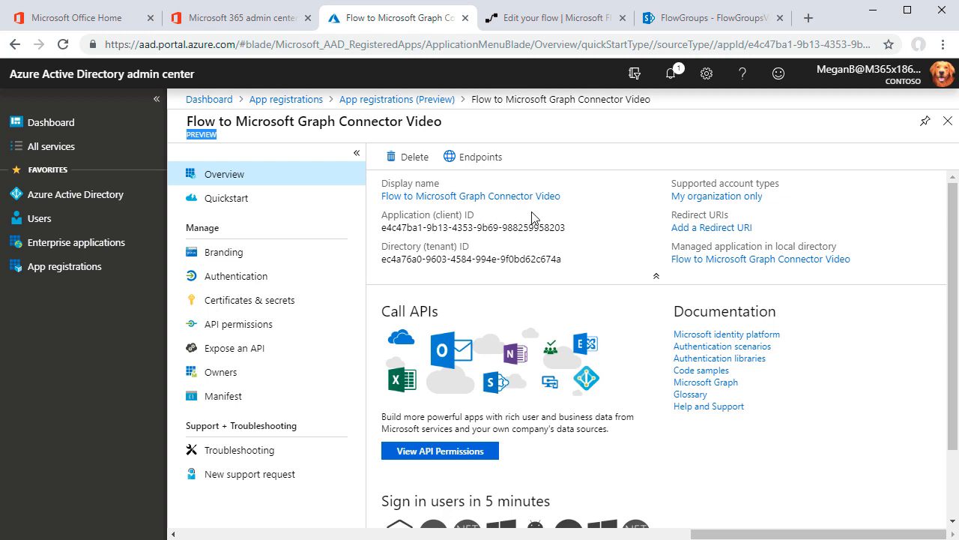
{"action": "left_click", "coordinate": [570, 258]}
{"action": "left_click", "coordinate": [441, 450]}
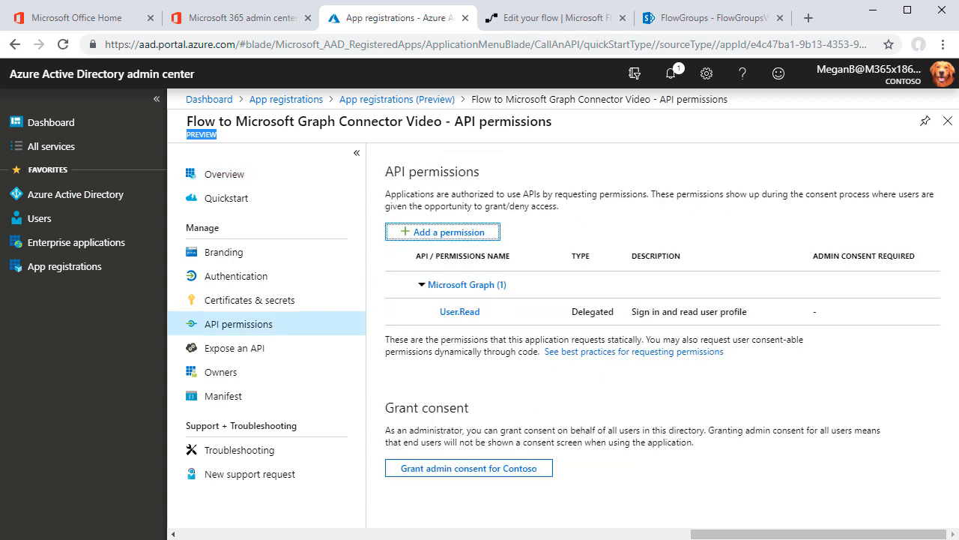
{"action": "left_click", "coordinate": [450, 232]}
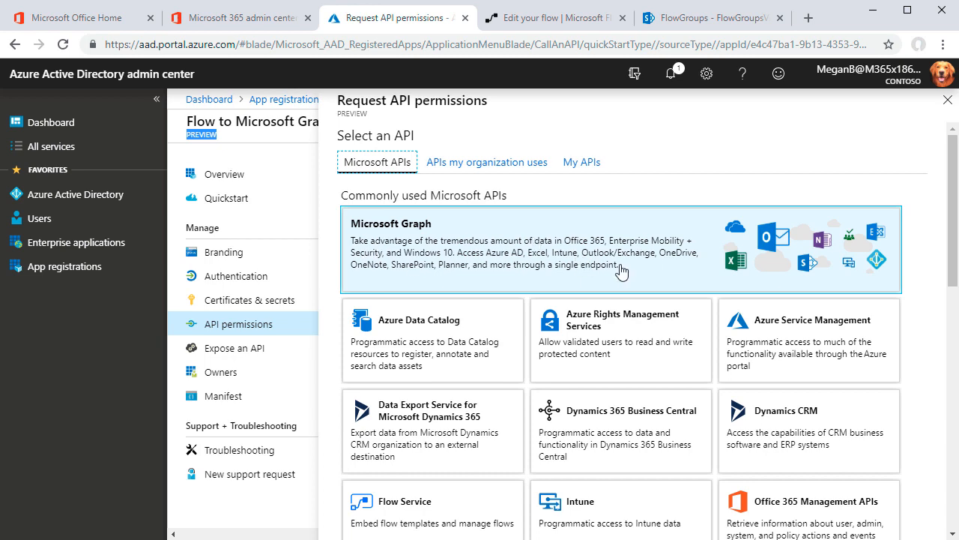
{"action": "left_click", "coordinate": [625, 270]}
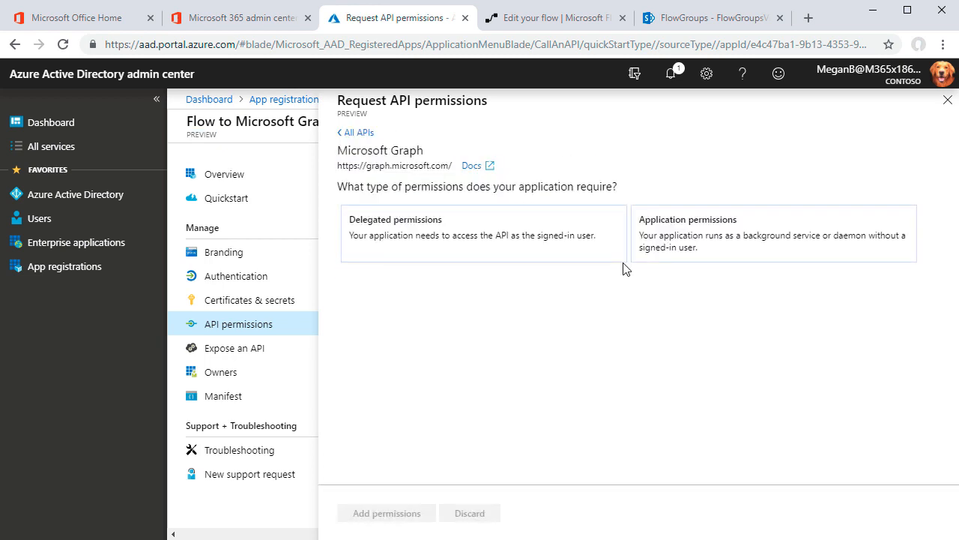
{"action": "left_click", "coordinate": [665, 240]}
{"action": "left_click", "coordinate": [665, 240]}
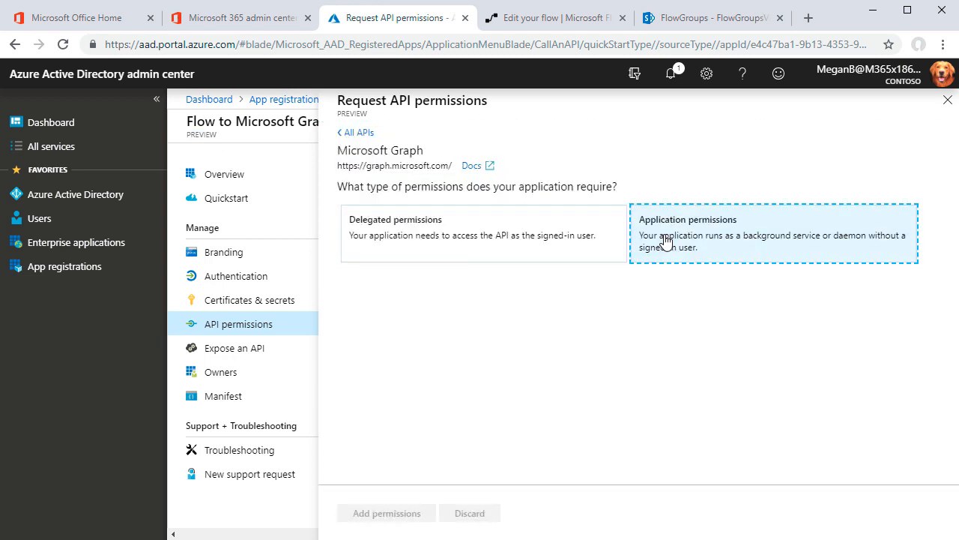
Search the permissions for "Group" and select Group.Read.All
{"action": "left_click", "coordinate": [357, 300]}
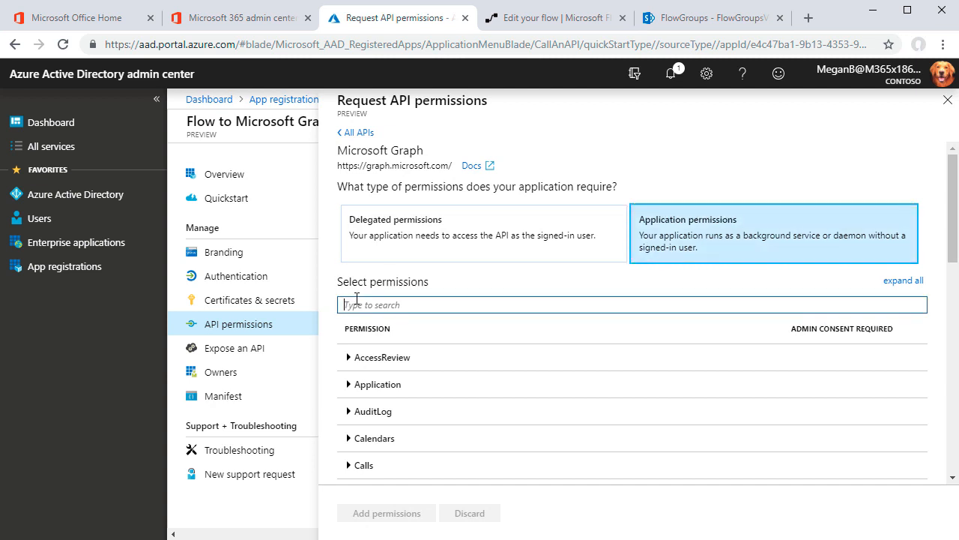
{"action": "type", "text": "Group"}
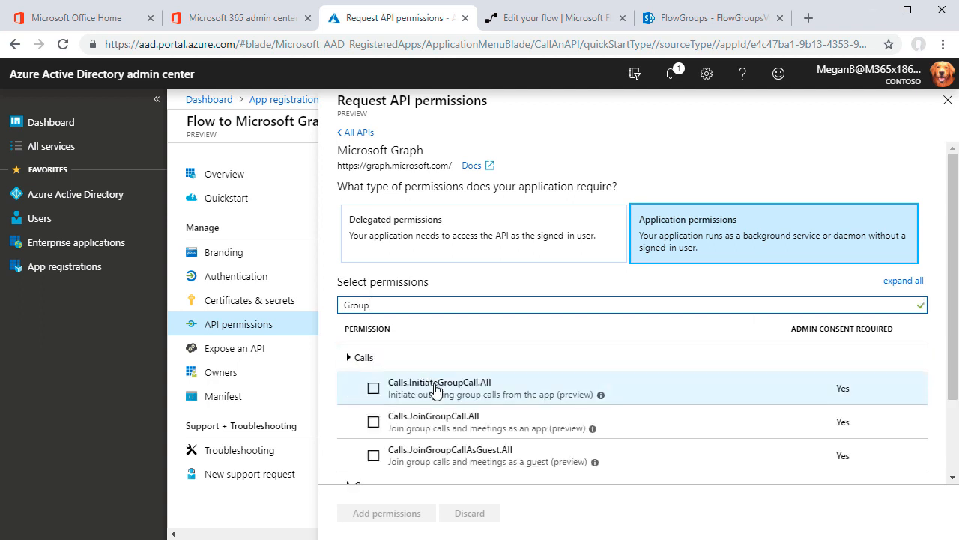
{"action": "scroll", "coordinate": [440, 393], "scroll_direction": "down", "scroll_amount": 2}
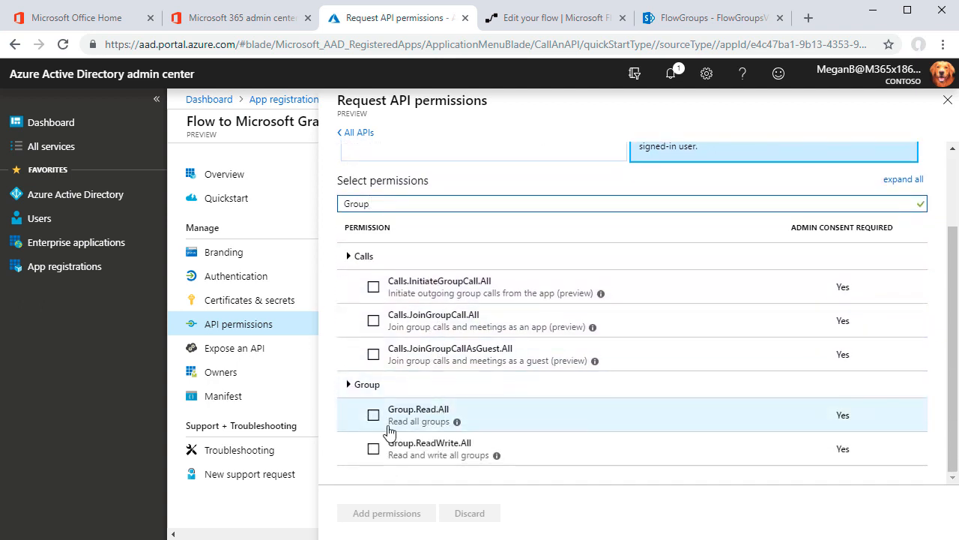
{"action": "left_click", "coordinate": [374, 416]}
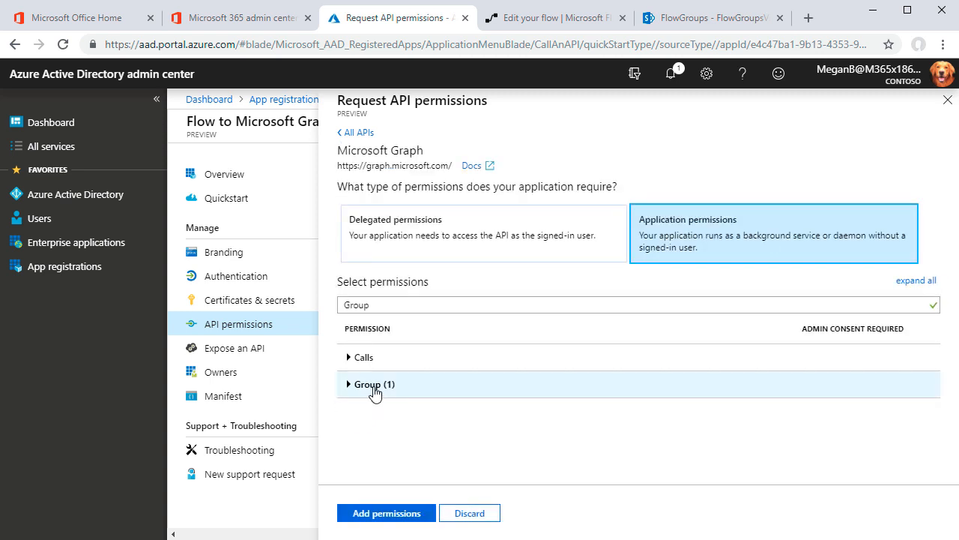
Search the permissions for "User", select User.Read.All and add the selected permissions to the app
{"action": "left_click_drag", "start_coordinate": [379, 305], "coordinate": [325, 311]}
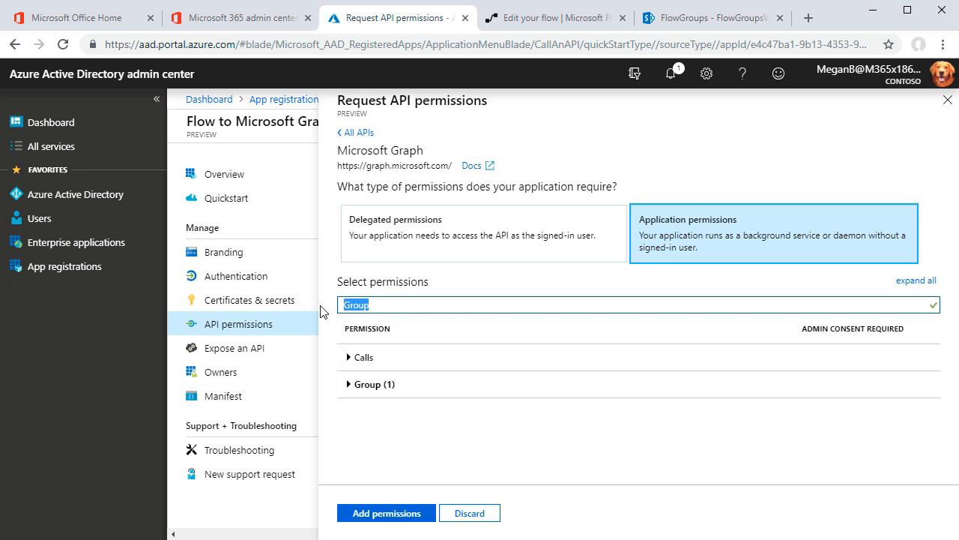
{"action": "type", "text": "User"}
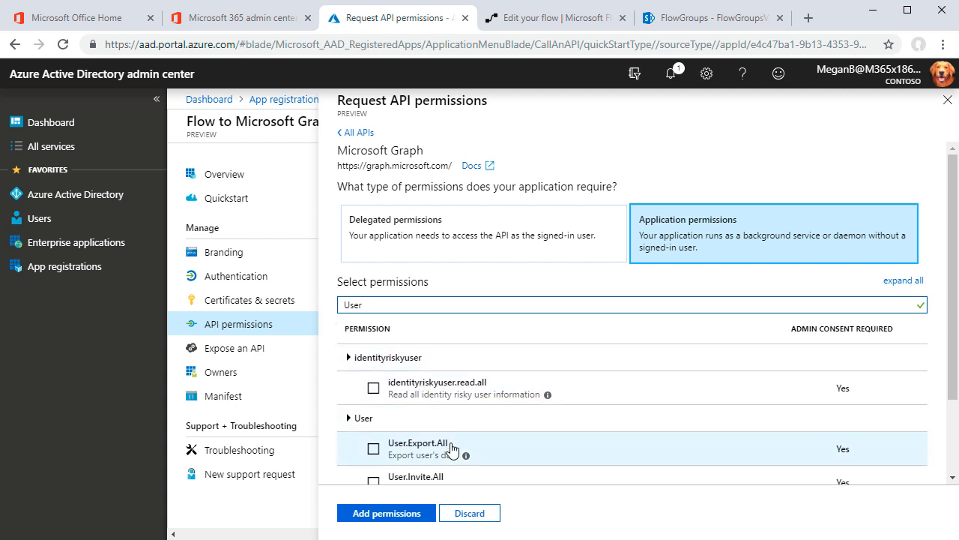
{"action": "scroll", "coordinate": [453, 450], "scroll_direction": "down", "scroll_amount": 3}
{"action": "left_click", "coordinate": [373, 417]}
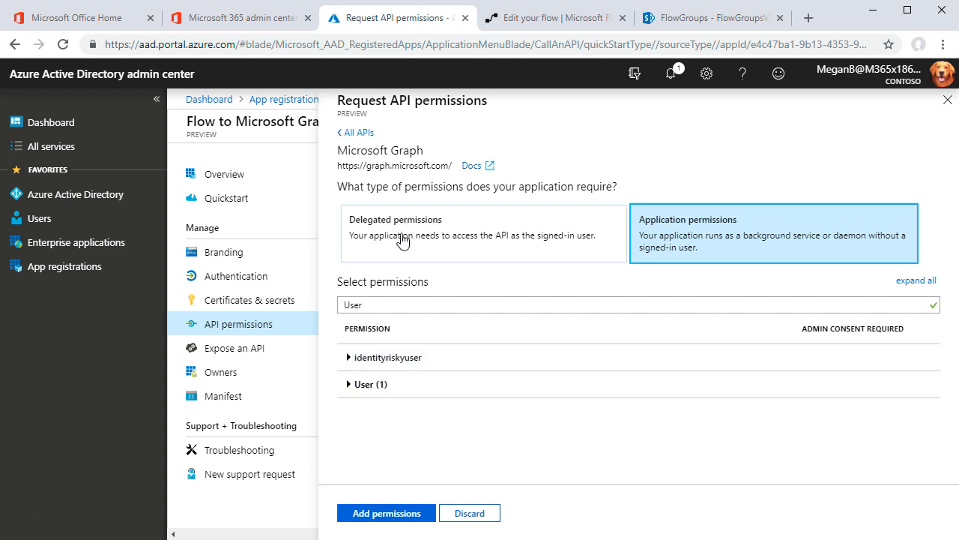
{"action": "left_click", "coordinate": [397, 517]}
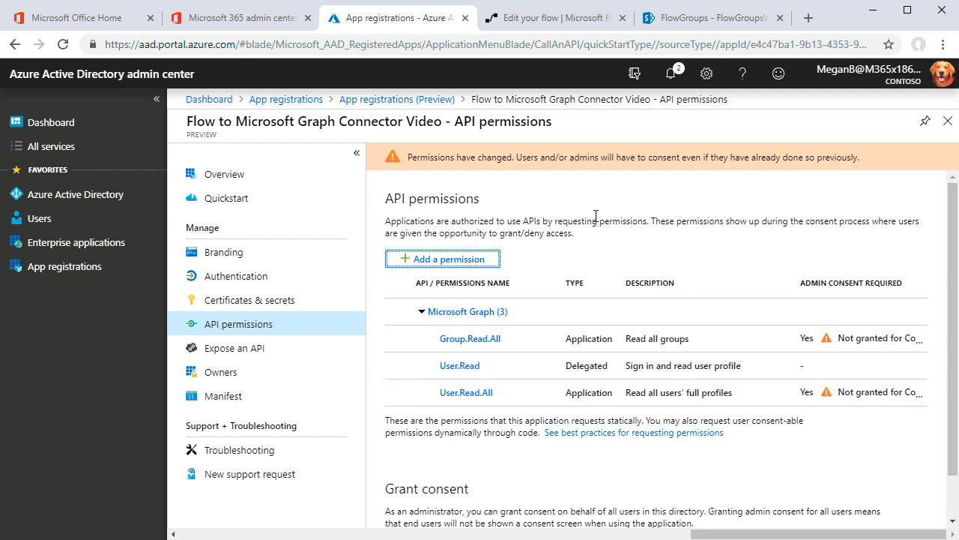
Grant admin consent for Contoso on the app's requested Microsoft Graph permissions
{"action": "scroll", "coordinate": [596, 216], "scroll_direction": "down", "scroll_amount": 1}
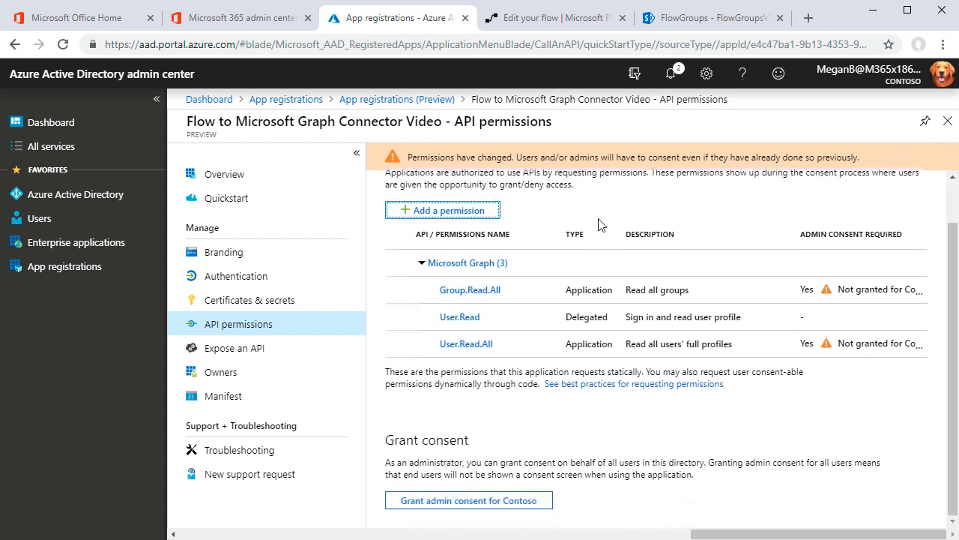
{"action": "left_click", "coordinate": [504, 507]}
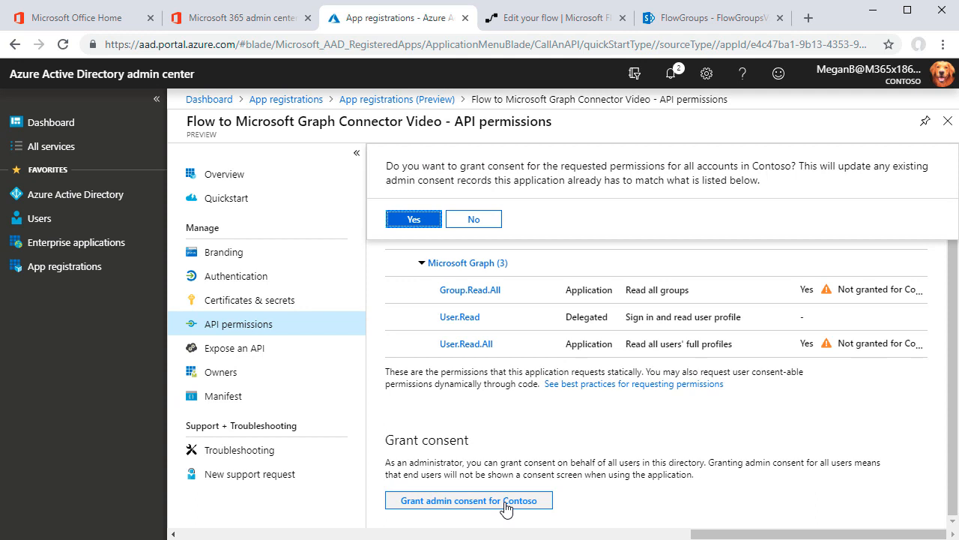
{"action": "left_click", "coordinate": [425, 221]}
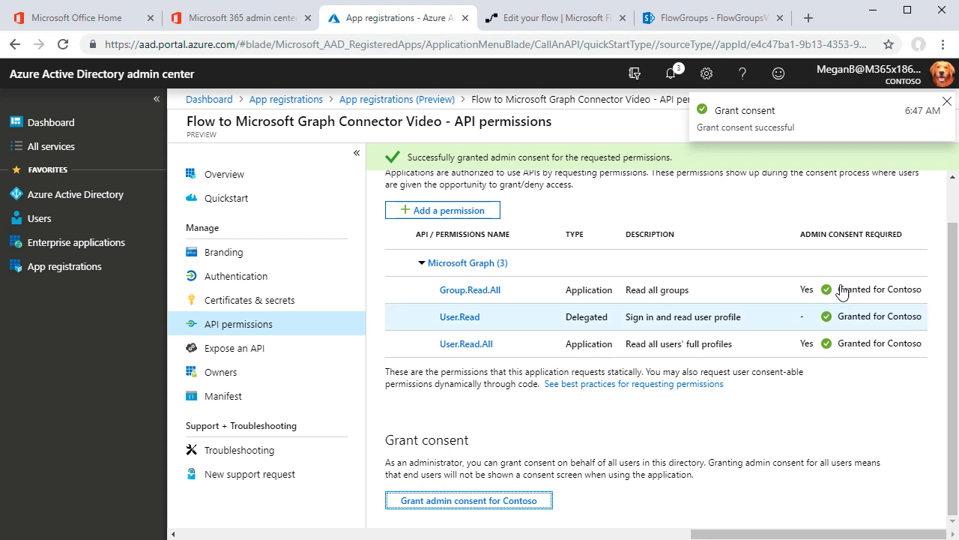
{"action": "left_click", "coordinate": [945, 103]}
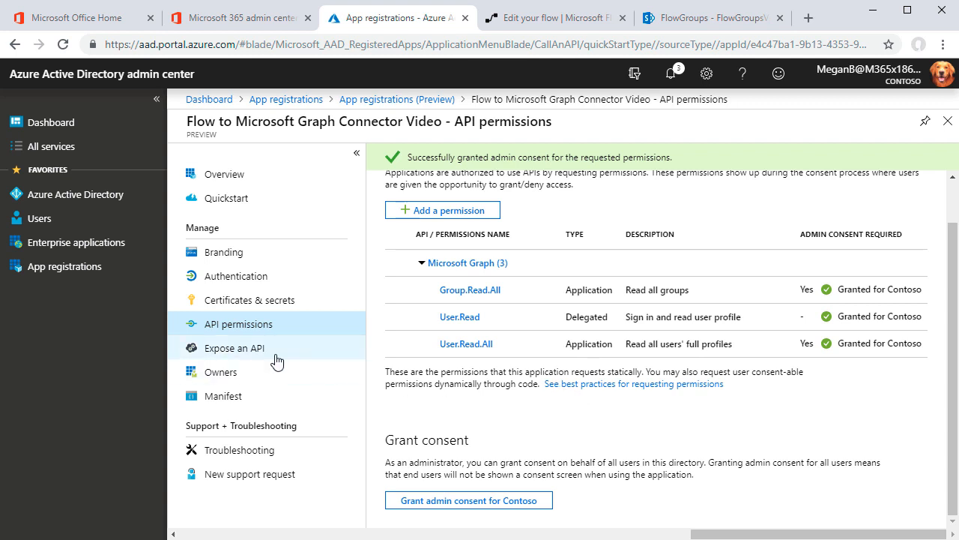
Create a client secret described as "Microsoft Flow" that never expires and copy its value
{"action": "left_click", "coordinate": [244, 306]}
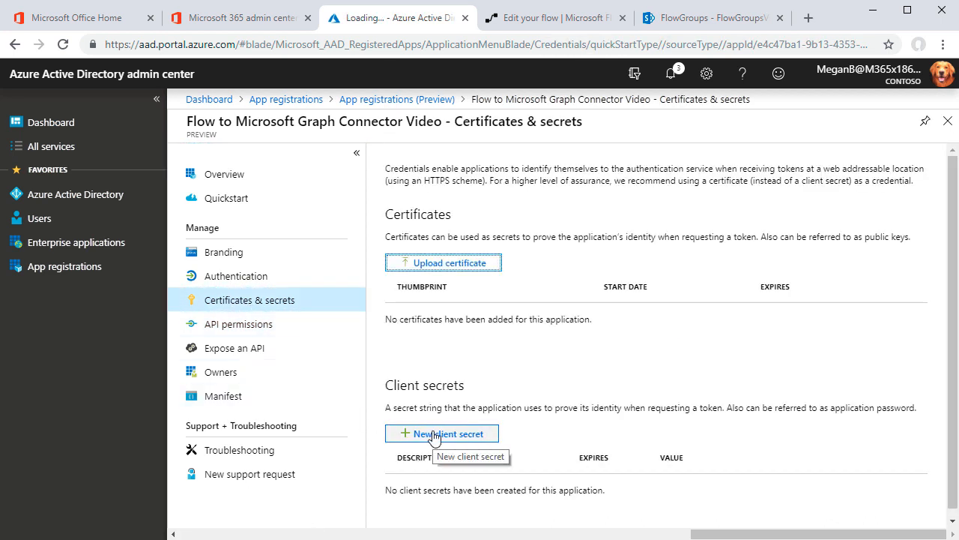
{"action": "left_click", "coordinate": [434, 436]}
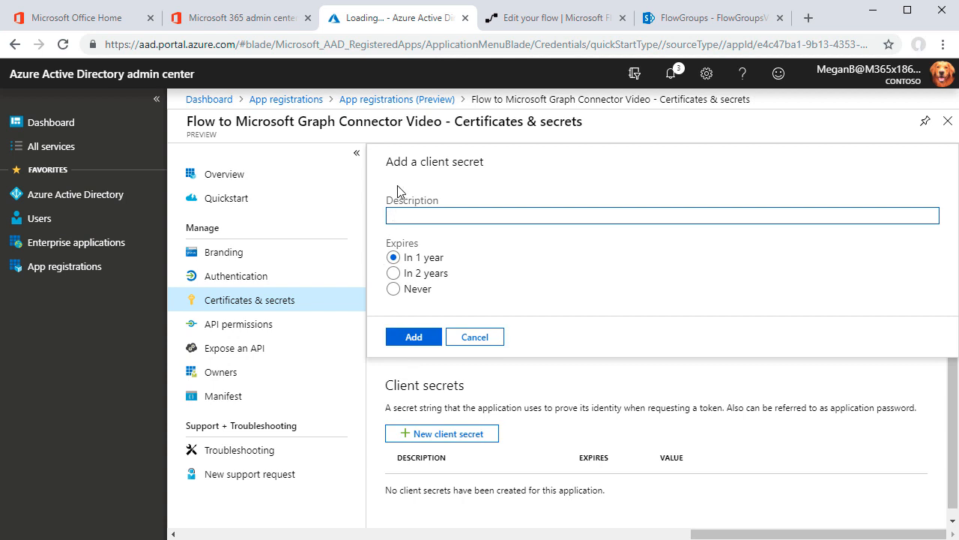
{"action": "type", "text": "Microsoft Flow"}
{"action": "left_click", "coordinate": [396, 289]}
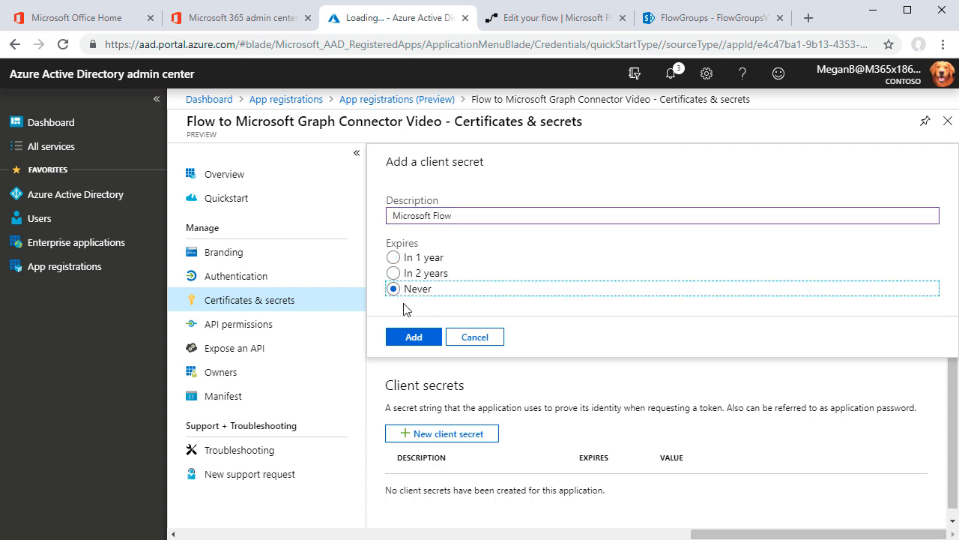
{"action": "left_click", "coordinate": [413, 337]}
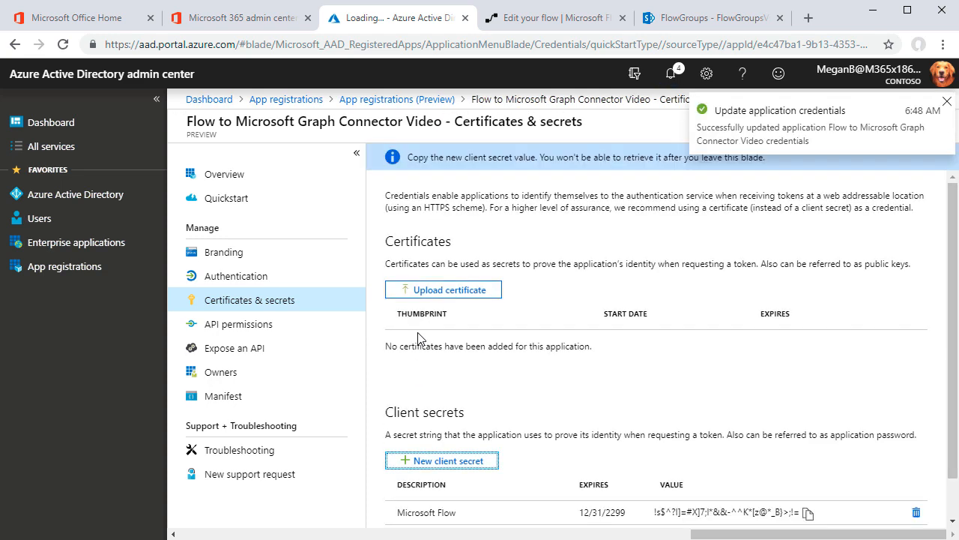
{"action": "scroll", "coordinate": [579, 434], "scroll_direction": "down", "scroll_amount": 1}
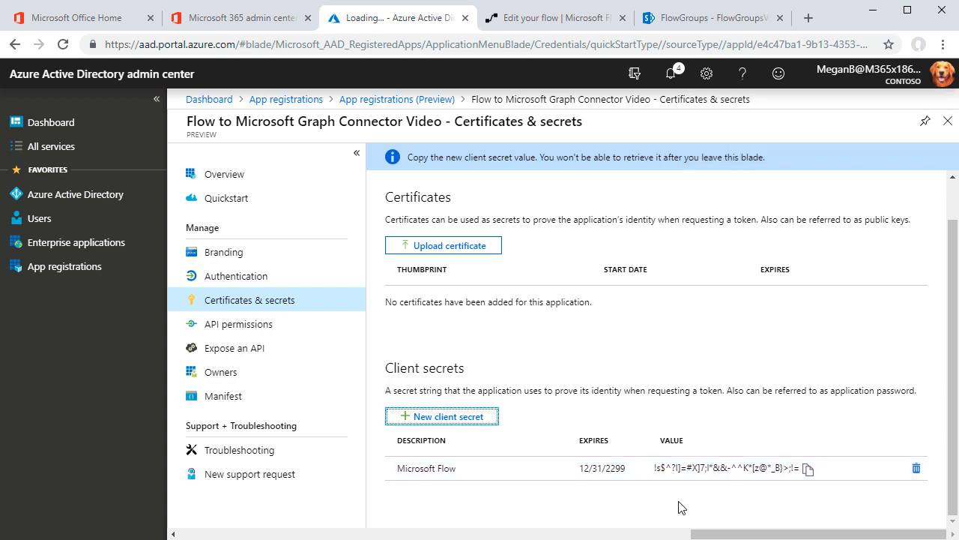
{"action": "left_click", "coordinate": [807, 471]}
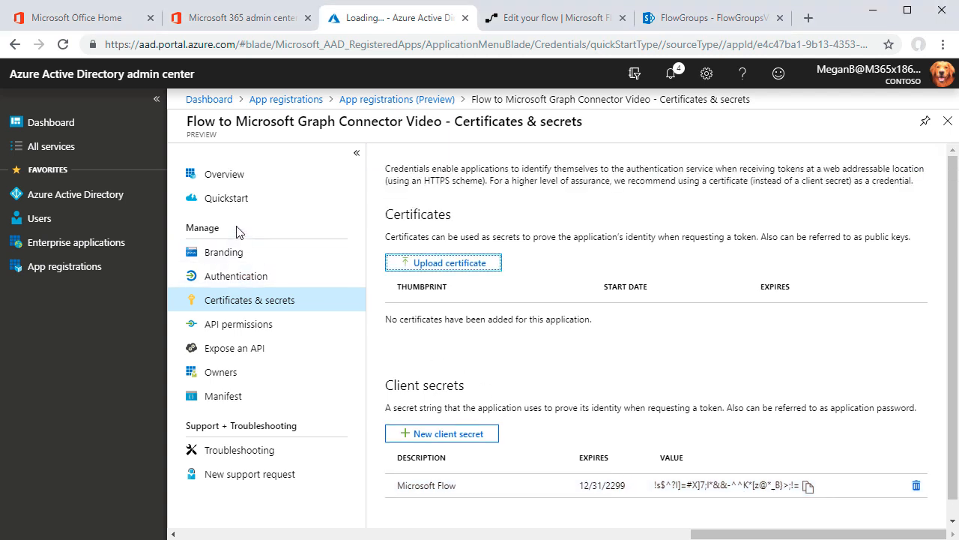
Examine the app registration's overview and its list of endpoints, then close the list
{"action": "left_click", "coordinate": [222, 179]}
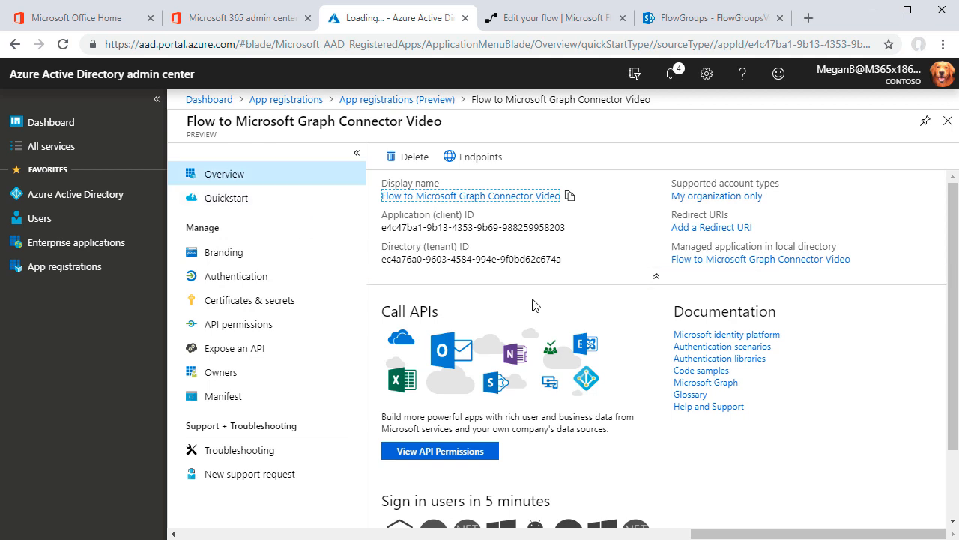
{"action": "left_click", "coordinate": [455, 160]}
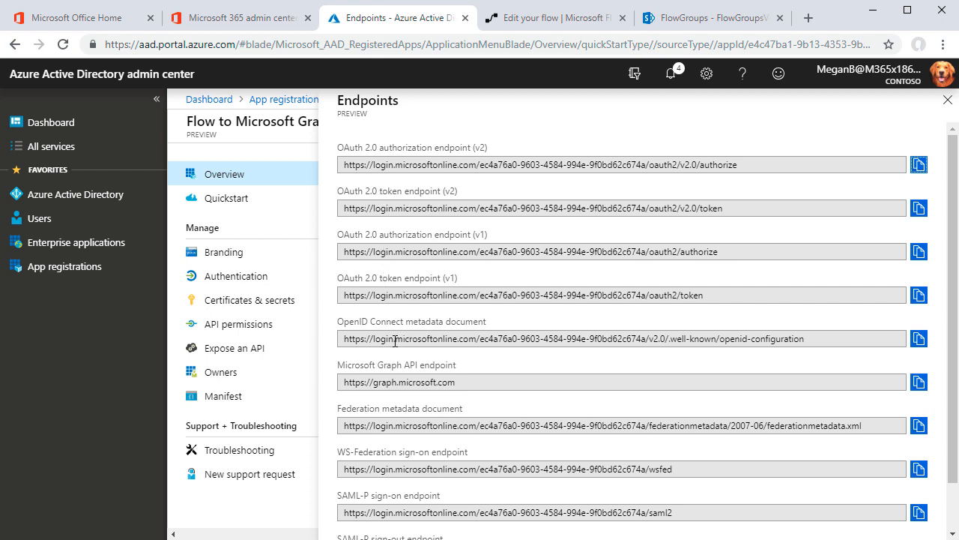
{"action": "scroll", "coordinate": [460, 405], "scroll_direction": "down", "scroll_amount": 1}
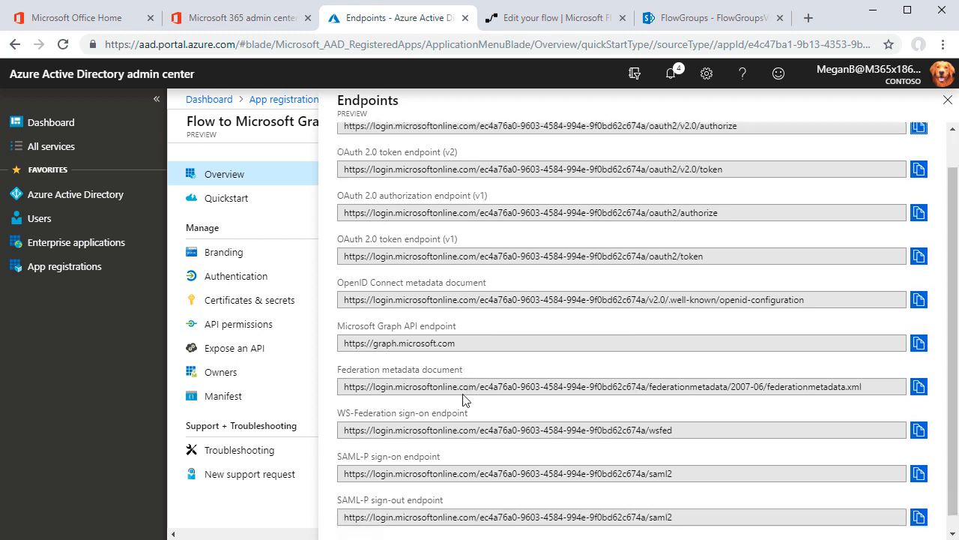
{"action": "scroll", "coordinate": [464, 400], "scroll_direction": "up", "scroll_amount": 1}
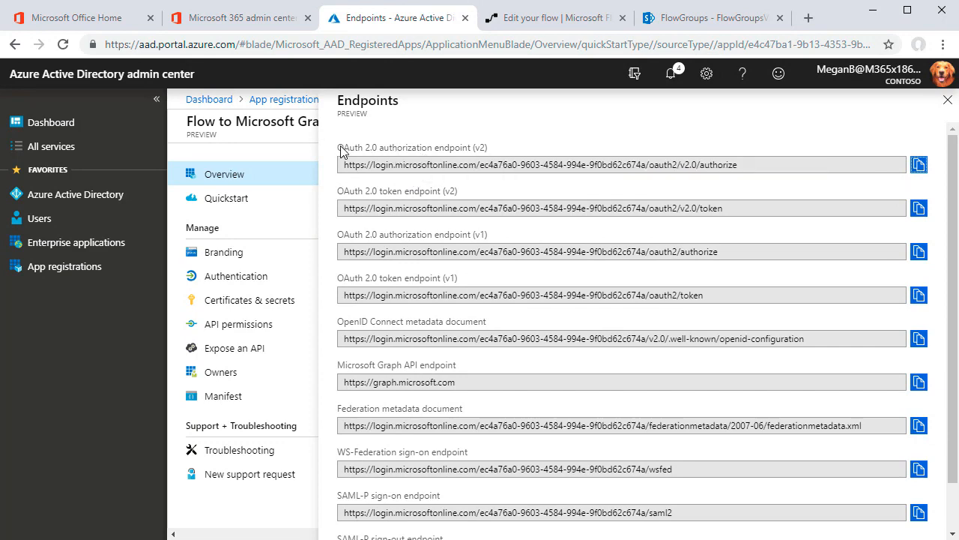
{"action": "left_click", "coordinate": [948, 101]}
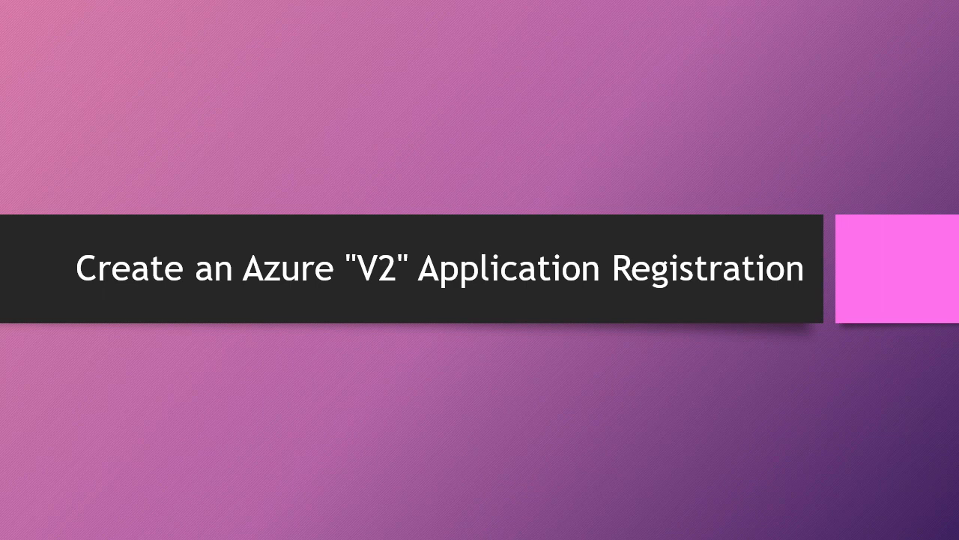
{"action": "key", "text": "Right"}
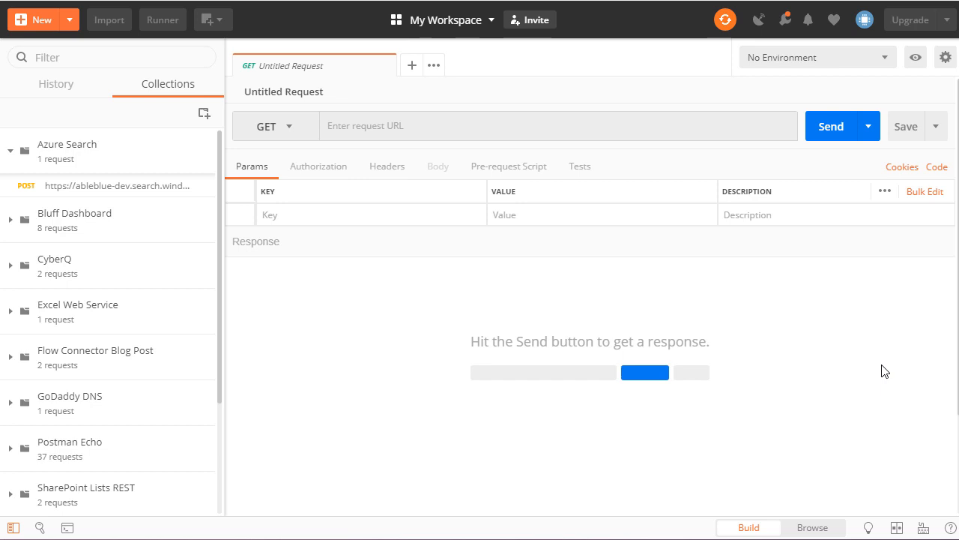
In Postman, start a new collection named "Flow Connector to Microsoft Graph" with OAuth 2.0 as its authorization type
{"action": "left_click", "coordinate": [70, 20]}
{"action": "left_click", "coordinate": [78, 91]}
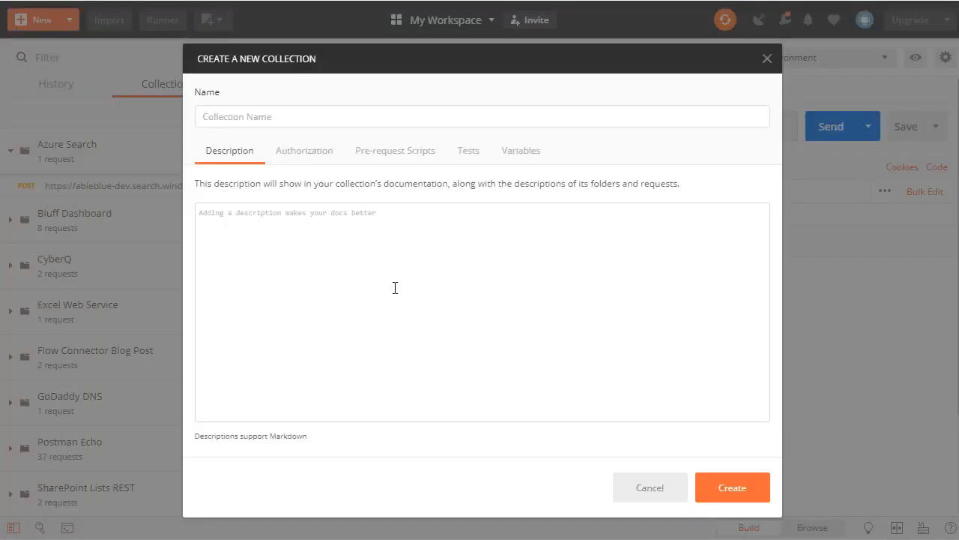
{"action": "type", "text": "Flow Connector to Microsoft Graph"}
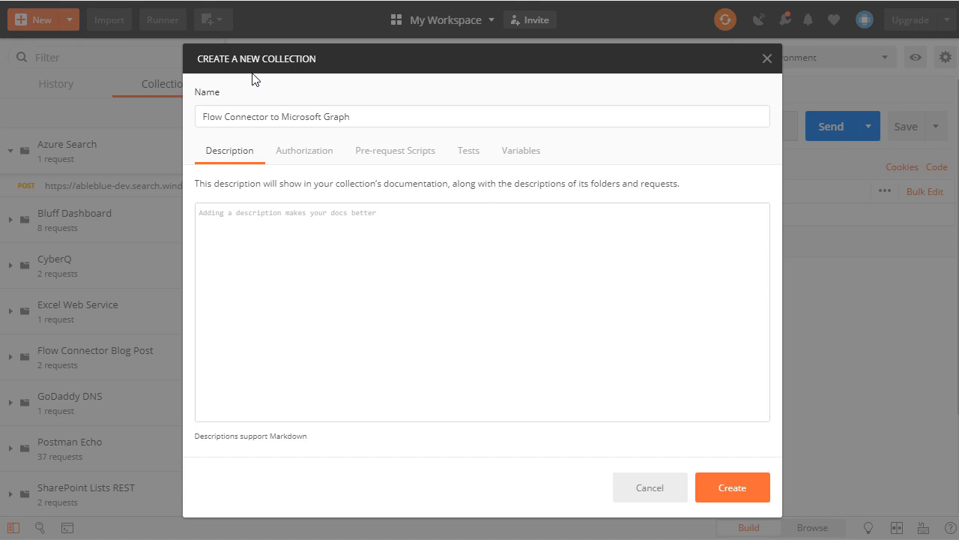
{"action": "left_click", "coordinate": [304, 161]}
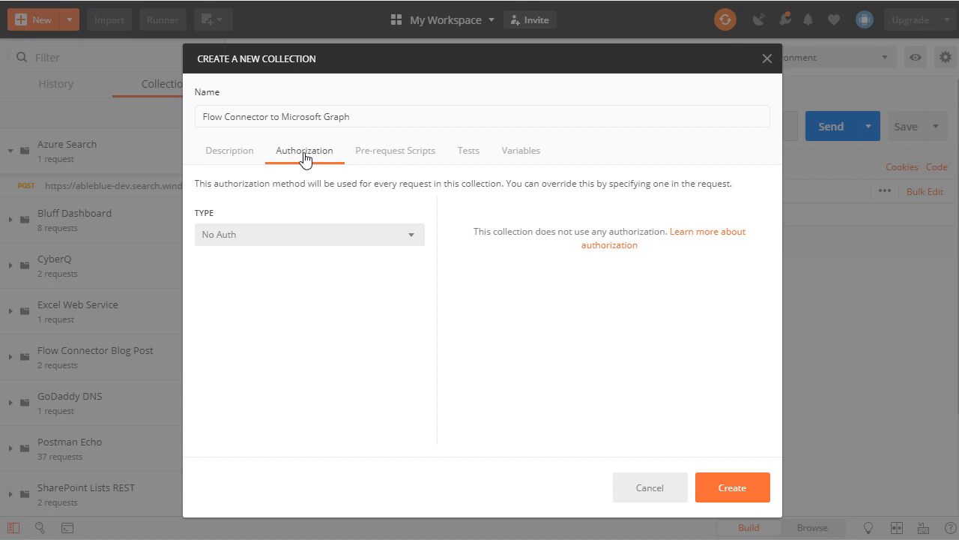
{"action": "left_click", "coordinate": [331, 240]}
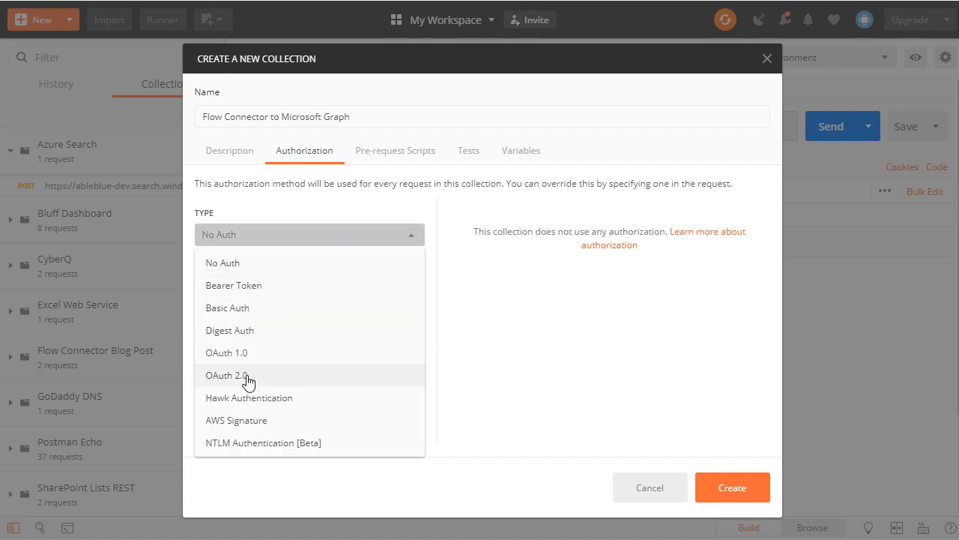
{"action": "left_click", "coordinate": [248, 382]}
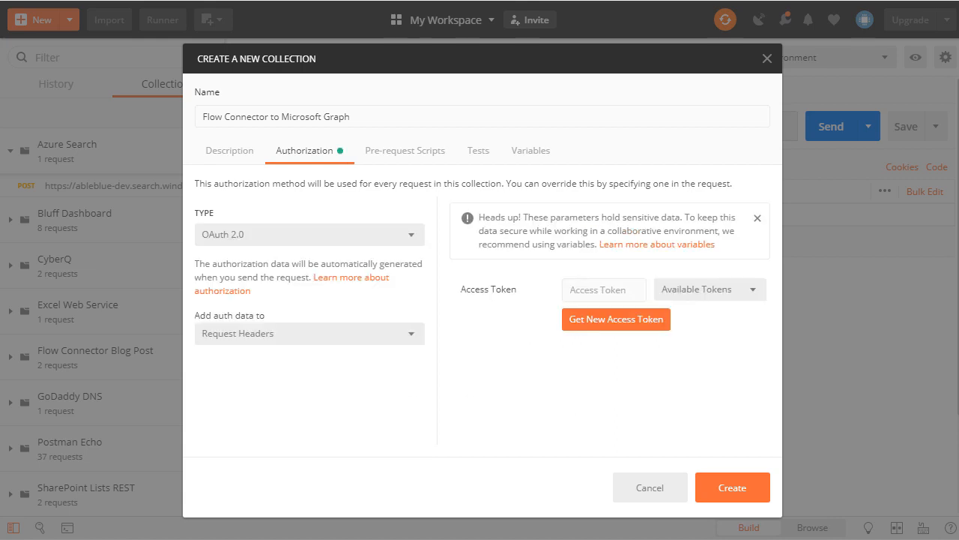
{"action": "left_click", "coordinate": [620, 325]}
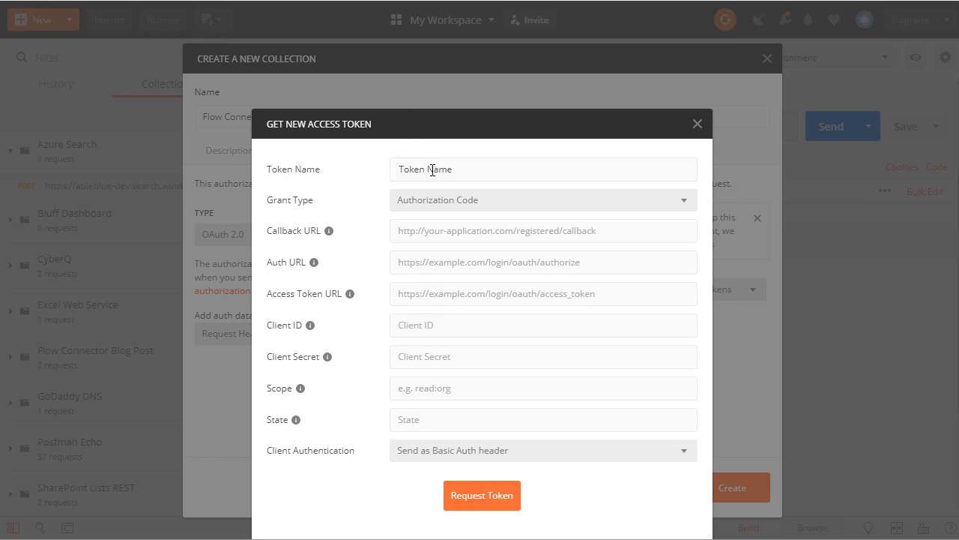
{"action": "left_click_drag", "start_coordinate": [469, 170], "coordinate": [385, 164]}
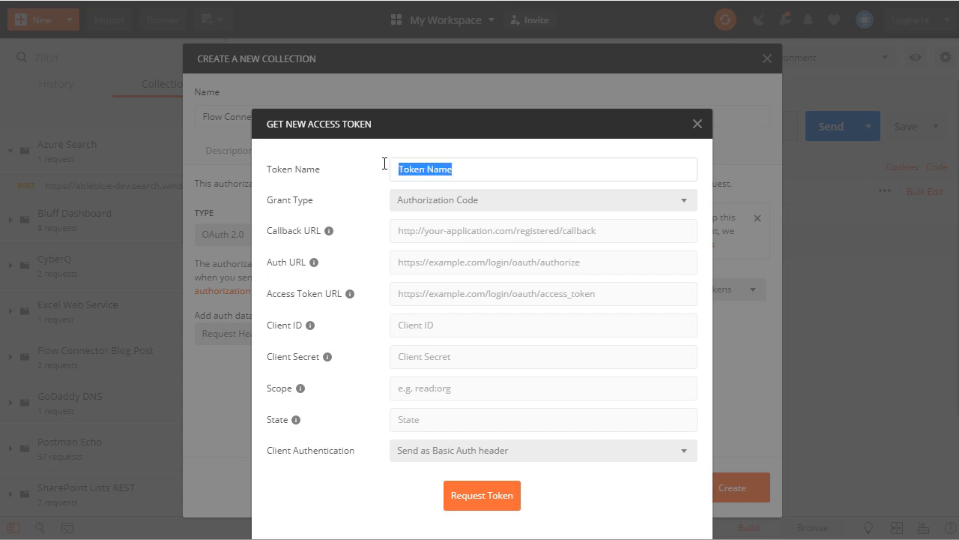
{"action": "type", "text": "Auth "}
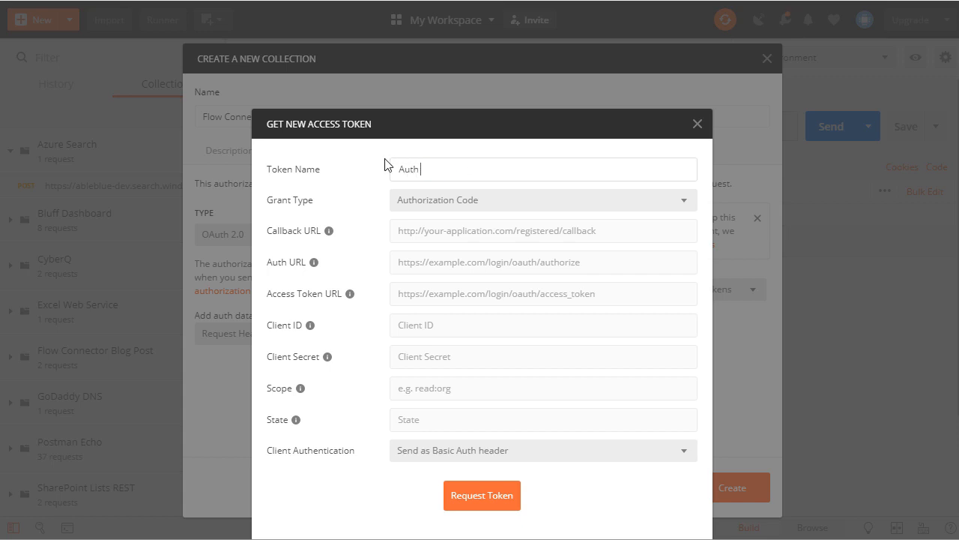
{"action": "type", "text": "Token"}
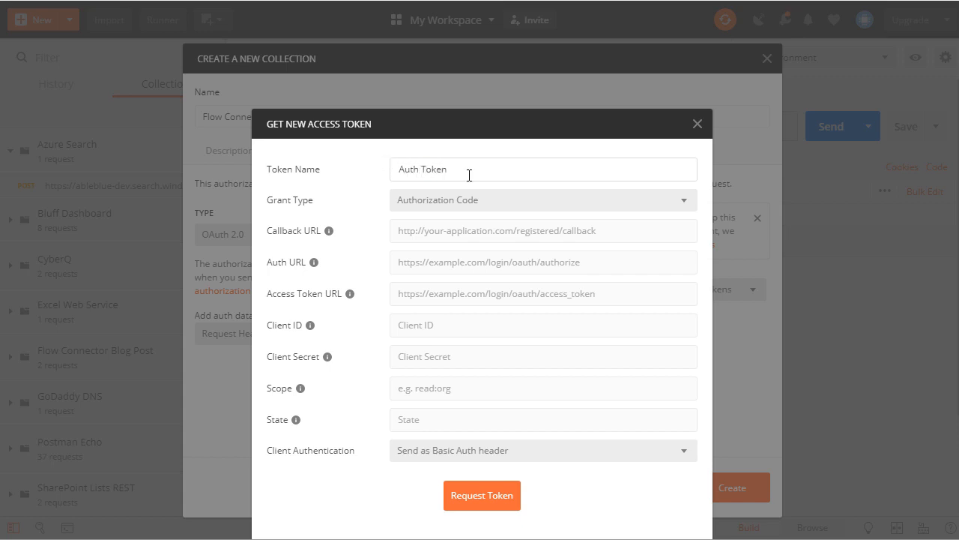
{"action": "left_click", "coordinate": [440, 207]}
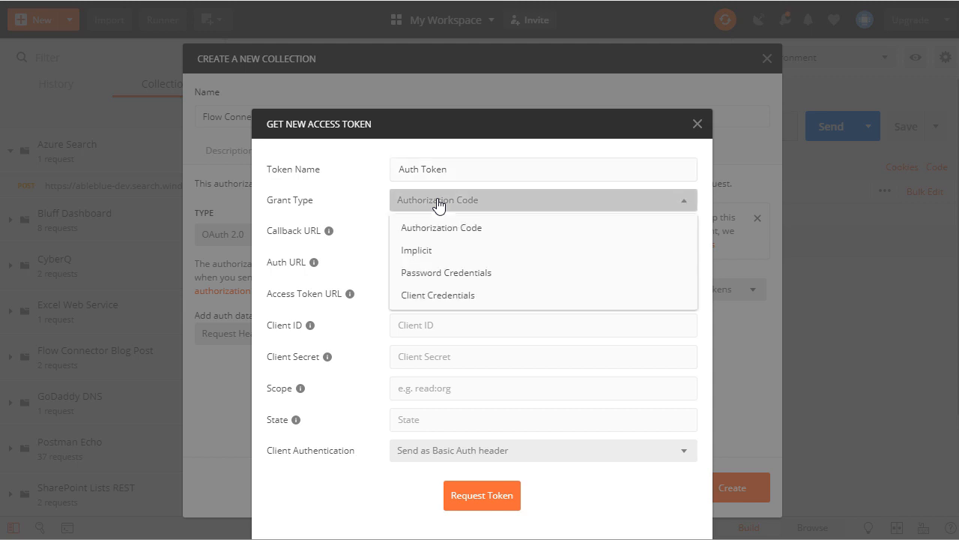
{"action": "left_click", "coordinate": [439, 207]}
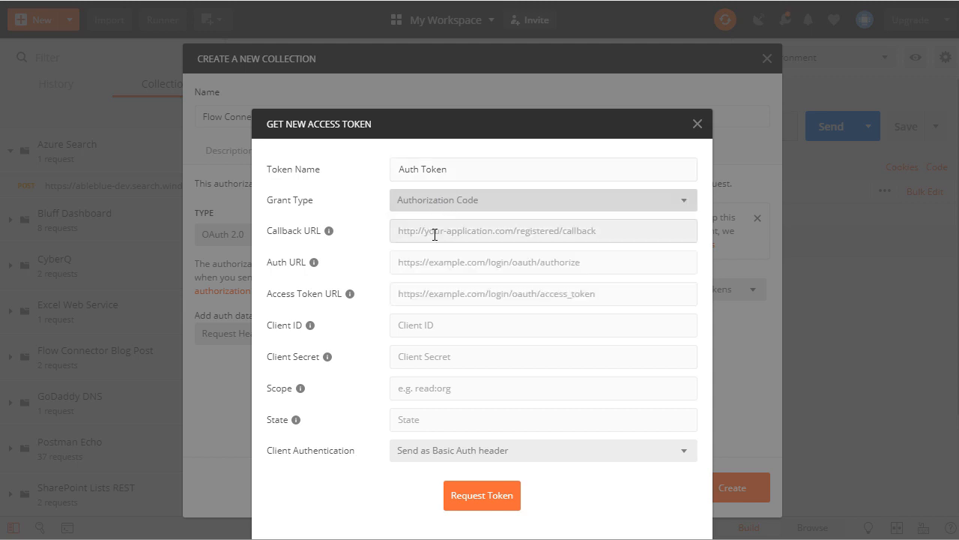
{"action": "left_click", "coordinate": [433, 231]}
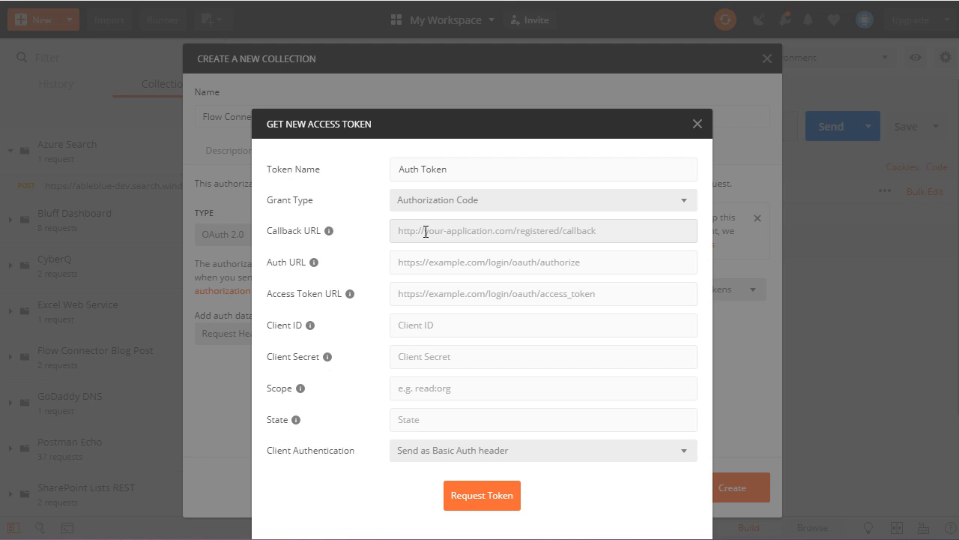
{"action": "left_click", "coordinate": [426, 232]}
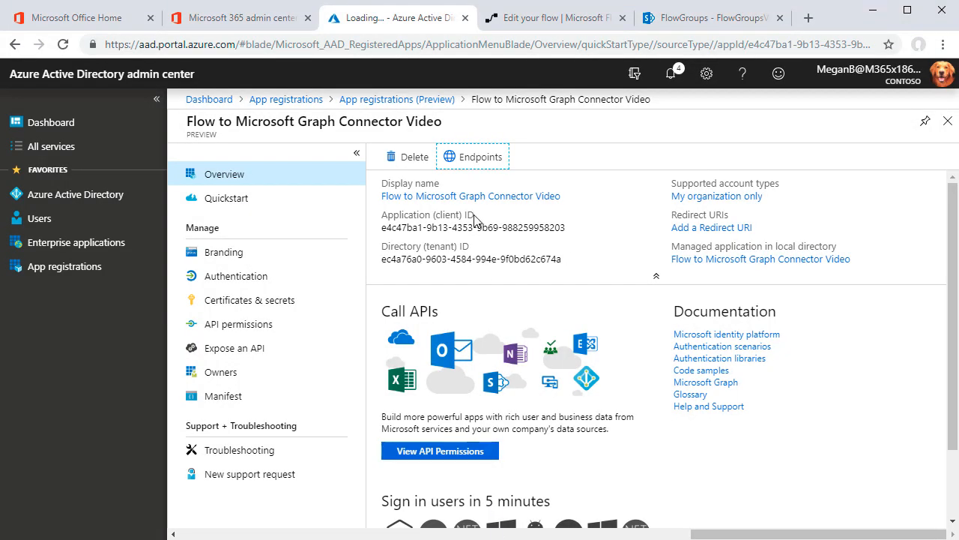
{"action": "left_click", "coordinate": [689, 229]}
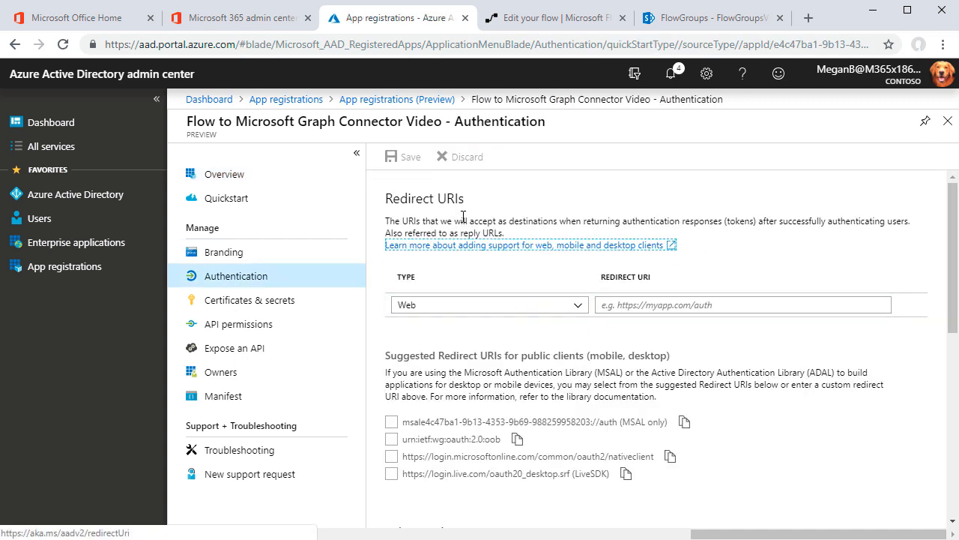
{"action": "left_click", "coordinate": [632, 305]}
{"action": "key", "text": "ctrl+v"}
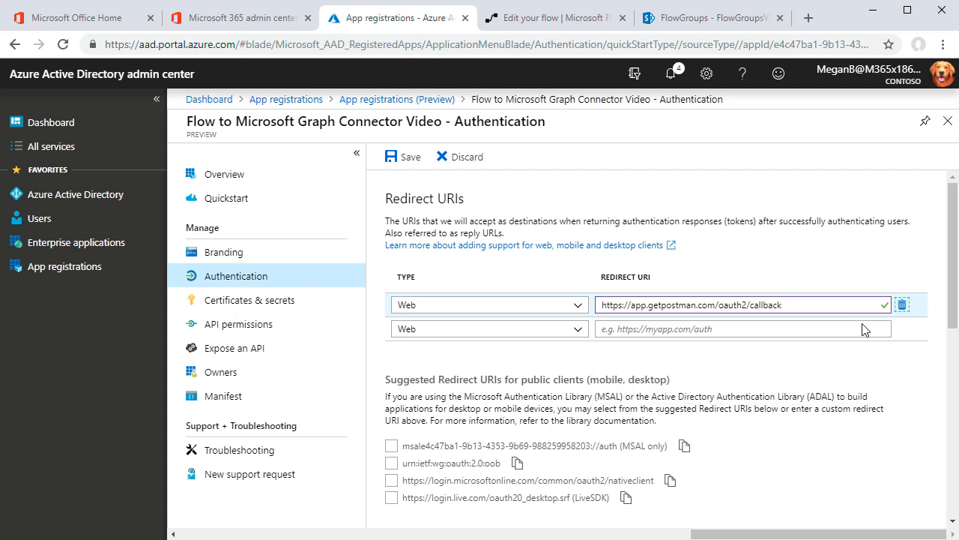
{"action": "key", "text": "Tab"}
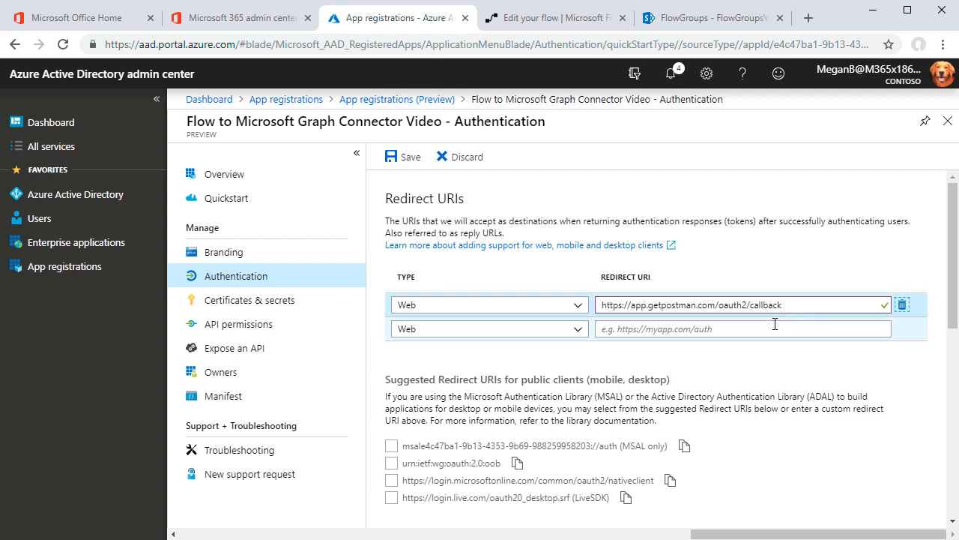
{"action": "left_click", "coordinate": [406, 159]}
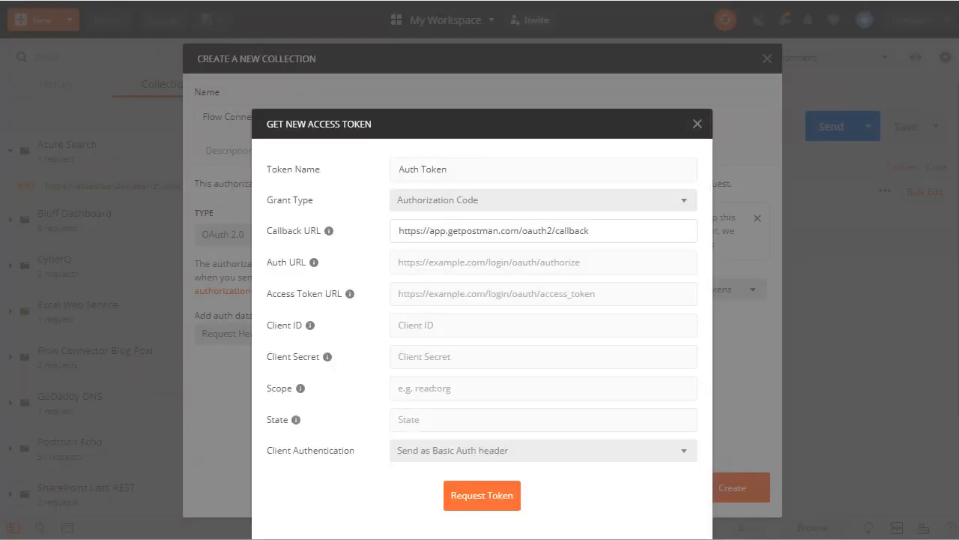
Copy the app's OAuth 2.0 authorization endpoint (v2) from its Azure portal endpoints and paste it as the Auth URL in Postman
{"action": "left_click", "coordinate": [424, 261]}
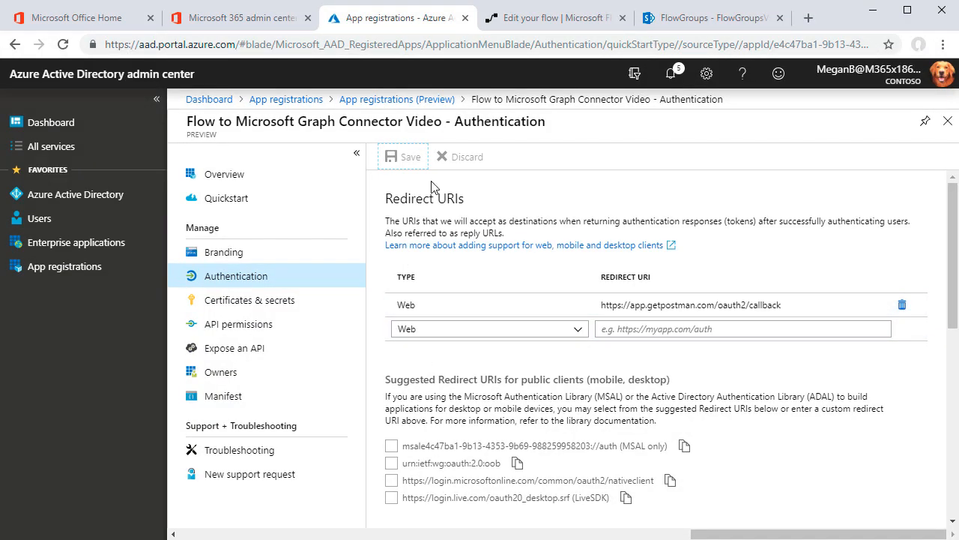
{"action": "left_click", "coordinate": [225, 180]}
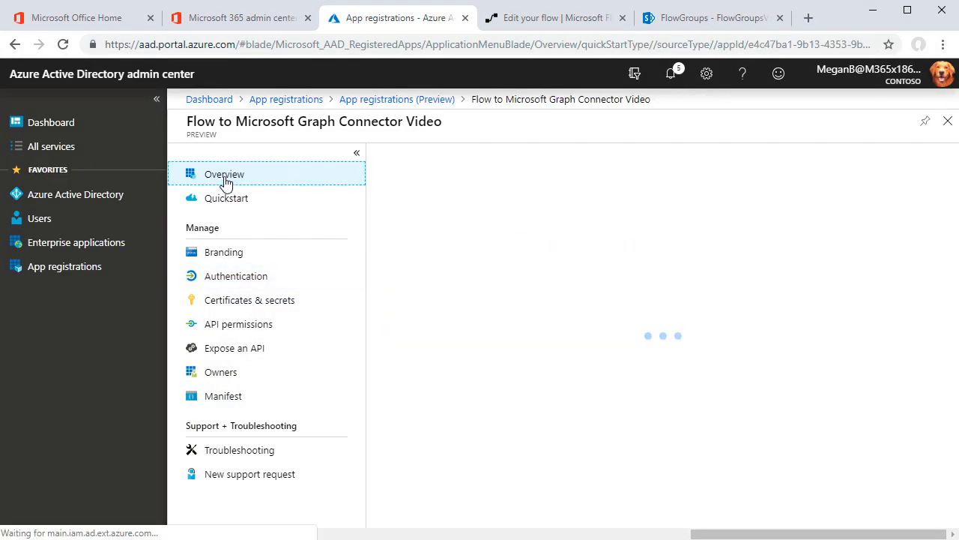
{"action": "left_click", "coordinate": [460, 164]}
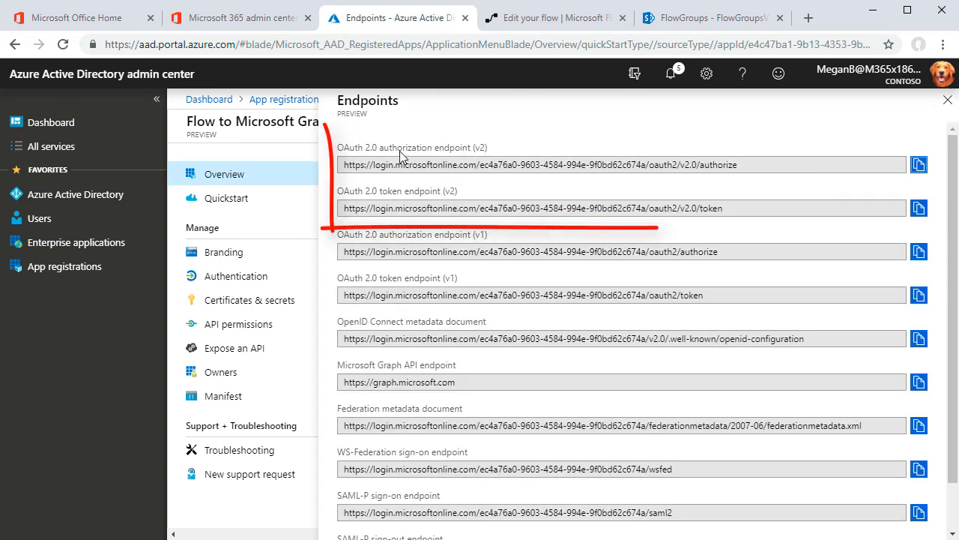
{"action": "left_click", "coordinate": [919, 164]}
{"action": "key", "text": "alt+Tab"}
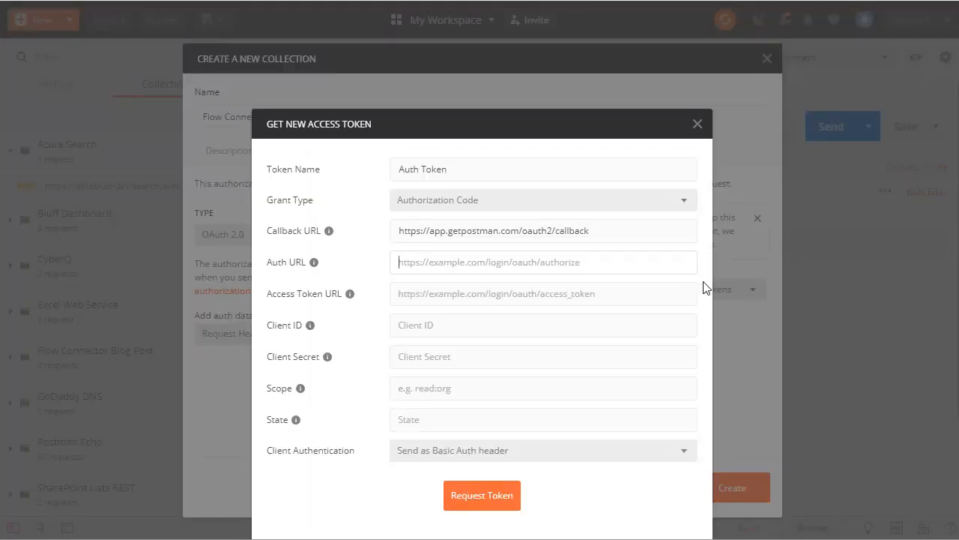
{"action": "key", "text": "ctrl+v"}
Copy the OAuth 2.0 token endpoint (v2) from the Azure portal and paste it as the Access Token URL in Postman
{"action": "left_click", "coordinate": [569, 307]}
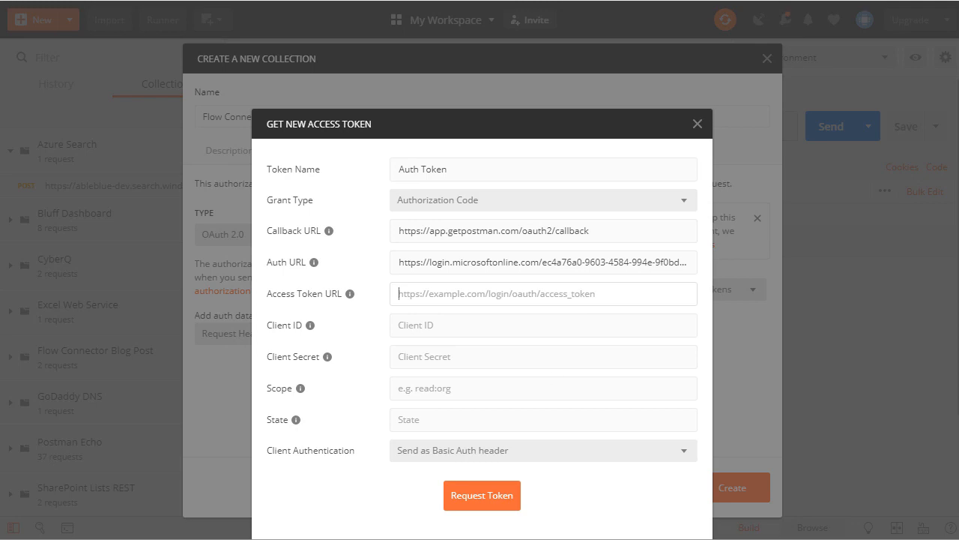
{"action": "key", "text": "alt+Tab"}
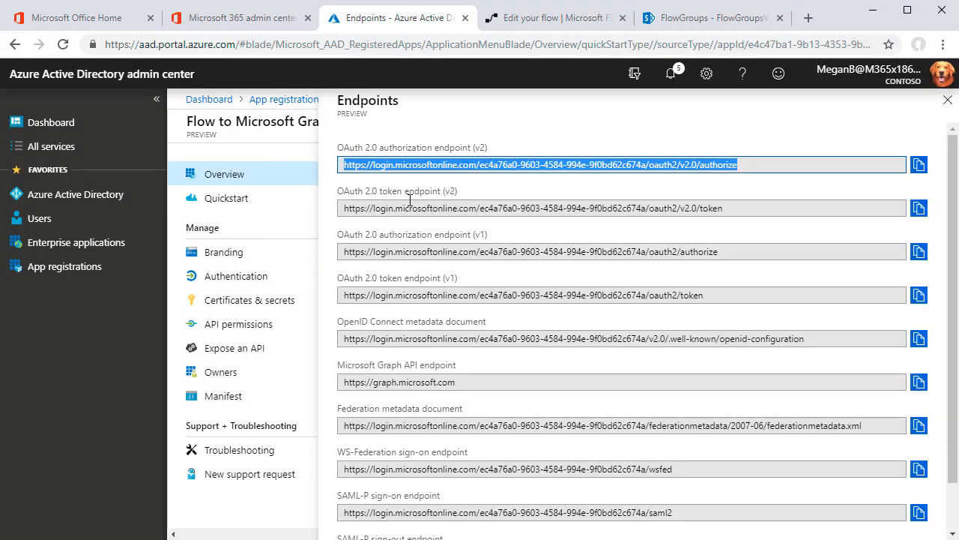
{"action": "left_click", "coordinate": [919, 207]}
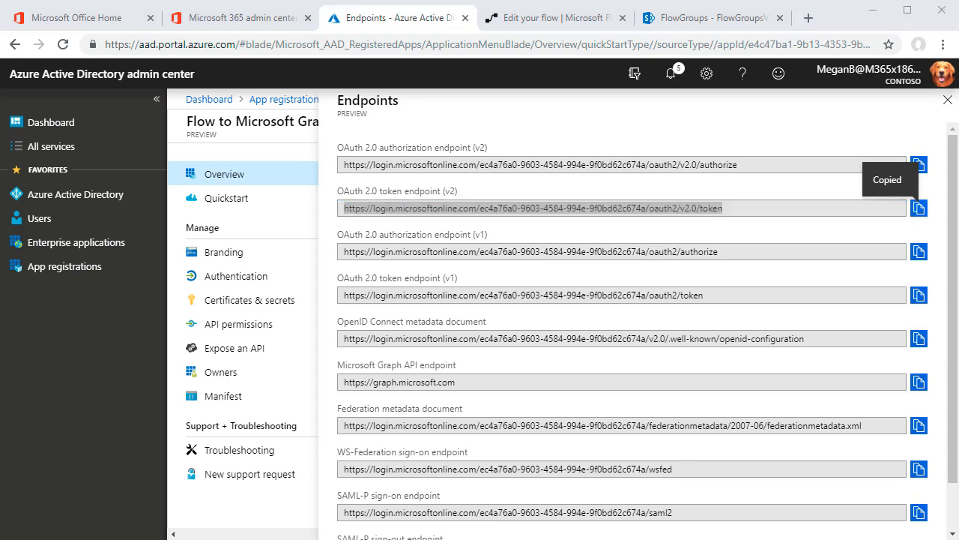
{"action": "key", "text": "alt+Tab"}
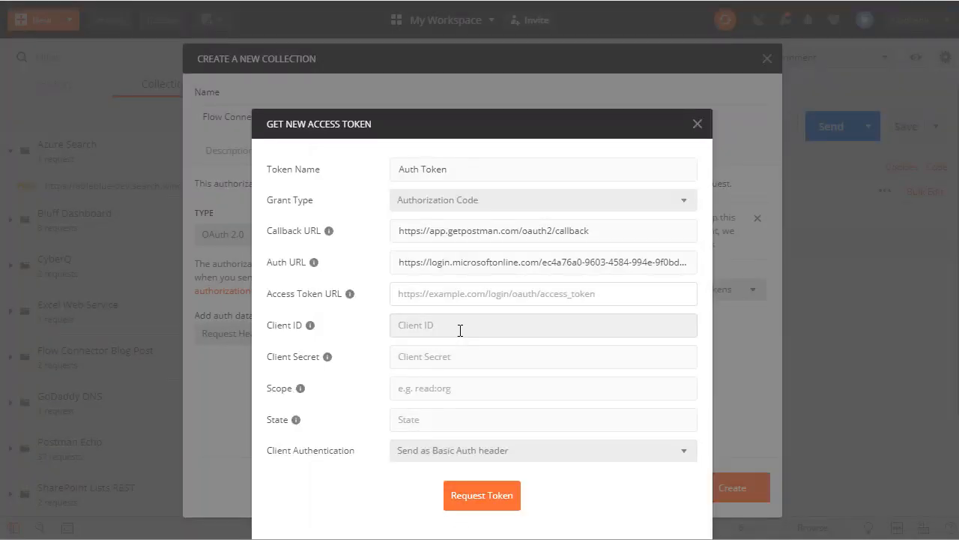
{"action": "key", "text": "ctrl+v"}
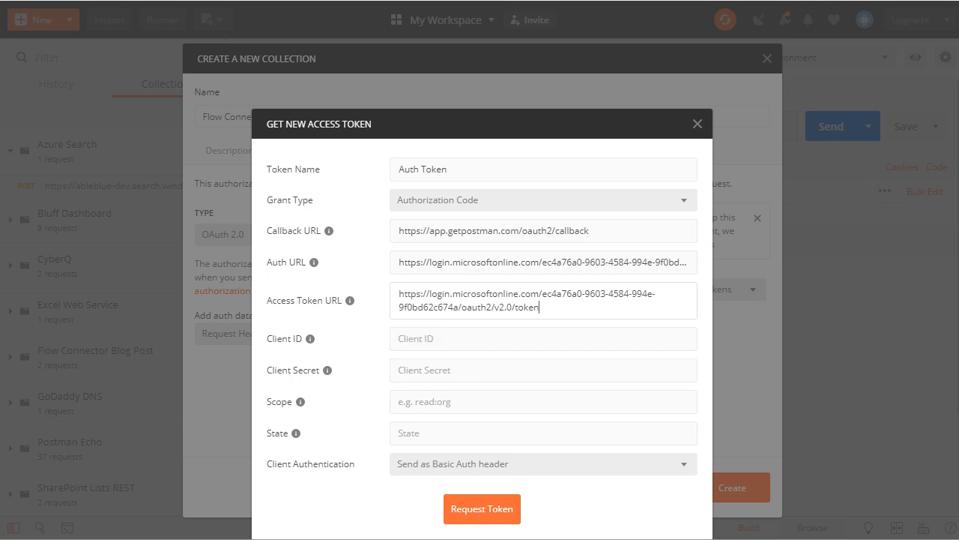
Close the endpoints list in the Azure portal, then copy the application (client) ID into Postman's Client ID
{"action": "key", "text": "alt+Tab"}
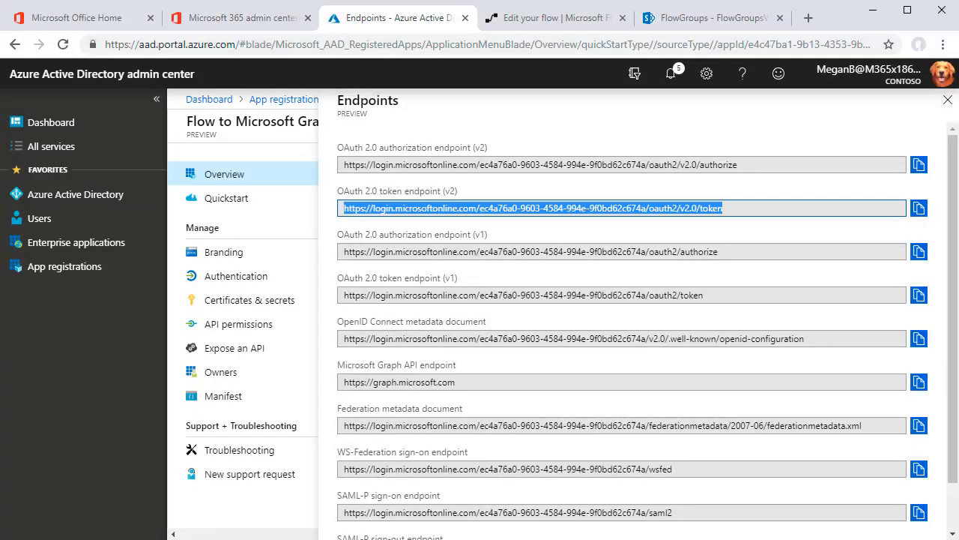
{"action": "left_click", "coordinate": [948, 100]}
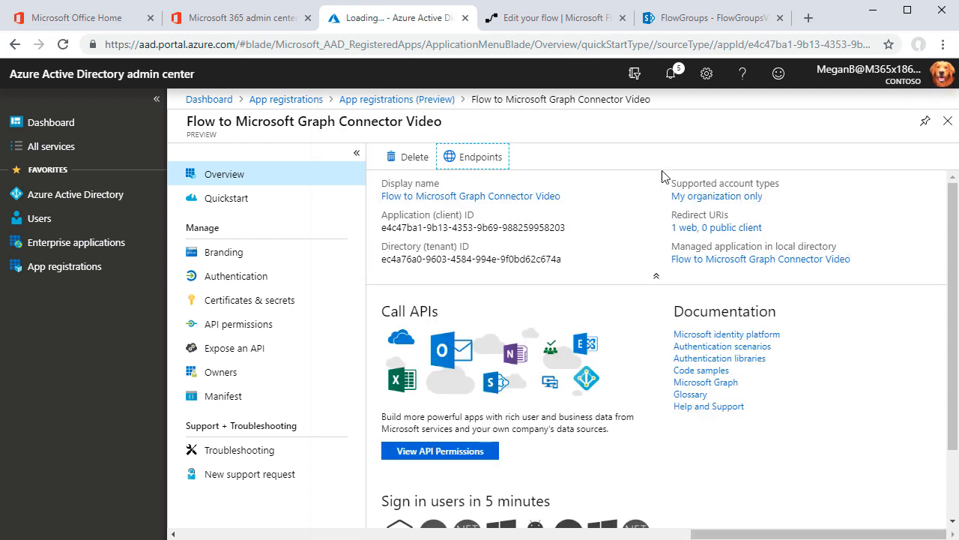
{"action": "left_click", "coordinate": [574, 227]}
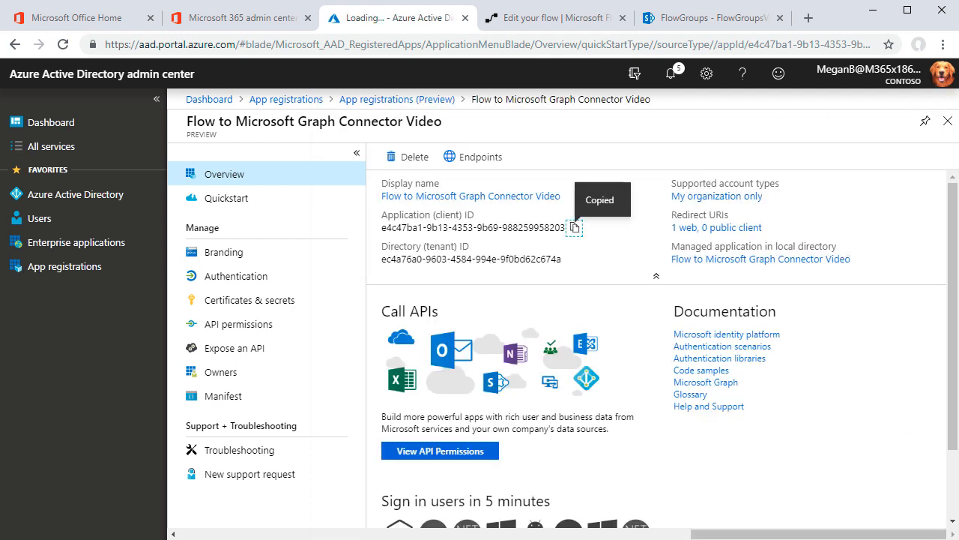
{"action": "key", "text": "alt+Tab"}
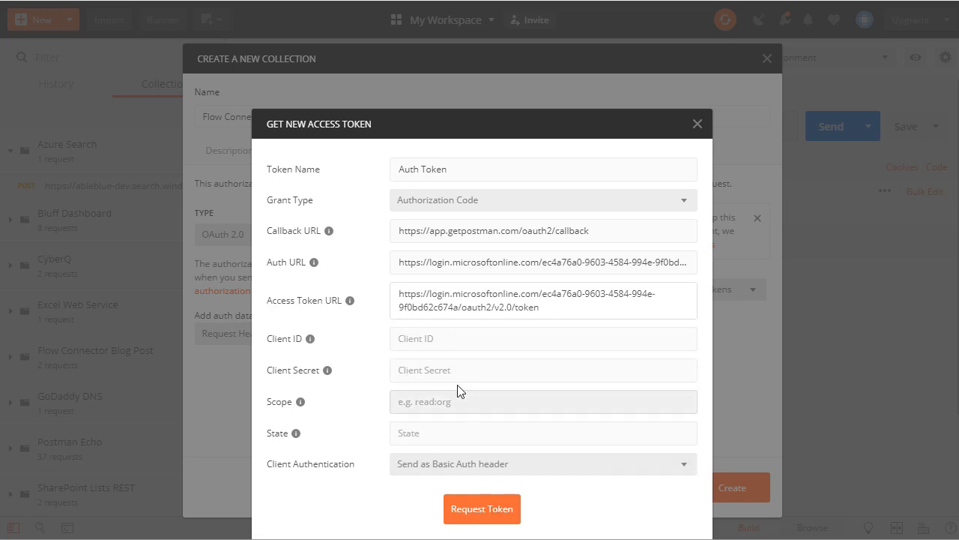
{"action": "left_click", "coordinate": [431, 338]}
{"action": "key", "text": "ctrl+v"}
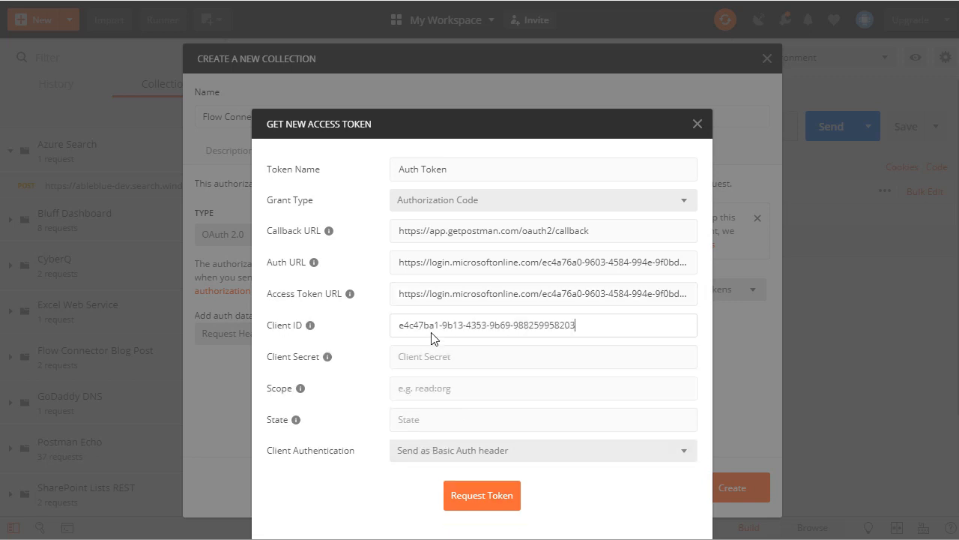
Paste the app's client secret into the token request's Client Secret field
{"action": "left_click", "coordinate": [437, 356]}
{"action": "key", "text": "alt+Tab"}
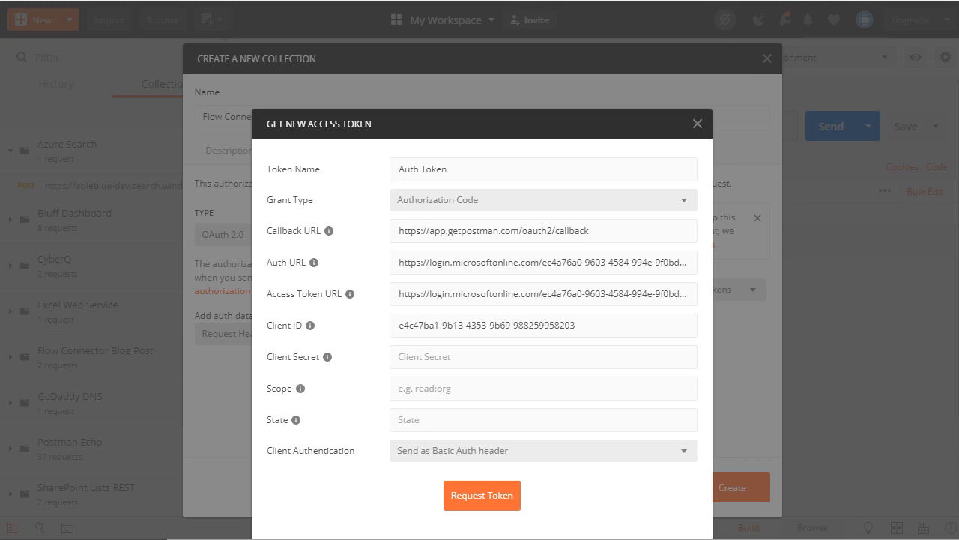
{"action": "left_click", "coordinate": [441, 358]}
{"action": "key", "text": "ctrl+v"}
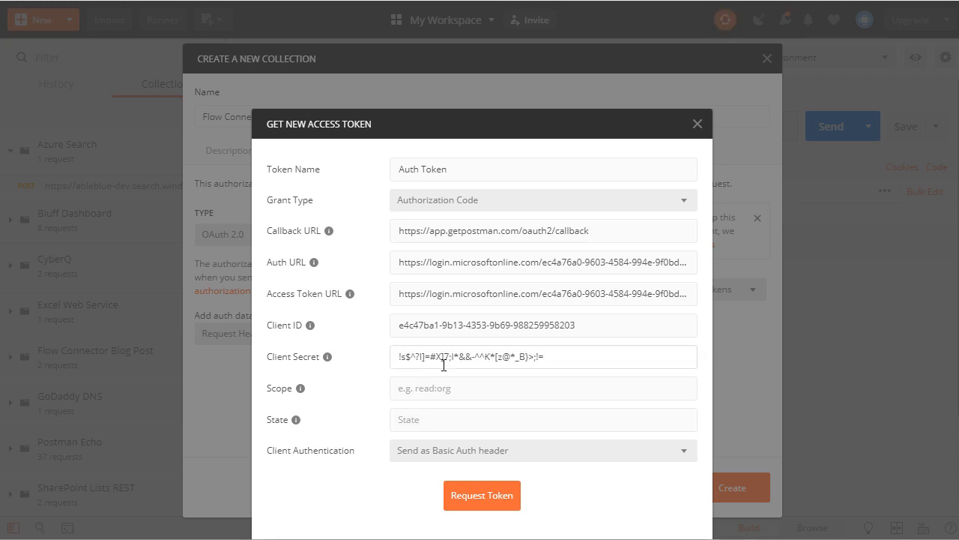
{"action": "left_click", "coordinate": [441, 389]}
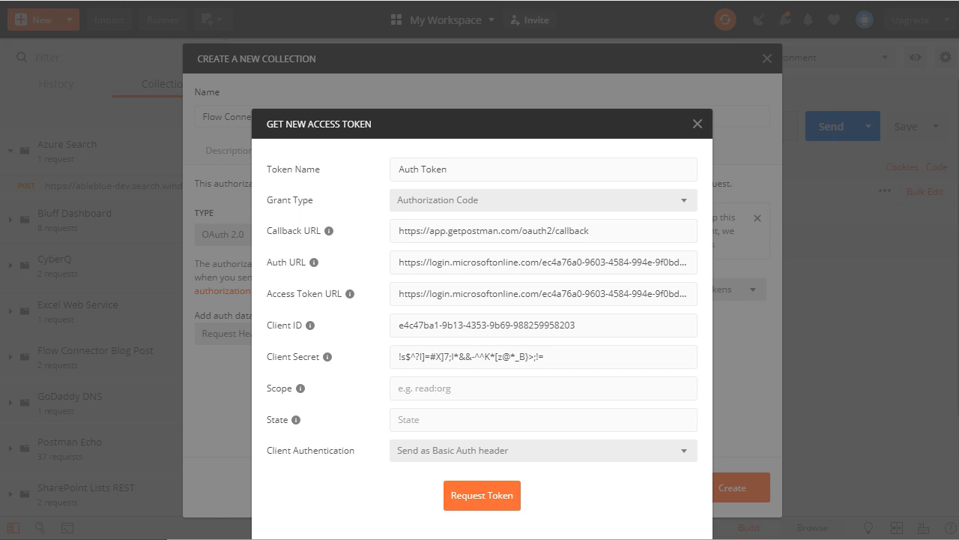
{"action": "key", "text": "ctrl+v"}
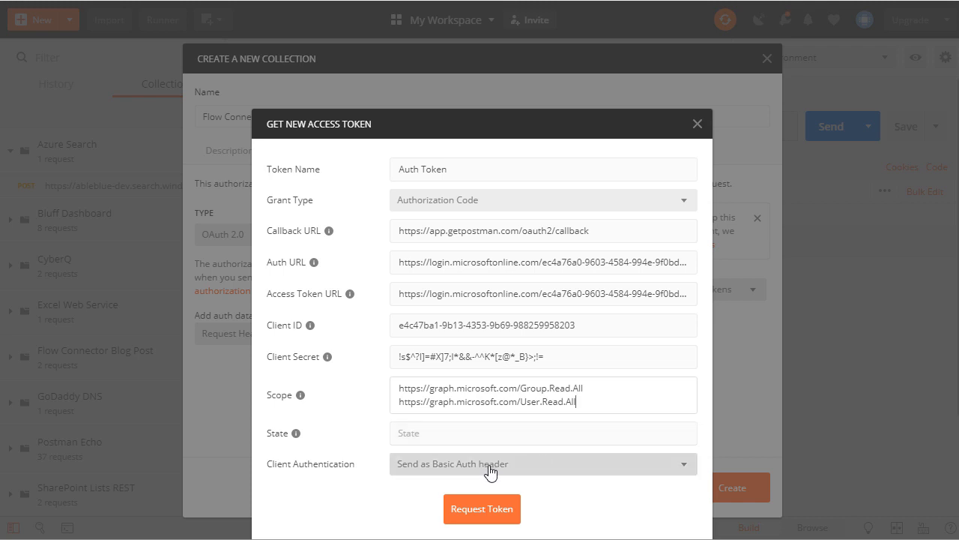
{"action": "left_click", "coordinate": [482, 516]}
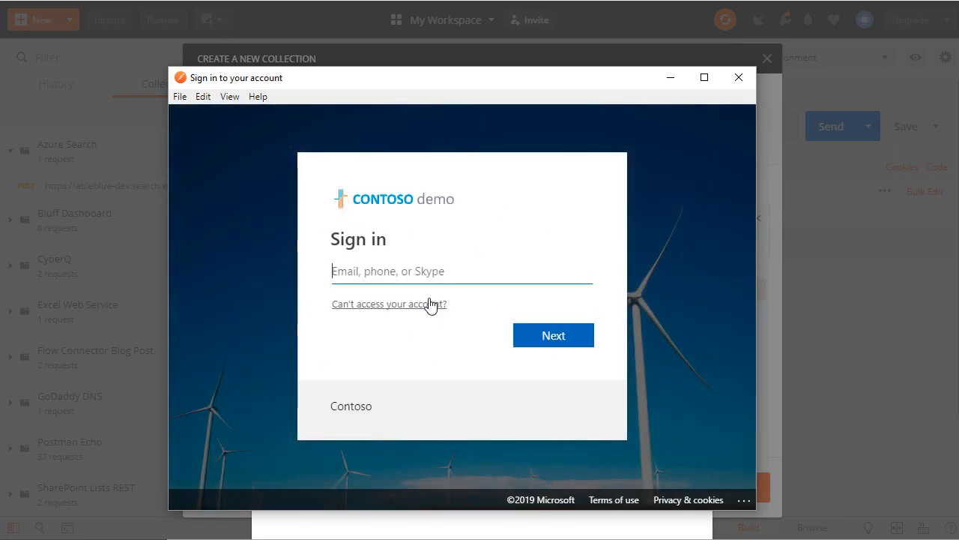
Sign in with the account's e-mail and password, and accept the requested permissions with consent on behalf of the organization
{"action": "key", "text": "ctrl+v"}
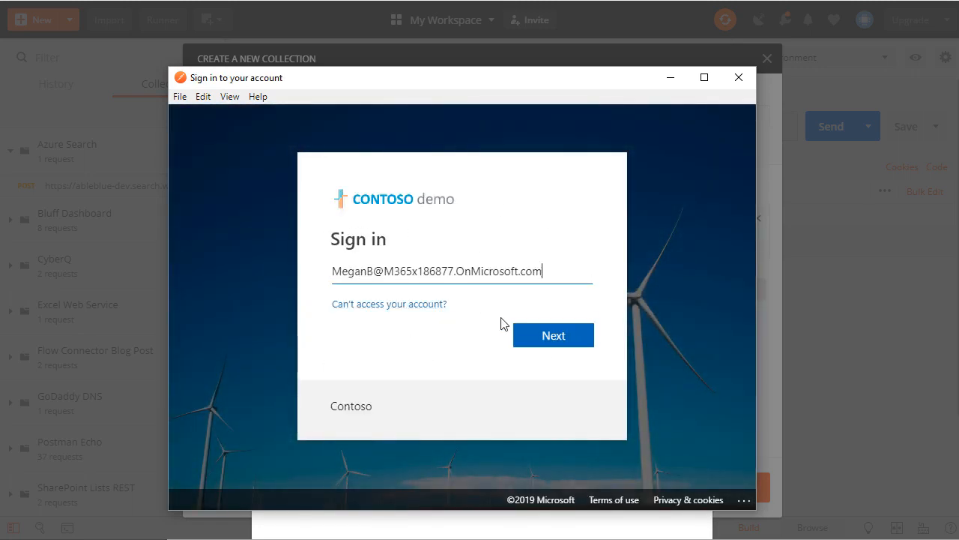
{"action": "left_click", "coordinate": [539, 337]}
{"action": "key", "text": "ctrl+v"}
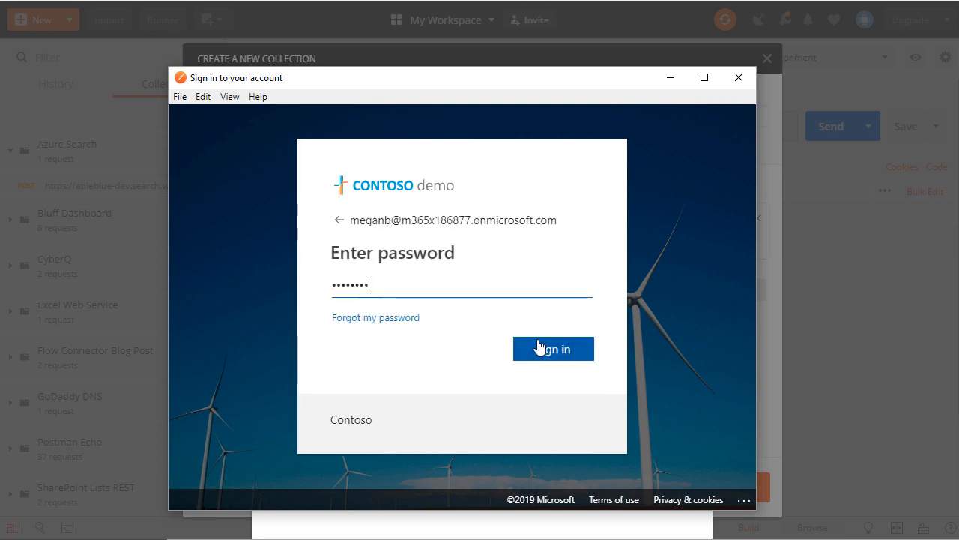
{"action": "type", "text": "•"}
{"action": "left_click", "coordinate": [540, 348]}
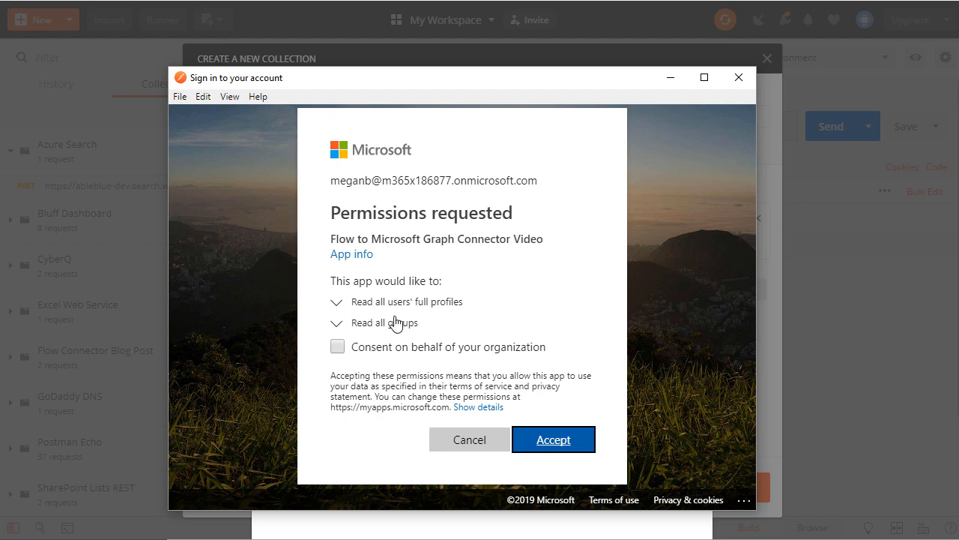
{"action": "left_click", "coordinate": [337, 349]}
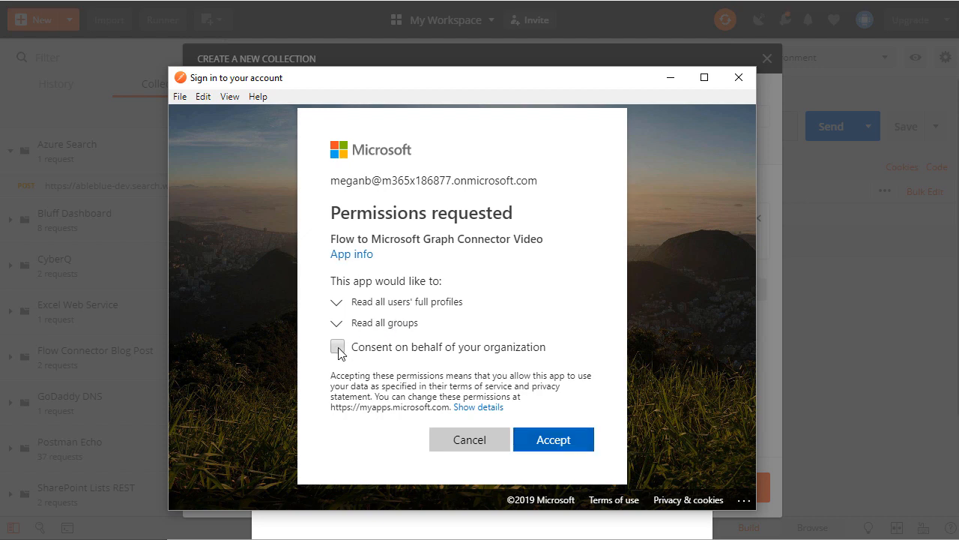
{"action": "left_click", "coordinate": [545, 478]}
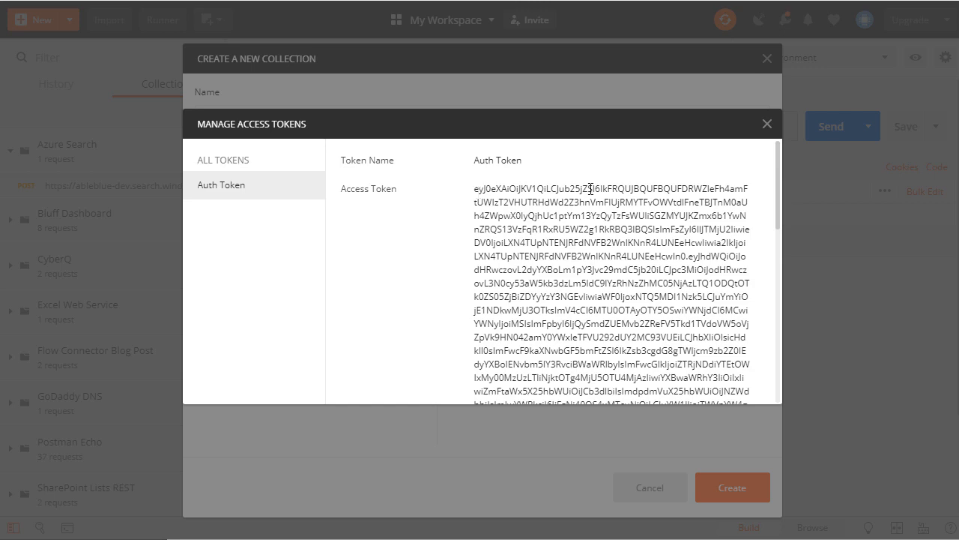
Use the new access token for the collection's authorization, create the collection and close its details
{"action": "scroll", "coordinate": [723, 274], "scroll_direction": "down", "scroll_amount": 2}
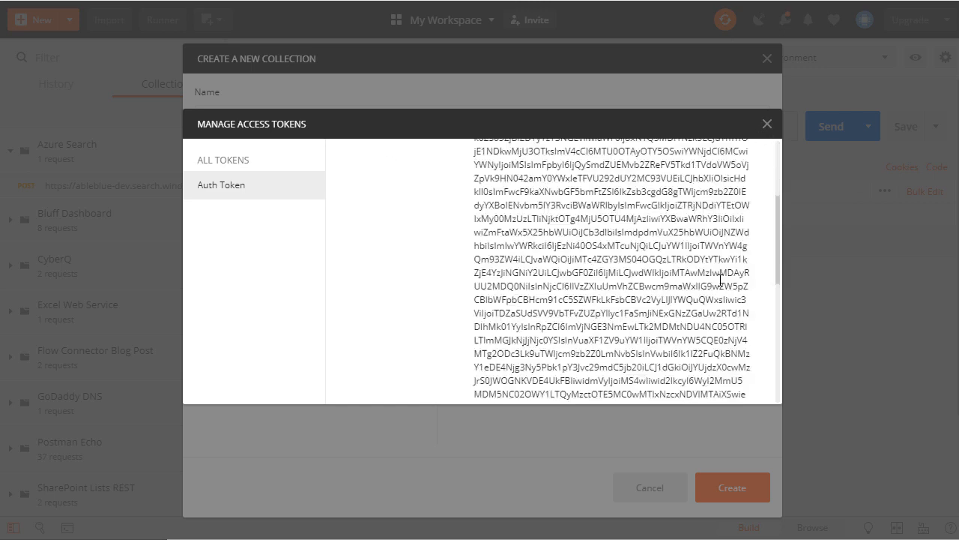
{"action": "scroll", "coordinate": [721, 279], "scroll_direction": "down", "scroll_amount": 5}
{"action": "left_click", "coordinate": [523, 394]}
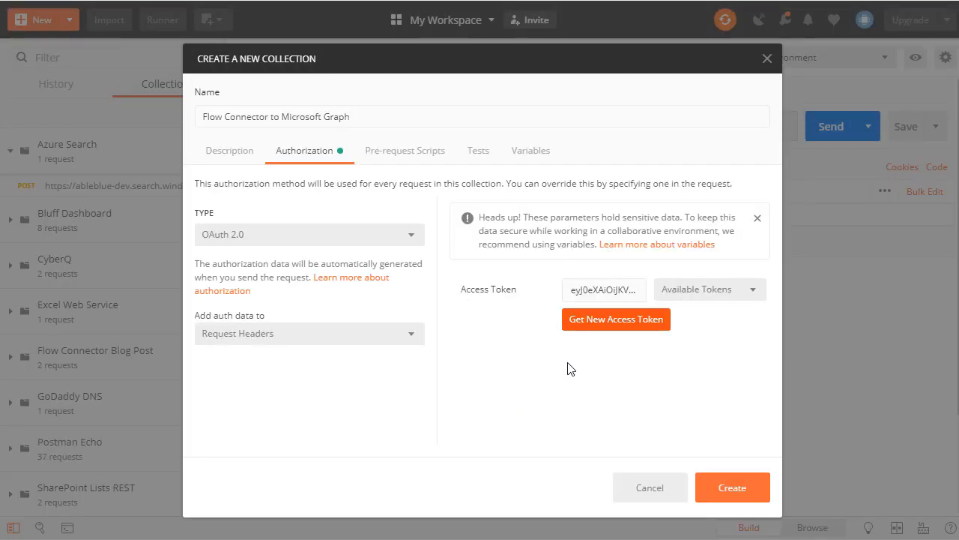
{"action": "left_click", "coordinate": [733, 488]}
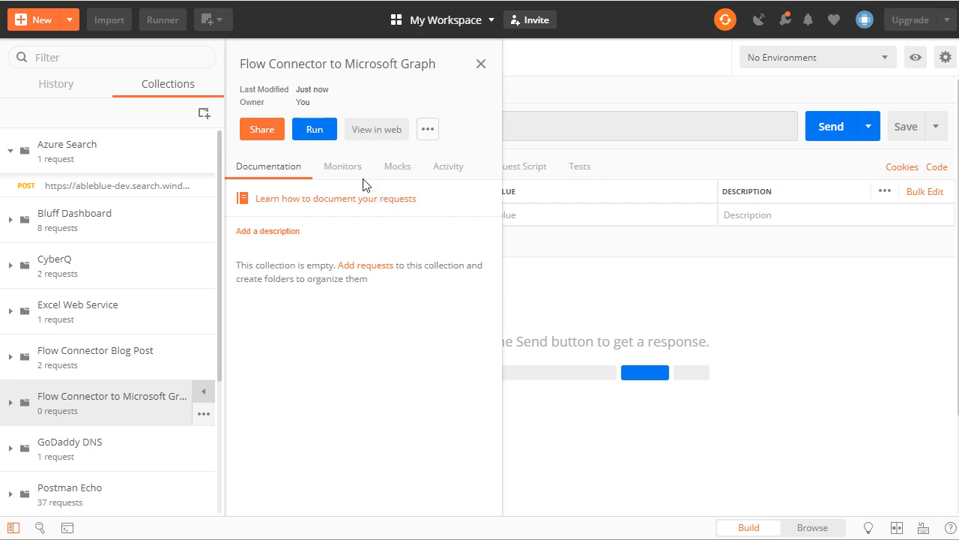
{"action": "left_click", "coordinate": [482, 65]}
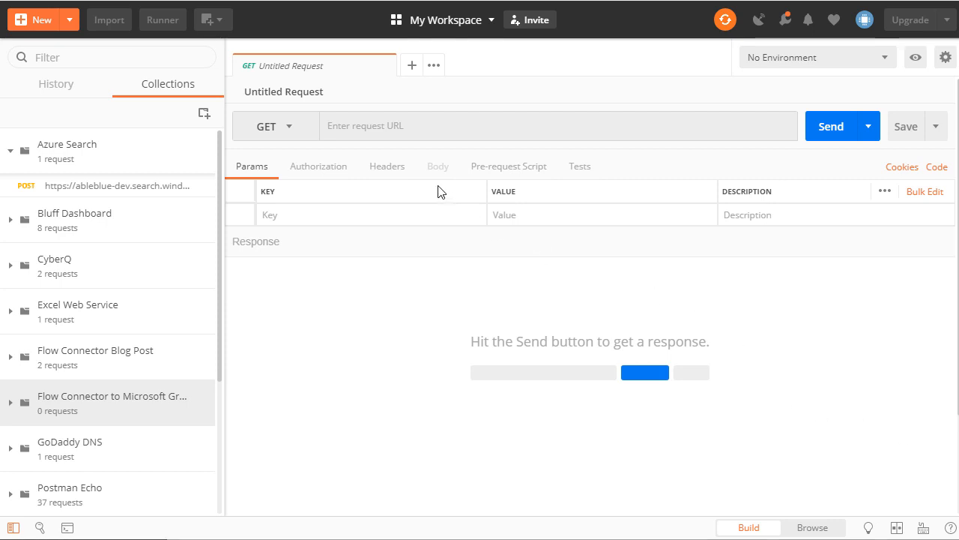
{"action": "left_click", "coordinate": [375, 129]}
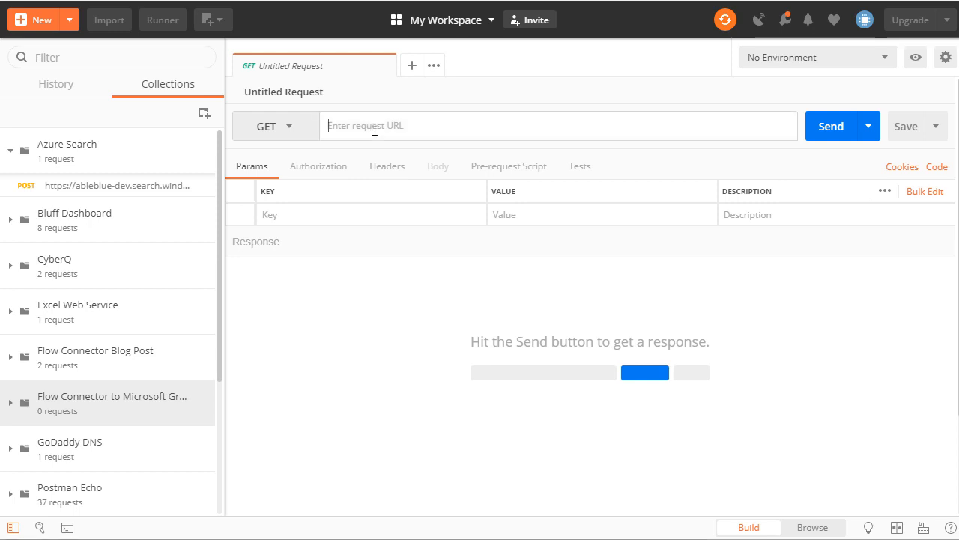
{"action": "key", "text": "ctrl+v"}
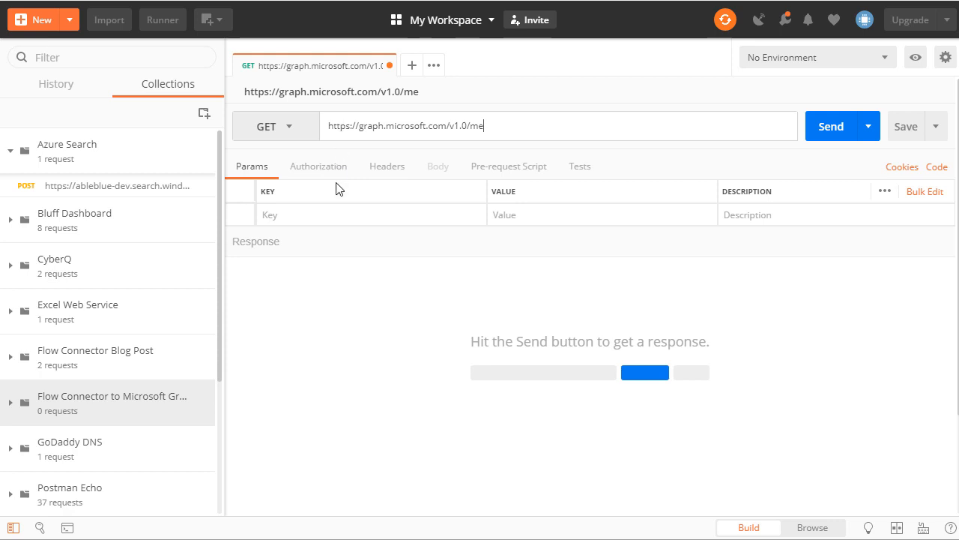
{"action": "left_click", "coordinate": [316, 174]}
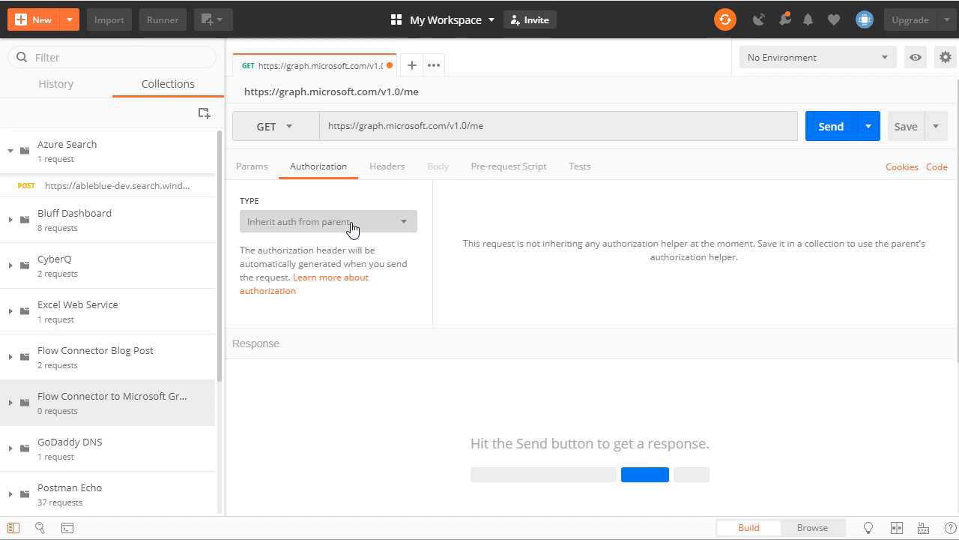
Save the request as Get Me in the Flow Connector to Microsoft Graph collection and send it
{"action": "left_click", "coordinate": [903, 127]}
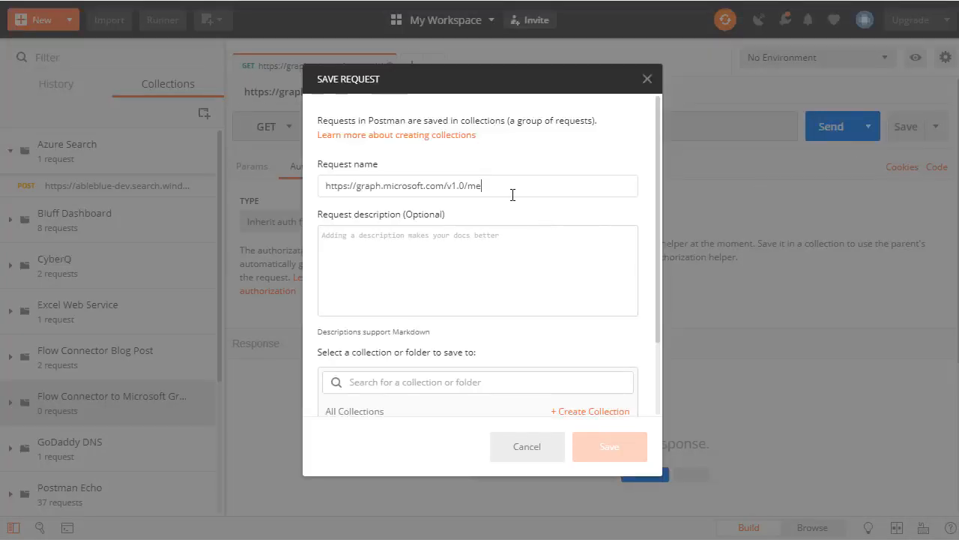
{"action": "triple_click", "coordinate": [513, 195]}
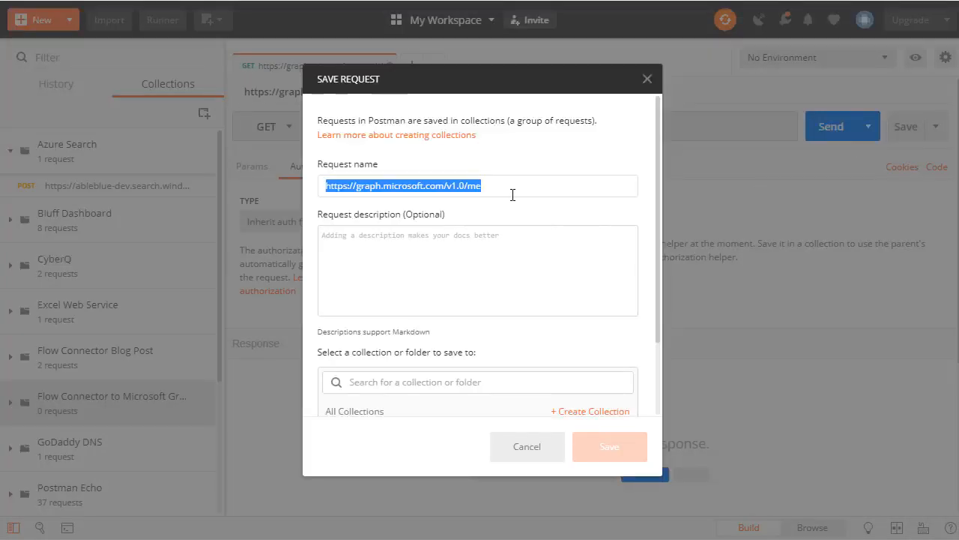
{"action": "type", "text": "Get Me"}
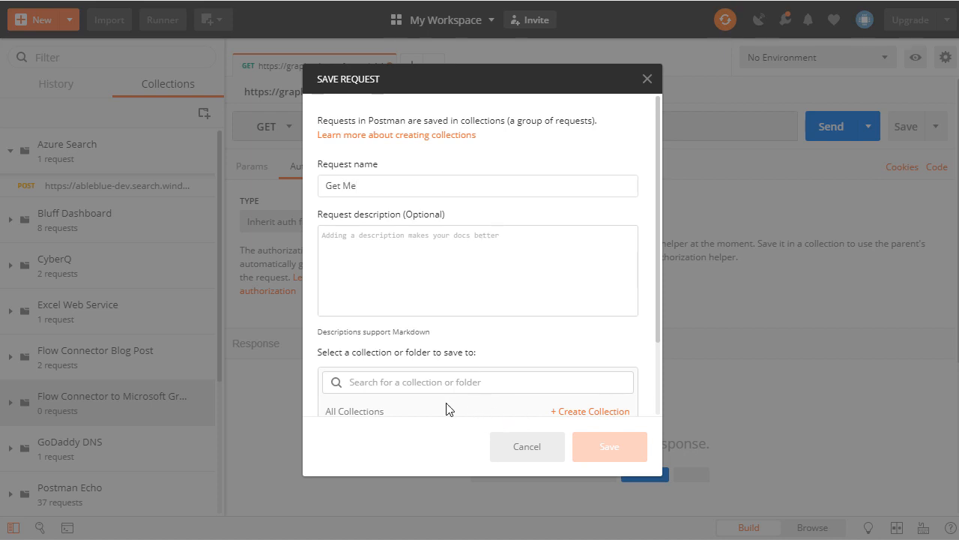
{"action": "left_click", "coordinate": [434, 383]}
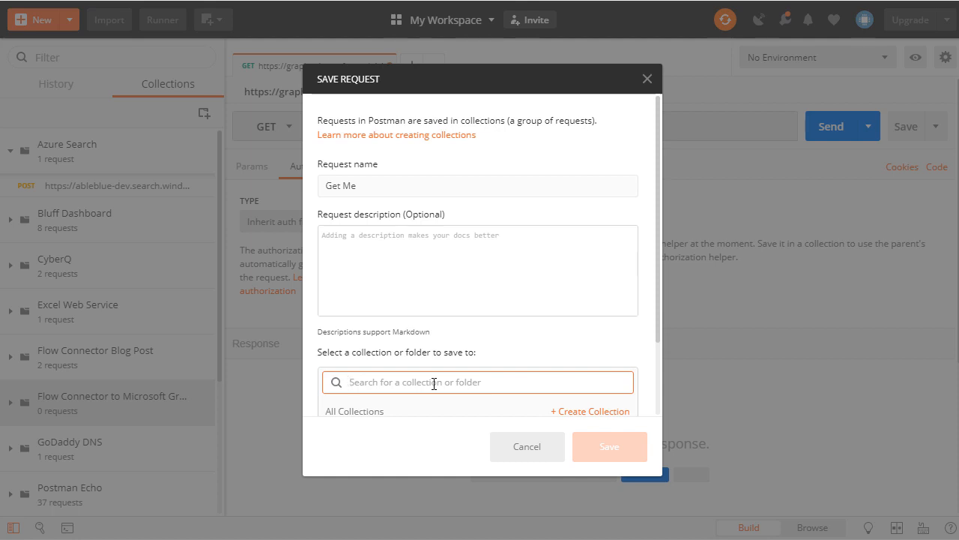
{"action": "type", "text": "Flo"}
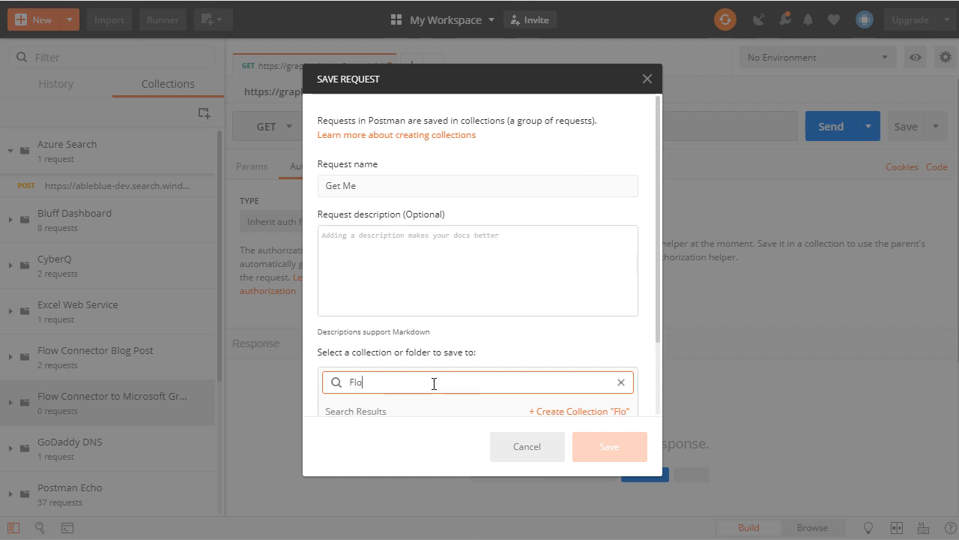
{"action": "type", "text": "w"}
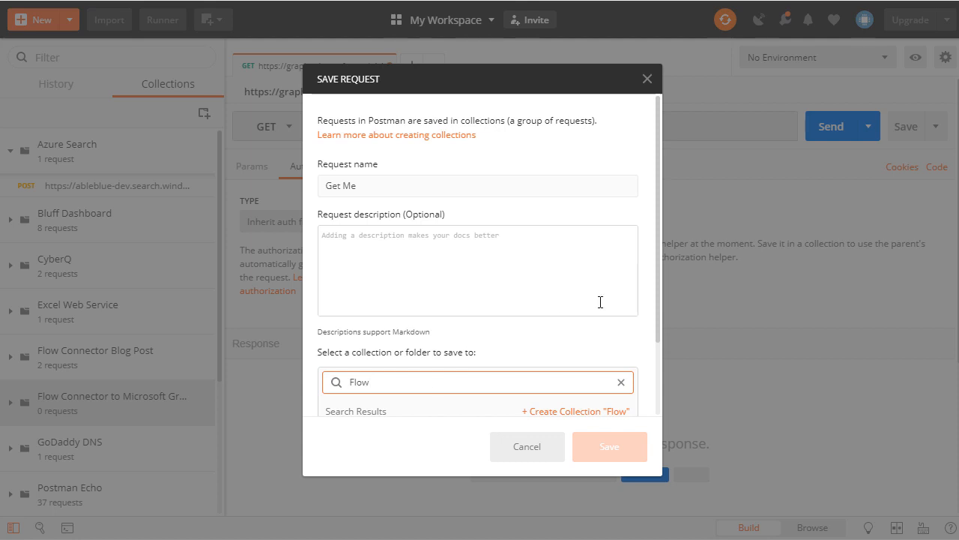
{"action": "scroll", "coordinate": [499, 388], "scroll_direction": "down", "scroll_amount": 3}
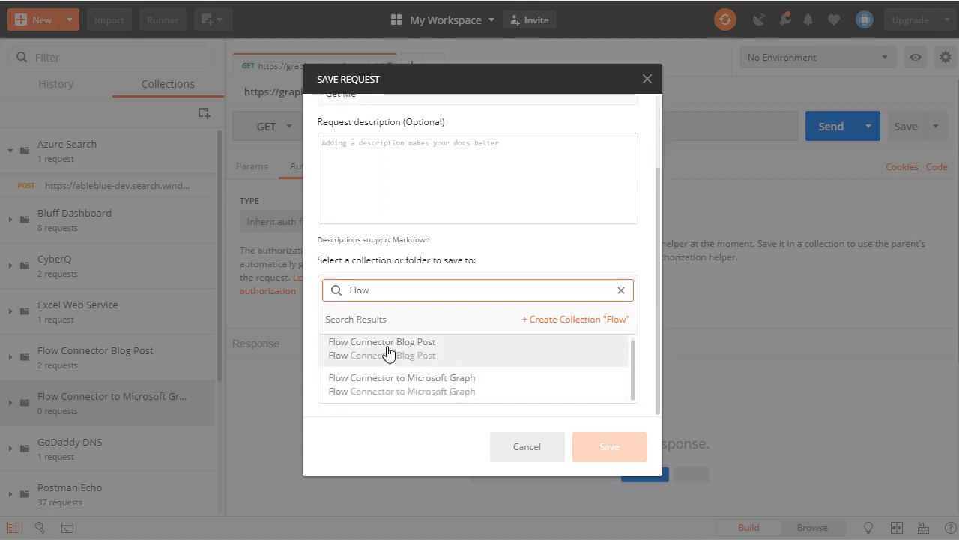
{"action": "left_click", "coordinate": [377, 390]}
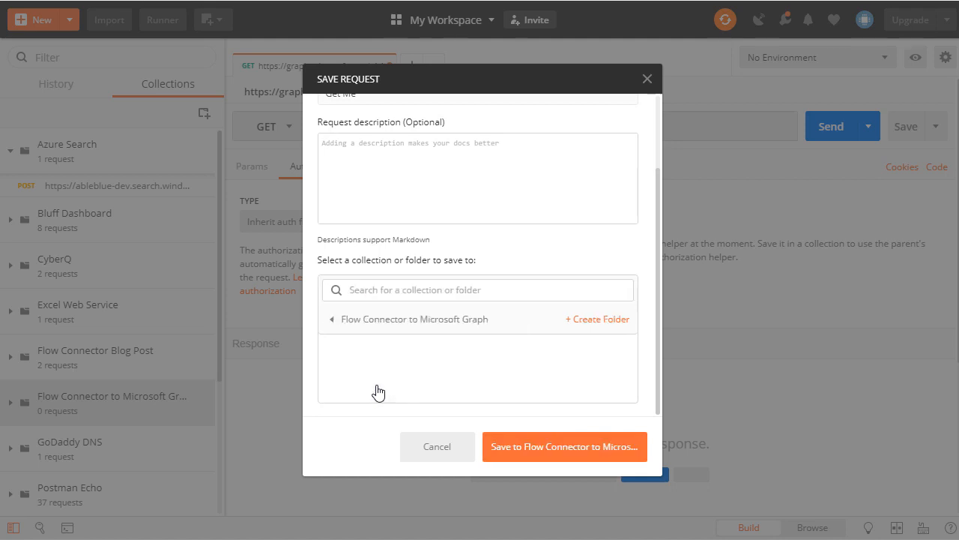
{"action": "left_click", "coordinate": [555, 447]}
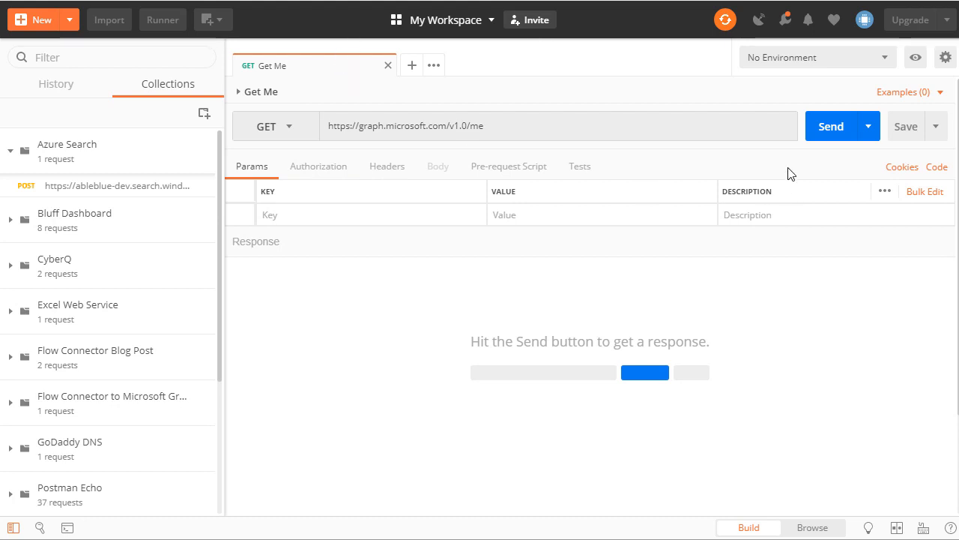
{"action": "left_click", "coordinate": [829, 132]}
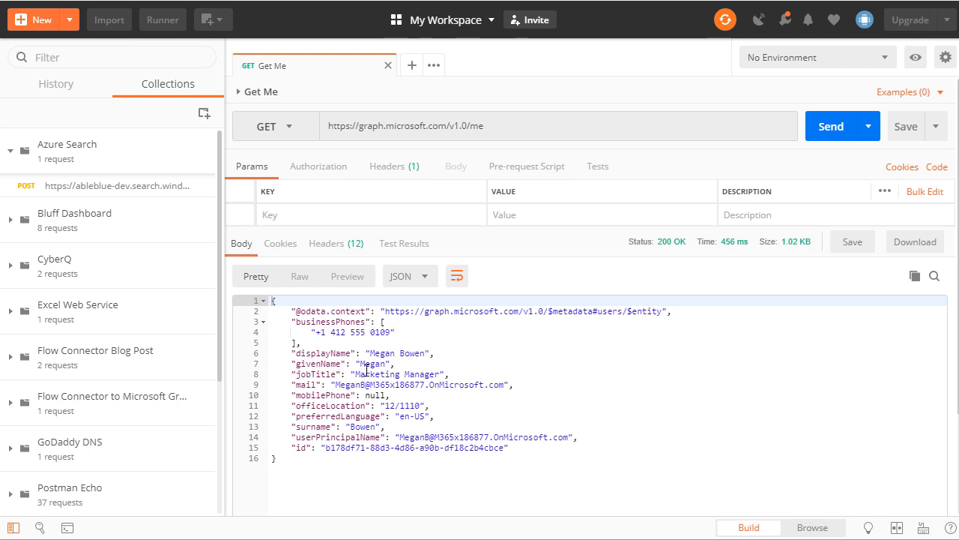
{"action": "left_click", "coordinate": [900, 137]}
{"action": "left_click", "coordinate": [412, 66]}
{"action": "left_click", "coordinate": [403, 126]}
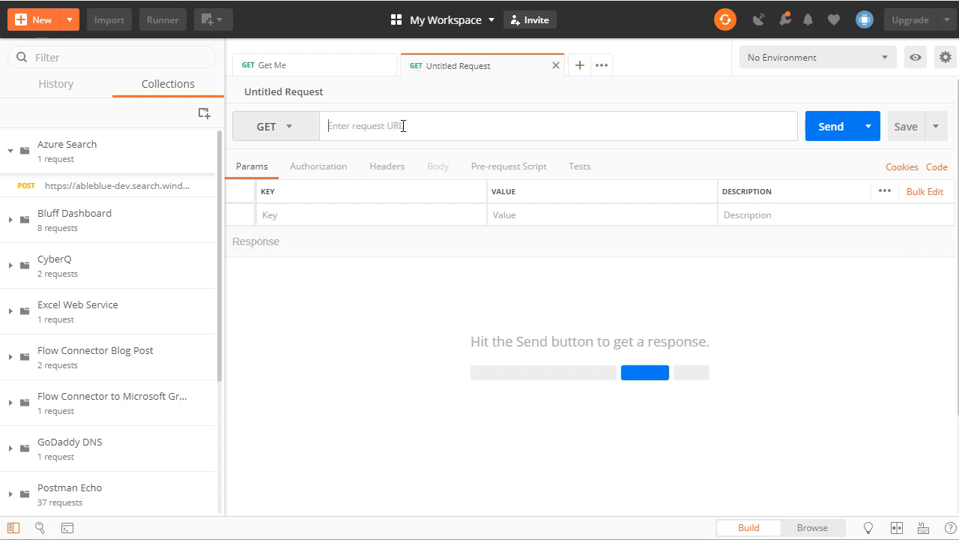
{"action": "type", "text": "https://graph.microsoft.com/beta/groups/delta/?$filter=id  eq '{{group-id}}'&$select=displayName,description&$expand=members"}
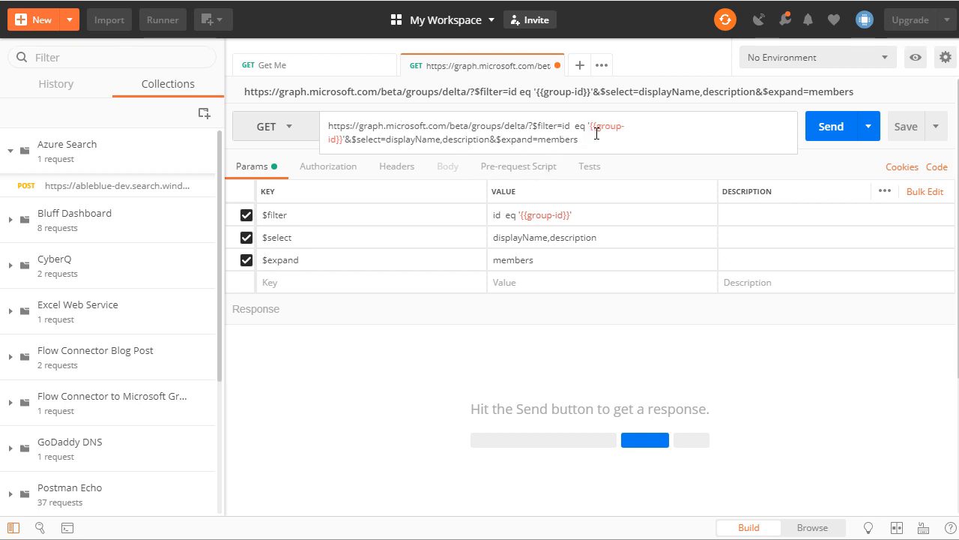
{"action": "mouse_move", "coordinate": [609, 130]}
{"action": "left_click", "coordinate": [907, 129]}
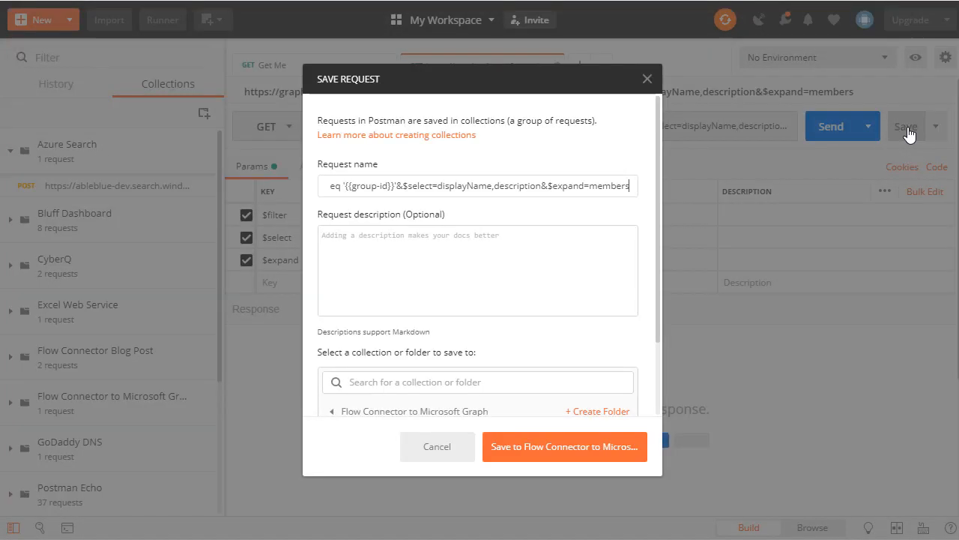
{"action": "left_click", "coordinate": [536, 448]}
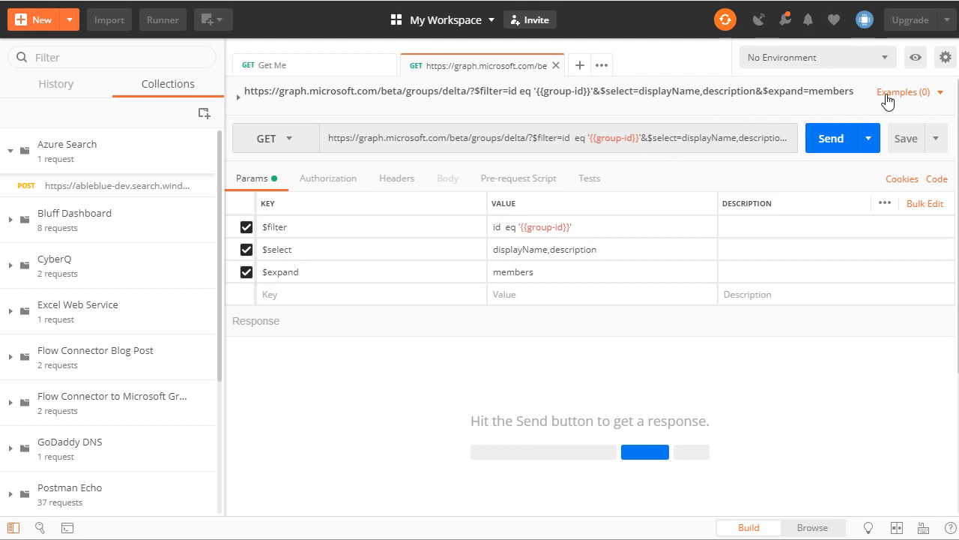
Rename the saved groups delta request to Group Delta Query
{"action": "left_click", "coordinate": [256, 105]}
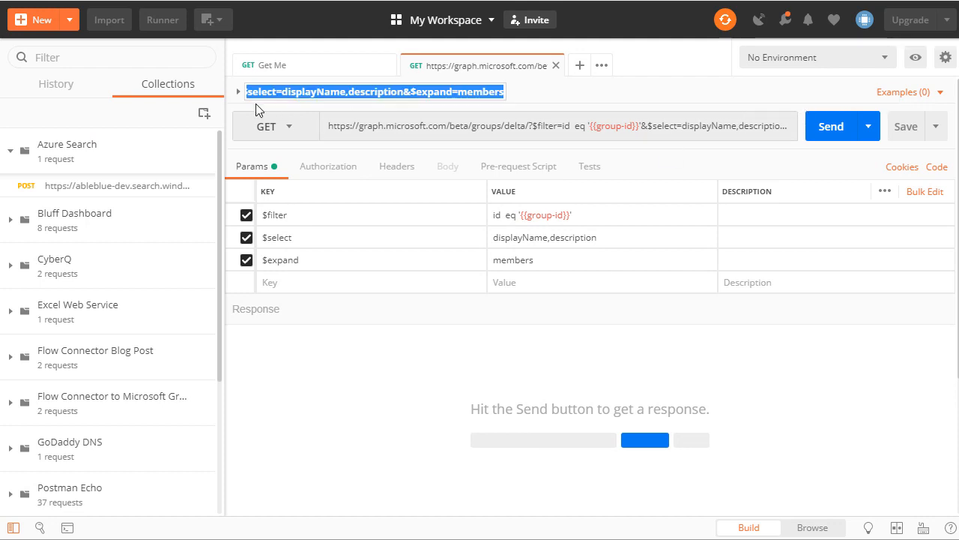
{"action": "type", "text": "G"}
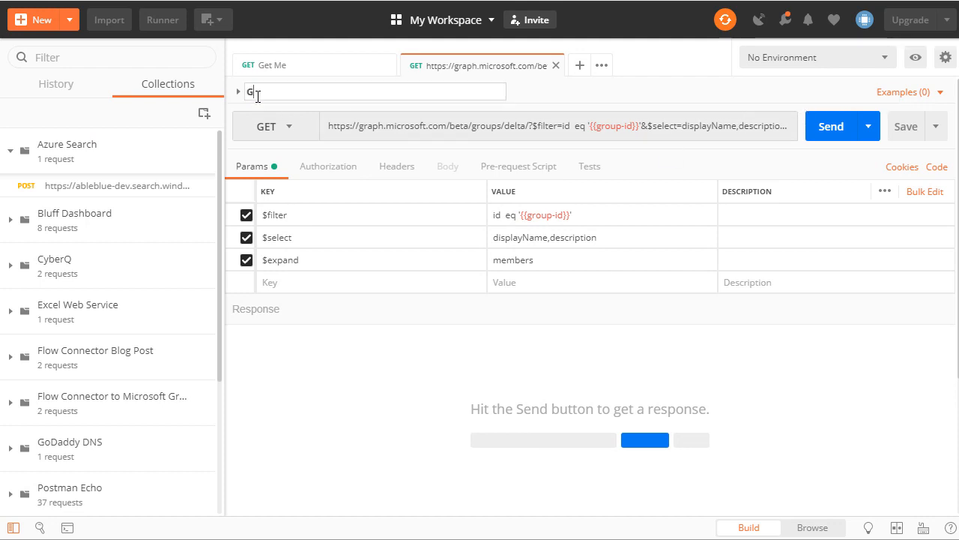
{"action": "type", "text": "roup D"}
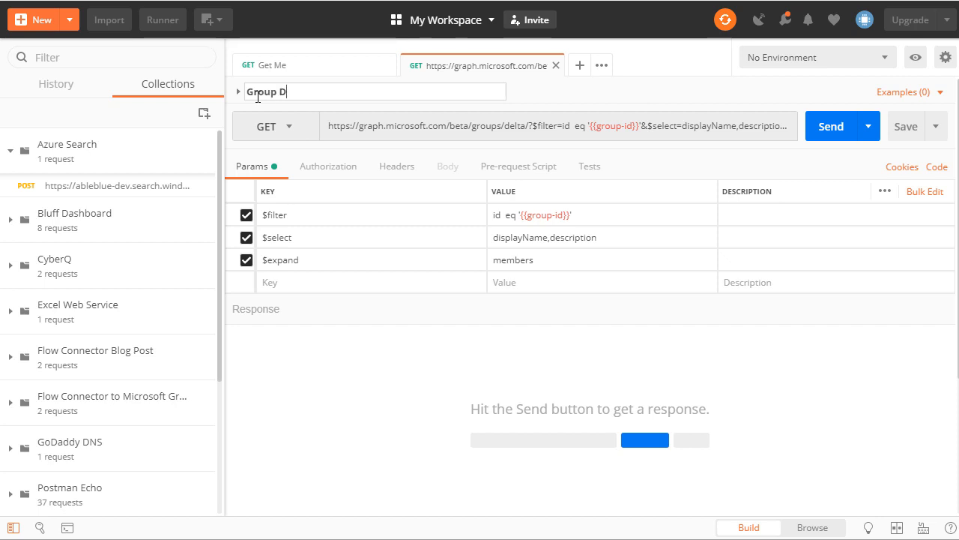
{"action": "type", "text": "elta Query"}
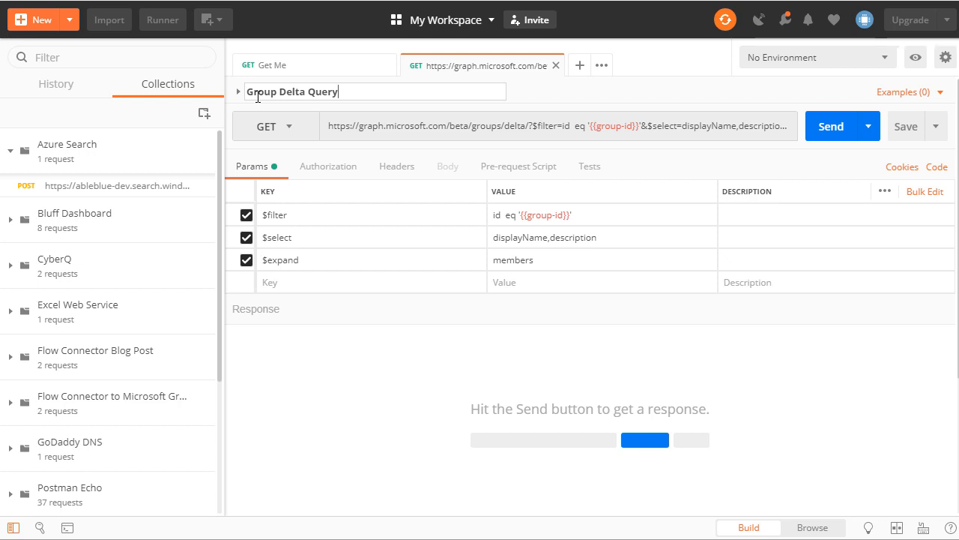
{"action": "key", "text": "Return"}
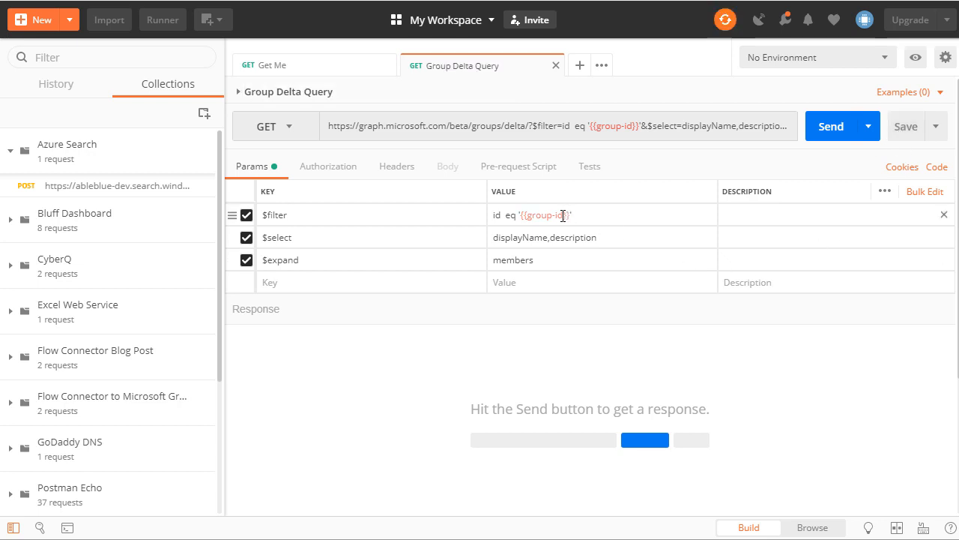
Add a collection variable named group-id to the Flow Connector to Microsoft Graph collection
{"action": "mouse_move", "coordinate": [560, 217]}
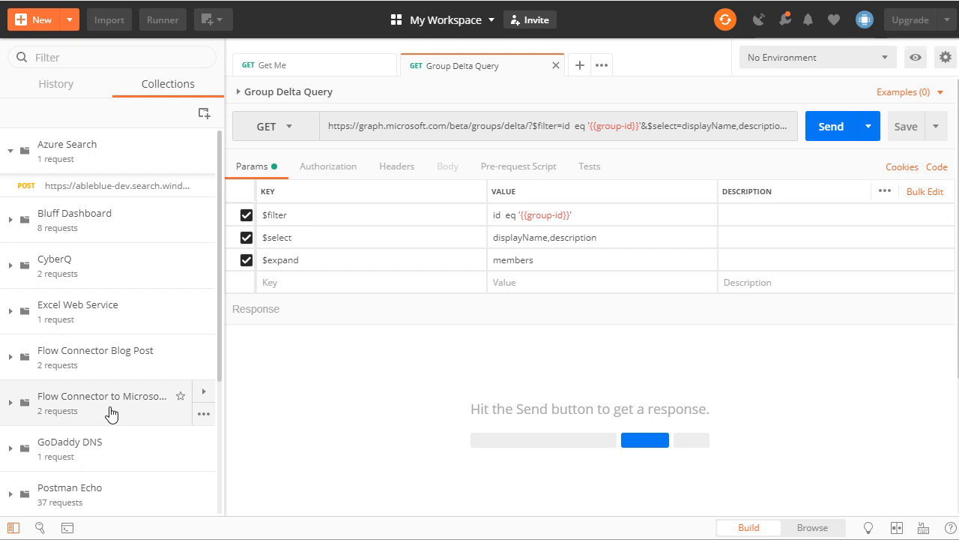
{"action": "left_click", "coordinate": [204, 413]}
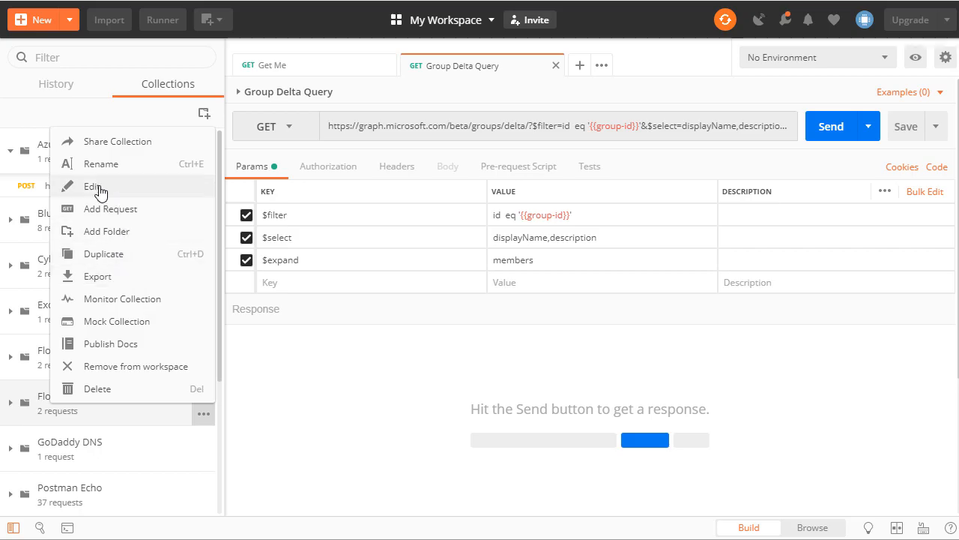
{"action": "left_click", "coordinate": [93, 187]}
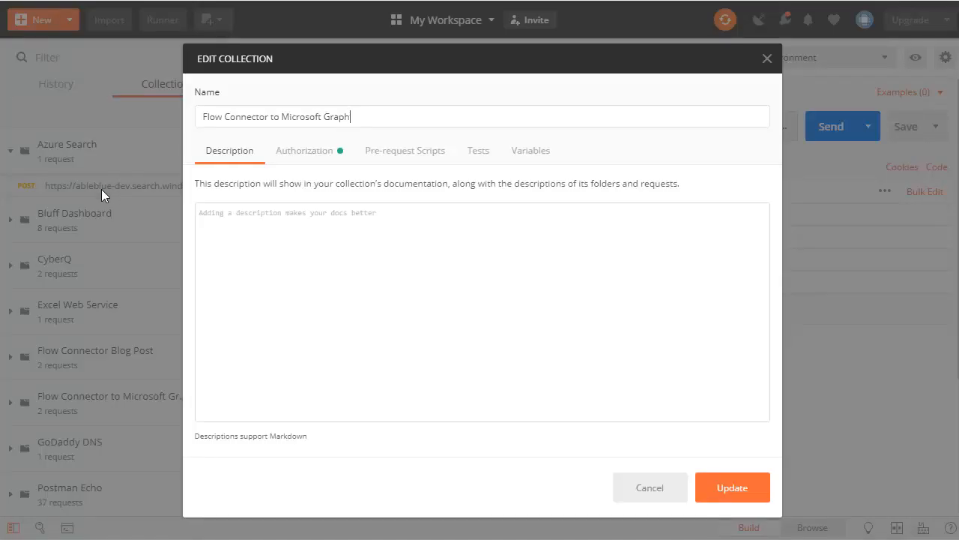
{"action": "left_click", "coordinate": [530, 158]}
{"action": "left_click", "coordinate": [289, 239]}
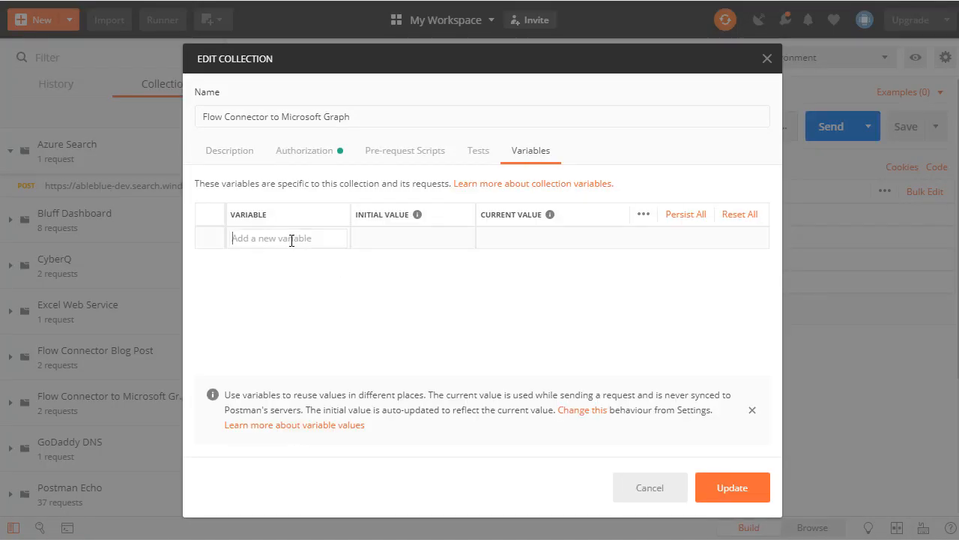
{"action": "type", "text": "group-"}
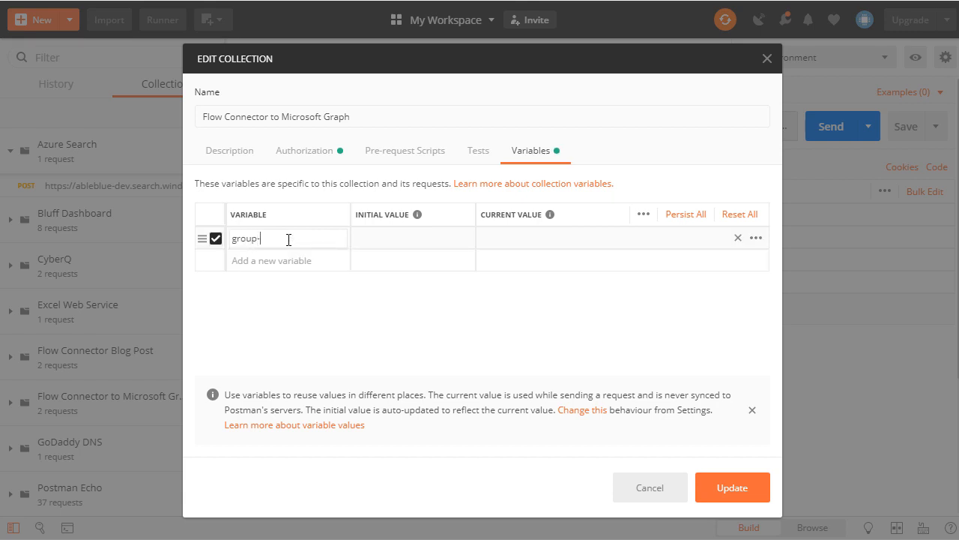
{"action": "type", "text": "id"}
{"action": "key", "text": "Tab"}
Switch to the Azure Active Directory admin center, search the groups for spann, and copy the object ID of Spanning Protected Users
{"action": "key", "text": "alt+Tab"}
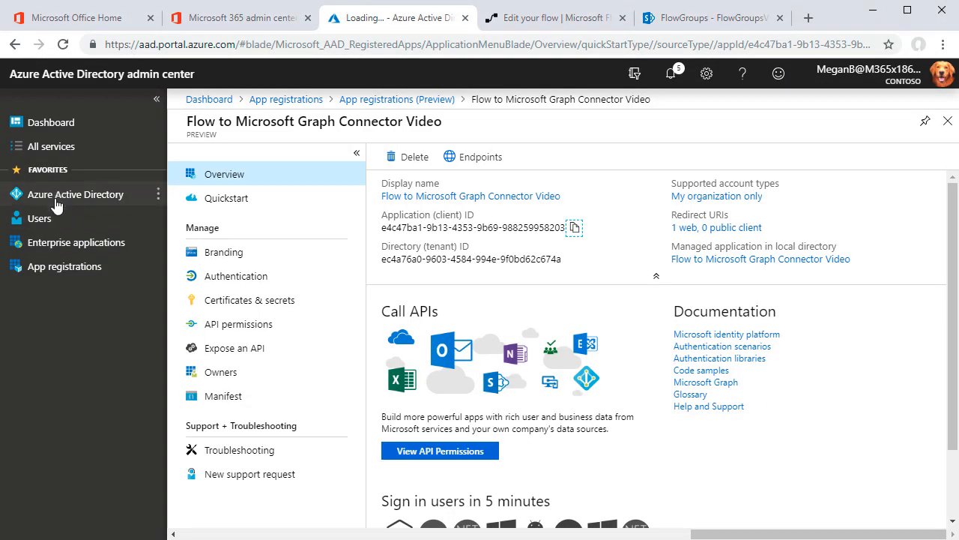
{"action": "left_click", "coordinate": [54, 201]}
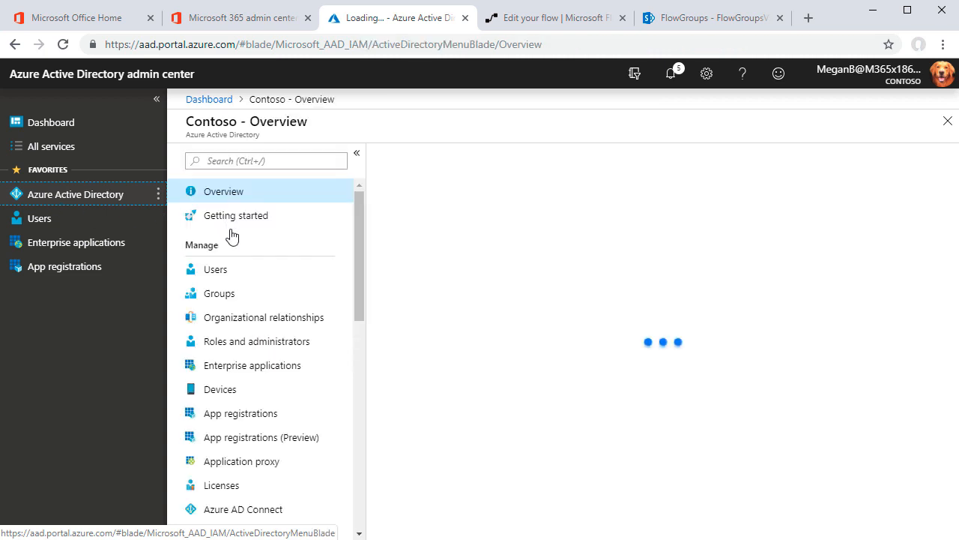
{"action": "left_click", "coordinate": [225, 294]}
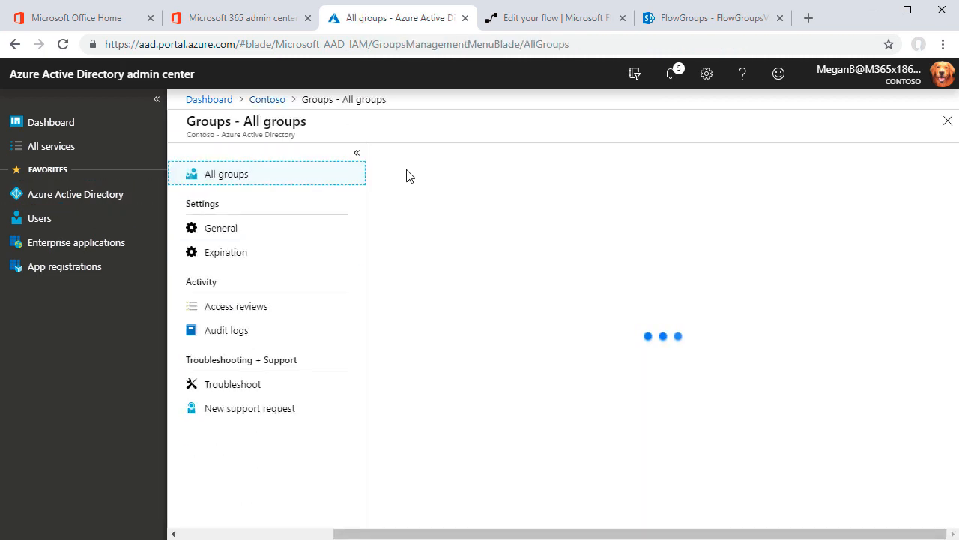
{"action": "left_click", "coordinate": [414, 197]}
{"action": "type", "text": "s"}
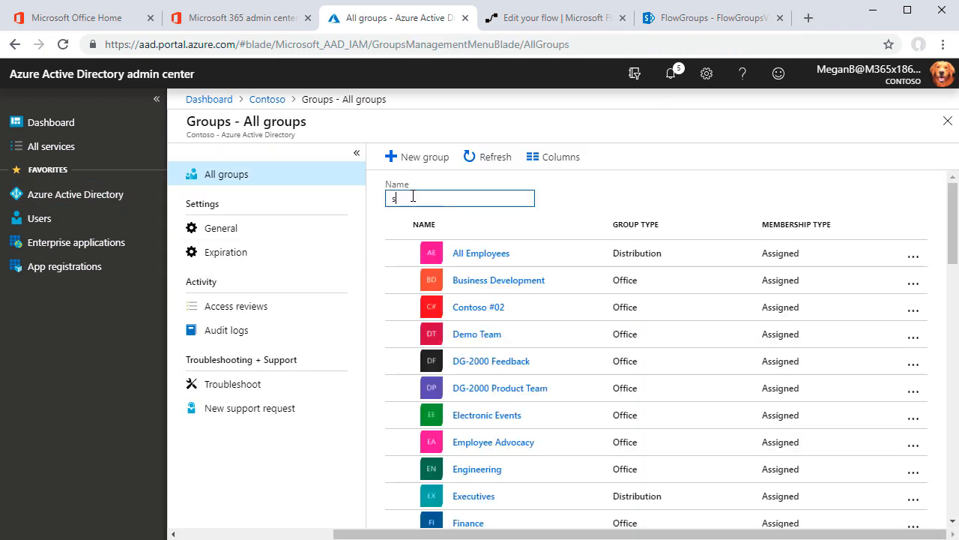
{"action": "type", "text": "pann"}
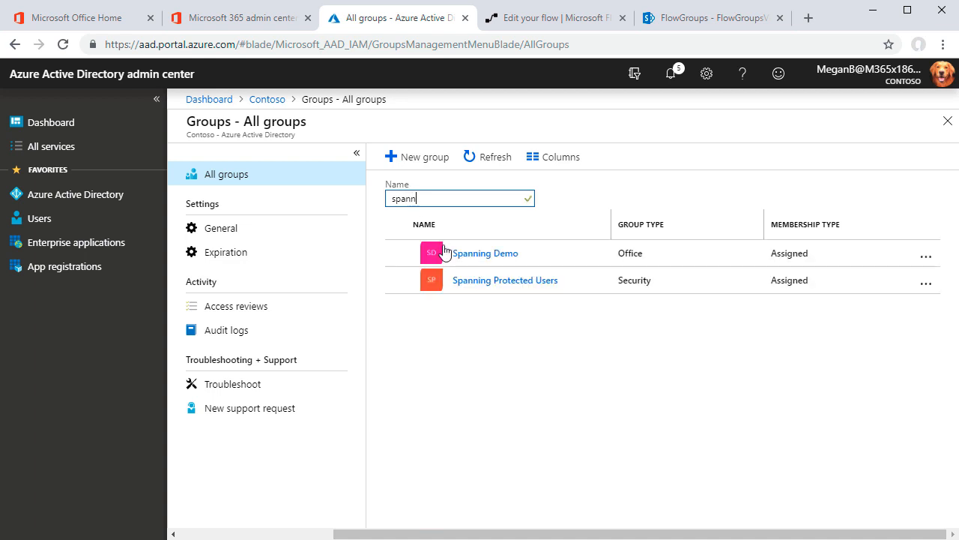
{"action": "left_click", "coordinate": [505, 280]}
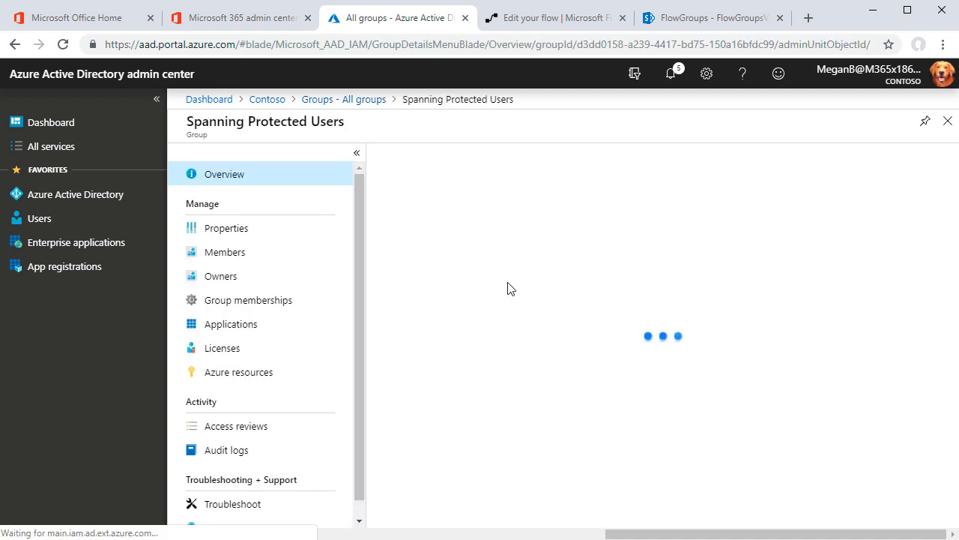
{"action": "left_click", "coordinate": [235, 238]}
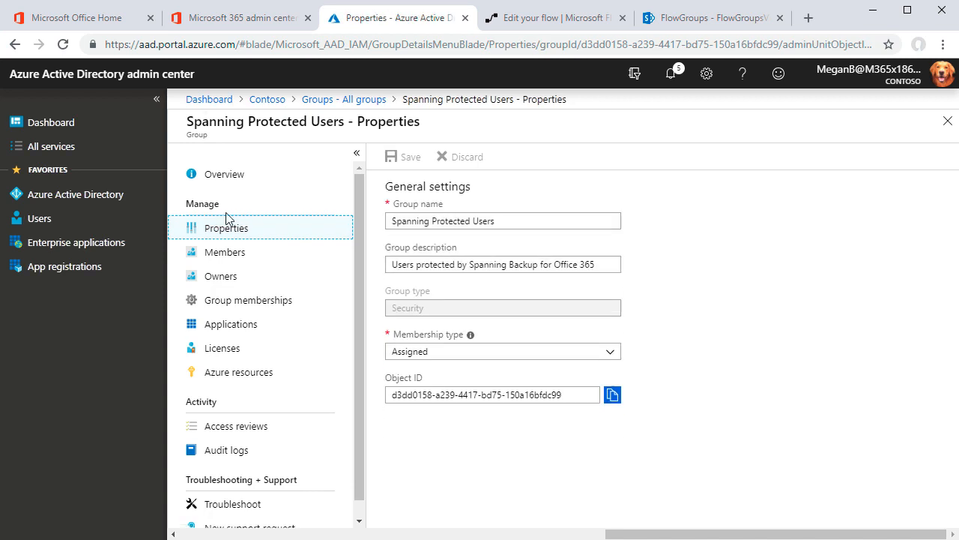
{"action": "left_click", "coordinate": [613, 395]}
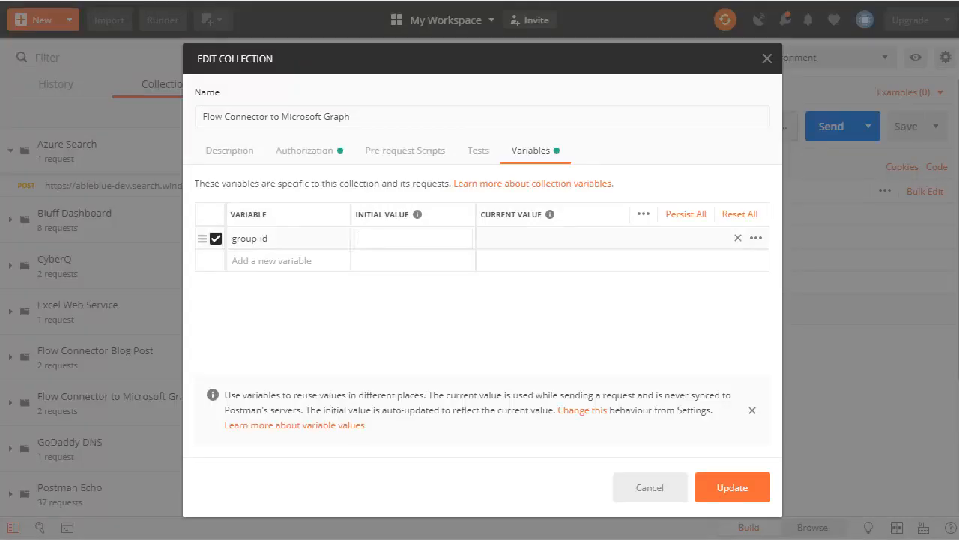
Paste the copied group object ID as the initial value of group-id and update the collection
{"action": "key", "text": "ctrl+v"}
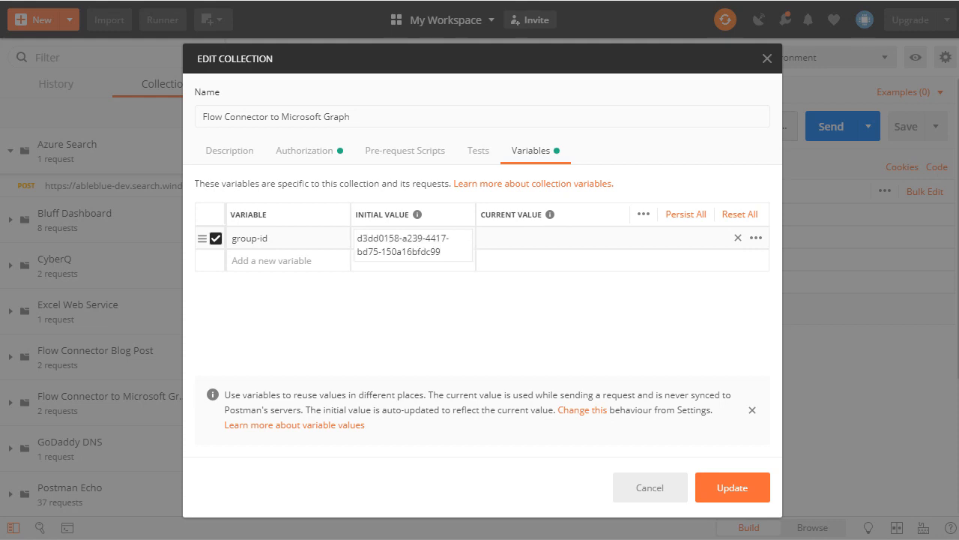
{"action": "left_click", "coordinate": [733, 491]}
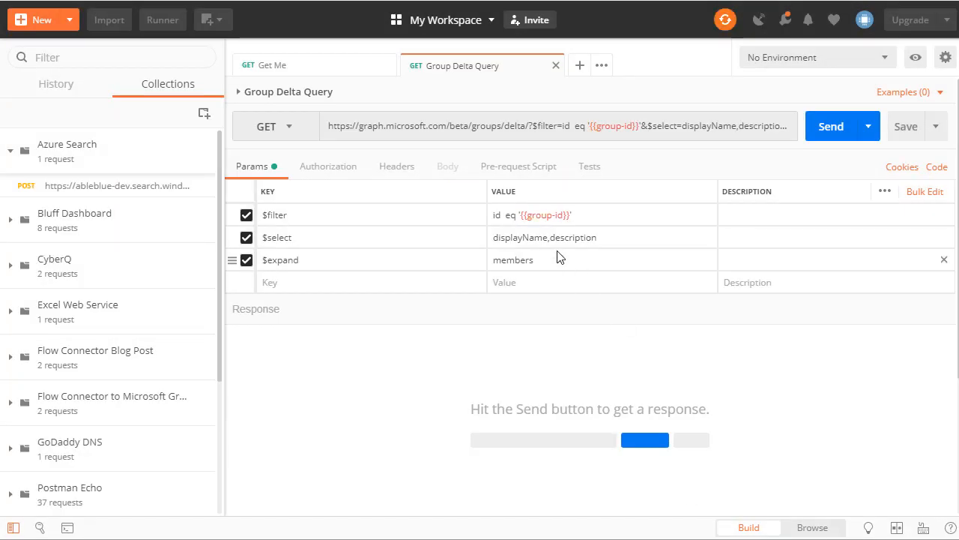
{"action": "mouse_move", "coordinate": [546, 215]}
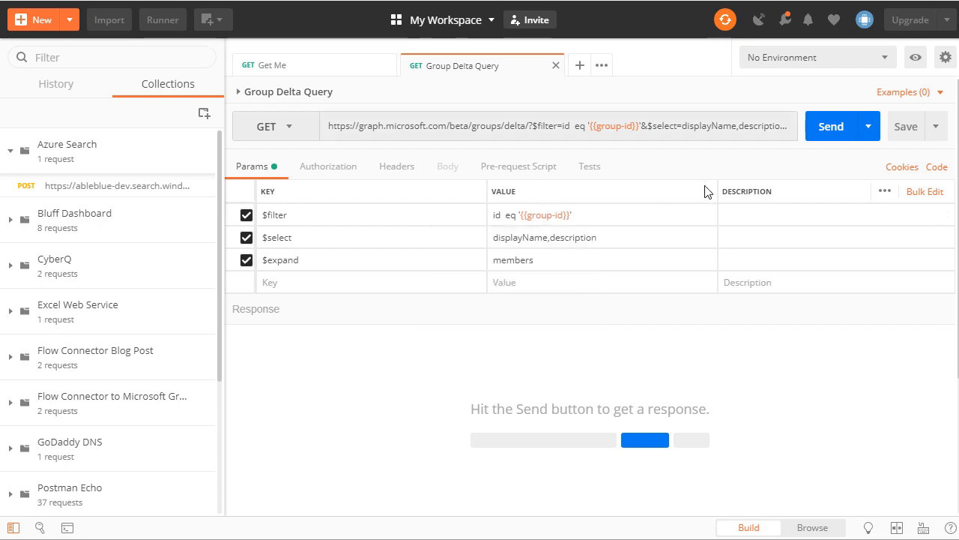
Send the Group Delta Query request and examine the group's member changes in the JSON response
{"action": "left_click", "coordinate": [830, 129]}
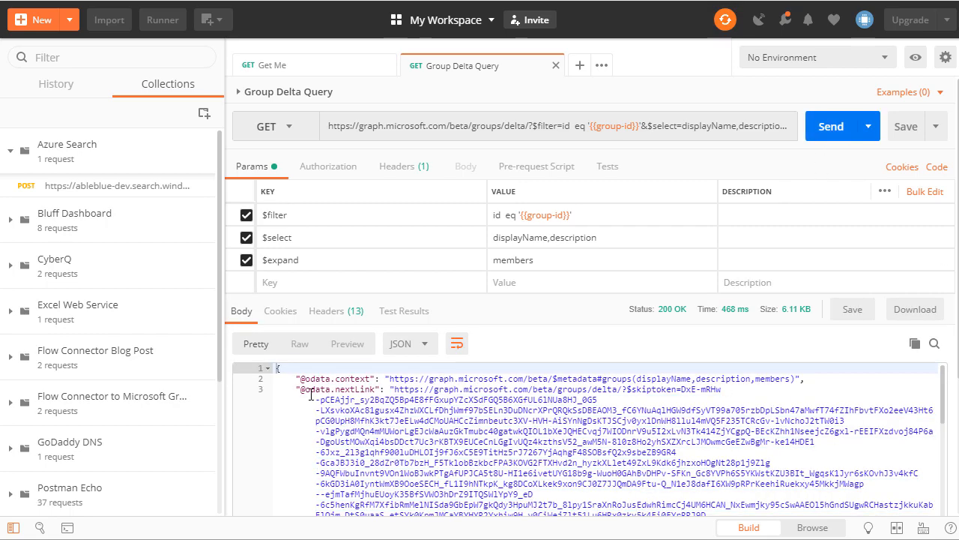
{"action": "scroll", "coordinate": [330, 411], "scroll_direction": "down", "scroll_amount": 10}
{"action": "scroll", "coordinate": [321, 398], "scroll_direction": "down", "scroll_amount": 10}
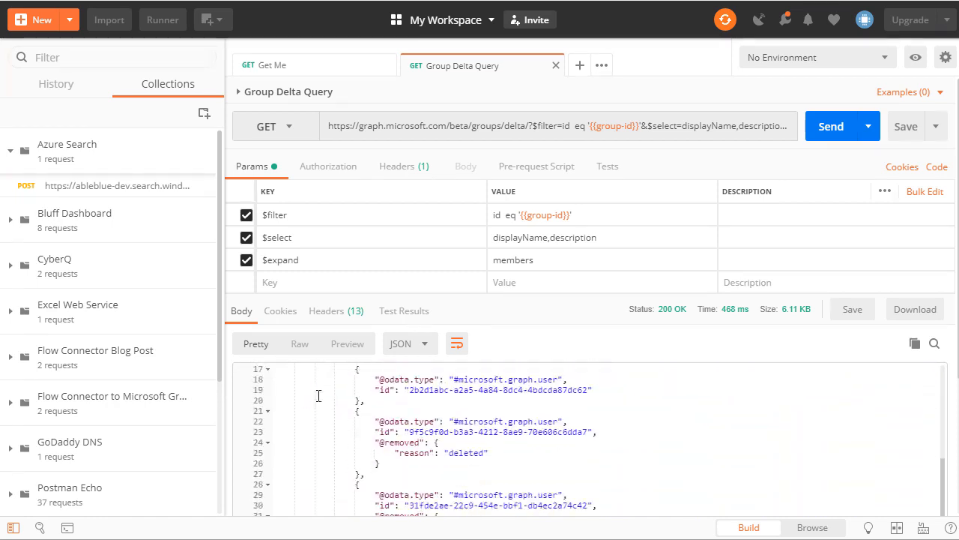
{"action": "scroll", "coordinate": [324, 396], "scroll_direction": "down", "scroll_amount": 4}
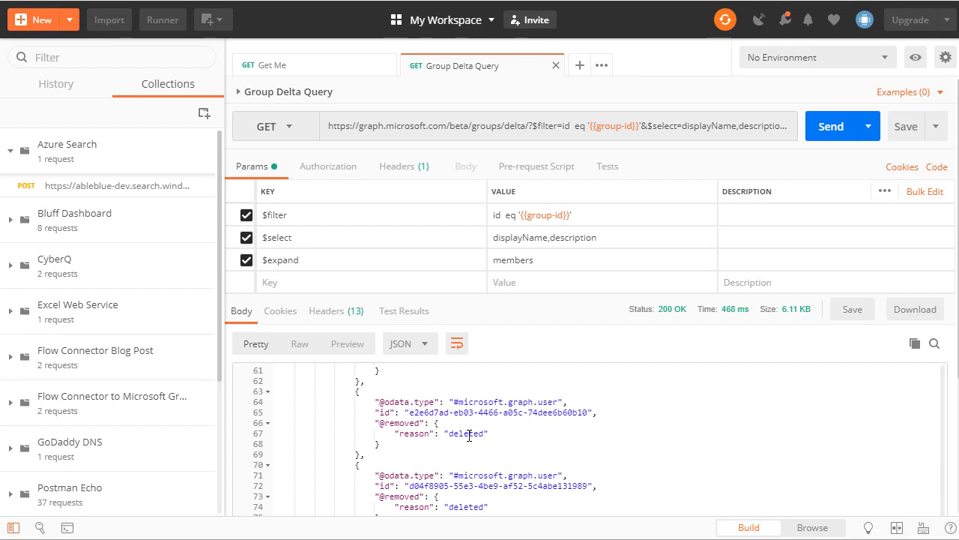
{"action": "scroll", "coordinate": [472, 436], "scroll_direction": "up", "scroll_amount": 7}
{"action": "scroll", "coordinate": [476, 440], "scroll_direction": "up", "scroll_amount": 5}
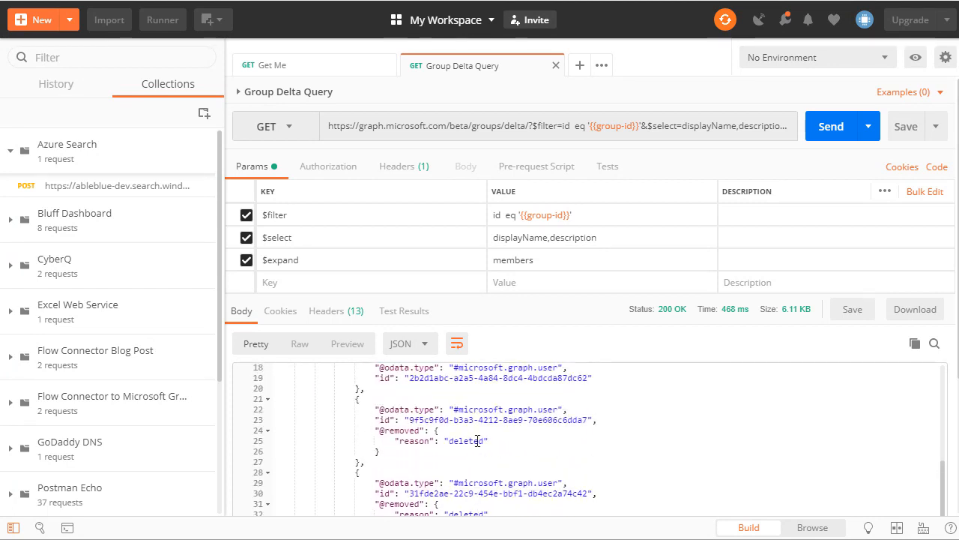
{"action": "scroll", "coordinate": [478, 440], "scroll_direction": "up", "scroll_amount": 3}
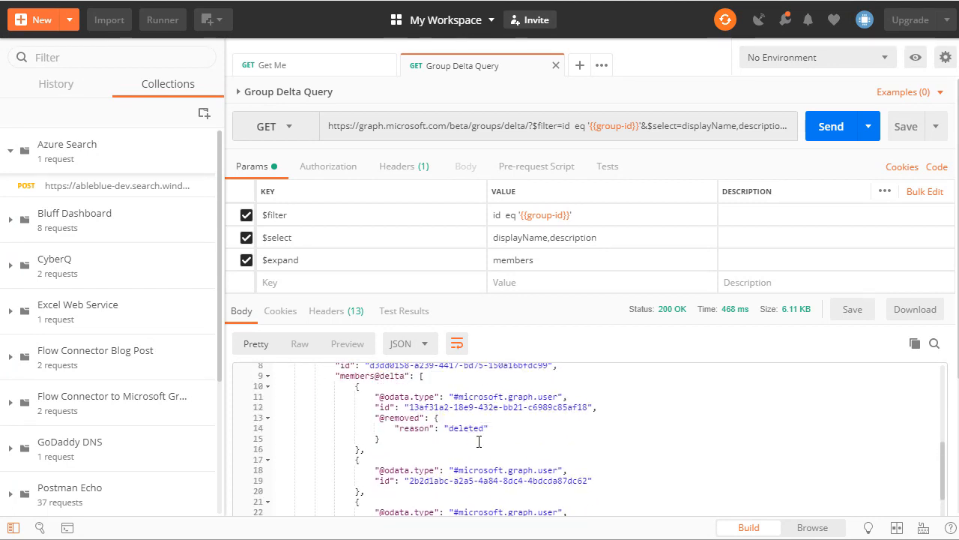
{"action": "scroll", "coordinate": [478, 442], "scroll_direction": "down", "scroll_amount": 1}
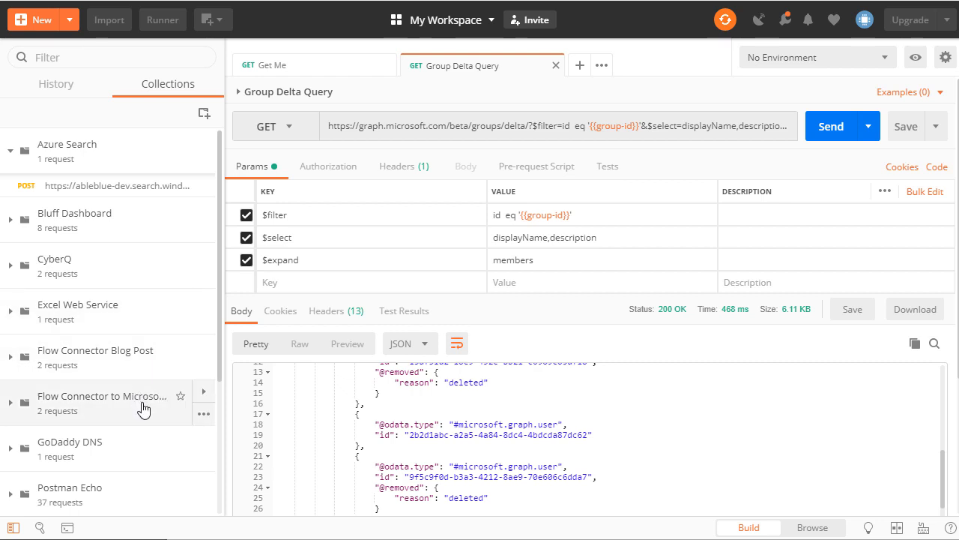
Export the Flow Connector to Microsoft Graph collection in Collection v1 format as a JSON file on the Desktop
{"action": "left_click", "coordinate": [204, 414]}
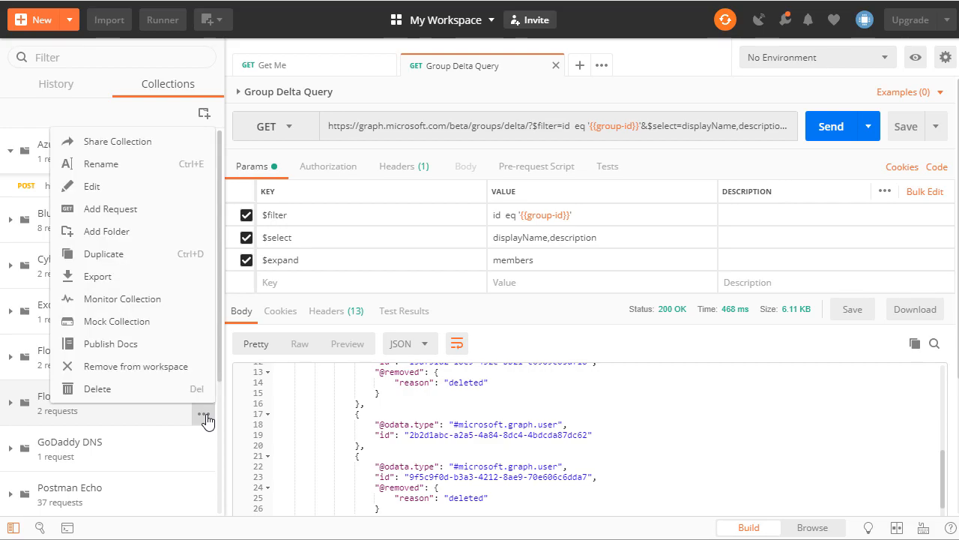
{"action": "left_click", "coordinate": [116, 276]}
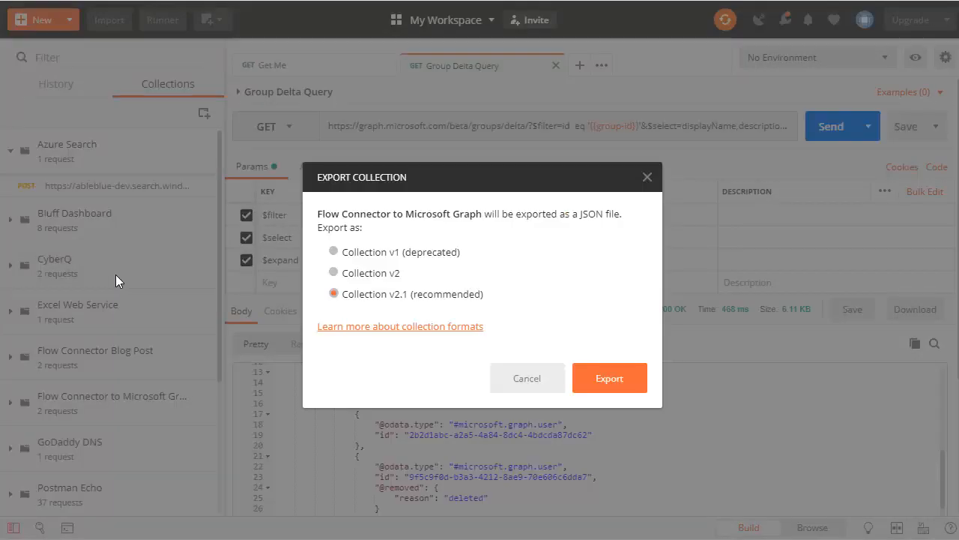
{"action": "left_click", "coordinate": [333, 252]}
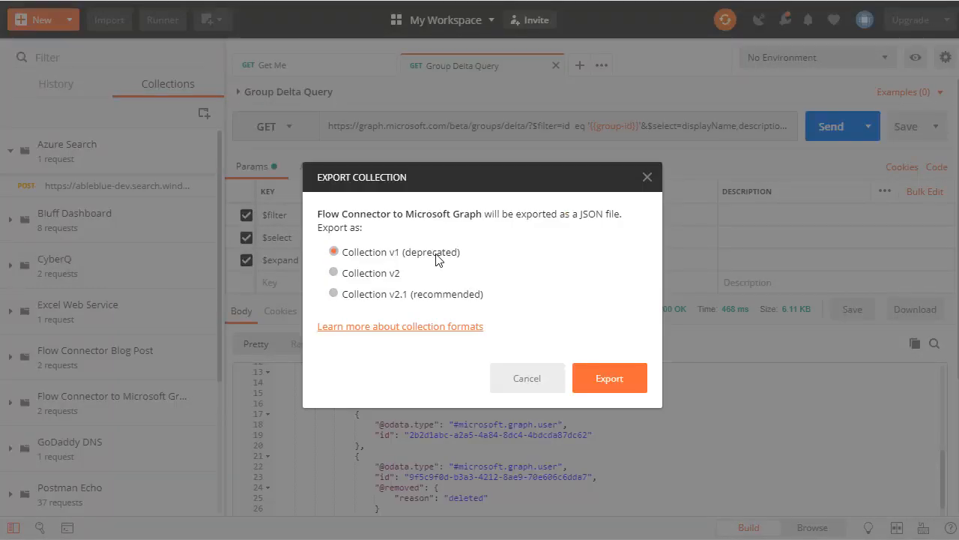
{"action": "left_click", "coordinate": [622, 381]}
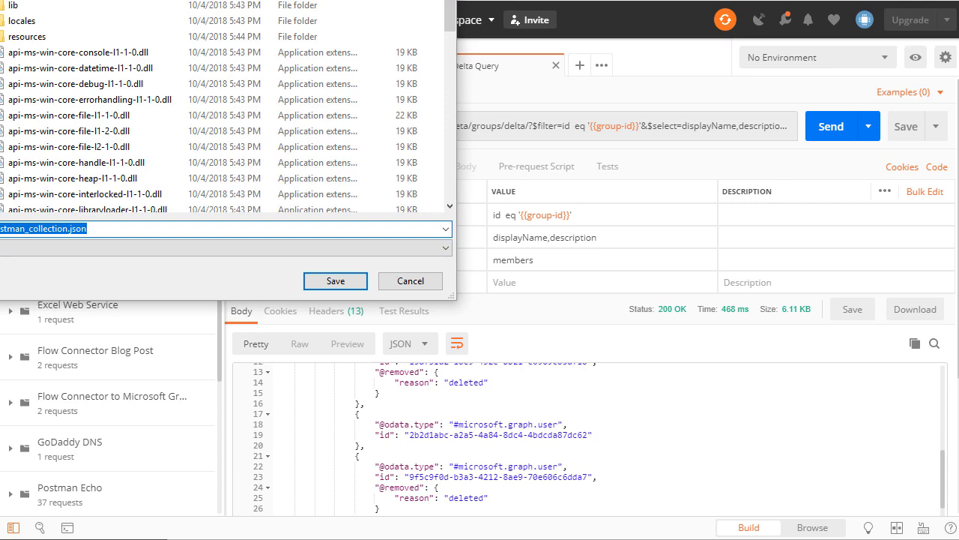
{"action": "left_click", "coordinate": [335, 280]}
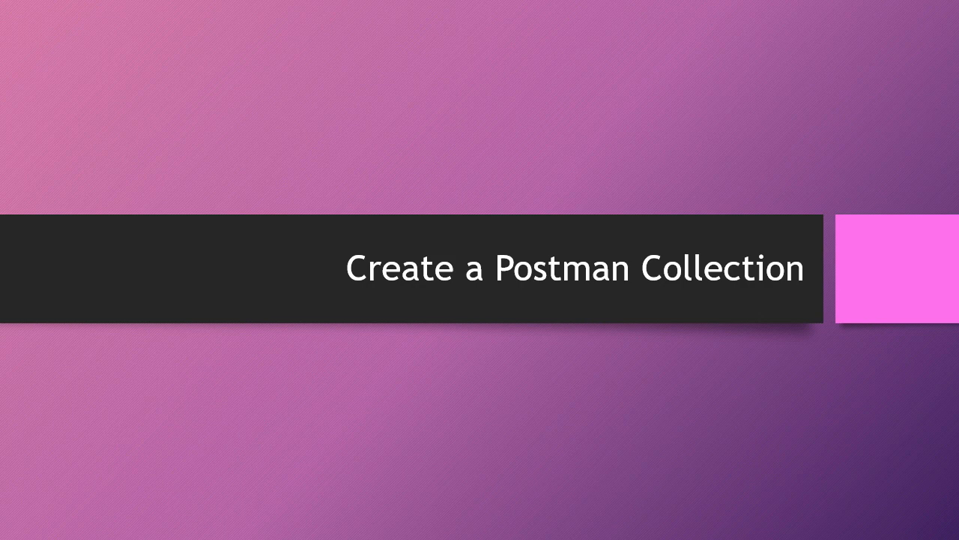
{"action": "key", "text": "Right"}
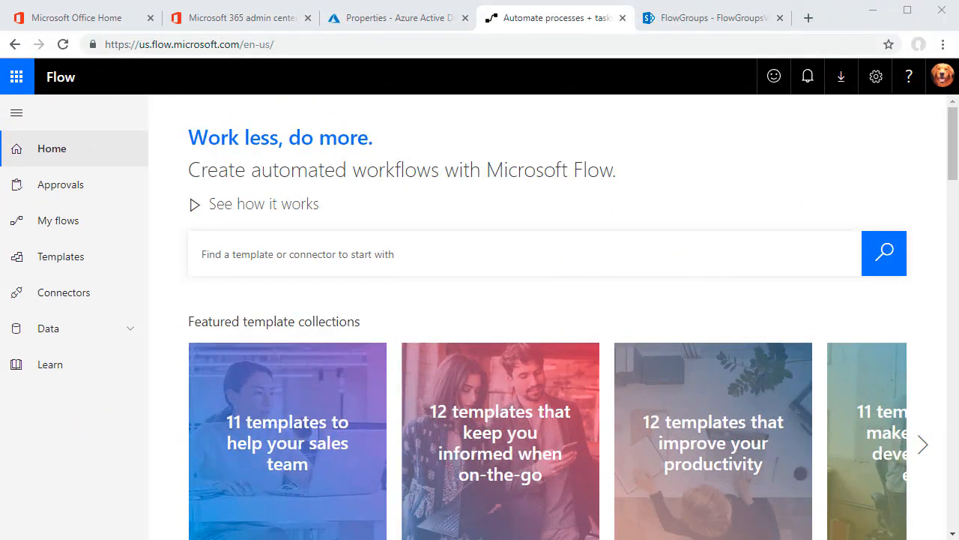
In Microsoft Flow, start a custom connector from a Postman collection import and name it Microsoft Flow Graph Connector
{"action": "left_click", "coordinate": [880, 82]}
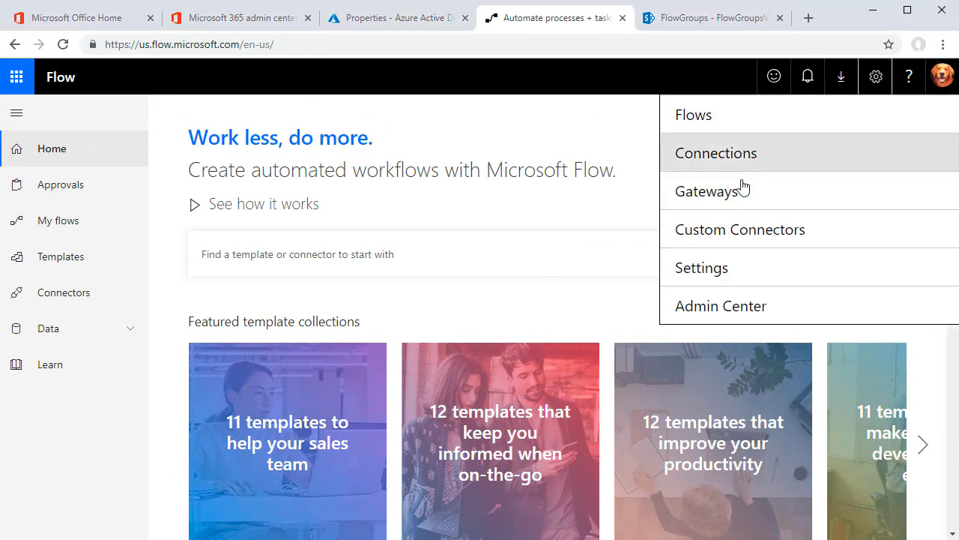
{"action": "left_click", "coordinate": [729, 227]}
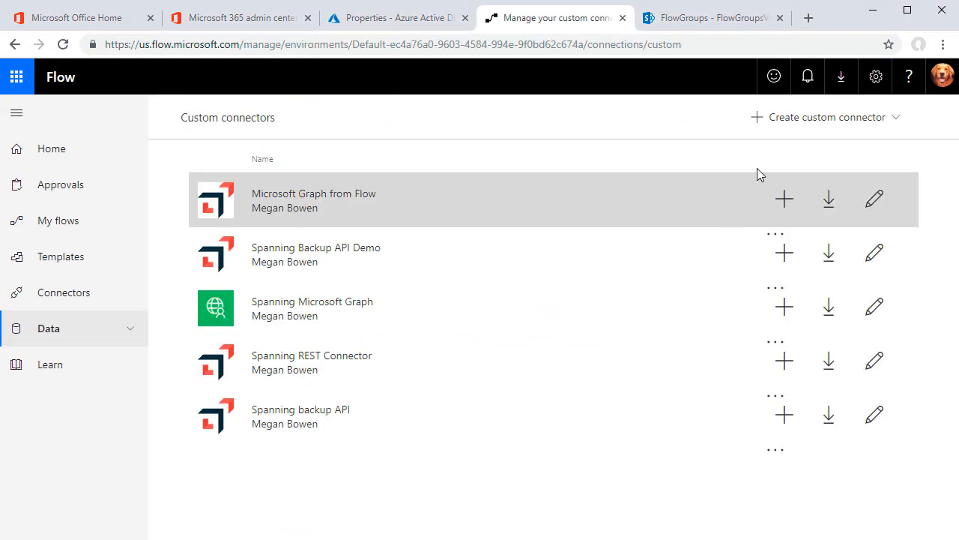
{"action": "left_click", "coordinate": [817, 121]}
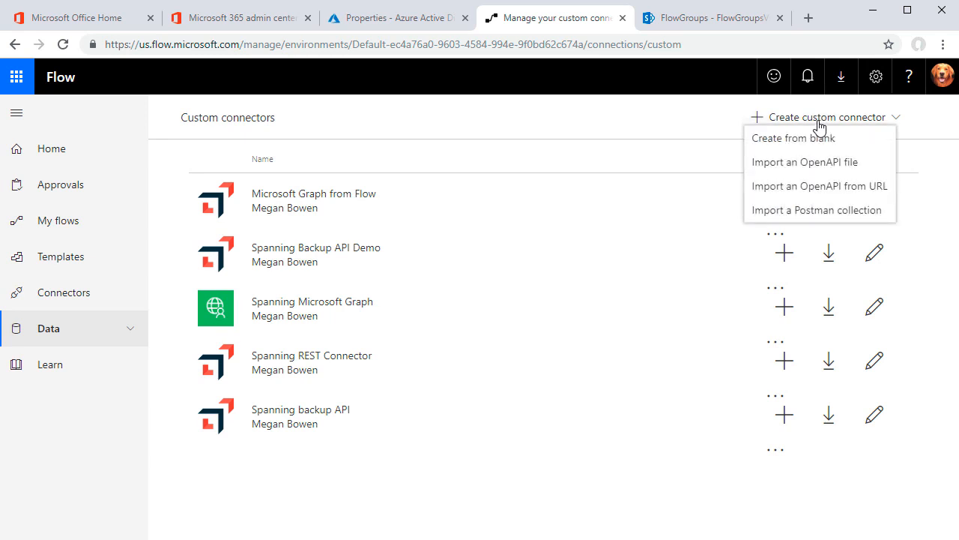
{"action": "left_click", "coordinate": [817, 217]}
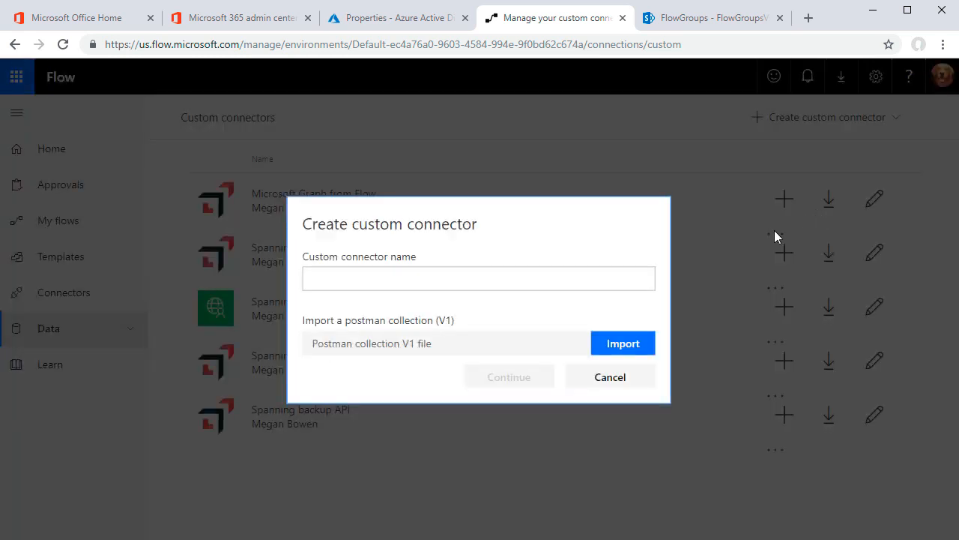
{"action": "left_click", "coordinate": [468, 281]}
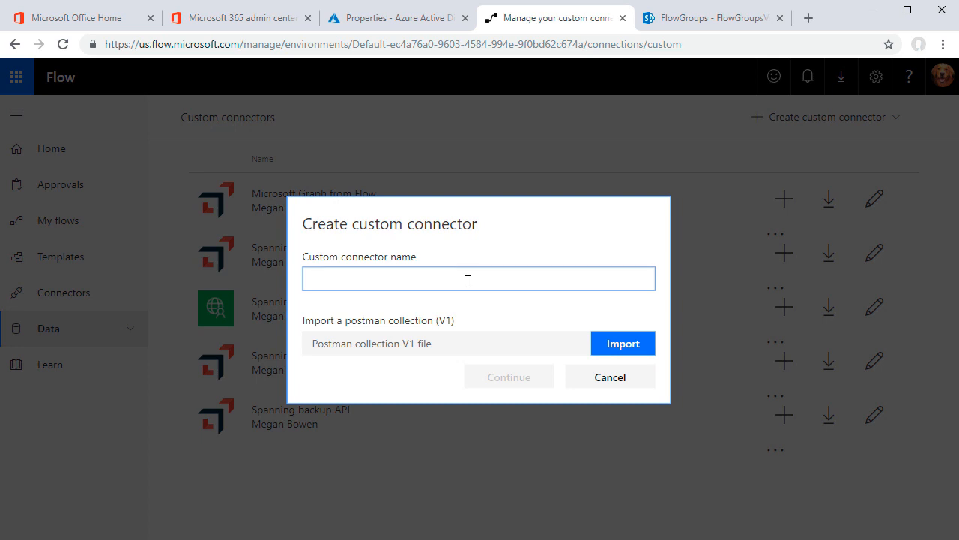
{"action": "type", "text": "Microsoft Flow Graph Connector"}
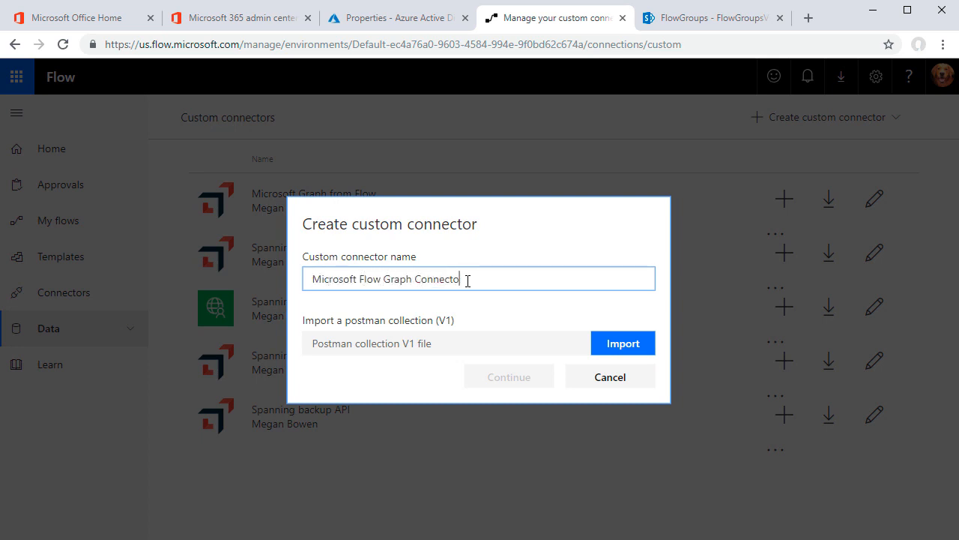
Import Flow Connector to Microsoft Graph.postman_collection.json from the Desktop and continue to the connector's general information
{"action": "left_click", "coordinate": [620, 345]}
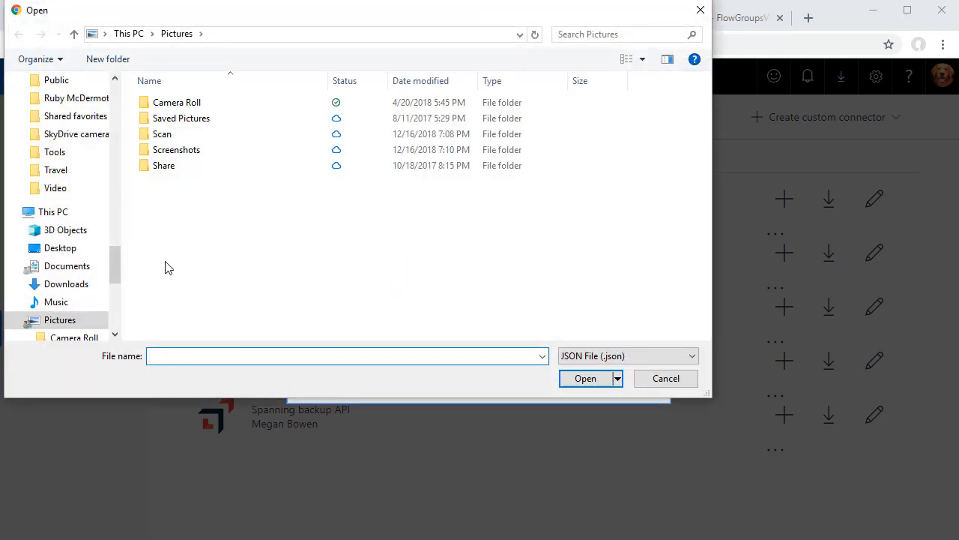
{"action": "left_click_drag", "start_coordinate": [114, 272], "coordinate": [115, 83]}
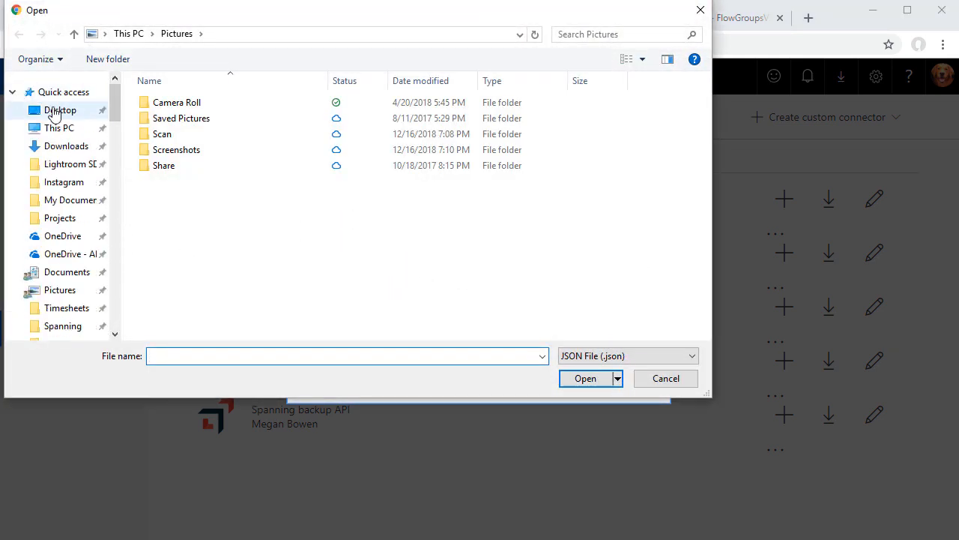
{"action": "left_click", "coordinate": [49, 107]}
{"action": "left_click", "coordinate": [165, 132]}
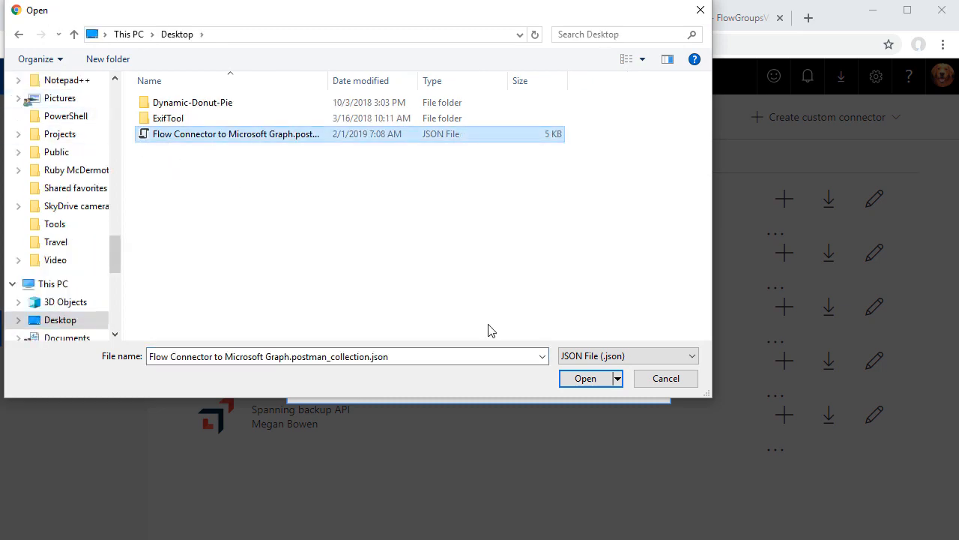
{"action": "left_click", "coordinate": [590, 380]}
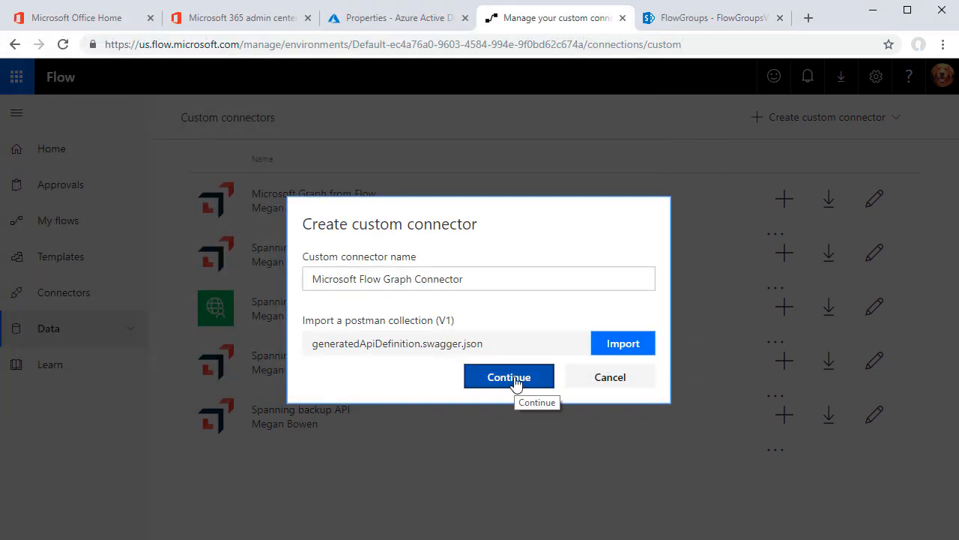
{"action": "left_click", "coordinate": [515, 380]}
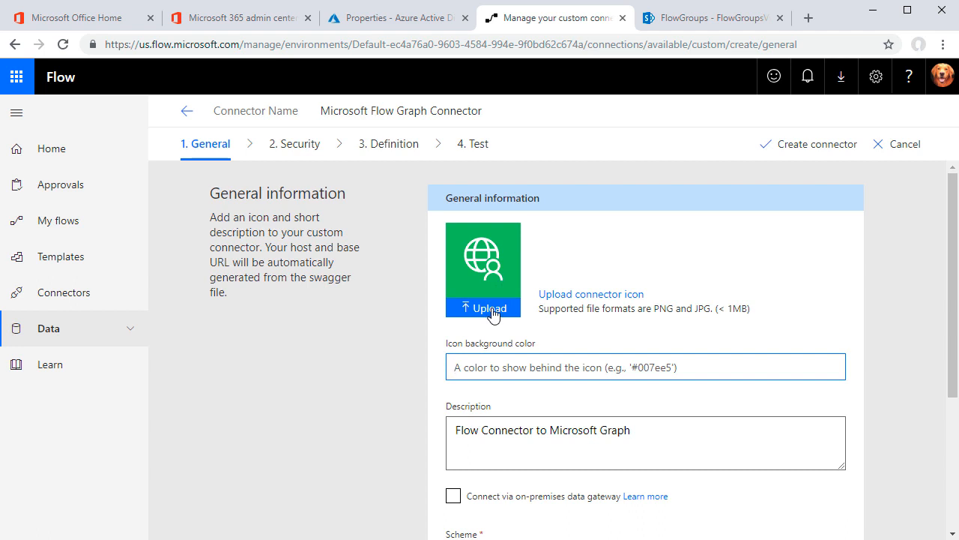
Upload the dog picture from the Pictures folder as the connector icon
{"action": "left_click", "coordinate": [492, 313]}
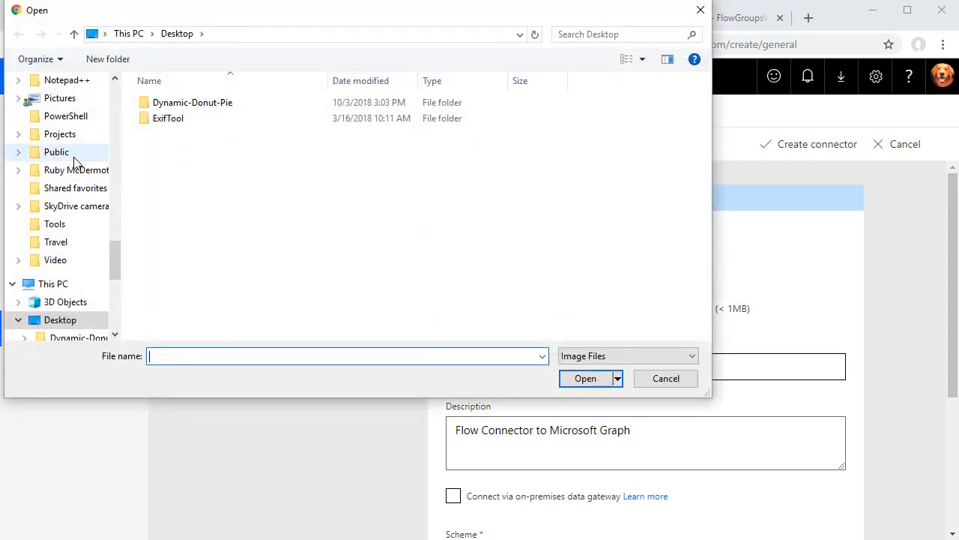
{"action": "left_click", "coordinate": [66, 101]}
{"action": "scroll", "coordinate": [416, 225], "scroll_direction": "down", "scroll_amount": 6}
{"action": "left_click", "coordinate": [583, 156]}
{"action": "left_click", "coordinate": [586, 378]}
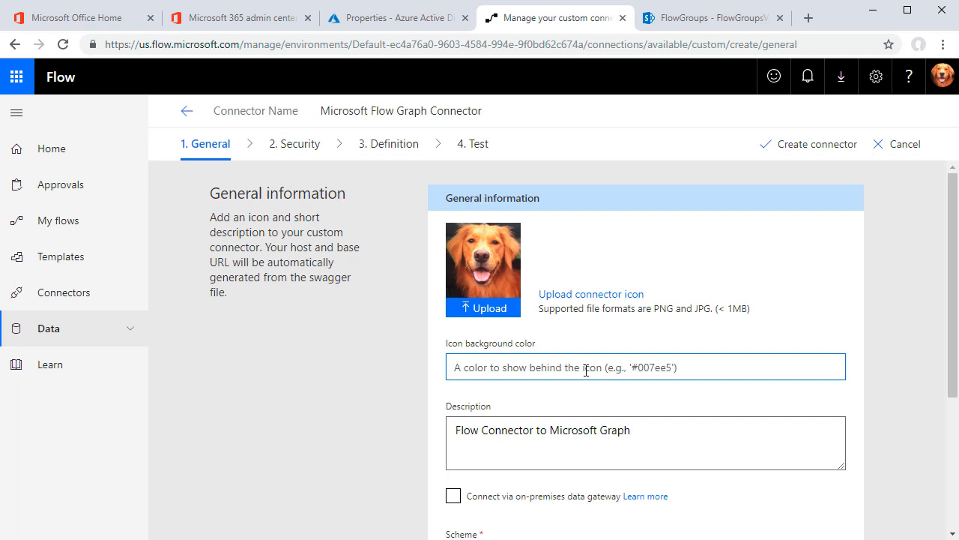
Set the icon background color to #ffffff, review the scheme, host and base URL, and create the connector
{"action": "type", "text": "#"}
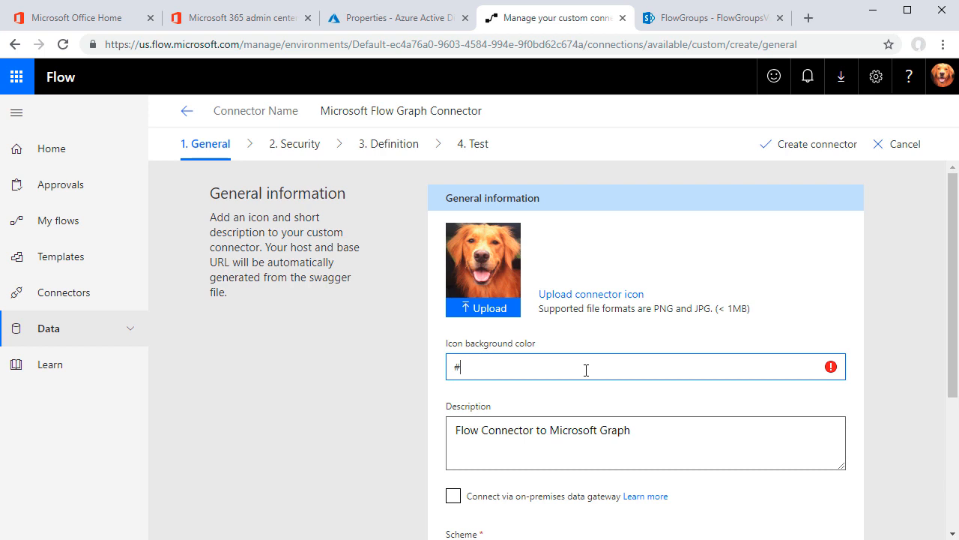
{"action": "type", "text": "ffffff"}
{"action": "key", "text": "Tab"}
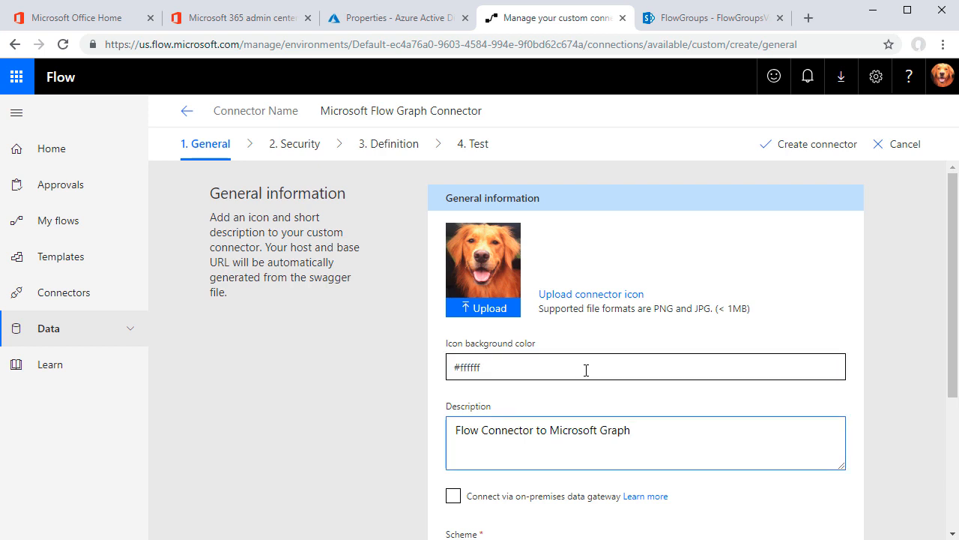
{"action": "scroll", "coordinate": [604, 398], "scroll_direction": "down", "scroll_amount": 3}
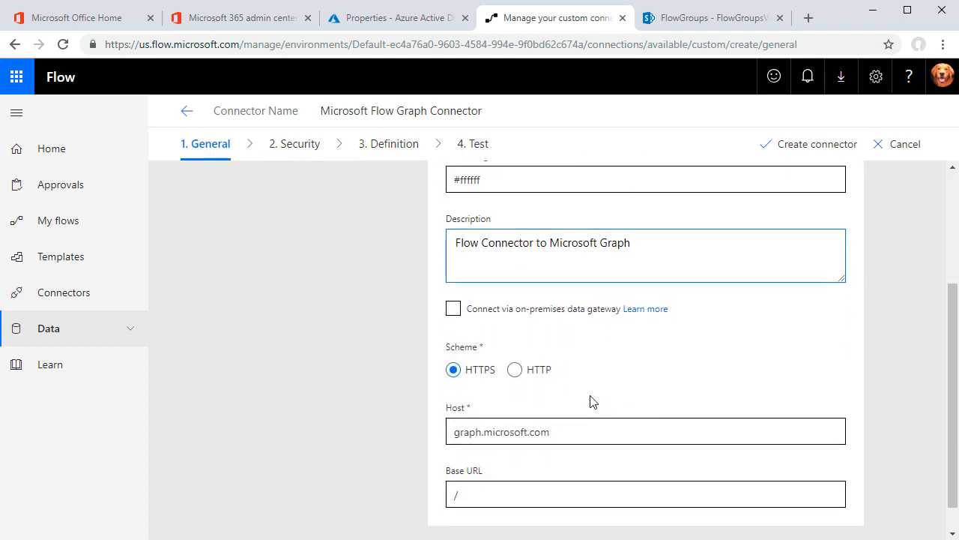
{"action": "scroll", "coordinate": [590, 402], "scroll_direction": "down", "scroll_amount": 1}
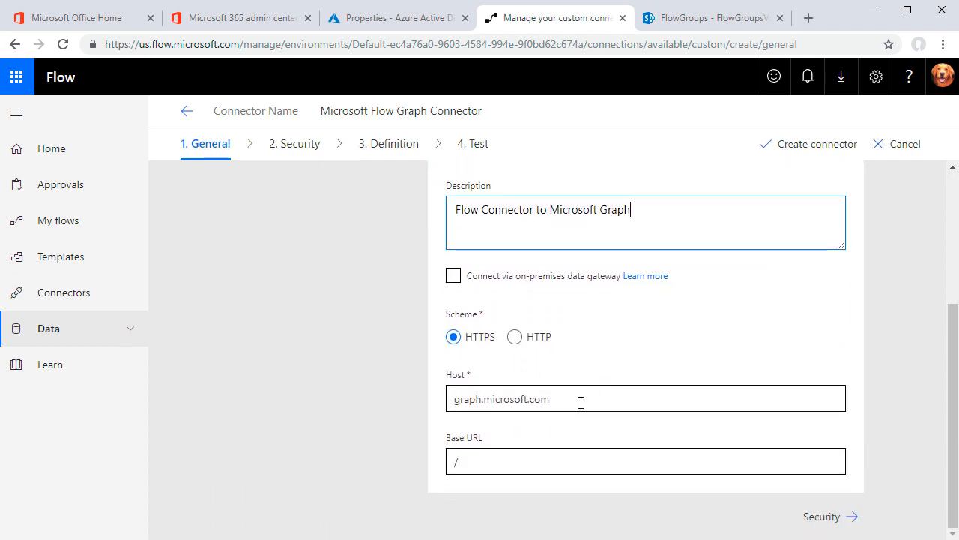
{"action": "scroll", "coordinate": [581, 402], "scroll_direction": "up", "scroll_amount": 3}
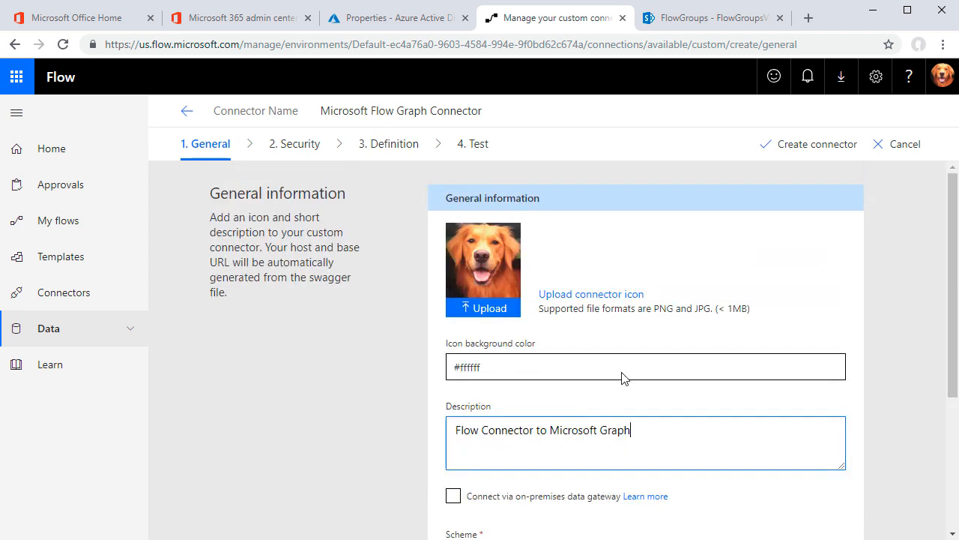
{"action": "left_click", "coordinate": [805, 147]}
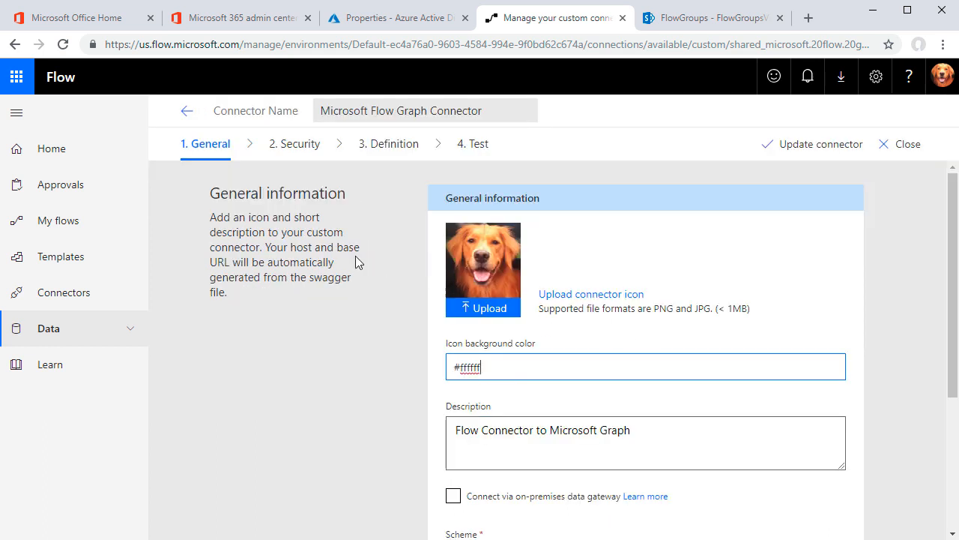
Set the connector's authentication type to OAuth 2.0 with Azure Active Directory as the identity provider
{"action": "left_click", "coordinate": [293, 146]}
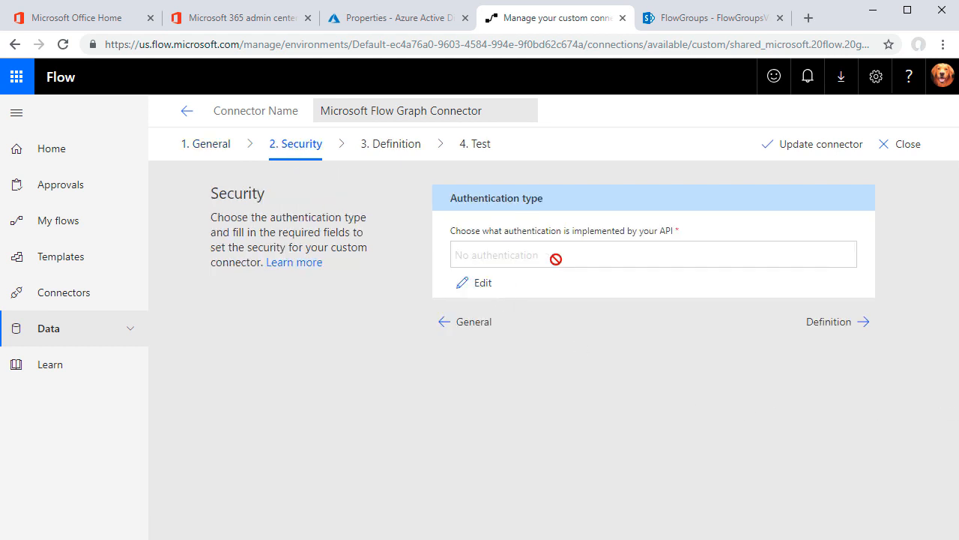
{"action": "left_click", "coordinate": [484, 285]}
{"action": "left_click", "coordinate": [517, 256]}
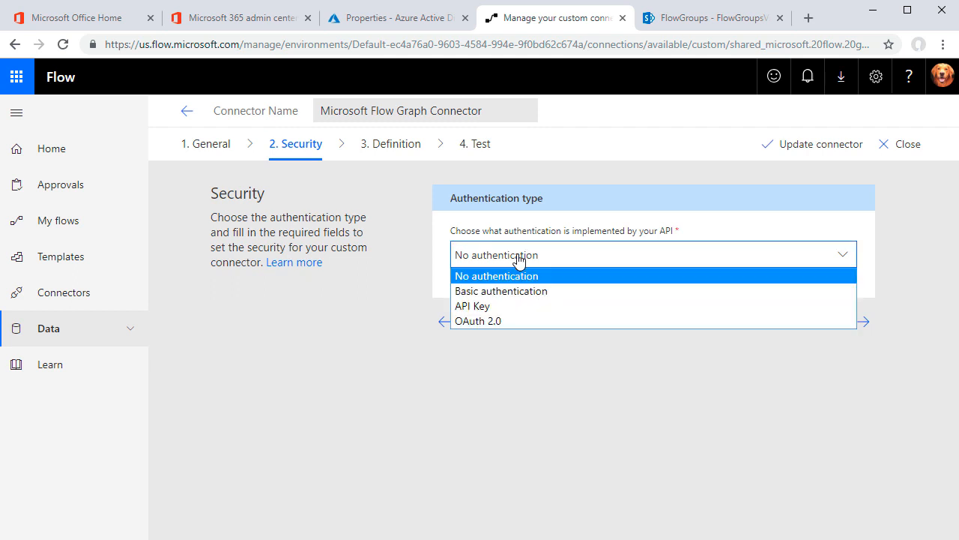
{"action": "left_click", "coordinate": [502, 321]}
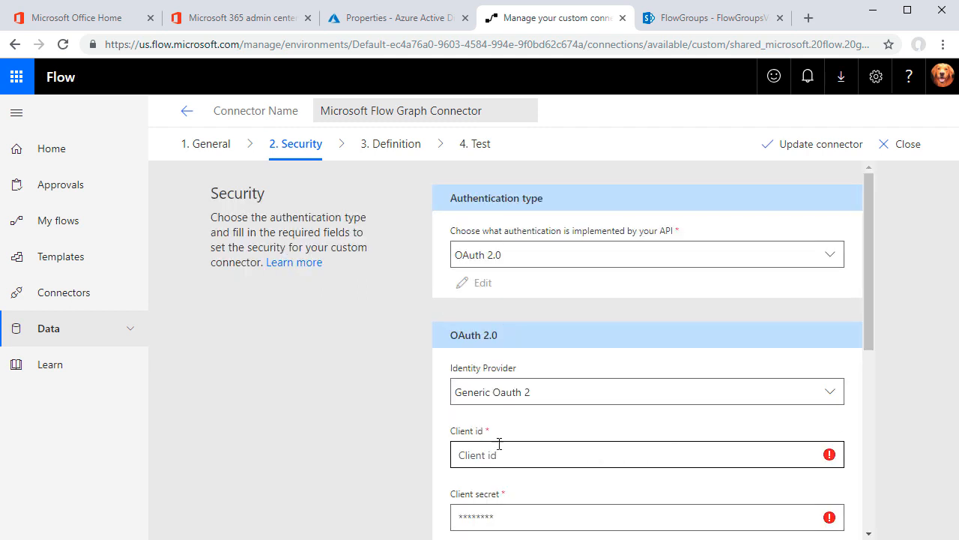
{"action": "left_click", "coordinate": [509, 391]}
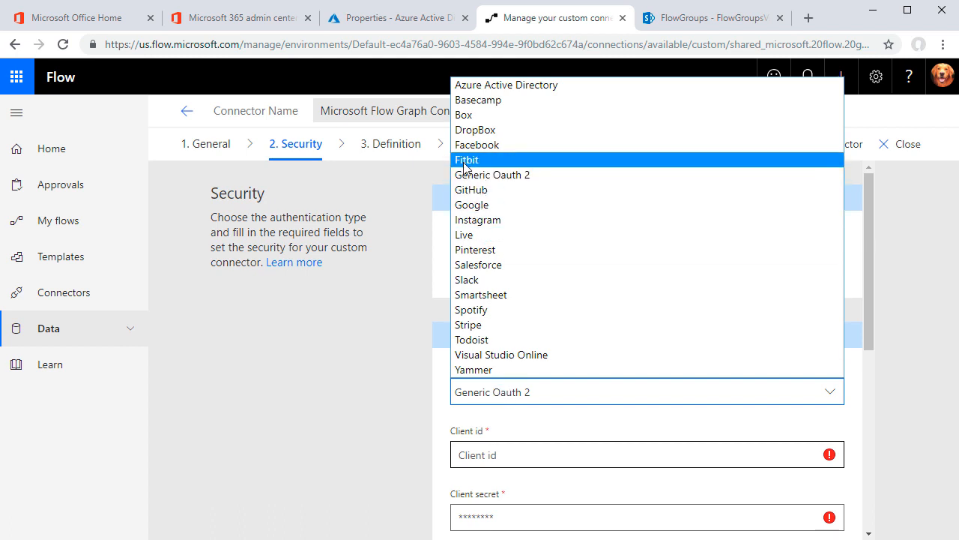
{"action": "left_click", "coordinate": [498, 84]}
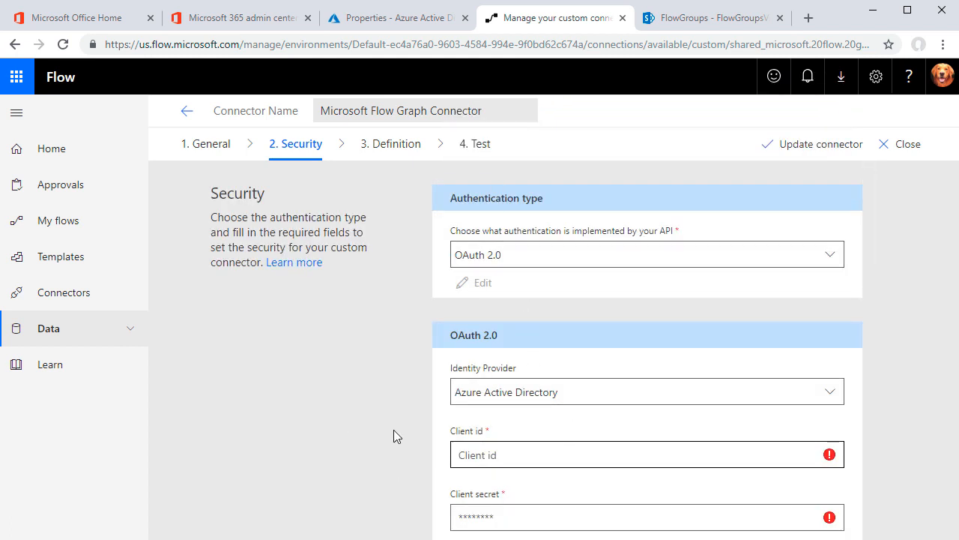
In the Azure Active Directory admin center's preview app registrations, copy the application (client) ID of Flow to Microsoft Graph Connector Video
{"action": "left_click_drag", "start_coordinate": [870, 319], "coordinate": [861, 433]}
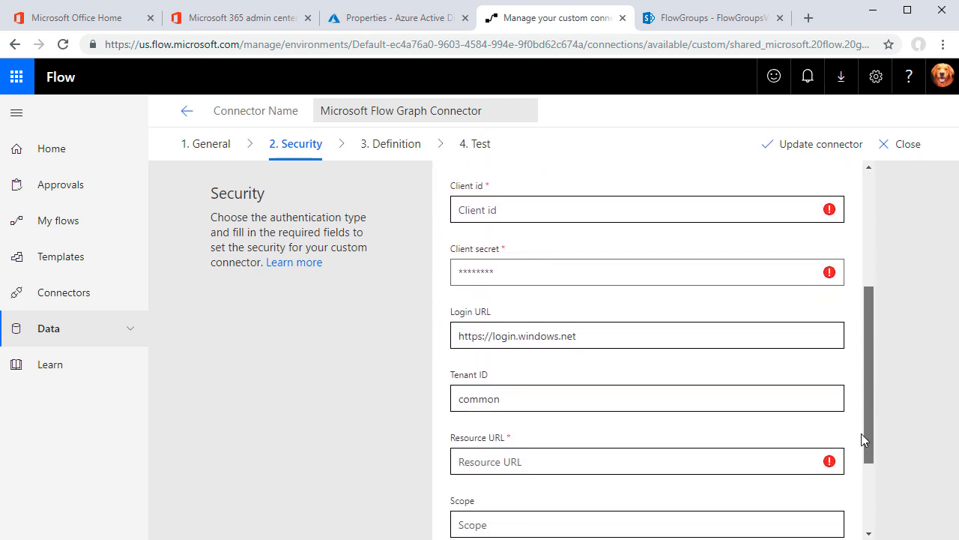
{"action": "left_click", "coordinate": [464, 210]}
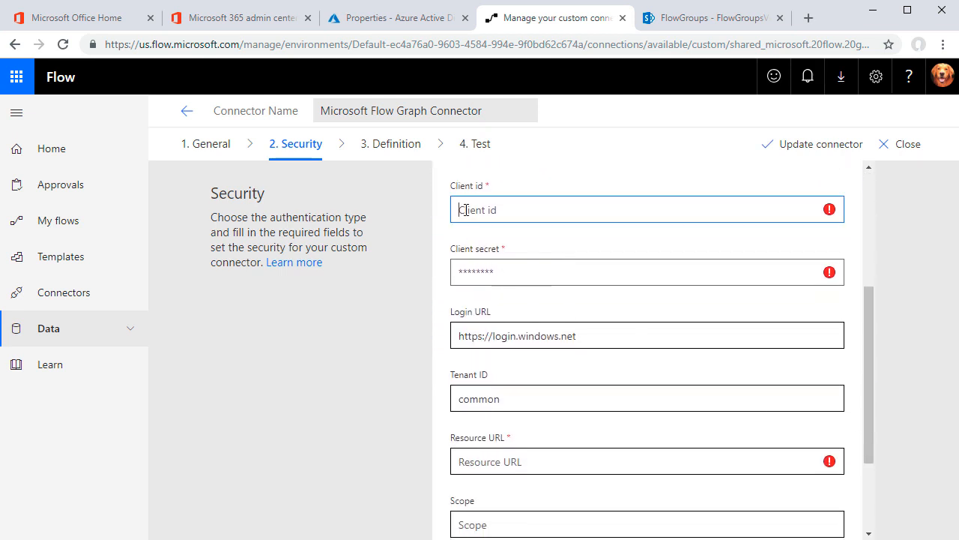
{"action": "left_click", "coordinate": [360, 17]}
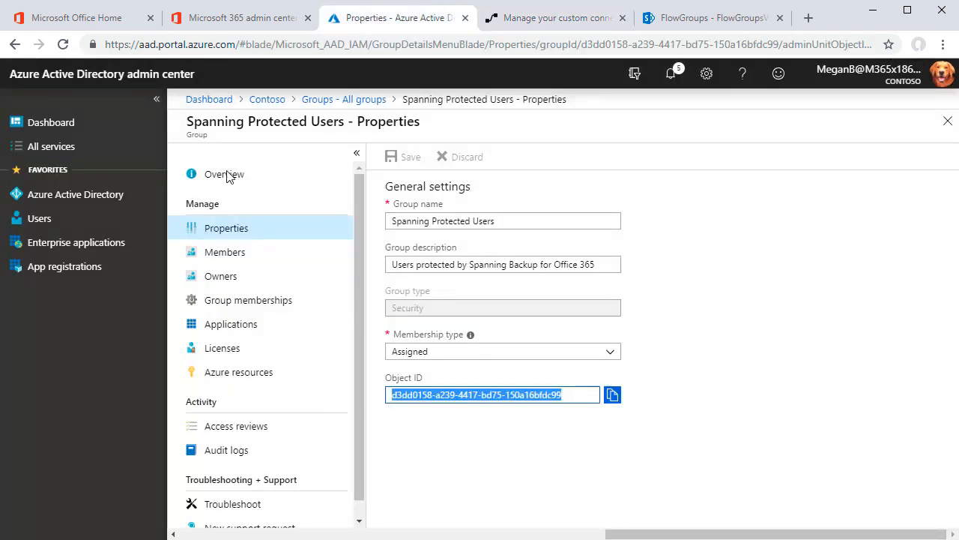
{"action": "left_click", "coordinate": [45, 269]}
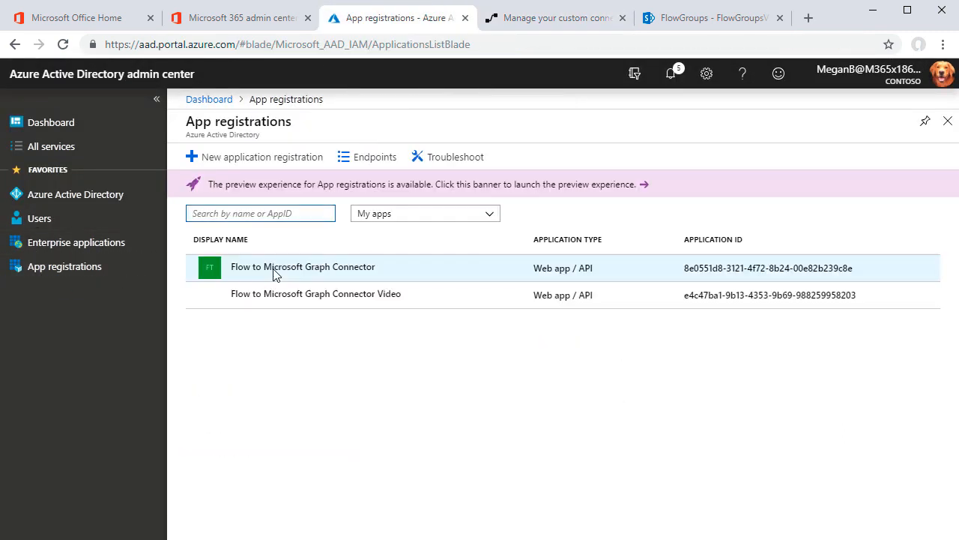
{"action": "left_click", "coordinate": [600, 193]}
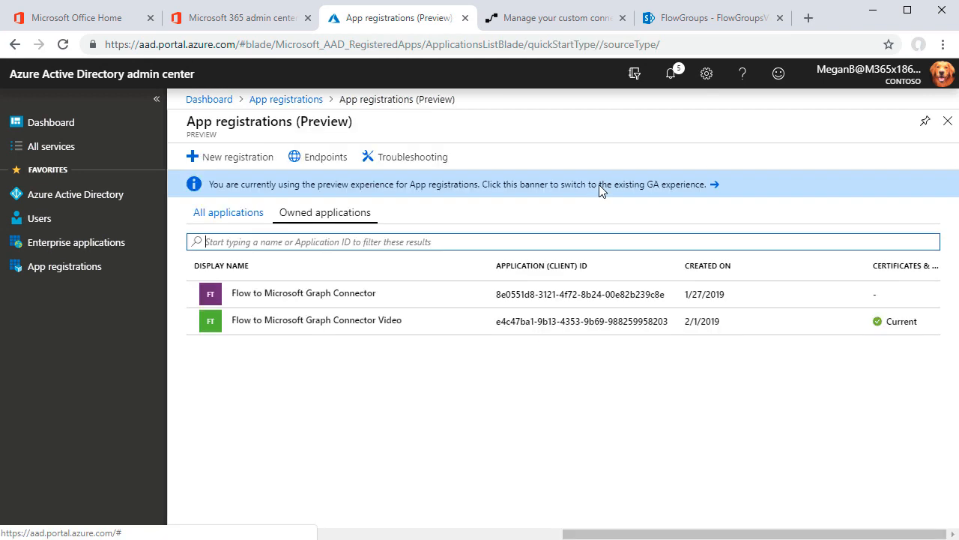
{"action": "left_click", "coordinate": [343, 328]}
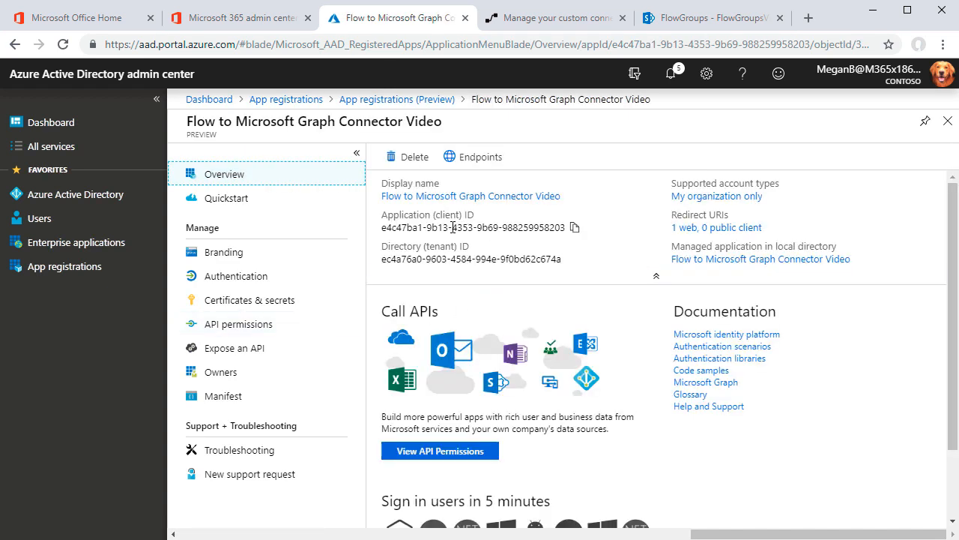
{"action": "left_click", "coordinate": [575, 227]}
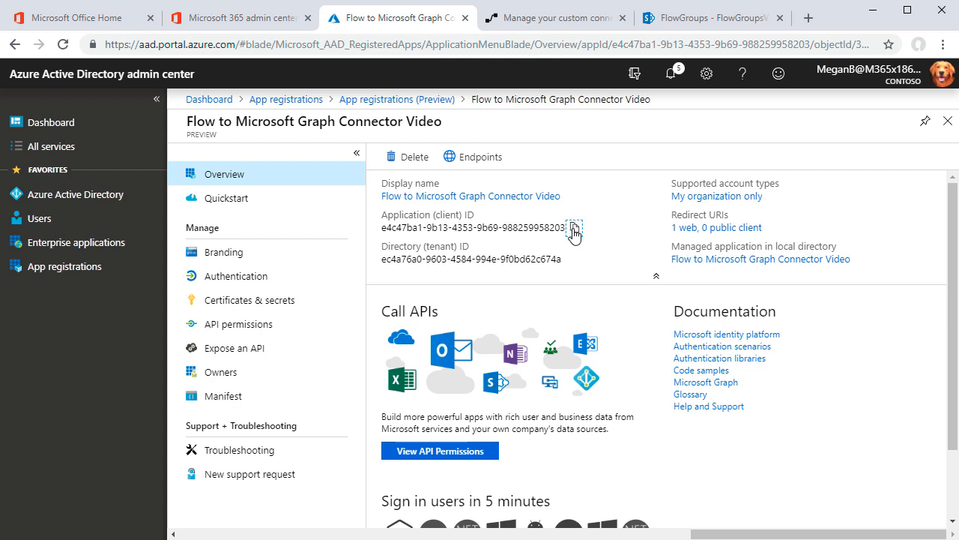
{"action": "left_click", "coordinate": [574, 229]}
Switch back to Microsoft Flow and paste the client ID and the client secret into the connector's OAuth 2.0 settings
{"action": "left_click", "coordinate": [559, 22]}
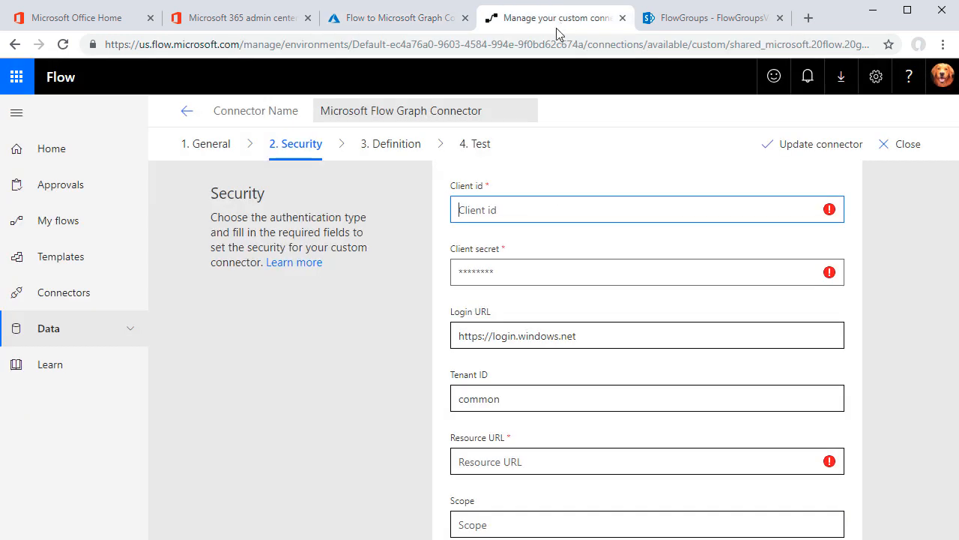
{"action": "left_click", "coordinate": [496, 268]}
{"action": "left_click", "coordinate": [472, 210]}
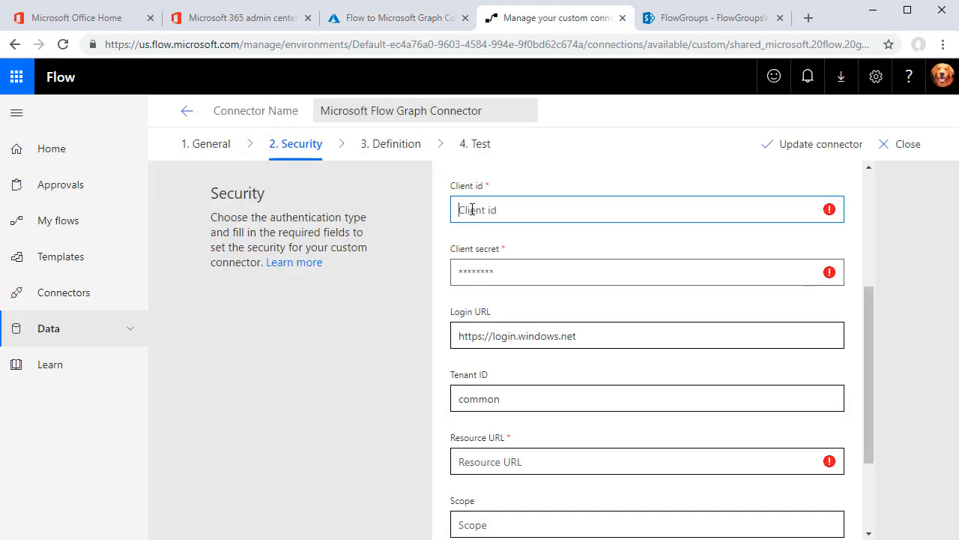
{"action": "key", "text": "ctrl+v"}
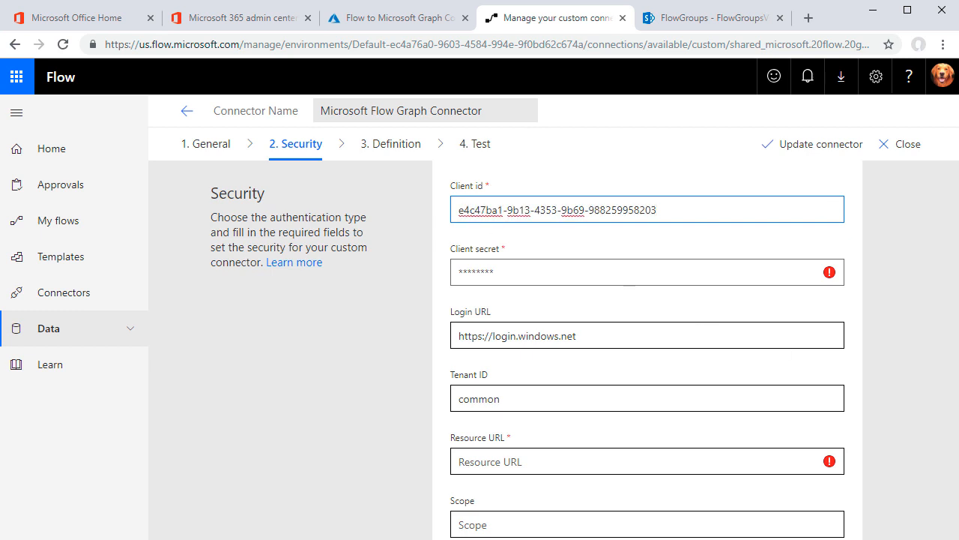
{"action": "left_click", "coordinate": [546, 274]}
{"action": "key", "text": "ctrl+v"}
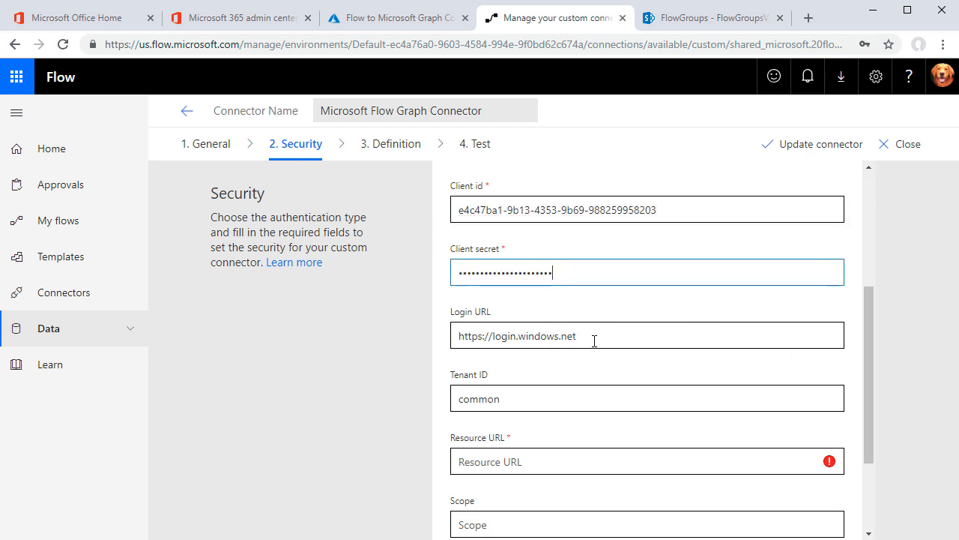
{"action": "left_click", "coordinate": [606, 338]}
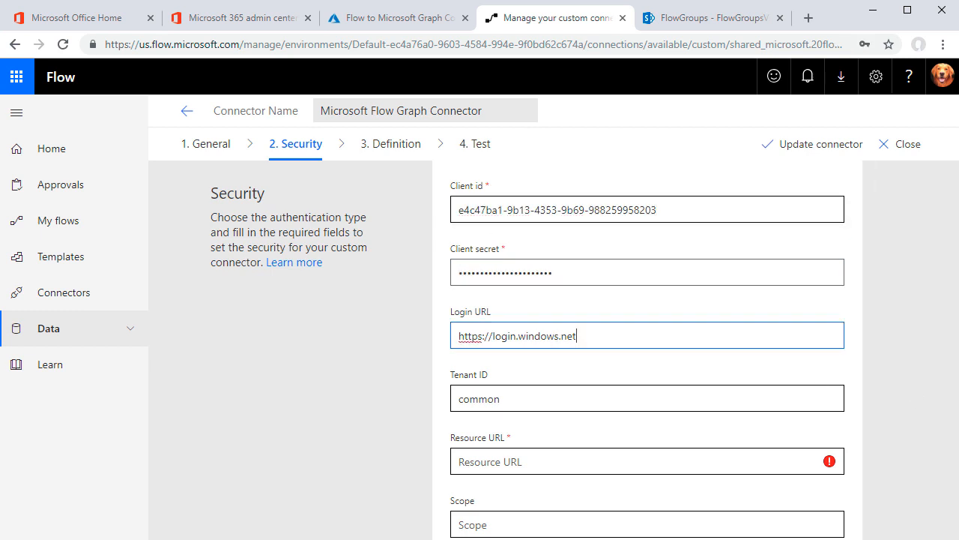
{"action": "left_click", "coordinate": [540, 397]}
{"action": "scroll", "coordinate": [762, 395], "scroll_direction": "down", "scroll_amount": 3}
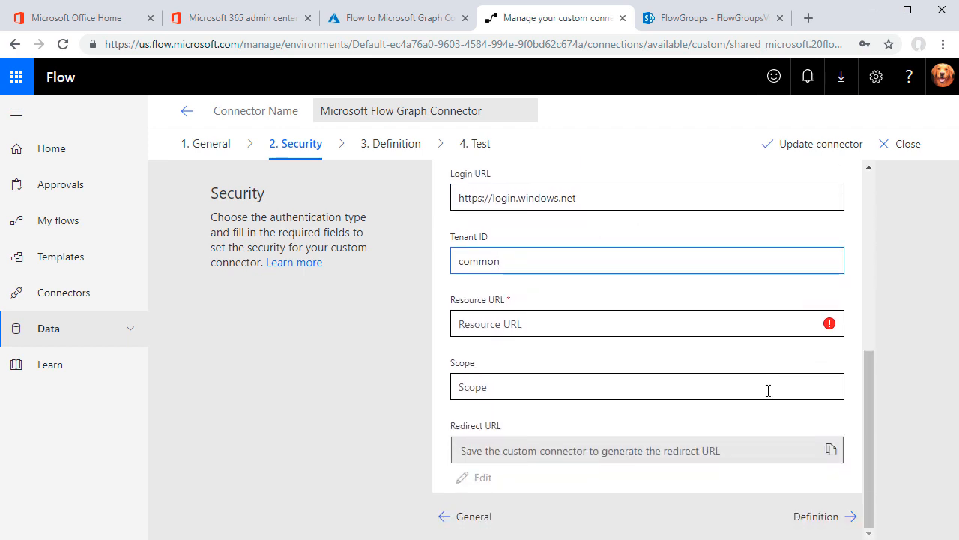
{"action": "left_click", "coordinate": [592, 323]}
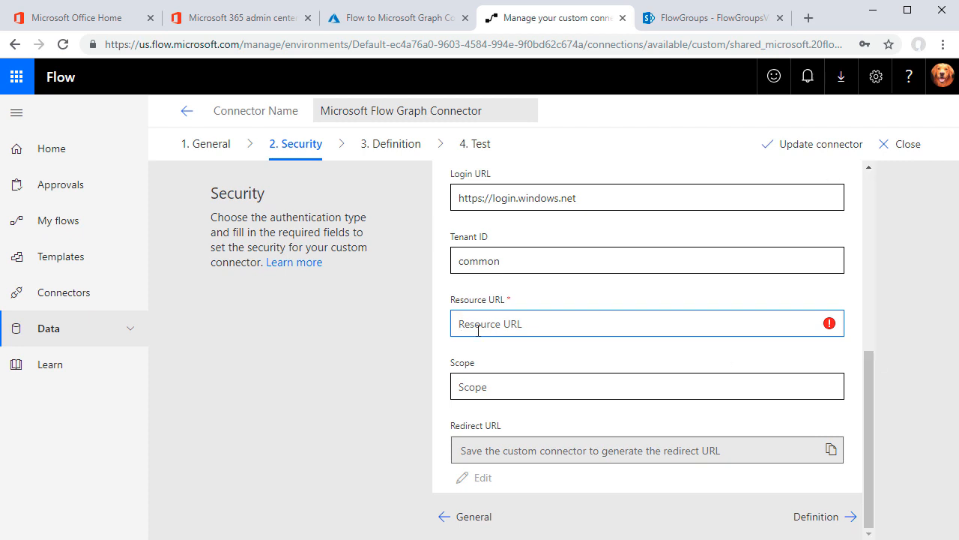
{"action": "key", "text": "ctrl+v"}
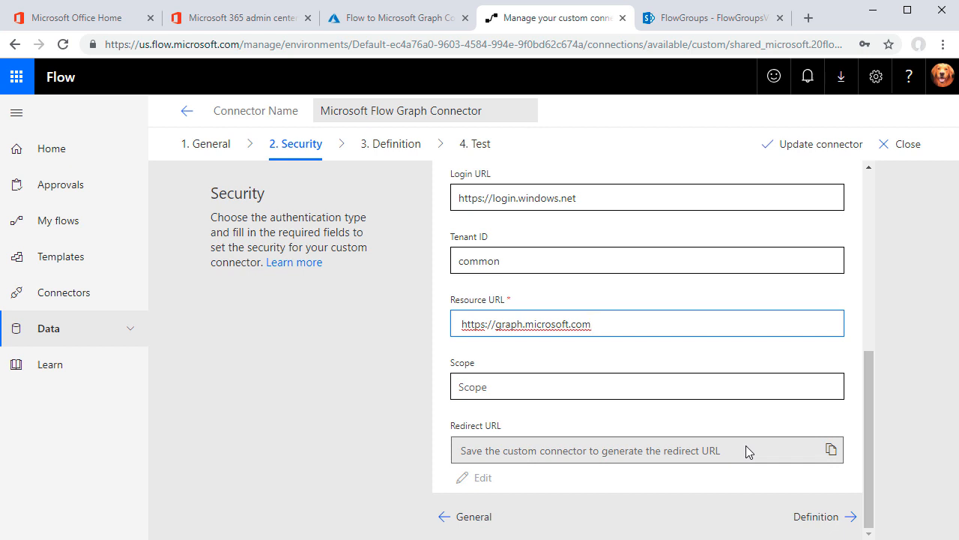
{"action": "left_click", "coordinate": [796, 147]}
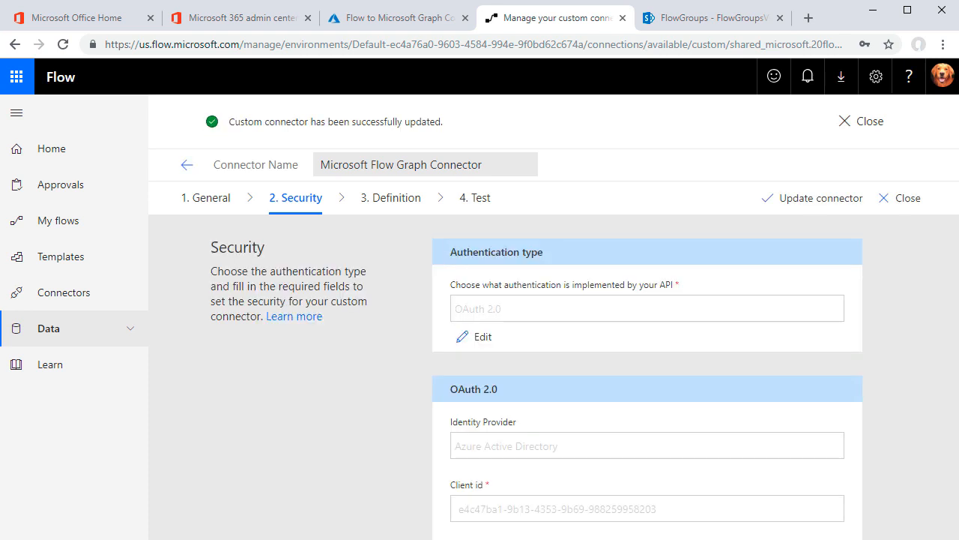
Copy the connector's redirect URL and save it as a web redirect URI in the Azure registration Flow to Microsoft Graph Connector Video
{"action": "scroll", "coordinate": [613, 358], "scroll_direction": "down", "scroll_amount": 4}
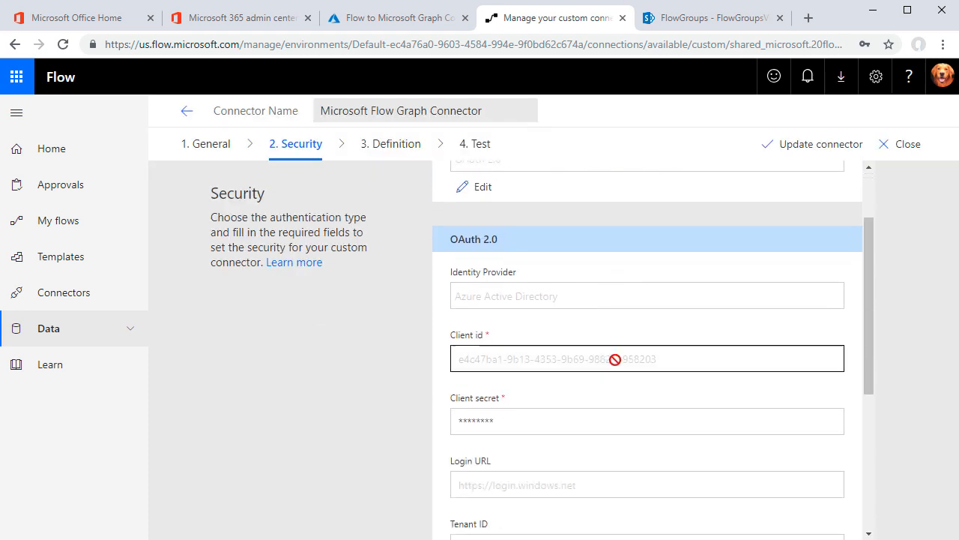
{"action": "scroll", "coordinate": [622, 366], "scroll_direction": "down", "scroll_amount": 2}
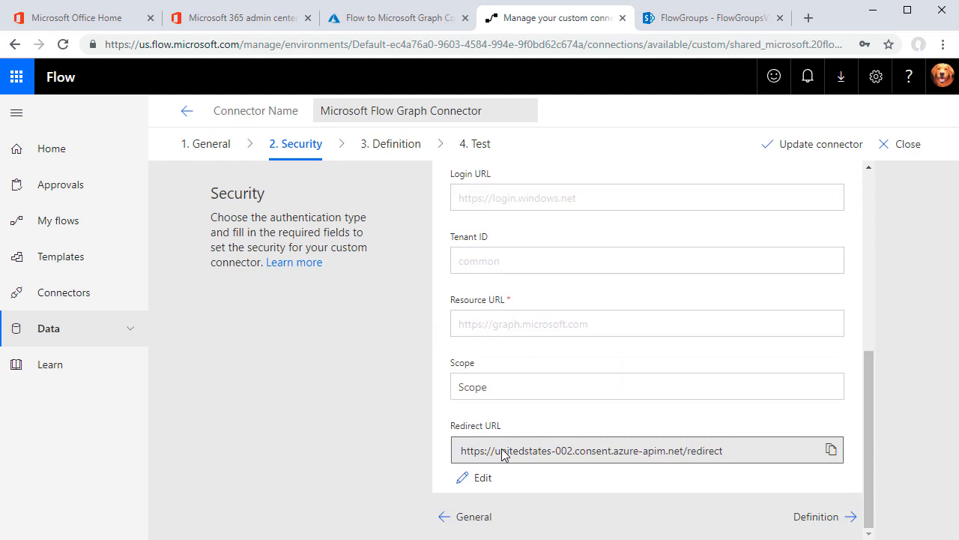
{"action": "left_click", "coordinate": [832, 450]}
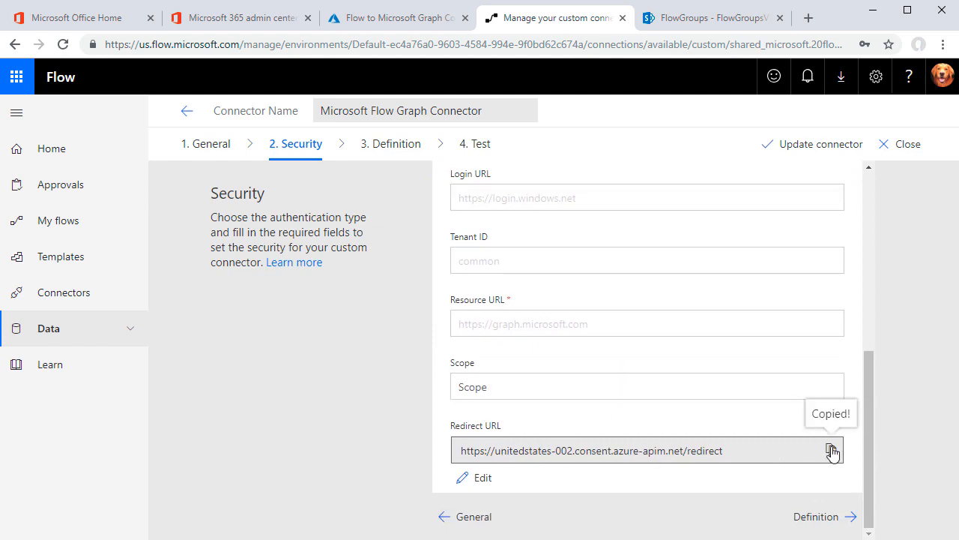
{"action": "left_click", "coordinate": [376, 25]}
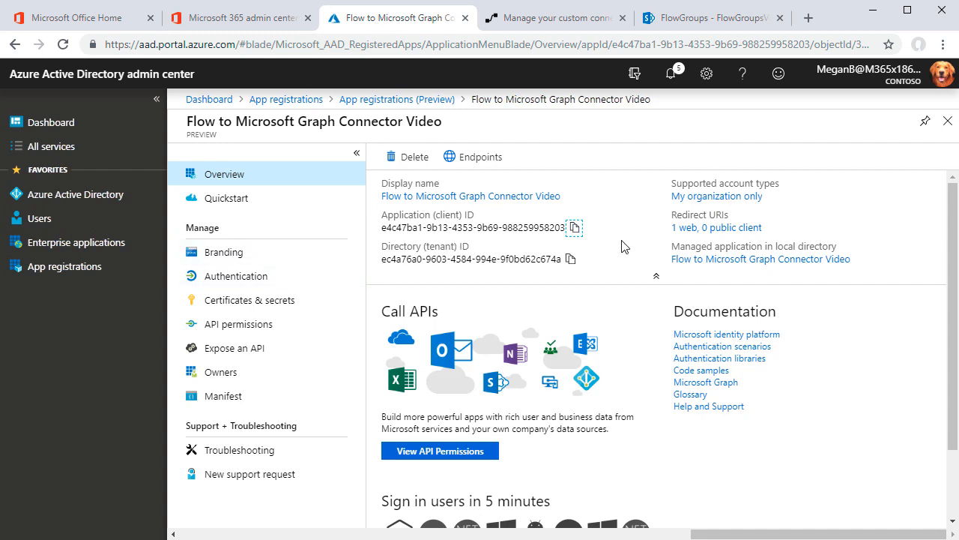
{"action": "left_click", "coordinate": [691, 228]}
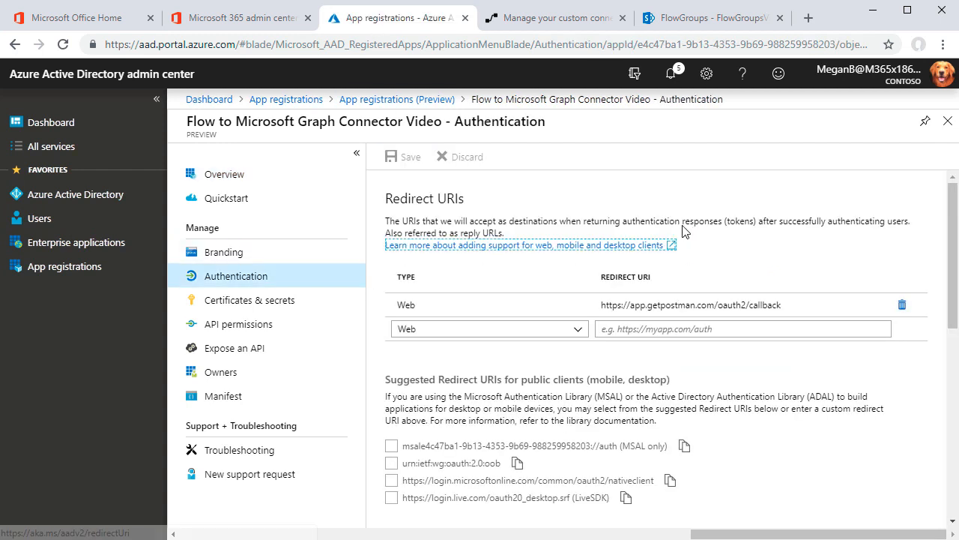
{"action": "left_click", "coordinate": [645, 328]}
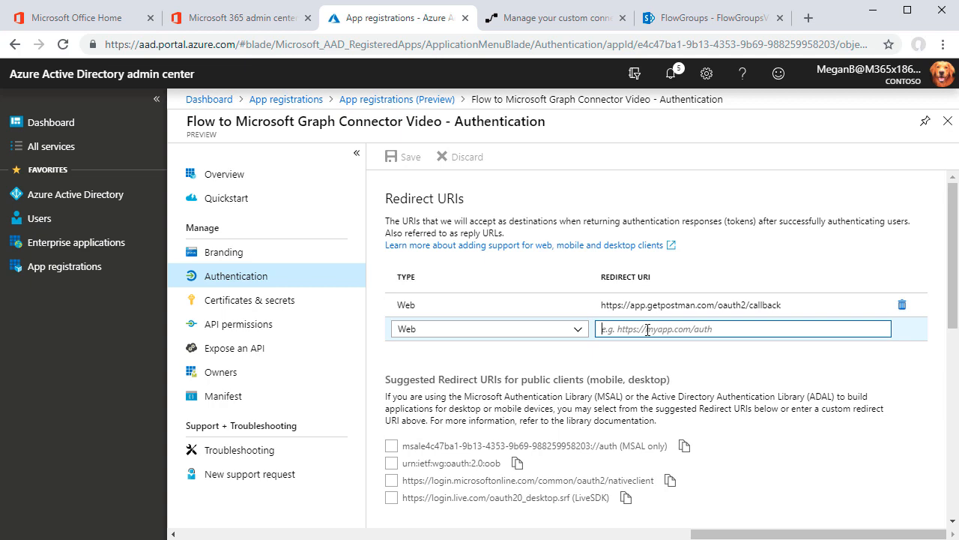
{"action": "key", "text": "ctrl+v"}
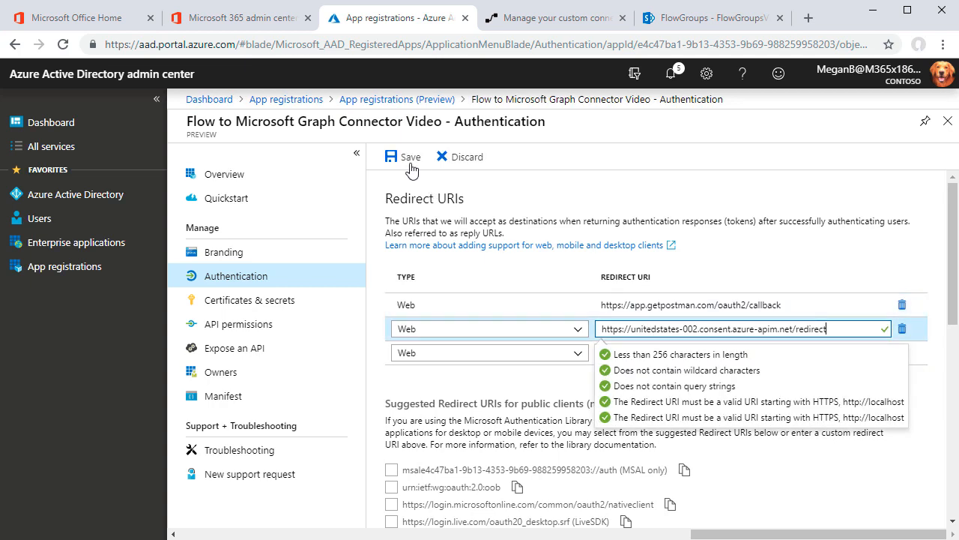
{"action": "left_click", "coordinate": [405, 164]}
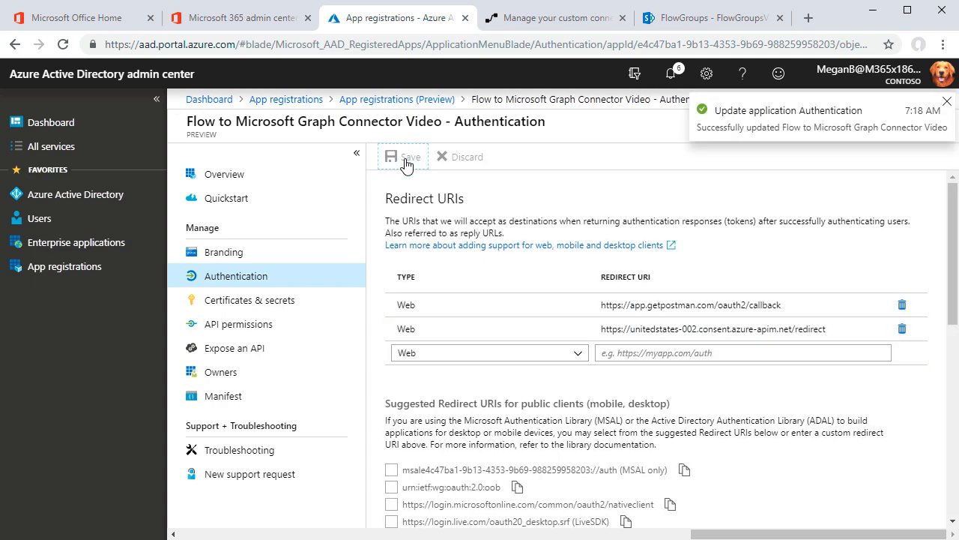
Return the app registration to its overview, switch back to Microsoft Flow and update the connector again
{"action": "left_click", "coordinate": [217, 175]}
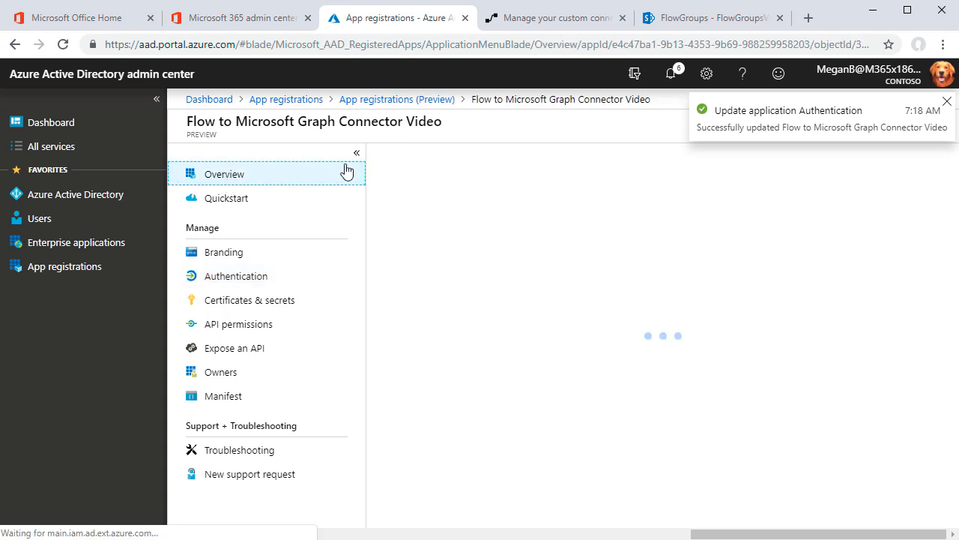
{"action": "left_click", "coordinate": [546, 24]}
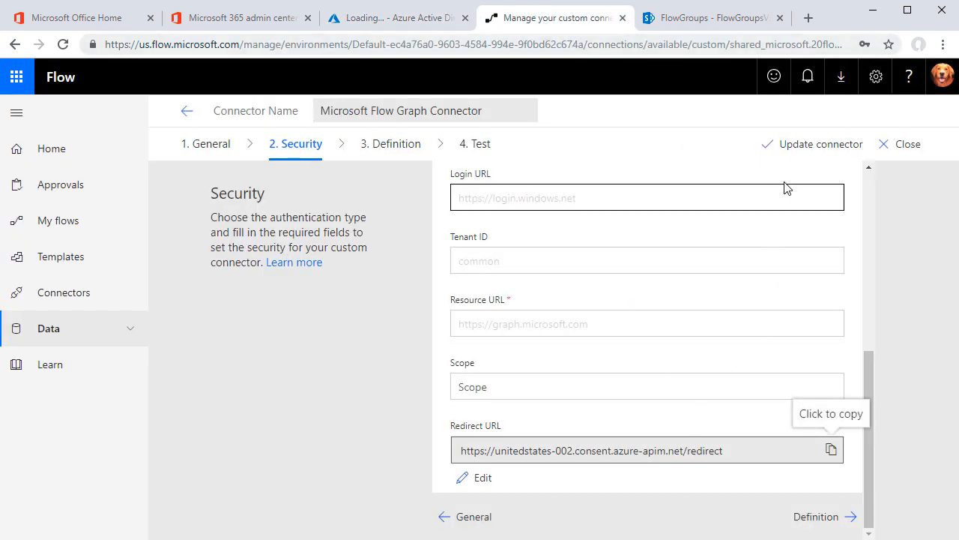
{"action": "left_click", "coordinate": [781, 150]}
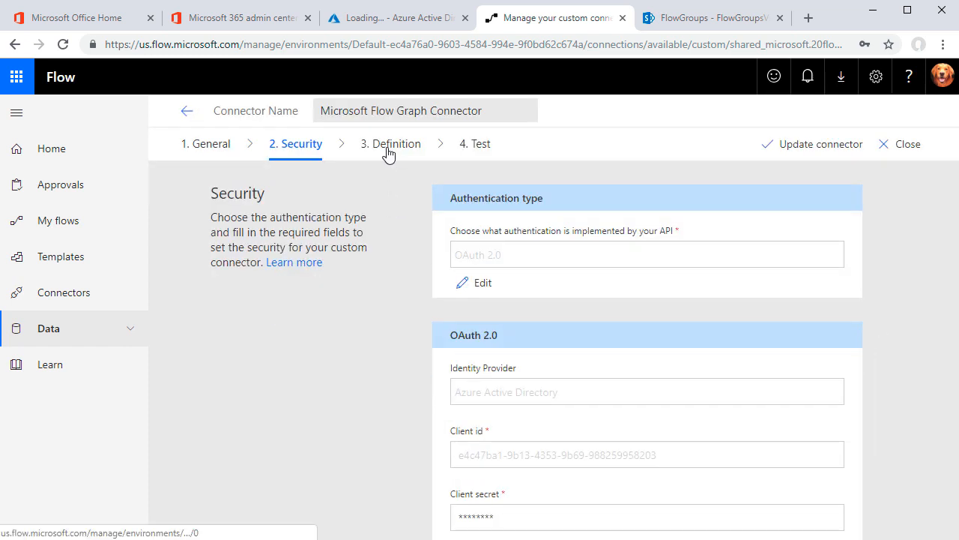
Open the connector's definition and examine the GetMe action's general details, request verb and request URL path
{"action": "left_click", "coordinate": [388, 147]}
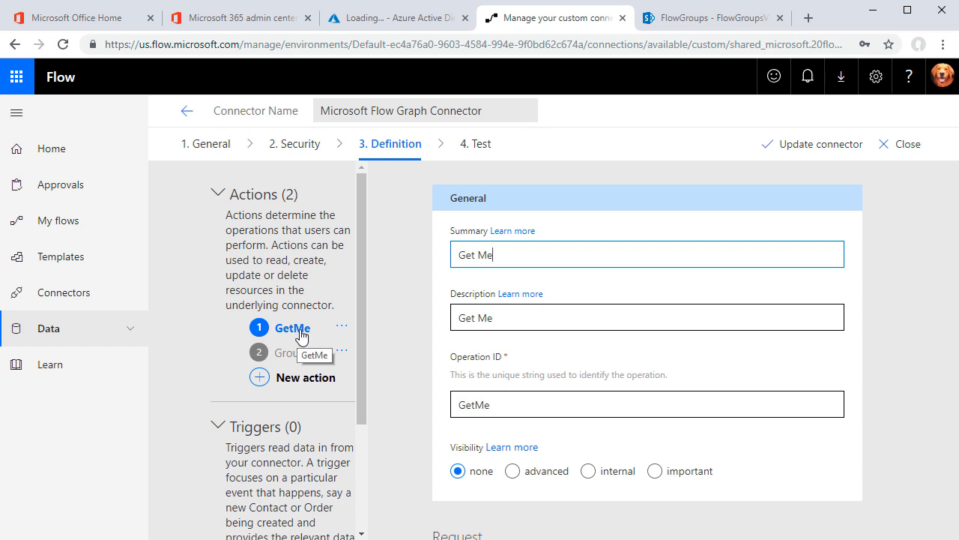
{"action": "scroll", "coordinate": [485, 347], "scroll_direction": "down", "scroll_amount": 4}
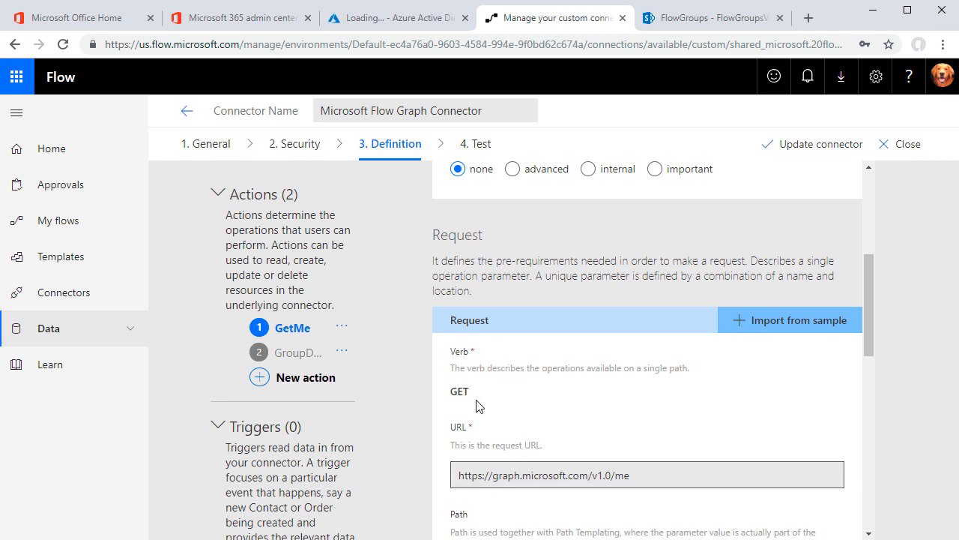
{"action": "left_click", "coordinate": [594, 477]}
{"action": "key", "text": "shift+End"}
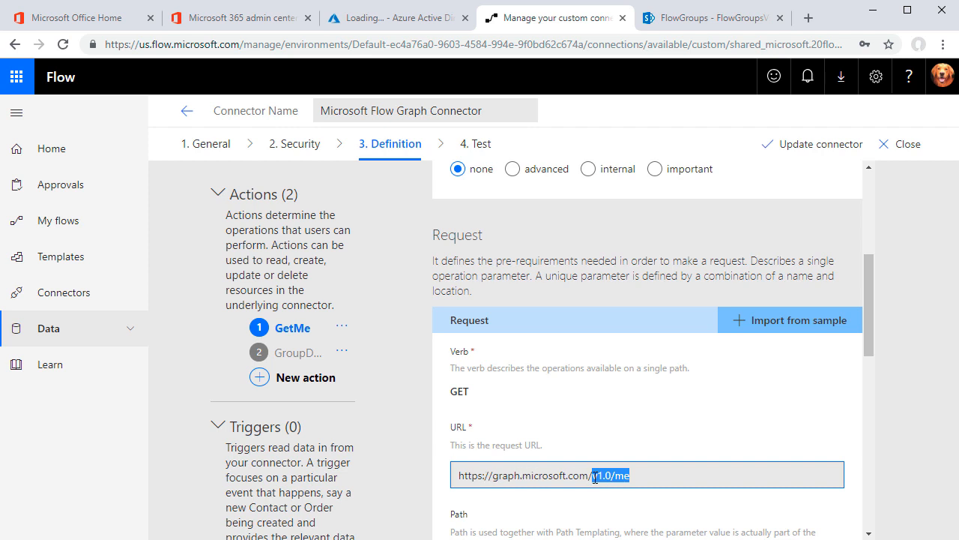
Compare the GetMe request URL with the connector's host and base URL, and examine the action's default response and validation
{"action": "scroll", "coordinate": [630, 417], "scroll_direction": "down", "scroll_amount": 2}
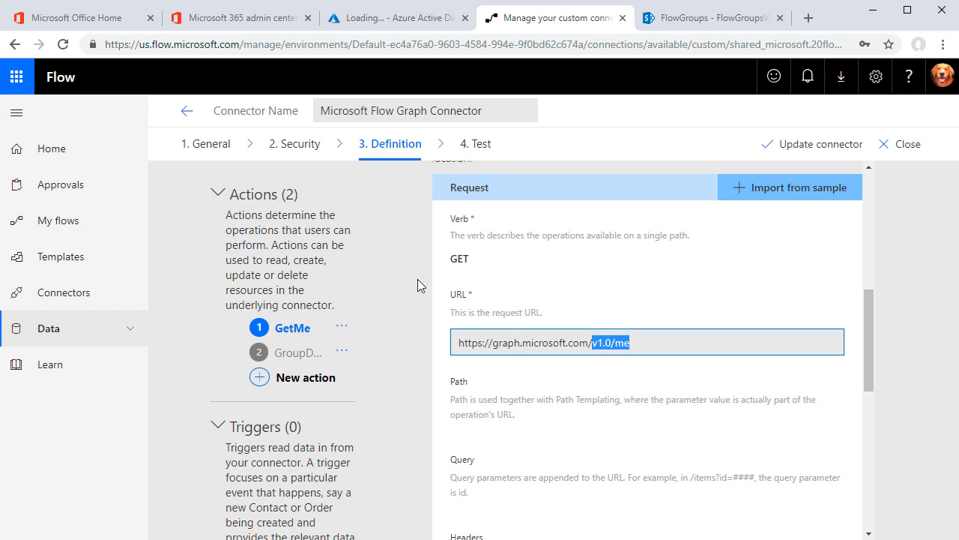
{"action": "left_click", "coordinate": [215, 149]}
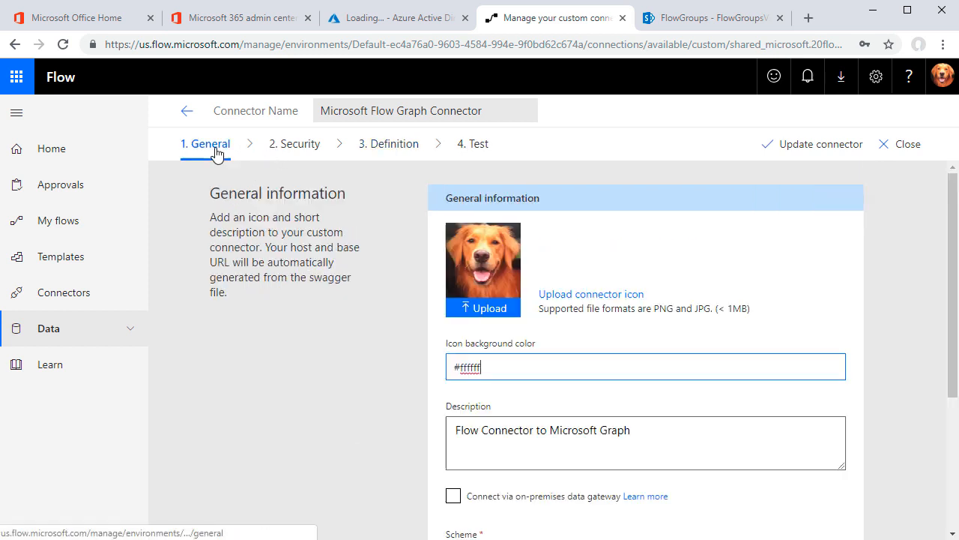
{"action": "scroll", "coordinate": [566, 443], "scroll_direction": "down", "scroll_amount": 3}
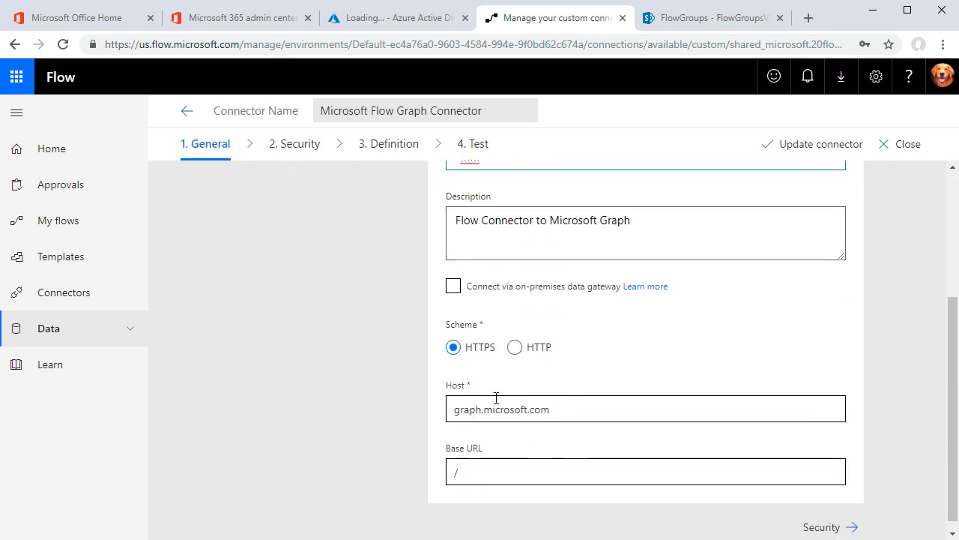
{"action": "left_click", "coordinate": [391, 150]}
{"action": "scroll", "coordinate": [555, 379], "scroll_direction": "down", "scroll_amount": 8}
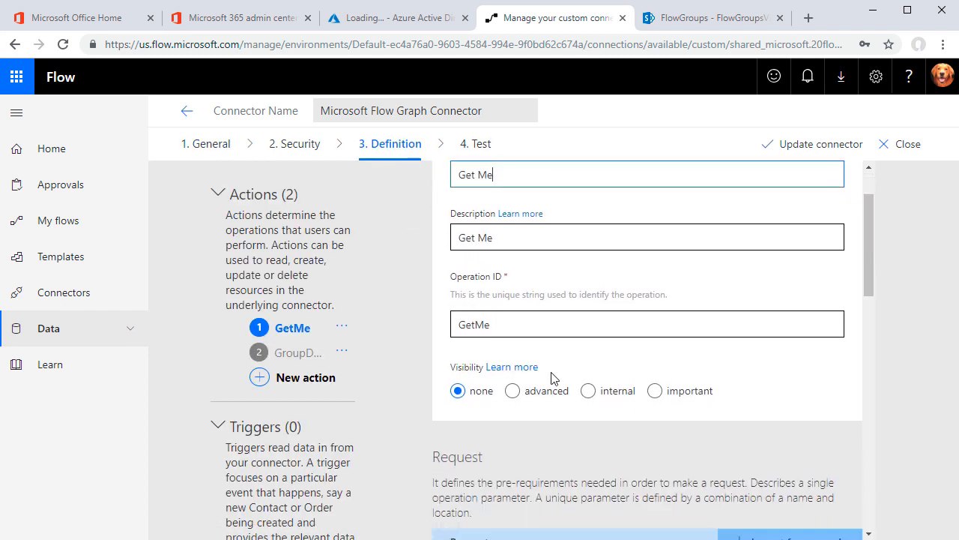
{"action": "scroll", "coordinate": [566, 381], "scroll_direction": "down", "scroll_amount": 5}
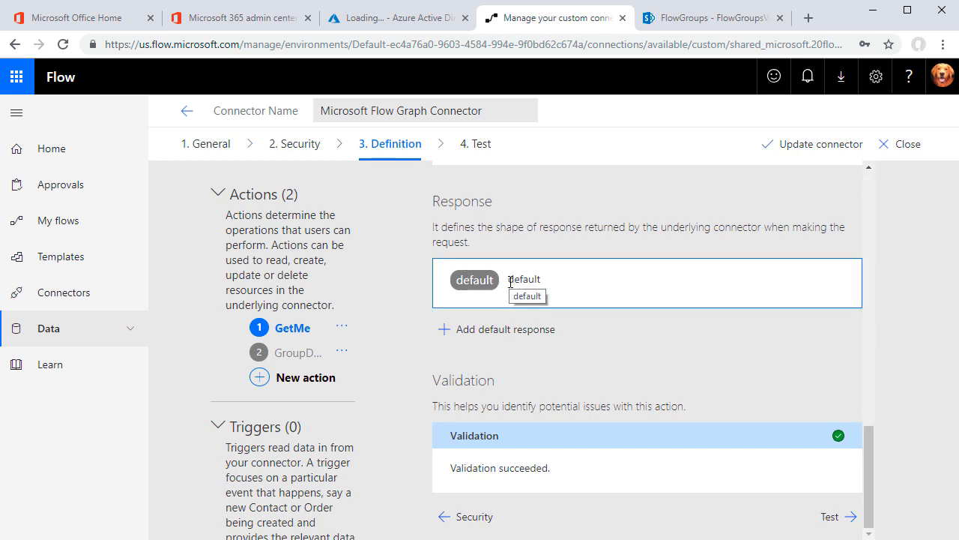
Examine the GroupDeltaQuery action's general details, request URL, query parameters, response and validation
{"action": "left_click", "coordinate": [293, 356]}
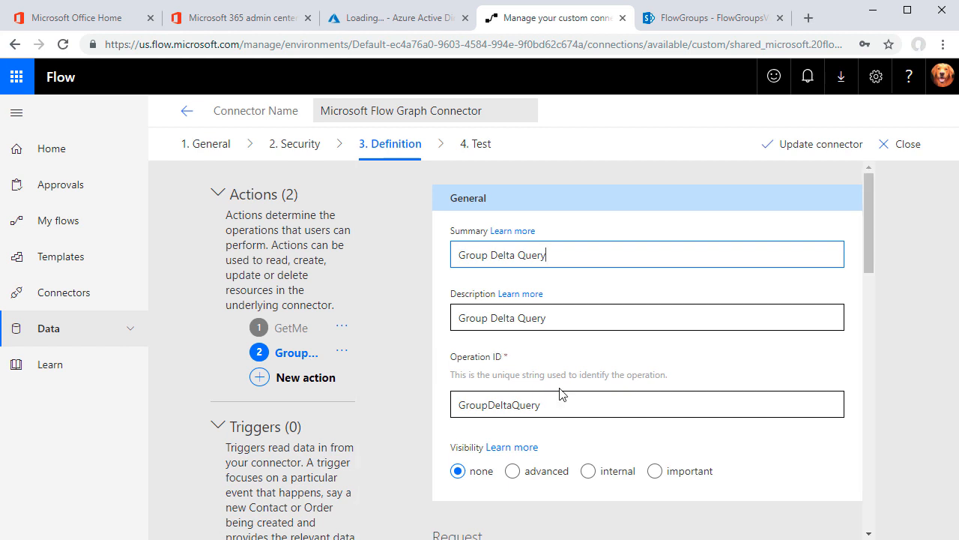
{"action": "scroll", "coordinate": [562, 393], "scroll_direction": "down", "scroll_amount": 3}
{"action": "scroll", "coordinate": [562, 393], "scroll_direction": "down", "scroll_amount": 2}
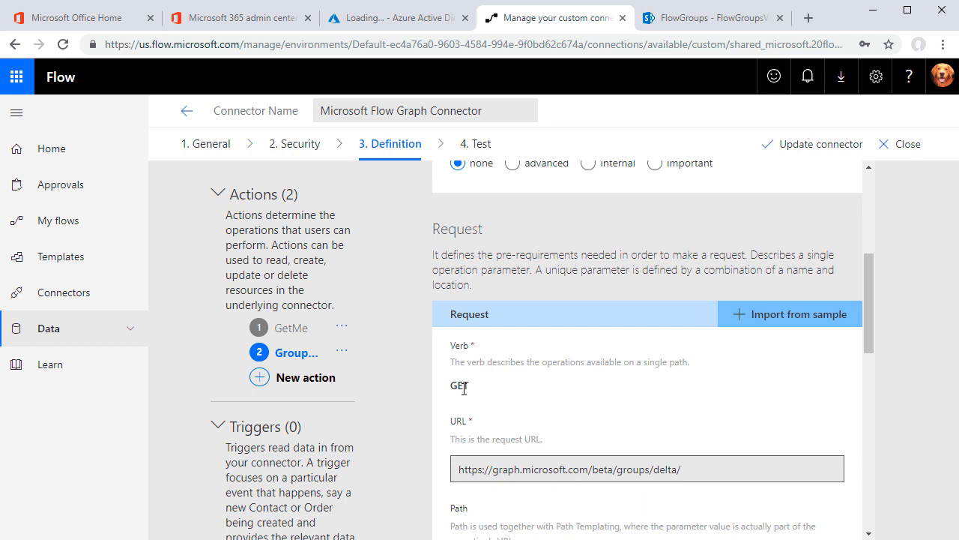
{"action": "scroll", "coordinate": [518, 407], "scroll_direction": "down", "scroll_amount": 3}
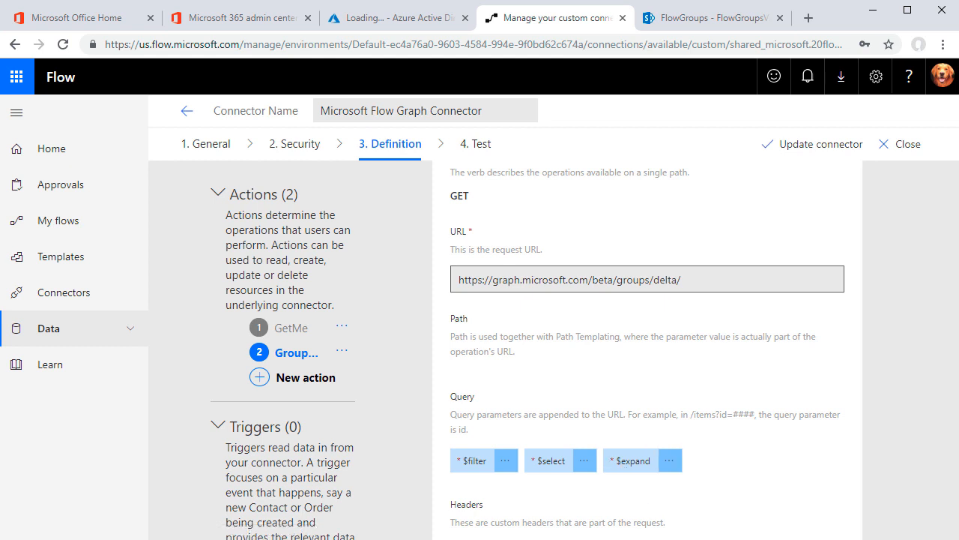
{"action": "scroll", "coordinate": [718, 450], "scroll_direction": "down", "scroll_amount": 2}
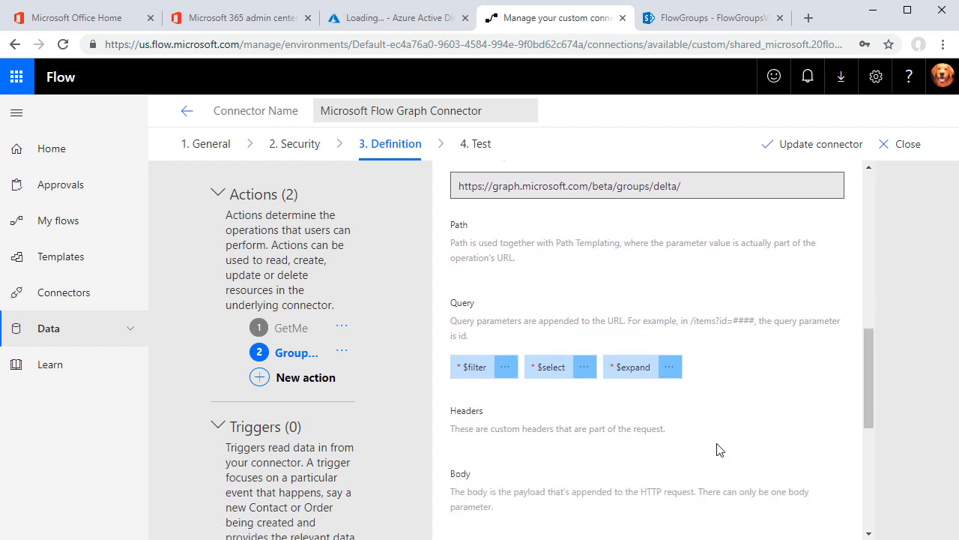
{"action": "scroll", "coordinate": [718, 450], "scroll_direction": "down", "scroll_amount": 2}
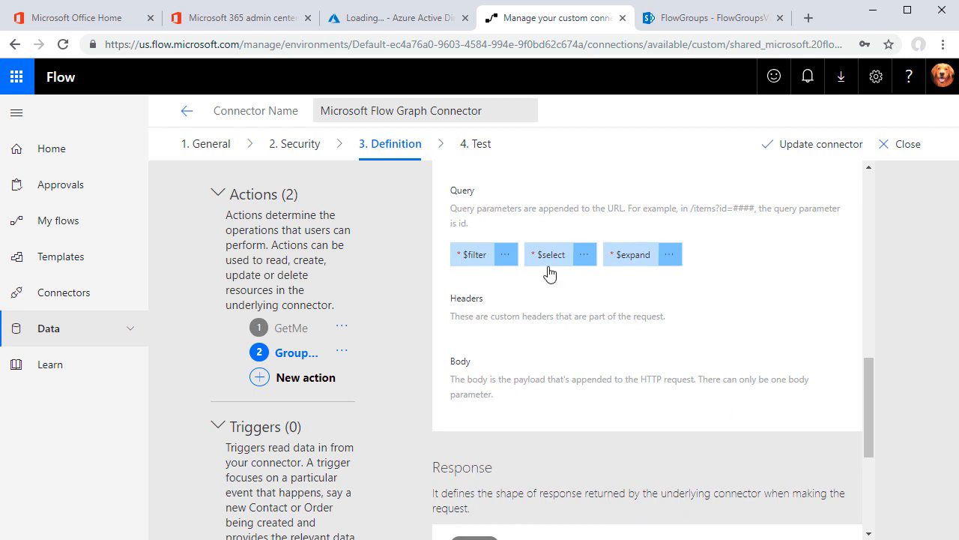
{"action": "scroll", "coordinate": [712, 399], "scroll_direction": "down", "scroll_amount": 5}
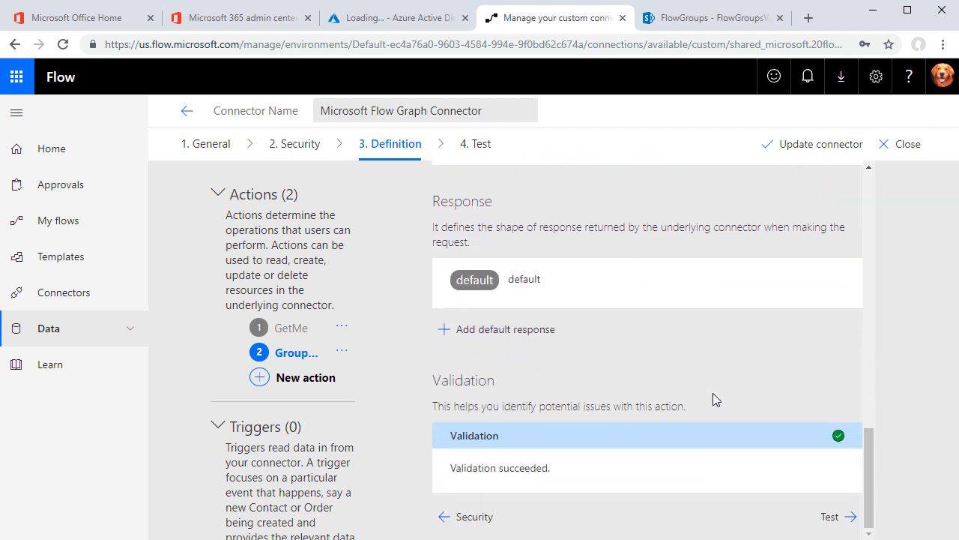
Try to create a new connection from the connector's test page with the signed-in account
{"action": "left_click", "coordinate": [839, 518]}
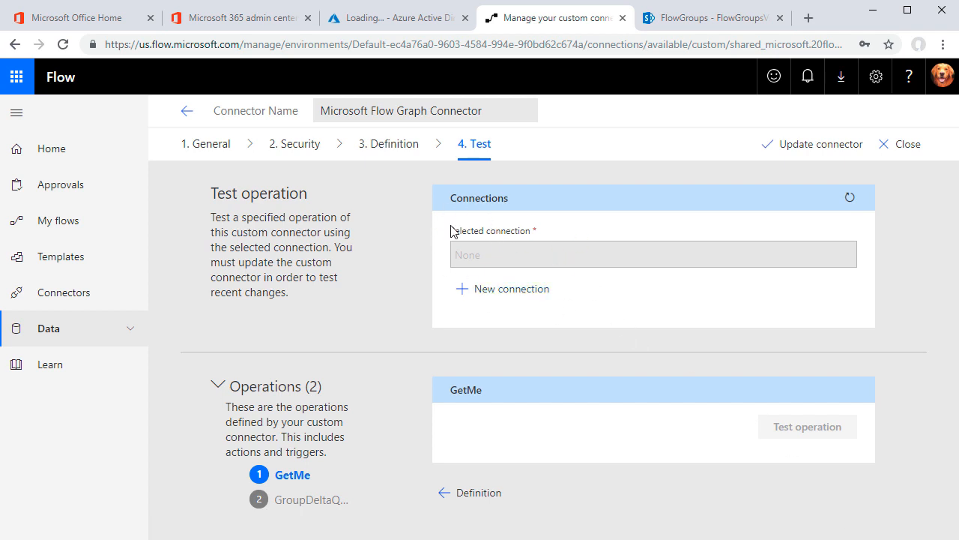
{"action": "left_click", "coordinate": [475, 291]}
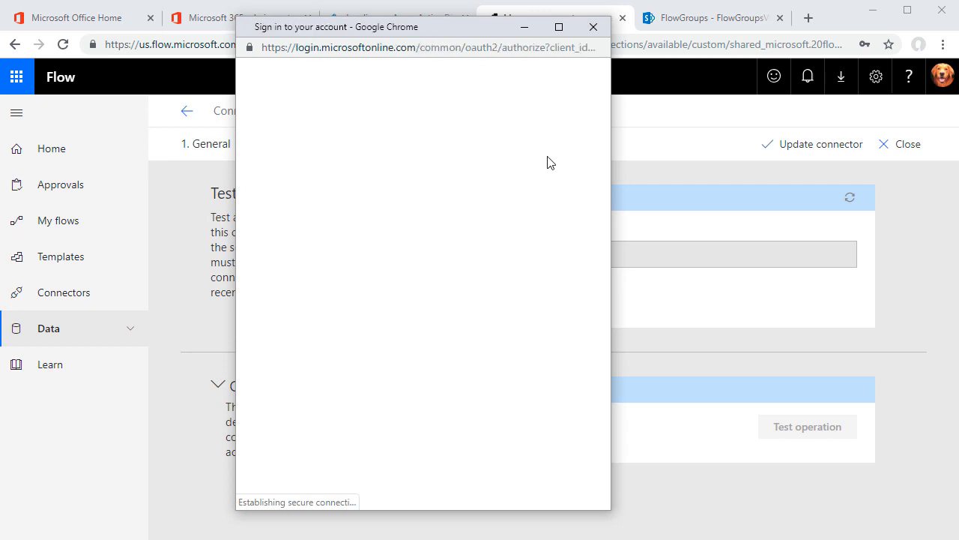
{"action": "left_click", "coordinate": [363, 159]}
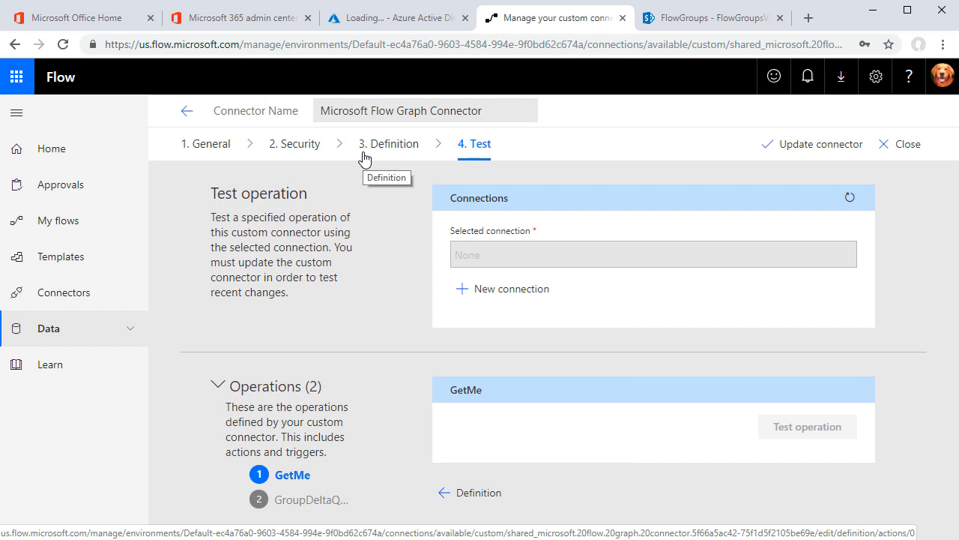
Update the connector, refresh its connections, and return to the list of custom connectors
{"action": "left_click", "coordinate": [789, 149]}
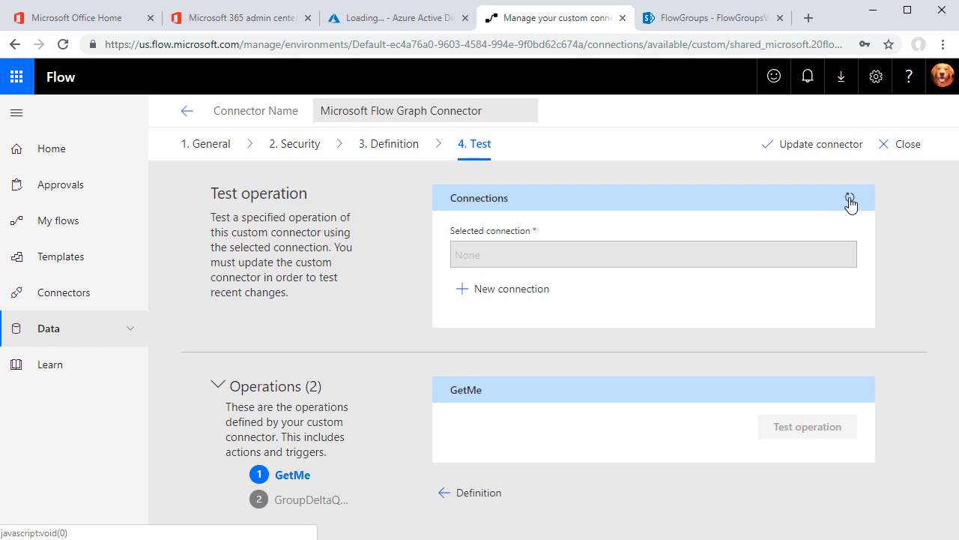
{"action": "left_click", "coordinate": [850, 200]}
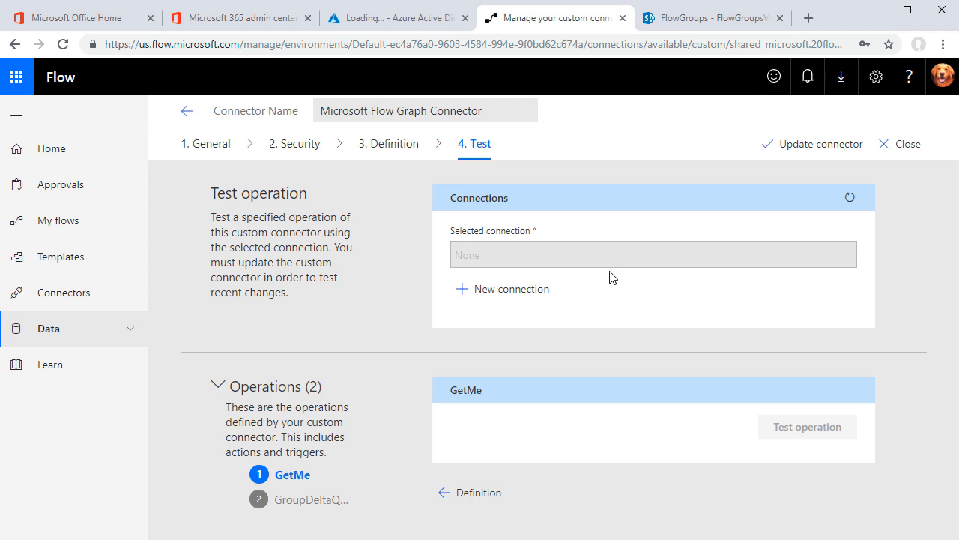
{"action": "left_click", "coordinate": [801, 152]}
{"action": "left_click", "coordinate": [185, 114]}
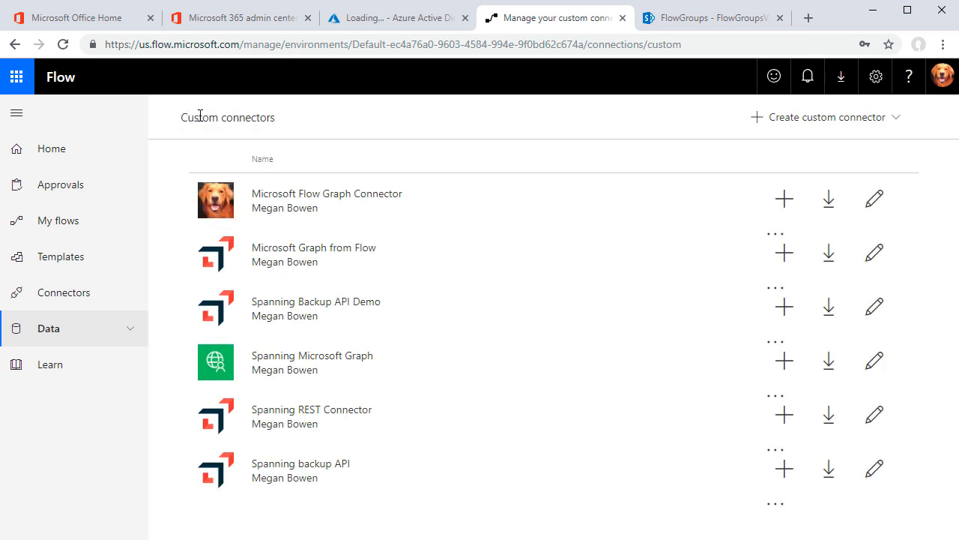
Try to create a connection for Microsoft Flow Graph Connector from the custom connectors list using the signed-in account
{"action": "left_click", "coordinate": [783, 207]}
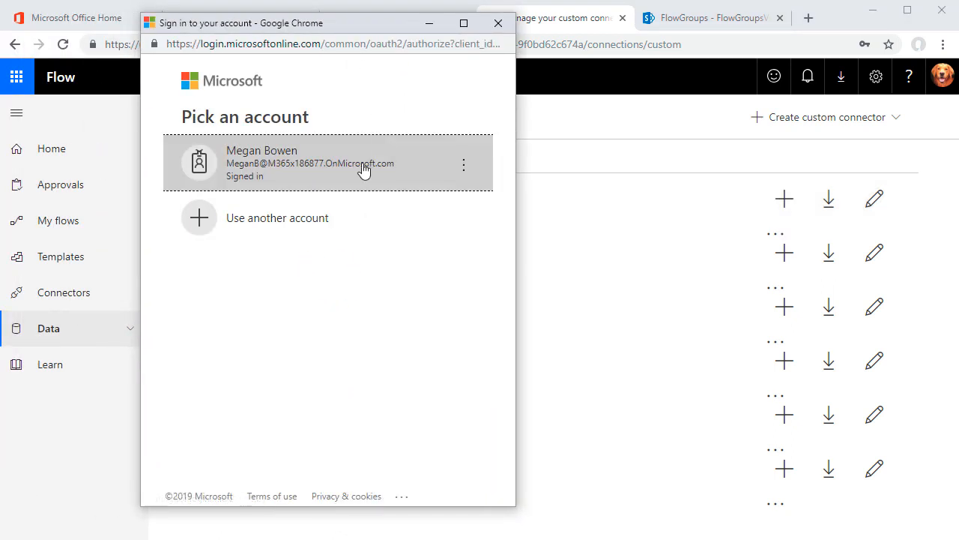
{"action": "left_click", "coordinate": [275, 169]}
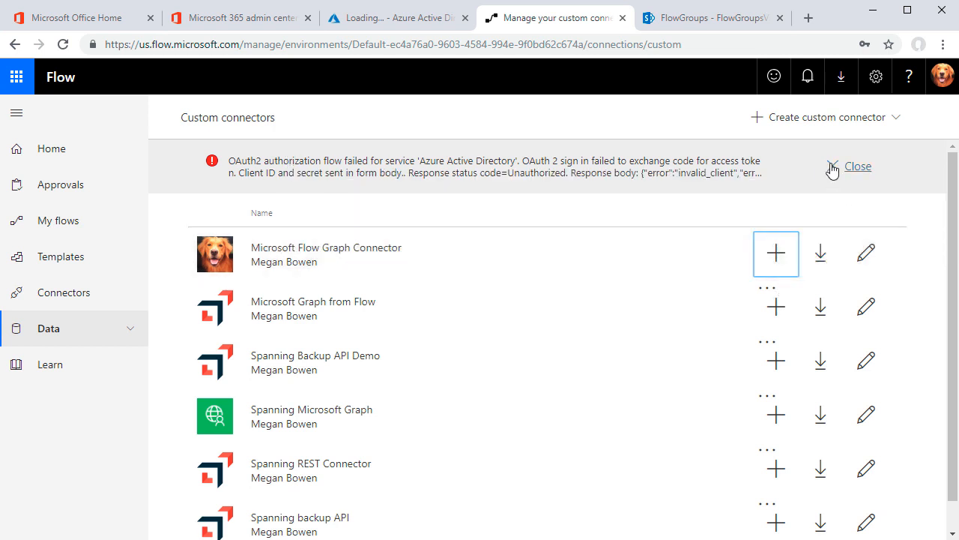
{"action": "left_click", "coordinate": [832, 167]}
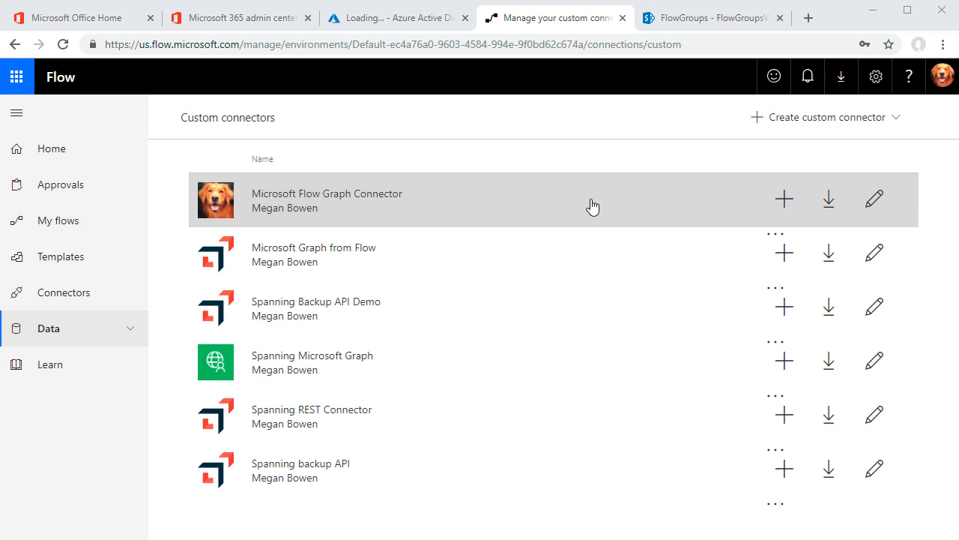
Reopen Microsoft Flow Graph Connector for editing and create a new test connection with the signed-in account
{"action": "left_click", "coordinate": [867, 207]}
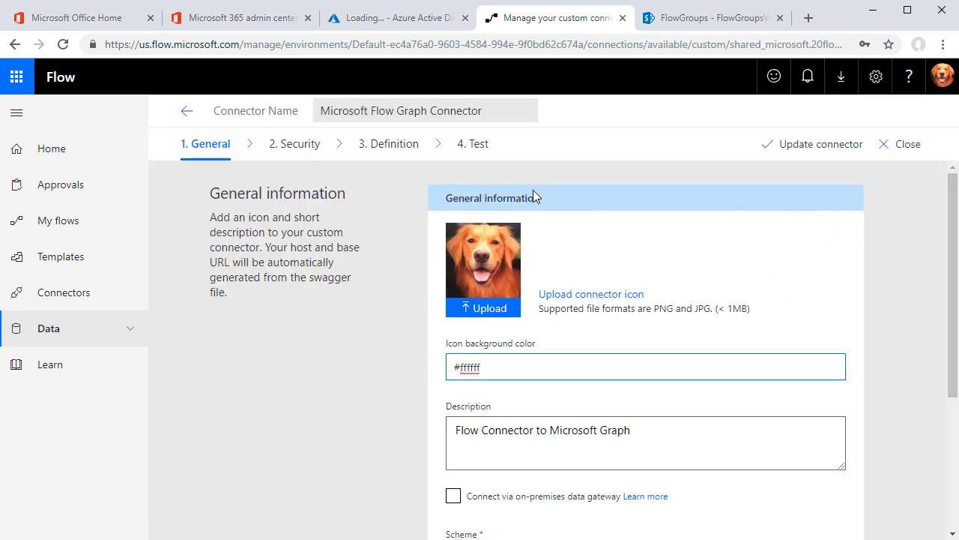
{"action": "left_click", "coordinate": [472, 143]}
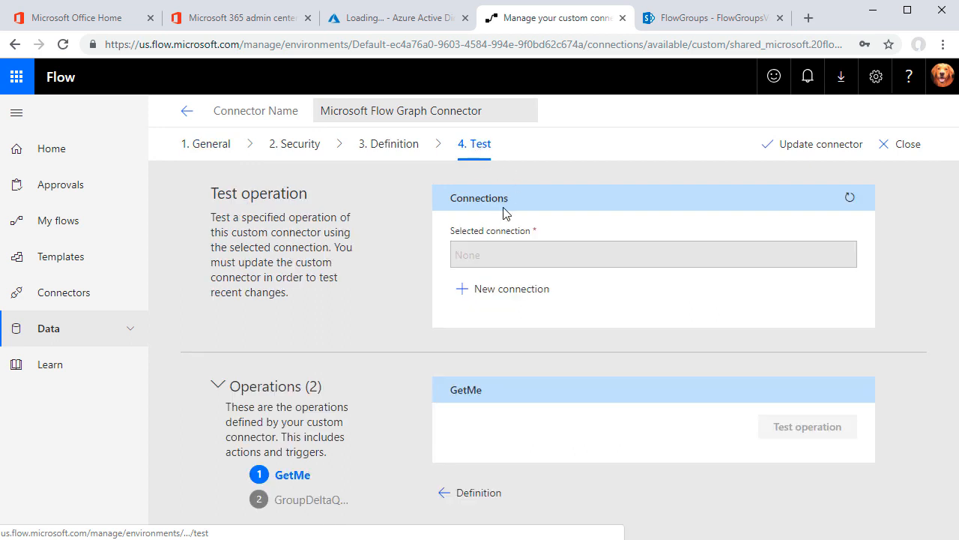
{"action": "left_click", "coordinate": [465, 290]}
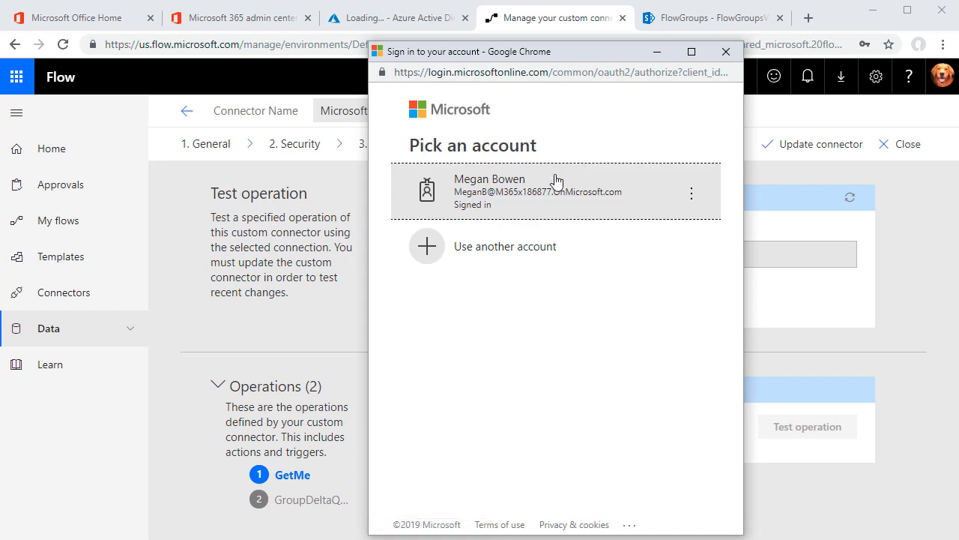
{"action": "left_click", "coordinate": [492, 187]}
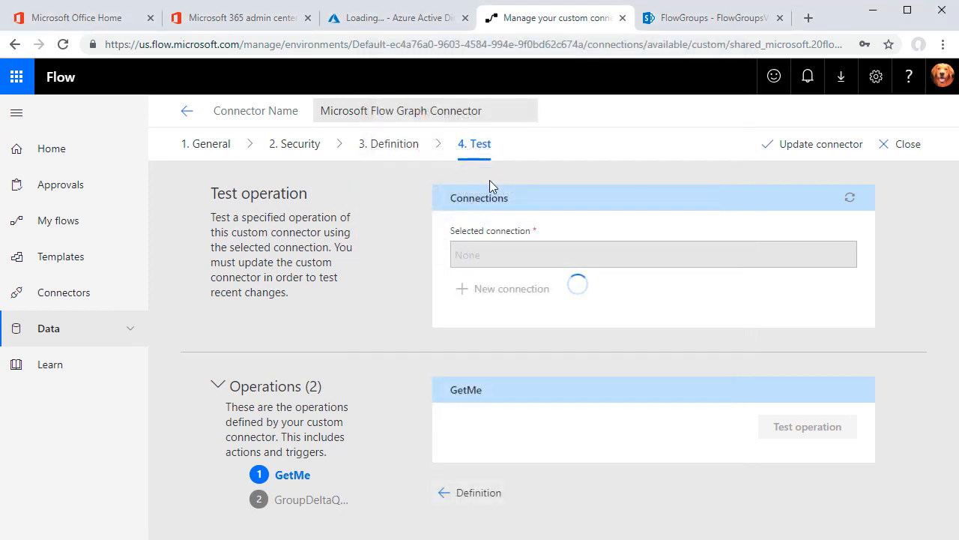
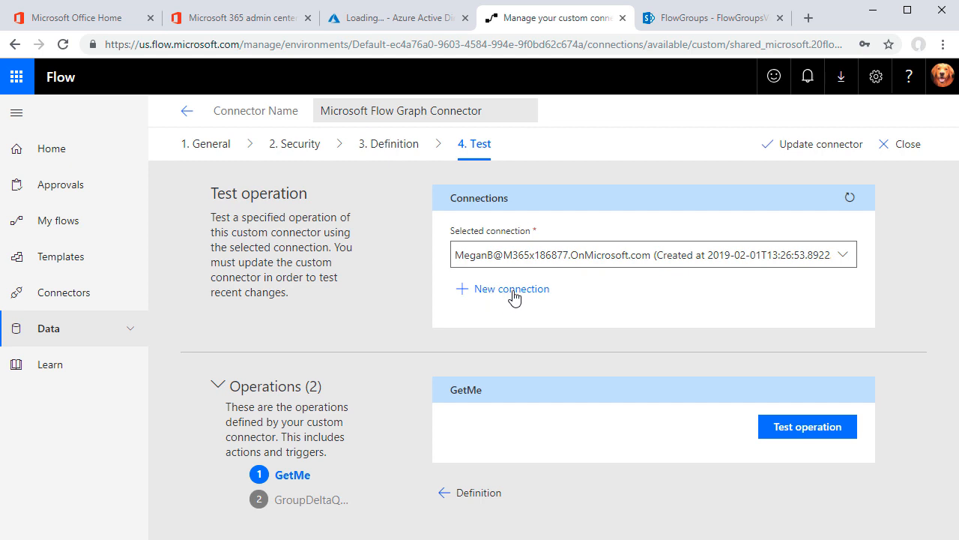
Test the GetMe operation with the selected connection and examine the response status, headers and body
{"action": "left_click", "coordinate": [844, 256]}
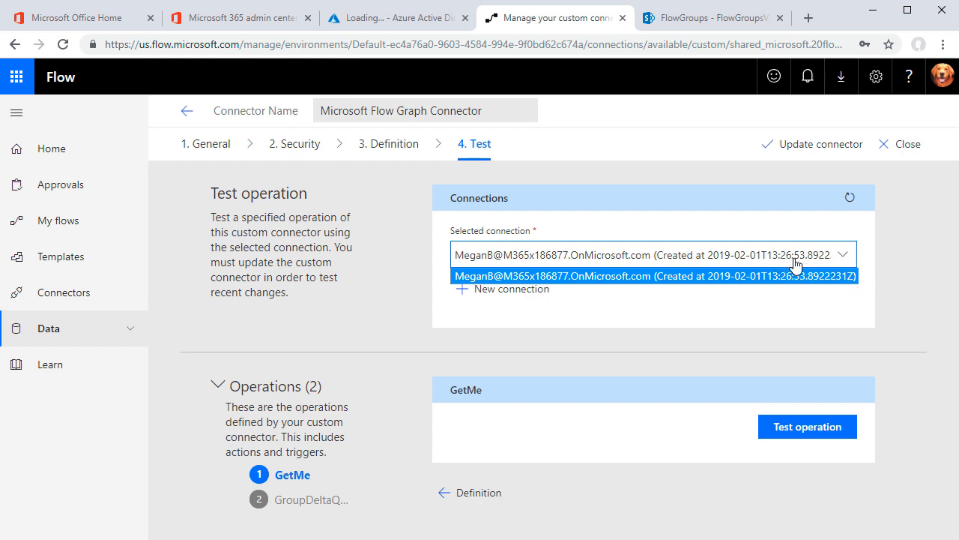
{"action": "left_click", "coordinate": [762, 194]}
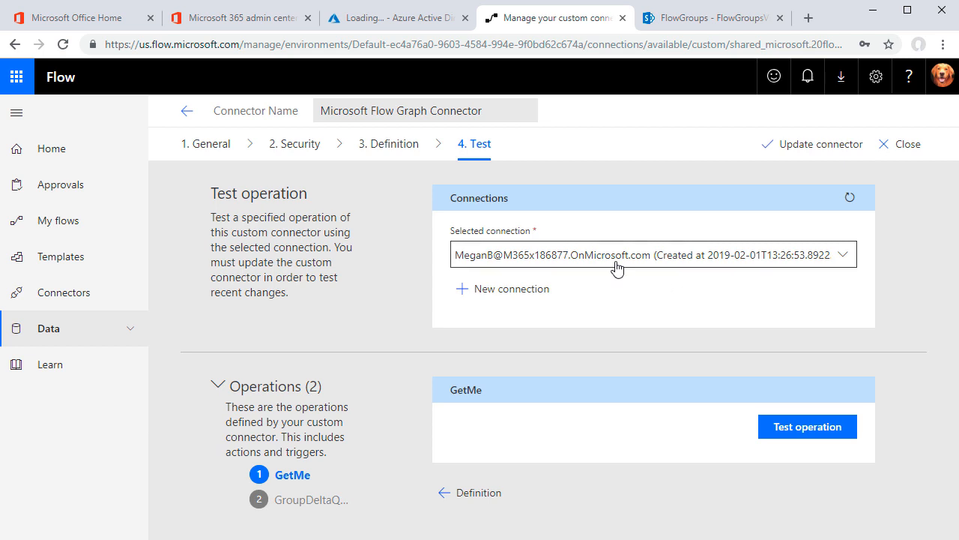
{"action": "left_click", "coordinate": [765, 422]}
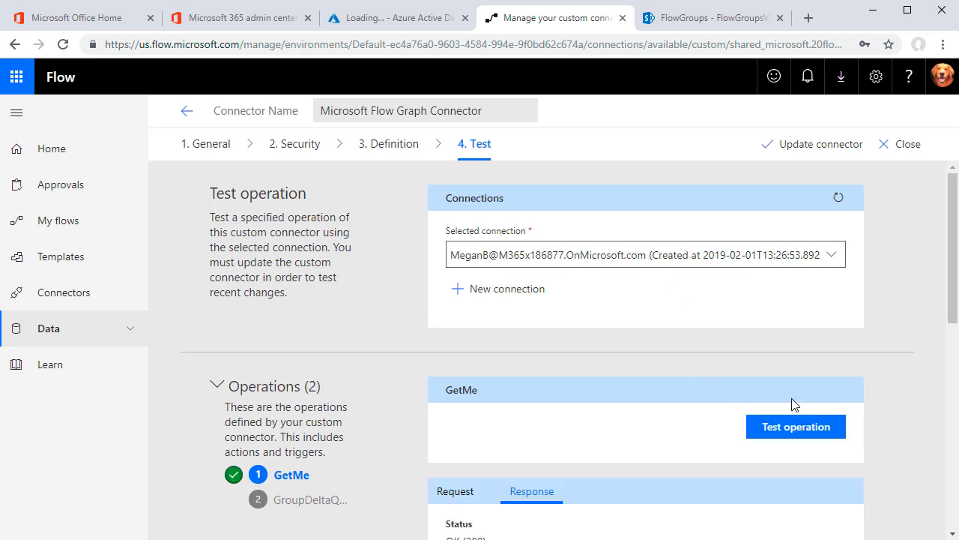
{"action": "scroll", "coordinate": [795, 401], "scroll_direction": "down", "scroll_amount": 1}
{"action": "scroll", "coordinate": [798, 397], "scroll_direction": "down", "scroll_amount": 3}
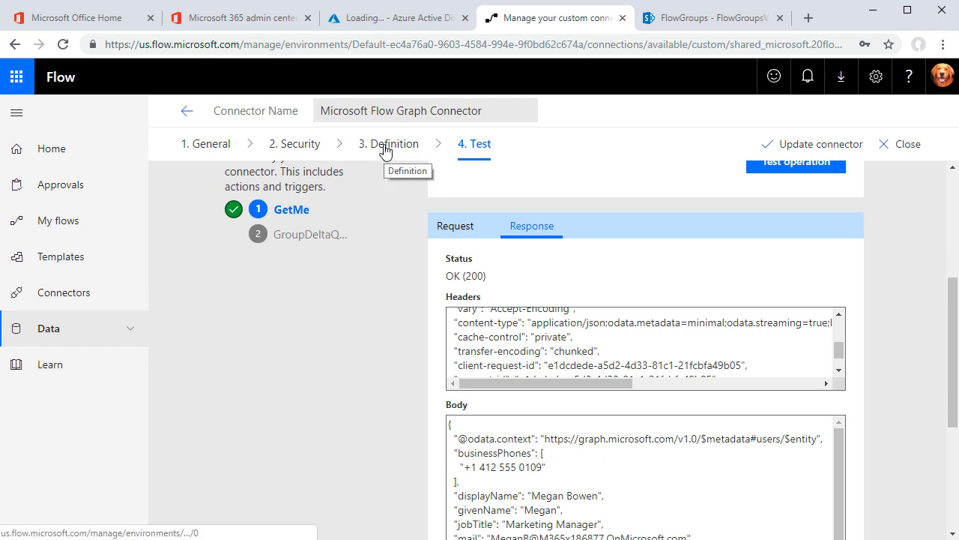
{"action": "scroll", "coordinate": [636, 479], "scroll_direction": "down", "scroll_amount": 1}
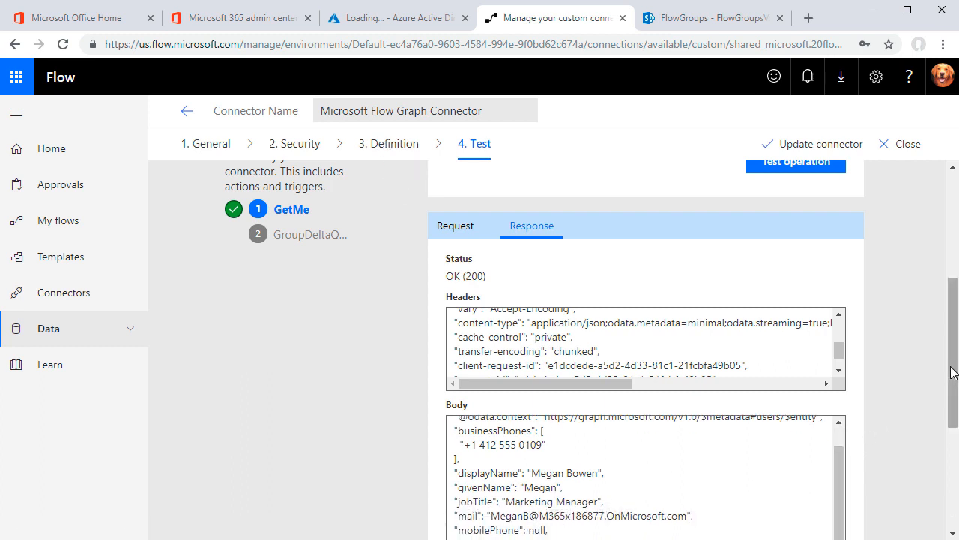
{"action": "left_click_drag", "start_coordinate": [951, 373], "coordinate": [957, 461]}
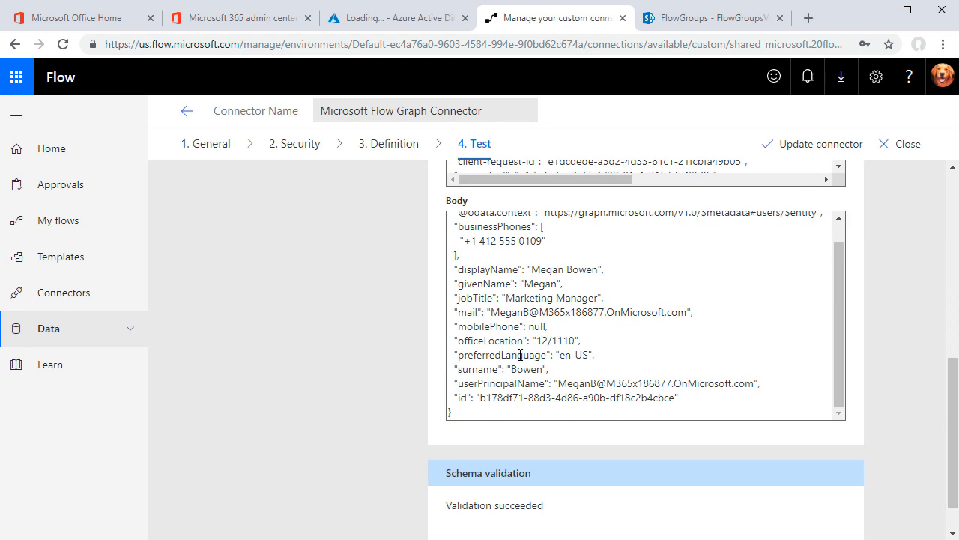
Copy the GetMe test response body and import it as the sample for the GetMe action's default response
{"action": "left_click_drag", "start_coordinate": [452, 412], "coordinate": [433, 208]}
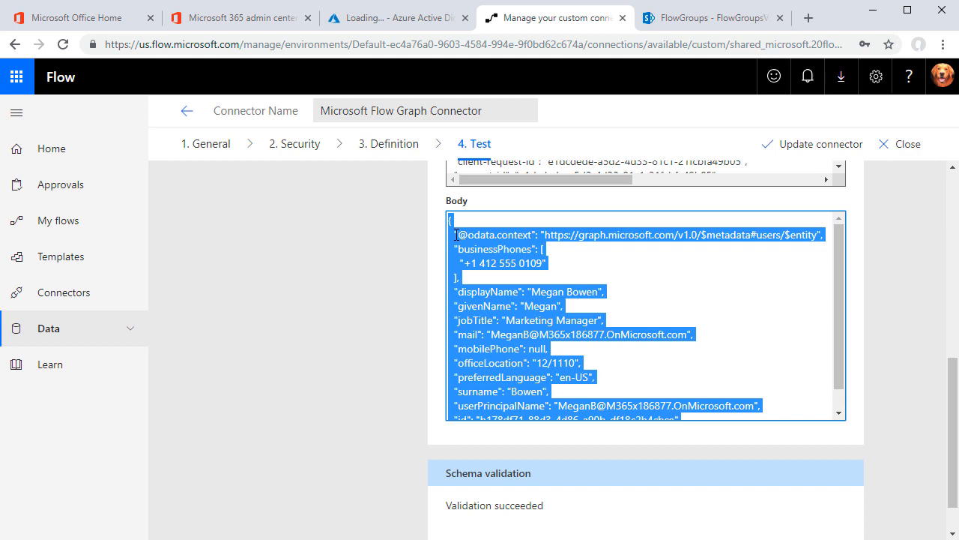
{"action": "left_click", "coordinate": [377, 143]}
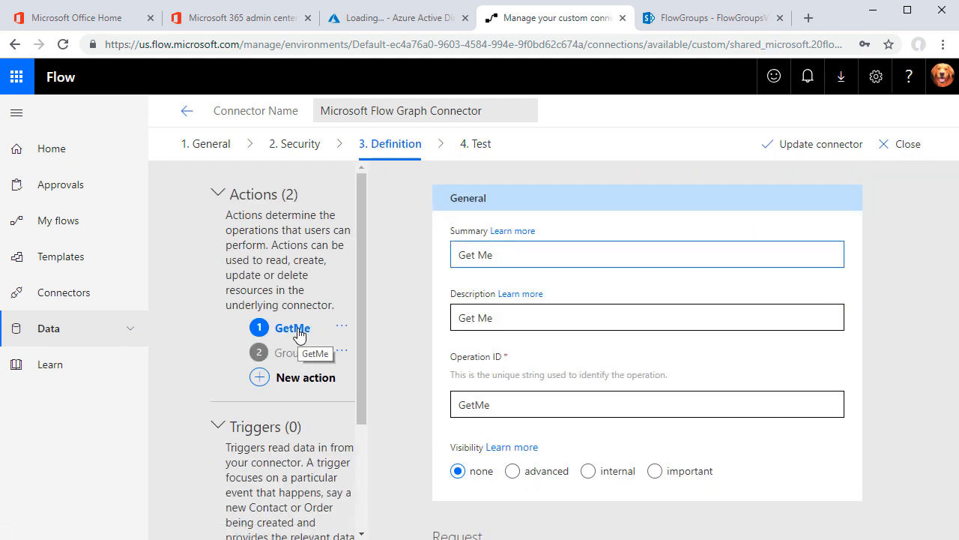
{"action": "left_click_drag", "start_coordinate": [298, 330], "coordinate": [309, 330]}
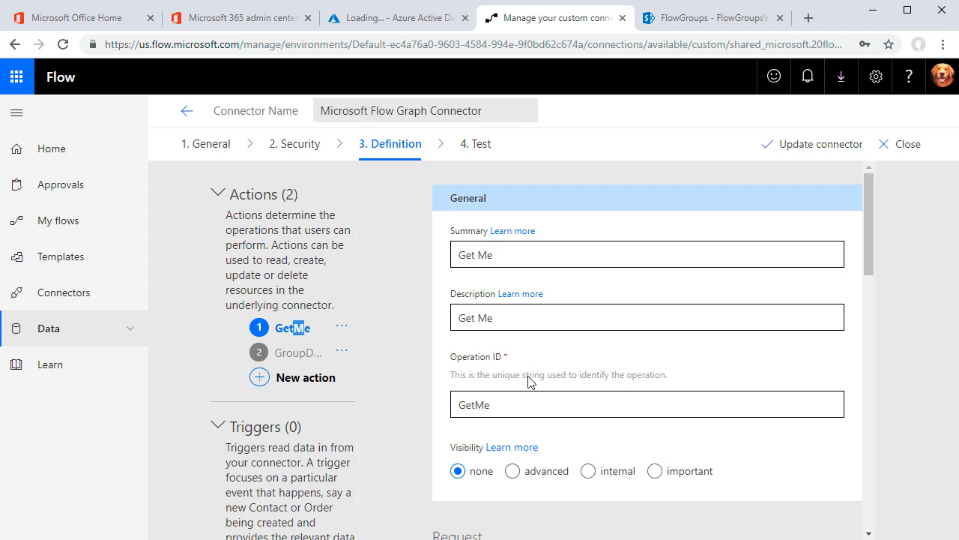
{"action": "scroll", "coordinate": [530, 383], "scroll_direction": "down", "scroll_amount": 3}
{"action": "scroll", "coordinate": [530, 383], "scroll_direction": "down", "scroll_amount": 10}
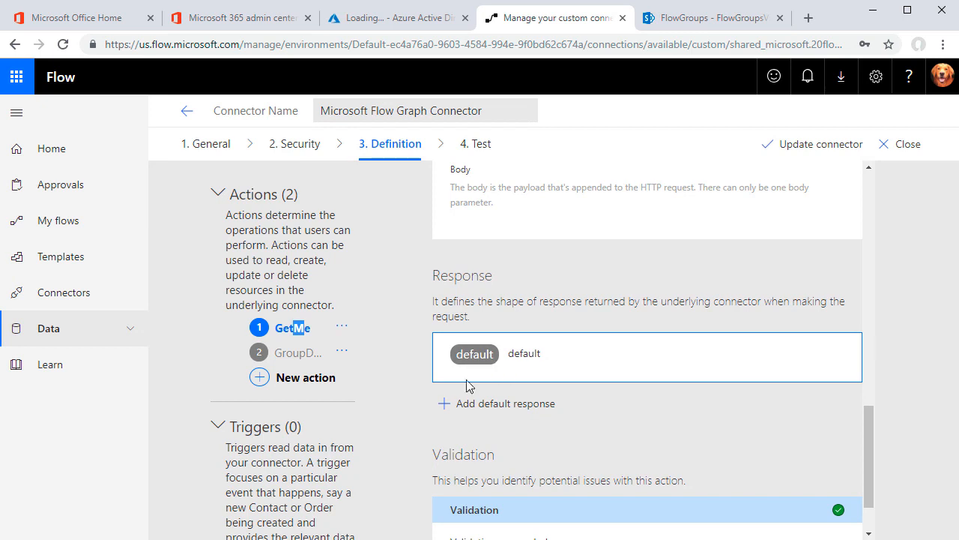
{"action": "left_click", "coordinate": [461, 406]}
{"action": "left_click", "coordinate": [663, 392]}
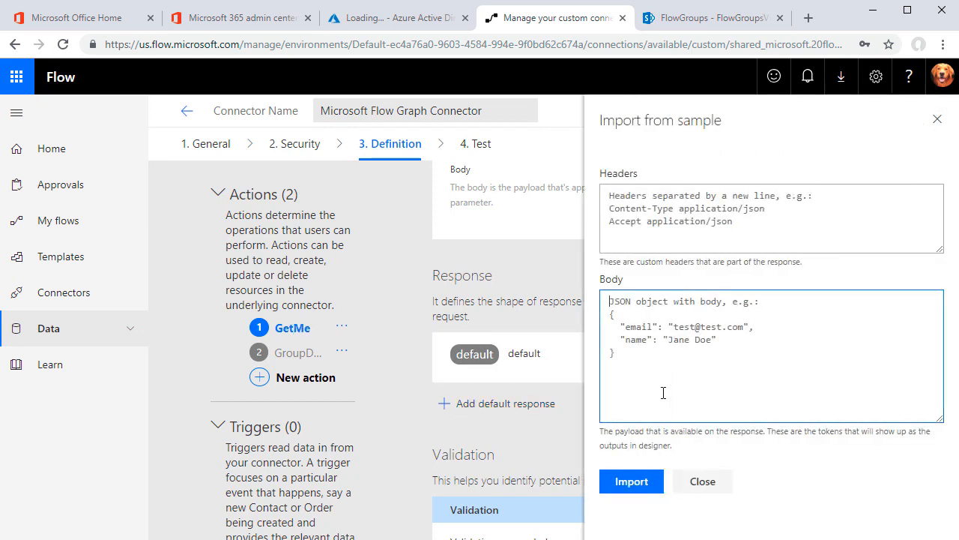
{"action": "key", "text": "ctrl+v"}
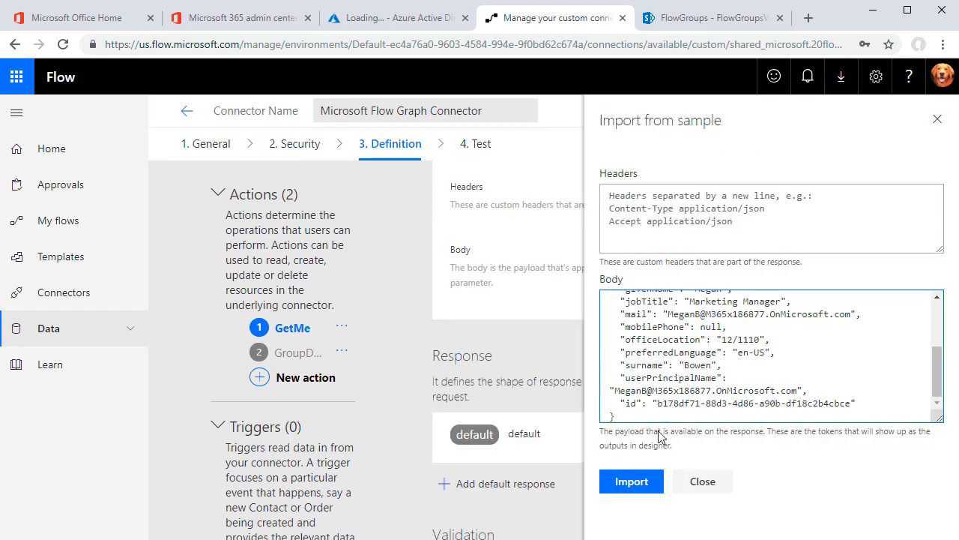
{"action": "left_click", "coordinate": [640, 487]}
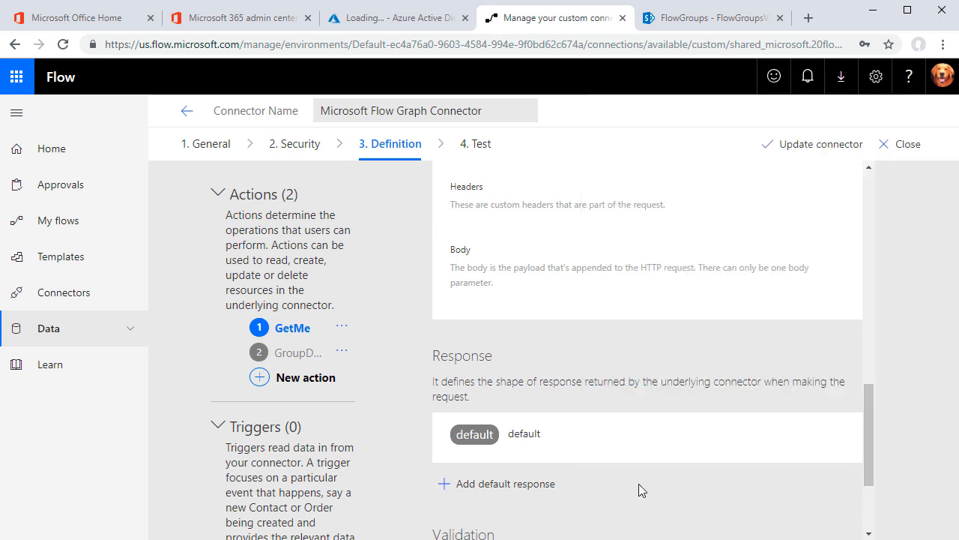
Update the connector, then rerun the GetMe operation test and examine its response
{"action": "left_click", "coordinate": [795, 145]}
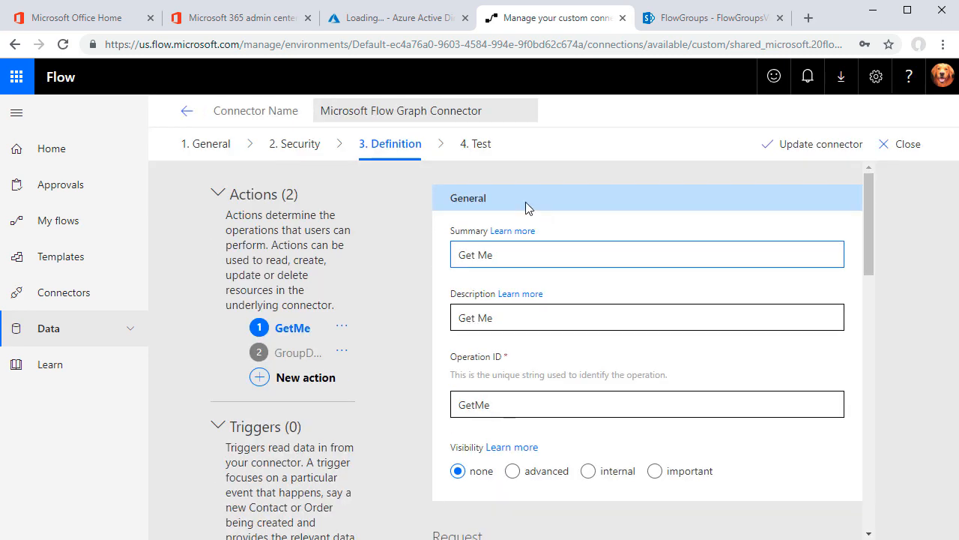
{"action": "left_click", "coordinate": [475, 145]}
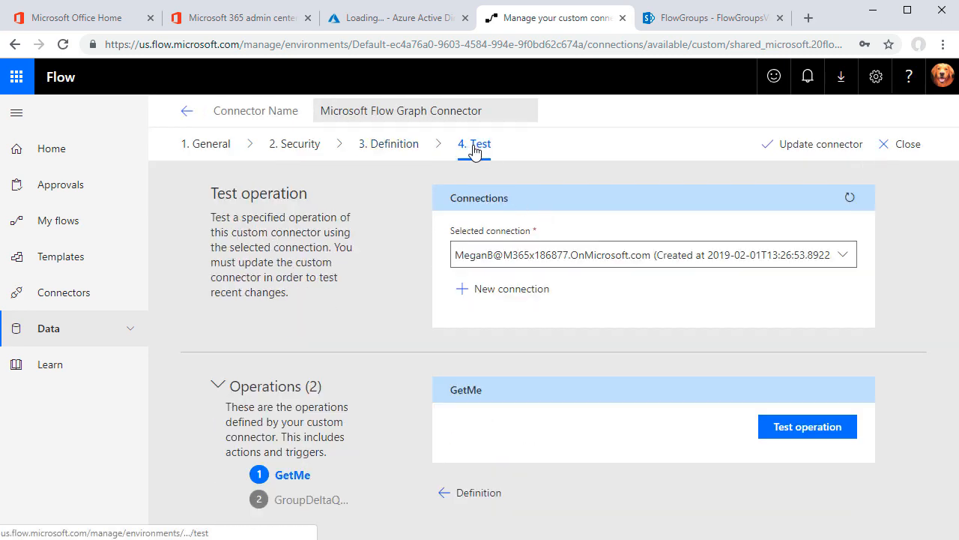
{"action": "left_click", "coordinate": [778, 434]}
{"action": "scroll", "coordinate": [636, 422], "scroll_direction": "down", "scroll_amount": 3}
{"action": "scroll", "coordinate": [636, 423], "scroll_direction": "down", "scroll_amount": 3}
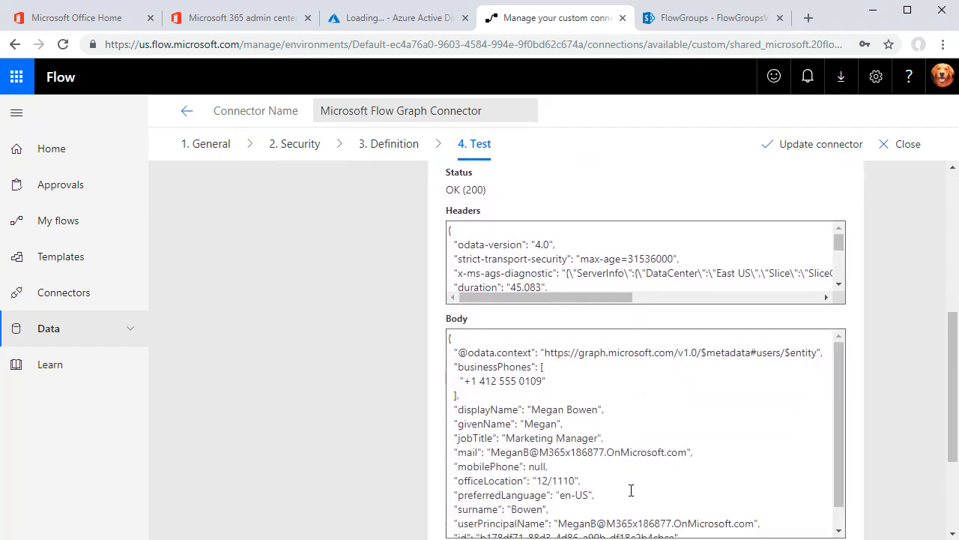
{"action": "scroll", "coordinate": [644, 370], "scroll_direction": "up", "scroll_amount": 3}
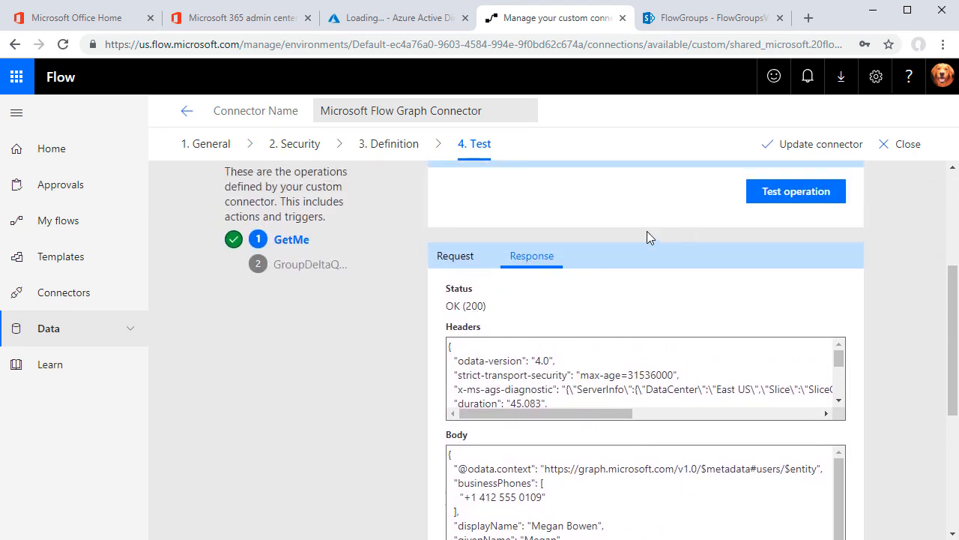
Test the GroupDeltaQuery operation with $filter set to id eq 'd3dd0158-a239-4417-bd75-150a16bfdc99'
{"action": "left_click", "coordinate": [311, 265]}
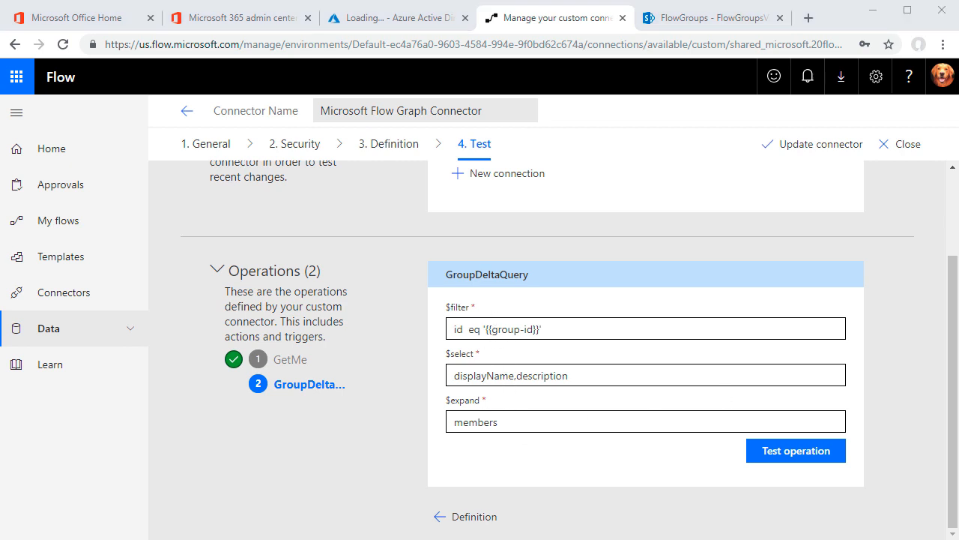
{"action": "left_click", "coordinate": [623, 333]}
{"action": "key", "text": "shift+Left"}
{"action": "key", "text": "shift+Left"}
{"action": "key", "text": "shift+Left"}
{"action": "key", "text": "shift+Left"}
{"action": "key", "text": "shift+Left"}
{"action": "key", "text": "shift+Left"}
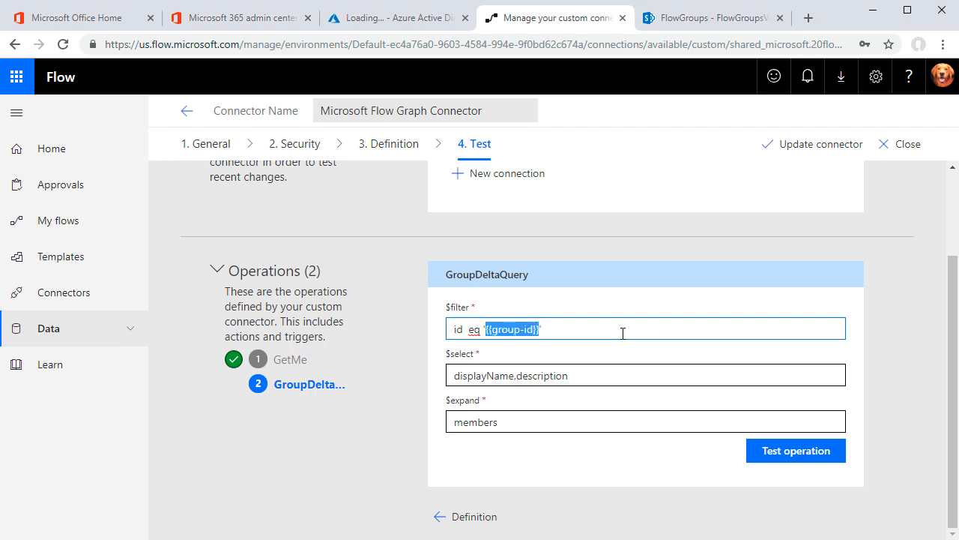
{"action": "type", "text": "d3dd0158-a239-4417-bd75-150a16bfdc99"}
{"action": "type", "text": "'"}
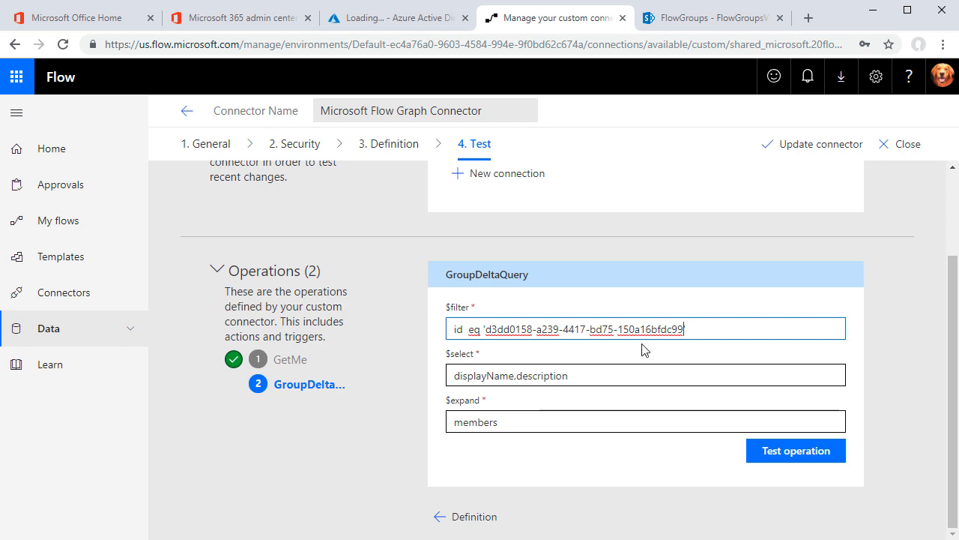
{"action": "left_click", "coordinate": [763, 458]}
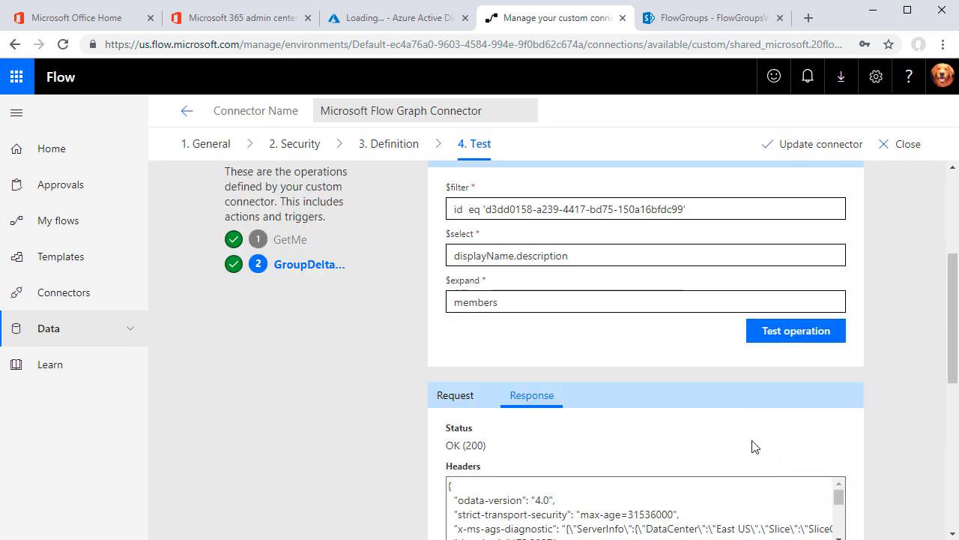
{"action": "scroll", "coordinate": [817, 427], "scroll_direction": "down", "scroll_amount": 3}
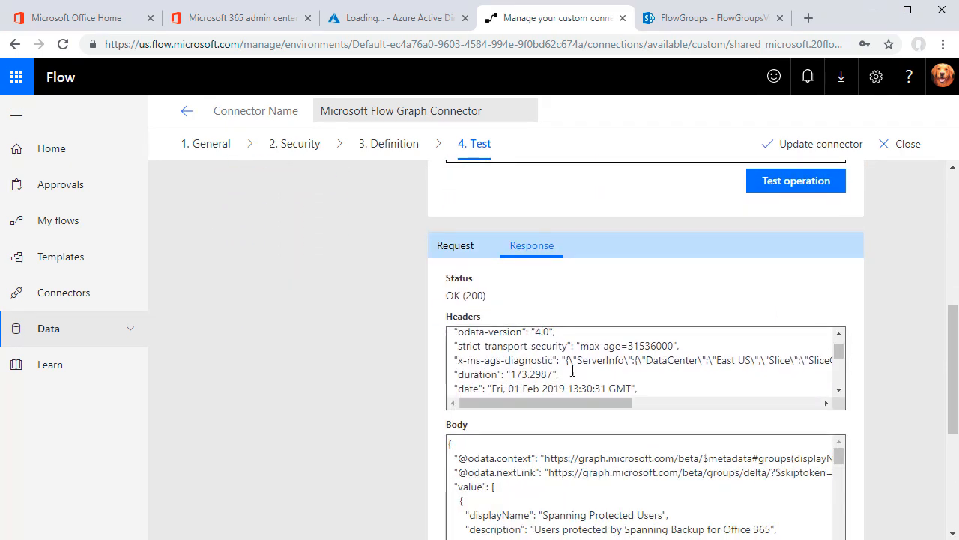
Copy the entire body of the GroupDeltaQuery test response
{"action": "left_click", "coordinate": [534, 473]}
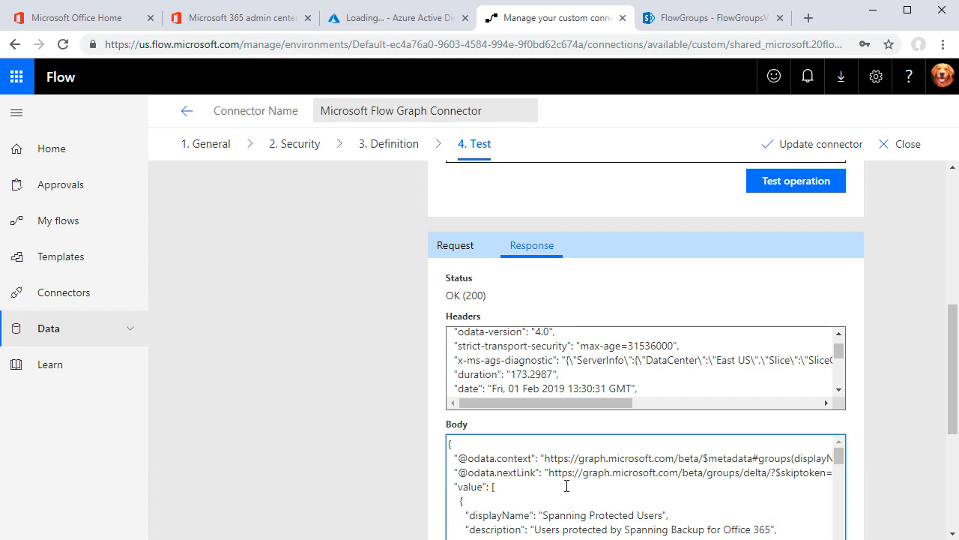
{"action": "key", "text": "ctrl+a"}
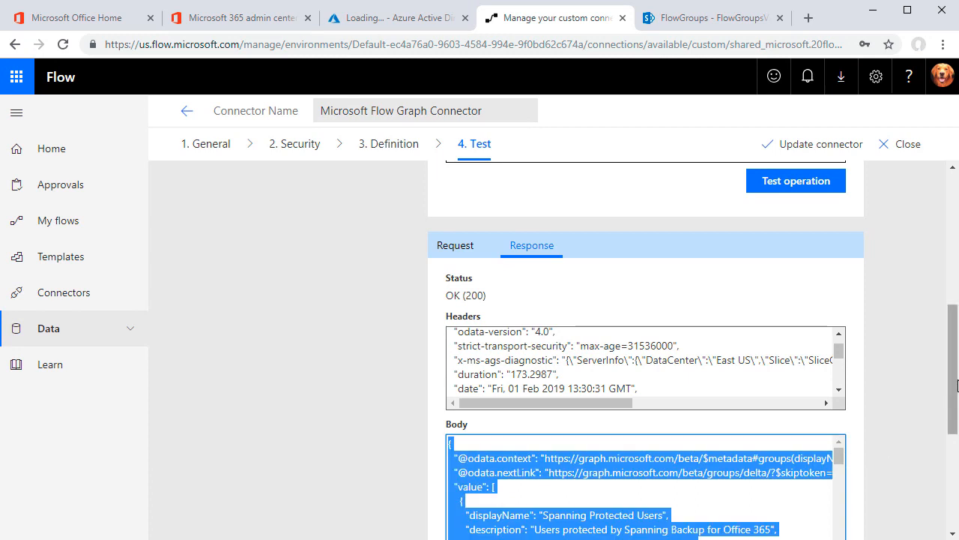
{"action": "left_click", "coordinate": [955, 390]}
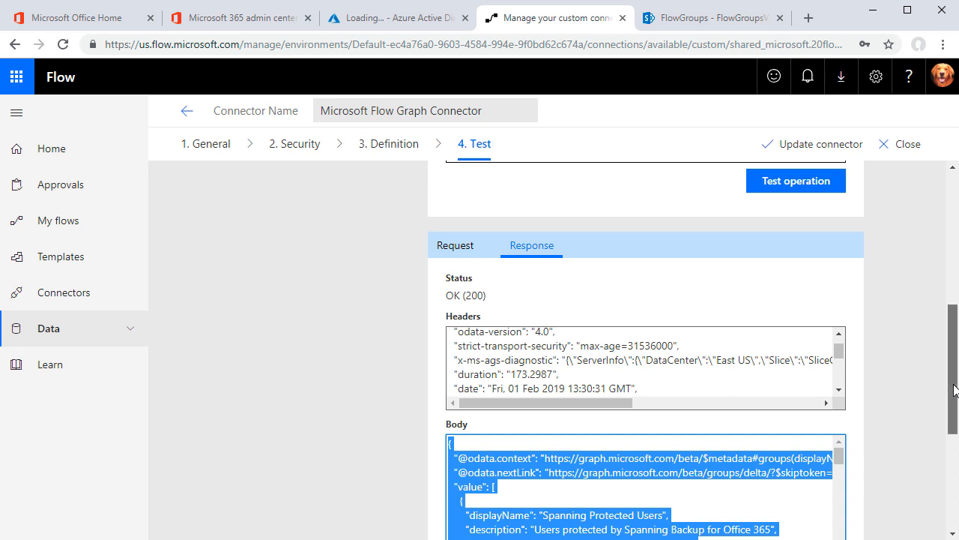
{"action": "right_click", "coordinate": [660, 470]}
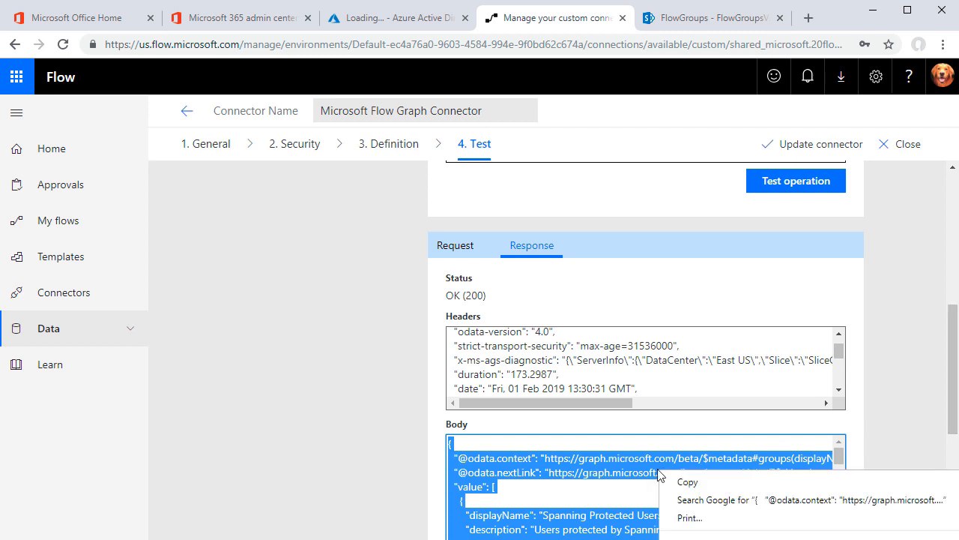
{"action": "left_click", "coordinate": [678, 483]}
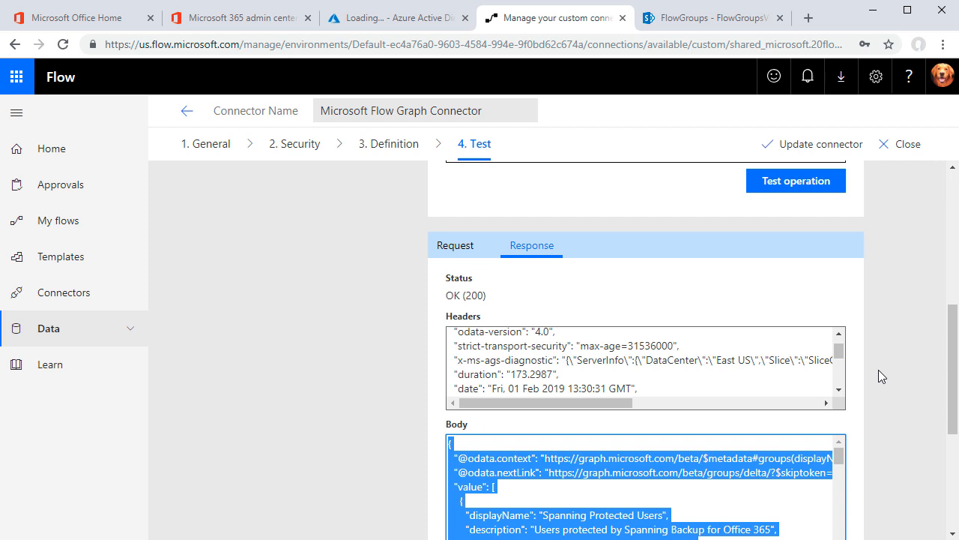
Import the copied response body as the sample for the GroupDeltaQuery action's default response
{"action": "left_click", "coordinate": [384, 145]}
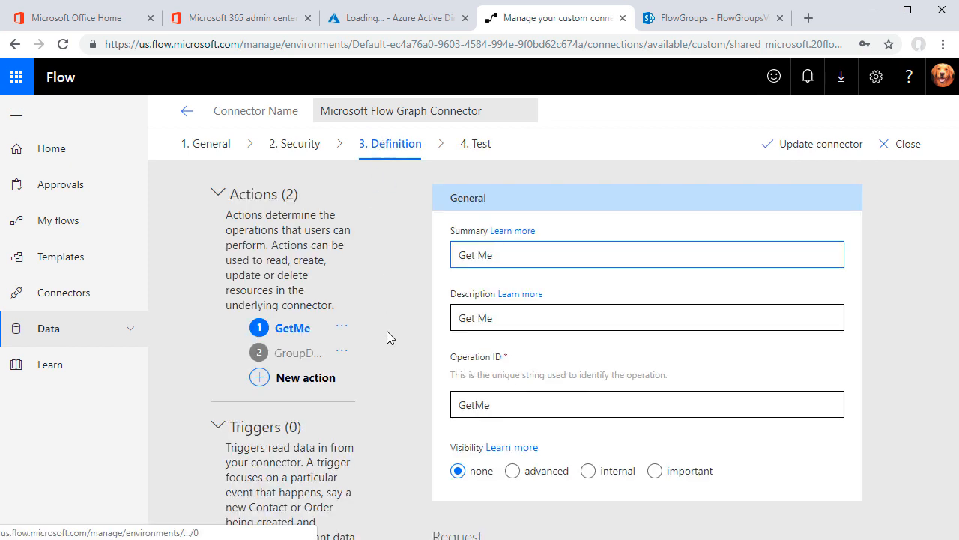
{"action": "left_click", "coordinate": [297, 356]}
{"action": "scroll", "coordinate": [495, 411], "scroll_direction": "down", "scroll_amount": 8}
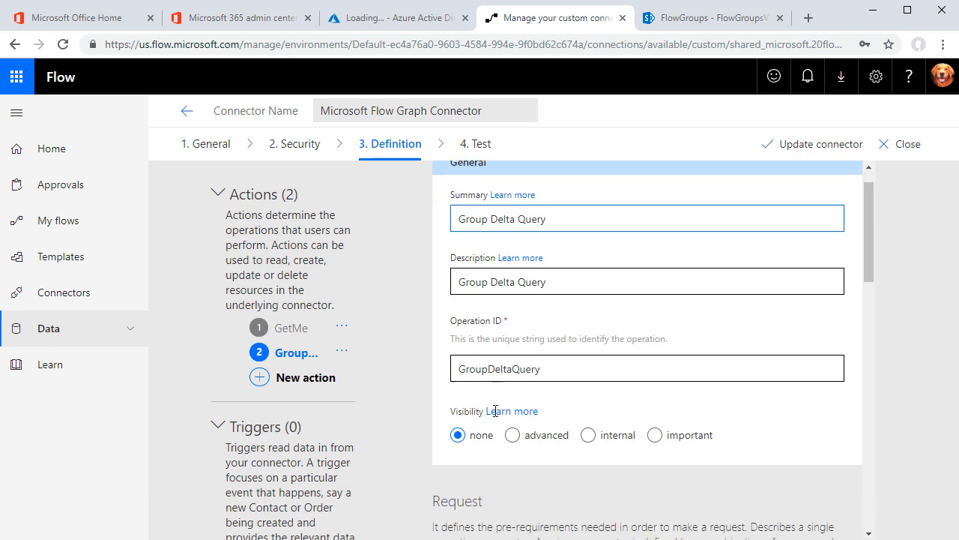
{"action": "scroll", "coordinate": [497, 417], "scroll_direction": "down", "scroll_amount": 4}
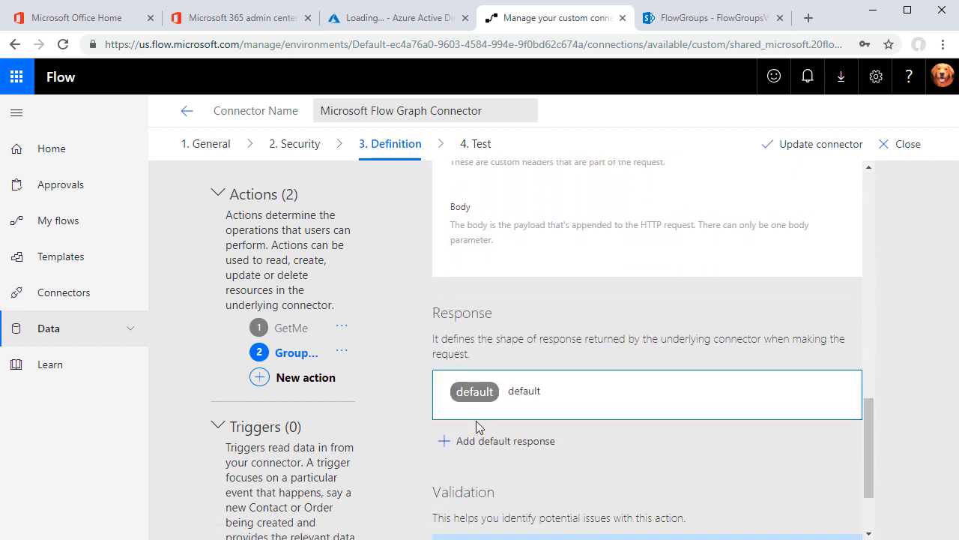
{"action": "left_click", "coordinate": [471, 449]}
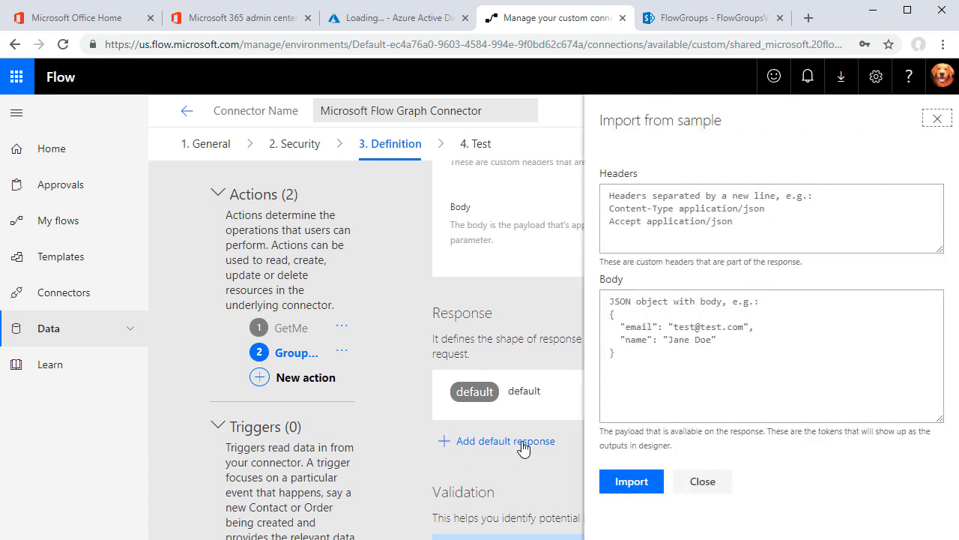
{"action": "left_click", "coordinate": [625, 352]}
{"action": "key", "text": "ctrl+v"}
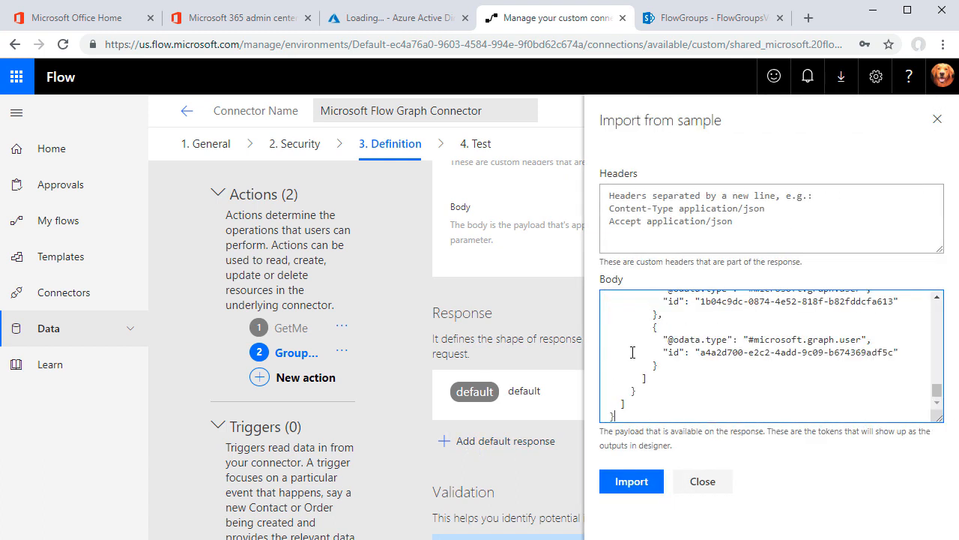
{"action": "left_click", "coordinate": [637, 485]}
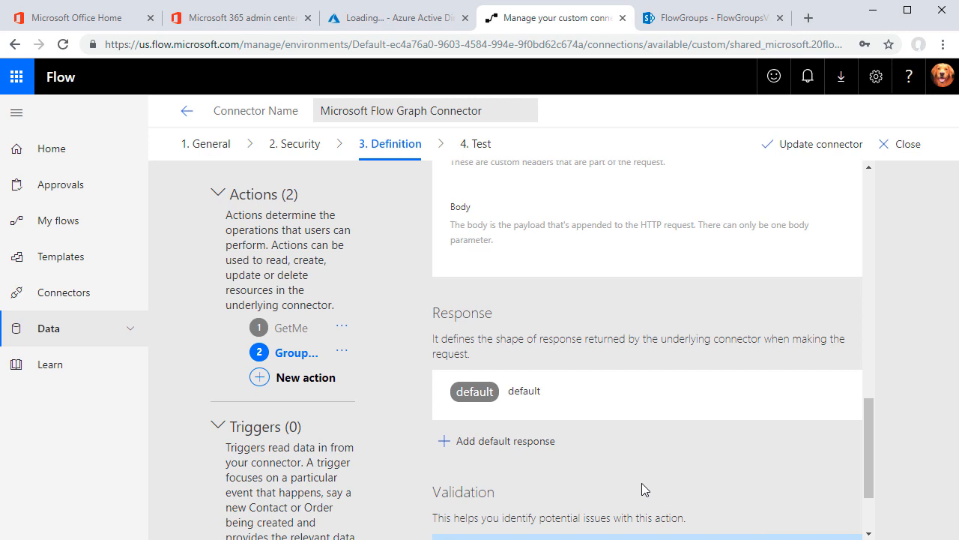
Update the connector with the new GroupDeltaQuery response and test the GetMe operation again
{"action": "left_click", "coordinate": [782, 143]}
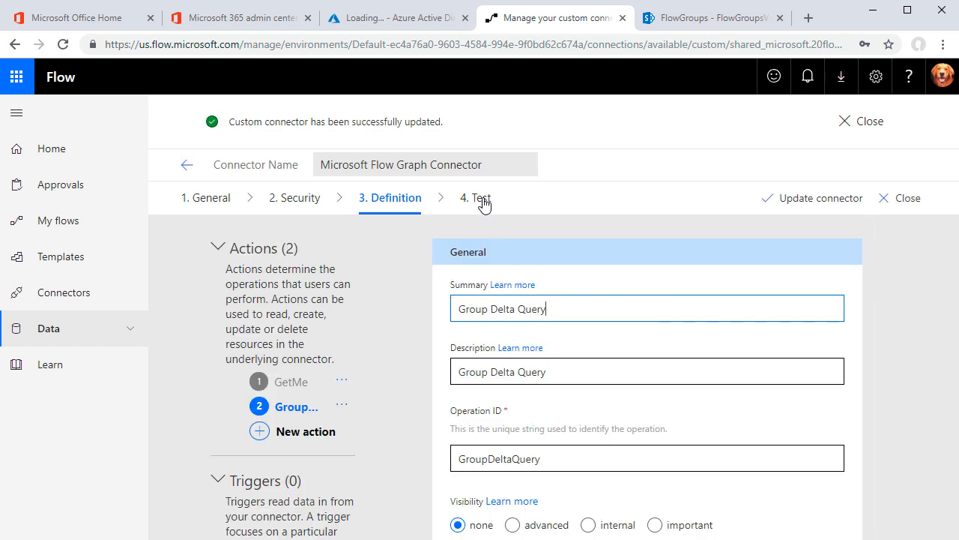
{"action": "left_click", "coordinate": [484, 200]}
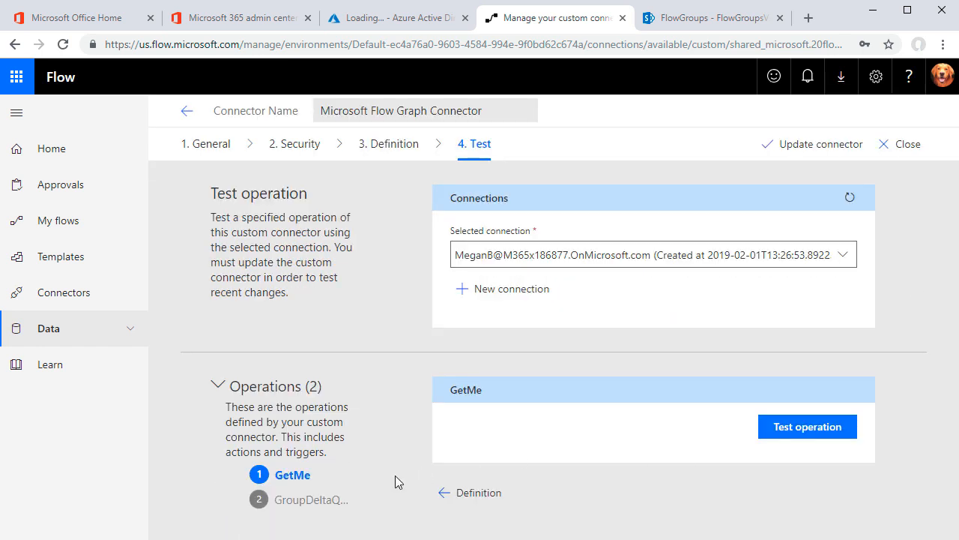
{"action": "left_click", "coordinate": [786, 435]}
{"action": "scroll", "coordinate": [669, 419], "scroll_direction": "down", "scroll_amount": 1}
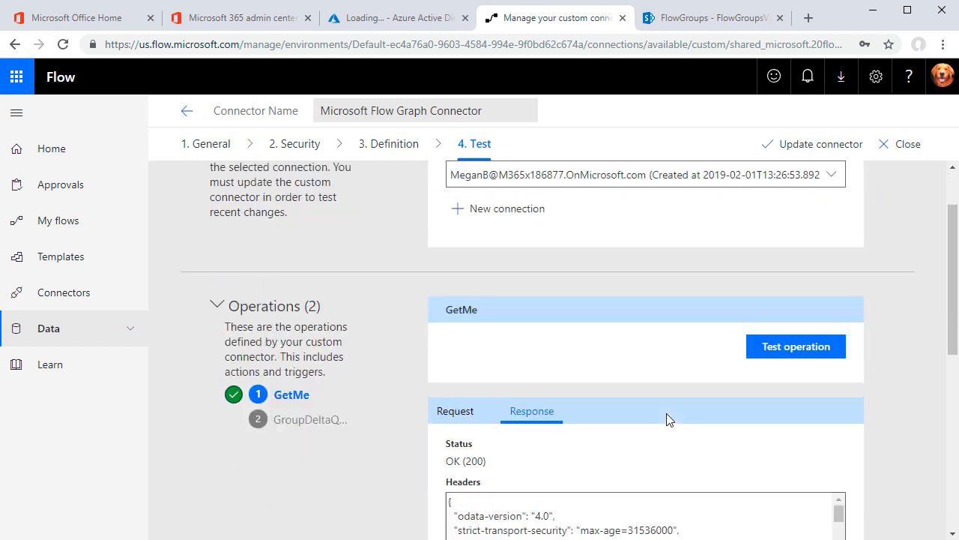
{"action": "scroll", "coordinate": [669, 419], "scroll_direction": "down", "scroll_amount": 4}
{"action": "scroll", "coordinate": [335, 301], "scroll_direction": "up", "scroll_amount": 3}
Set the GroupDeltaQuery test's $filter to id eq 'd3dd0158-a239-4417-bd75-150a16bfdc99'
{"action": "left_click", "coordinate": [303, 320]}
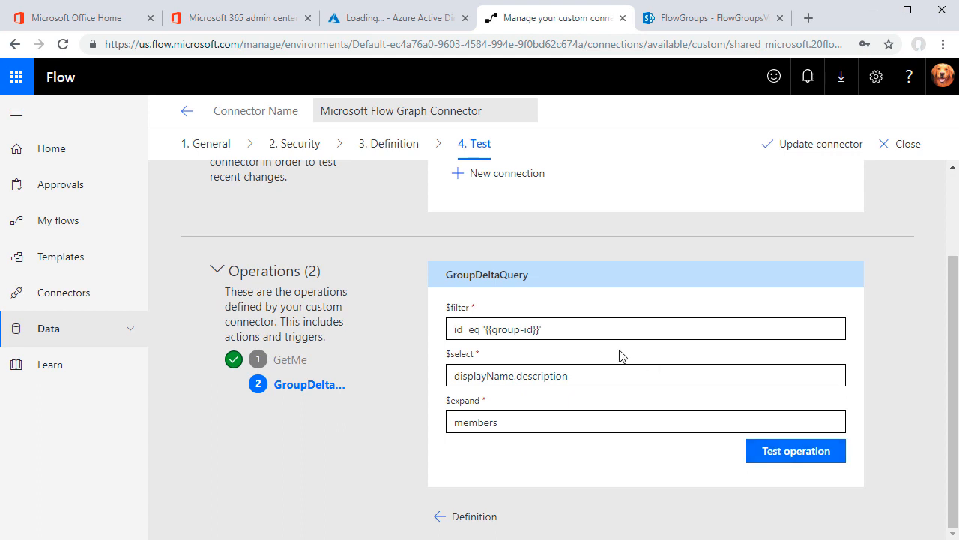
{"action": "left_click", "coordinate": [594, 336]}
{"action": "key", "text": "alt+Tab"}
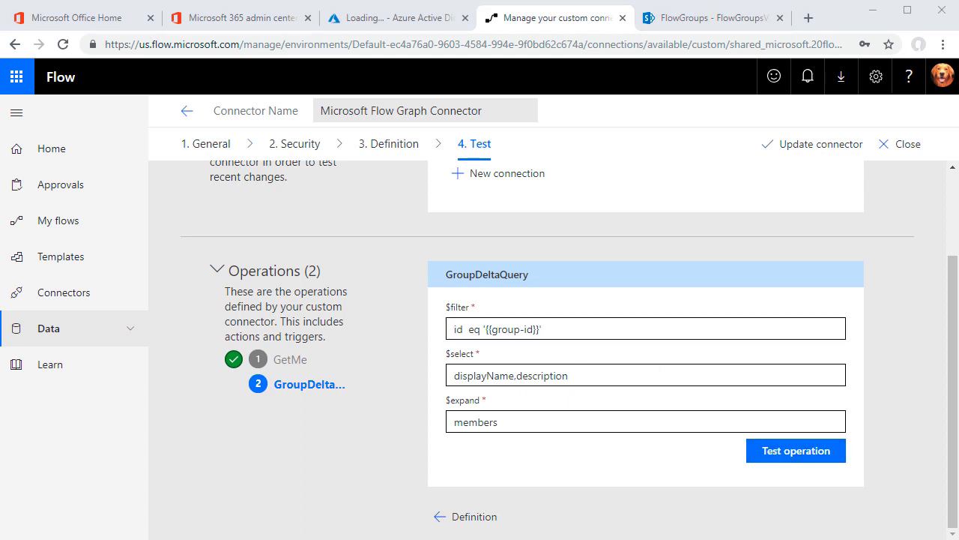
{"action": "left_click", "coordinate": [577, 330]}
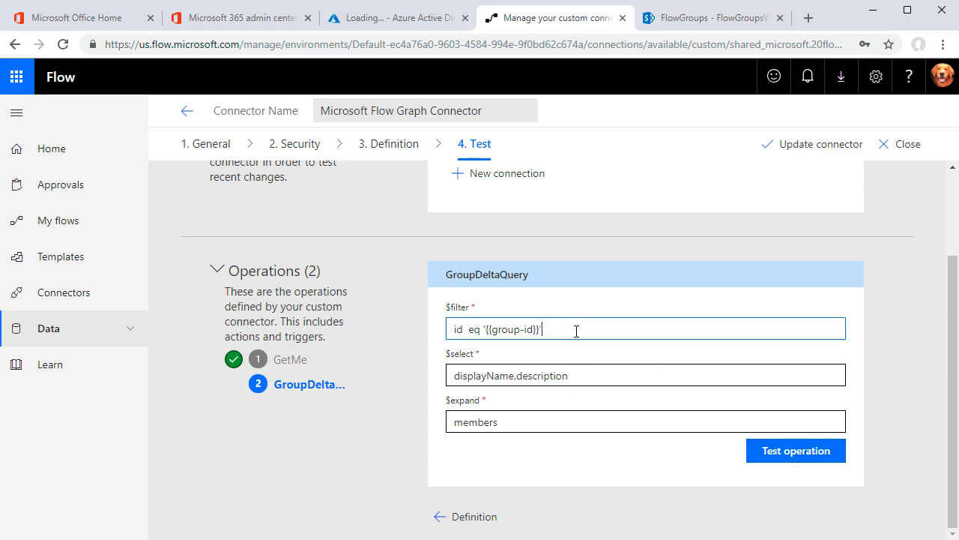
{"action": "key", "text": "Left"}
{"action": "key", "text": "shift+Left"}
{"action": "key", "text": "shift+Left"}
{"action": "key", "text": "shift+Left"}
{"action": "key", "text": "shift+Left"}
{"action": "key", "text": "shift+Left"}
{"action": "key", "text": "shift+Left"}
{"action": "key", "text": "shift+Left"}
{"action": "key", "text": "shift+Left"}
{"action": "key", "text": "shift+Left"}
{"action": "key", "text": "shift+Left"}
{"action": "key", "text": "shift+Left"}
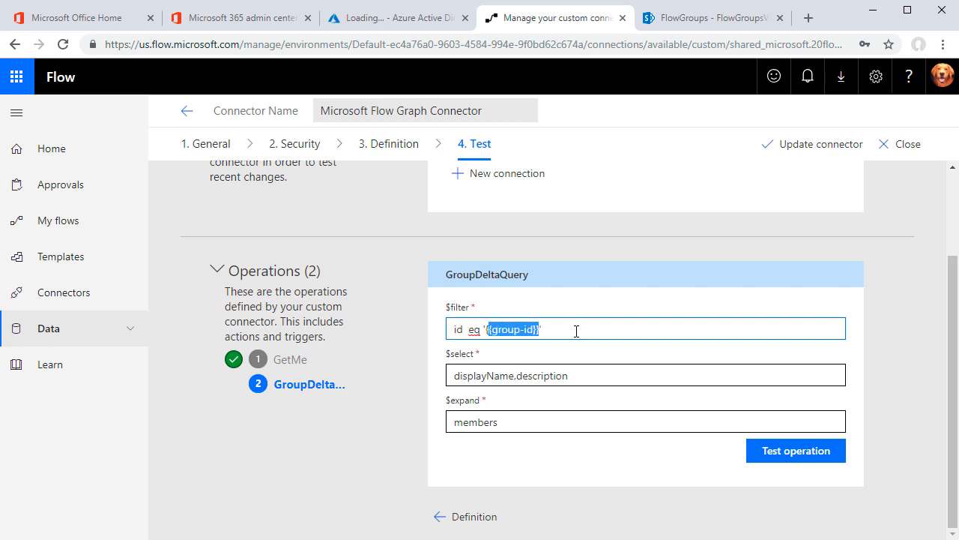
{"action": "key", "text": "ctrl+v"}
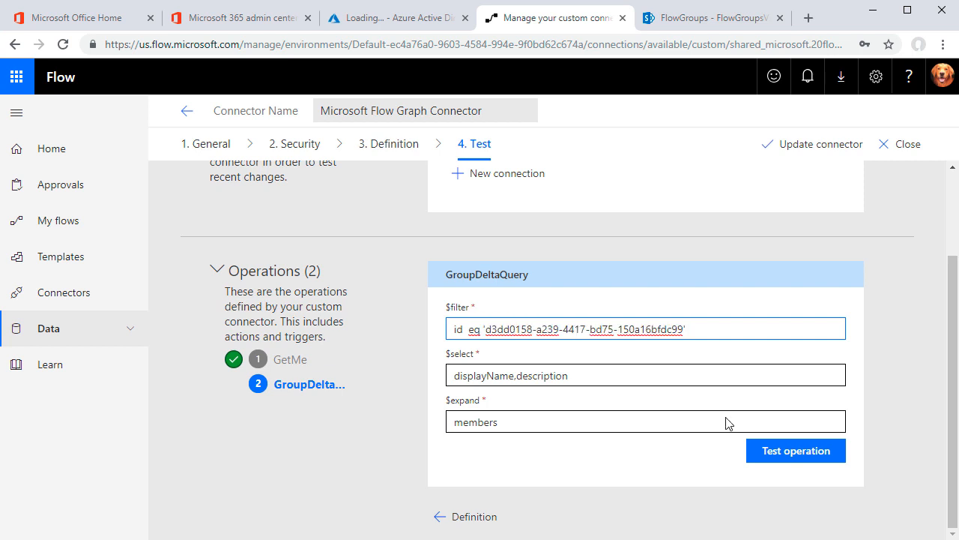
Run the GroupDeltaQuery test operation with the entered filter and update the connector
{"action": "left_click", "coordinate": [813, 452]}
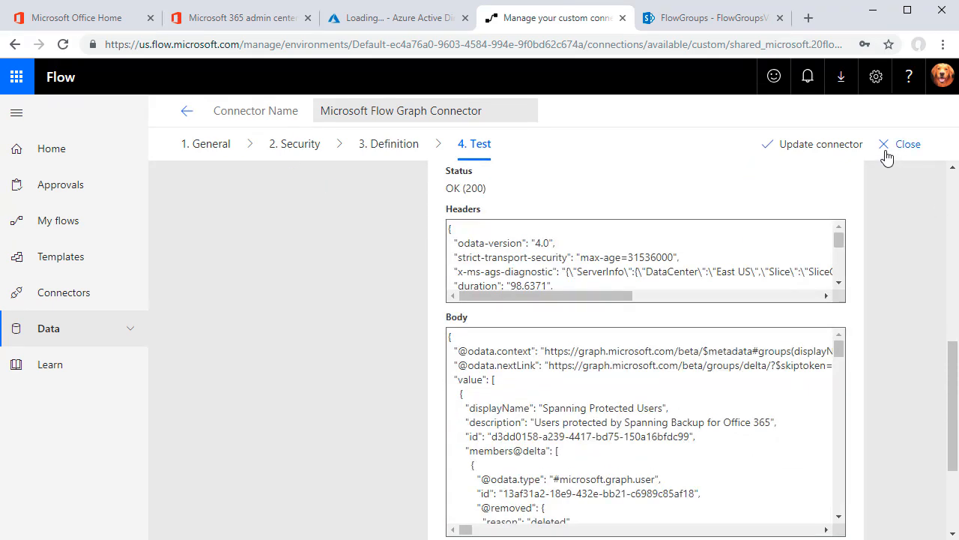
{"action": "left_click", "coordinate": [842, 153]}
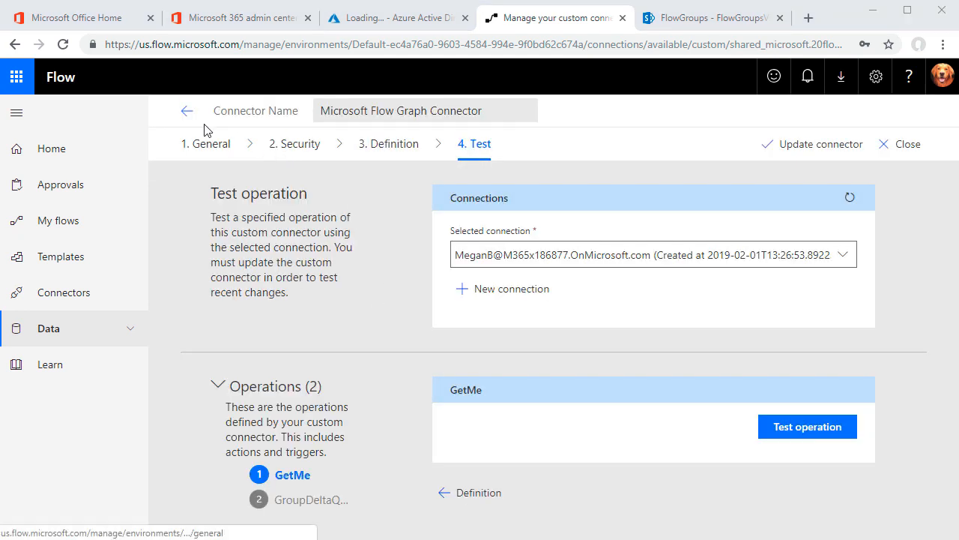
Create a flow from blank with the Manually trigger a flow trigger from Flow button for mobile
{"action": "left_click", "coordinate": [79, 220]}
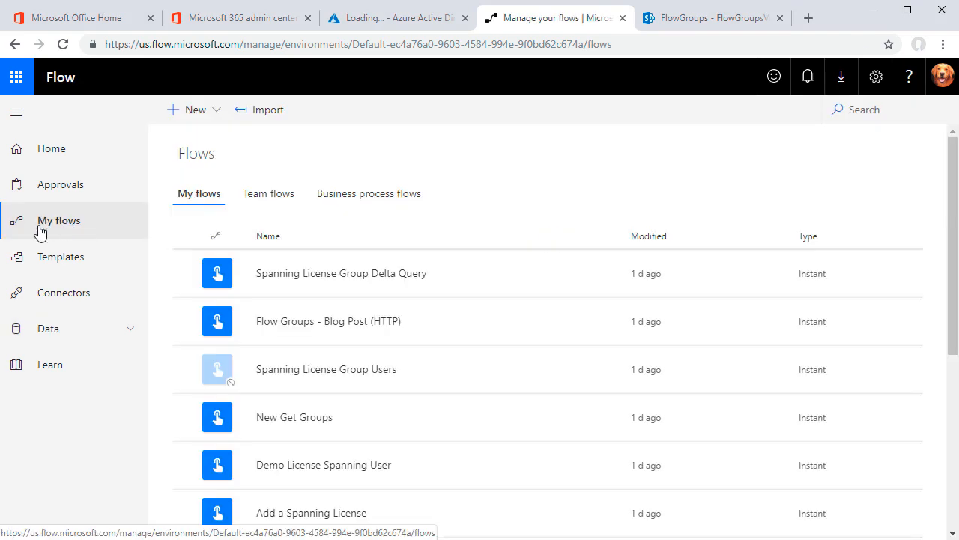
{"action": "left_click", "coordinate": [196, 112]}
{"action": "left_click", "coordinate": [201, 138]}
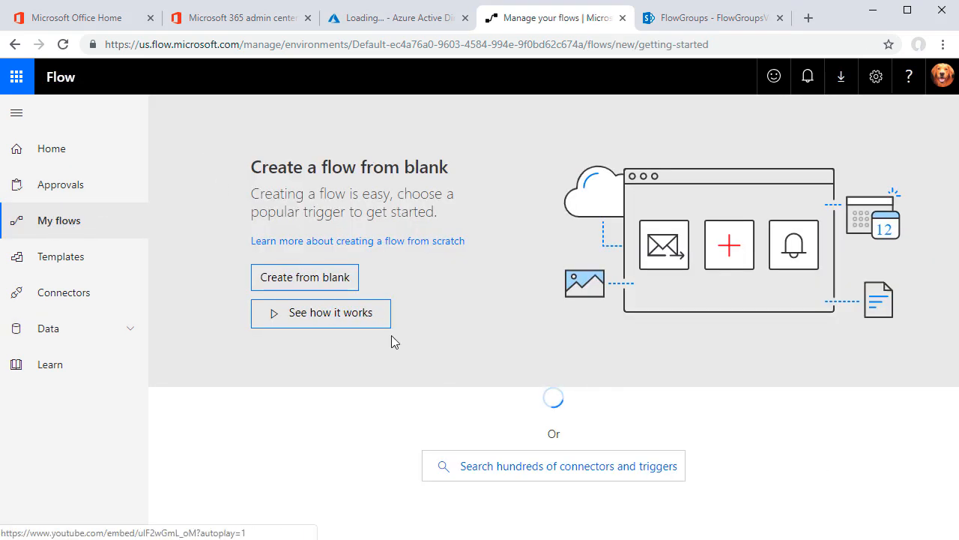
{"action": "left_click", "coordinate": [317, 277]}
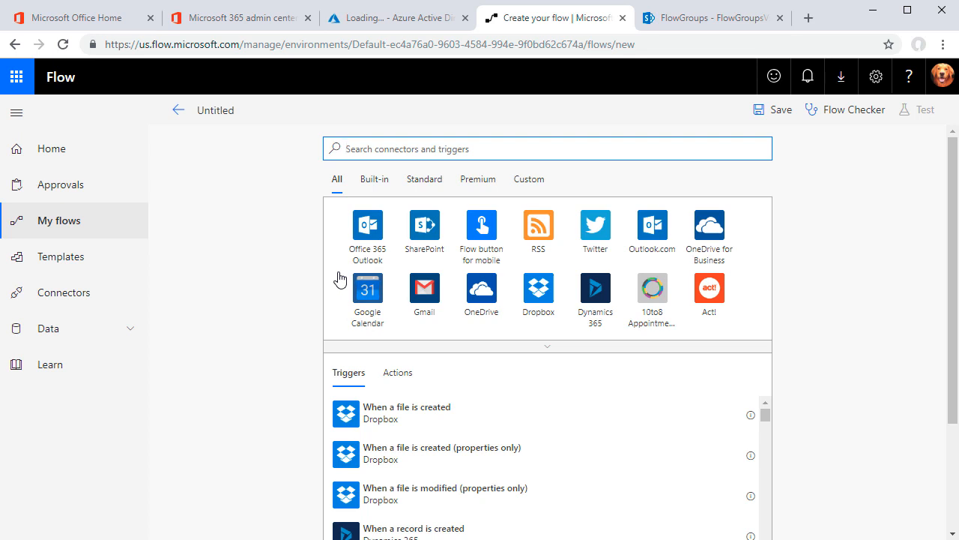
{"action": "type", "text": "bu"}
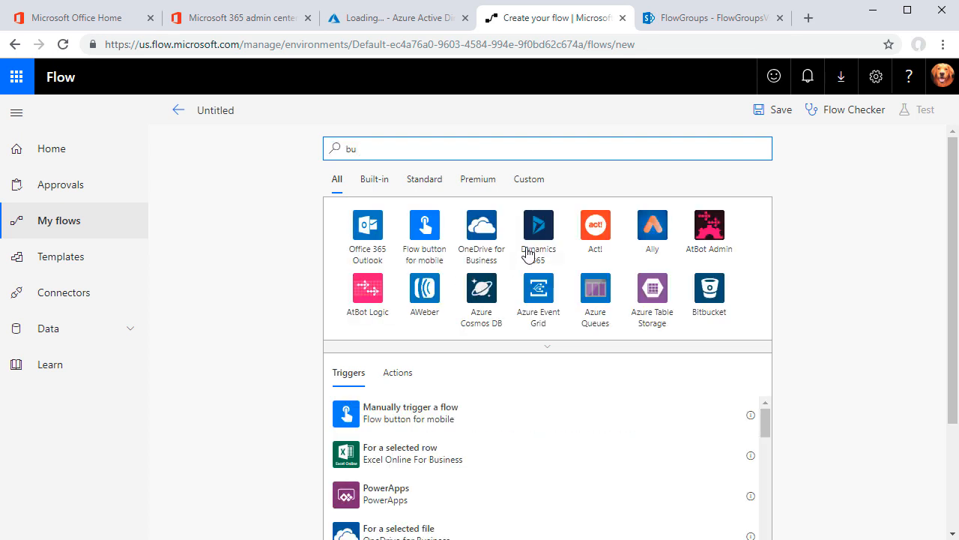
{"action": "left_click", "coordinate": [411, 236]}
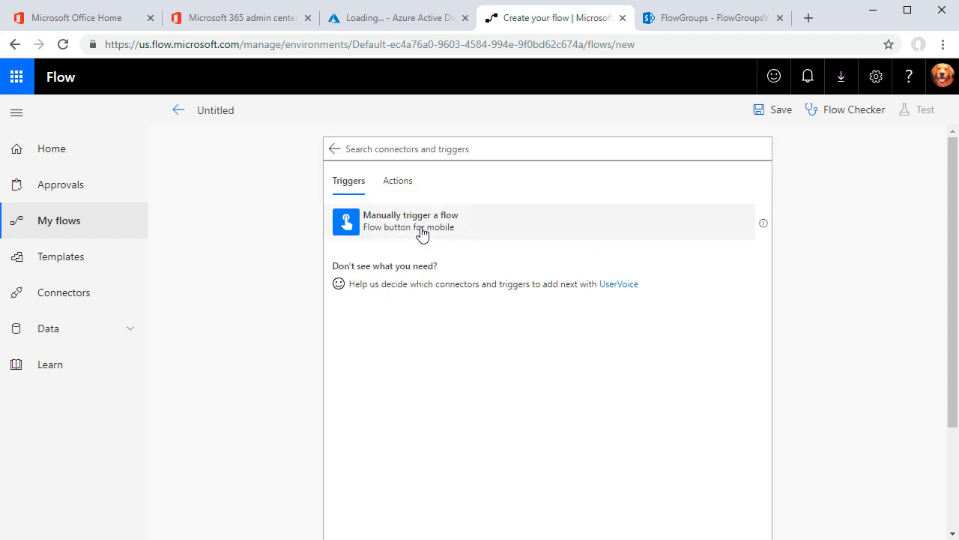
{"action": "left_click", "coordinate": [423, 234]}
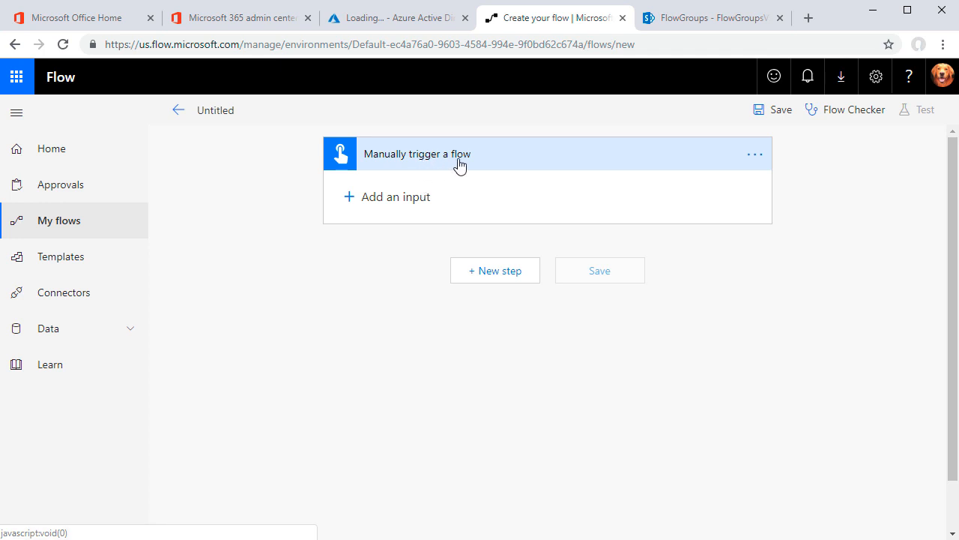
Add the Get Me action from the Microsoft Flow Graph Connector after the manual trigger
{"action": "left_click", "coordinate": [493, 273]}
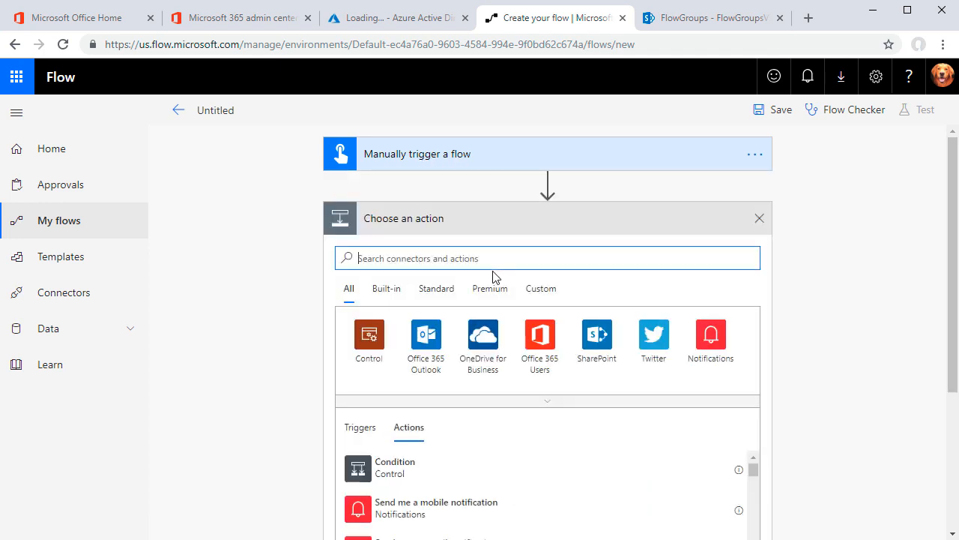
{"action": "type", "text": "graph"}
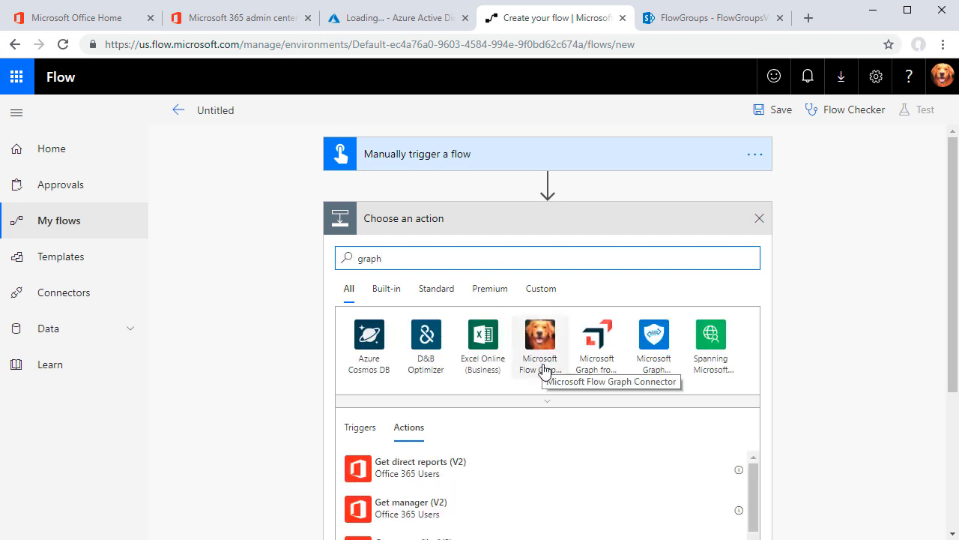
{"action": "left_click", "coordinate": [542, 359]}
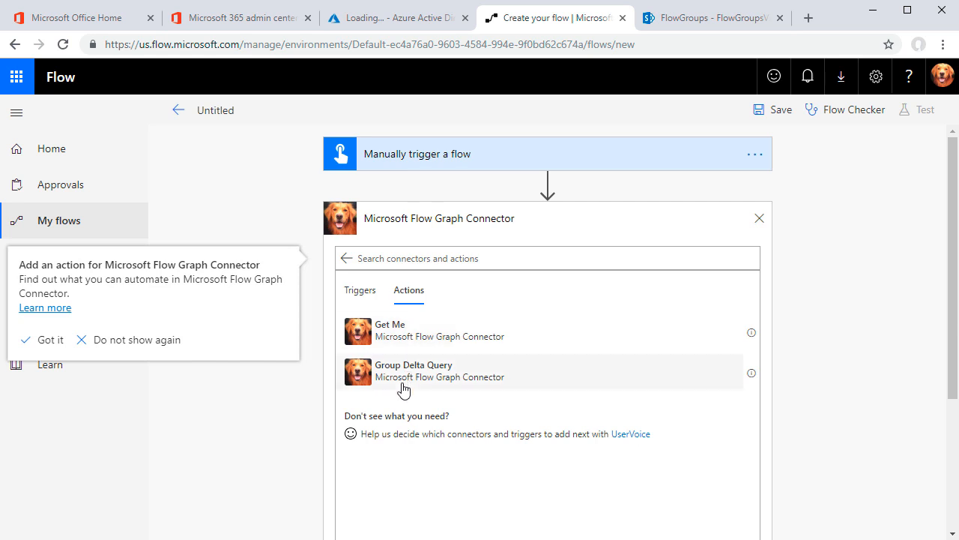
{"action": "left_click", "coordinate": [400, 338]}
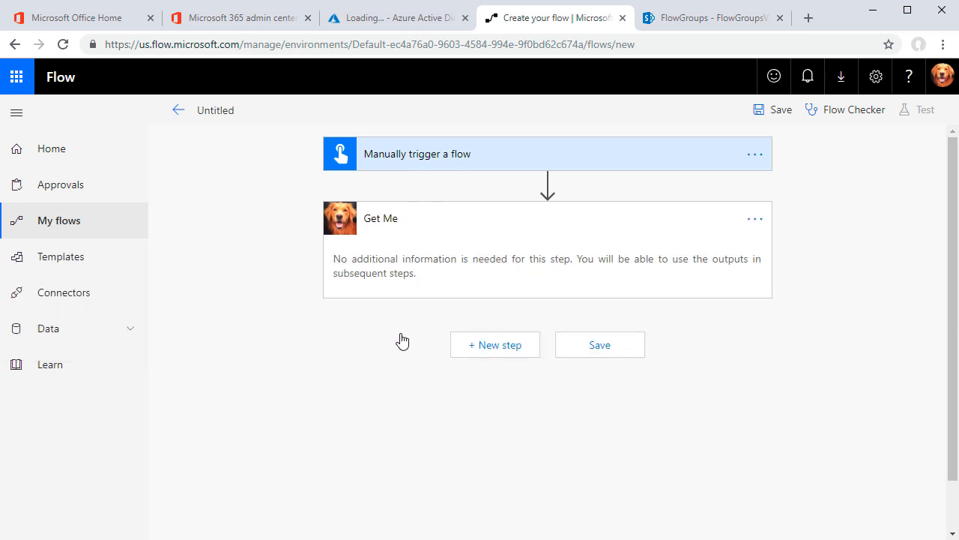
Add the connector's Group Delta Query action after Get Me and select the {{group-id}} placeholder in its $filter value
{"action": "left_click", "coordinate": [480, 342]}
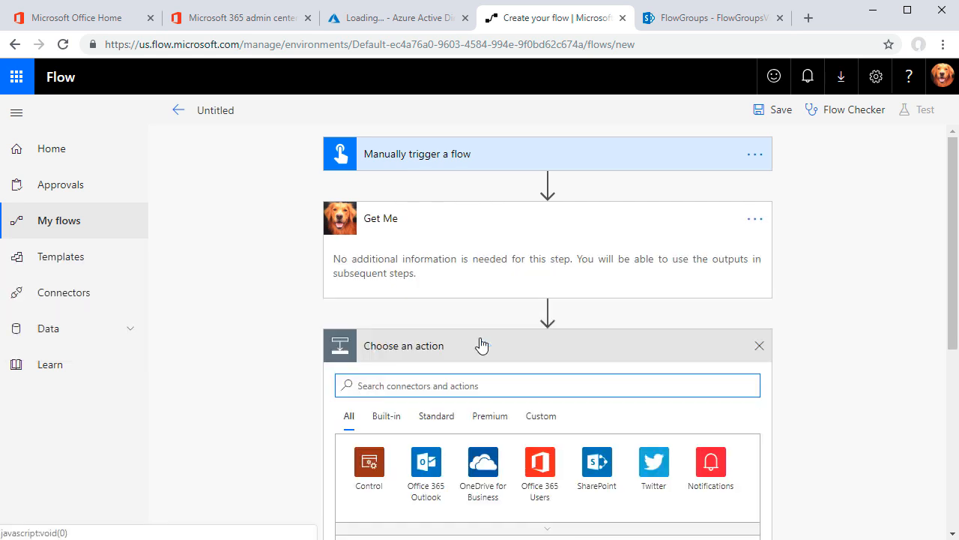
{"action": "type", "text": "graph"}
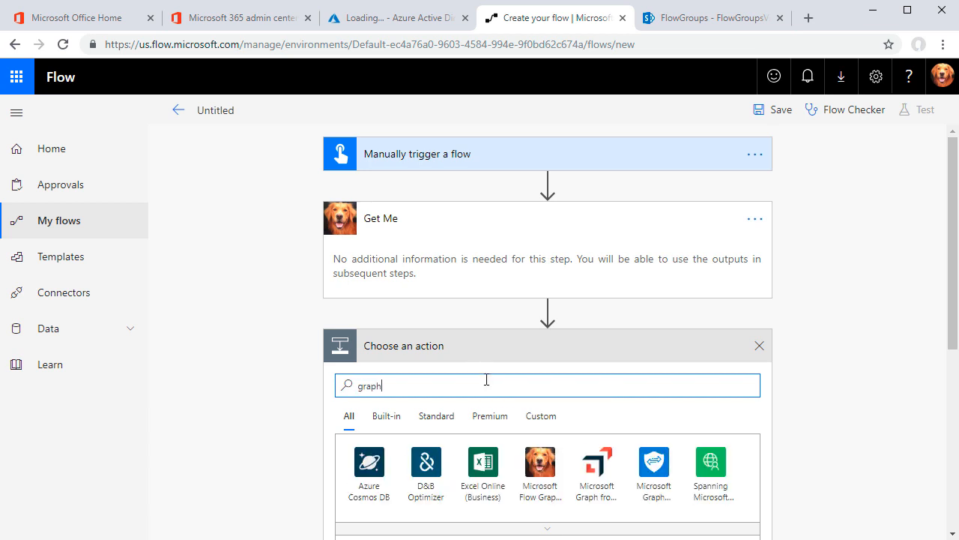
{"action": "left_click", "coordinate": [541, 479]}
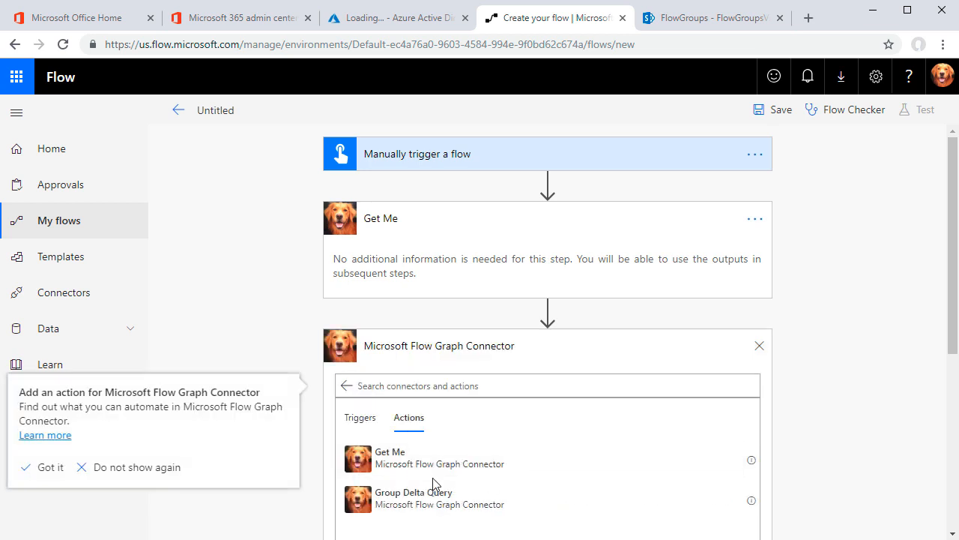
{"action": "left_click", "coordinate": [405, 510]}
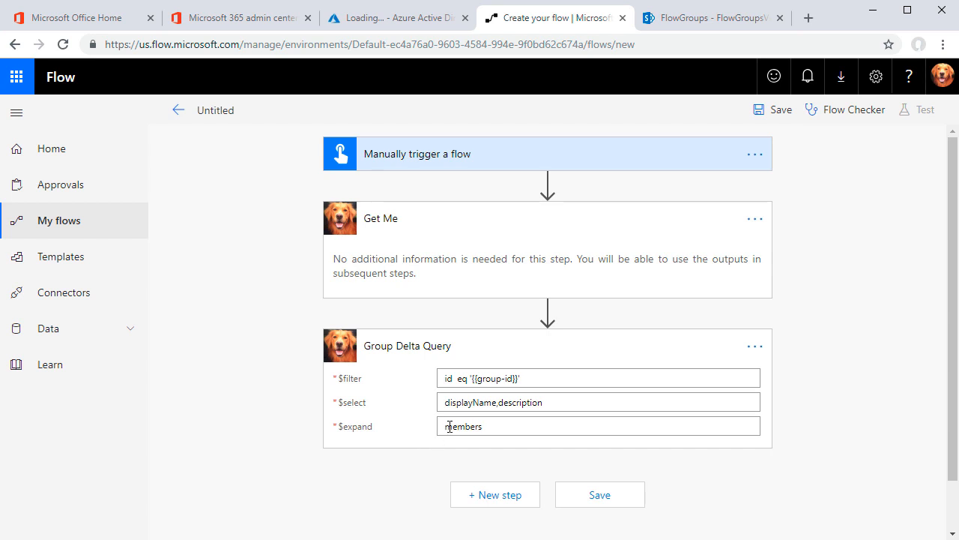
{"action": "left_click_drag", "start_coordinate": [474, 378], "coordinate": [524, 382]}
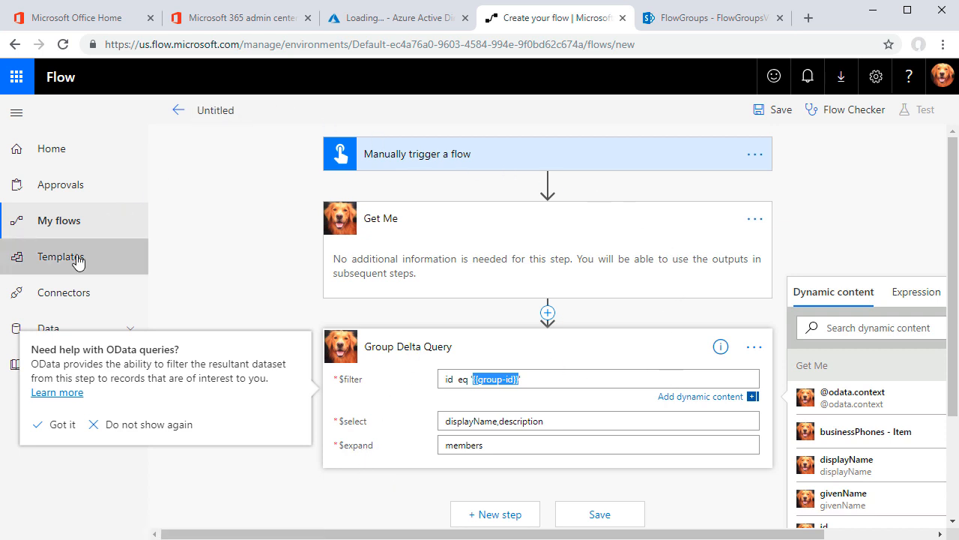
Leave the unsaved flow and open the GroupDeltaQuery action's definition in the Microsoft Flow Graph Connector for editing
{"action": "left_click", "coordinate": [66, 297]}
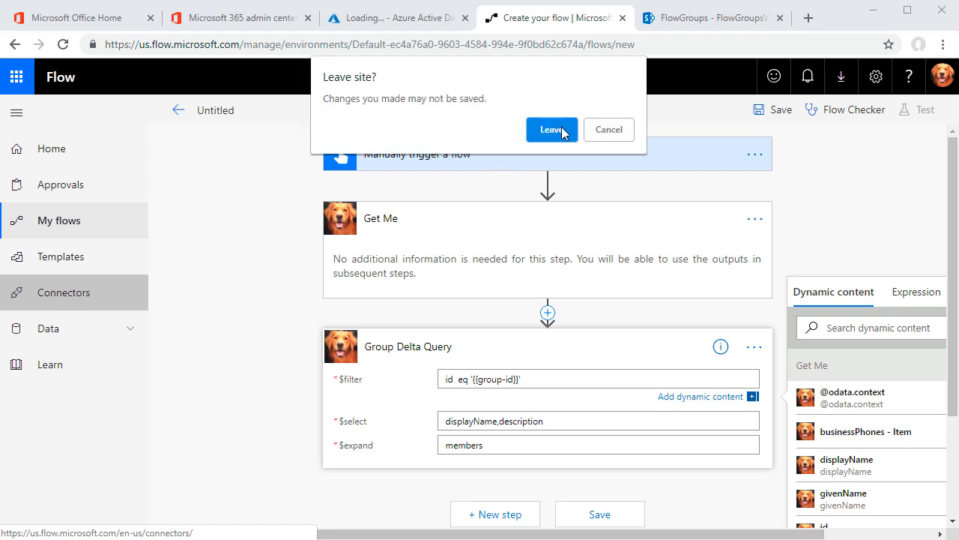
{"action": "left_click", "coordinate": [559, 127]}
{"action": "left_click", "coordinate": [84, 327]}
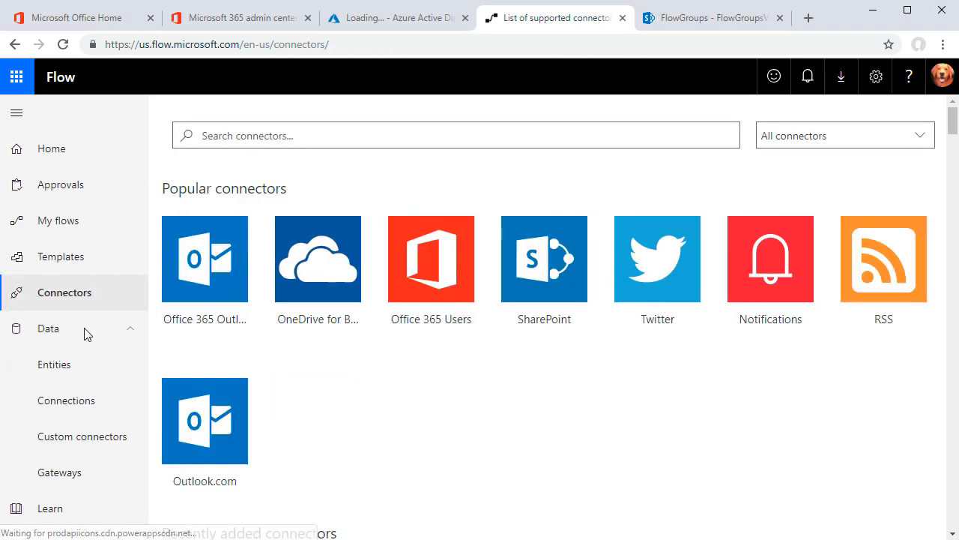
{"action": "left_click", "coordinate": [91, 442]}
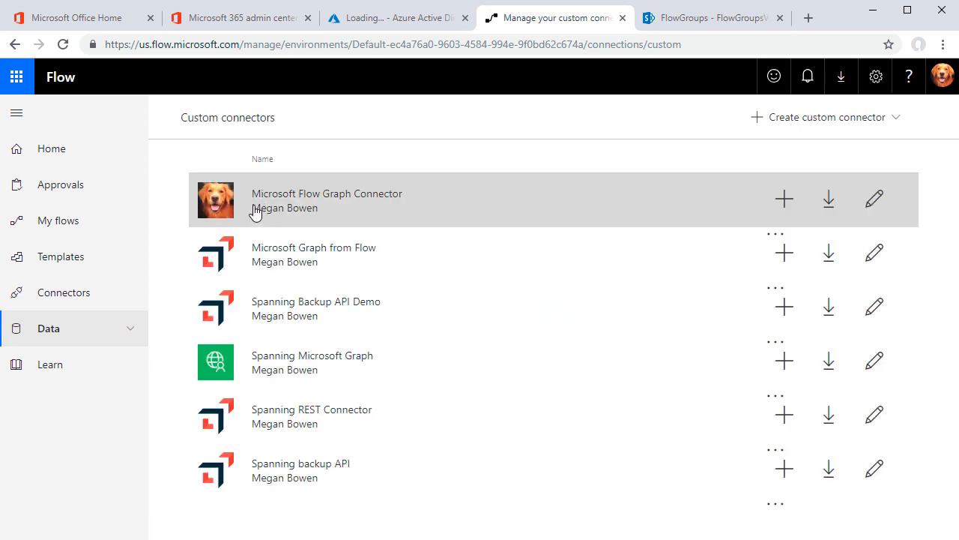
{"action": "left_click", "coordinate": [873, 201]}
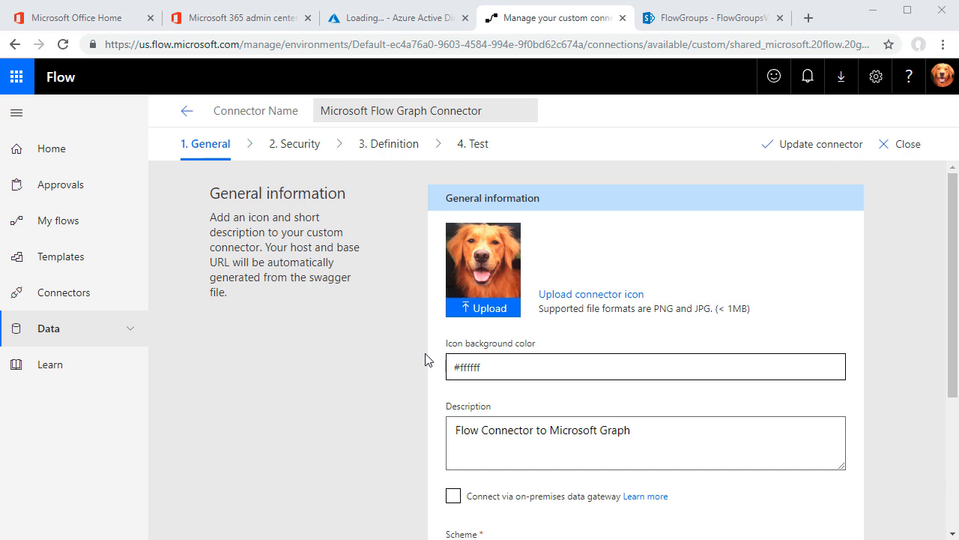
{"action": "left_click", "coordinate": [386, 150]}
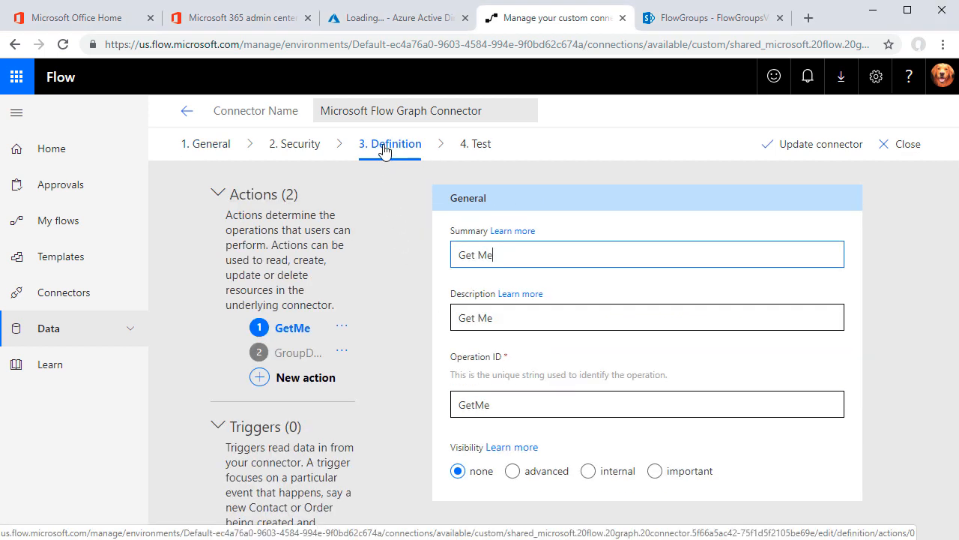
{"action": "left_click", "coordinate": [303, 361]}
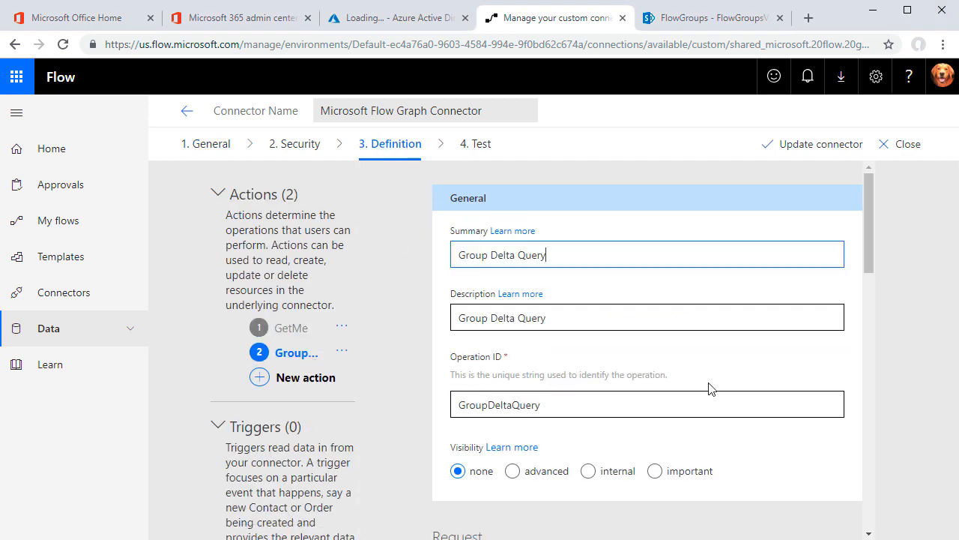
Copy the path /beta/groups/delta/ from the GroupDeltaQuery action's request URL
{"action": "scroll", "coordinate": [733, 387], "scroll_direction": "down", "scroll_amount": 4}
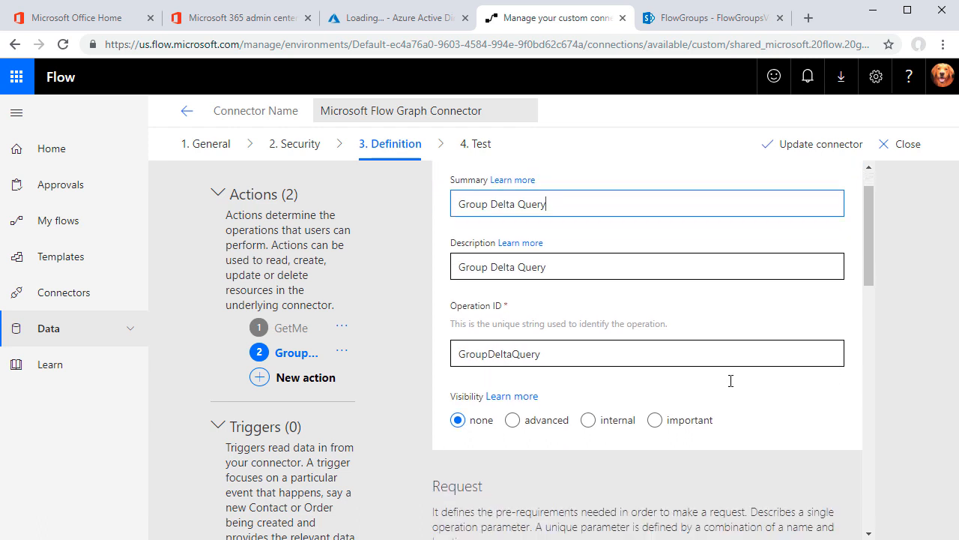
{"action": "scroll", "coordinate": [732, 388], "scroll_direction": "down", "scroll_amount": 3}
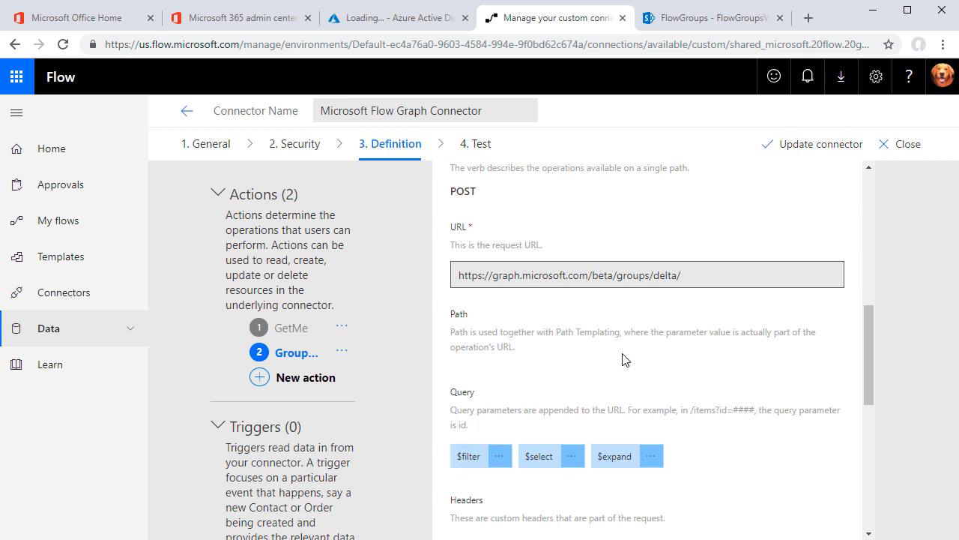
{"action": "scroll", "coordinate": [625, 360], "scroll_direction": "up", "scroll_amount": 3}
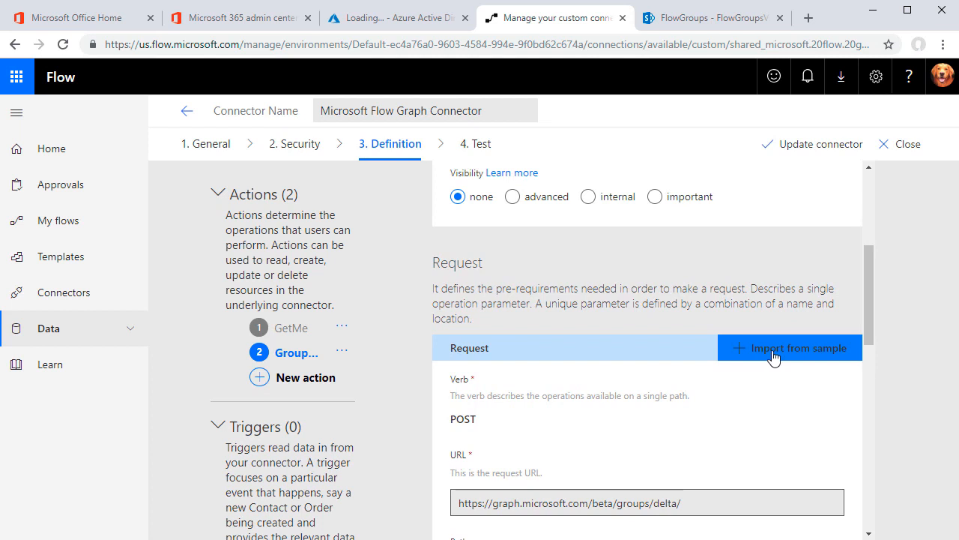
{"action": "left_click", "coordinate": [772, 364]}
{"action": "left_click", "coordinate": [608, 198]}
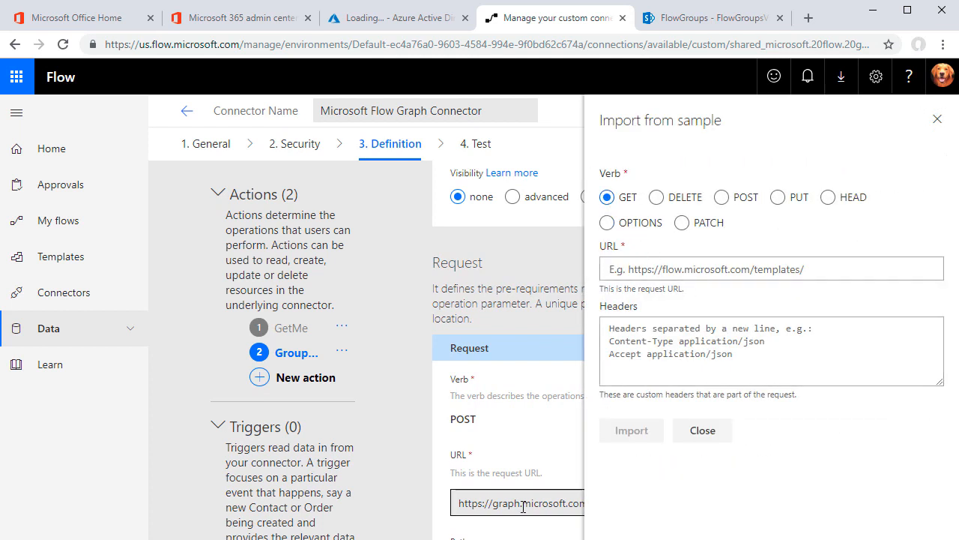
{"action": "left_click", "coordinate": [469, 503]}
{"action": "left_click_drag", "start_coordinate": [588, 506], "coordinate": [705, 508]}
{"action": "key", "text": "ctrl+c"}
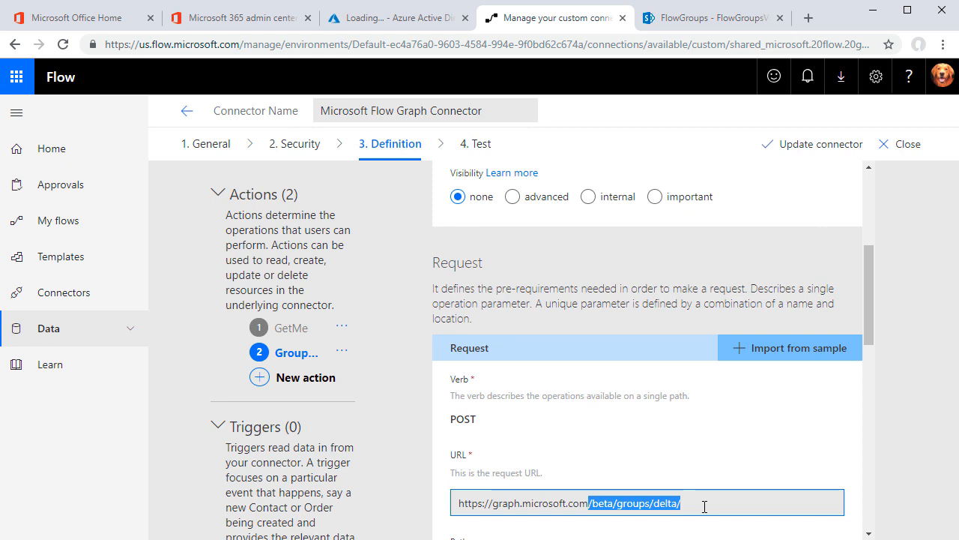
Start a request import from sample with the GET verb and the URL /beta/groups/delta/
{"action": "left_click", "coordinate": [748, 361]}
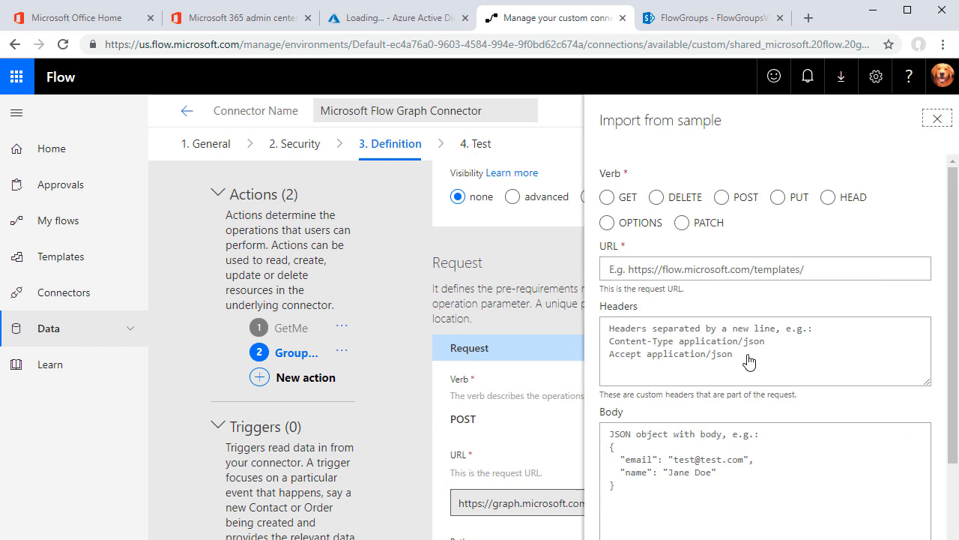
{"action": "left_click", "coordinate": [607, 197]}
{"action": "left_click", "coordinate": [629, 269]}
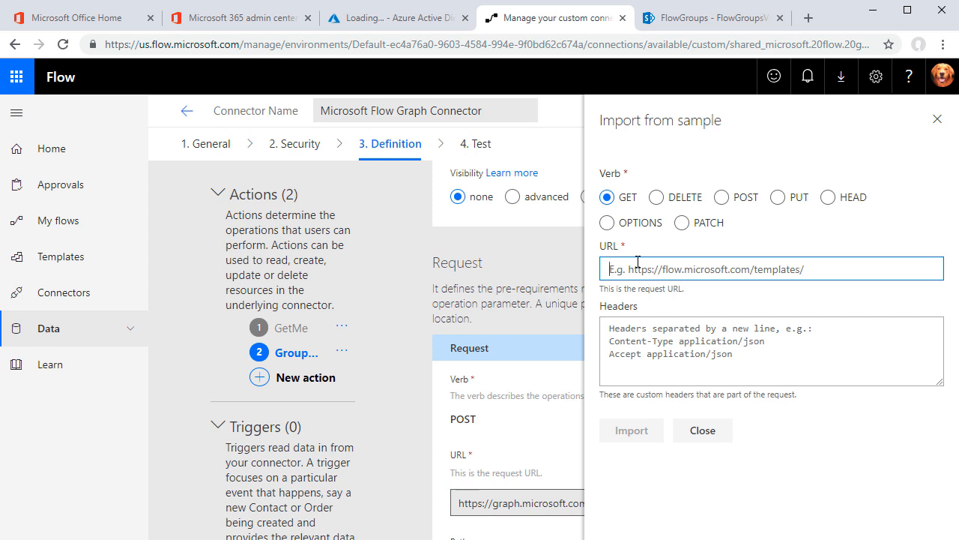
{"action": "key", "text": "ctrl+v"}
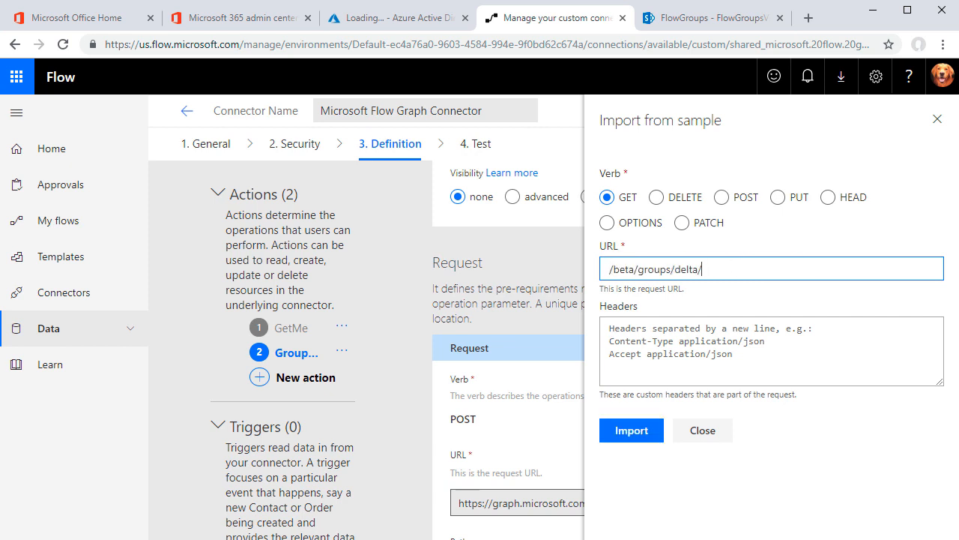
Append the query string beginning ?$filter=id eq {group-id}&$select=displayName,description to the sample request URL
{"action": "key", "text": "alt+Tab"}
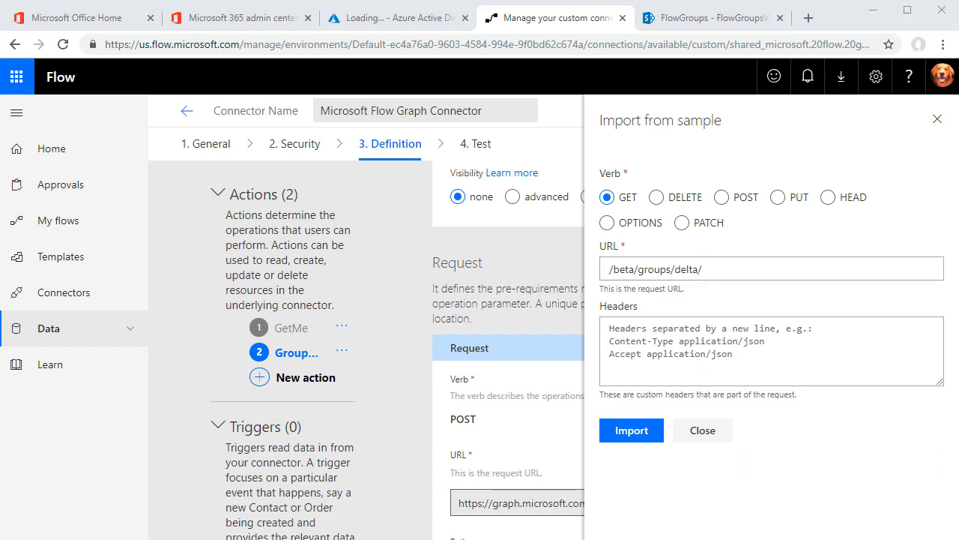
{"action": "left_click", "coordinate": [722, 270]}
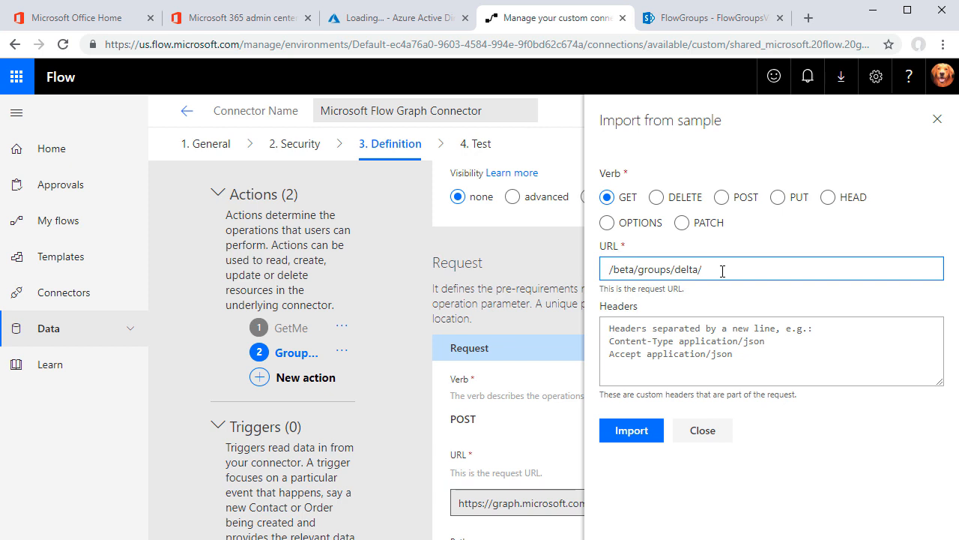
{"action": "key", "text": "ctrl+v"}
Complete the sample URL's query string with &$expand=members&$skiptoken=&$deltaToken= and import the request sample
{"action": "key", "text": "Home"}
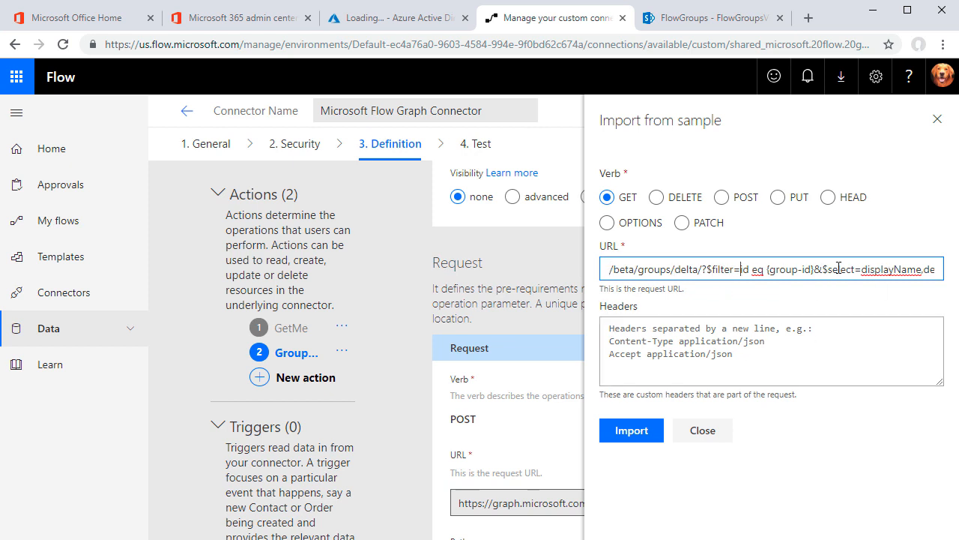
{"action": "key", "text": "Right"}
{"action": "key", "text": "Right"}
{"action": "key", "text": "Right"}
{"action": "key", "text": "Right"}
{"action": "key", "text": "Right"}
{"action": "key", "text": "Right"}
{"action": "key", "text": "Right"}
{"action": "key", "text": "Right"}
{"action": "key", "text": "Right"}
{"action": "key", "text": "Right"}
{"action": "key", "text": "Right"}
{"action": "key", "text": "Right"}
{"action": "key", "text": "Right"}
{"action": "key", "text": "Right"}
{"action": "key", "text": "Right"}
{"action": "key", "text": "Right"}
{"action": "key", "text": "Right"}
{"action": "key", "text": "Right"}
{"action": "key", "text": "Right"}
{"action": "key", "text": "Right"}
{"action": "key", "text": "Right"}
{"action": "key", "text": "Right"}
{"action": "key", "text": "Right"}
{"action": "key", "text": "Right"}
{"action": "key", "text": "Right"}
{"action": "key", "text": "Right"}
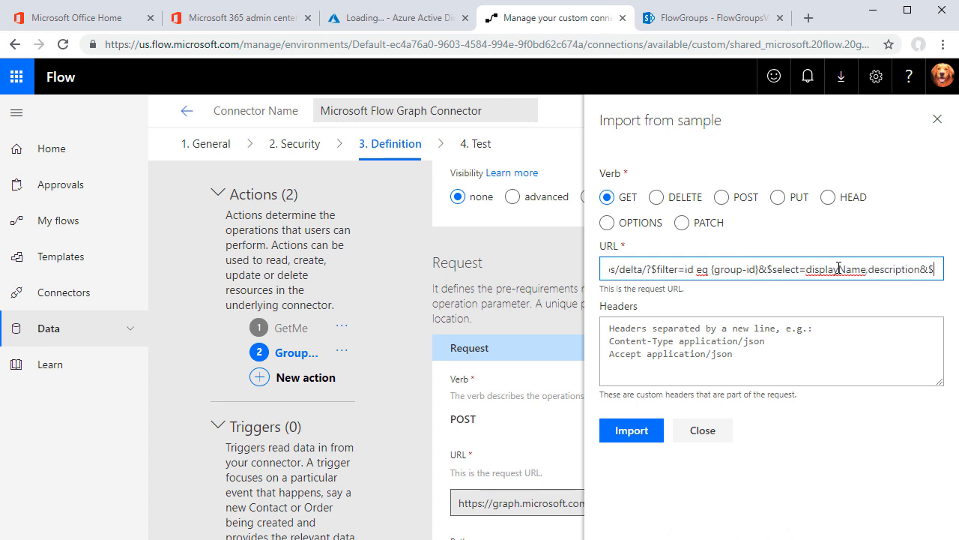
{"action": "key", "text": "Right"}
{"action": "key", "text": "Right"}
{"action": "key", "text": "Right"}
{"action": "key", "text": "Right"}
{"action": "key", "text": "Right"}
{"action": "key", "text": "Right"}
{"action": "key", "text": "Right"}
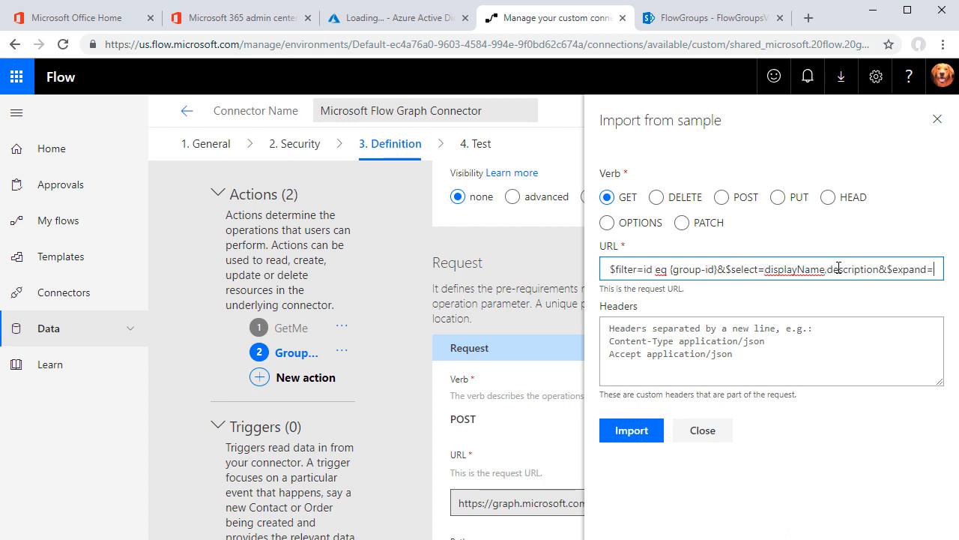
{"action": "key", "text": "Right"}
{"action": "key", "text": "Right"}
{"action": "key", "text": "Right"}
{"action": "key", "text": "Right"}
{"action": "key", "text": "Right"}
{"action": "key", "text": "Right"}
{"action": "key", "text": "Right"}
{"action": "key", "text": "Right"}
{"action": "key", "text": "Right"}
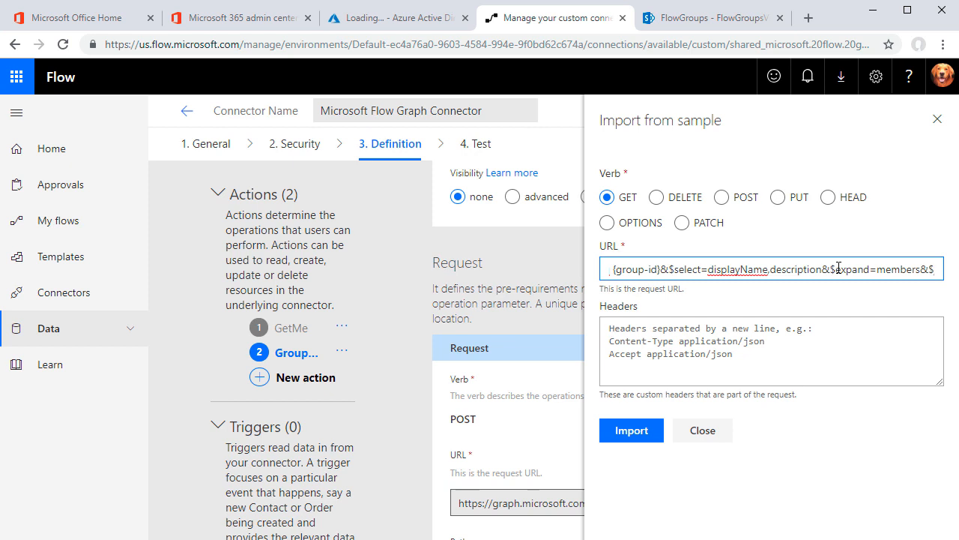
{"action": "key", "text": "End"}
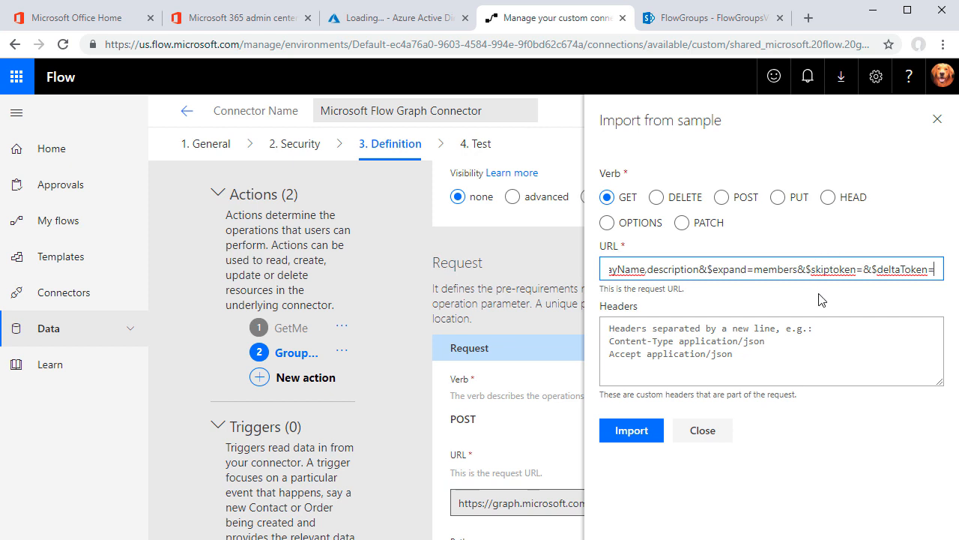
{"action": "left_click", "coordinate": [634, 435]}
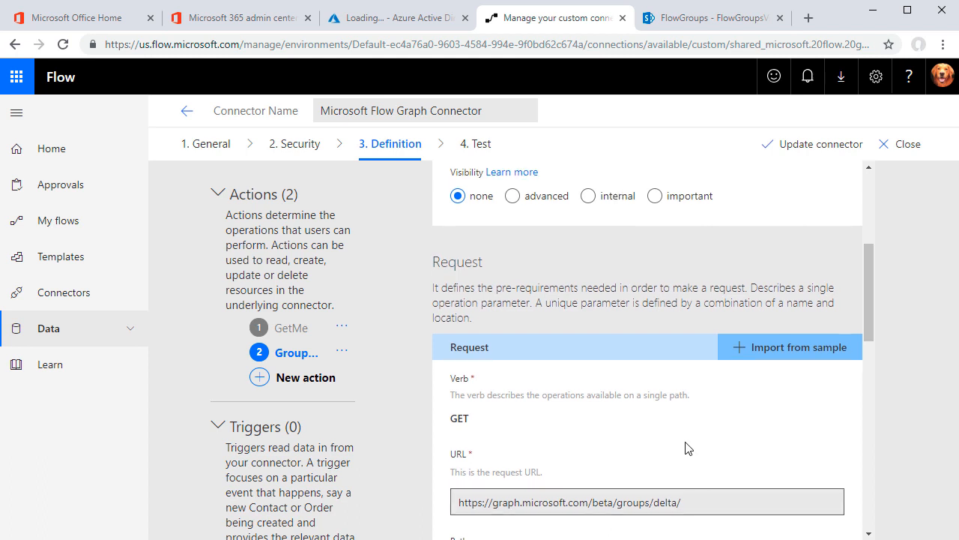
Add a default response to GroupDeltaQuery by importing the copied JSON sample as its body
{"action": "scroll", "coordinate": [685, 445], "scroll_direction": "down", "scroll_amount": 4}
{"action": "scroll", "coordinate": [685, 448], "scroll_direction": "down", "scroll_amount": 1}
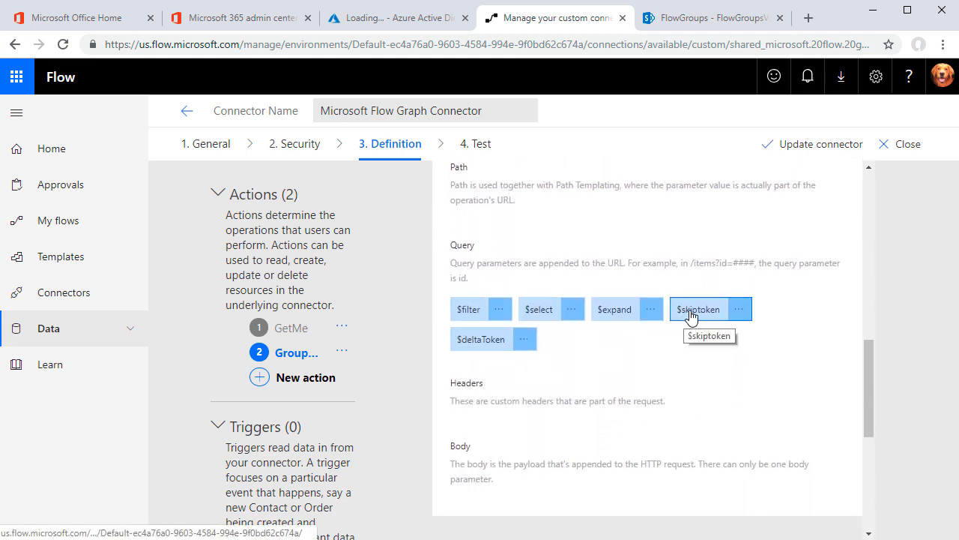
{"action": "scroll", "coordinate": [691, 316], "scroll_direction": "down", "scroll_amount": 4}
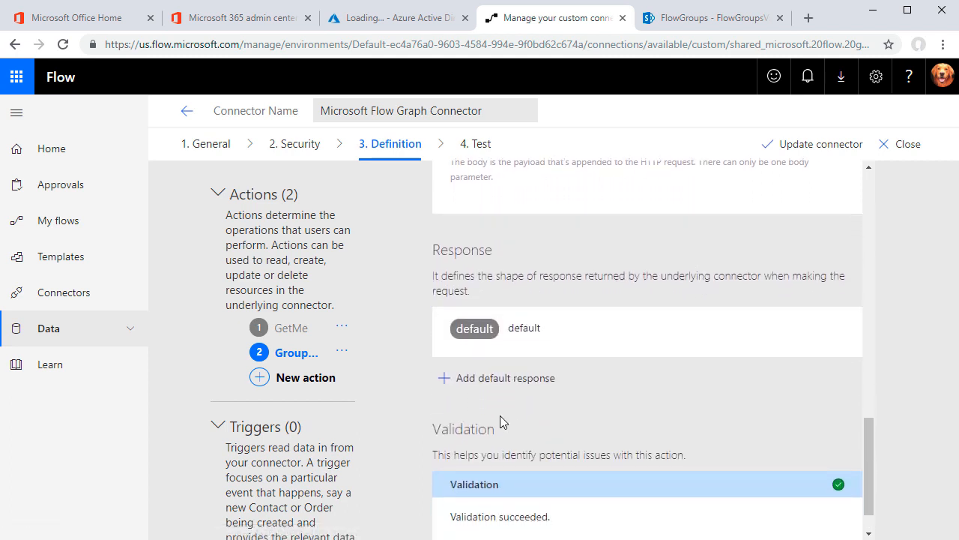
{"action": "left_click", "coordinate": [474, 386]}
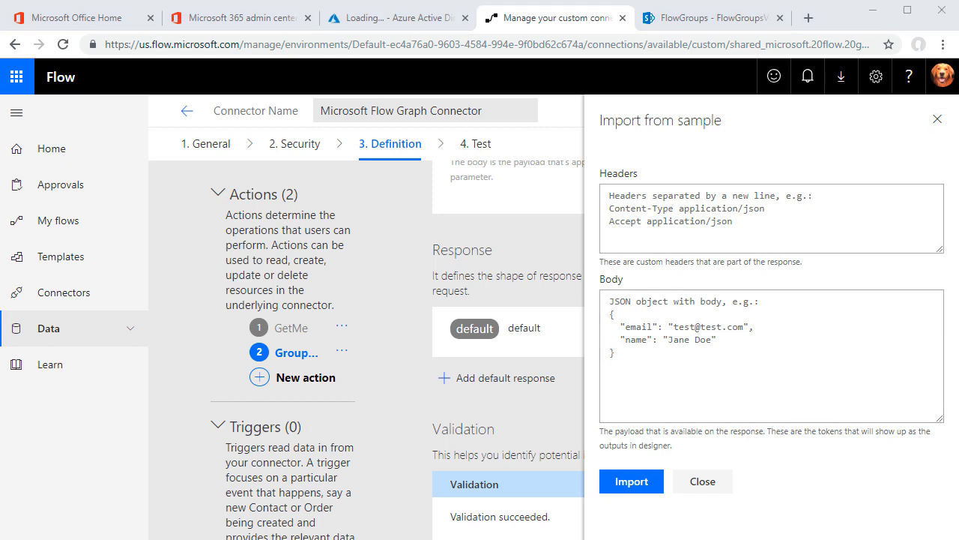
{"action": "left_click", "coordinate": [752, 344]}
{"action": "key", "text": "ctrl+v"}
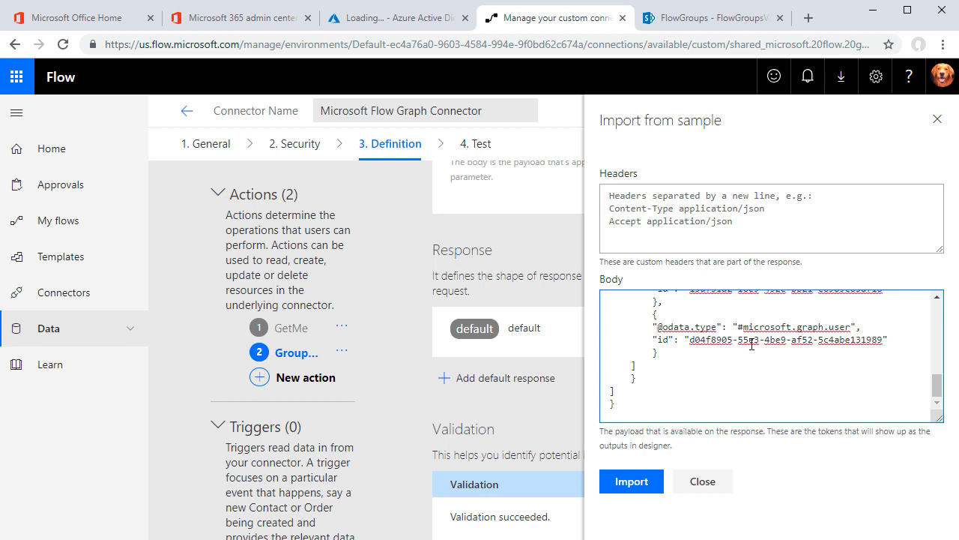
{"action": "scroll", "coordinate": [752, 344], "scroll_direction": "up", "scroll_amount": 5}
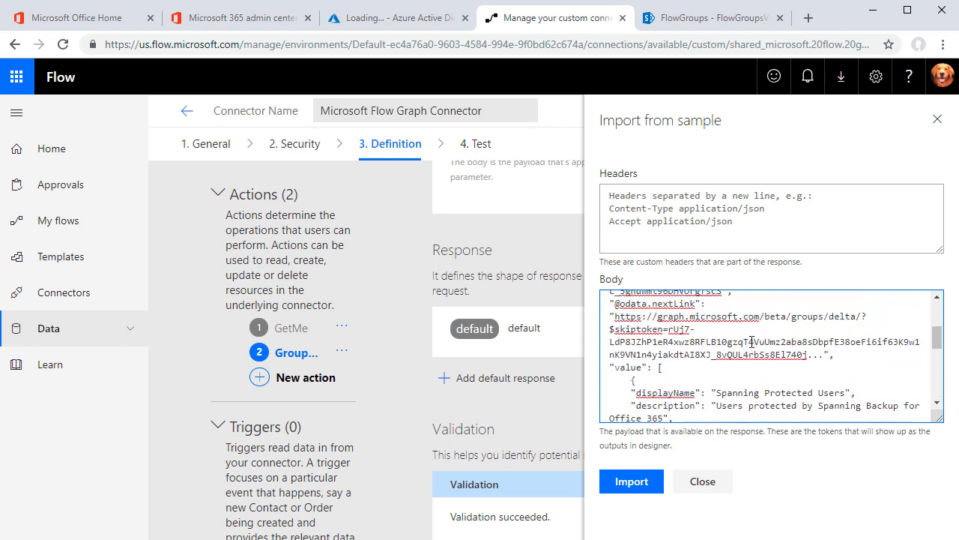
{"action": "scroll", "coordinate": [752, 342], "scroll_direction": "up", "scroll_amount": 3}
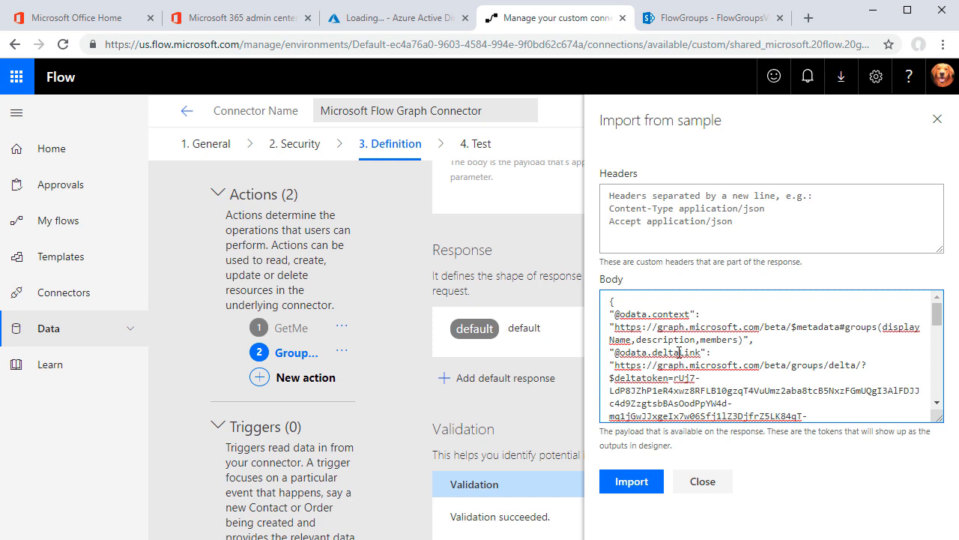
{"action": "scroll", "coordinate": [679, 352], "scroll_direction": "down", "scroll_amount": 3}
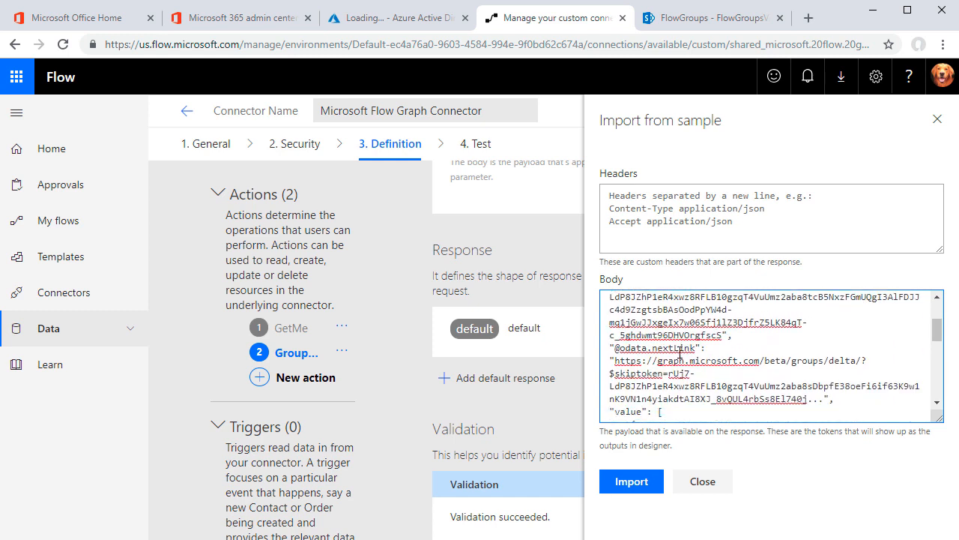
{"action": "left_click", "coordinate": [631, 481]}
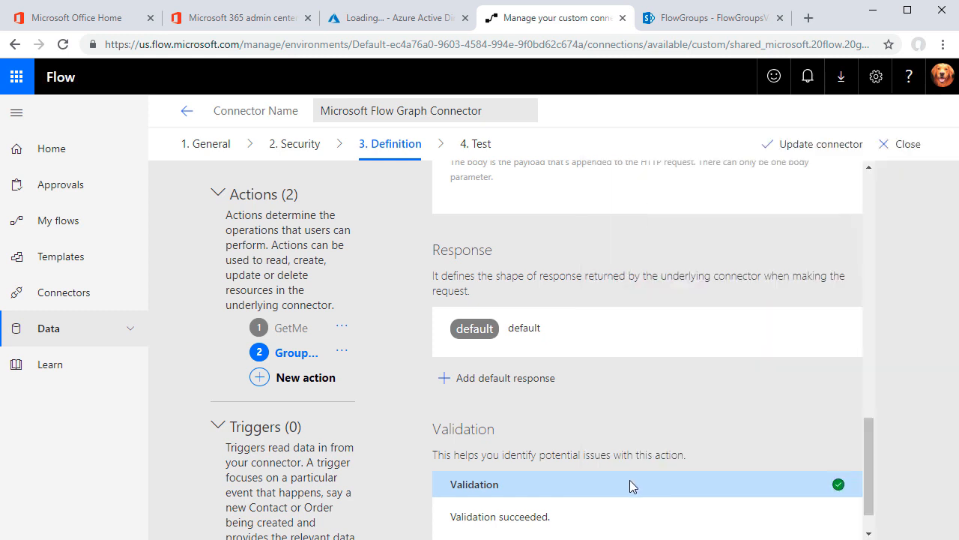
Update the connector and select the GroupDeltaQuery operation for testing
{"action": "left_click", "coordinate": [780, 145]}
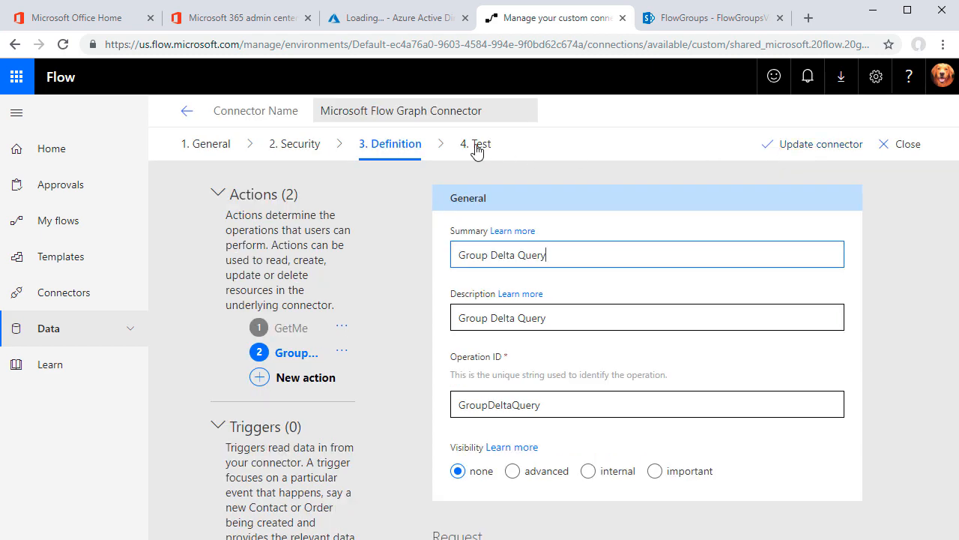
{"action": "left_click", "coordinate": [477, 146]}
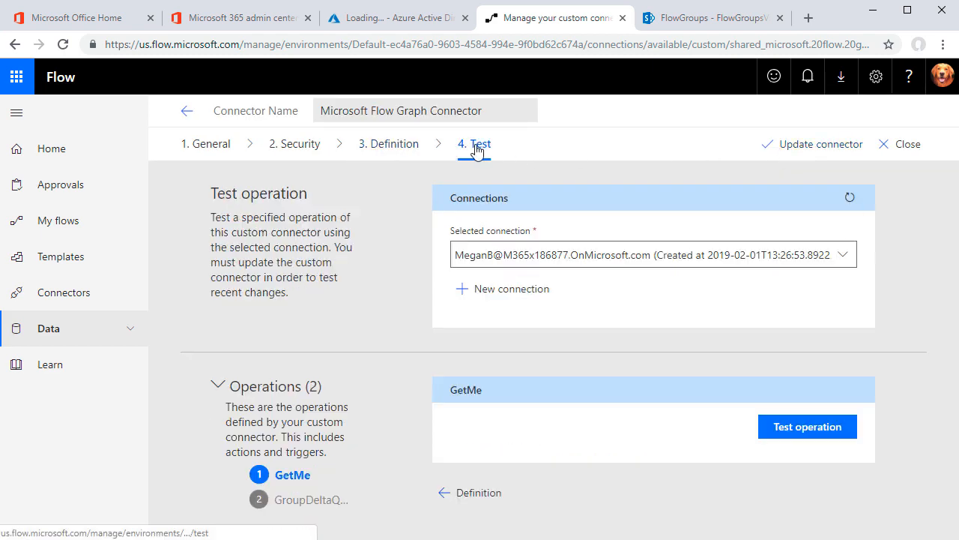
{"action": "left_click", "coordinate": [311, 500]}
{"action": "scroll", "coordinate": [670, 416], "scroll_direction": "down", "scroll_amount": 3}
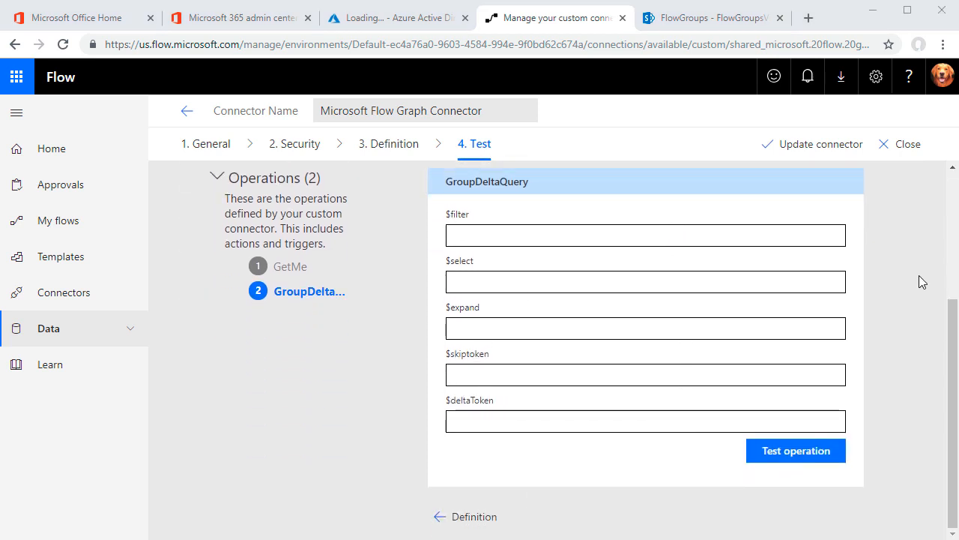
Set the $filter test parameter to id eq 'd3dd0158-a239-4417-bd75-150a16bfdc99', with the group ID in single quotes
{"action": "left_click", "coordinate": [466, 235]}
{"action": "type", "text": "id eq d3dd0158-a239-4417-bd75-150a16bfdc99"}
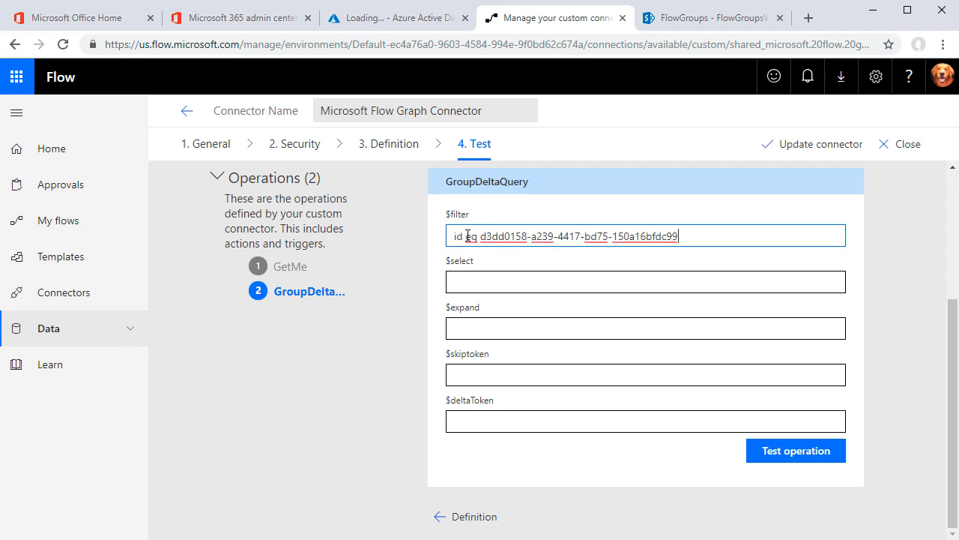
{"action": "type", "text": "'"}
{"action": "key", "text": "Home"}
{"action": "type", "text": "'"}
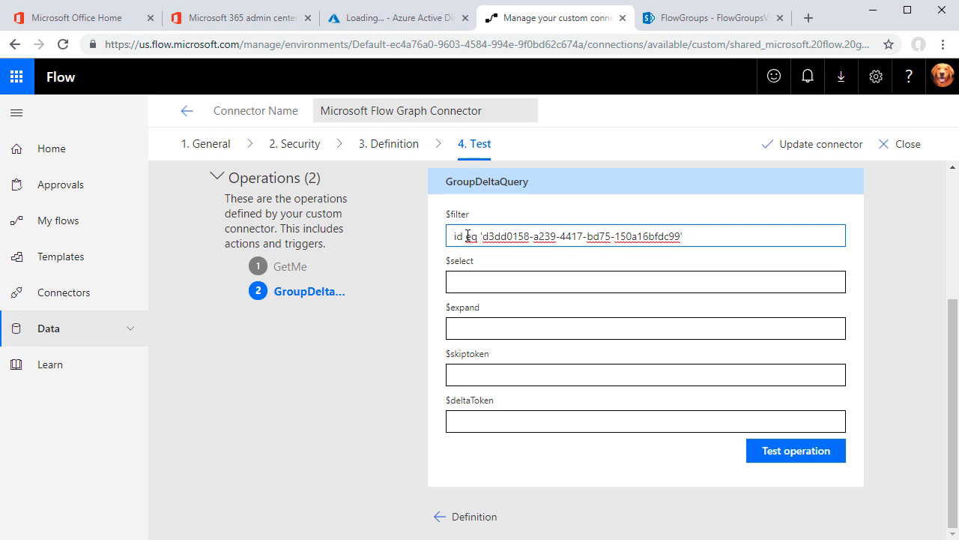
Set $select to displayName,description and $expand to members, and run the GroupDeltaQuery test
{"action": "left_click", "coordinate": [471, 283]}
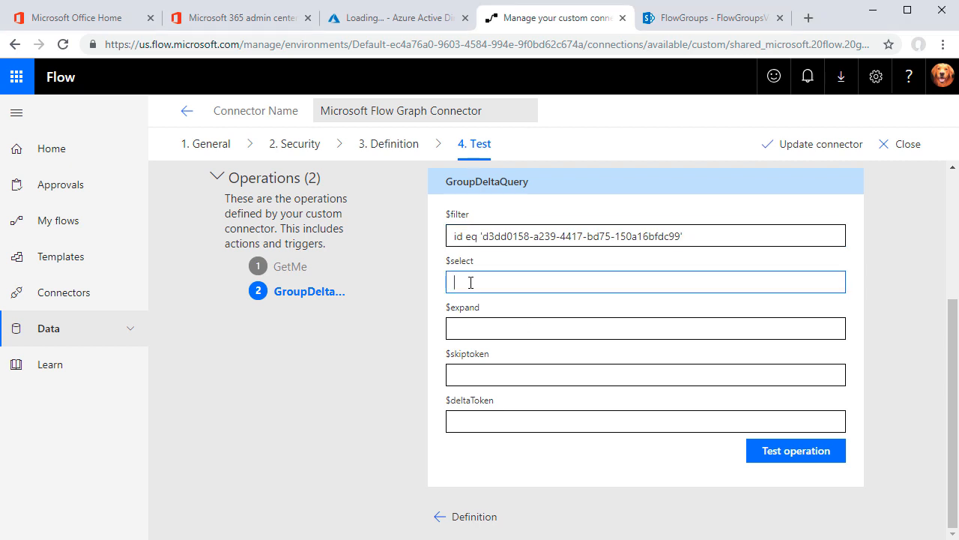
{"action": "type", "text": "displayName,description"}
{"action": "left_click", "coordinate": [471, 328]}
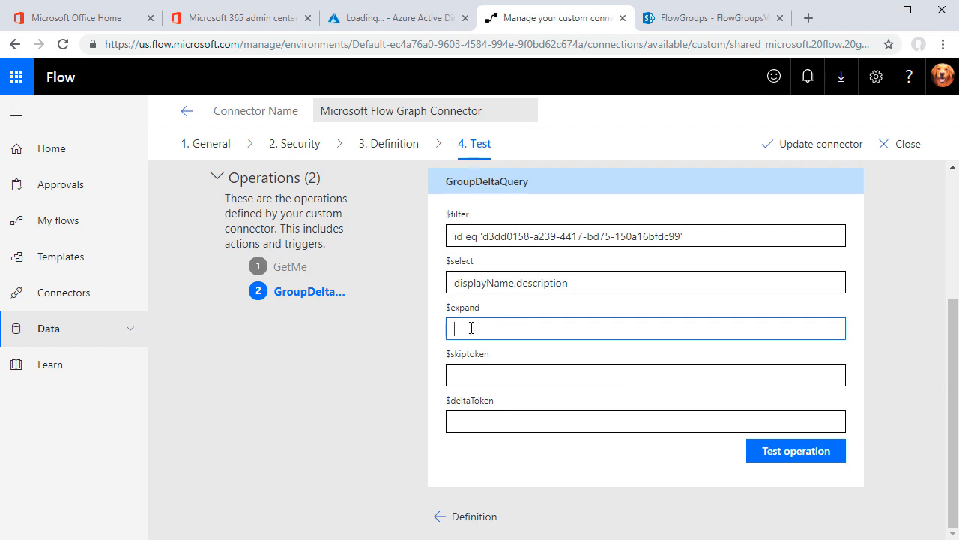
{"action": "type", "text": "members"}
{"action": "left_click", "coordinate": [777, 453]}
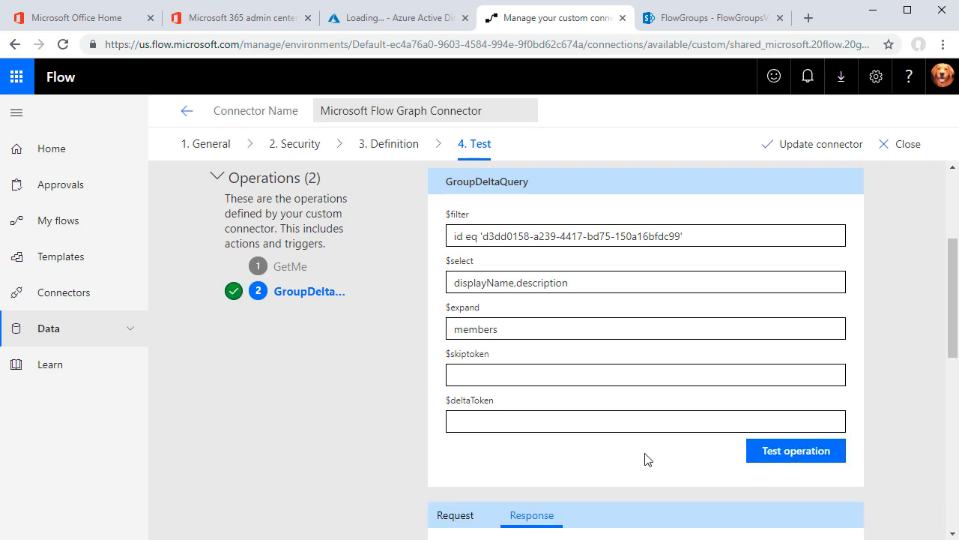
Review the GroupDeltaQuery test response body and update the custom connector again
{"action": "scroll", "coordinate": [649, 459], "scroll_direction": "down", "scroll_amount": 4}
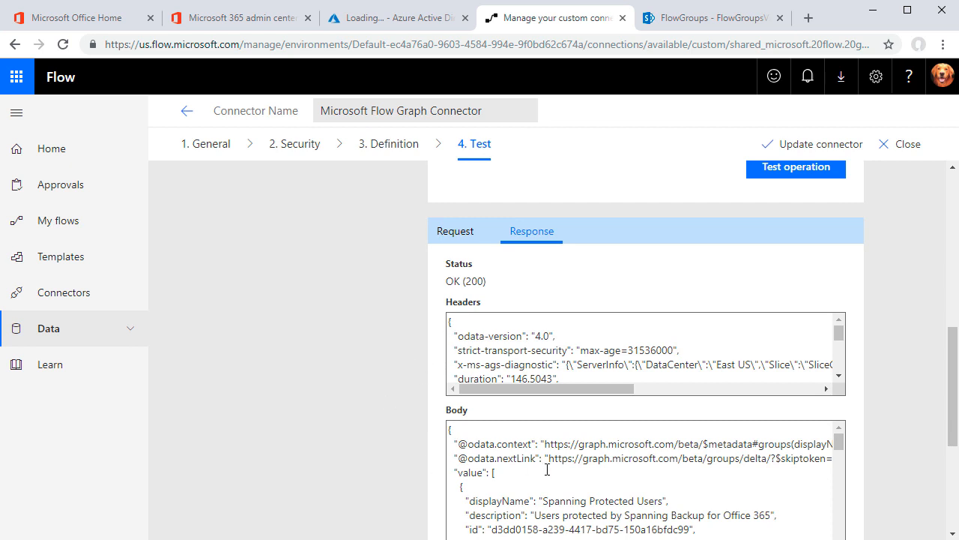
{"action": "scroll", "coordinate": [547, 470], "scroll_direction": "down", "scroll_amount": 2}
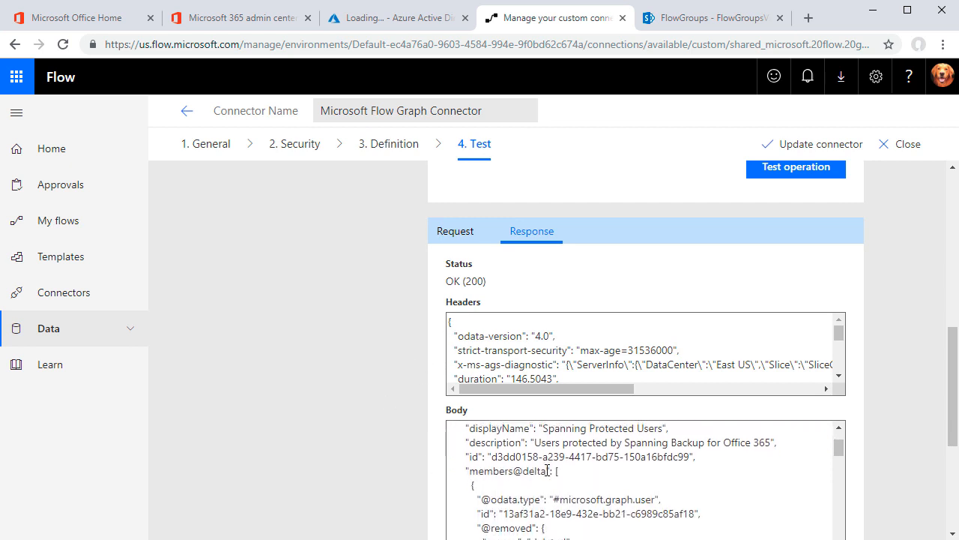
{"action": "scroll", "coordinate": [549, 471], "scroll_direction": "up", "scroll_amount": 2}
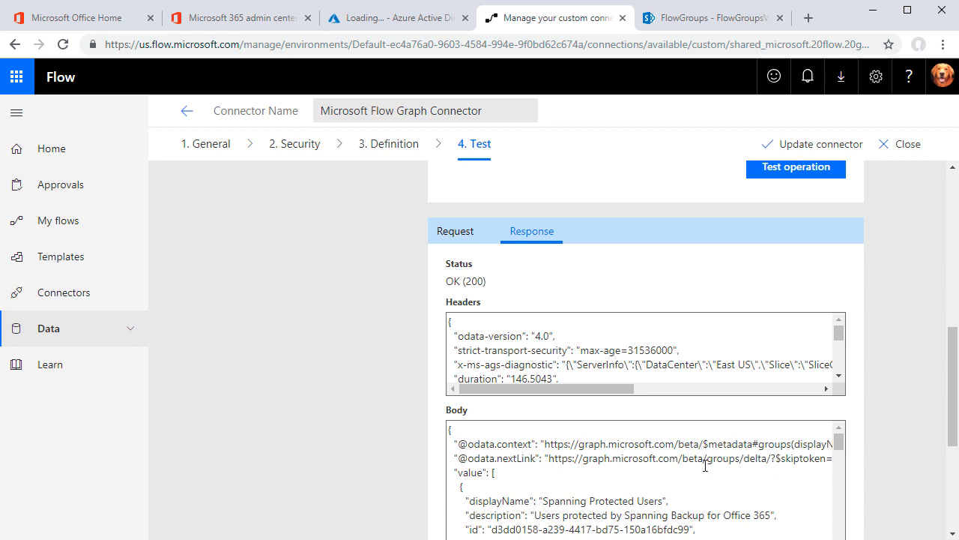
{"action": "scroll", "coordinate": [948, 397], "scroll_direction": "down", "scroll_amount": 1}
{"action": "scroll", "coordinate": [948, 397], "scroll_direction": "down", "scroll_amount": 2}
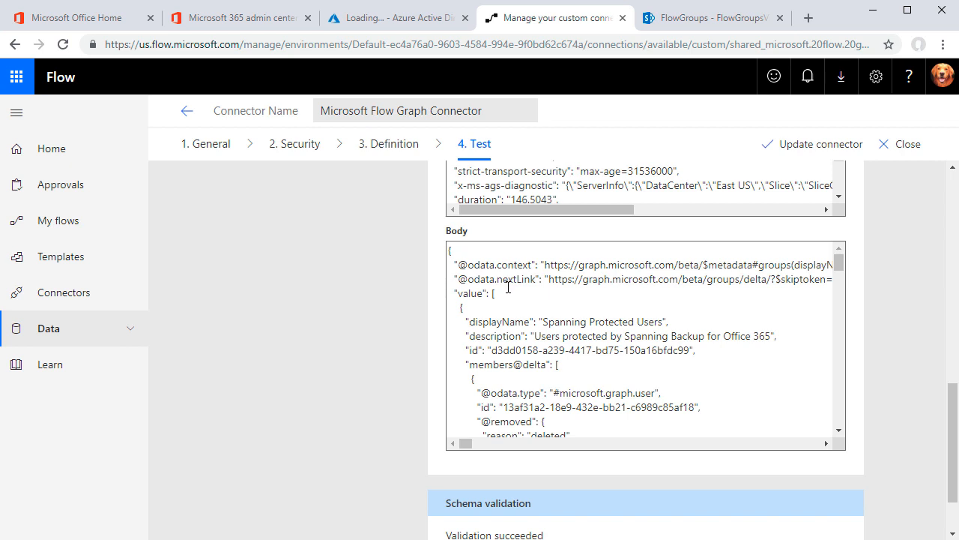
{"action": "left_click", "coordinate": [802, 152]}
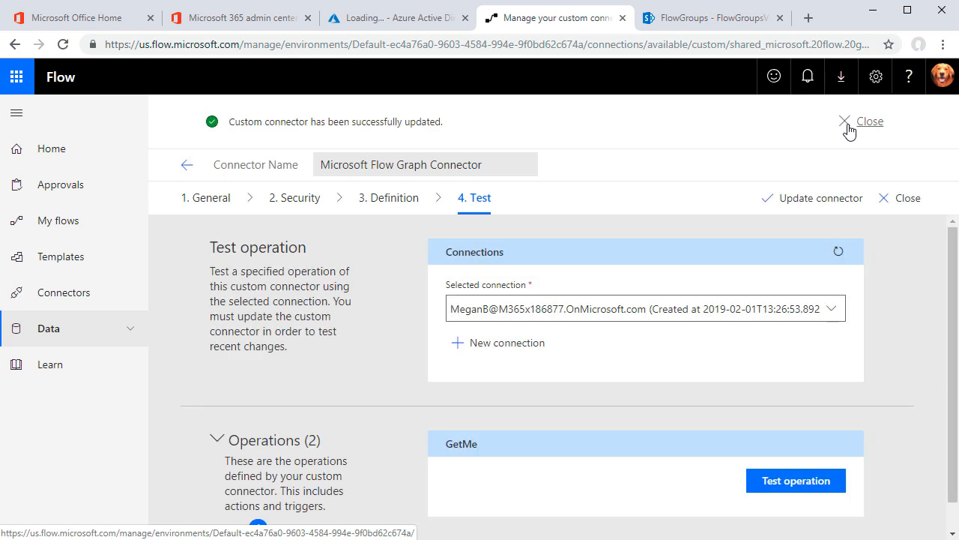
{"action": "left_click", "coordinate": [847, 126]}
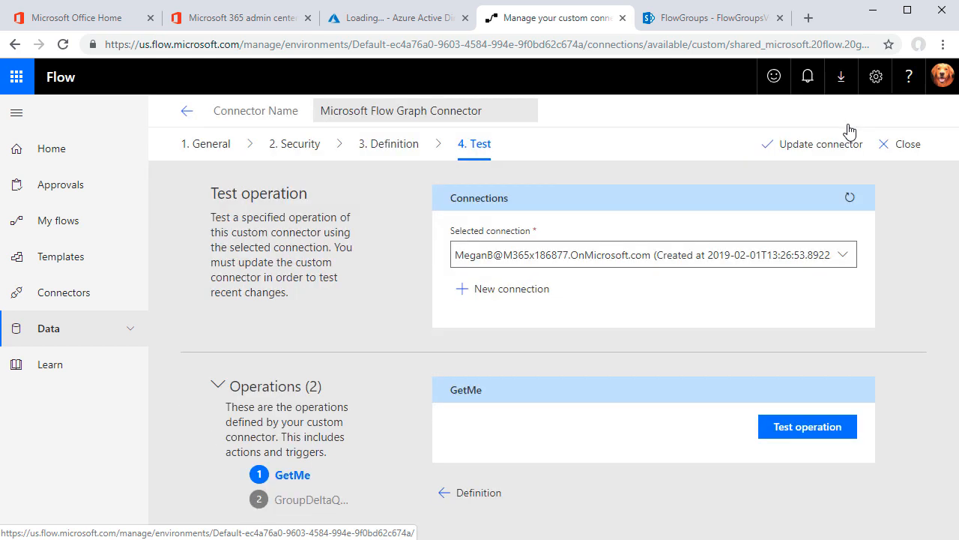
Create a new flow from blank that uses the Manually trigger a flow trigger
{"action": "left_click", "coordinate": [62, 164]}
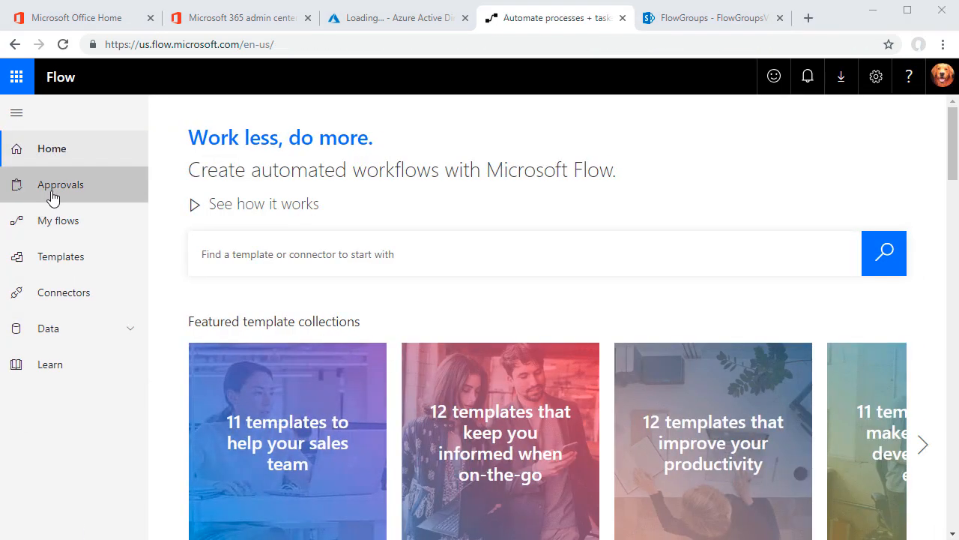
{"action": "left_click", "coordinate": [57, 221]}
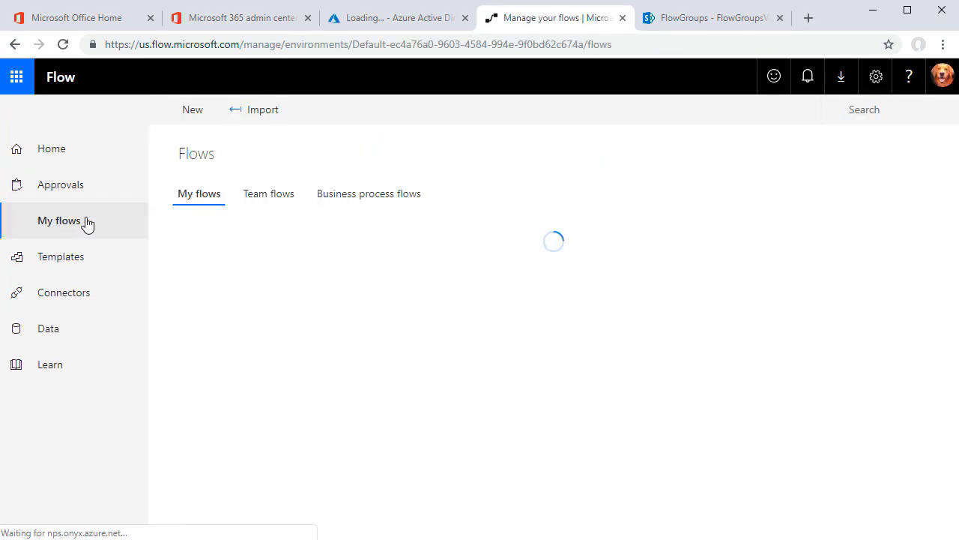
{"action": "left_click", "coordinate": [194, 112]}
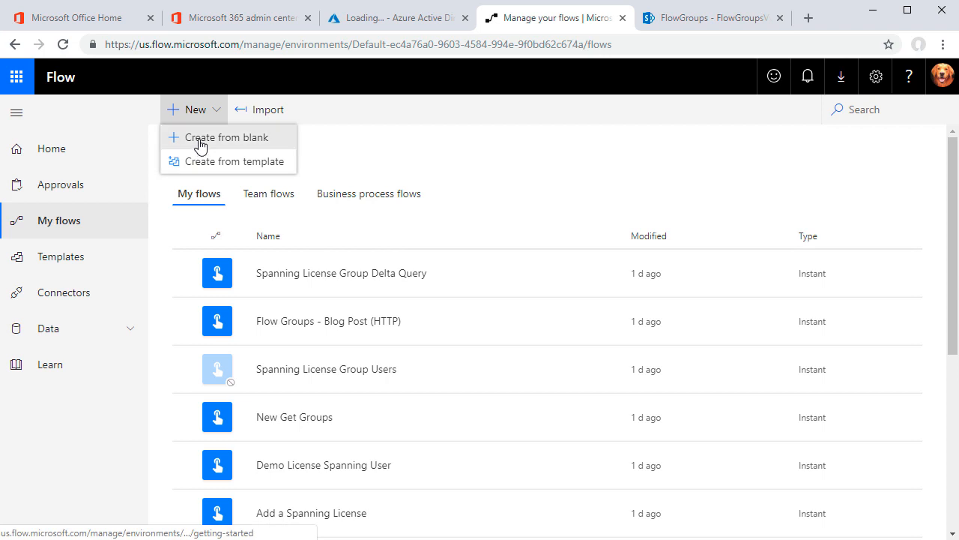
{"action": "left_click", "coordinate": [198, 140]}
{"action": "left_click", "coordinate": [313, 282]}
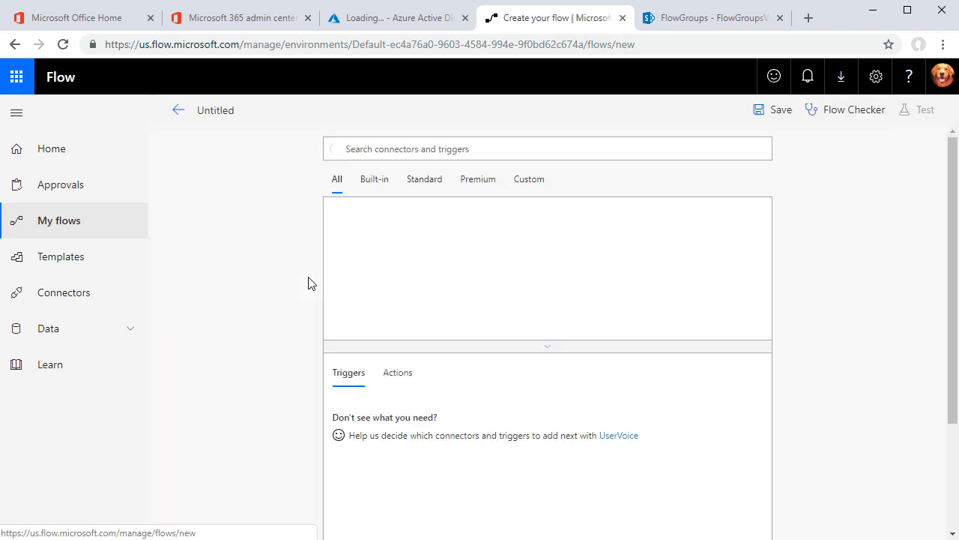
{"action": "left_click", "coordinate": [480, 245]}
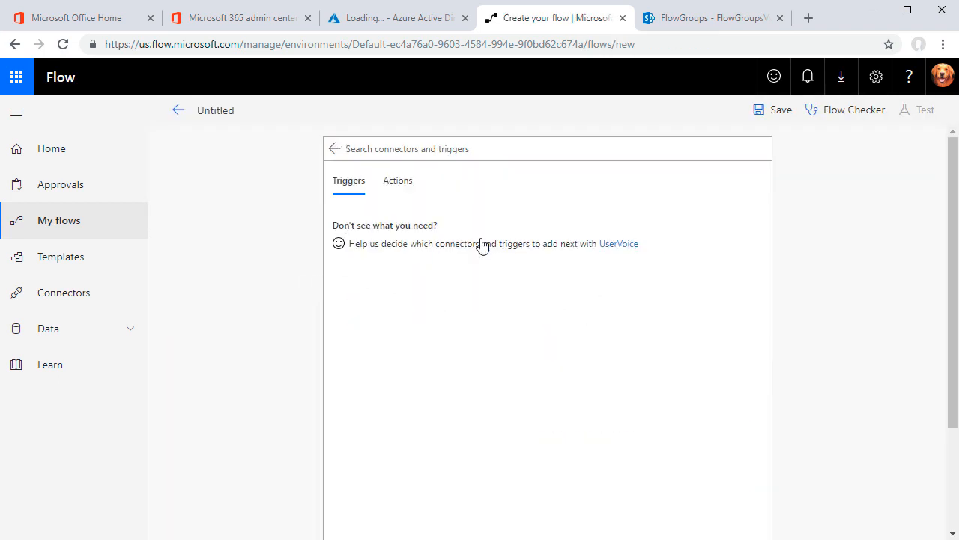
Add the Group Delta Query action from the Microsoft Flow Graph Connector below the manual trigger
{"action": "left_click", "coordinate": [440, 231]}
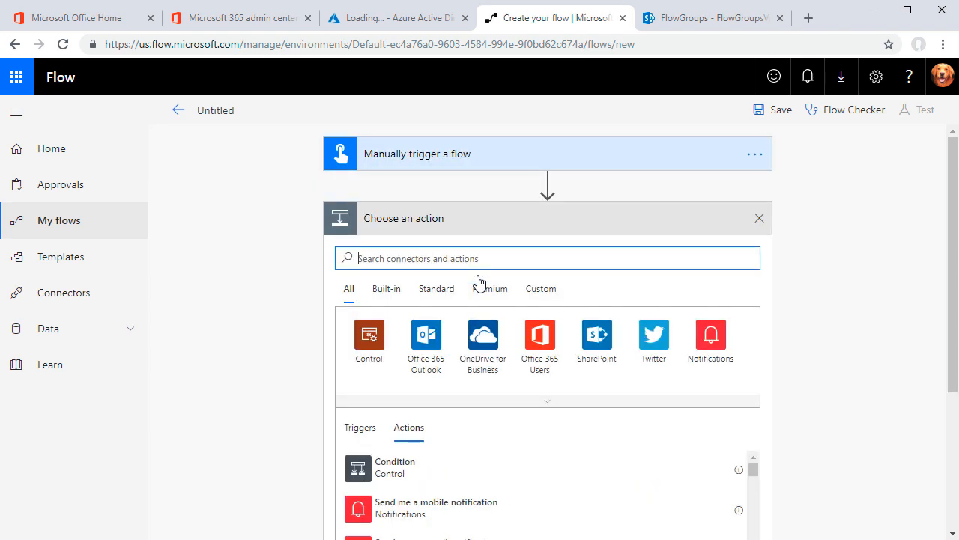
{"action": "type", "text": "graph"}
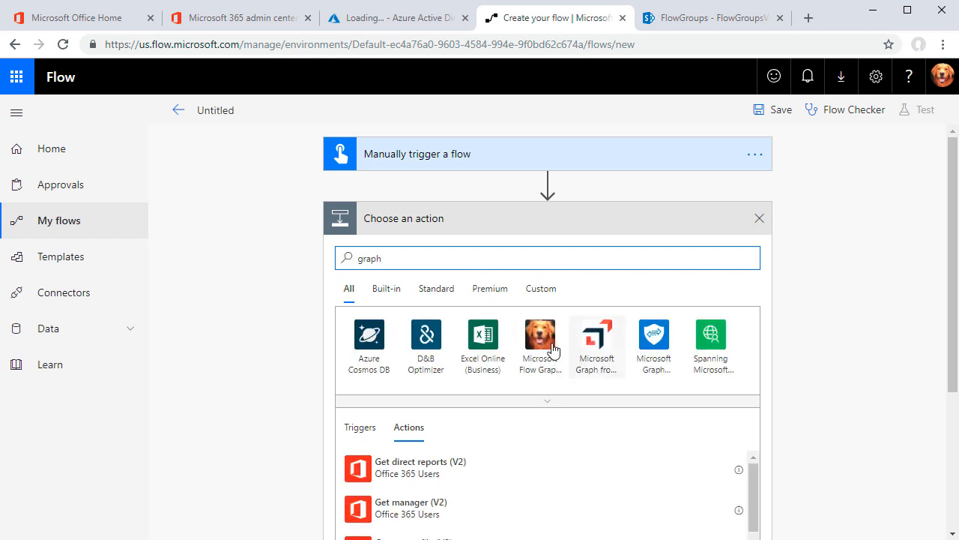
{"action": "left_click", "coordinate": [537, 343]}
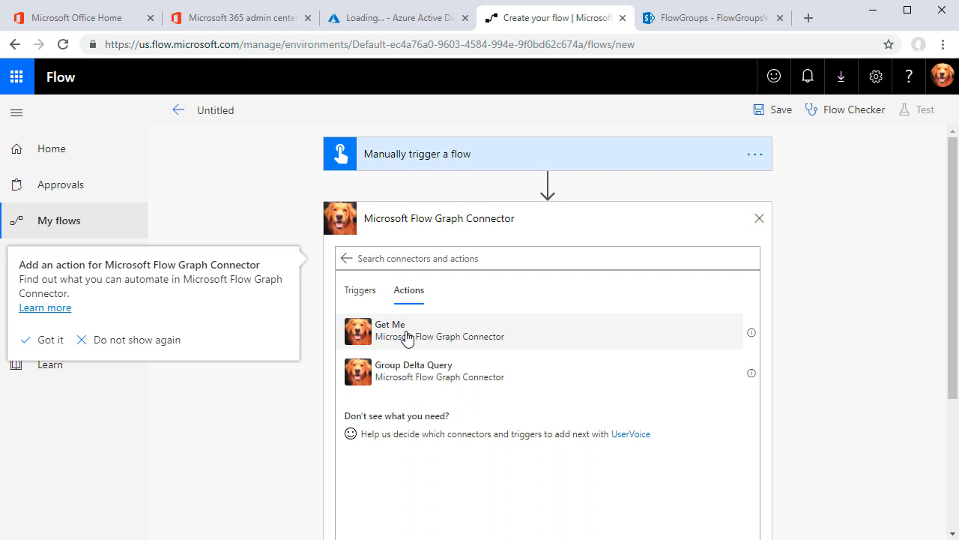
{"action": "left_click", "coordinate": [416, 382]}
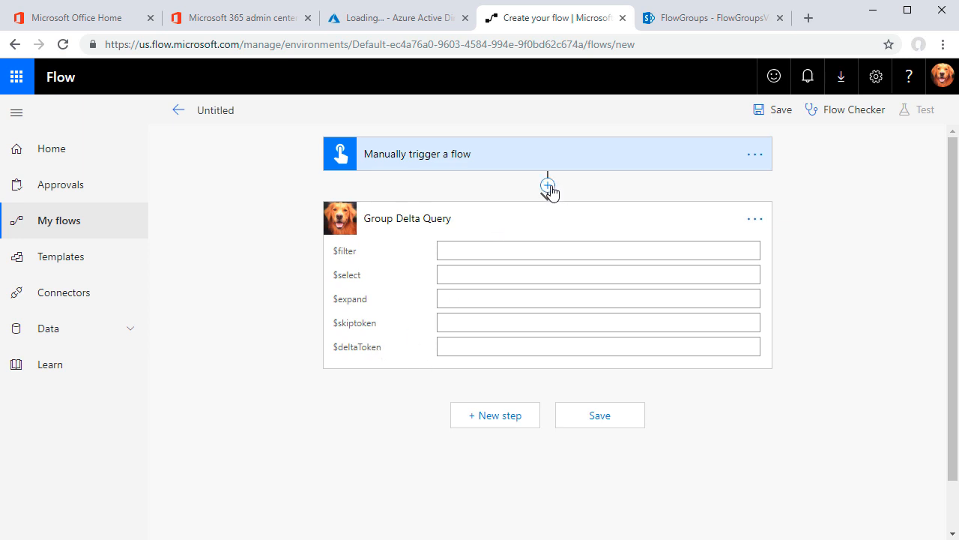
Insert the Microsoft Flow Graph Connector's Get Me action between the manual trigger and Group Delta Query
{"action": "left_click", "coordinate": [548, 186]}
{"action": "left_click", "coordinate": [505, 213]}
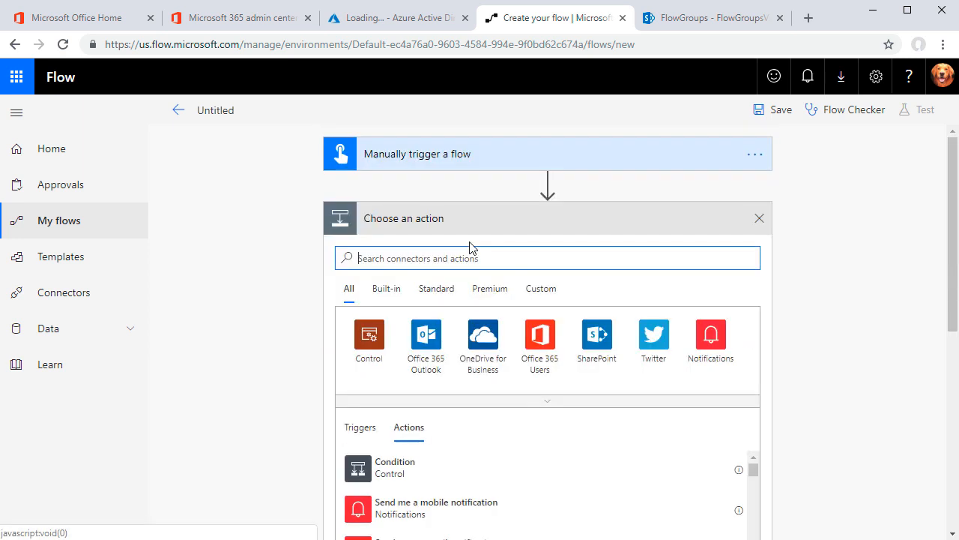
{"action": "type", "text": "graph"}
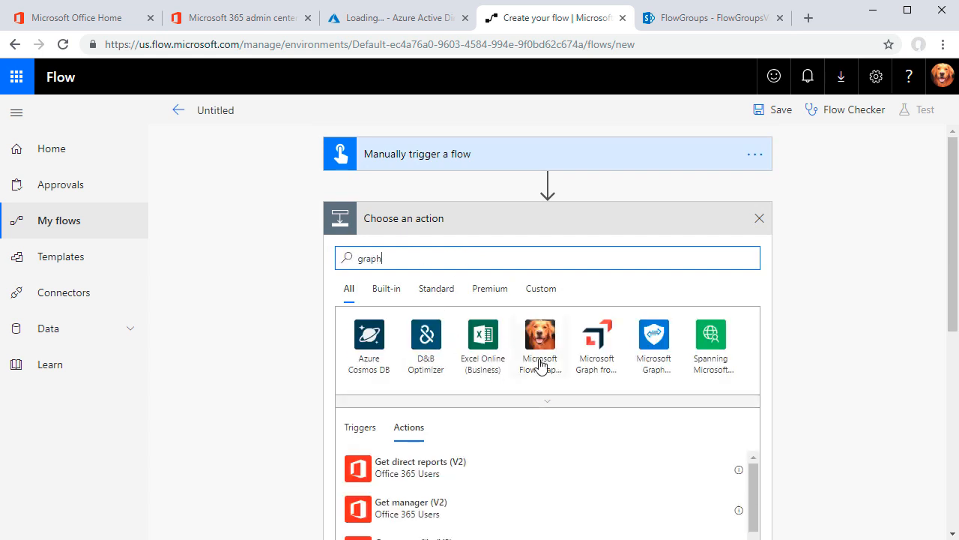
{"action": "left_click", "coordinate": [540, 335]}
{"action": "left_click", "coordinate": [402, 342]}
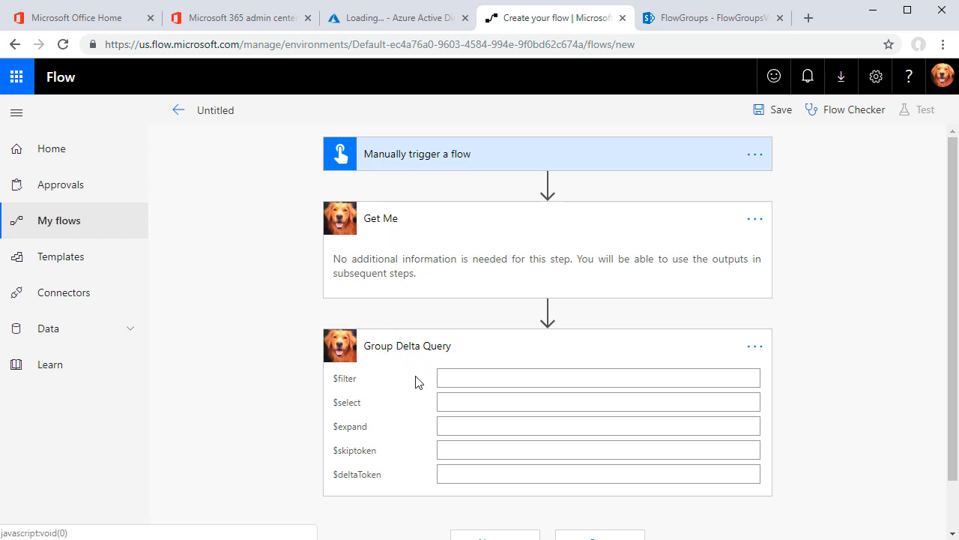
Set Group Delta Query's $filter to id eq 'd3dd0158-a239-4417-bd75-150a16bfdc99', $select to displayName,description and $expand to members
{"action": "left_click", "coordinate": [455, 378]}
{"action": "type", "text": "id eq d3dd0158-a239-4417-bd75-150a16bfdc99"}
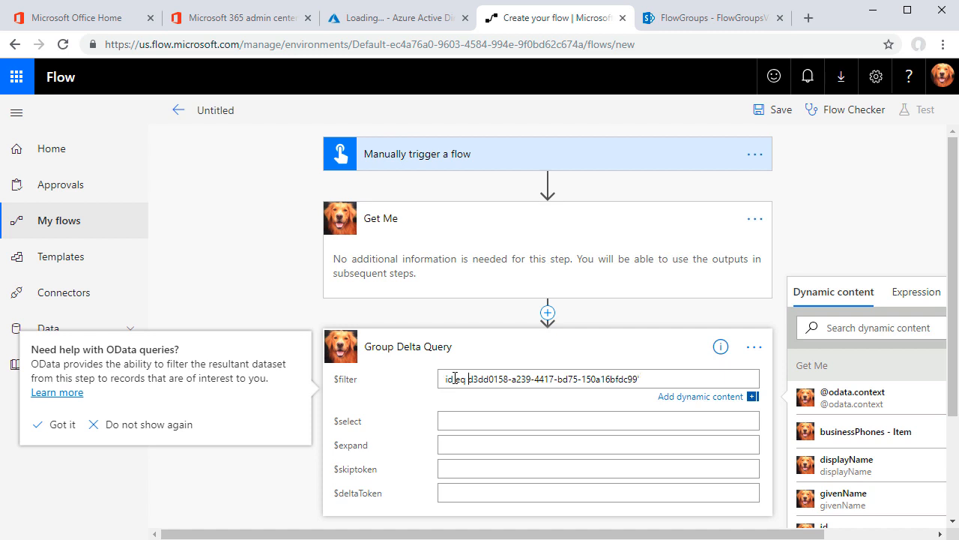
{"action": "type", "text": "'"}
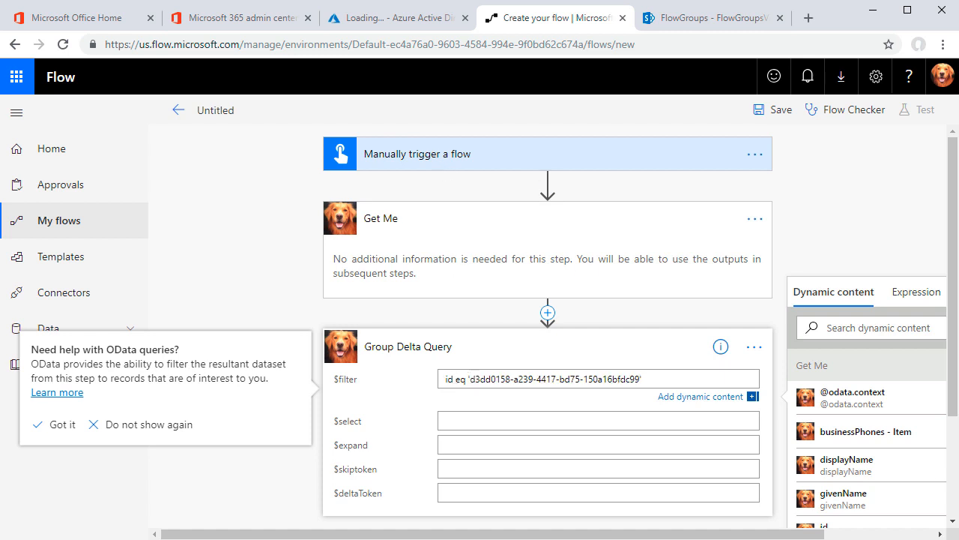
{"action": "left_click", "coordinate": [462, 421]}
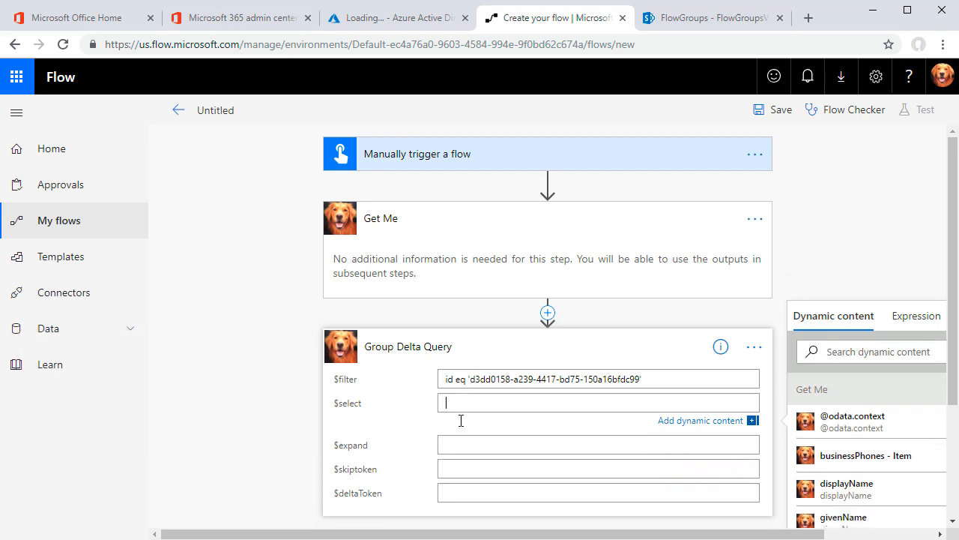
{"action": "type", "text": "displayName,description"}
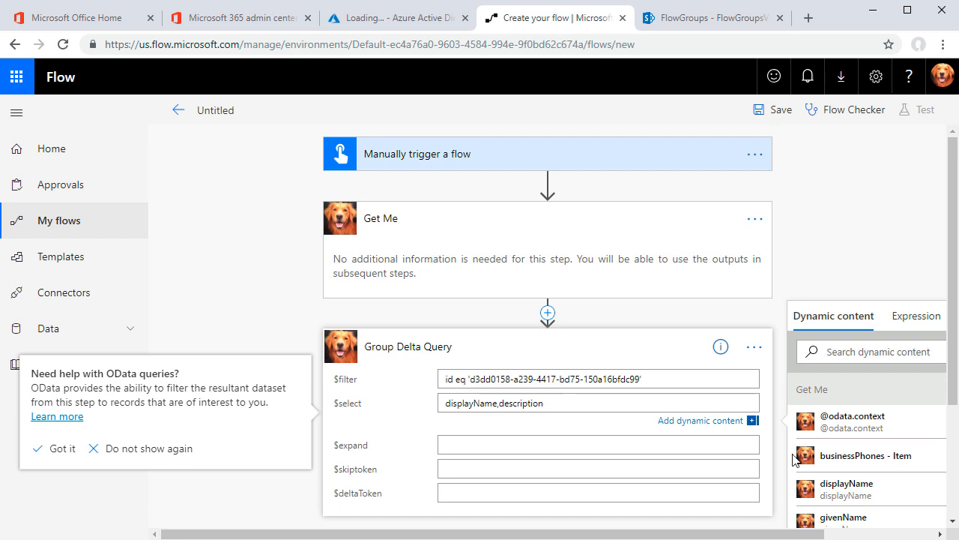
{"action": "left_click", "coordinate": [452, 442]}
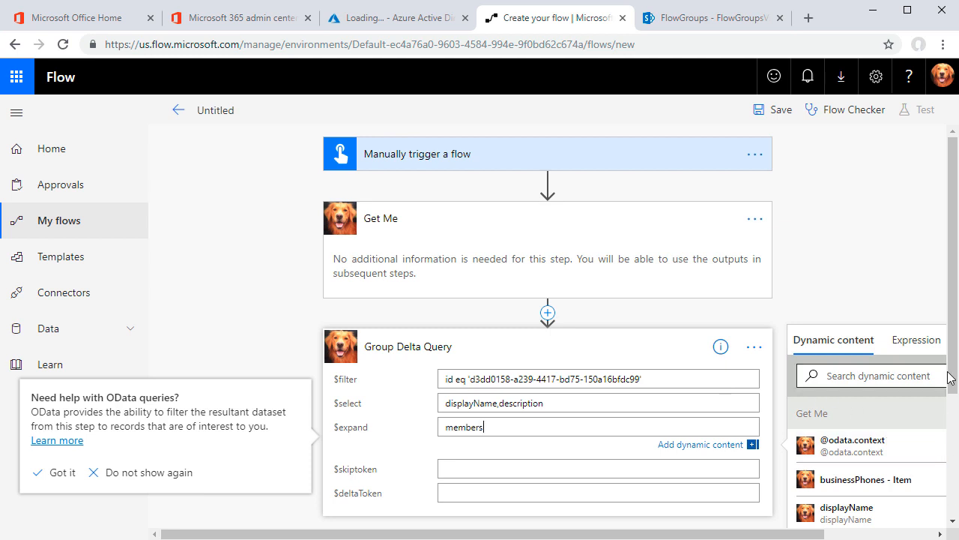
Add a Compose action after Group Delta Query and review the connector outputs offered as dynamic content for its Inputs
{"action": "mouse_move", "coordinate": [955, 374]}
{"action": "left_mouse_down"}
{"action": "mouse_move", "coordinate": [955, 455]}
{"action": "mouse_move", "coordinate": [954, 364]}
{"action": "left_mouse_up"}
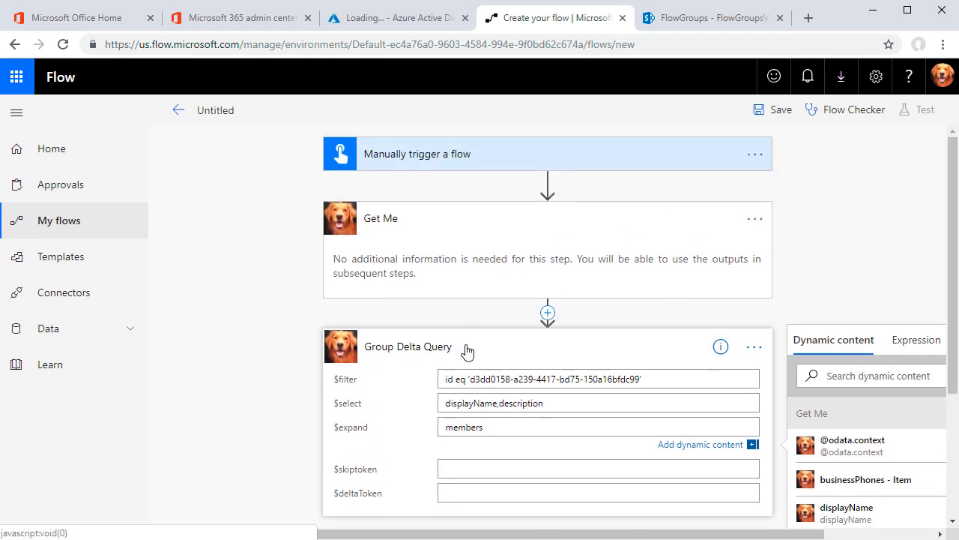
{"action": "left_click_drag", "start_coordinate": [952, 352], "coordinate": [936, 480]}
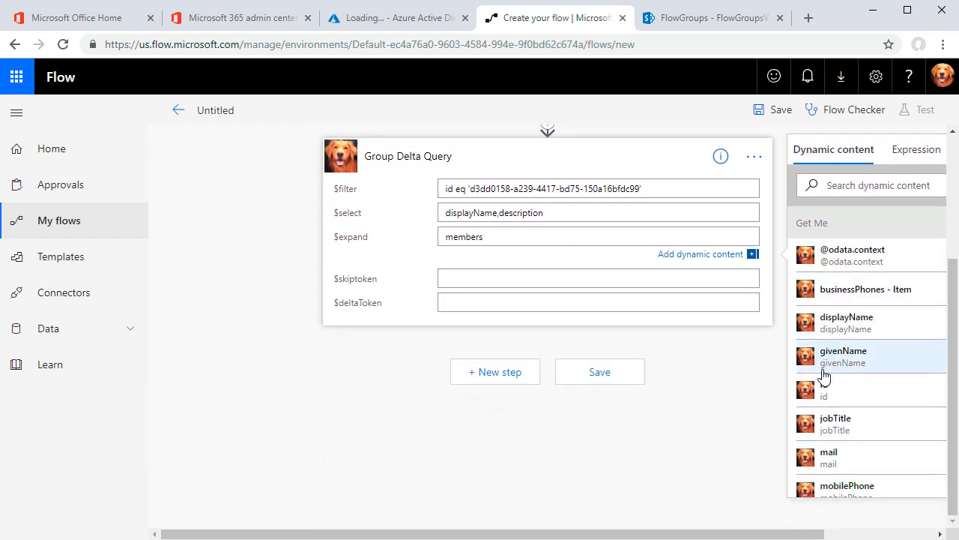
{"action": "scroll", "coordinate": [825, 424], "scroll_direction": "down", "scroll_amount": 4}
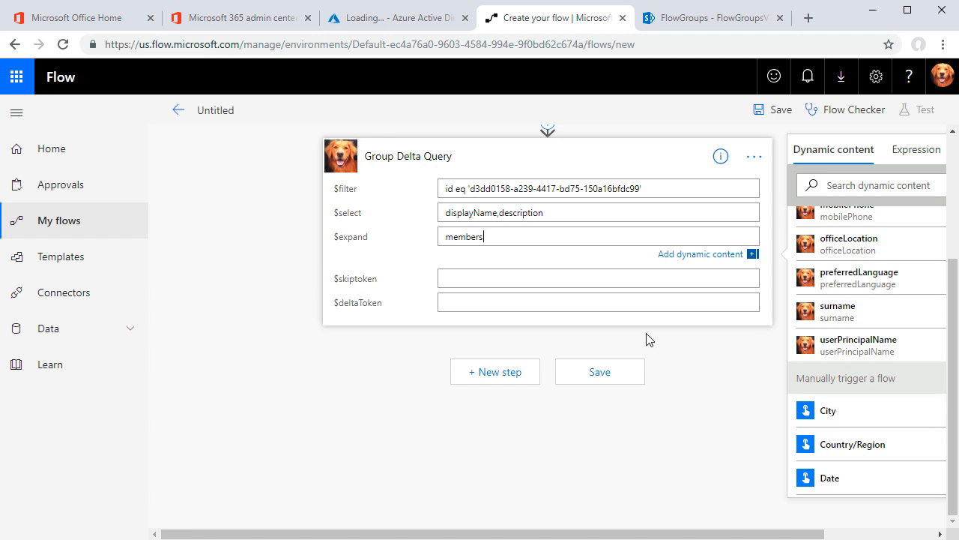
{"action": "left_click", "coordinate": [522, 378]}
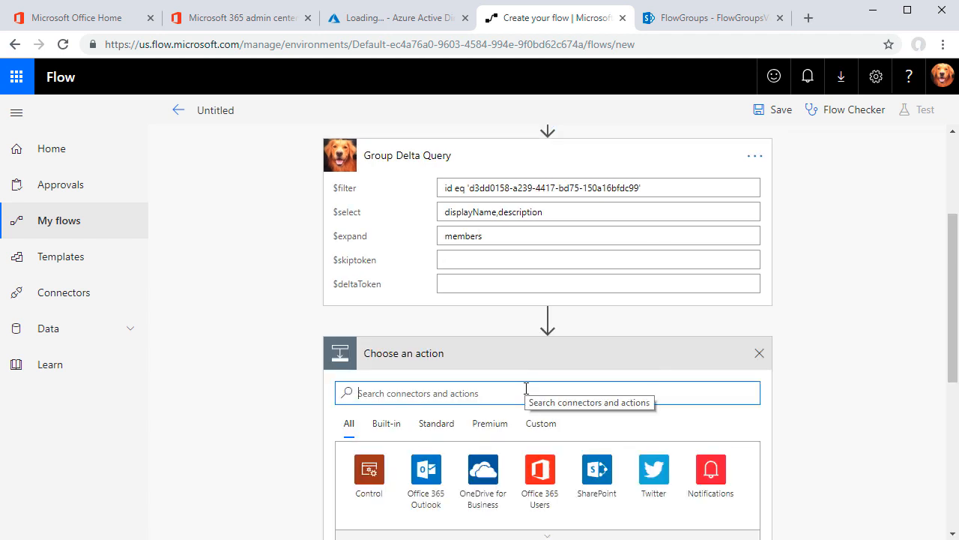
{"action": "type", "text": "comp"}
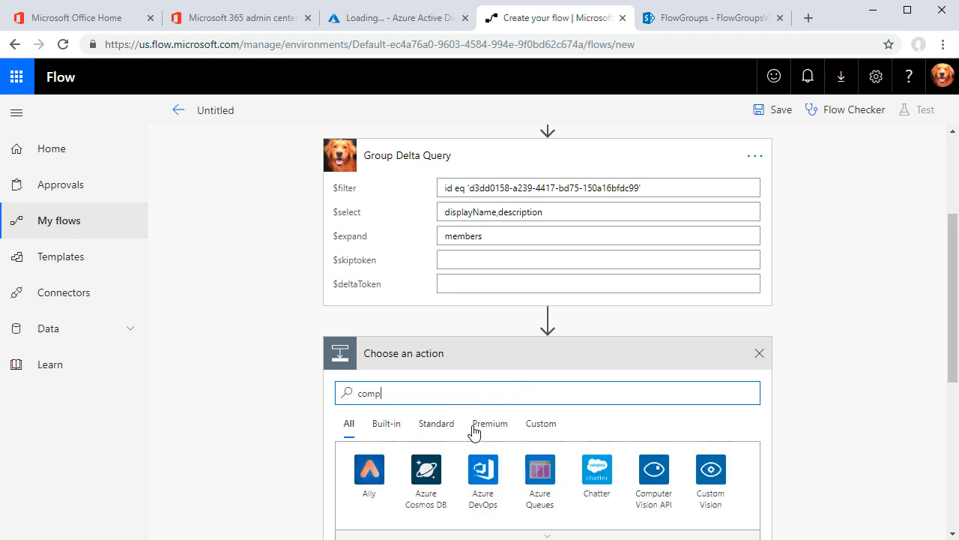
{"action": "scroll", "coordinate": [480, 435], "scroll_direction": "down", "scroll_amount": 2}
{"action": "left_click", "coordinate": [395, 494]}
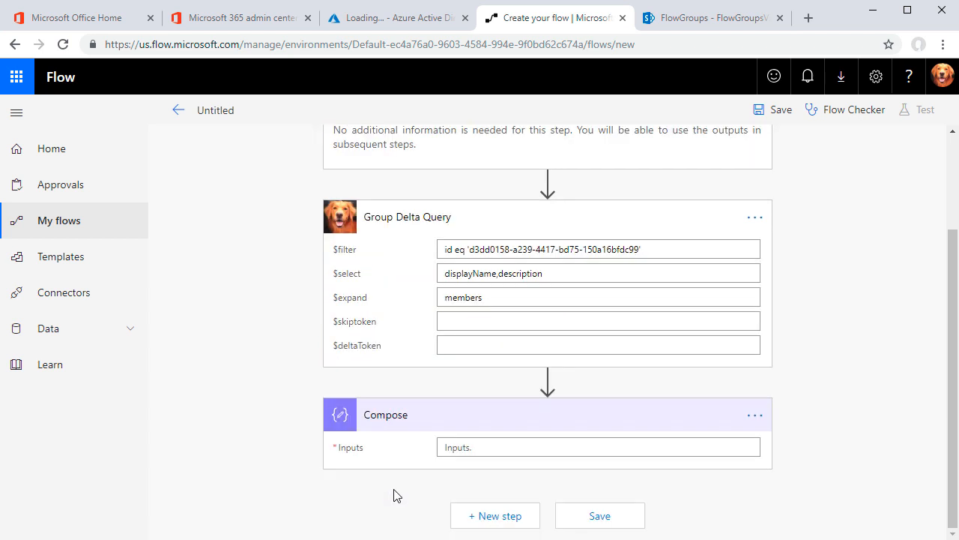
{"action": "left_click", "coordinate": [484, 448]}
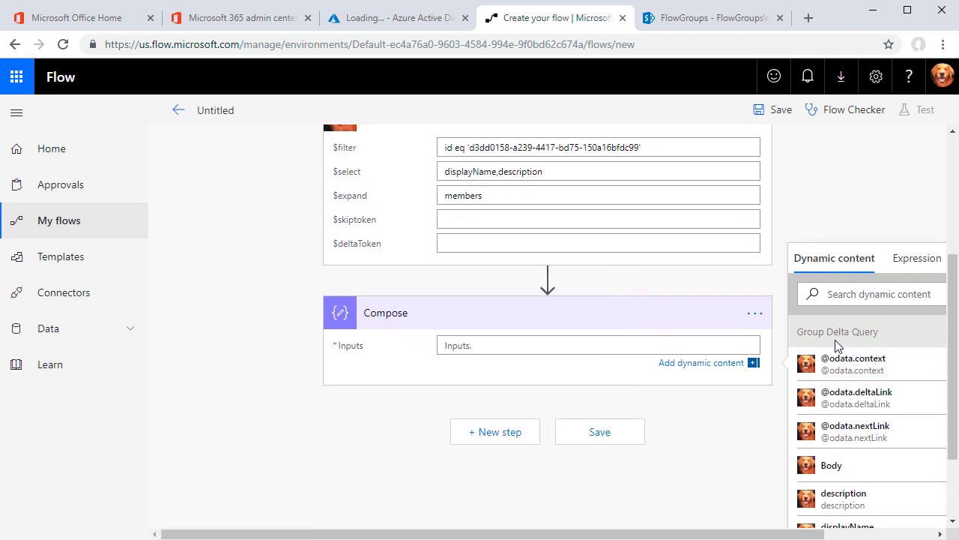
{"action": "scroll", "coordinate": [864, 465], "scroll_direction": "down", "scroll_amount": 1}
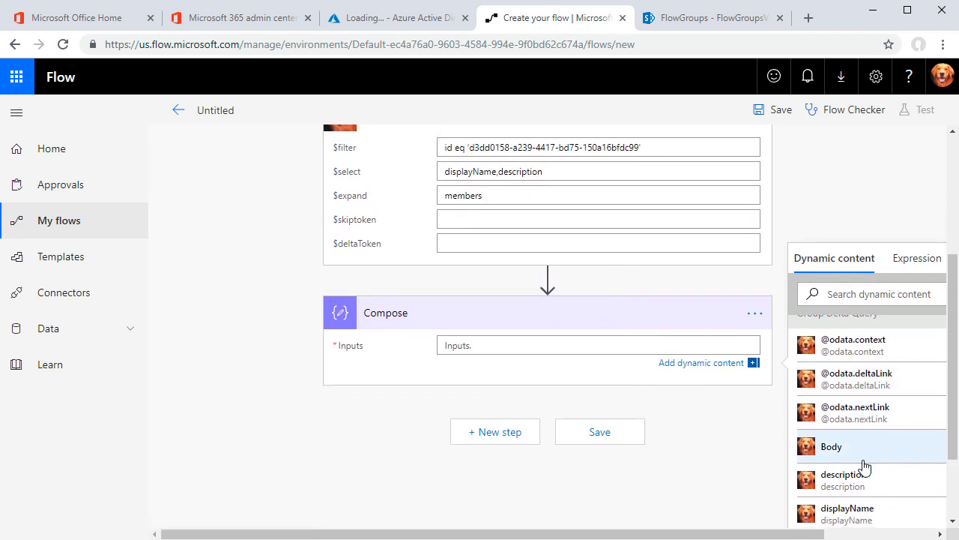
{"action": "scroll", "coordinate": [865, 465], "scroll_direction": "down", "scroll_amount": 3}
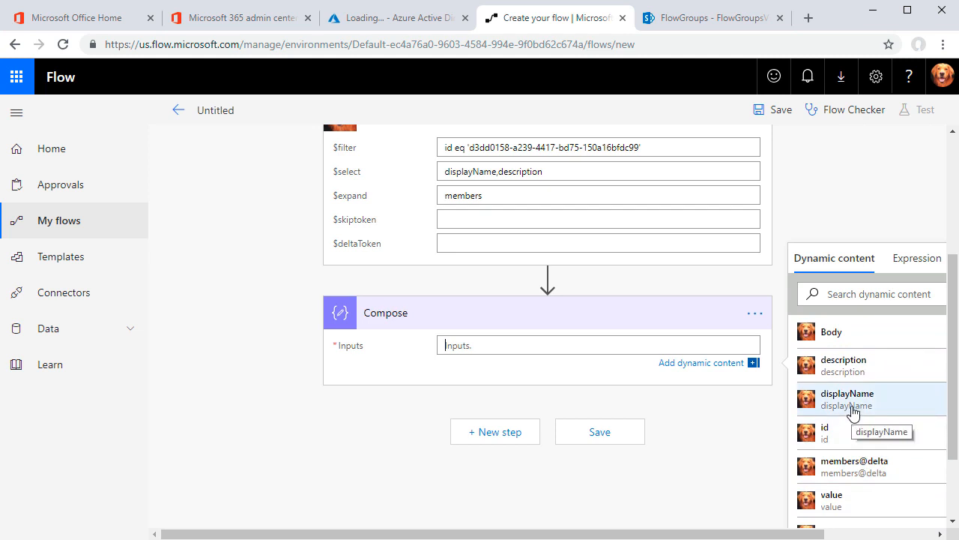
{"action": "scroll", "coordinate": [855, 411], "scroll_direction": "down", "scroll_amount": 3}
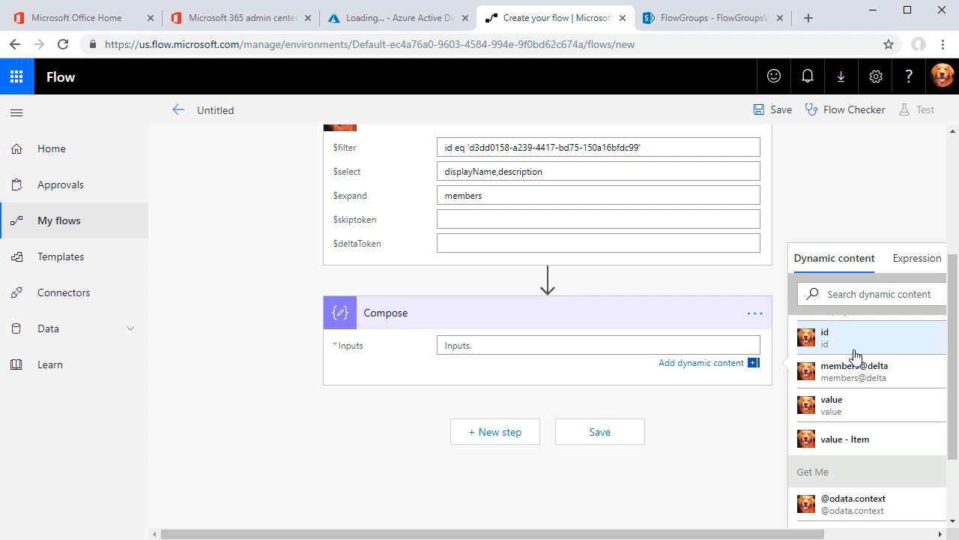
Name the flow My Cool Group Flow and try to save it
{"action": "left_click", "coordinate": [235, 113]}
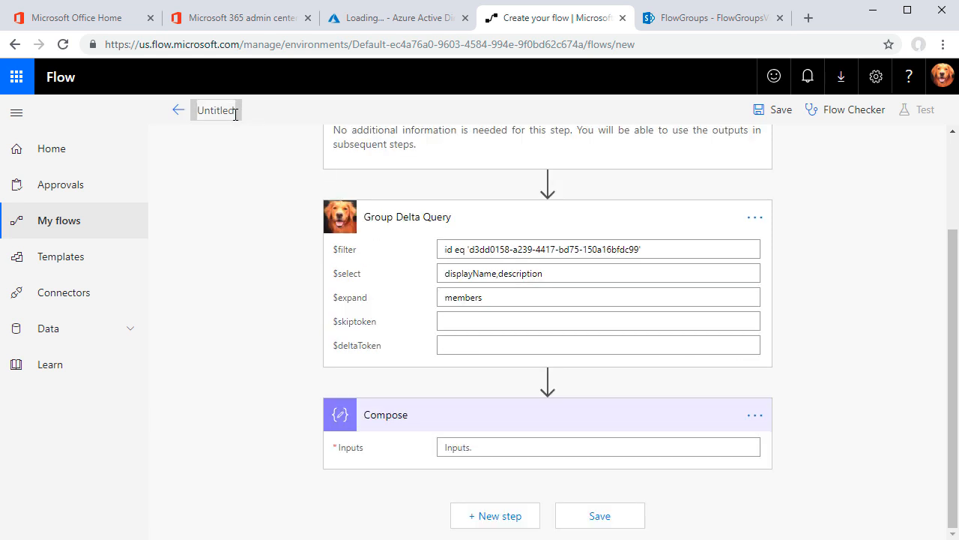
{"action": "type", "text": "My Cool Group Flow"}
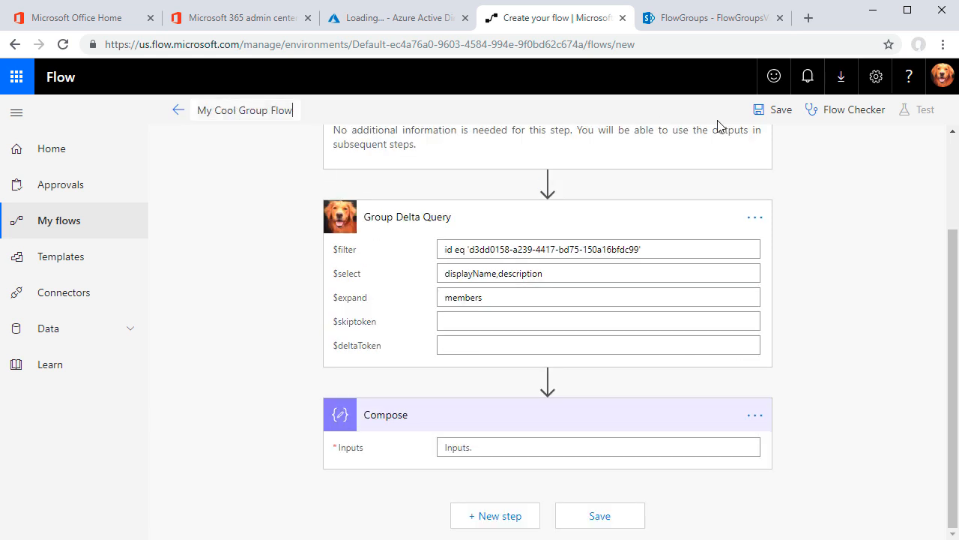
{"action": "left_click", "coordinate": [771, 114]}
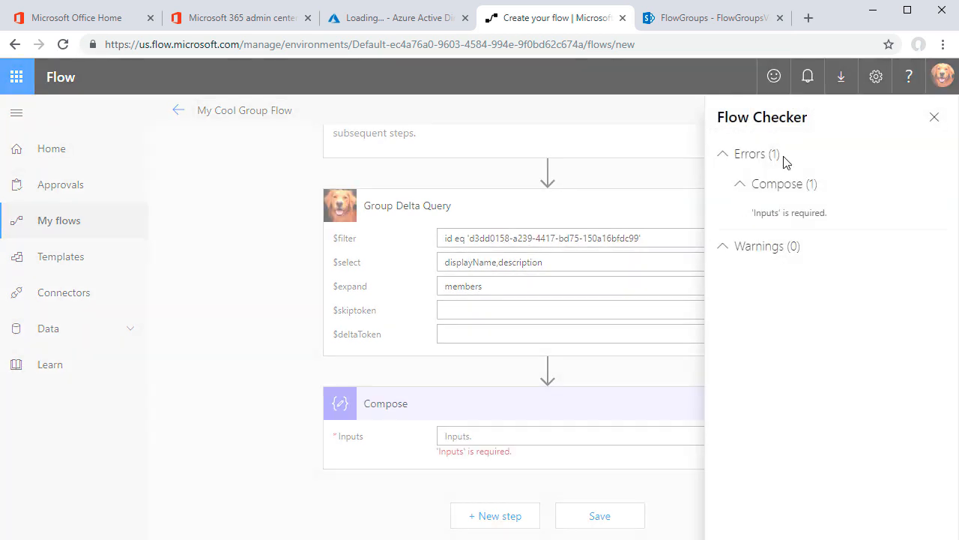
Close the Flow Checker and delete the empty Compose action from the flow
{"action": "left_click", "coordinate": [610, 417]}
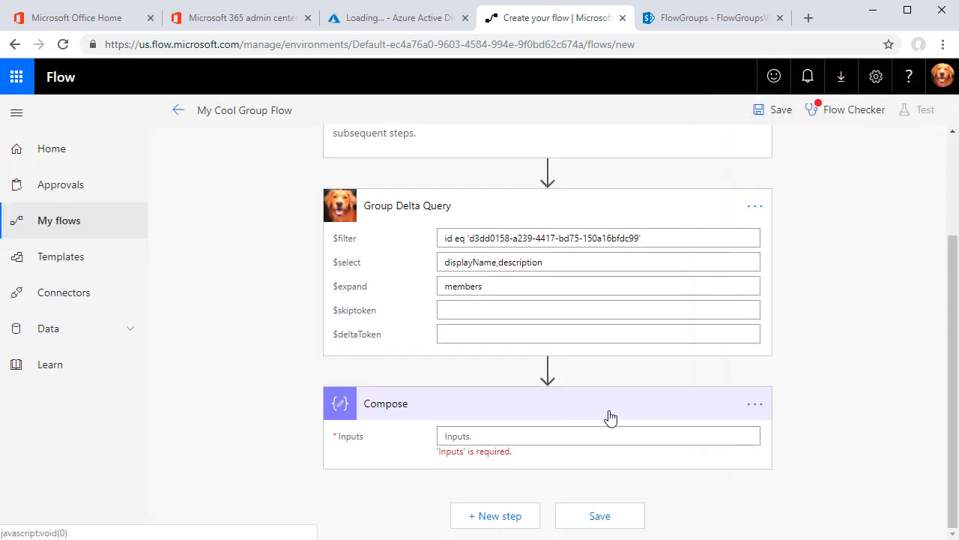
{"action": "left_click", "coordinate": [754, 409]}
{"action": "left_click", "coordinate": [752, 410]}
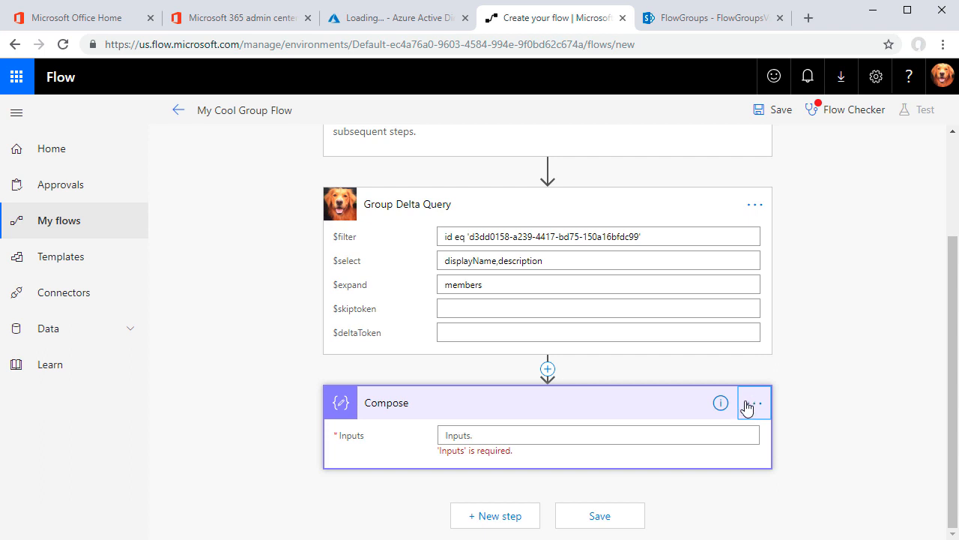
{"action": "left_click", "coordinate": [747, 407]}
{"action": "left_click", "coordinate": [813, 497]}
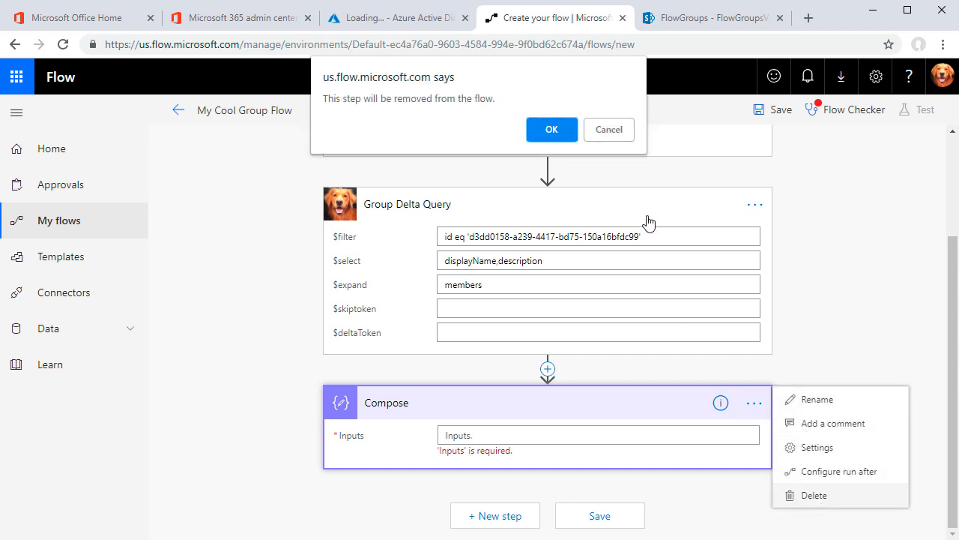
{"action": "left_click", "coordinate": [552, 129]}
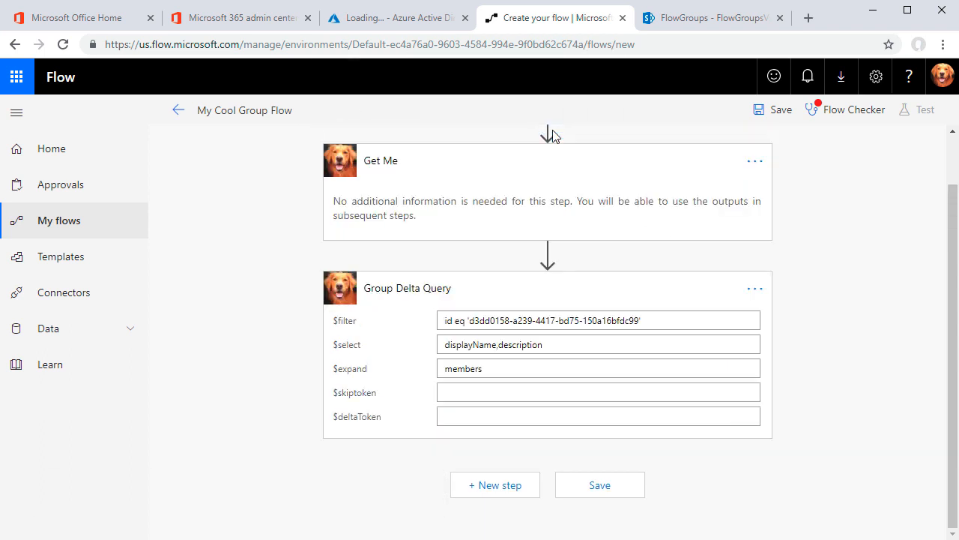
Save the flow and run a test with the option to perform the trigger action, using the Microsoft Flow Graph Connector connection
{"action": "left_click", "coordinate": [780, 117]}
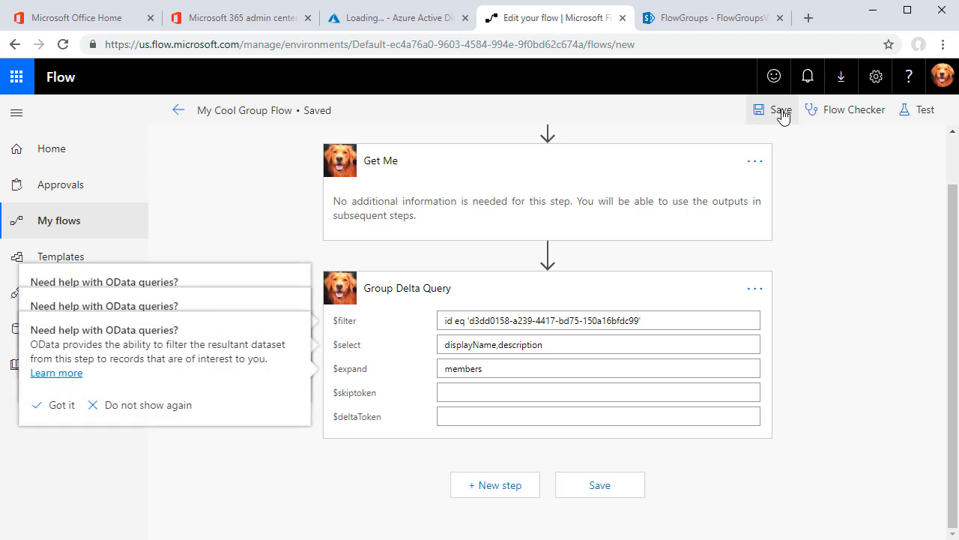
{"action": "left_click", "coordinate": [916, 113]}
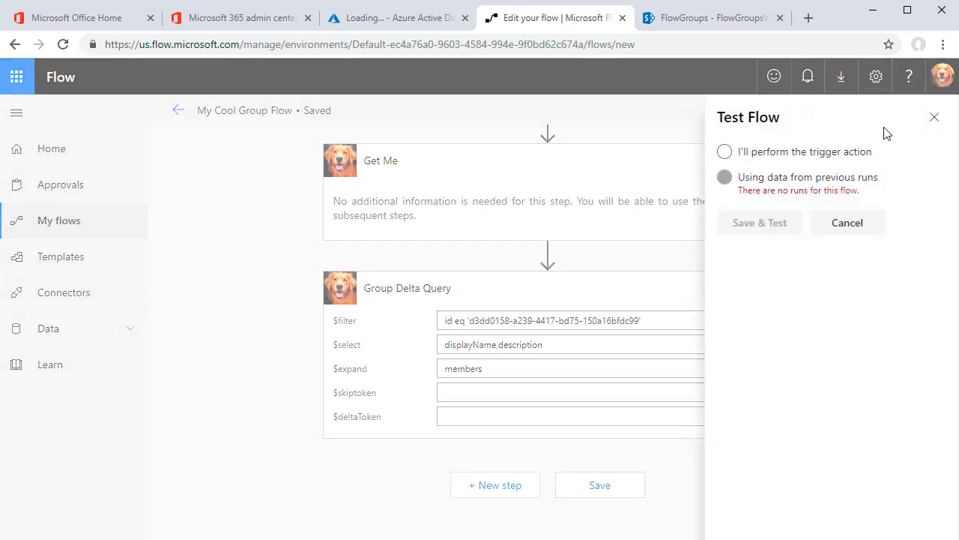
{"action": "left_click", "coordinate": [725, 152]}
{"action": "left_click", "coordinate": [755, 228]}
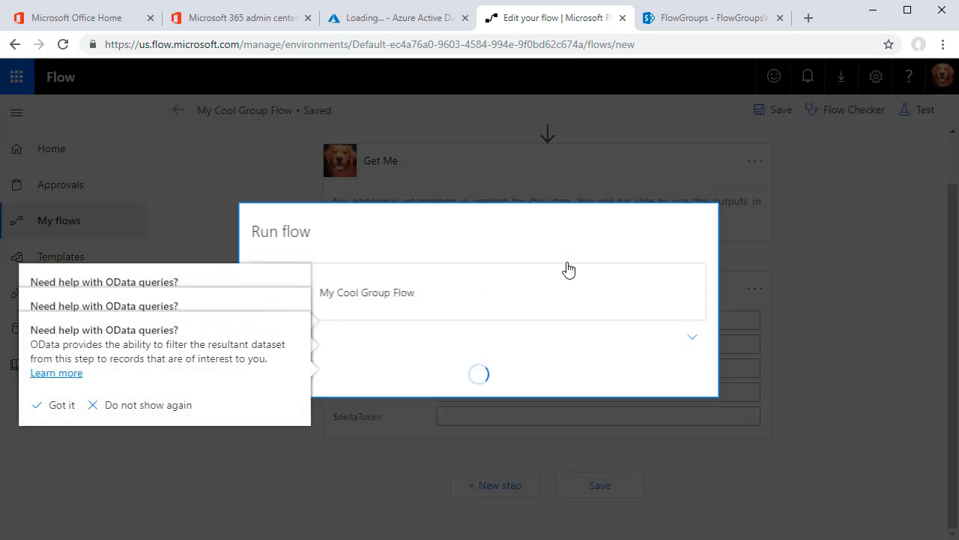
{"action": "left_click", "coordinate": [63, 406]}
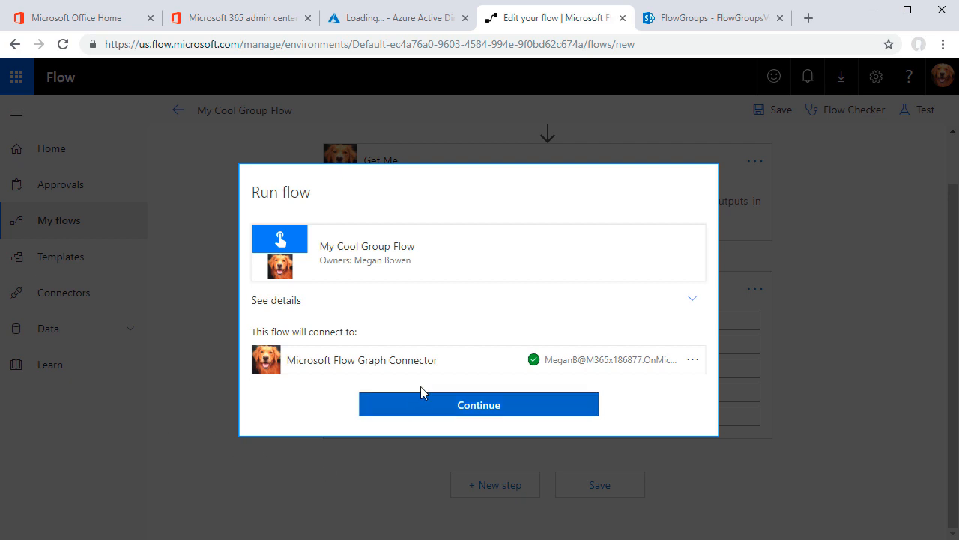
{"action": "left_click", "coordinate": [471, 405]}
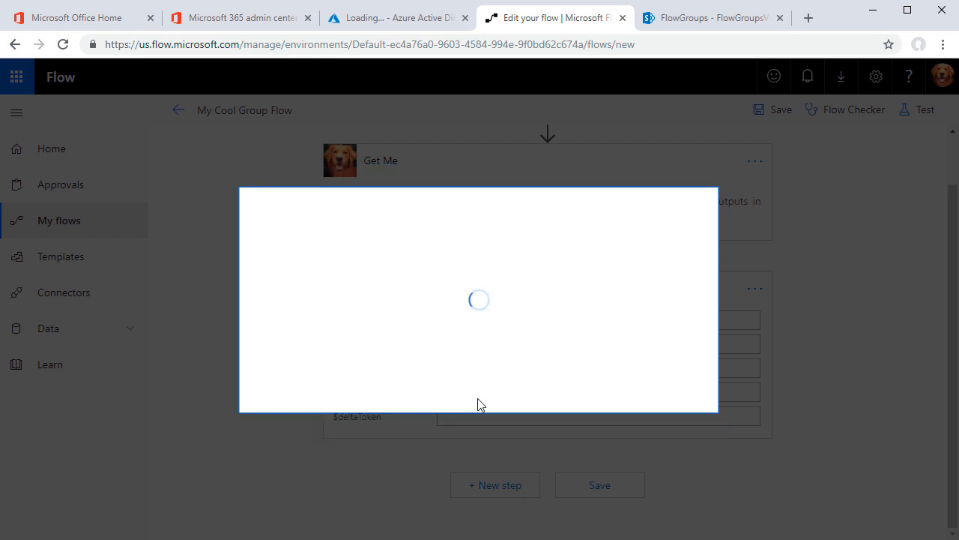
{"action": "left_click", "coordinate": [555, 381]}
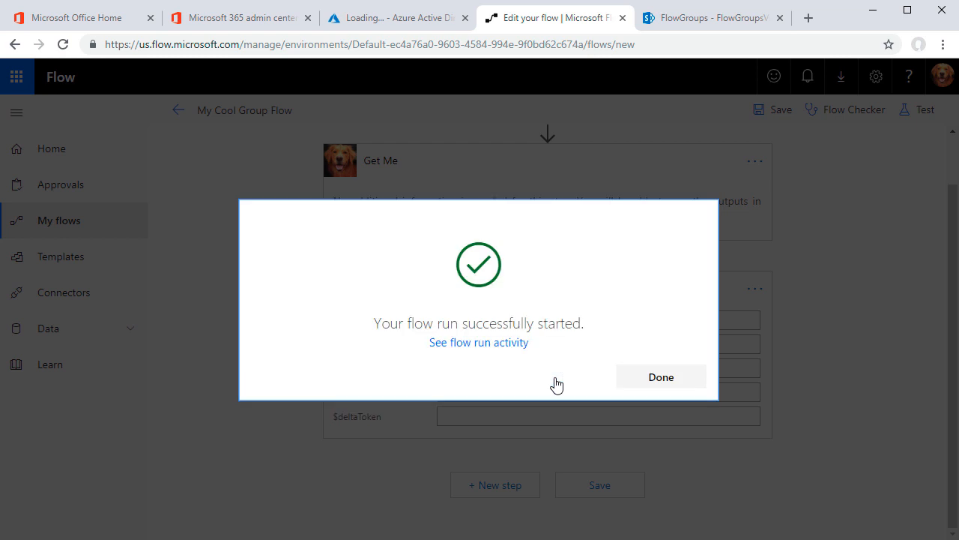
Dismiss the run-started confirmation and review the outputs of the Get Me and Group Delta Query actions in the flow run
{"action": "left_click", "coordinate": [663, 381]}
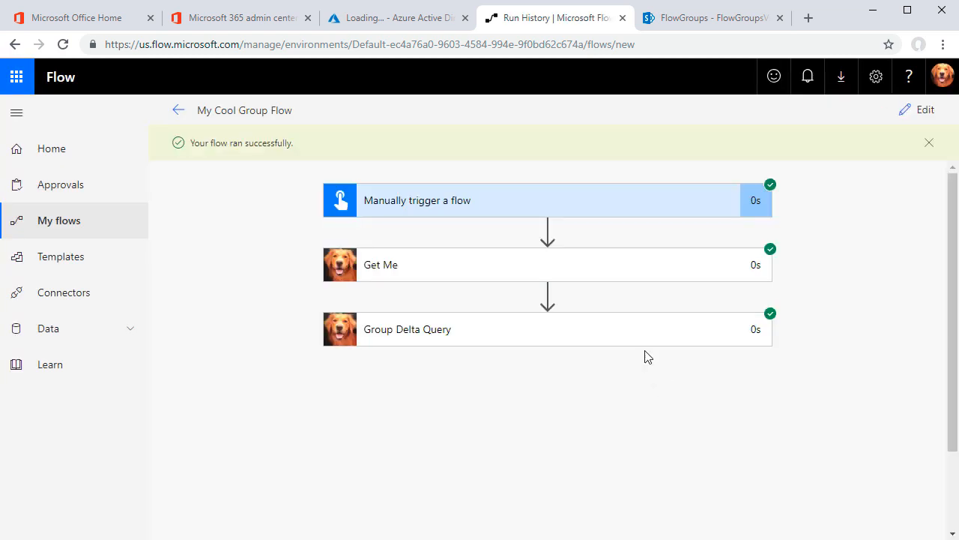
{"action": "left_click", "coordinate": [589, 277]}
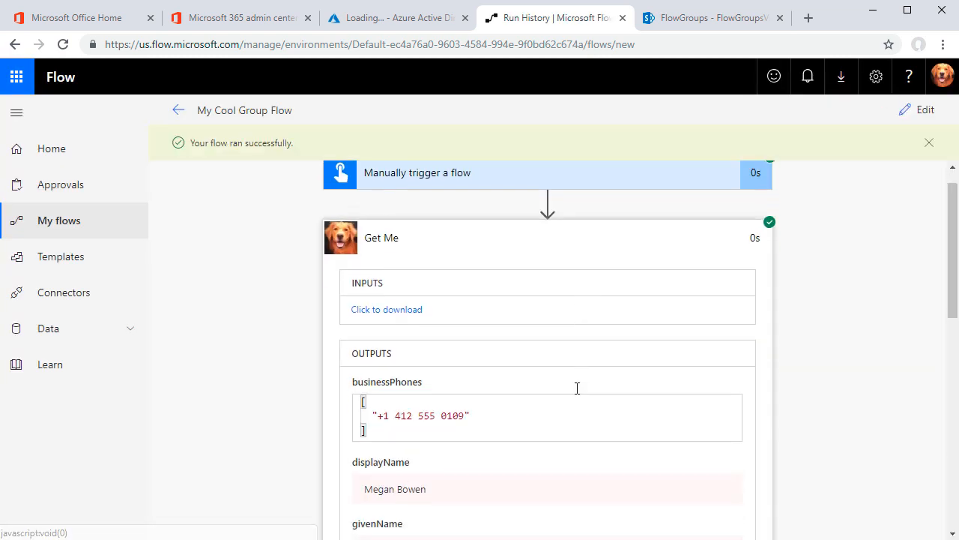
{"action": "scroll", "coordinate": [577, 388], "scroll_direction": "down", "scroll_amount": 3}
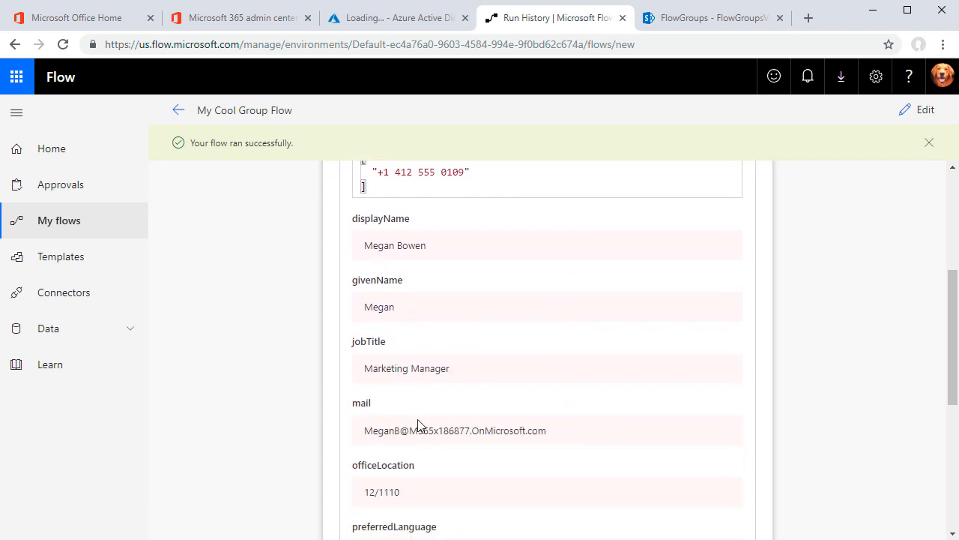
{"action": "left_click", "coordinate": [929, 143]}
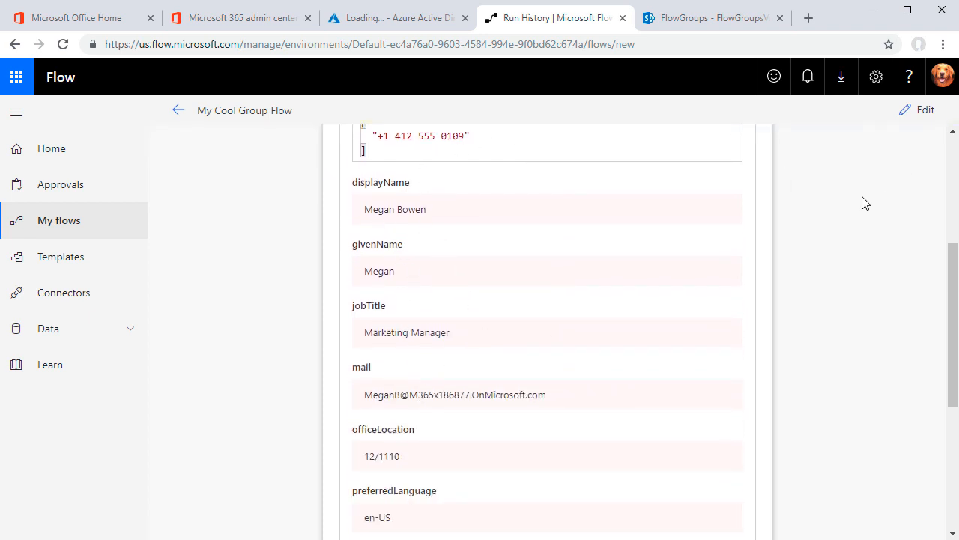
{"action": "scroll", "coordinate": [716, 279], "scroll_direction": "down", "scroll_amount": 4}
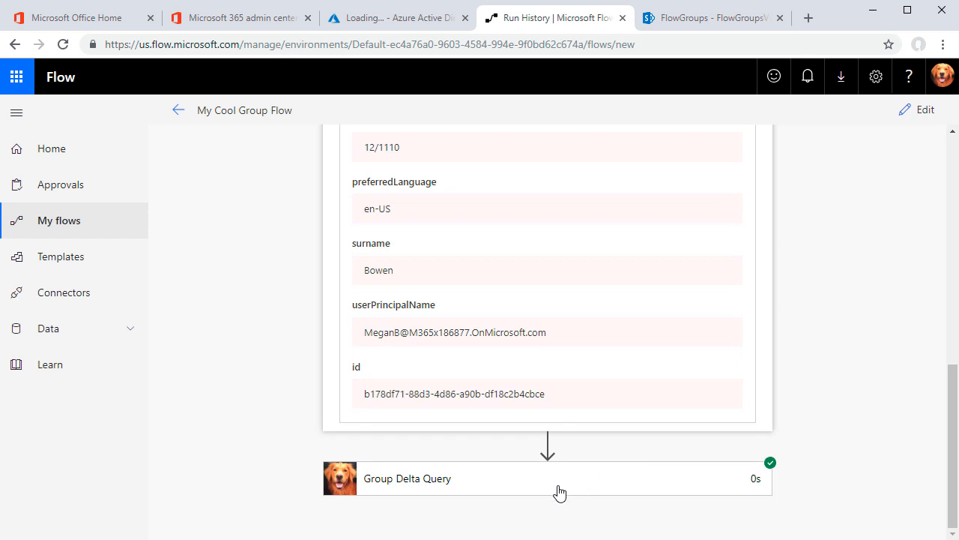
{"action": "scroll", "coordinate": [862, 405], "scroll_direction": "down", "scroll_amount": 6}
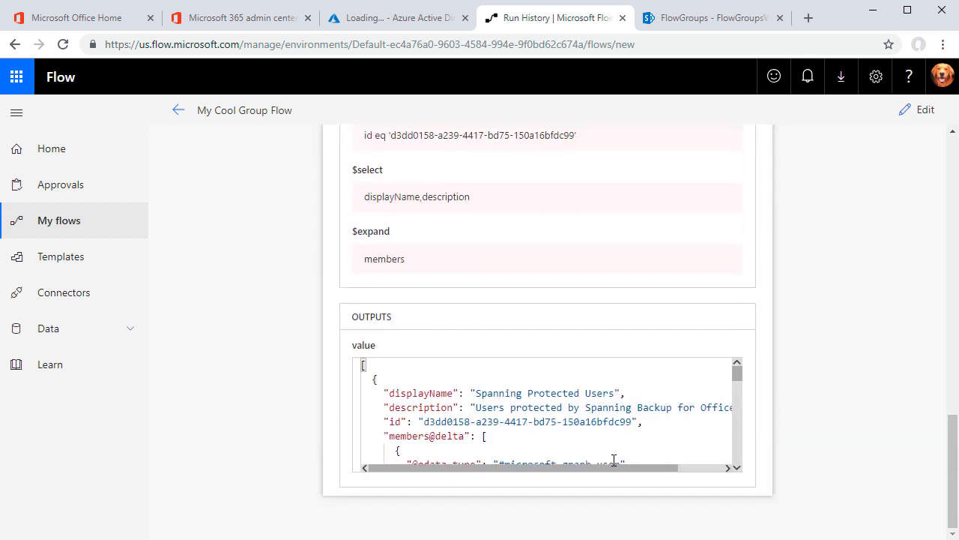
{"action": "scroll", "coordinate": [539, 434], "scroll_direction": "down", "scroll_amount": 1}
{"action": "scroll", "coordinate": [539, 434], "scroll_direction": "down", "scroll_amount": 5}
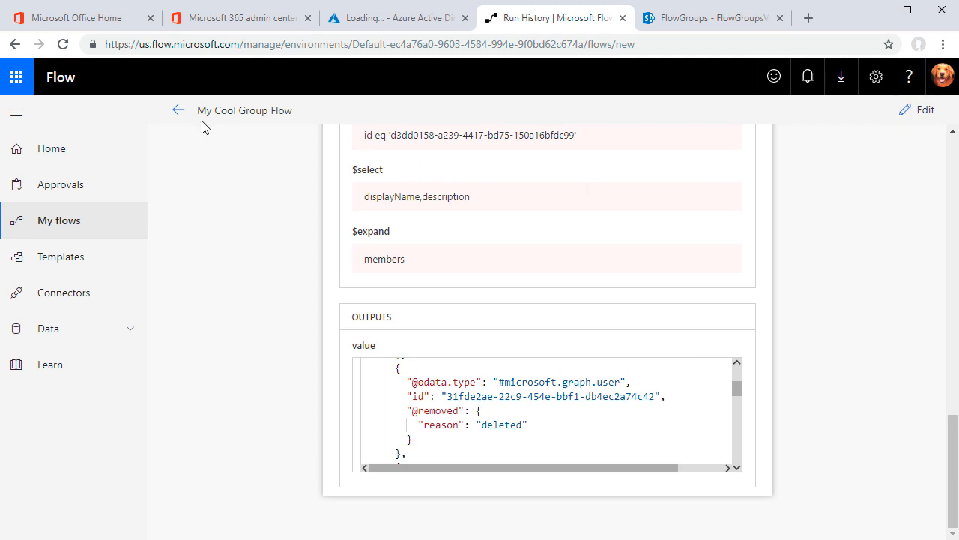
Leave the run details and delete the flow My Cool Group Flow
{"action": "left_click", "coordinate": [178, 111]}
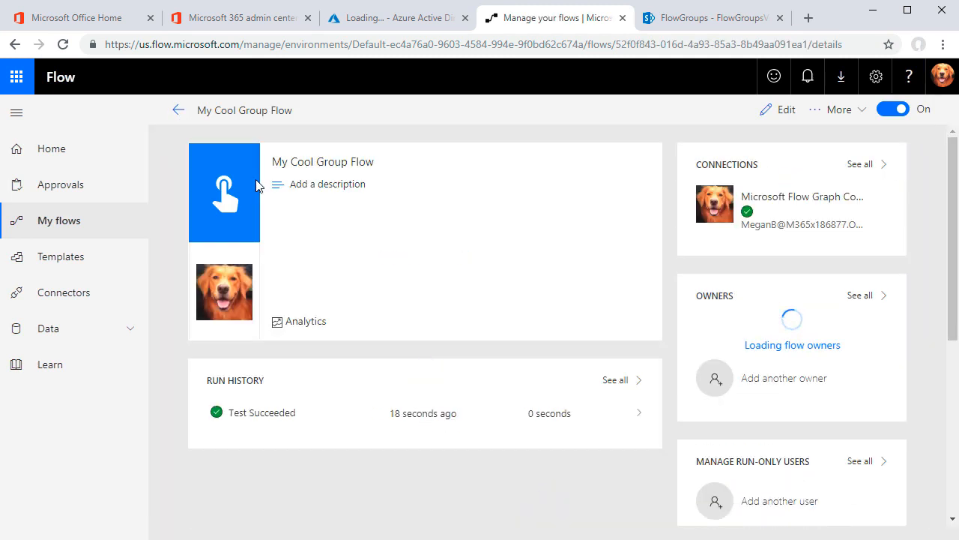
{"action": "left_click", "coordinate": [817, 110]}
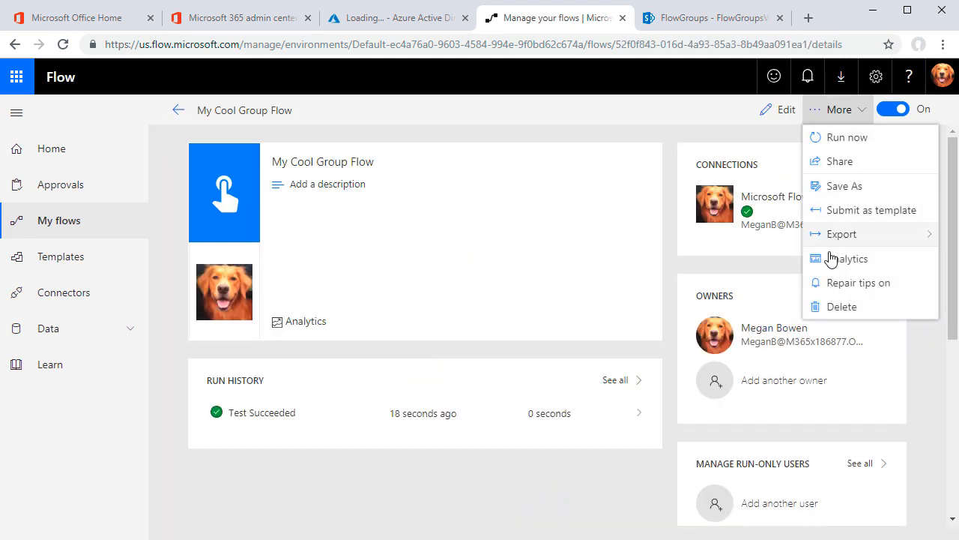
{"action": "left_click", "coordinate": [833, 312]}
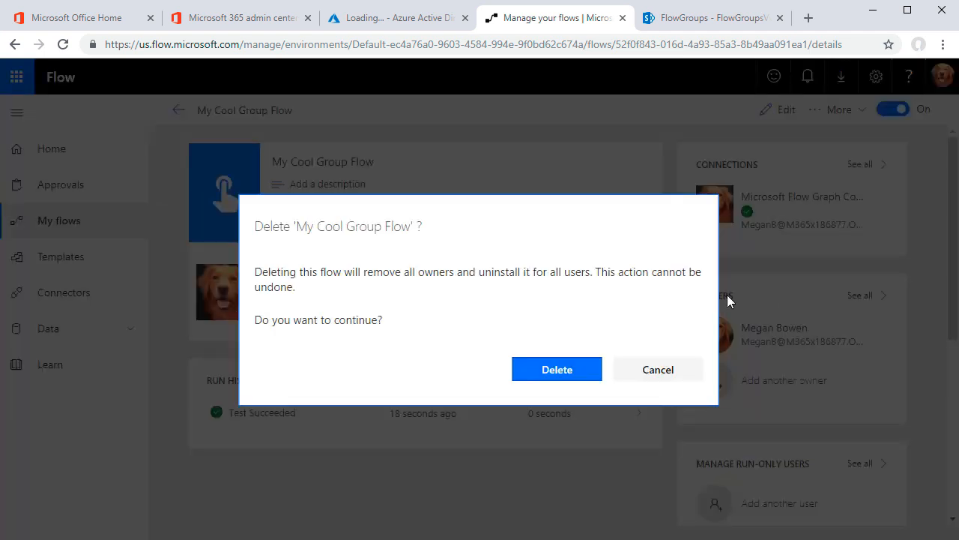
{"action": "left_click", "coordinate": [560, 371]}
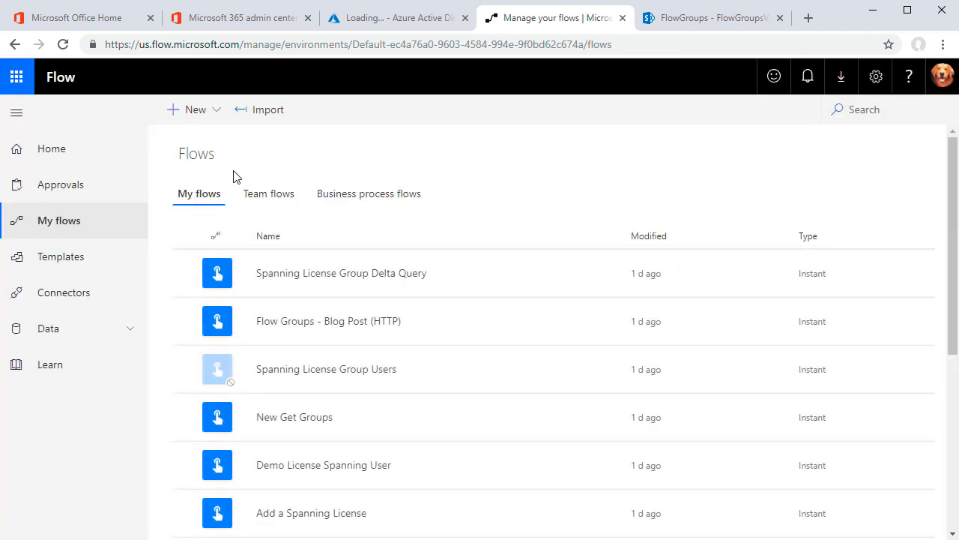
Open the custom connector Microsoft Flow Graph Connector for editing and display the definition of its Group Delta Query action
{"action": "left_click", "coordinate": [75, 334]}
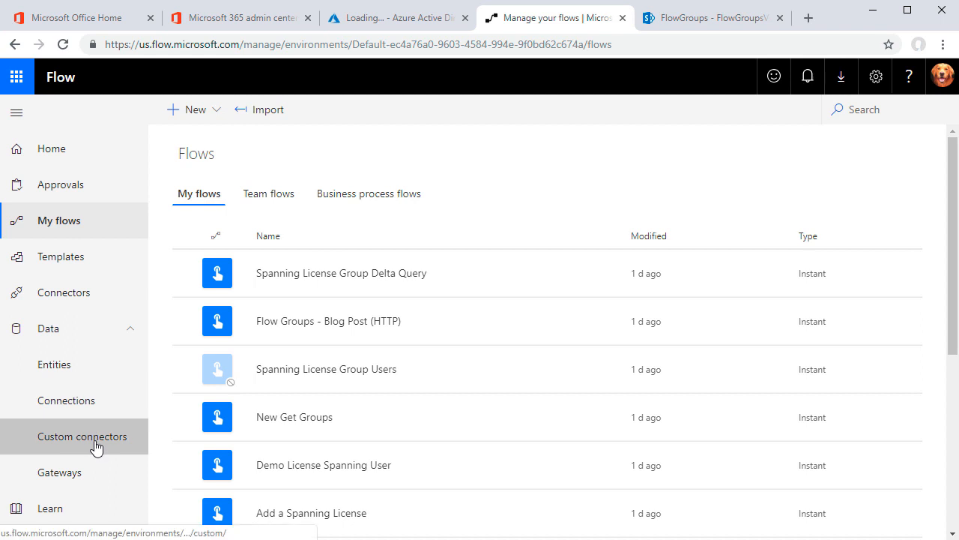
{"action": "left_click", "coordinate": [96, 446]}
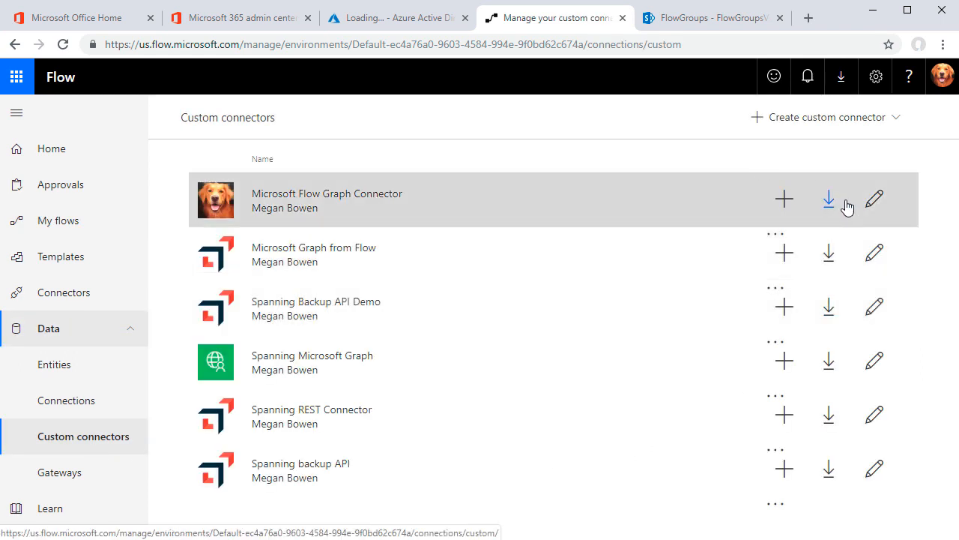
{"action": "left_click", "coordinate": [874, 201]}
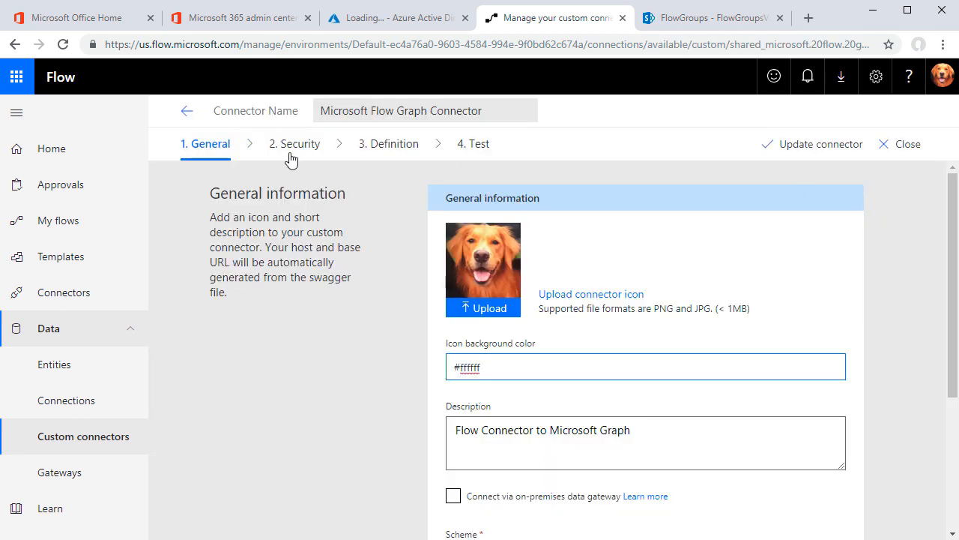
{"action": "left_click", "coordinate": [395, 152]}
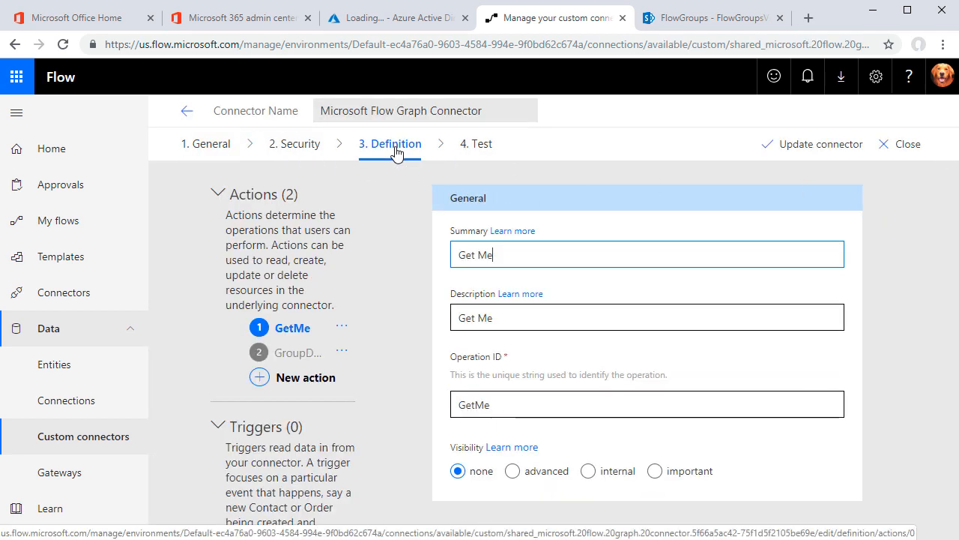
{"action": "left_click", "coordinate": [294, 357]}
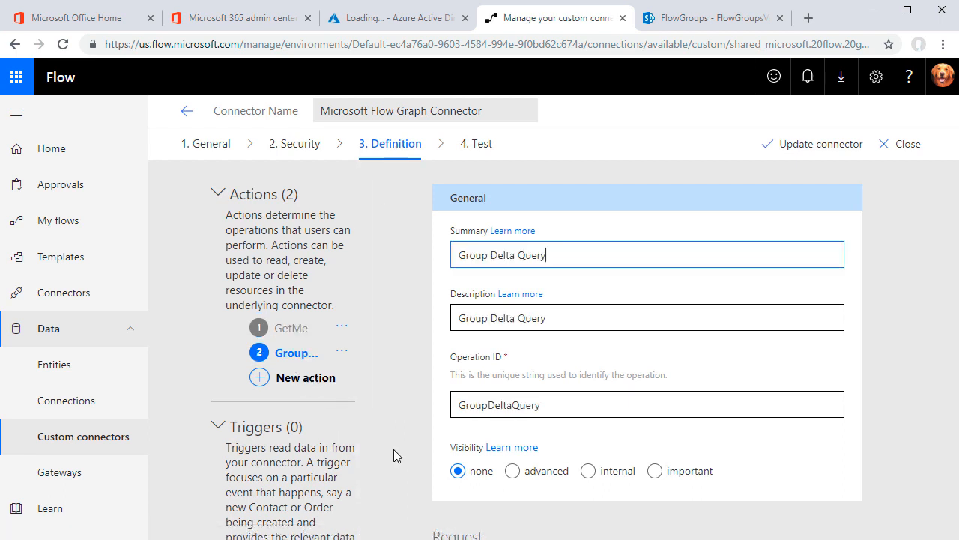
Set the default value of the $filter query parameter to id eq '{group-id}' and update the connector
{"action": "scroll", "coordinate": [779, 420], "scroll_direction": "down", "scroll_amount": 4}
{"action": "scroll", "coordinate": [838, 423], "scroll_direction": "down", "scroll_amount": 5}
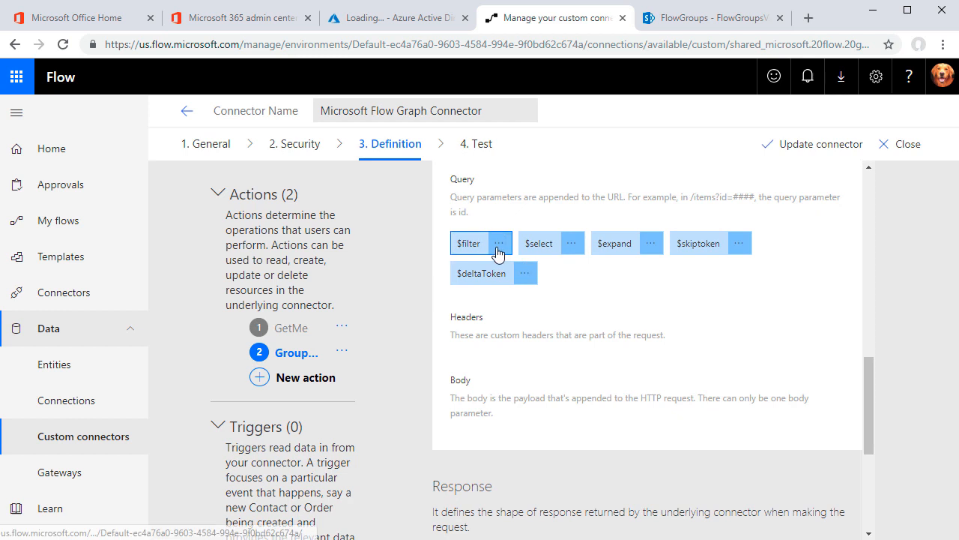
{"action": "left_click", "coordinate": [499, 244]}
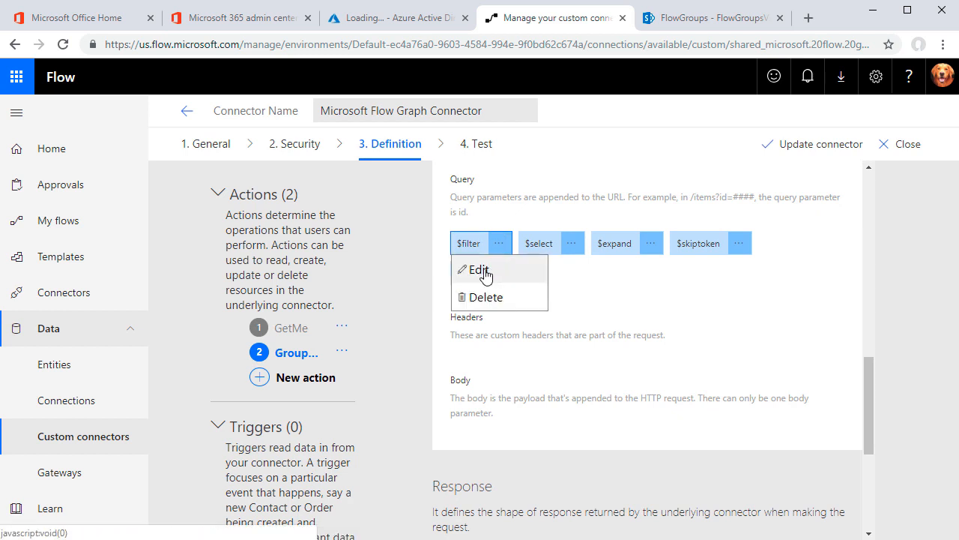
{"action": "left_click", "coordinate": [491, 272]}
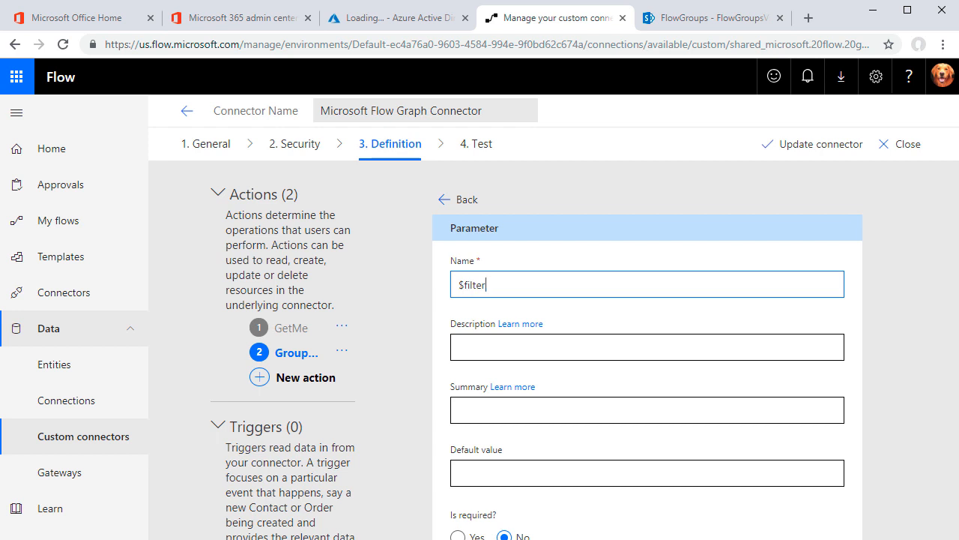
{"action": "left_click", "coordinate": [610, 472]}
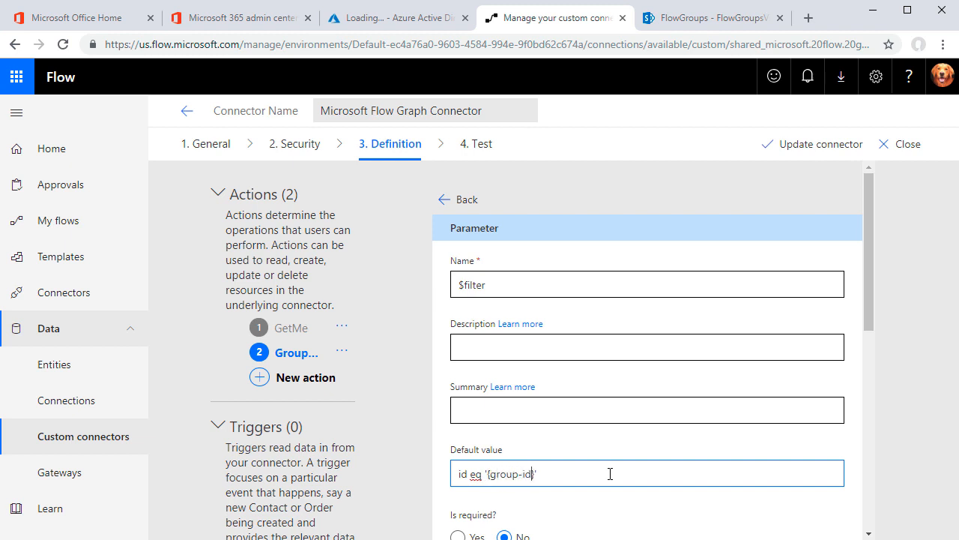
{"action": "scroll", "coordinate": [618, 335], "scroll_direction": "down", "scroll_amount": 2}
{"action": "scroll", "coordinate": [627, 335], "scroll_direction": "down", "scroll_amount": 2}
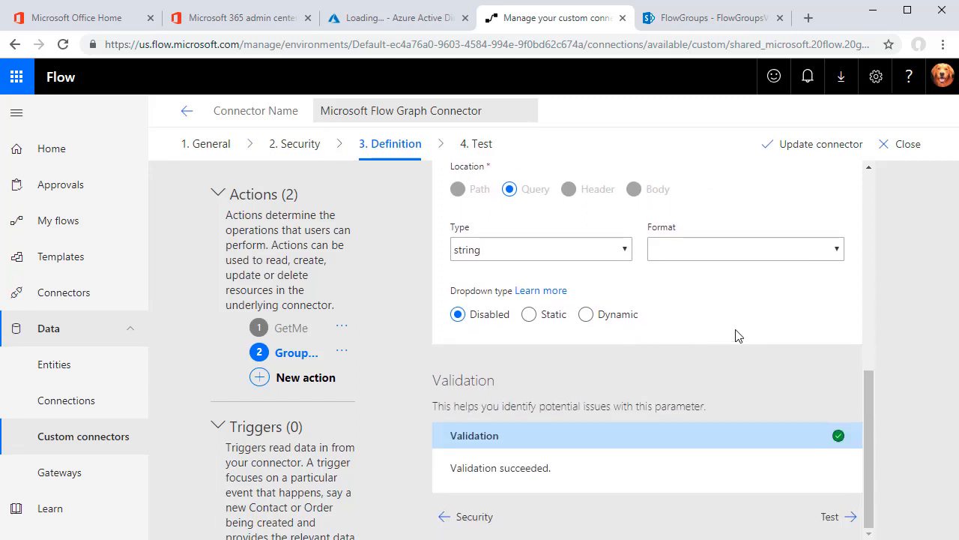
{"action": "scroll", "coordinate": [737, 334], "scroll_direction": "up", "scroll_amount": 5}
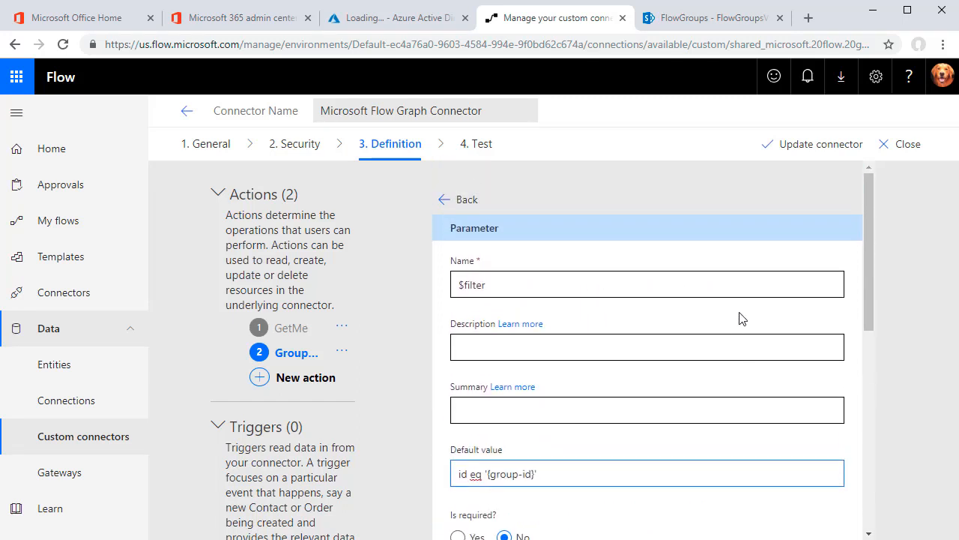
{"action": "left_click", "coordinate": [784, 148]}
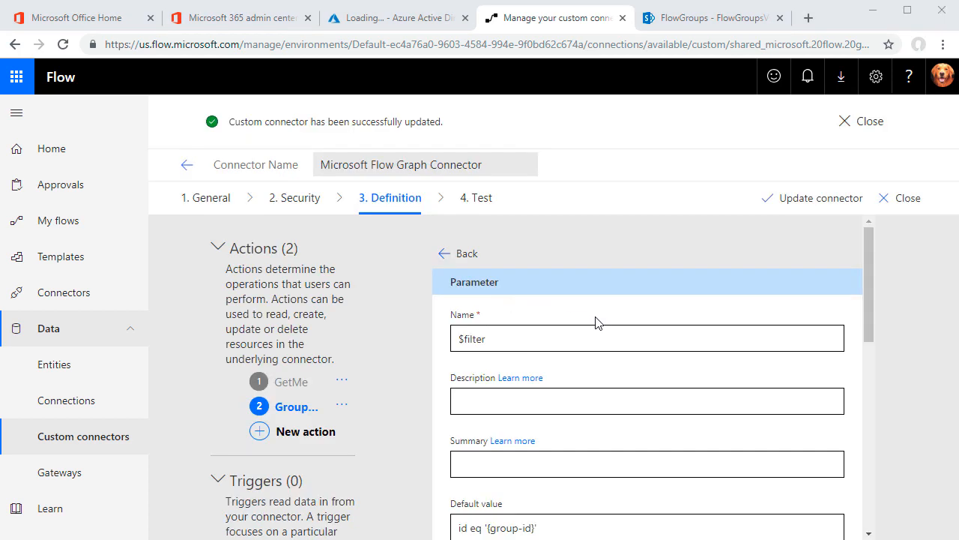
Set the default value of the Group Delta Query action's $select query parameter to displayName,description
{"action": "scroll", "coordinate": [602, 322], "scroll_direction": "down", "scroll_amount": 1}
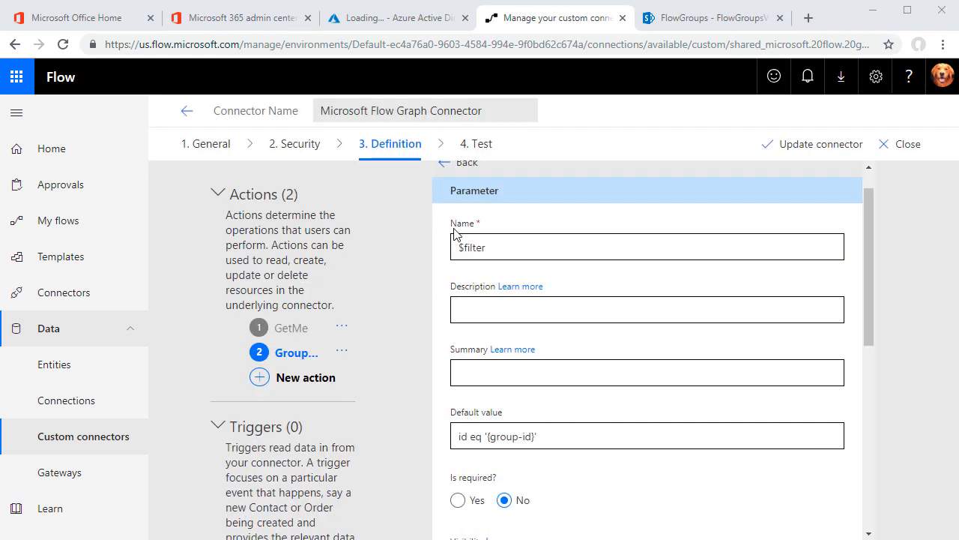
{"action": "left_click", "coordinate": [445, 163]}
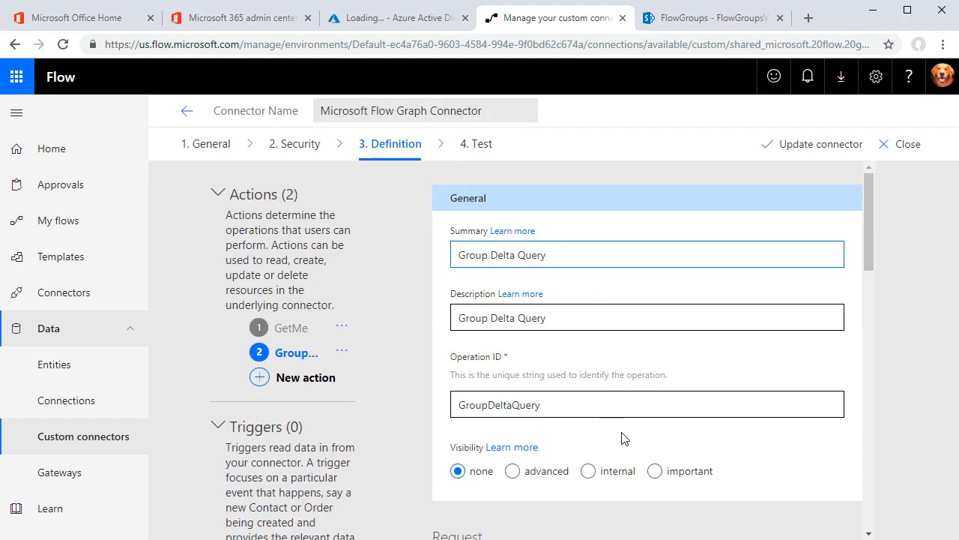
{"action": "scroll", "coordinate": [621, 438], "scroll_direction": "down", "scroll_amount": 6}
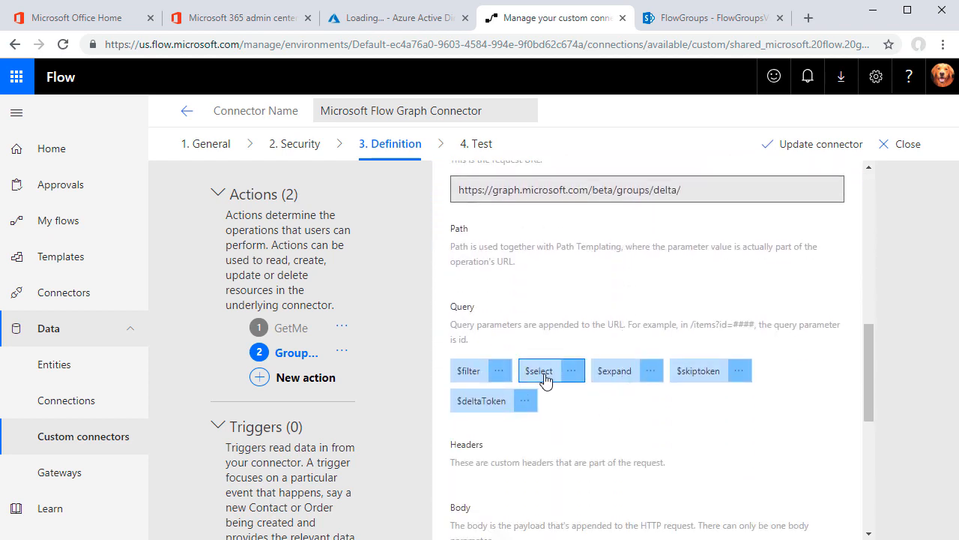
{"action": "left_click", "coordinate": [570, 373]}
{"action": "left_click", "coordinate": [561, 398]}
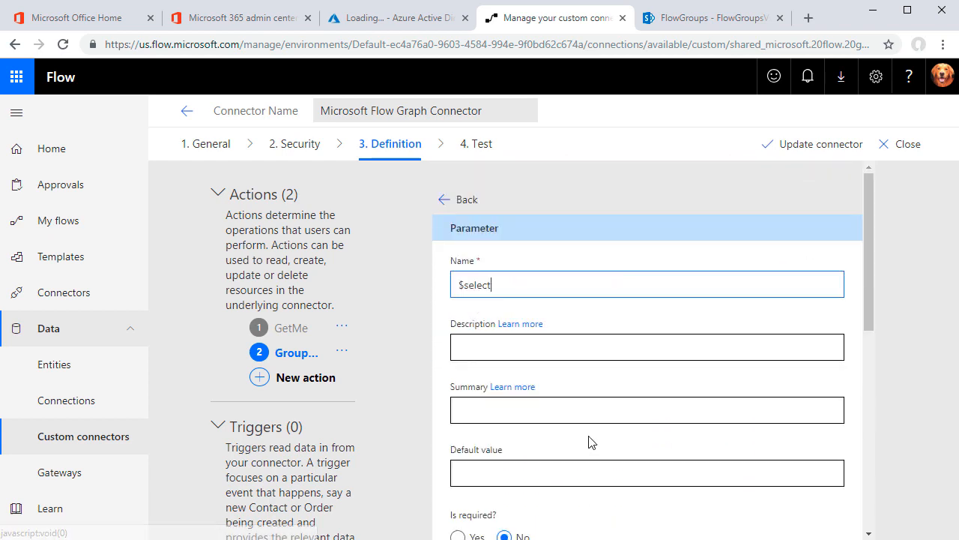
{"action": "left_click", "coordinate": [538, 473]}
{"action": "type", "text": "displayName,description"}
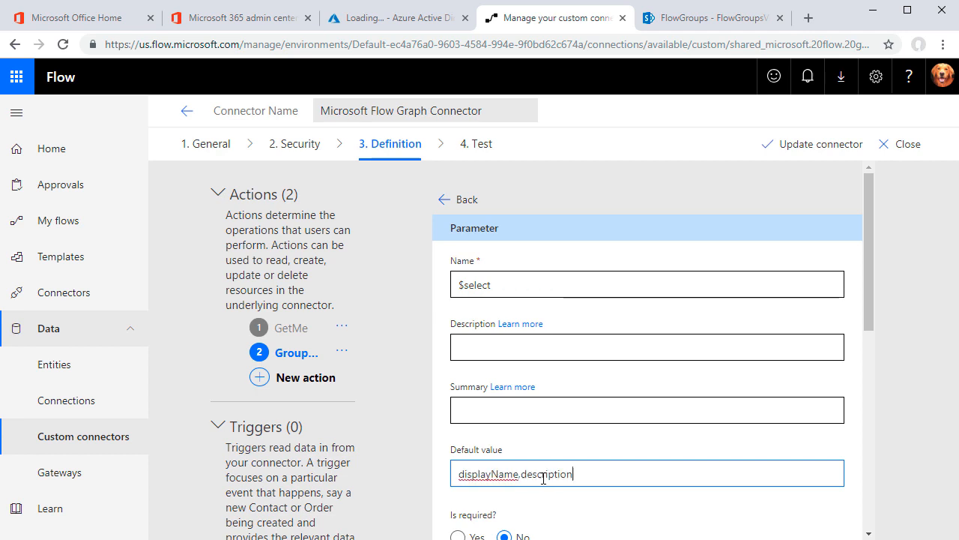
{"action": "scroll", "coordinate": [657, 417], "scroll_direction": "down", "scroll_amount": 4}
{"action": "scroll", "coordinate": [659, 417], "scroll_direction": "down", "scroll_amount": 3}
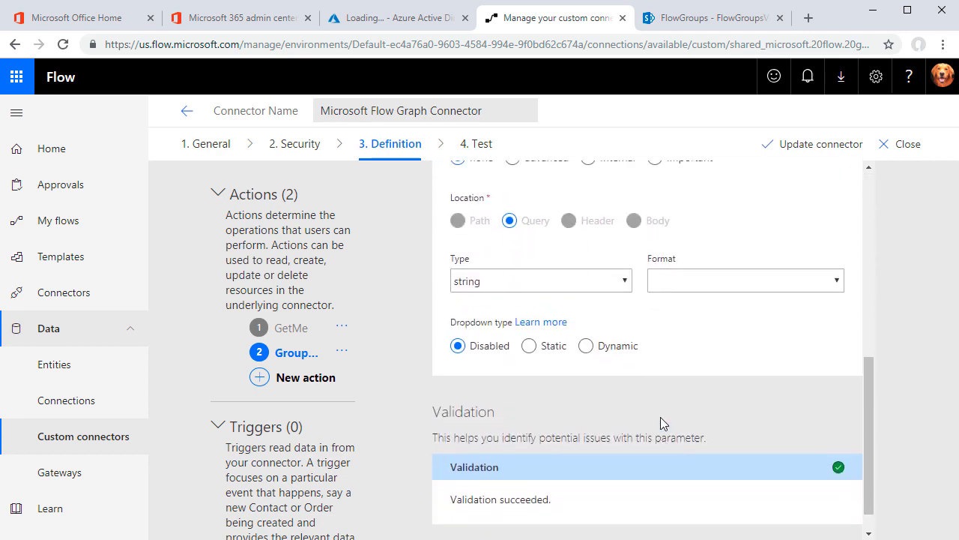
{"action": "scroll", "coordinate": [532, 300], "scroll_direction": "up", "scroll_amount": 8}
{"action": "left_click", "coordinate": [443, 206]}
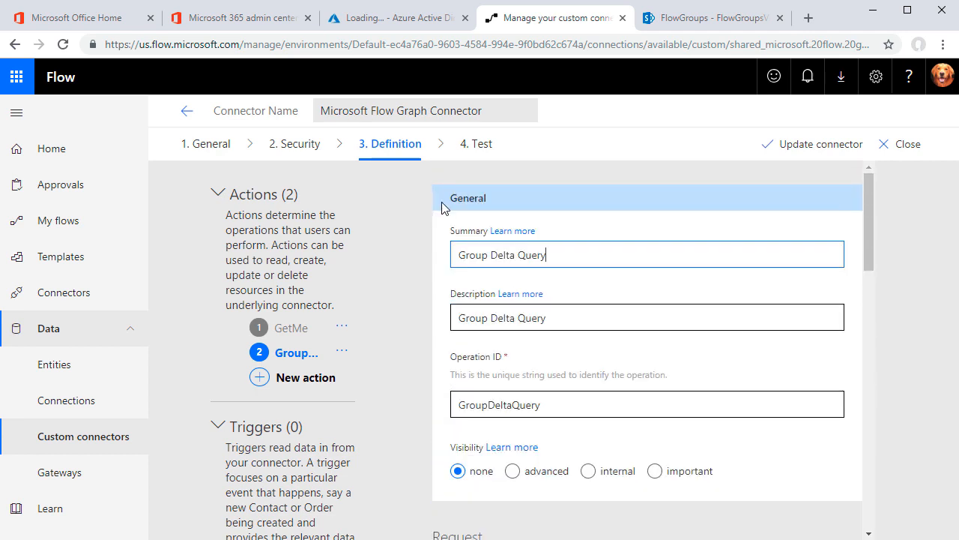
Set the $expand query parameter's default value to members and update the connector
{"action": "scroll", "coordinate": [668, 474], "scroll_direction": "down", "scroll_amount": 4}
{"action": "scroll", "coordinate": [669, 466], "scroll_direction": "down", "scroll_amount": 3}
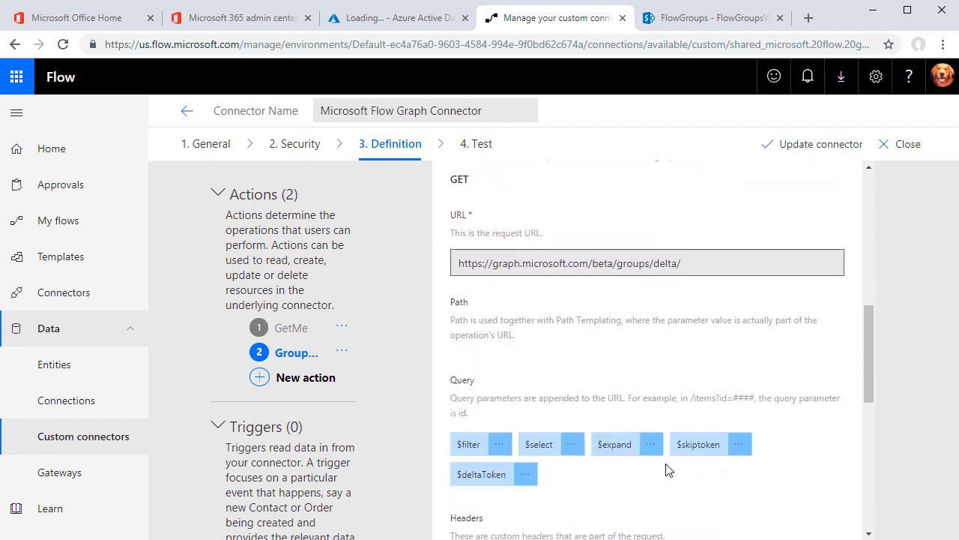
{"action": "left_click", "coordinate": [627, 448]}
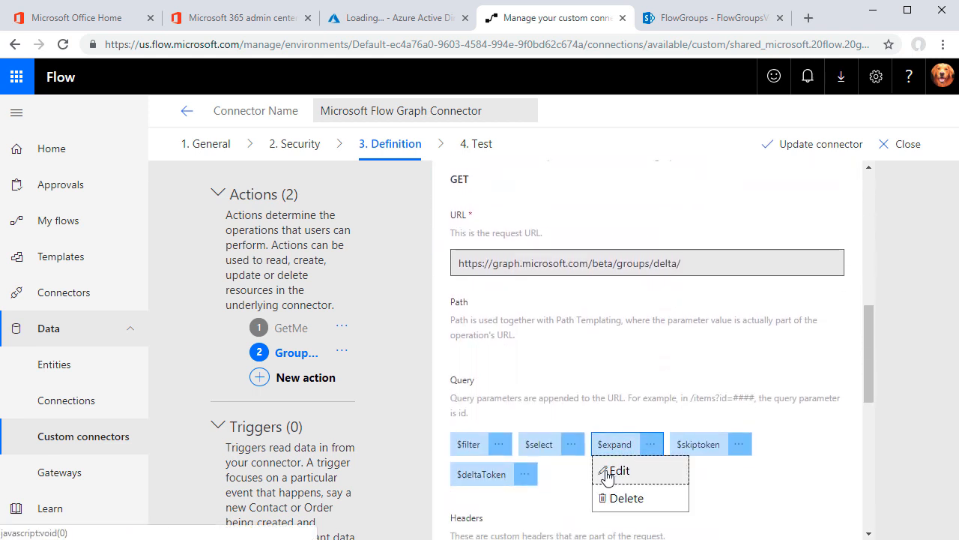
{"action": "left_click", "coordinate": [607, 469]}
{"action": "left_click", "coordinate": [501, 471]}
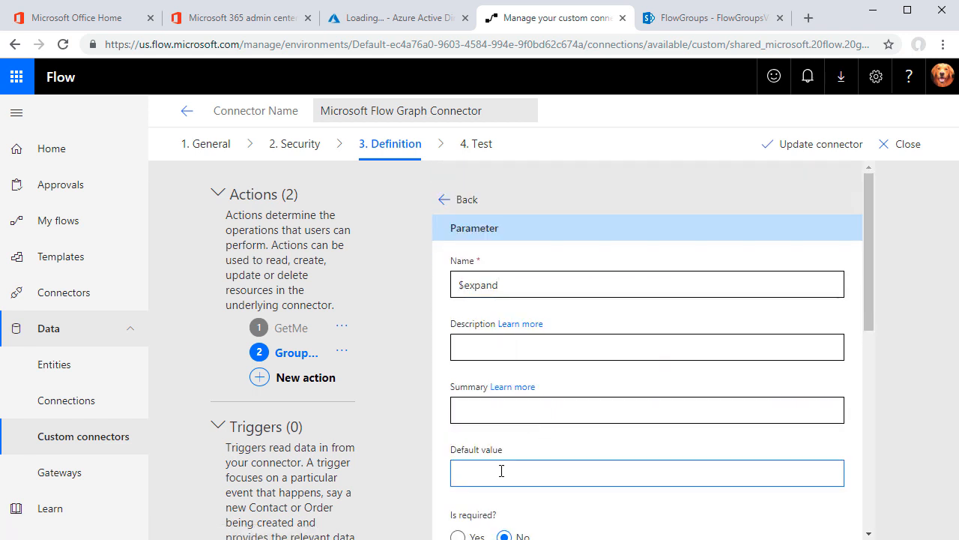
{"action": "type", "text": "members"}
{"action": "left_click", "coordinate": [444, 199]}
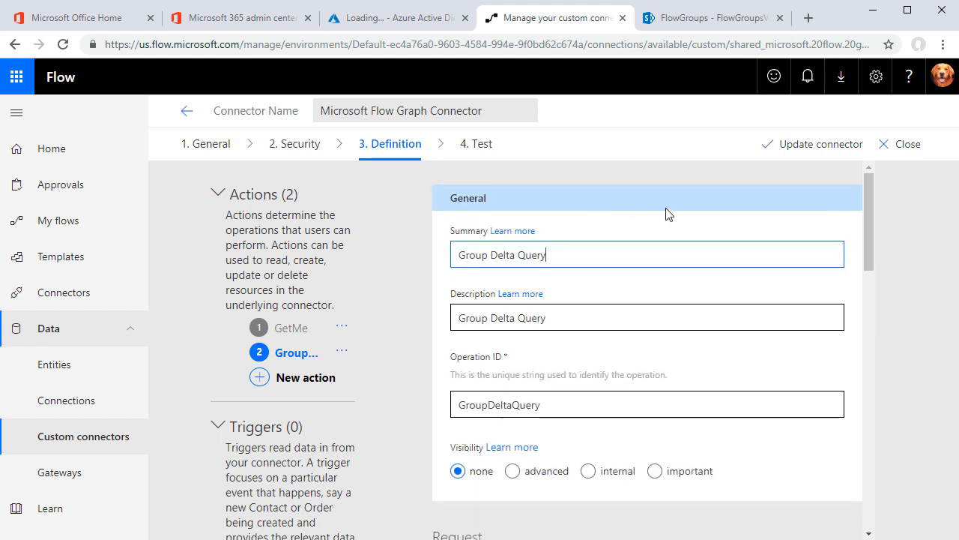
{"action": "left_click", "coordinate": [790, 145]}
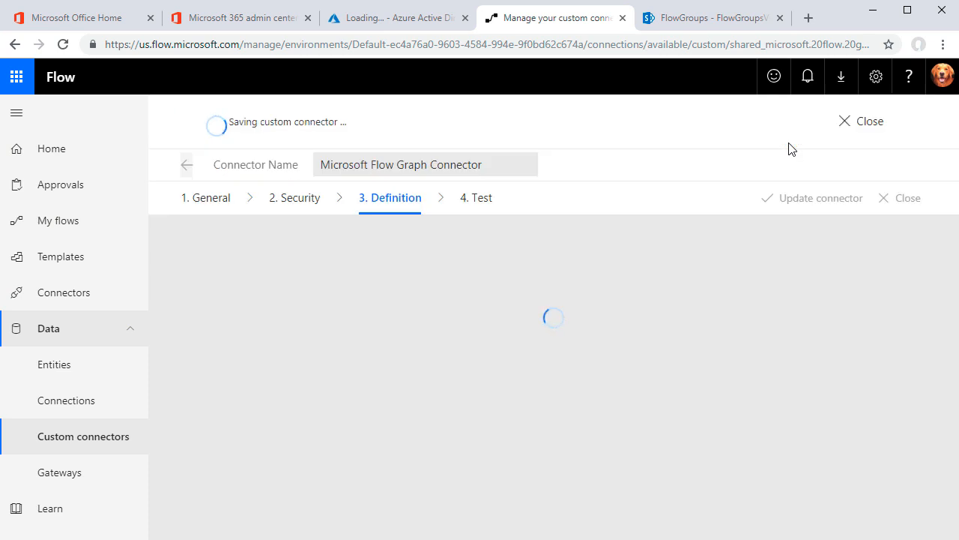
Prepare a test of the GroupDeltaQuery operation with $filter set to id eq 'd3dd0158-a239-4417-bd75-150a16bfdc99'
{"action": "left_click", "coordinate": [484, 203]}
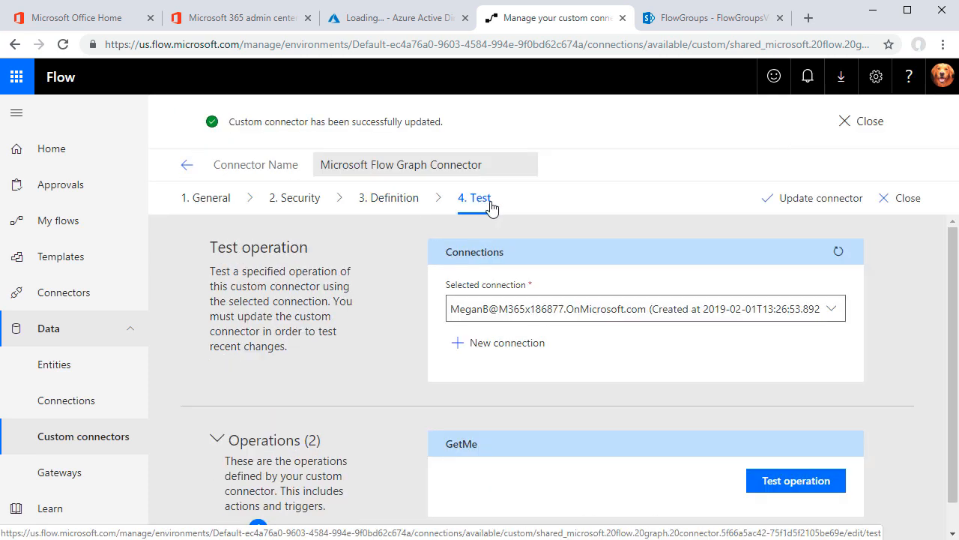
{"action": "scroll", "coordinate": [552, 405], "scroll_direction": "down", "scroll_amount": 1}
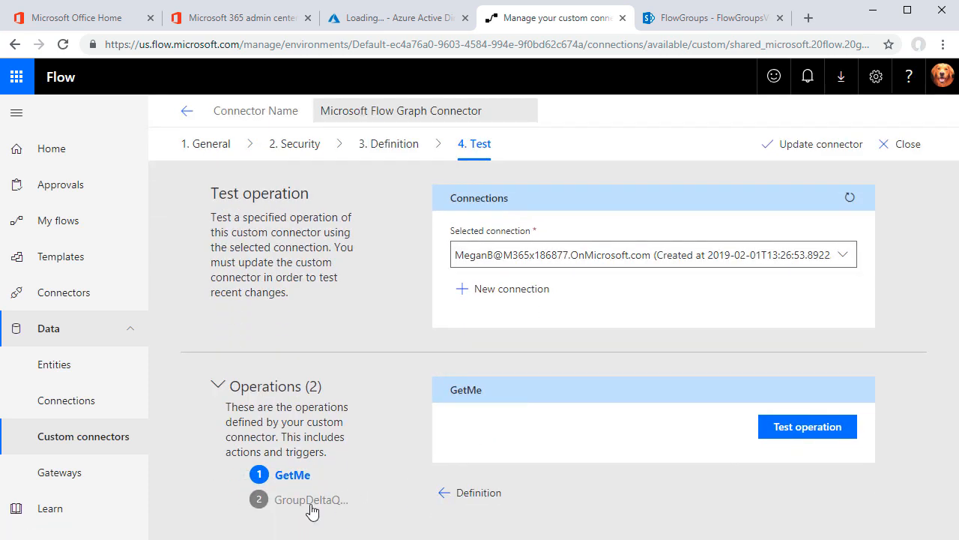
{"action": "left_click", "coordinate": [311, 502]}
{"action": "scroll", "coordinate": [797, 426], "scroll_direction": "down", "scroll_amount": 3}
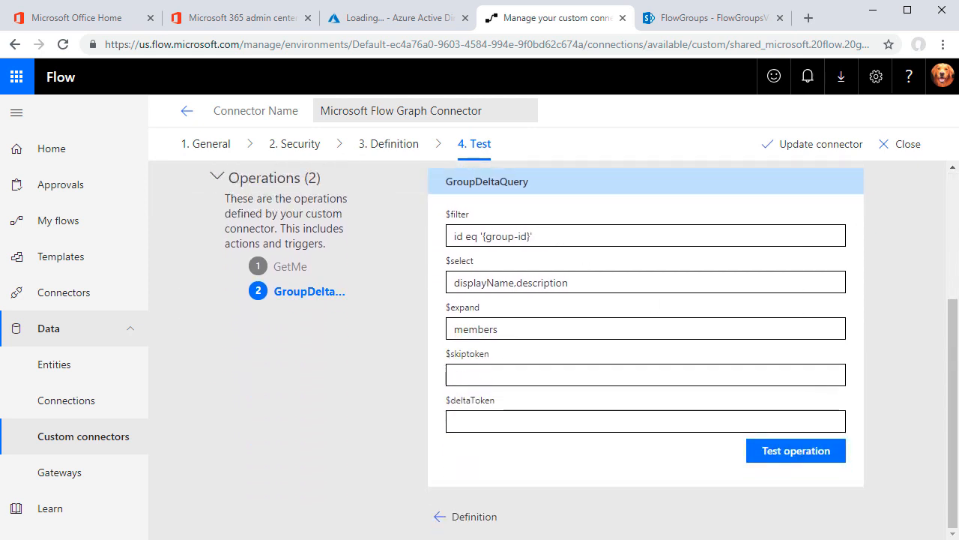
{"action": "left_click_drag", "start_coordinate": [484, 236], "coordinate": [530, 236]}
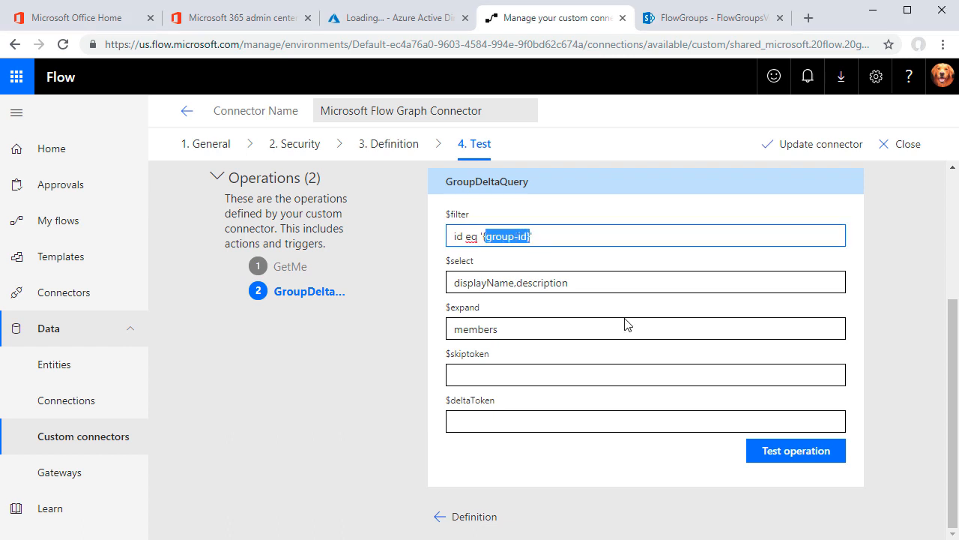
{"action": "type", "text": "d3dd0158-a239-4417-bd75-150a16bfdc99"}
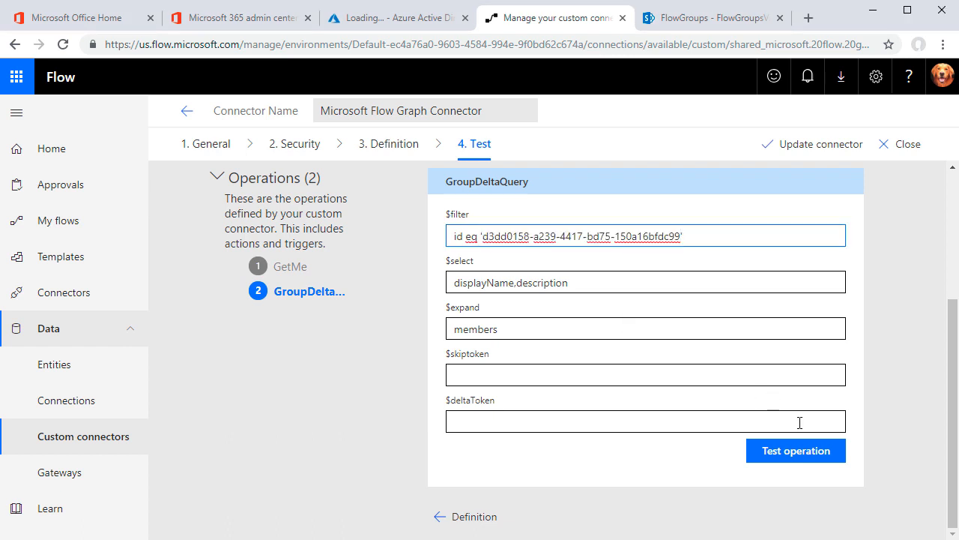
Run the GroupDeltaQuery test operation and update the connector once its response has been checked
{"action": "left_click", "coordinate": [810, 459]}
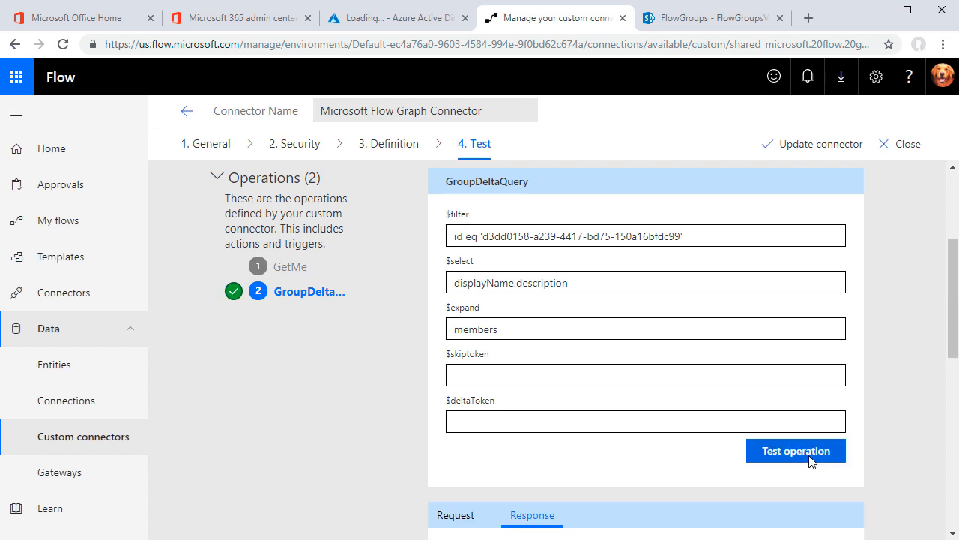
{"action": "scroll", "coordinate": [811, 461], "scroll_direction": "down", "scroll_amount": 3}
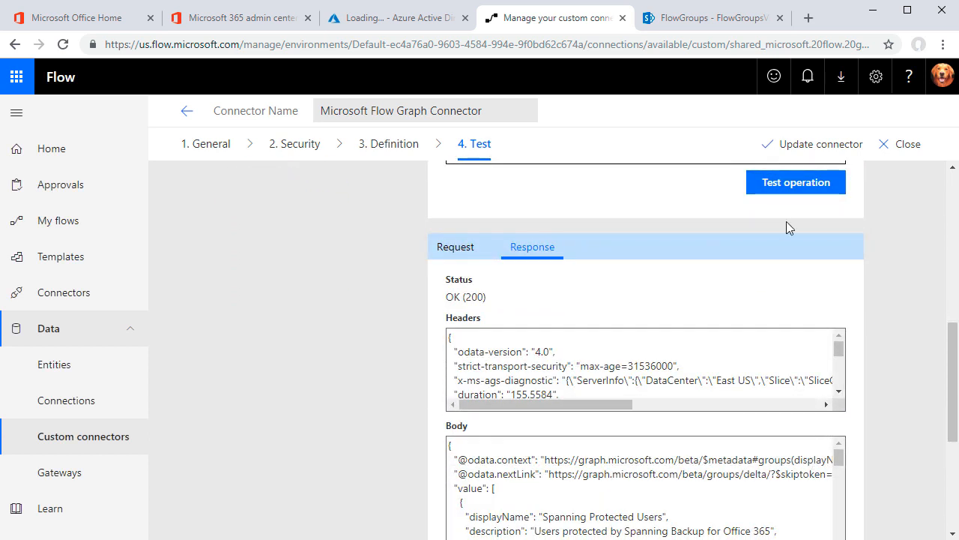
{"action": "left_click", "coordinate": [780, 148]}
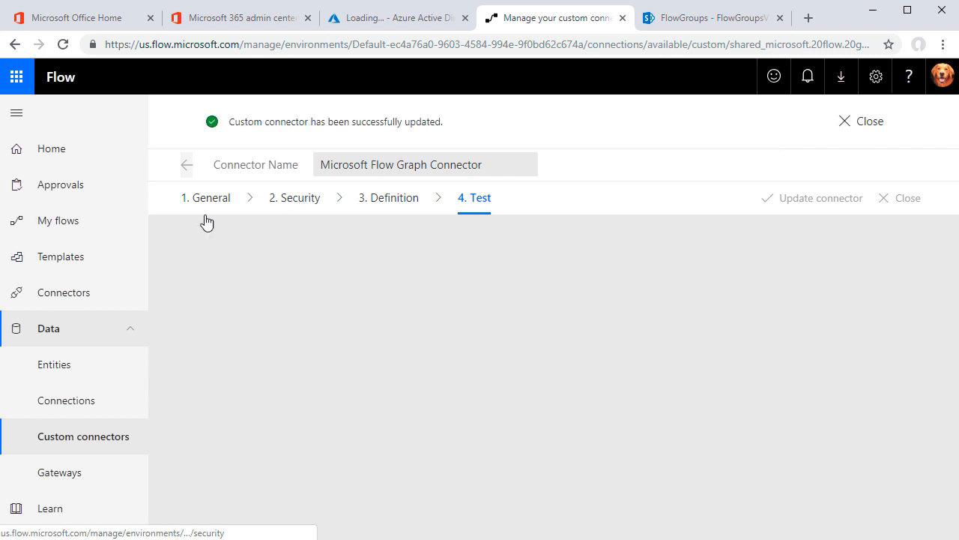
Create a new flow from blank that uses the manual flow trigger
{"action": "left_click", "coordinate": [64, 221]}
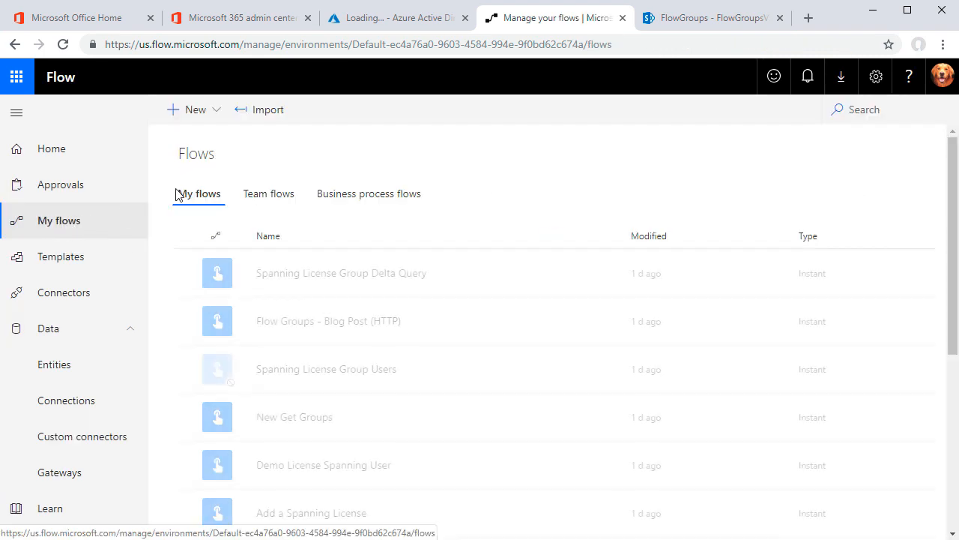
{"action": "left_click", "coordinate": [202, 113]}
{"action": "left_click", "coordinate": [214, 135]}
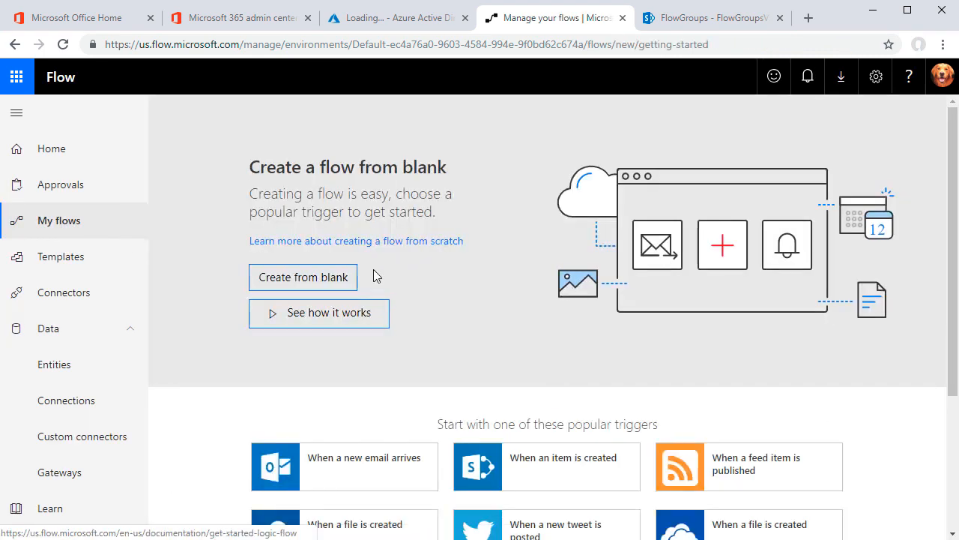
{"action": "left_click", "coordinate": [353, 277]}
{"action": "left_click", "coordinate": [483, 251]}
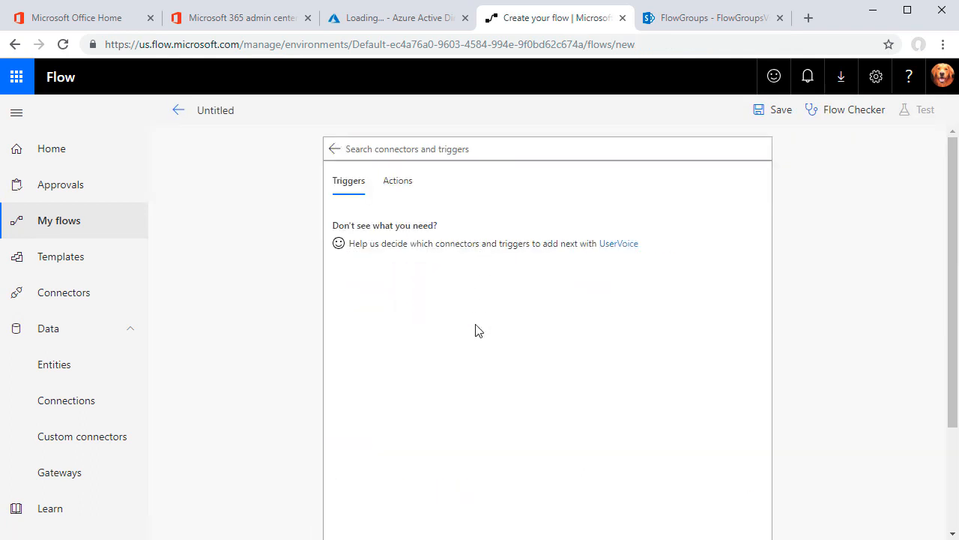
{"action": "left_click", "coordinate": [367, 235]}
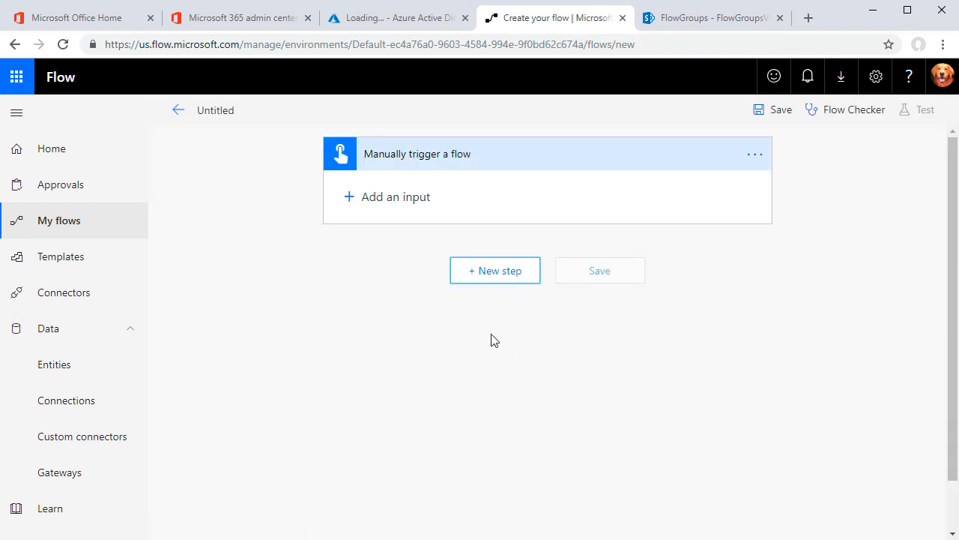
Add the Group Delta Query action from the Microsoft Flow Graph Connector as the flow's next step
{"action": "left_click", "coordinate": [494, 271]}
{"action": "type", "text": "graph"}
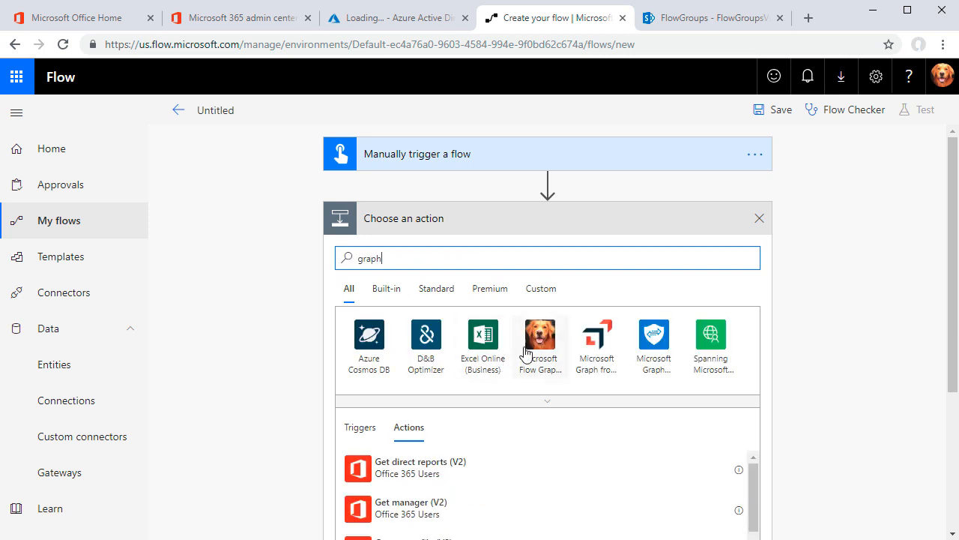
{"action": "left_click", "coordinate": [528, 346]}
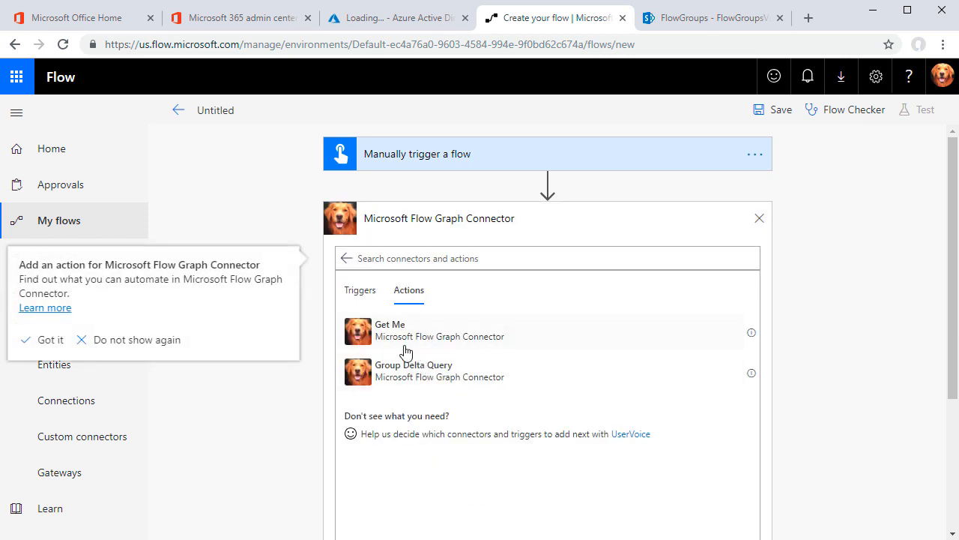
{"action": "left_click", "coordinate": [410, 373]}
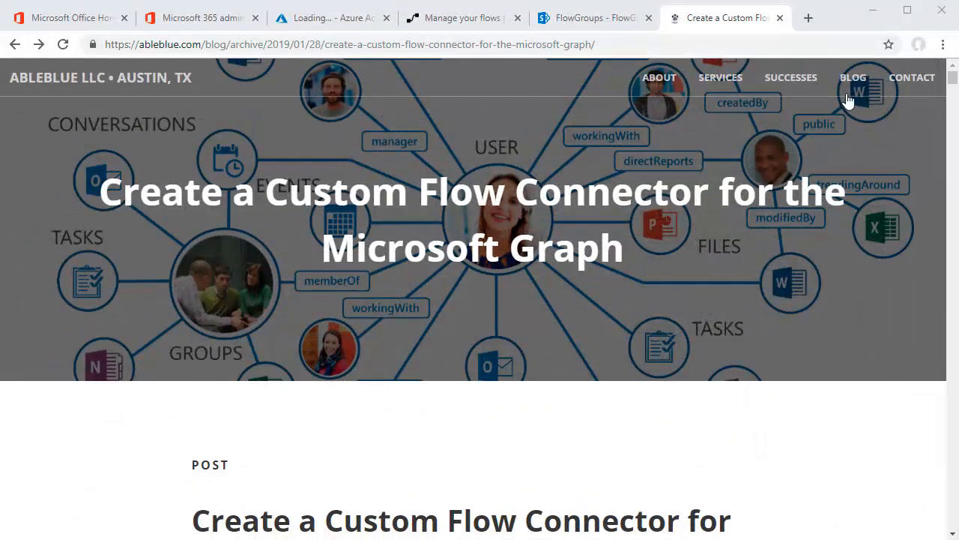
Open the post "Microsoft Graph Delta Query from Microsoft Flow: Part 3" from the ableblue.com blog list
{"action": "left_click", "coordinate": [850, 83]}
{"action": "scroll", "coordinate": [431, 461], "scroll_direction": "down", "scroll_amount": 5}
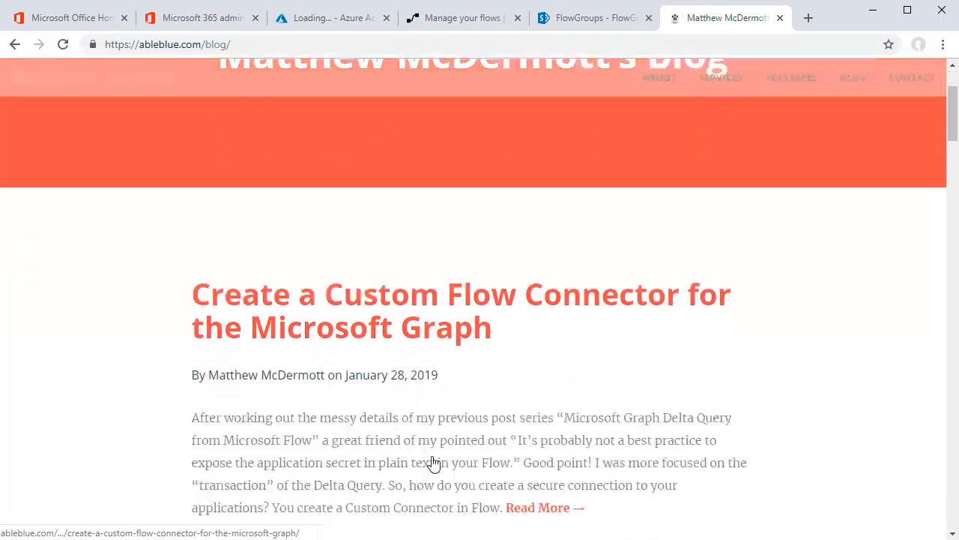
{"action": "left_click", "coordinate": [428, 399]}
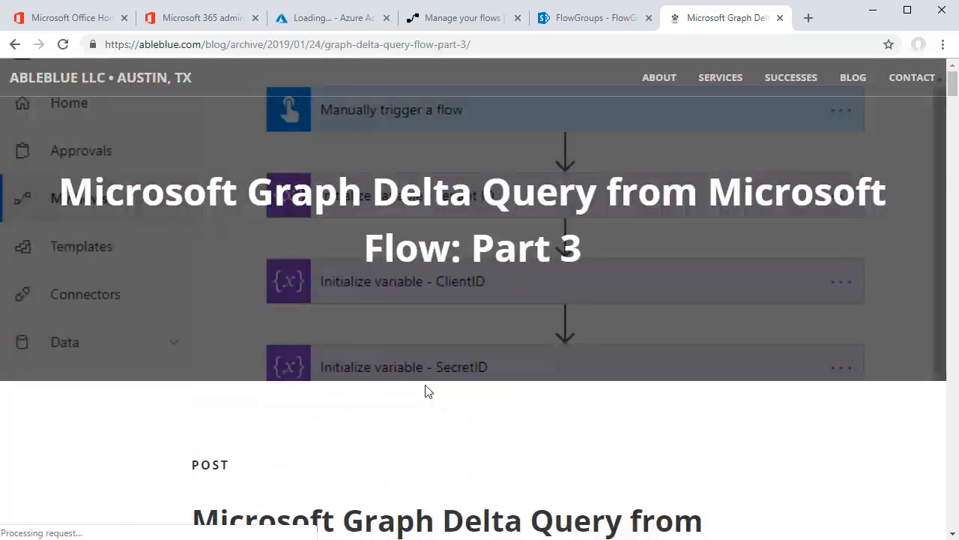
{"action": "scroll", "coordinate": [754, 431], "scroll_direction": "down", "scroll_amount": 5}
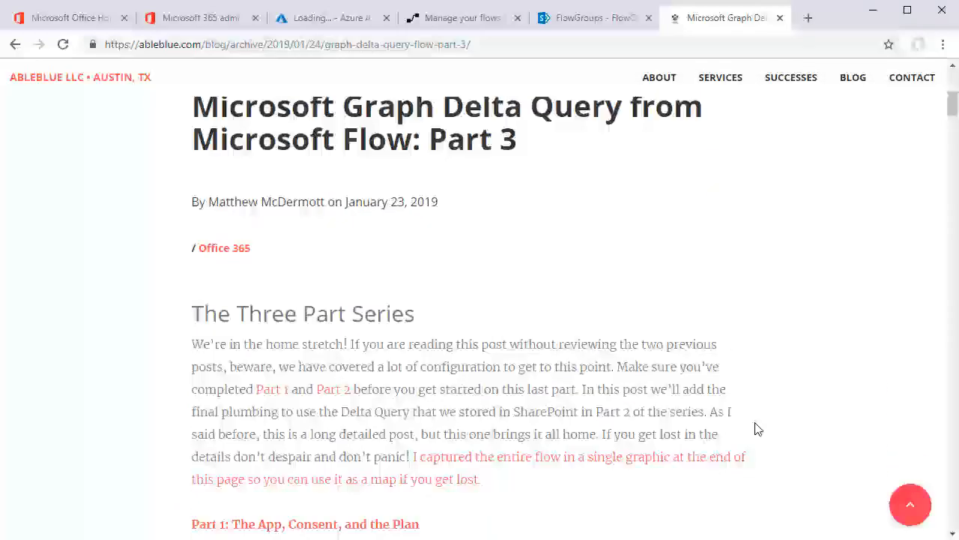
Go to the post's graphic of the whole flow and examine its actions, conditions and loops
{"action": "left_click", "coordinate": [438, 461]}
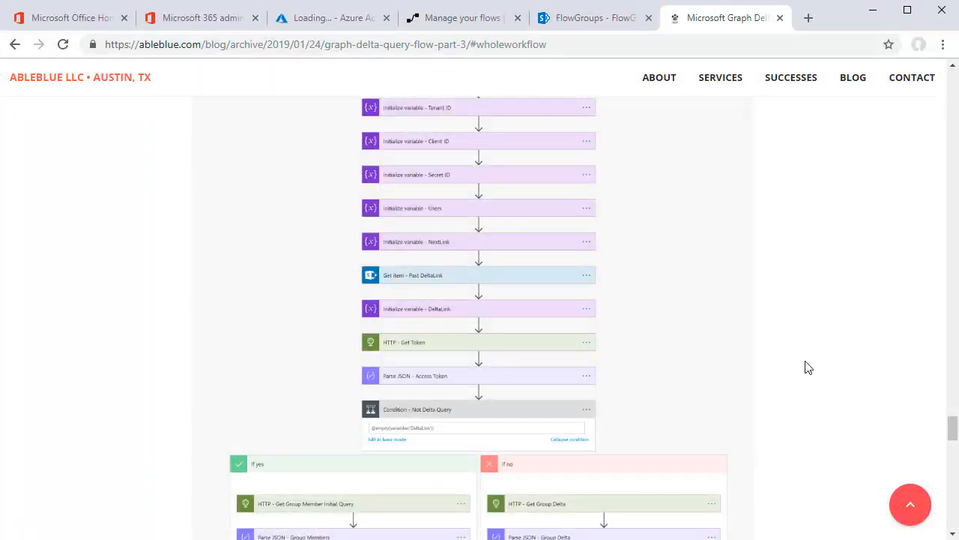
{"action": "scroll", "coordinate": [810, 366], "scroll_direction": "up", "scroll_amount": 1}
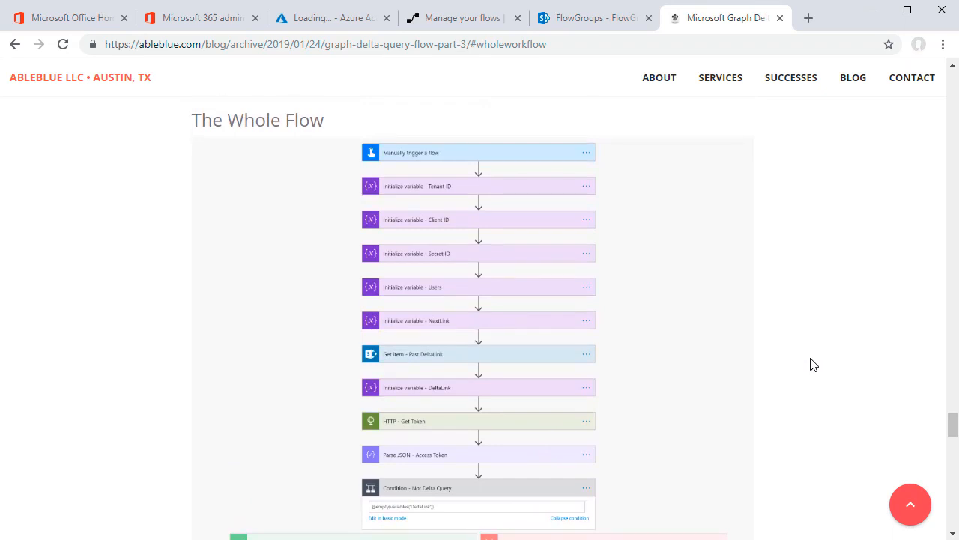
{"action": "scroll", "coordinate": [816, 364], "scroll_direction": "down", "scroll_amount": 2}
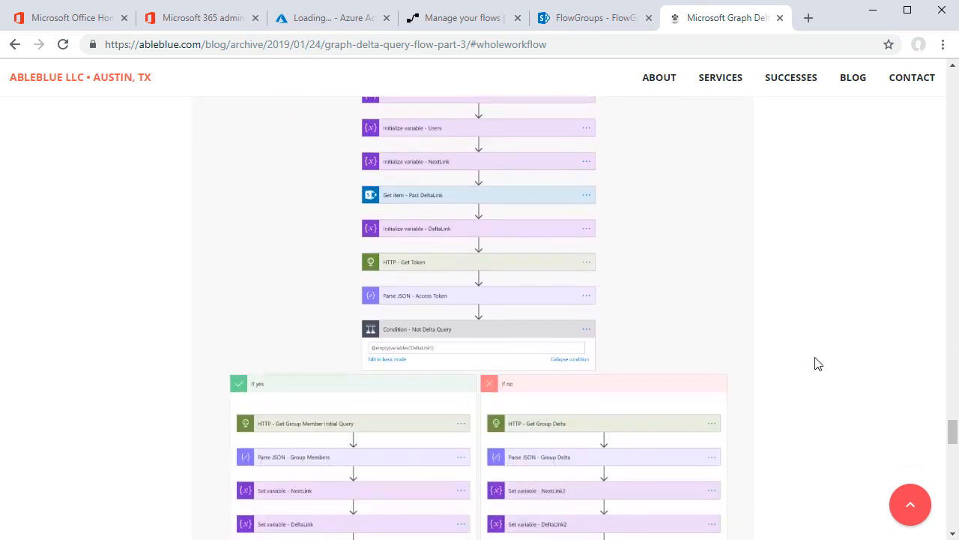
{"action": "scroll", "coordinate": [818, 363], "scroll_direction": "down", "scroll_amount": 3}
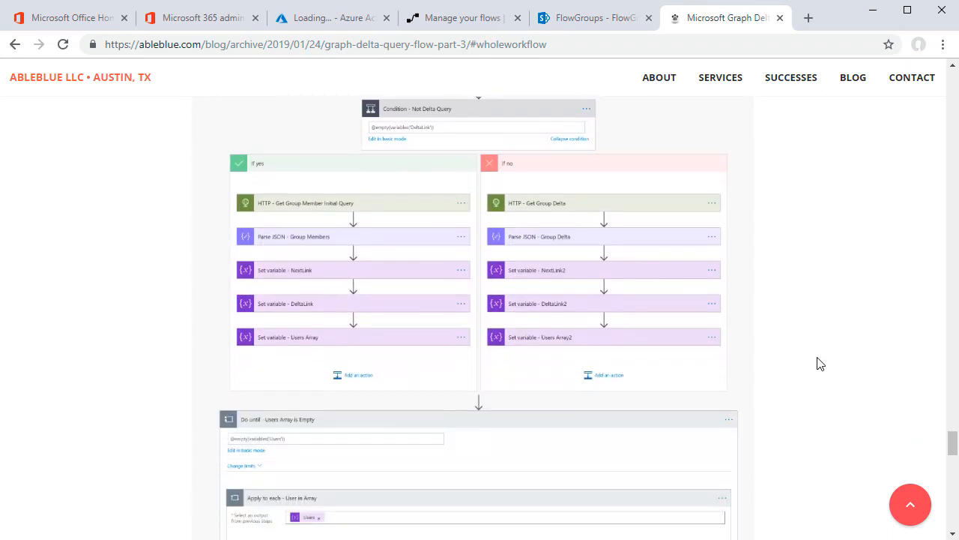
{"action": "scroll", "coordinate": [821, 364], "scroll_direction": "down", "scroll_amount": 2}
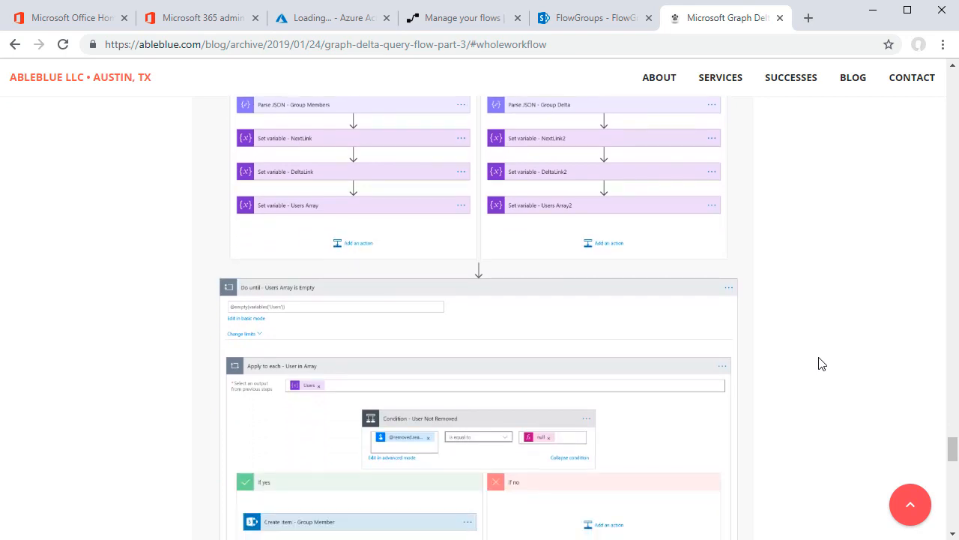
Review the start of the blog's whole-flow graphic and view the FlowGroupsConfigurationVideo list on the FlowGroups SharePoint site
{"action": "scroll", "coordinate": [823, 364], "scroll_direction": "down", "scroll_amount": 1}
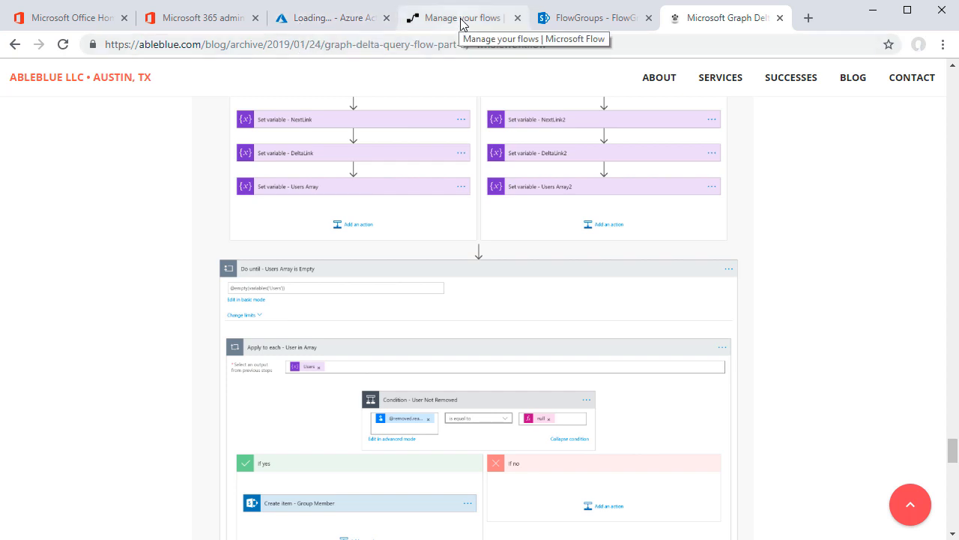
{"action": "scroll", "coordinate": [798, 277], "scroll_direction": "up", "scroll_amount": 10}
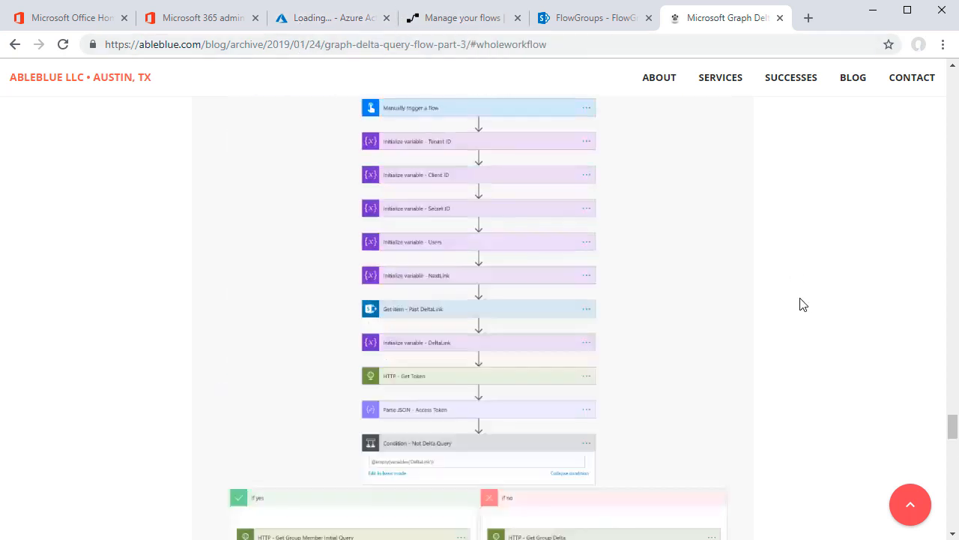
{"action": "scroll", "coordinate": [801, 304], "scroll_direction": "down", "scroll_amount": 2}
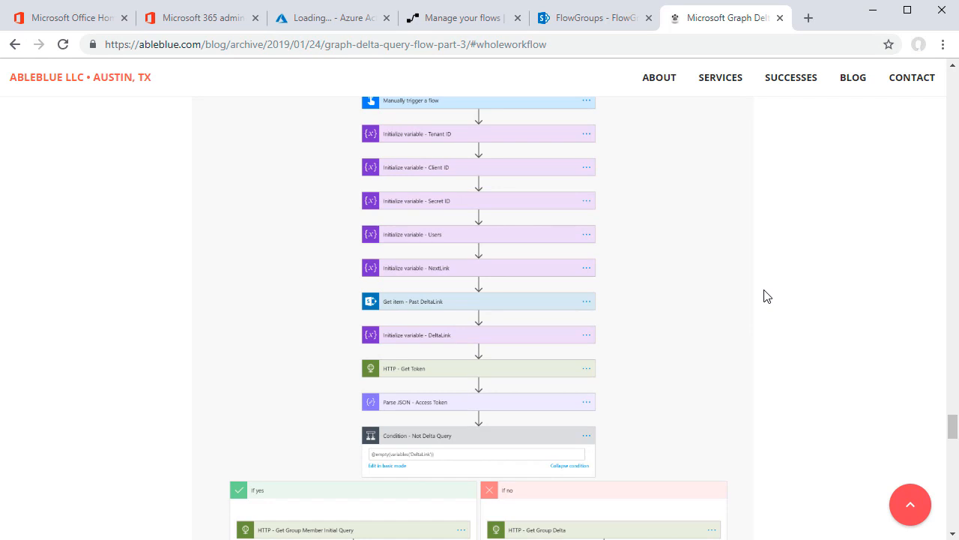
{"action": "left_click", "coordinate": [585, 25]}
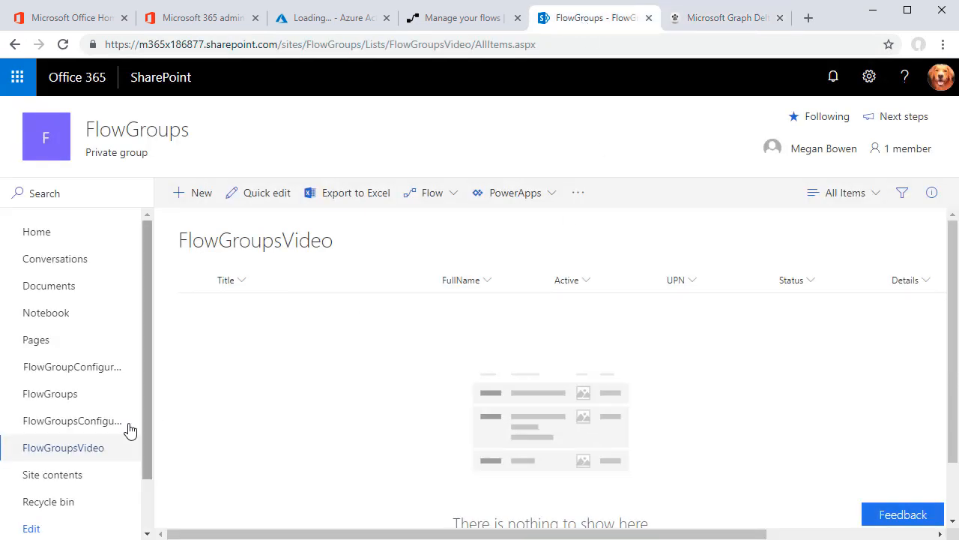
{"action": "left_click", "coordinate": [95, 426]}
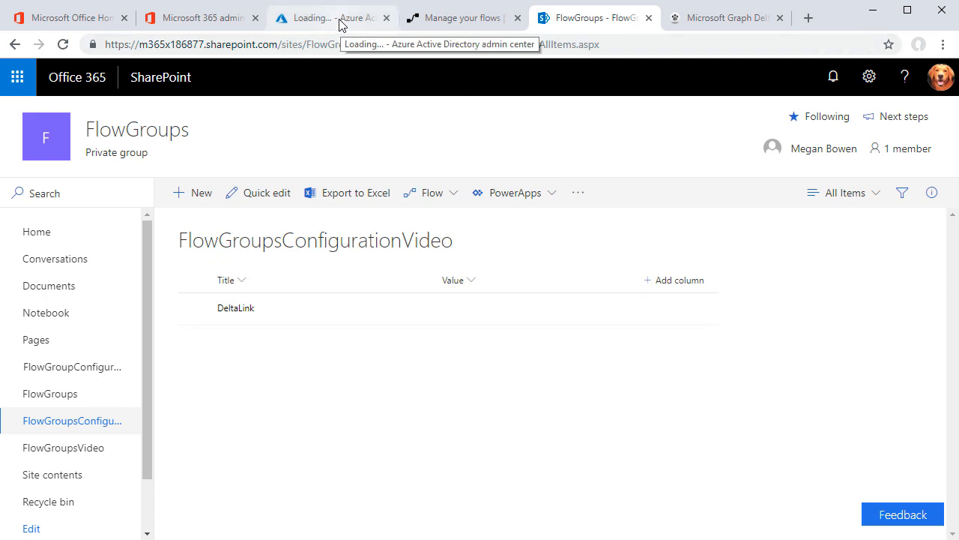
Return to the Flow site and save a copy of "Flow Groups - Blog Post (HTTP)" as "Way More Secure Flow Groups - Blog Post"
{"action": "left_click", "coordinate": [461, 20]}
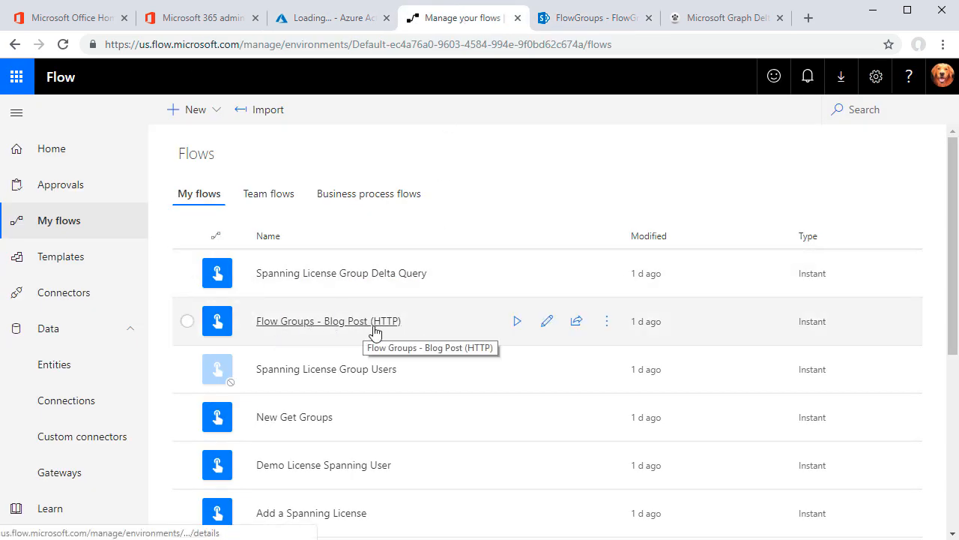
{"action": "left_click", "coordinate": [606, 324]}
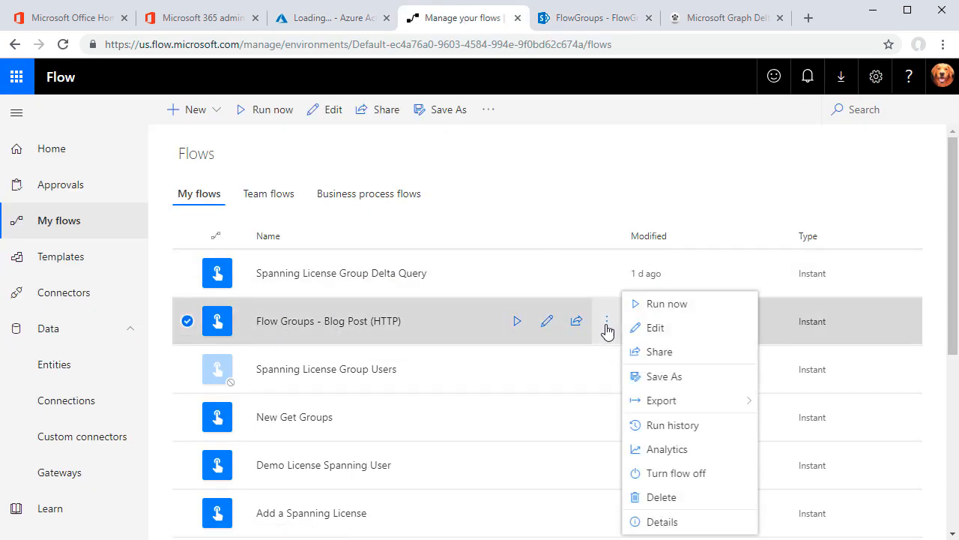
{"action": "left_click", "coordinate": [658, 382]}
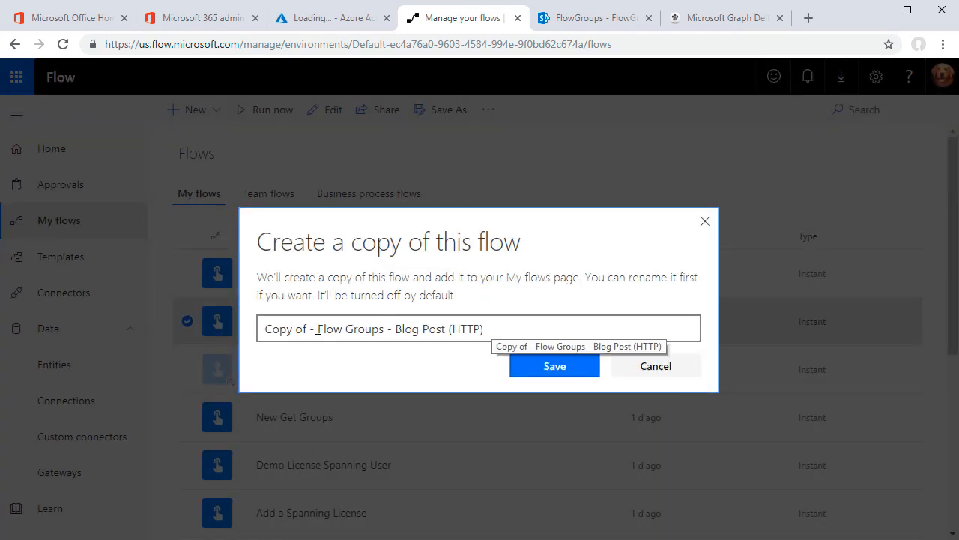
{"action": "left_click_drag", "start_coordinate": [318, 328], "coordinate": [179, 321]}
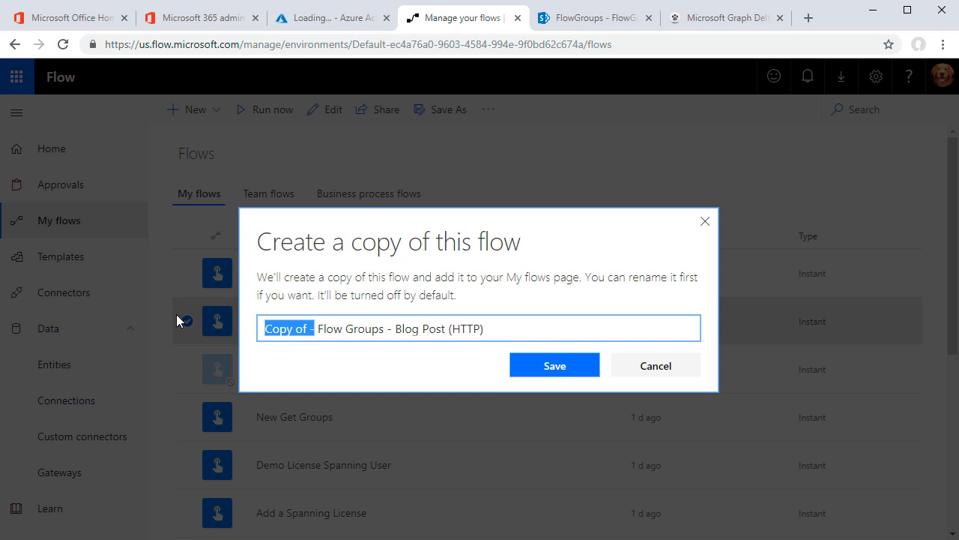
{"action": "type", "text": "Way "}
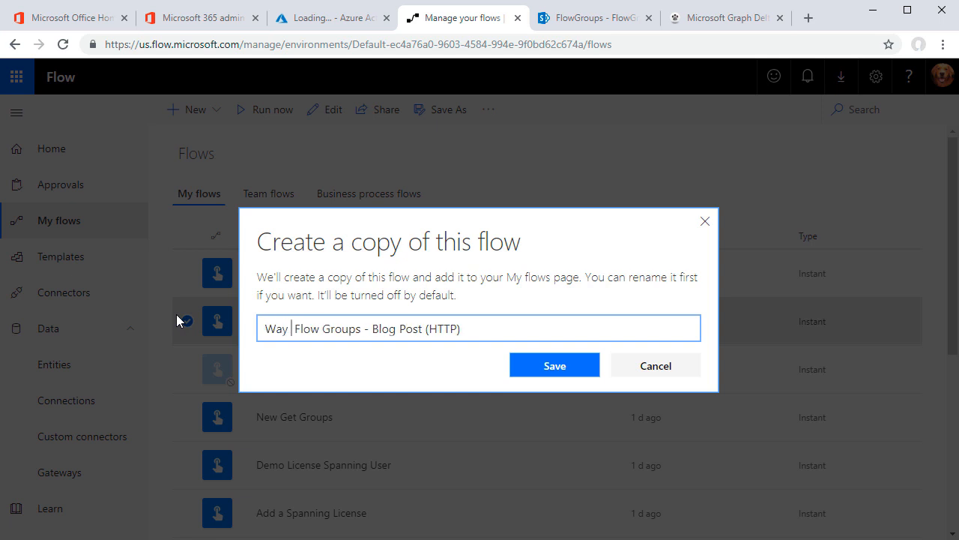
{"action": "type", "text": "More Sec"}
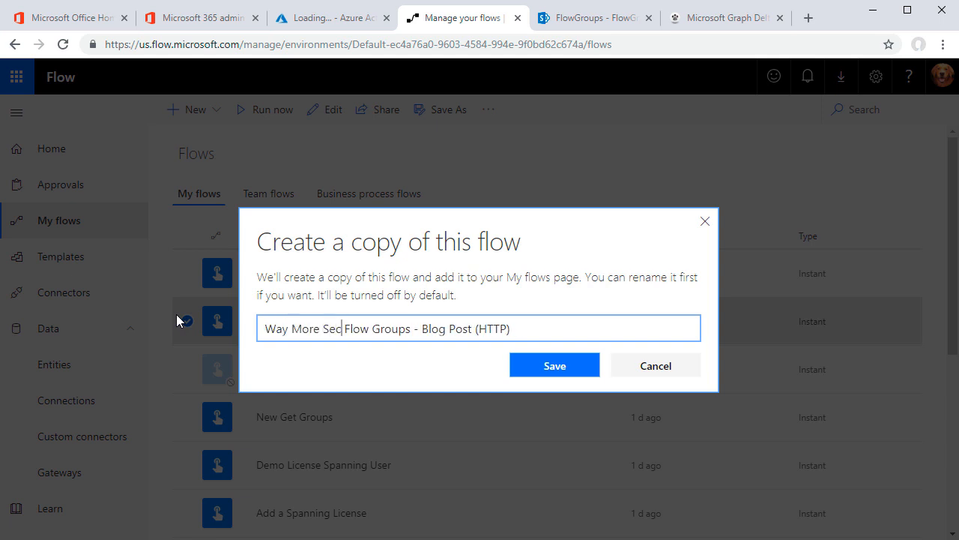
{"action": "type", "text": "ure"}
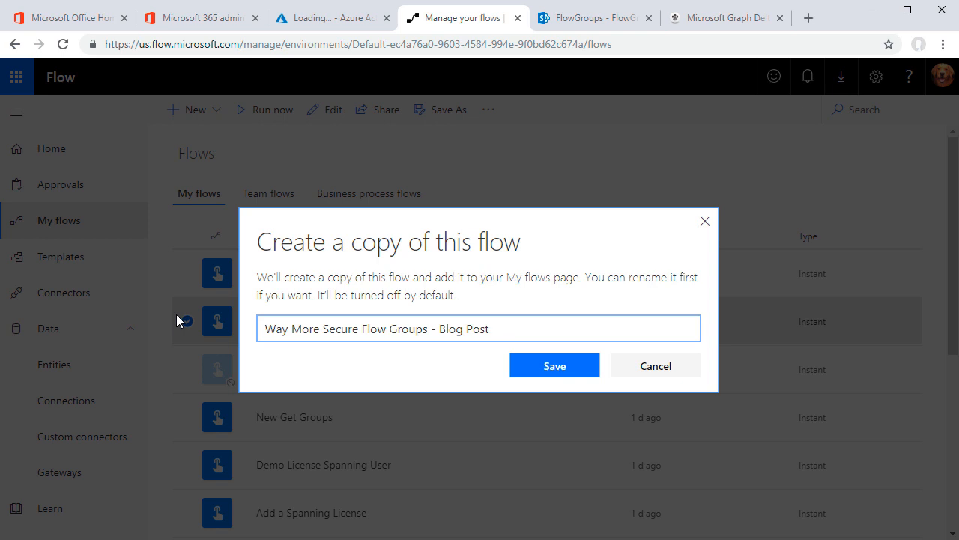
{"action": "left_click", "coordinate": [564, 366]}
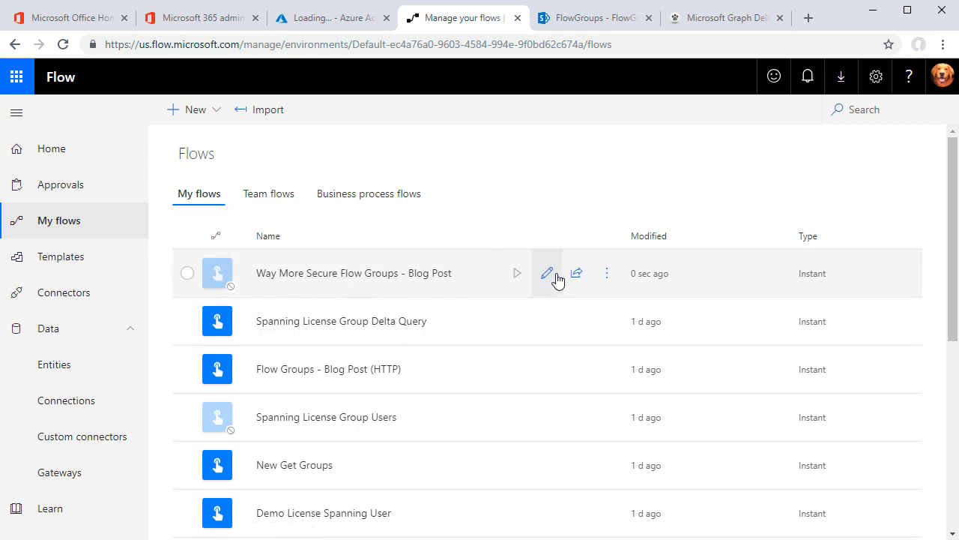
Turn on the flow "Way More Secure Flow Groups - Blog Post" and open it for editing
{"action": "left_click", "coordinate": [609, 280]}
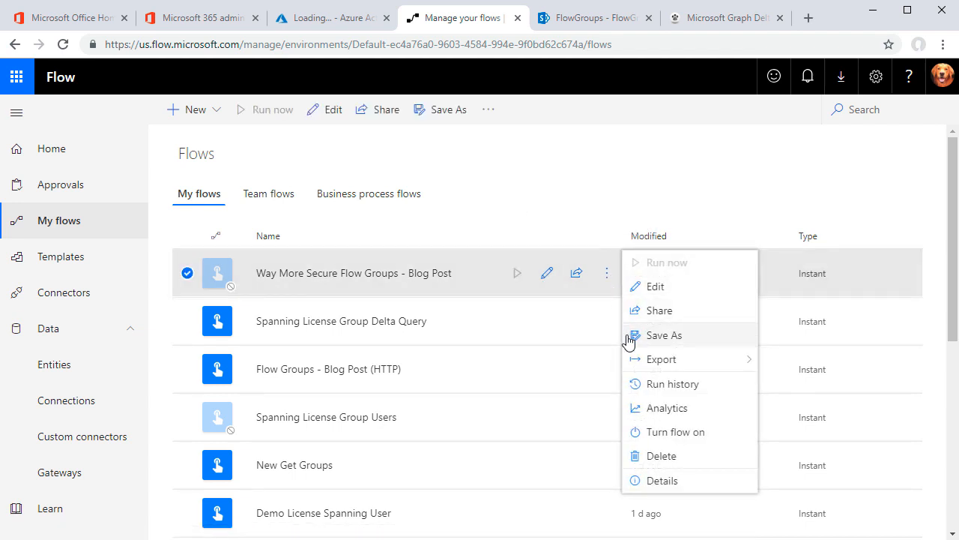
{"action": "left_click", "coordinate": [651, 433]}
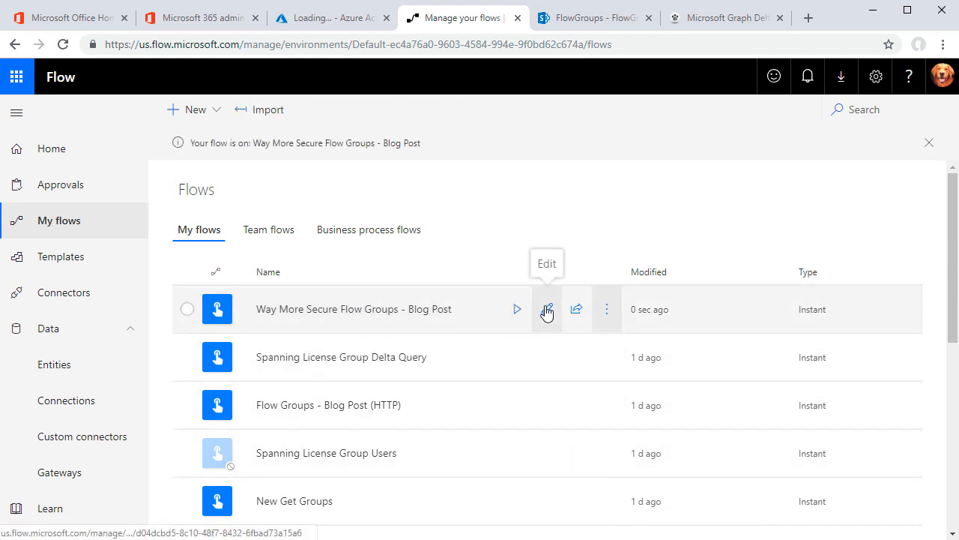
{"action": "left_click", "coordinate": [547, 309]}
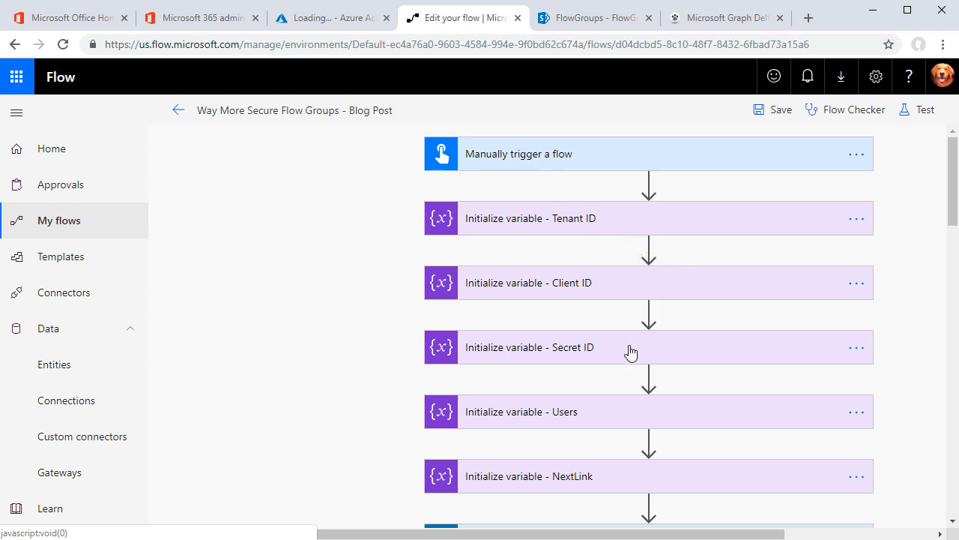
Delete the "Initialize variable - Tenant ID" action from the flow
{"action": "scroll", "coordinate": [624, 353], "scroll_direction": "down", "scroll_amount": 2}
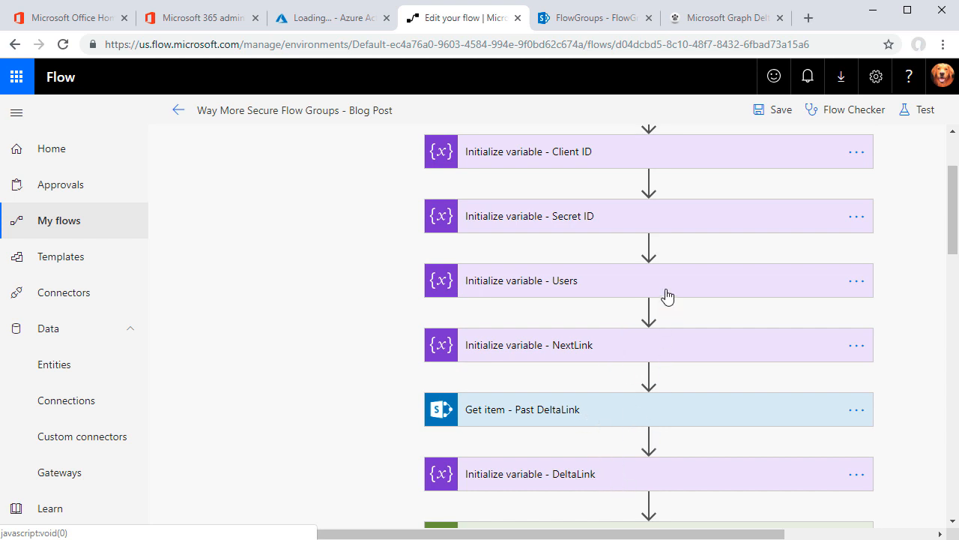
{"action": "scroll", "coordinate": [667, 295], "scroll_direction": "up", "scroll_amount": 2}
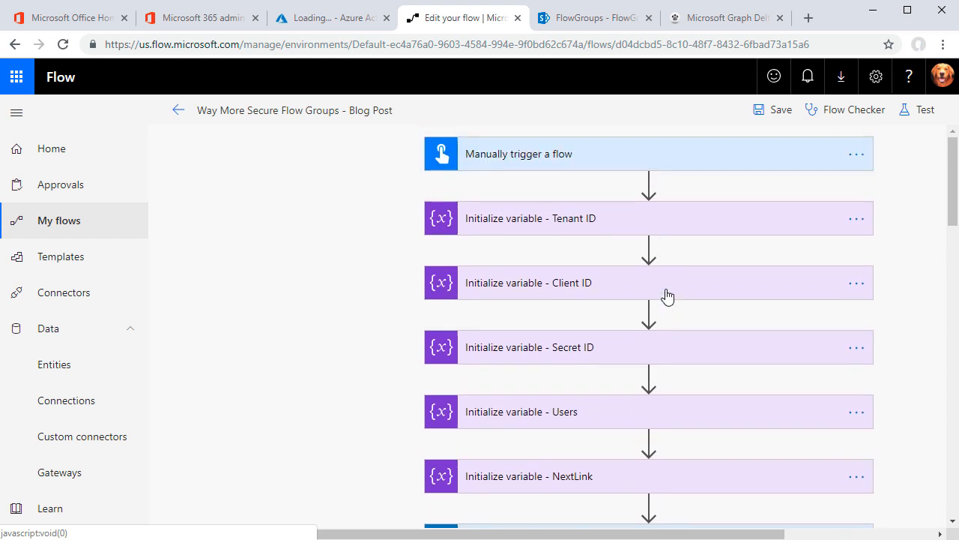
{"action": "left_click", "coordinate": [857, 218]}
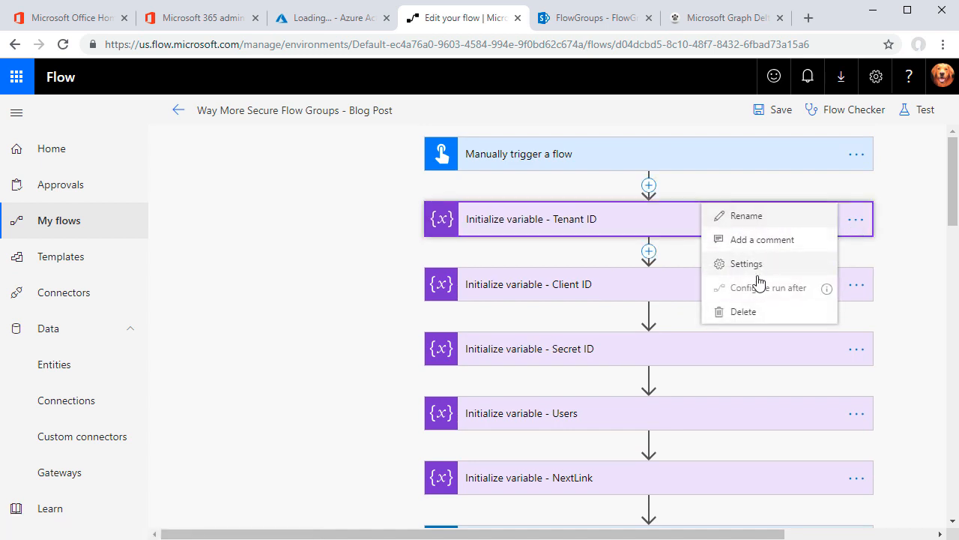
{"action": "left_click", "coordinate": [744, 313]}
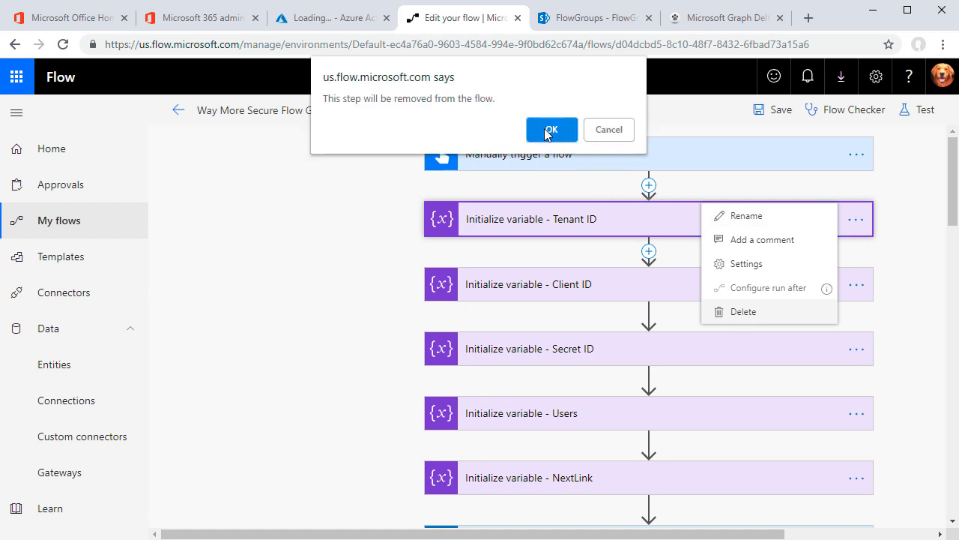
{"action": "left_click", "coordinate": [550, 131]}
Delete the "Initialize variable - Client ID" action from the flow
{"action": "scroll", "coordinate": [547, 133], "scroll_direction": "down", "scroll_amount": 10}
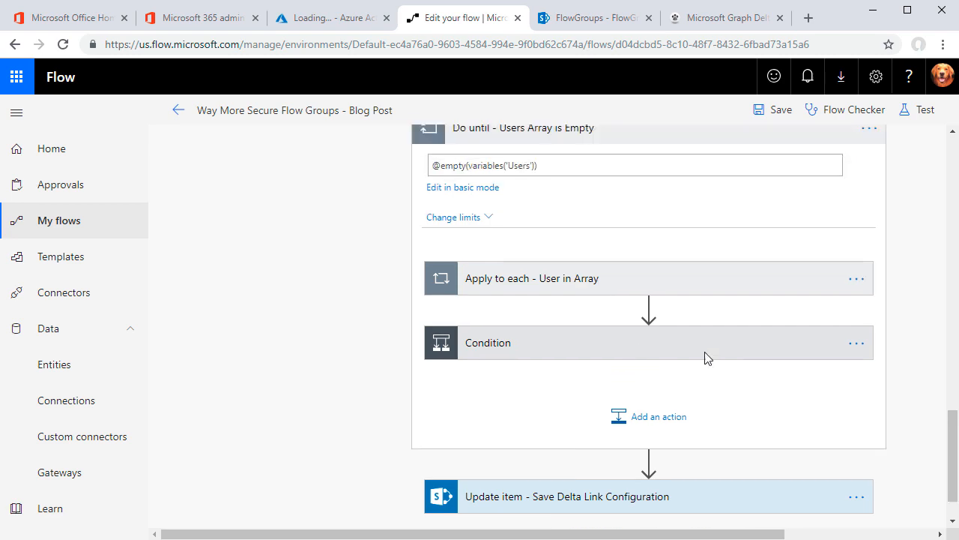
{"action": "scroll", "coordinate": [705, 358], "scroll_direction": "up", "scroll_amount": 15}
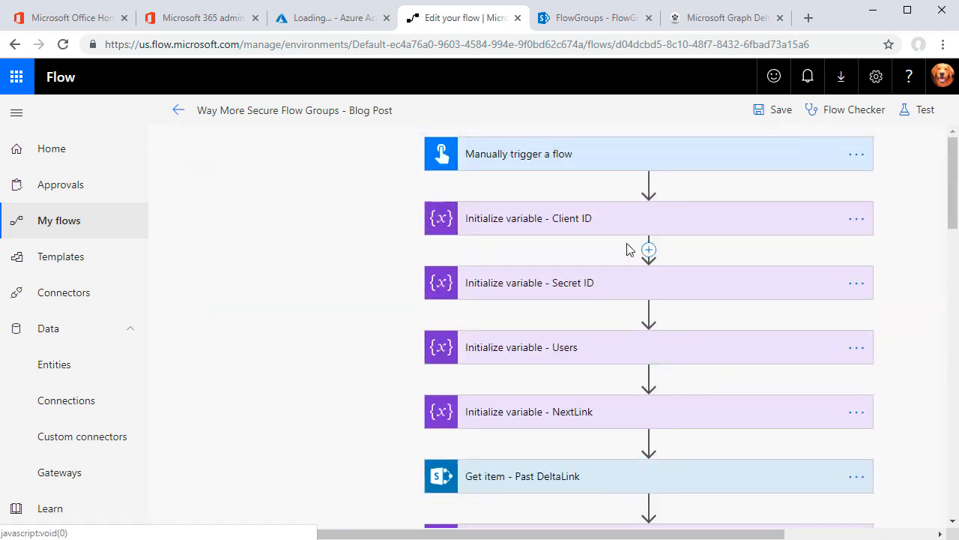
{"action": "left_click", "coordinate": [856, 219]}
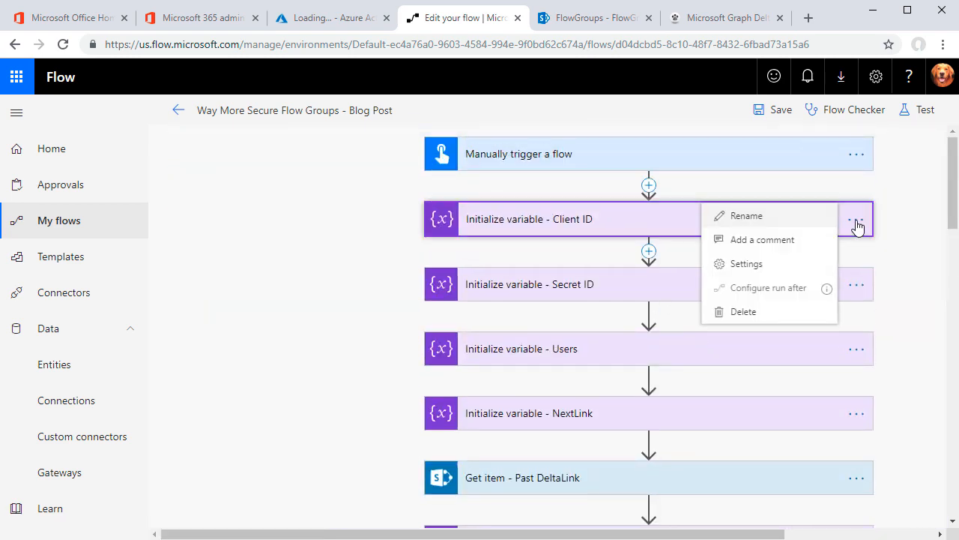
{"action": "left_click", "coordinate": [741, 313]}
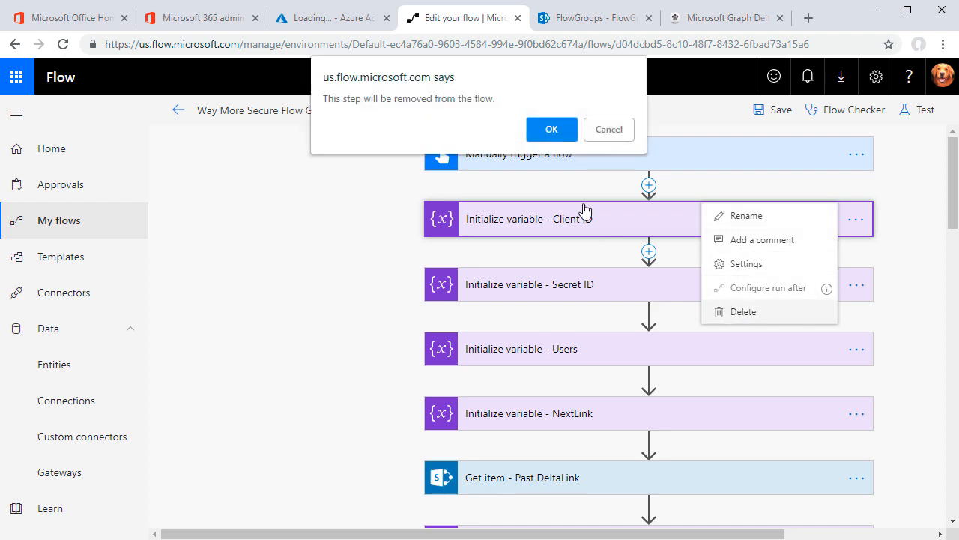
{"action": "left_click", "coordinate": [552, 128]}
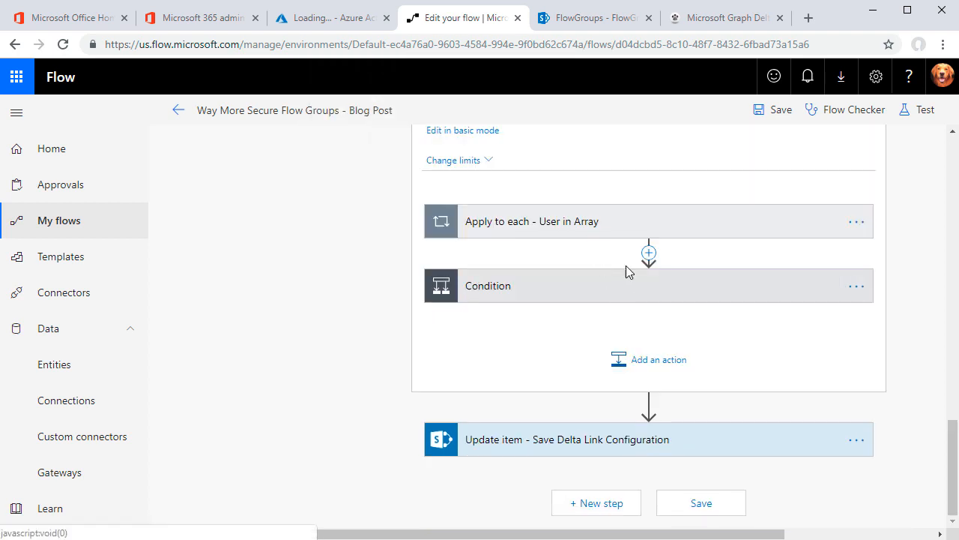
Delete the "Initialize variable - Secret ID" action from the flow
{"action": "scroll", "coordinate": [626, 271], "scroll_direction": "up", "scroll_amount": 15}
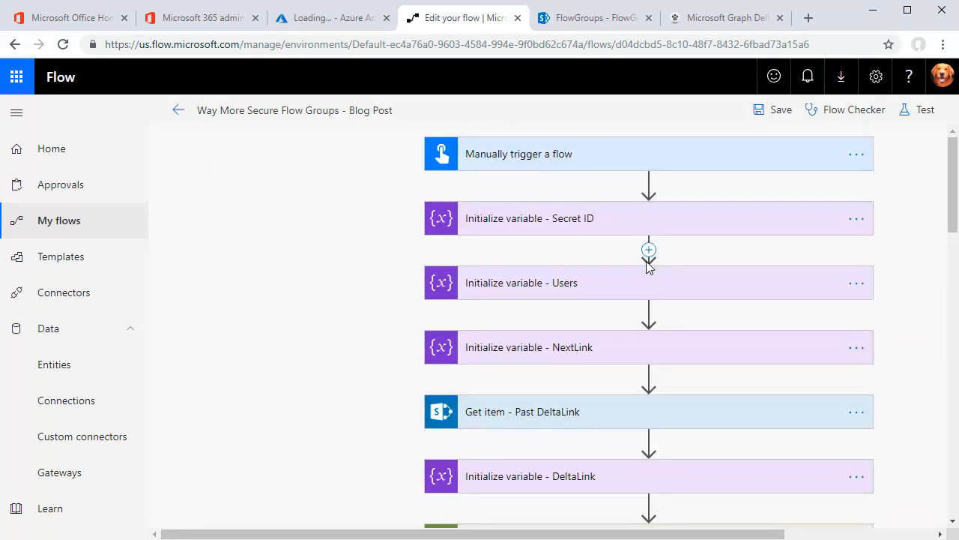
{"action": "left_click", "coordinate": [852, 225]}
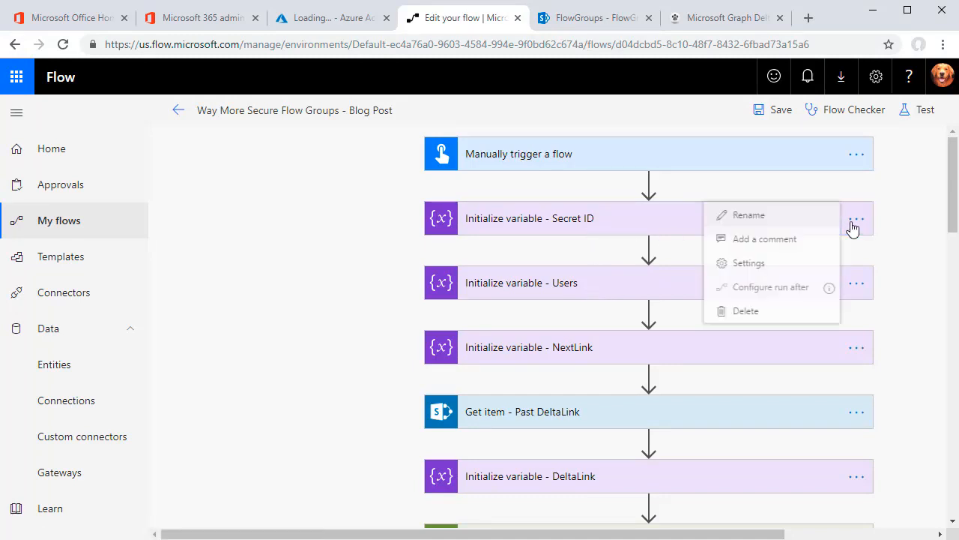
{"action": "left_click", "coordinate": [740, 313]}
{"action": "left_click", "coordinate": [554, 131]}
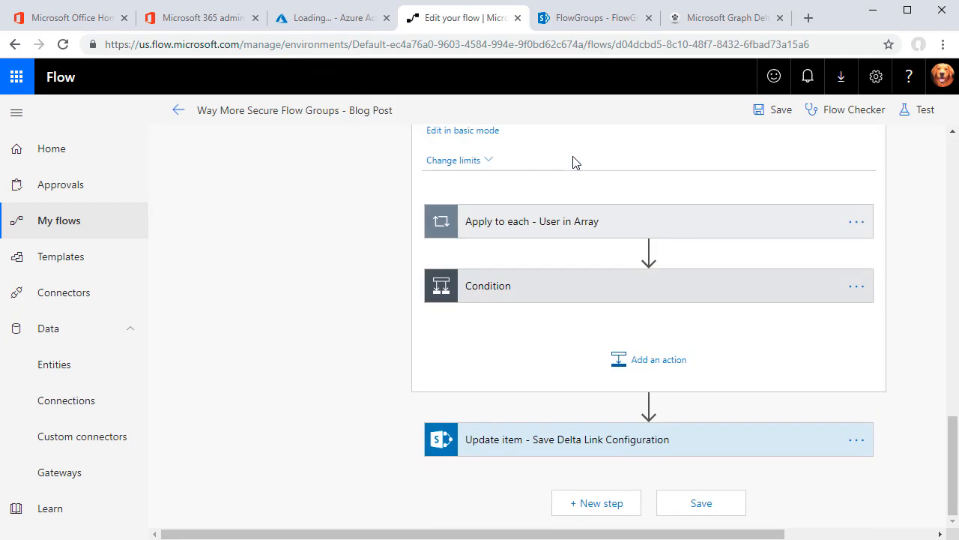
{"action": "scroll", "coordinate": [610, 266], "scroll_direction": "up", "scroll_amount": 15}
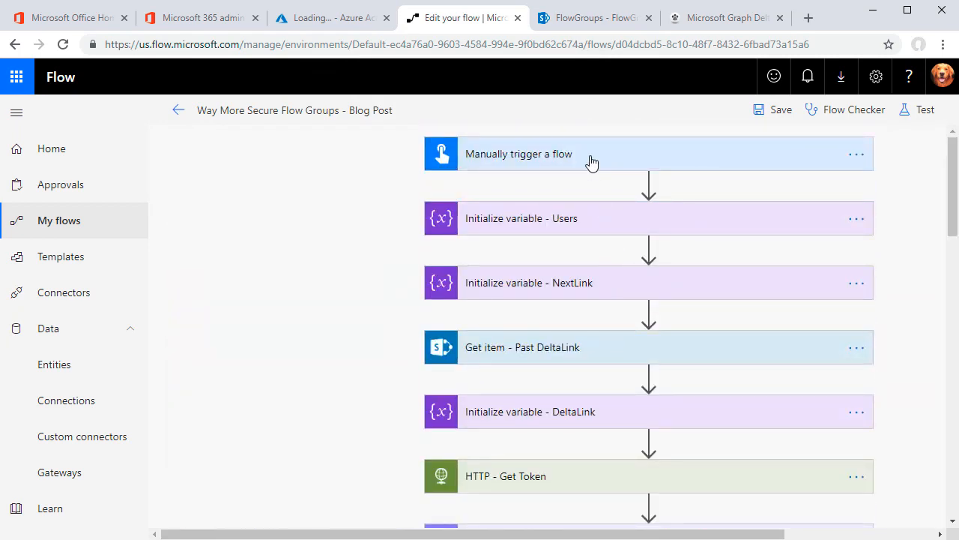
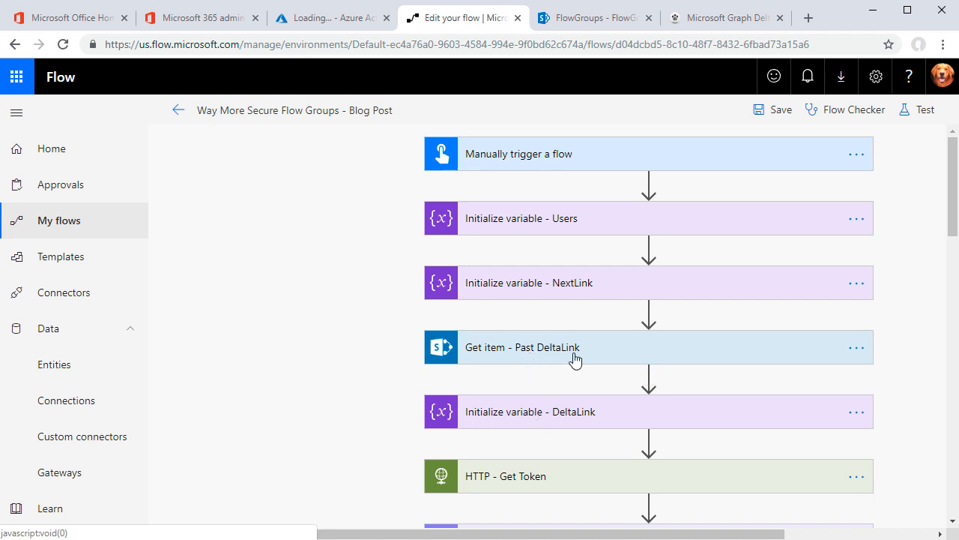
Remove the HTTP - Get Token Body reference from the Content of the "Parse JSON - Access Token" action
{"action": "scroll", "coordinate": [574, 358], "scroll_direction": "down", "scroll_amount": 3}
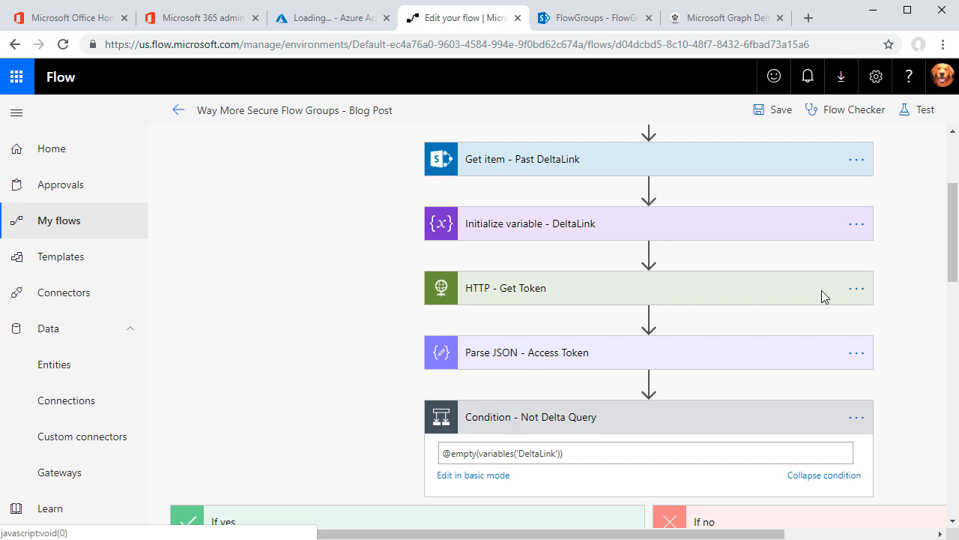
{"action": "left_click", "coordinate": [853, 291]}
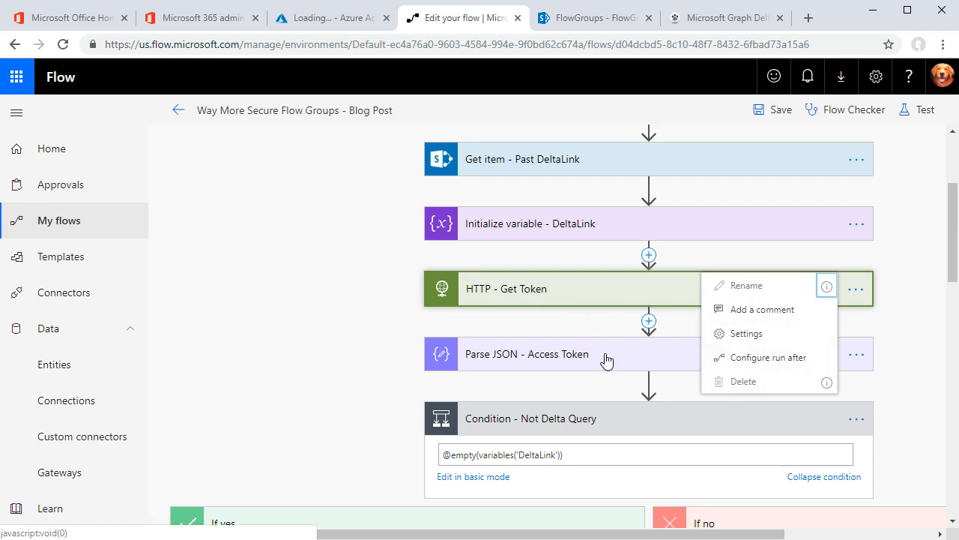
{"action": "left_click", "coordinate": [255, 292]}
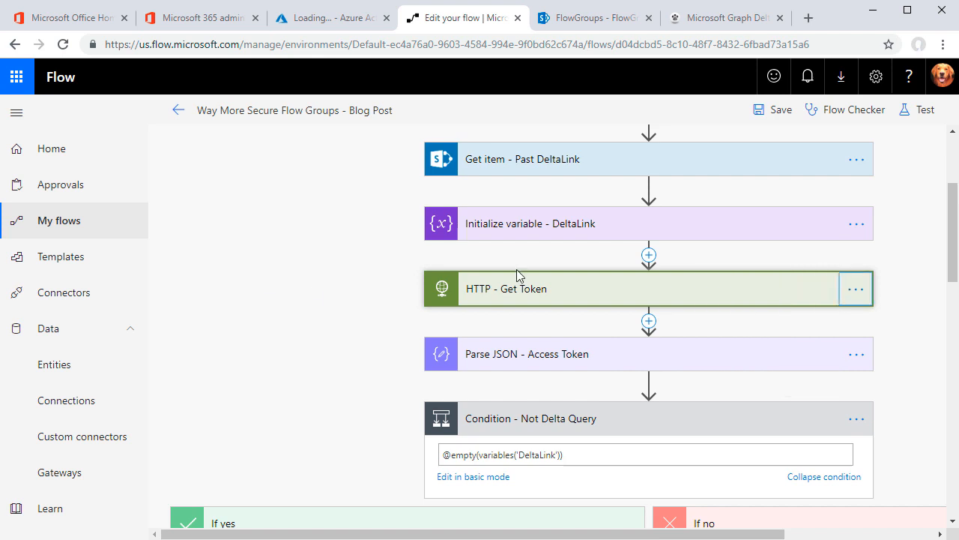
{"action": "left_click", "coordinate": [654, 353]}
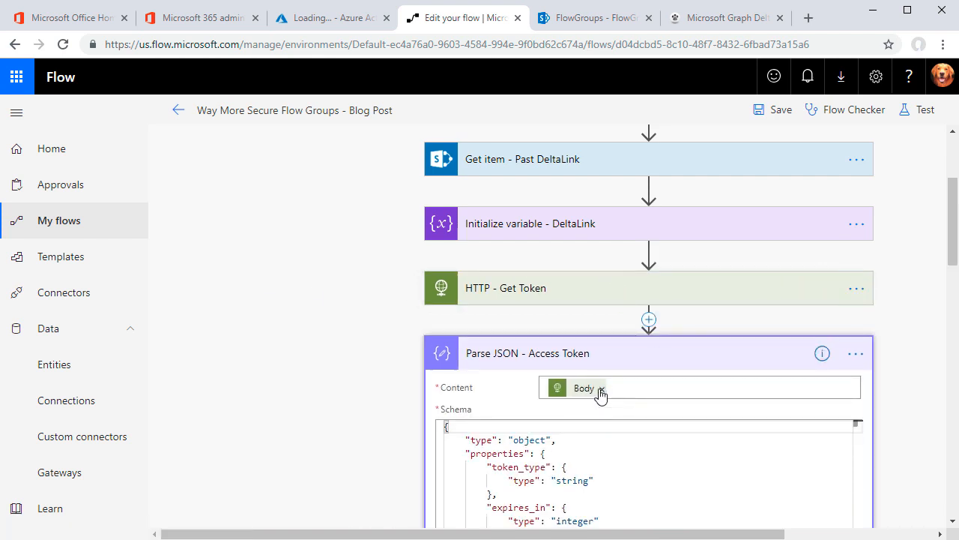
{"action": "left_click", "coordinate": [601, 389]}
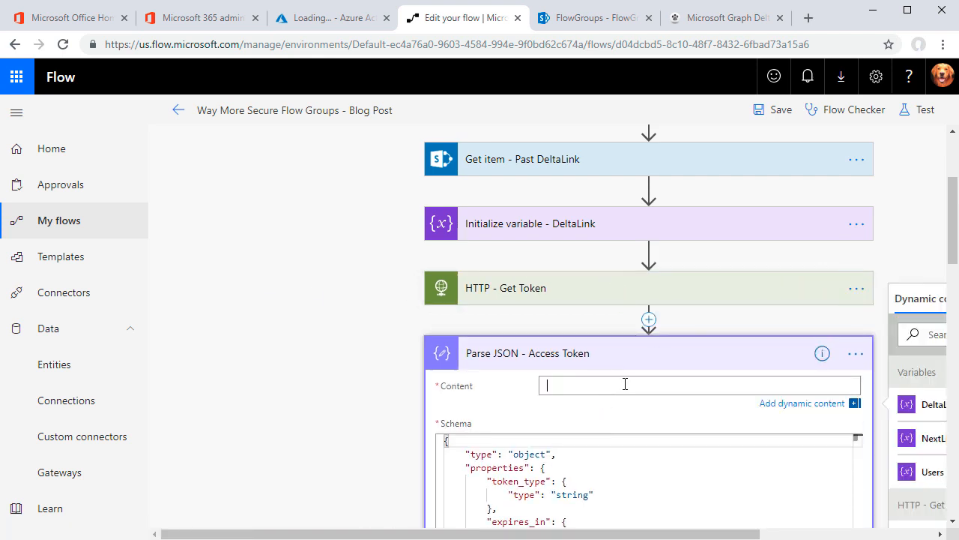
Delete the "HTTP - Get Token" action from the flow
{"action": "left_click", "coordinate": [662, 291]}
{"action": "left_click", "coordinate": [856, 292]}
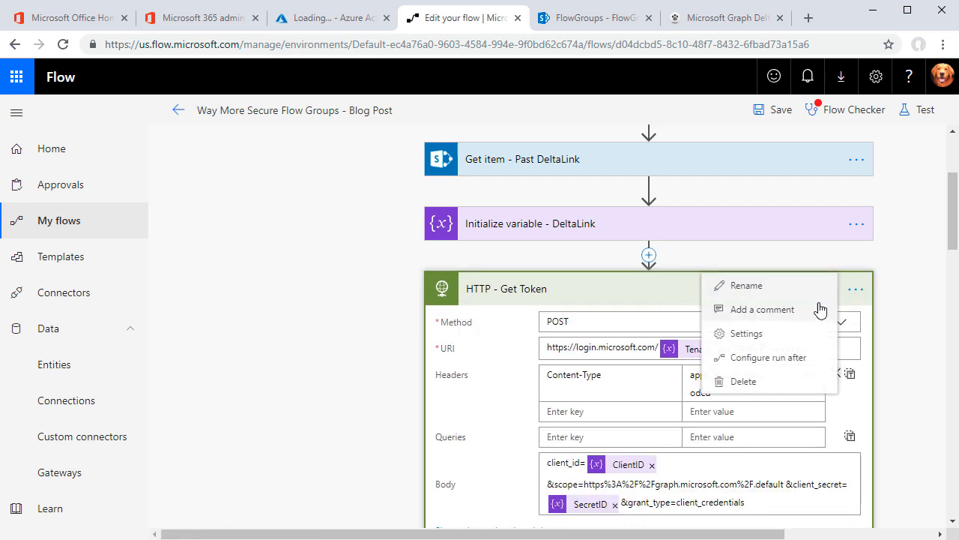
{"action": "left_click", "coordinate": [732, 382]}
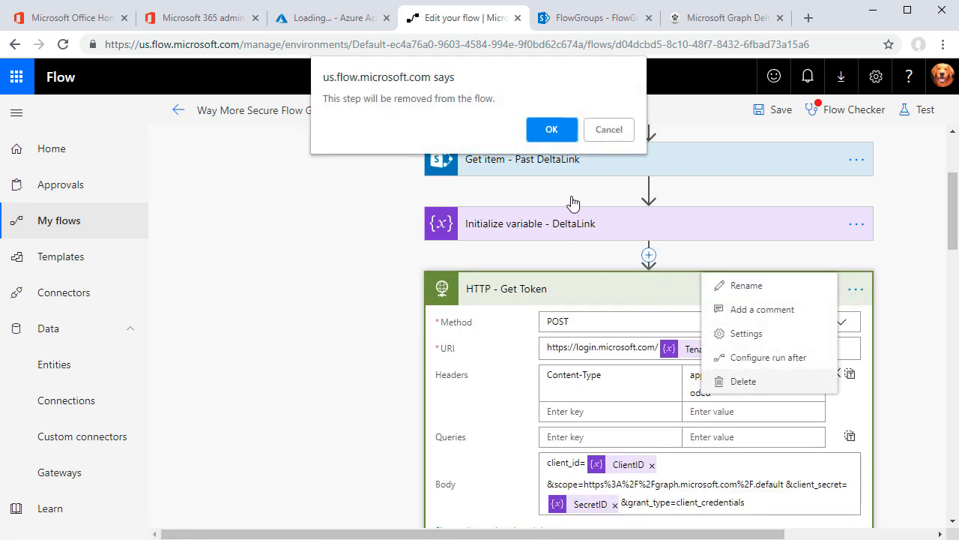
{"action": "left_click", "coordinate": [553, 127]}
Try to delete the "Parse JSON - Access Token" action from the flow
{"action": "scroll", "coordinate": [375, 247], "scroll_direction": "up", "scroll_amount": 15}
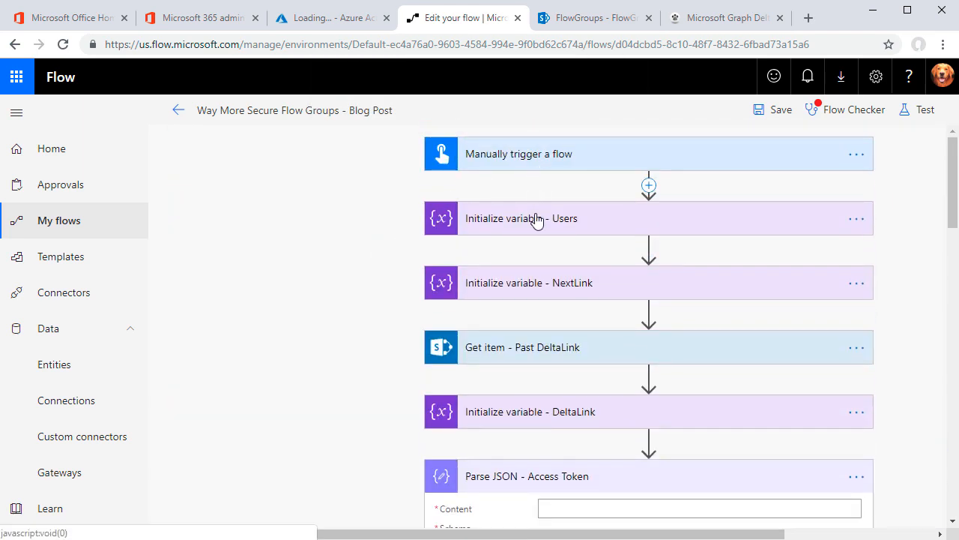
{"action": "scroll", "coordinate": [330, 358], "scroll_direction": "down", "scroll_amount": 4}
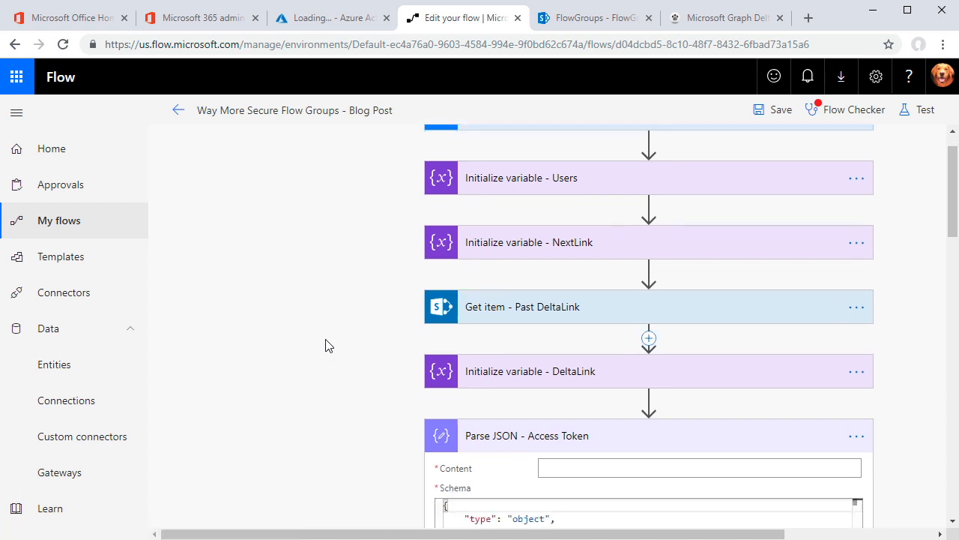
{"action": "scroll", "coordinate": [344, 349], "scroll_direction": "down", "scroll_amount": 2}
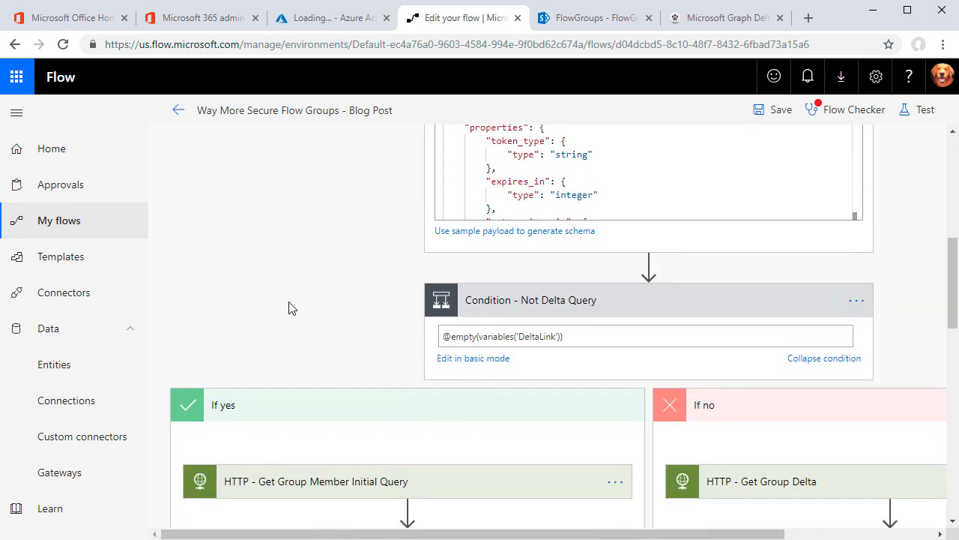
{"action": "scroll", "coordinate": [291, 305], "scroll_direction": "down", "scroll_amount": 1}
{"action": "scroll", "coordinate": [296, 307], "scroll_direction": "up", "scroll_amount": 4}
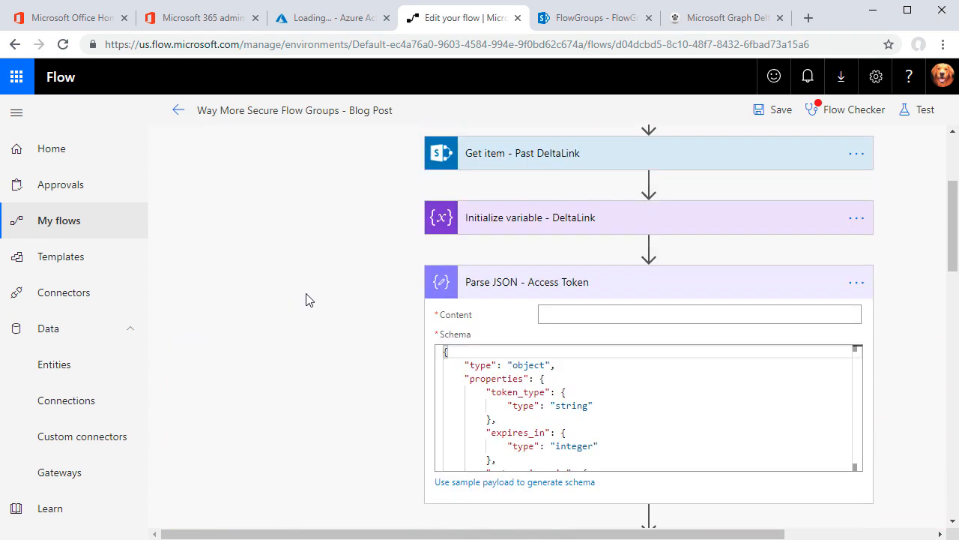
{"action": "left_click", "coordinate": [853, 285]}
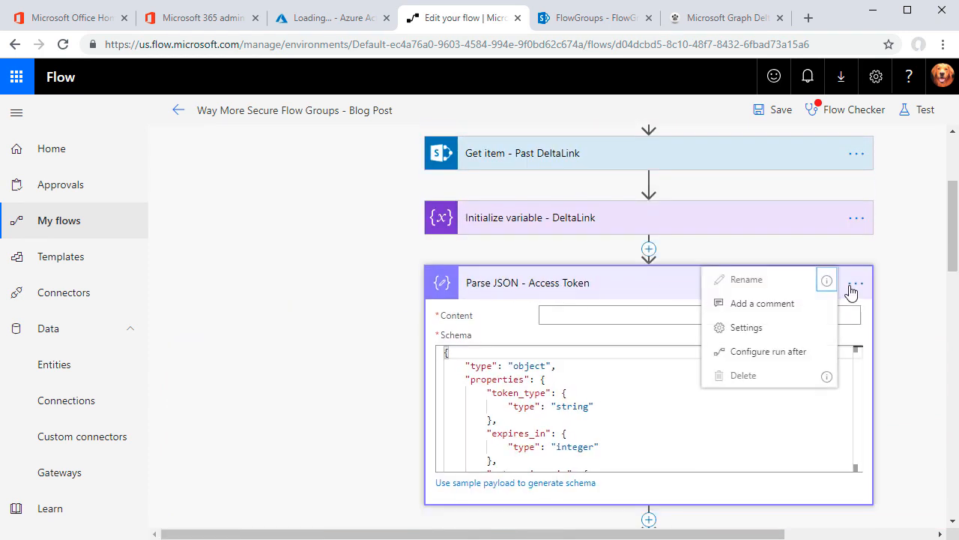
{"action": "scroll", "coordinate": [252, 338], "scroll_direction": "down", "scroll_amount": 5}
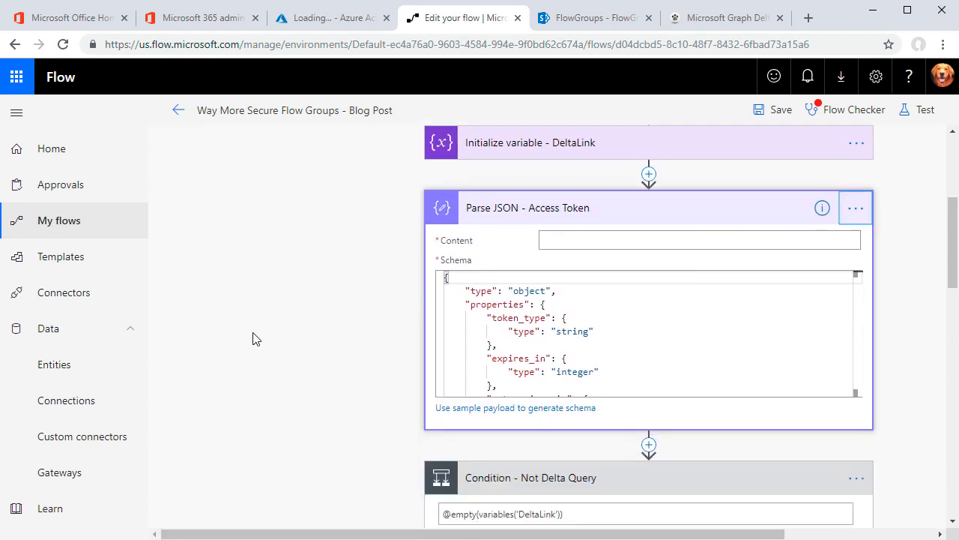
Add the Microsoft Flow Graph Connector's Group Delta Query action after "HTTP - Get Group Member Initial Query" in the If yes branch
{"action": "scroll", "coordinate": [259, 334], "scroll_direction": "down", "scroll_amount": 2}
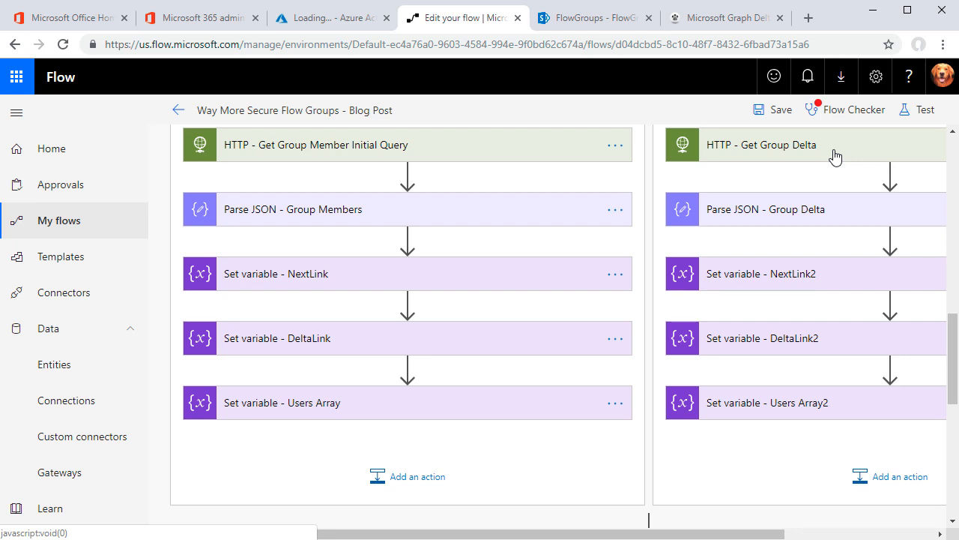
{"action": "left_click", "coordinate": [407, 176]}
{"action": "left_click", "coordinate": [408, 196]}
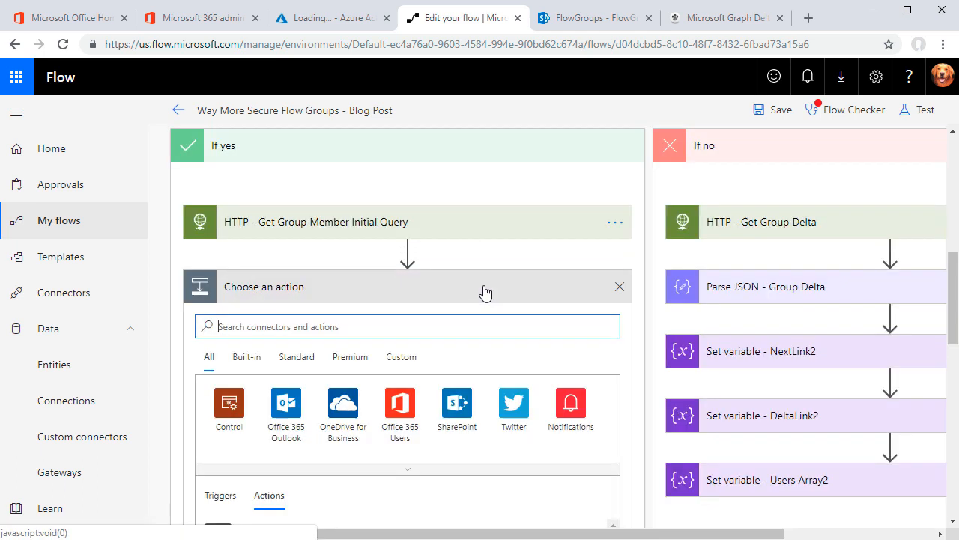
{"action": "scroll", "coordinate": [529, 289], "scroll_direction": "down", "scroll_amount": 1}
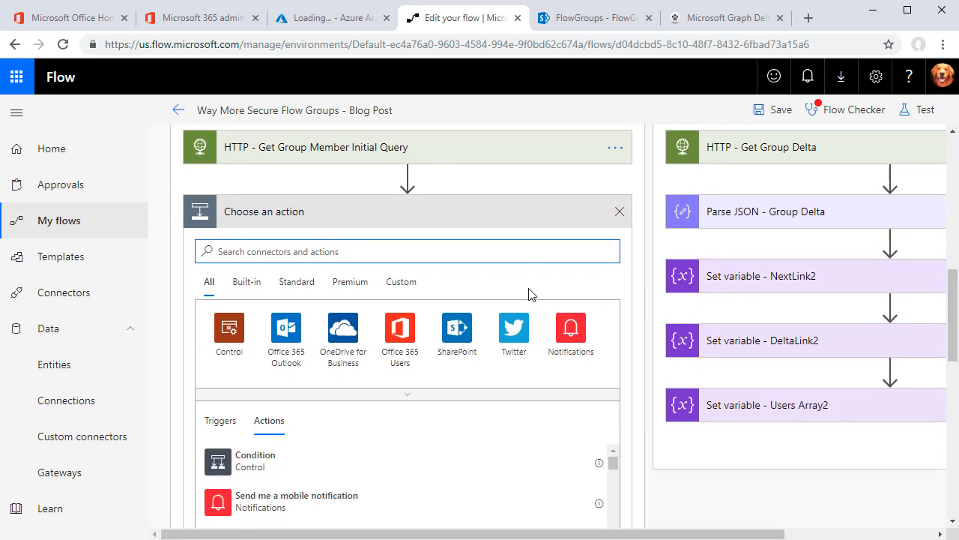
{"action": "type", "text": "Gra"}
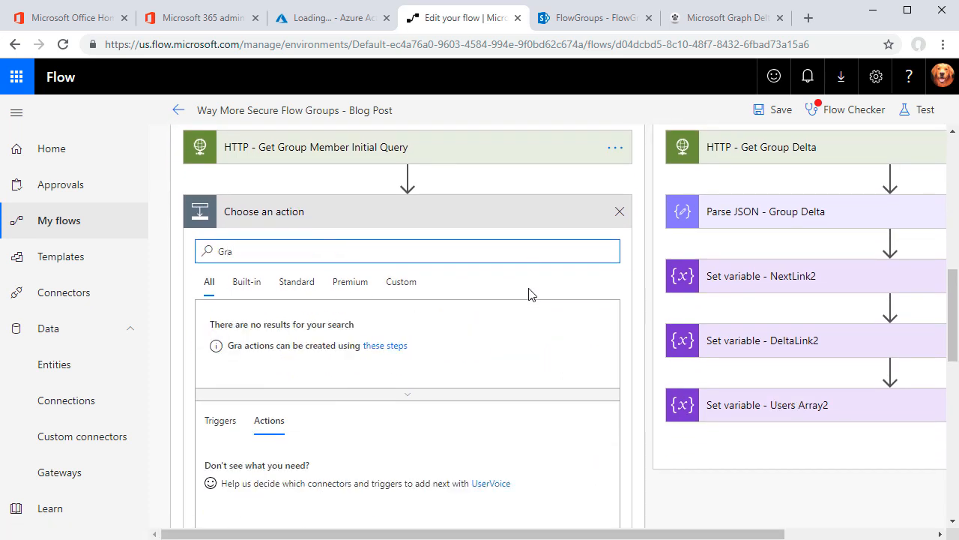
{"action": "type", "text": "ph"}
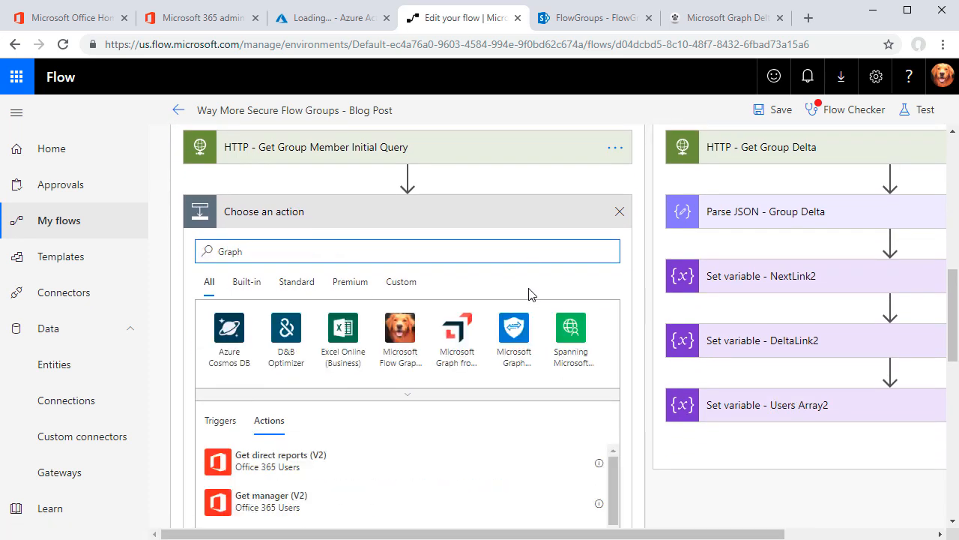
{"action": "left_click", "coordinate": [400, 339]}
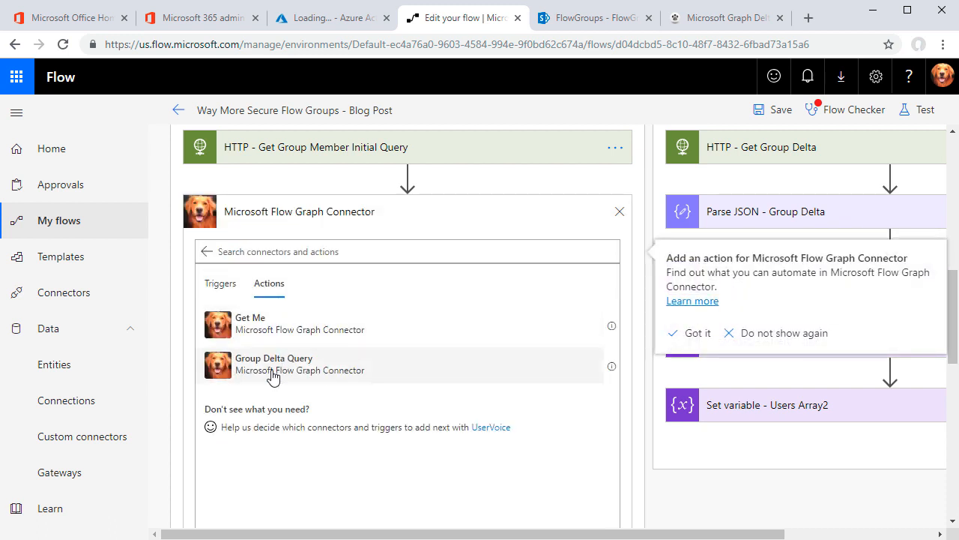
{"action": "left_click", "coordinate": [273, 377]}
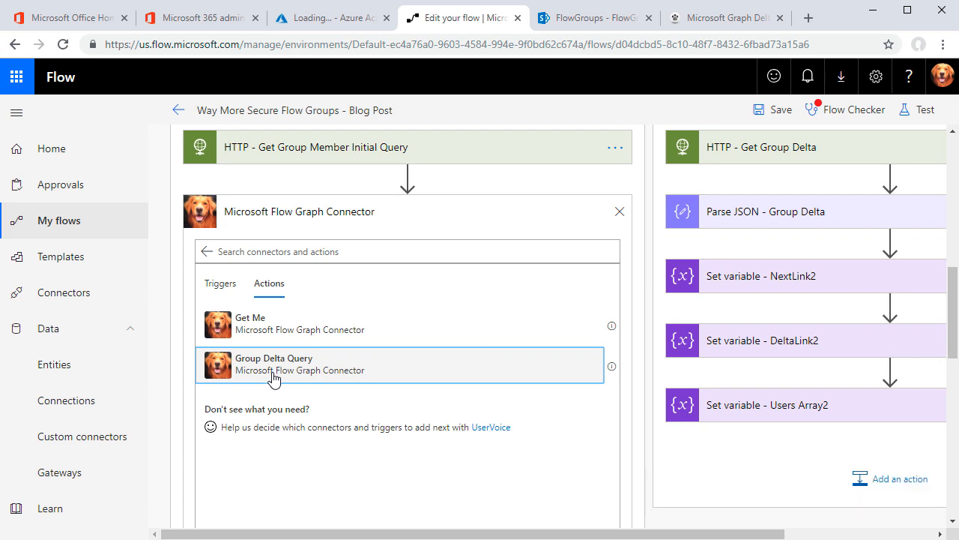
Add the Microsoft Flow Graph Connector's Group Delta Query action after "HTTP - Get Group Delta" in the If no branch
{"action": "left_click", "coordinate": [886, 181]}
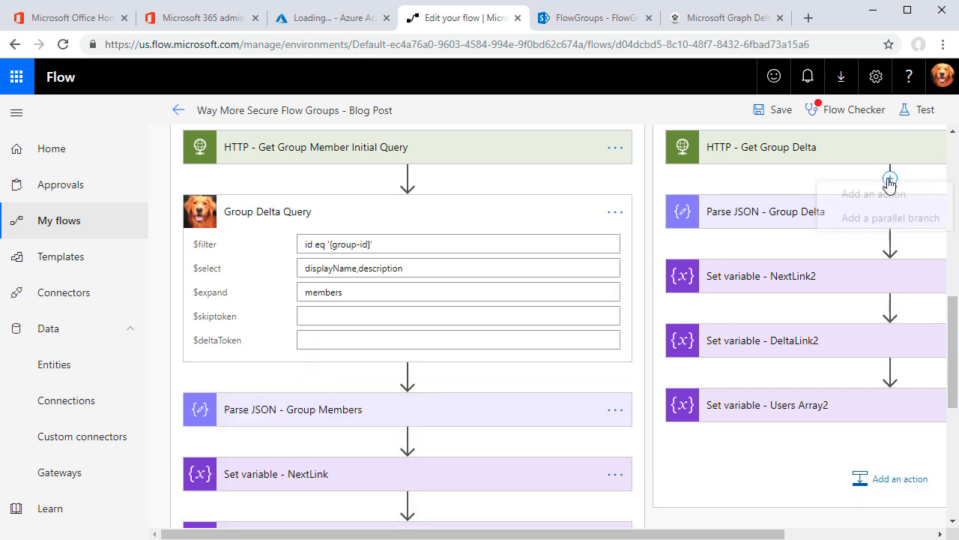
{"action": "left_click", "coordinate": [879, 201]}
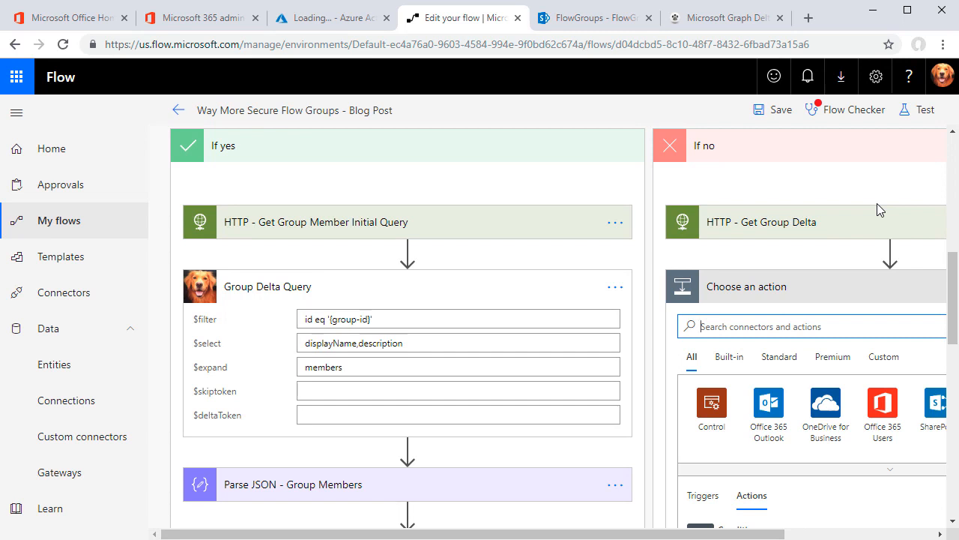
{"action": "type", "text": "graph"}
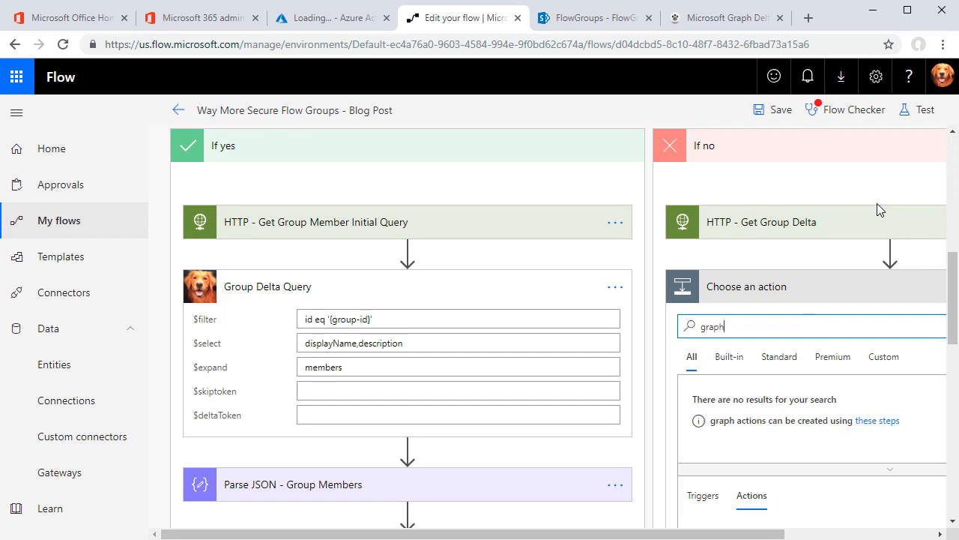
{"action": "left_click", "coordinate": [883, 409]}
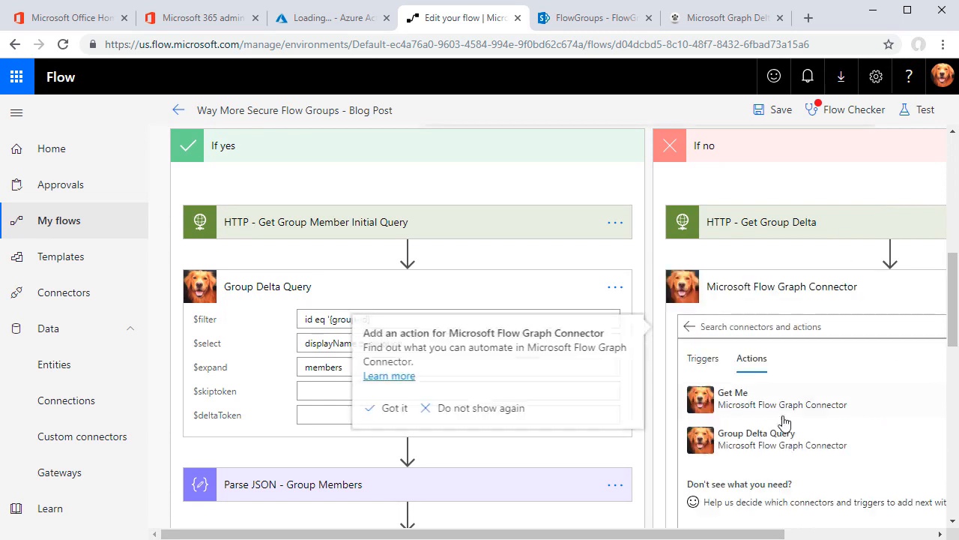
{"action": "left_click", "coordinate": [756, 448]}
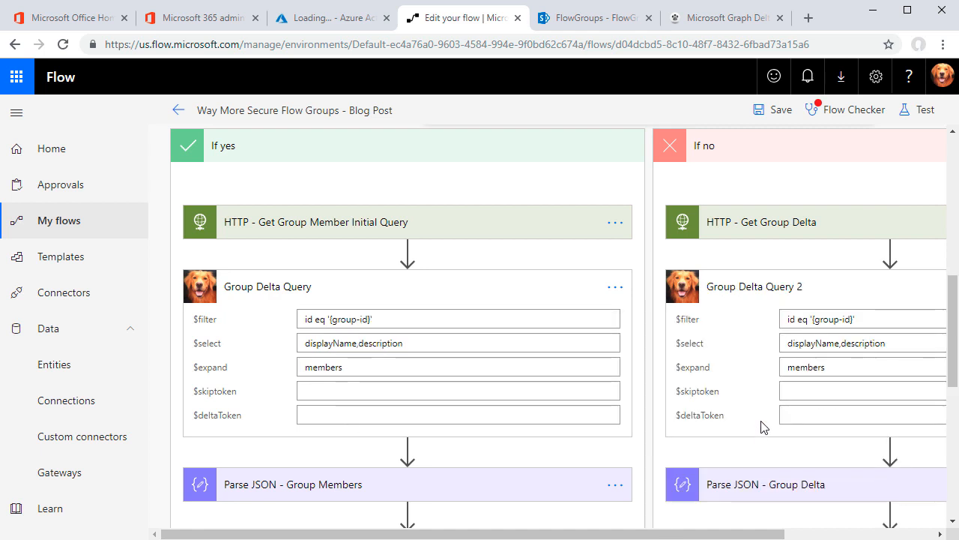
Check the group ID and query options in the URI of the "HTTP - Get Group Member Initial Query" action
{"action": "scroll", "coordinate": [520, 220], "scroll_direction": "up", "scroll_amount": 3}
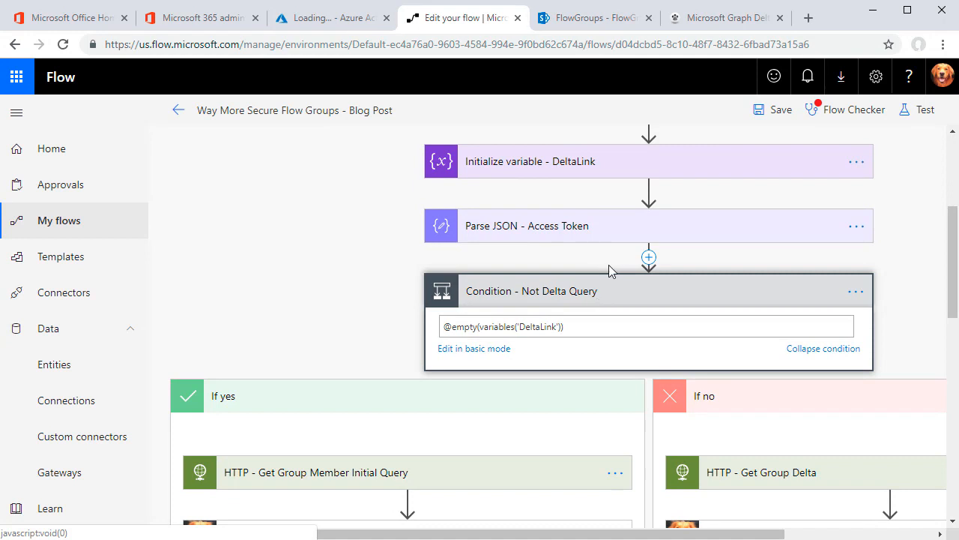
{"action": "scroll", "coordinate": [609, 265], "scroll_direction": "up", "scroll_amount": 3}
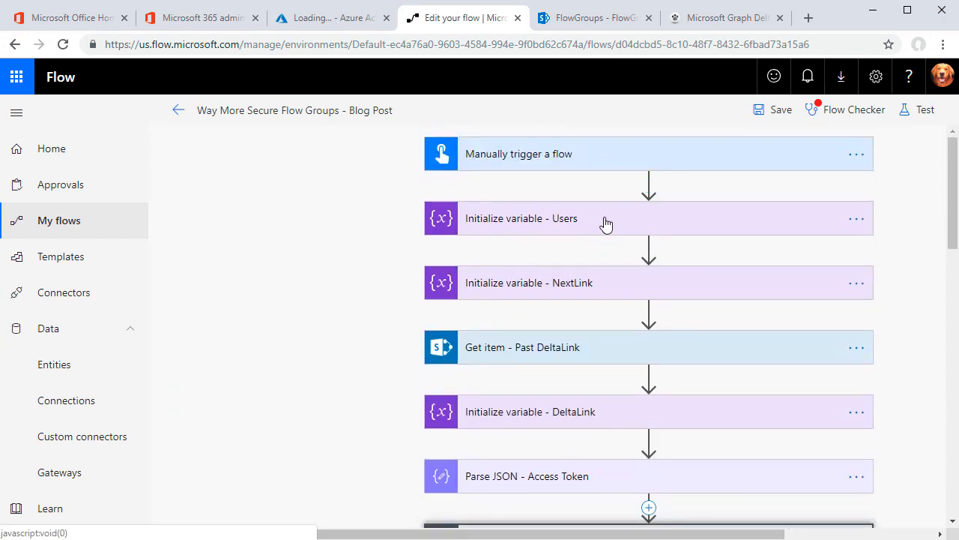
{"action": "scroll", "coordinate": [638, 415], "scroll_direction": "down", "scroll_amount": 3}
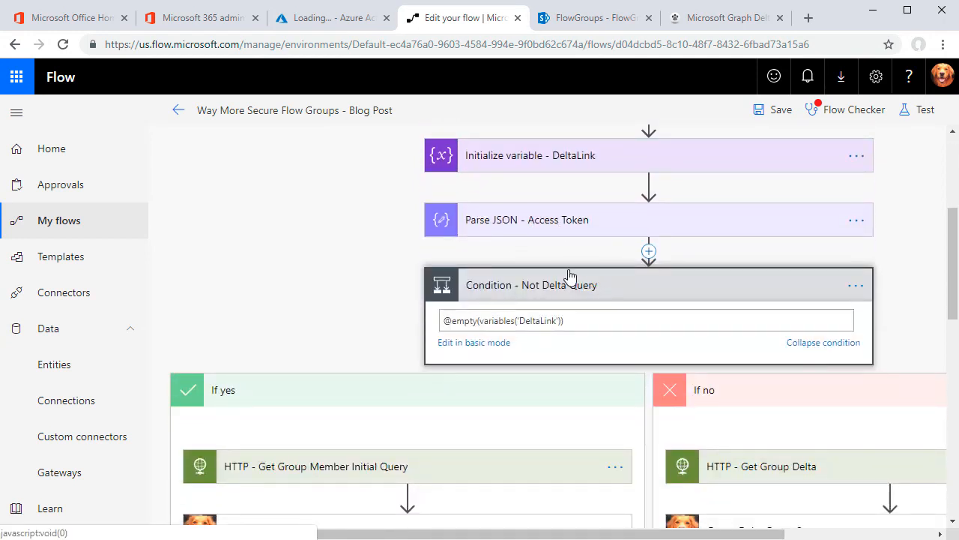
{"action": "scroll", "coordinate": [438, 335], "scroll_direction": "down", "scroll_amount": 2}
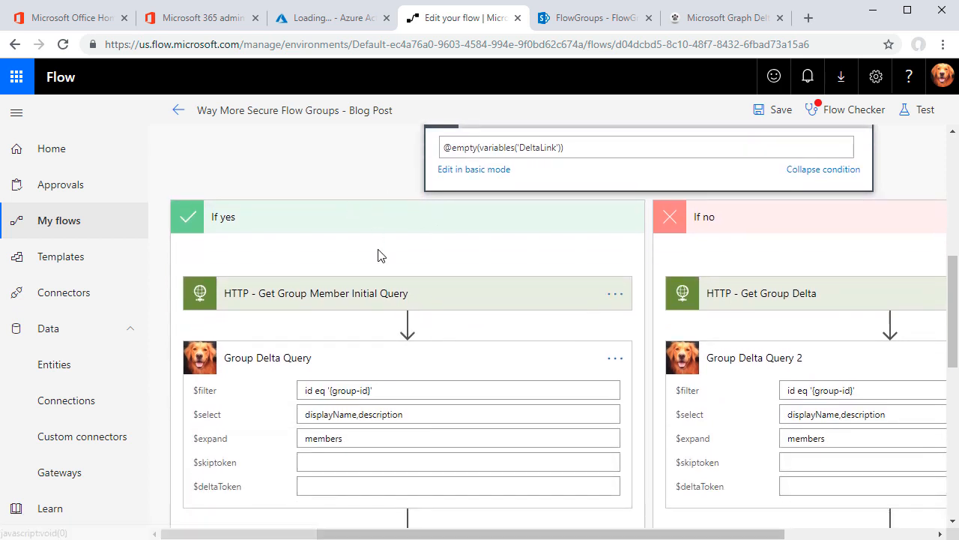
{"action": "left_click", "coordinate": [395, 296]}
{"action": "scroll", "coordinate": [301, 187], "scroll_direction": "down", "scroll_amount": 1}
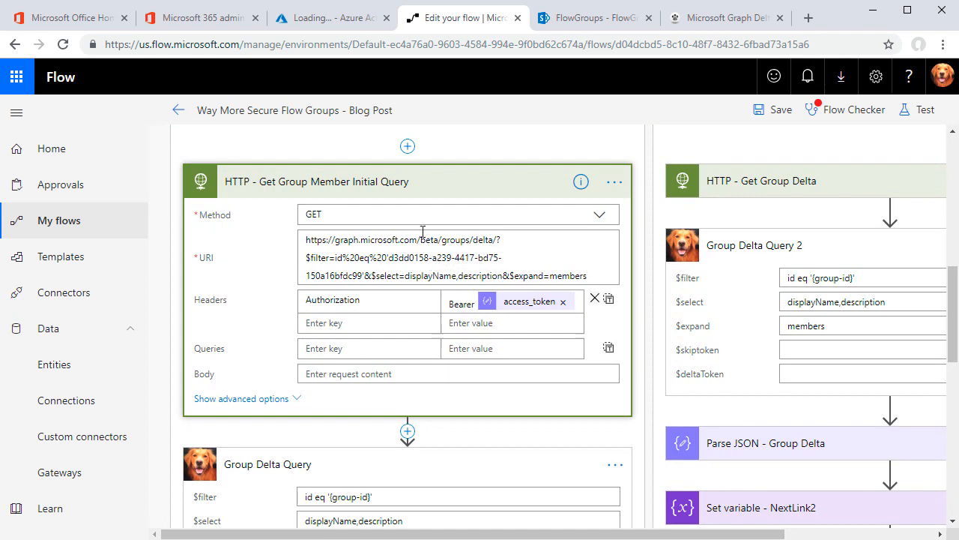
{"action": "left_click", "coordinate": [448, 185]}
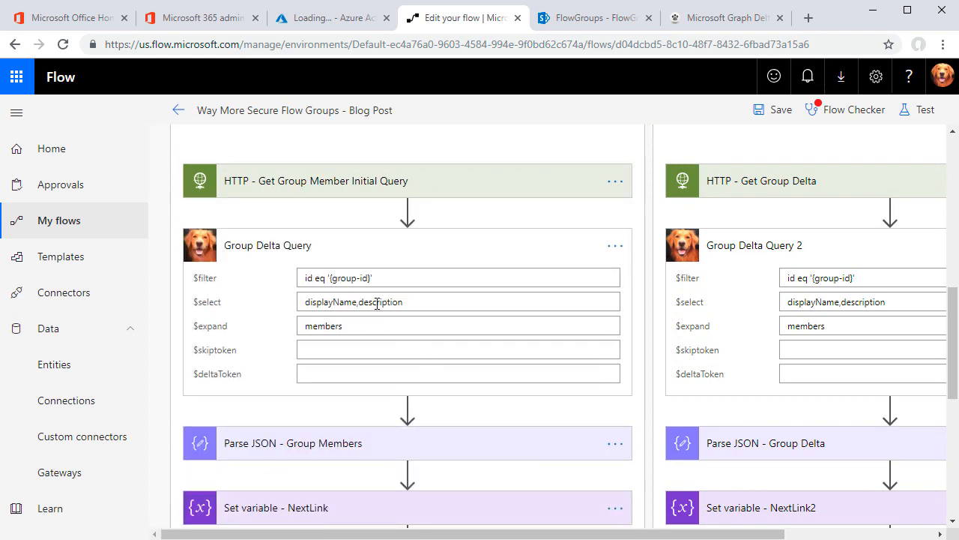
Set the $filter of the If yes branch's Group Delta Query to id eq 'd3dd0158-a239-4417-bd75-150a16bfdc99' and collapse the action
{"action": "left_click", "coordinate": [379, 279]}
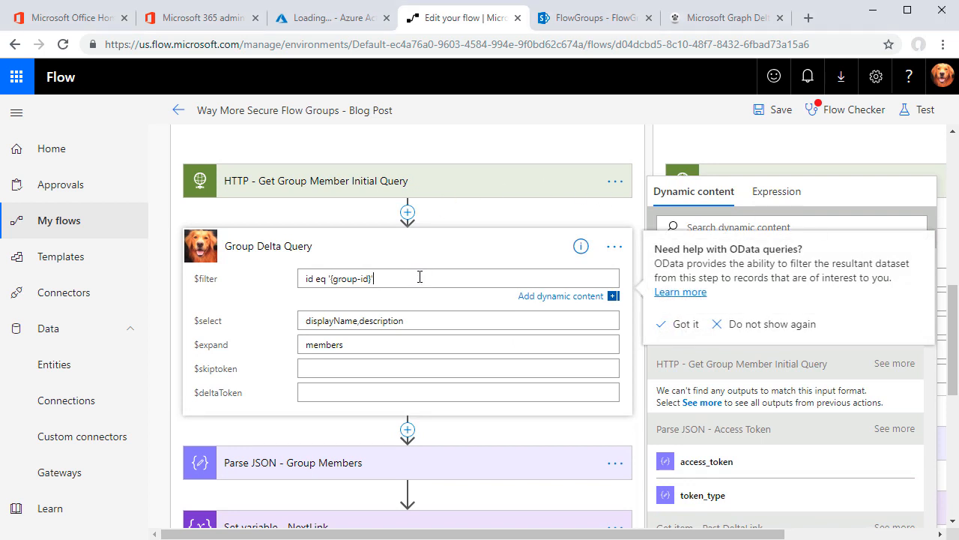
{"action": "key", "text": "ctrl+shift+Left"}
{"action": "key", "text": "ctrl+shift+Left"}
{"action": "key", "text": "Left"}
{"action": "type", "text": "d3dd0158-a239-4417-bd75-150a16bfdc99"}
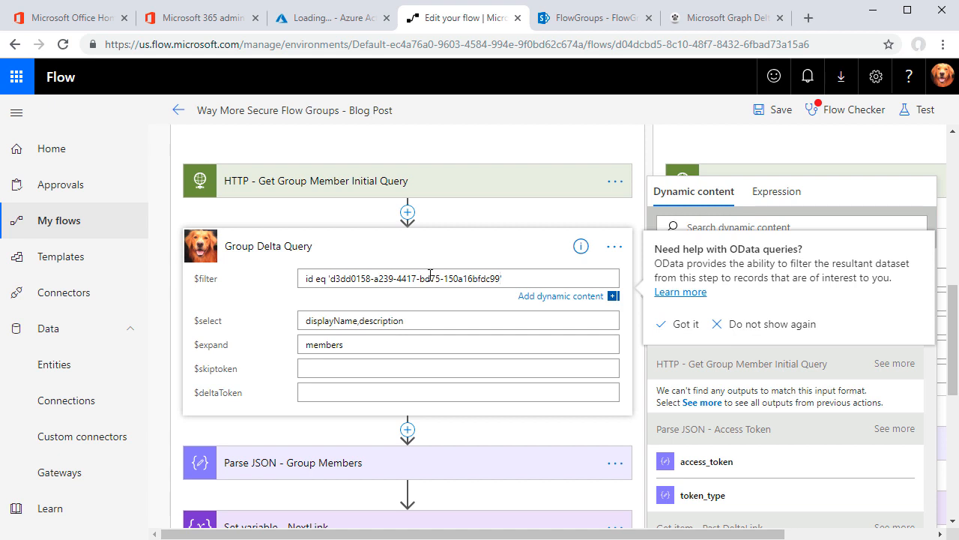
{"action": "left_click", "coordinate": [379, 252]}
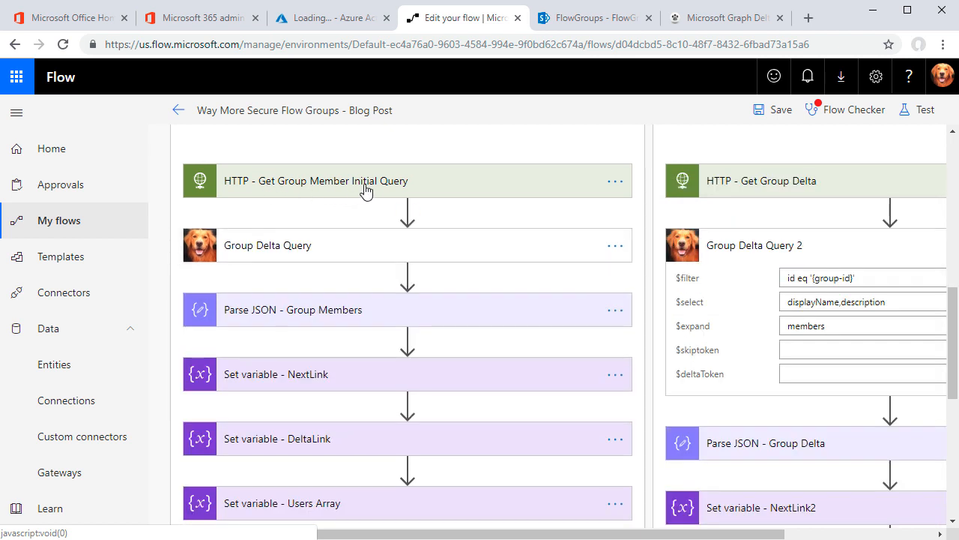
Rename the If yes branch's Group Delta Query action as "Group Delta Query - Get Group Member Initial Query" and expand "Parse JSON - Group Members"
{"action": "left_click", "coordinate": [615, 246]}
{"action": "left_click", "coordinate": [673, 244]}
{"action": "left_click", "coordinate": [535, 265]}
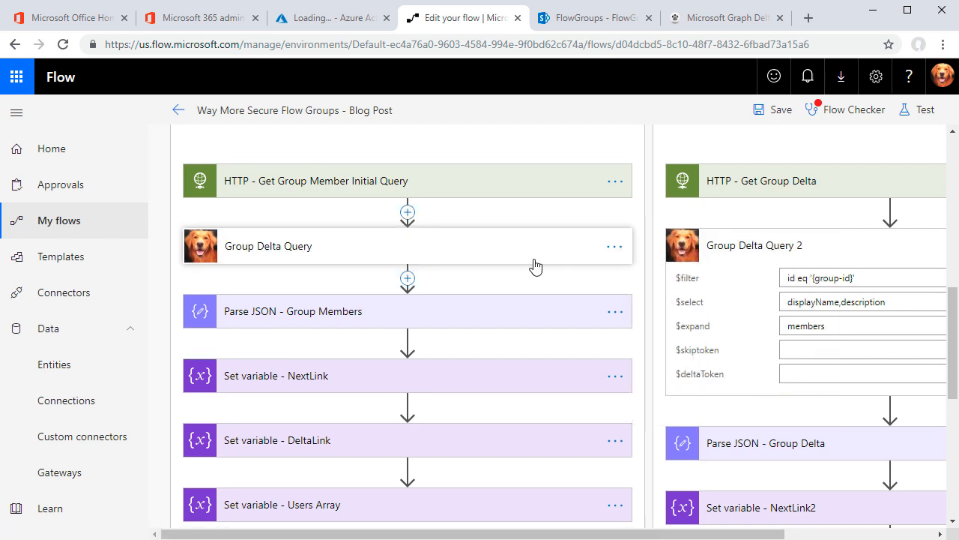
{"action": "scroll", "coordinate": [535, 269], "scroll_direction": "down", "scroll_amount": 5}
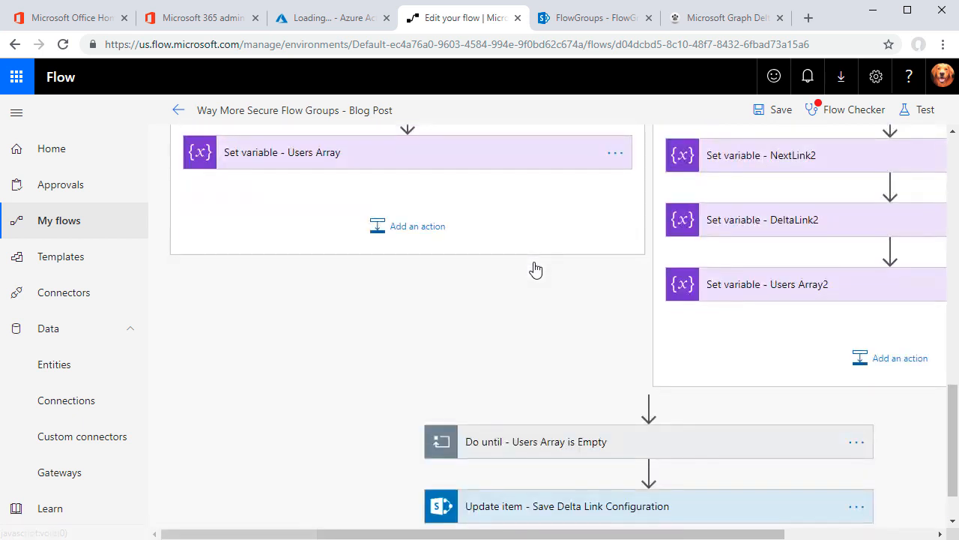
{"action": "scroll", "coordinate": [483, 276], "scroll_direction": "up", "scroll_amount": 10}
{"action": "scroll", "coordinate": [488, 279], "scroll_direction": "down", "scroll_amount": 6}
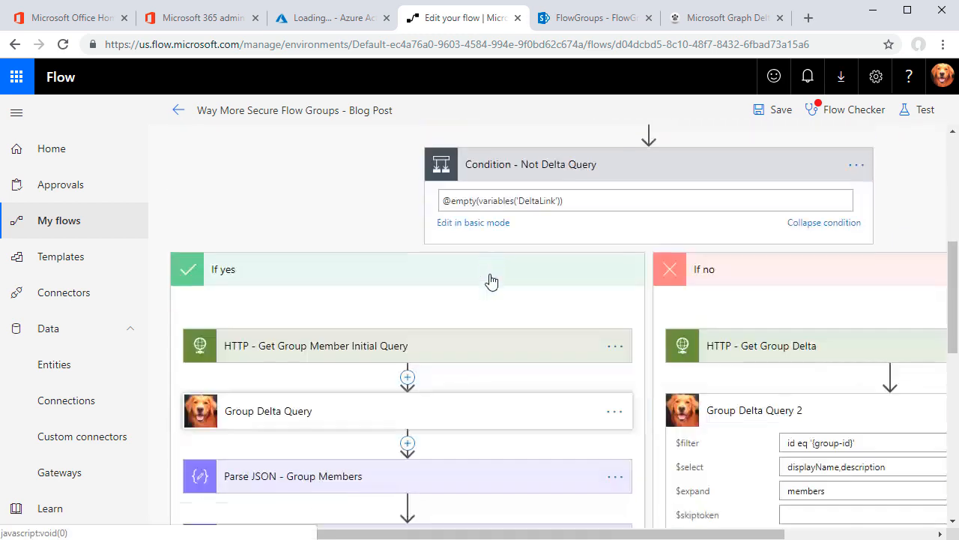
{"action": "left_click", "coordinate": [616, 322]}
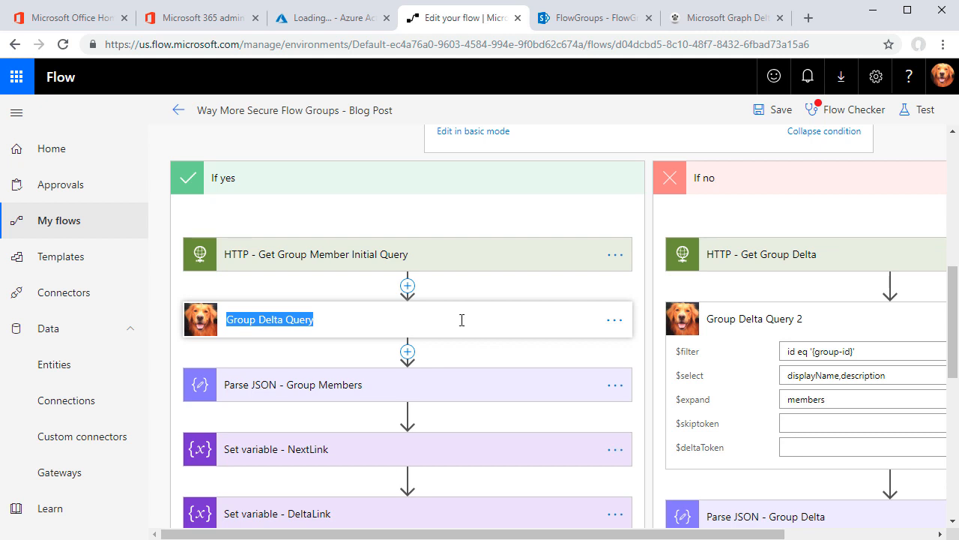
{"action": "left_click", "coordinate": [430, 317]}
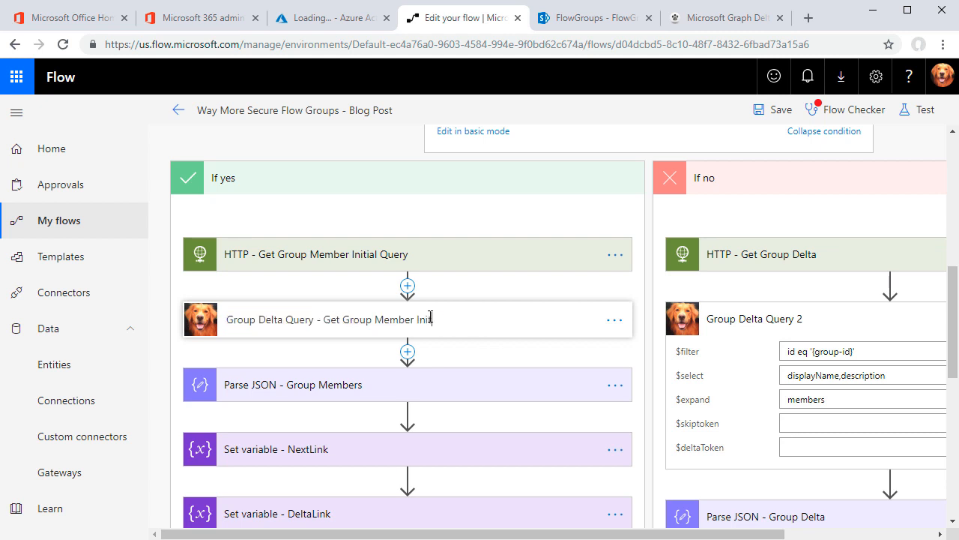
{"action": "left_click", "coordinate": [472, 397]}
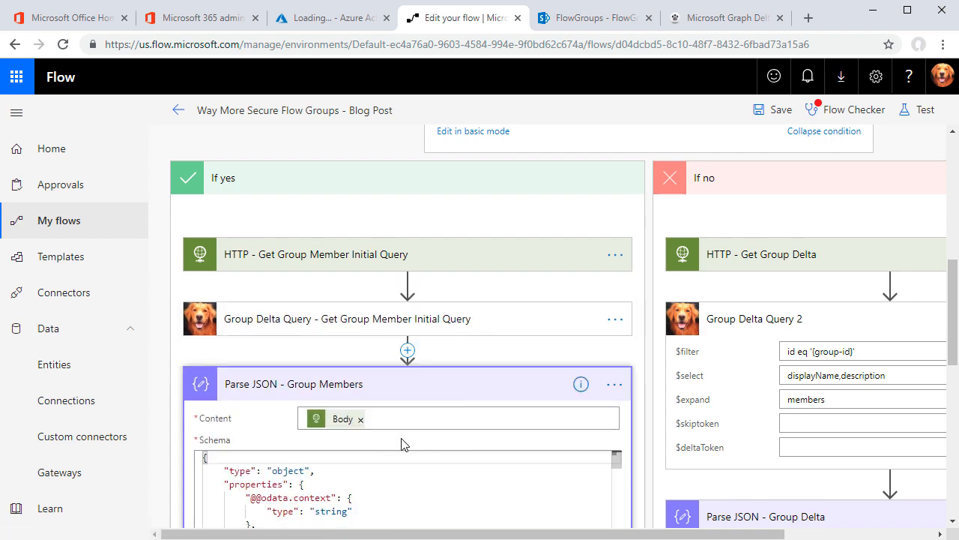
Remove the HTTP Body token from the Content of "Parse JSON - Group Members"
{"action": "scroll", "coordinate": [449, 452], "scroll_direction": "down", "scroll_amount": 4}
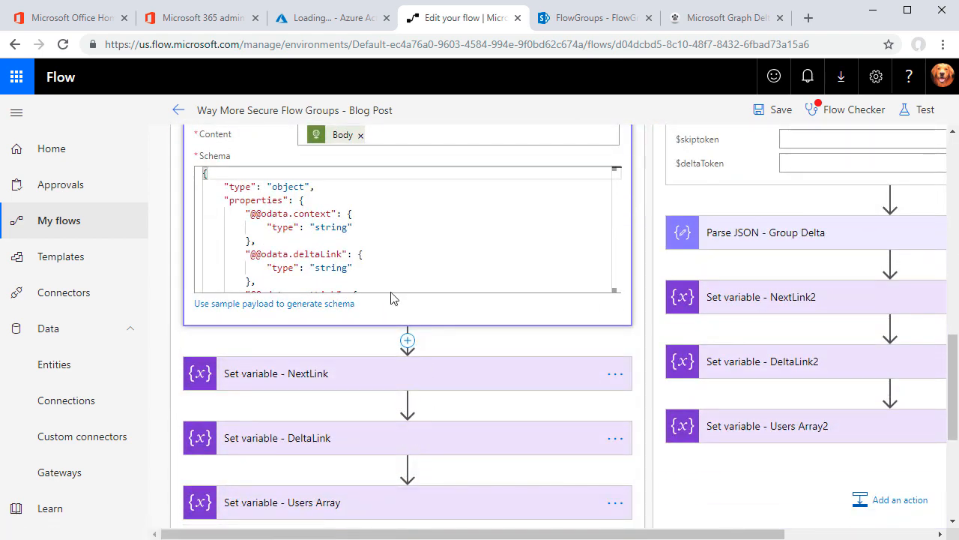
{"action": "scroll", "coordinate": [395, 297], "scroll_direction": "up", "scroll_amount": 1}
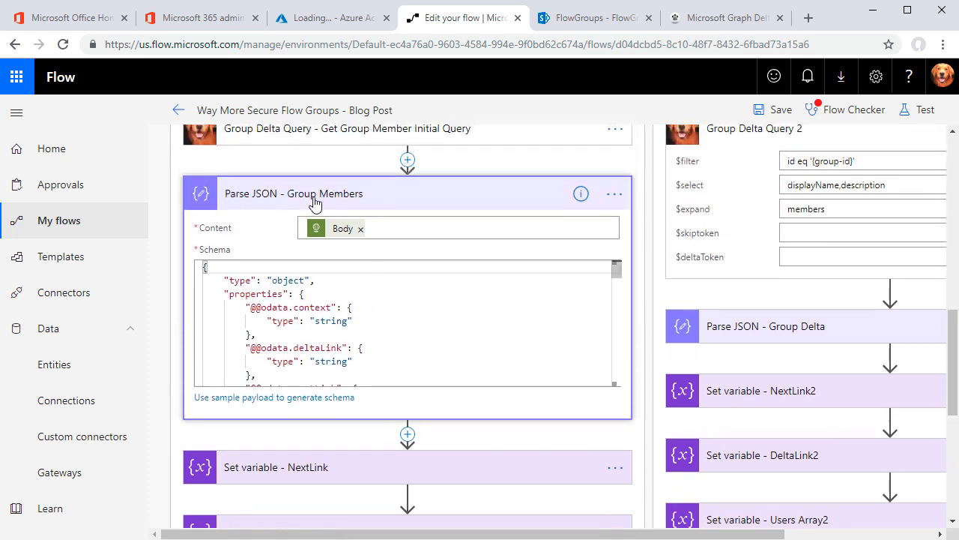
{"action": "left_click", "coordinate": [360, 230]}
Delete the "HTTP - Get Group Member Initial Query" action from the If yes branch
{"action": "scroll", "coordinate": [473, 306], "scroll_direction": "up", "scroll_amount": 2}
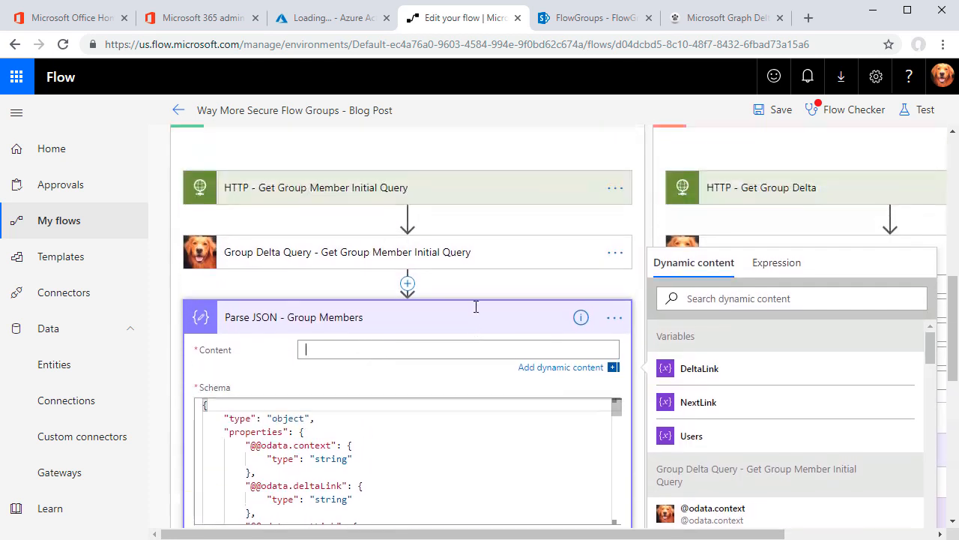
{"action": "left_click", "coordinate": [452, 196]}
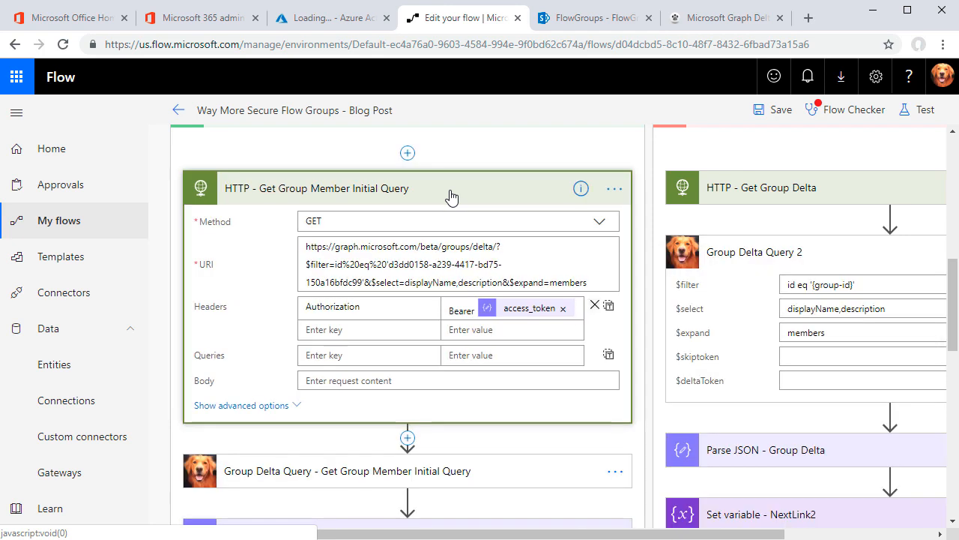
{"action": "left_click", "coordinate": [614, 192]}
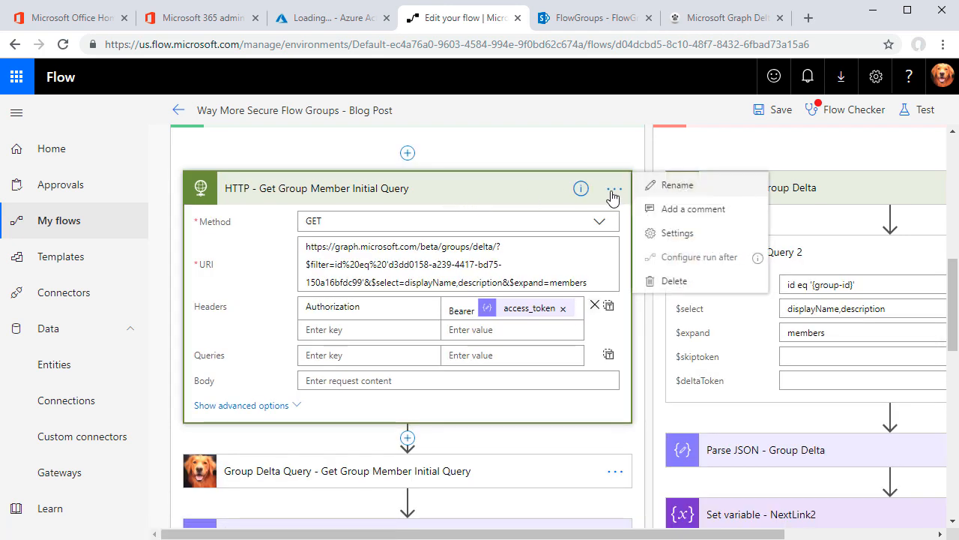
{"action": "left_click", "coordinate": [658, 280]}
{"action": "left_click", "coordinate": [548, 130]}
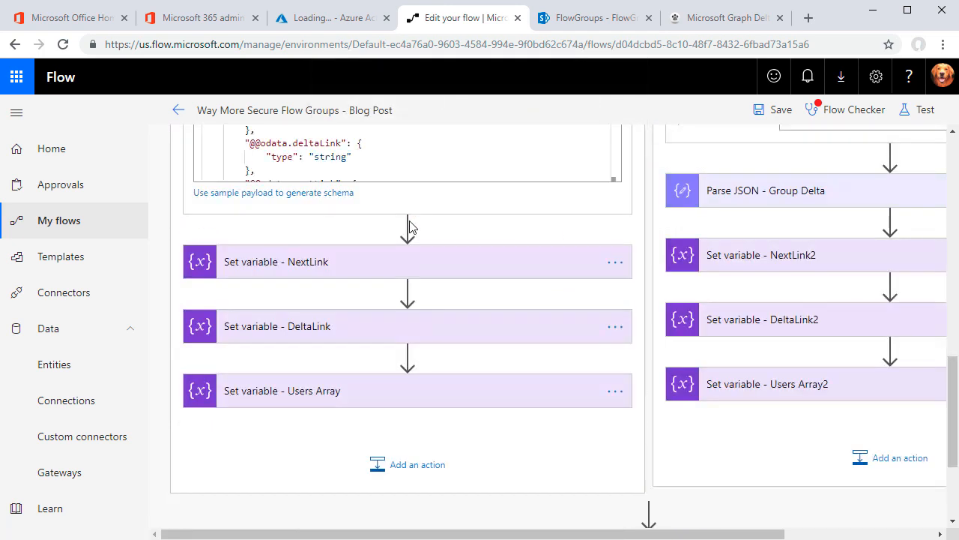
{"action": "scroll", "coordinate": [452, 268], "scroll_direction": "up", "scroll_amount": 5}
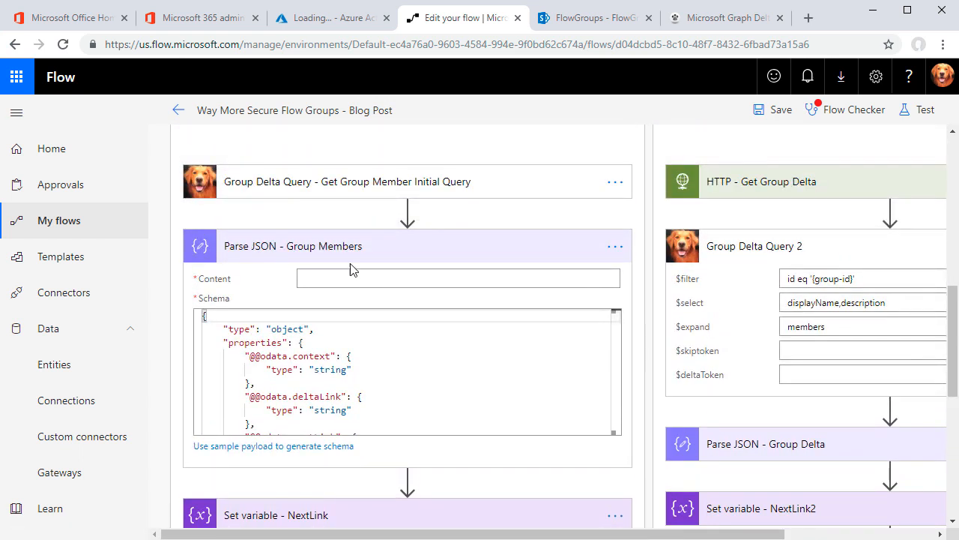
{"action": "scroll", "coordinate": [424, 267], "scroll_direction": "down", "scroll_amount": 3}
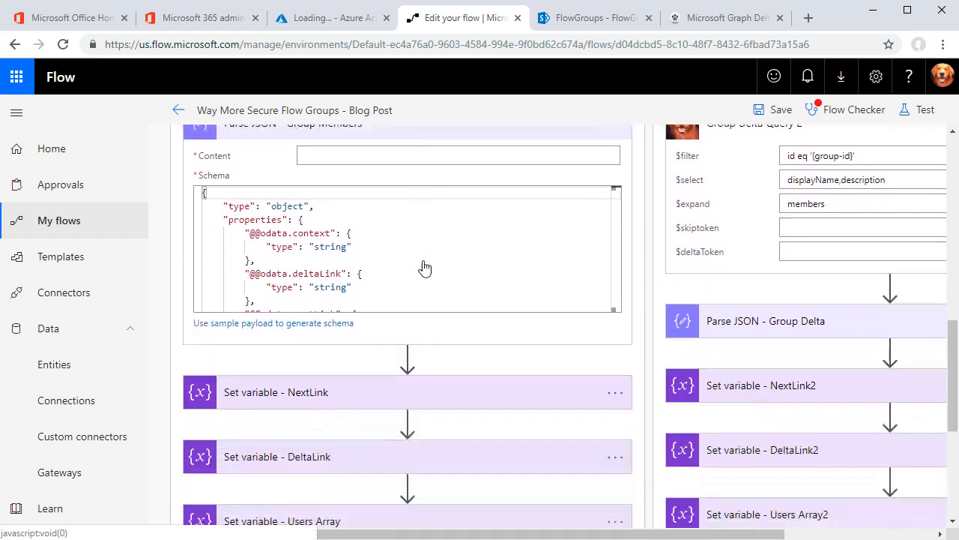
{"action": "left_click", "coordinate": [416, 374]}
{"action": "scroll", "coordinate": [467, 429], "scroll_direction": "down", "scroll_amount": 3}
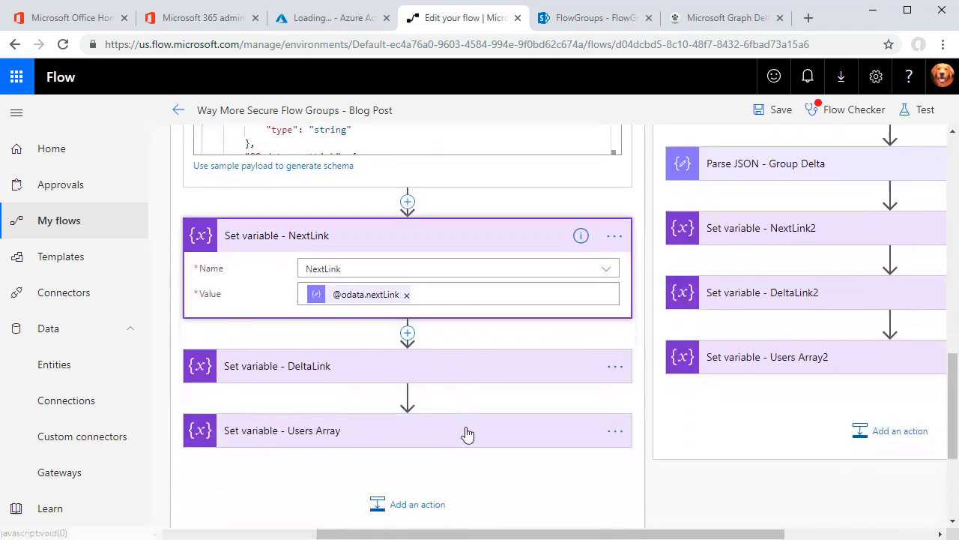
{"action": "left_click", "coordinate": [407, 294]}
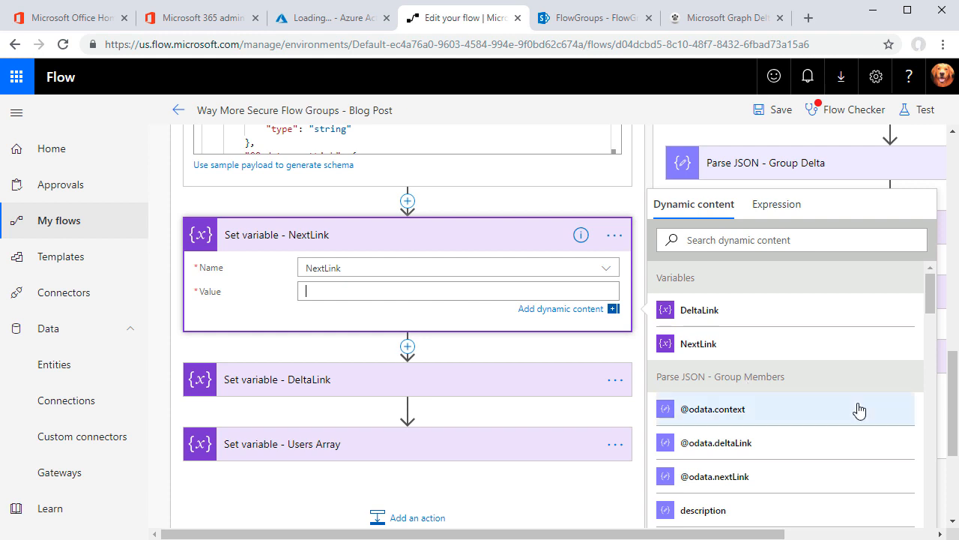
{"action": "scroll", "coordinate": [820, 530], "scroll_direction": "right", "scroll_amount": 2}
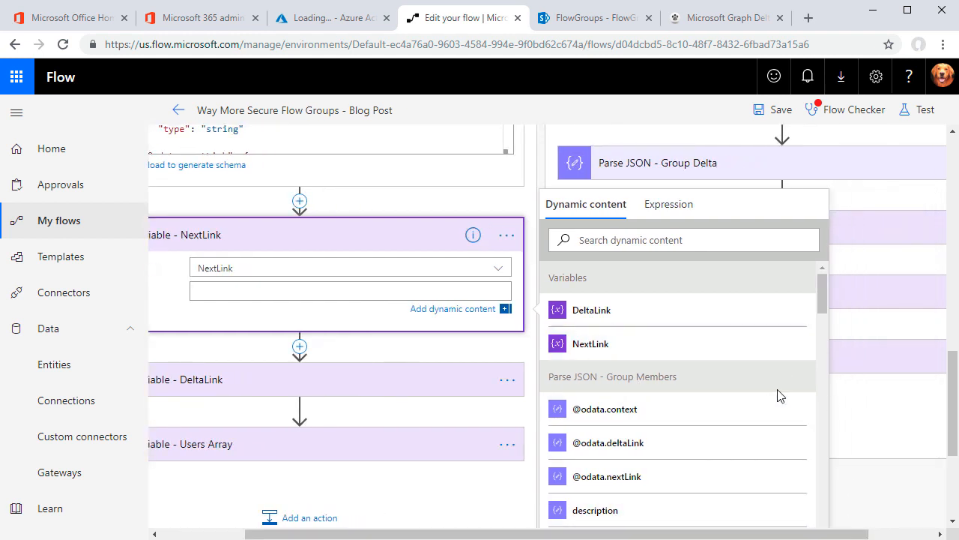
{"action": "scroll", "coordinate": [764, 423], "scroll_direction": "down", "scroll_amount": 5}
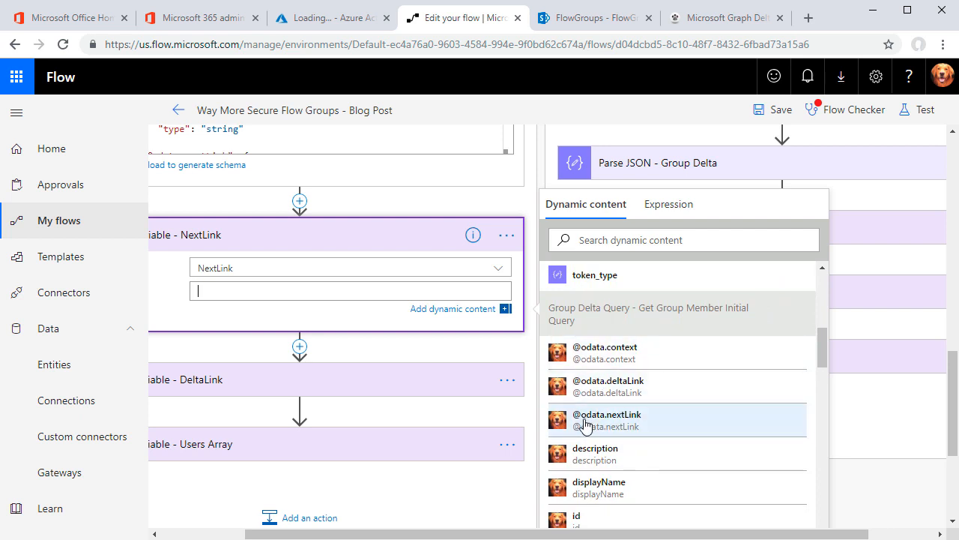
{"action": "left_click", "coordinate": [585, 424]}
{"action": "left_click_drag", "start_coordinate": [300, 535], "coordinate": [218, 537]}
{"action": "left_click", "coordinate": [374, 391]}
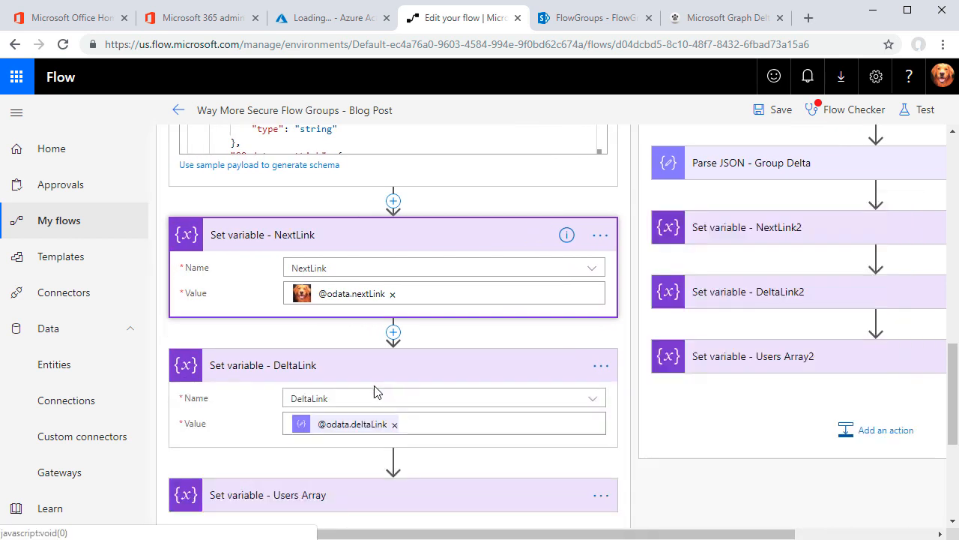
{"action": "left_click", "coordinate": [395, 425]}
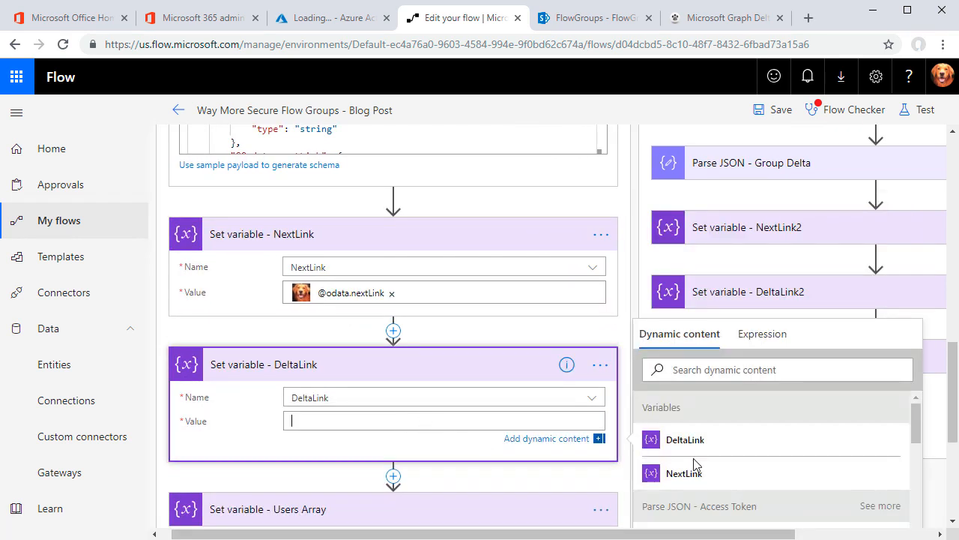
{"action": "scroll", "coordinate": [801, 462], "scroll_direction": "down", "scroll_amount": 10}
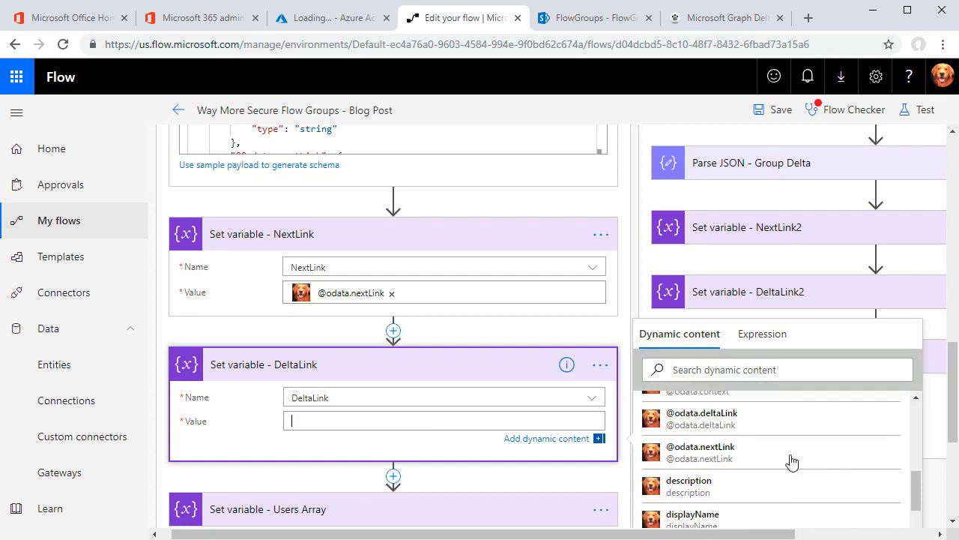
{"action": "left_click", "coordinate": [678, 423]}
Open the First(...) expression of "Set variable - Users Array" and compare its Parse JSON reference with the If yes branch's Group Delta Query action
{"action": "scroll", "coordinate": [412, 408], "scroll_direction": "down", "scroll_amount": 2}
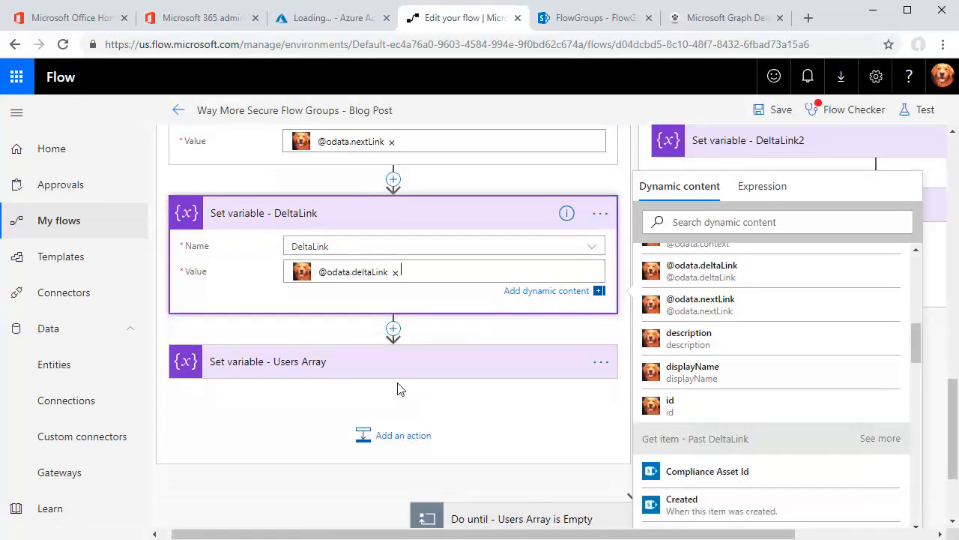
{"action": "left_click", "coordinate": [395, 371]}
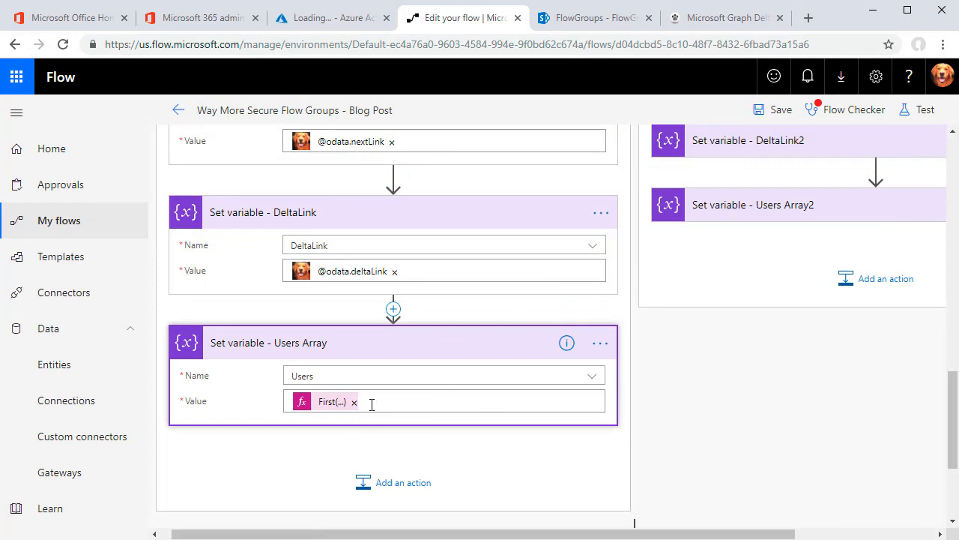
{"action": "left_click", "coordinate": [372, 405]}
{"action": "scroll", "coordinate": [756, 487], "scroll_direction": "down", "scroll_amount": 2}
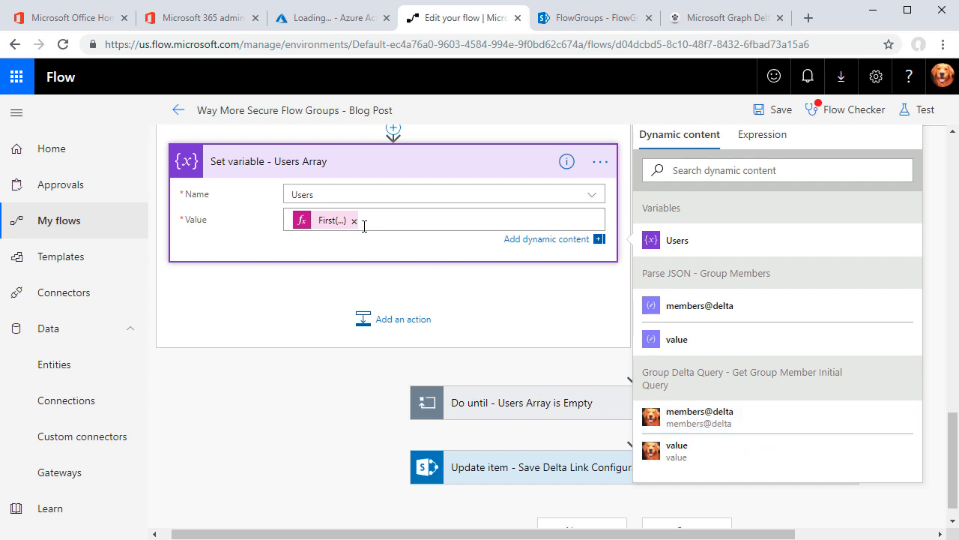
{"action": "left_click", "coordinate": [333, 225]}
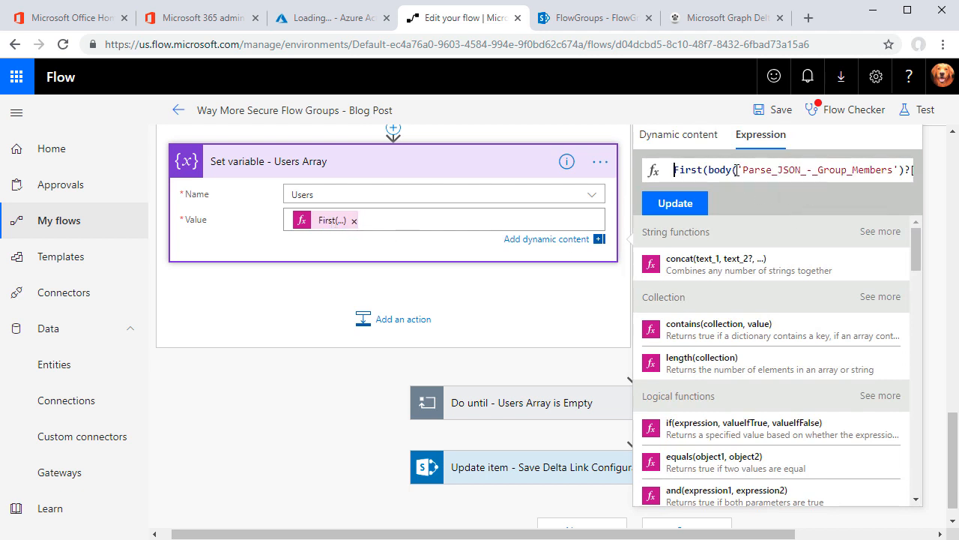
{"action": "left_click_drag", "start_coordinate": [737, 169], "coordinate": [885, 170]}
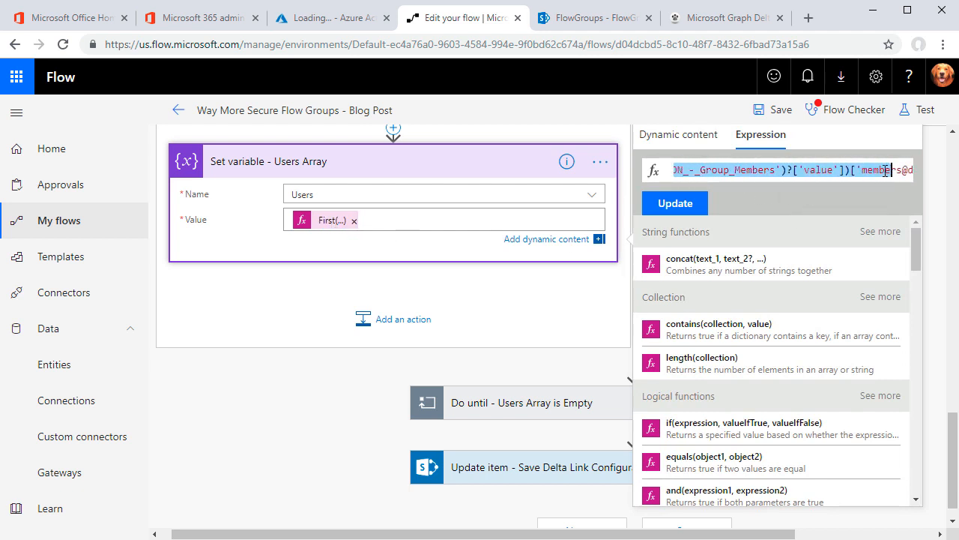
{"action": "scroll", "coordinate": [457, 180], "scroll_direction": "up", "scroll_amount": 4}
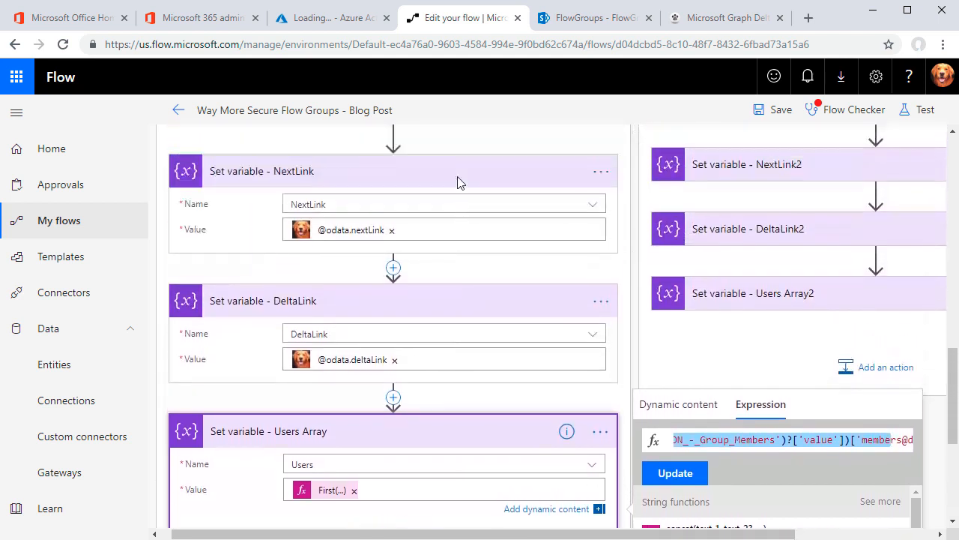
{"action": "scroll", "coordinate": [459, 183], "scroll_direction": "up", "scroll_amount": 4}
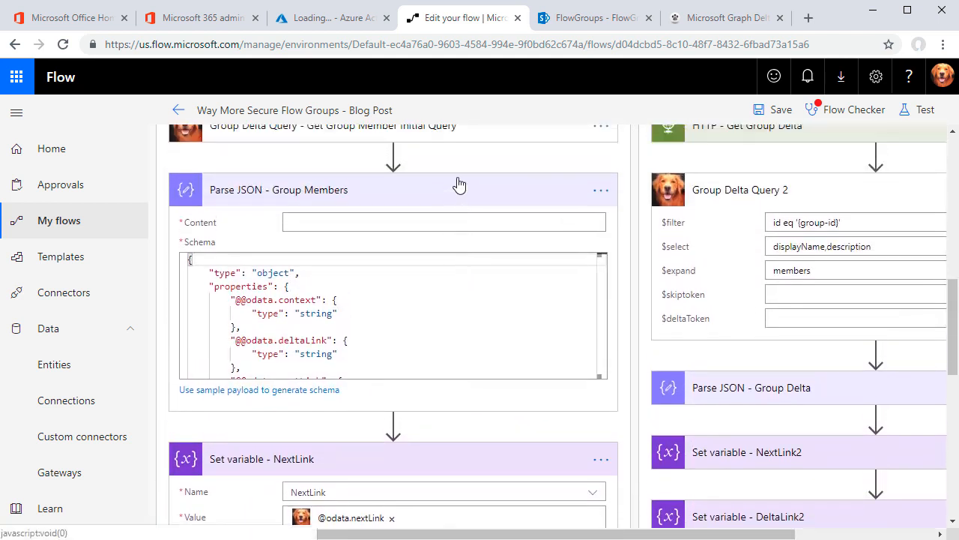
{"action": "scroll", "coordinate": [459, 183], "scroll_direction": "up", "scroll_amount": 2}
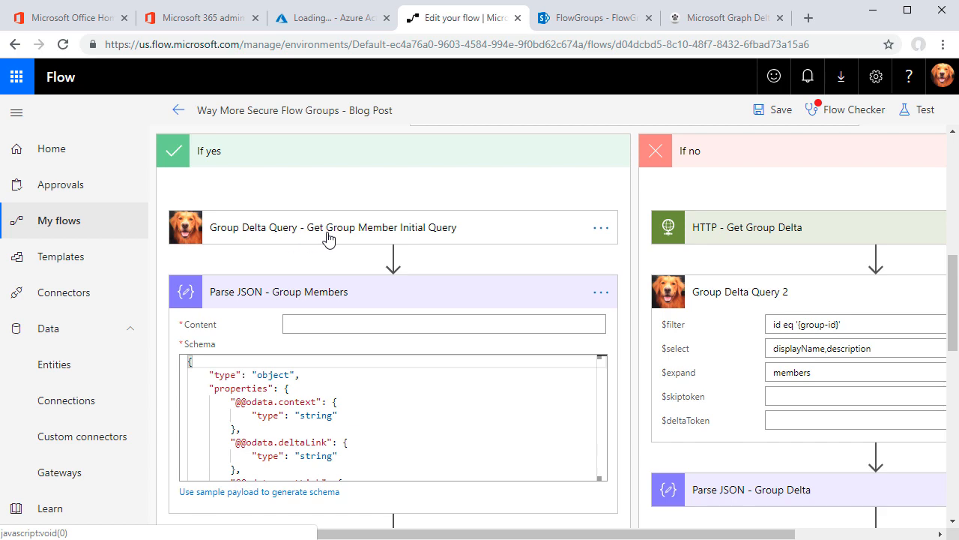
{"action": "scroll", "coordinate": [542, 275], "scroll_direction": "down", "scroll_amount": 10}
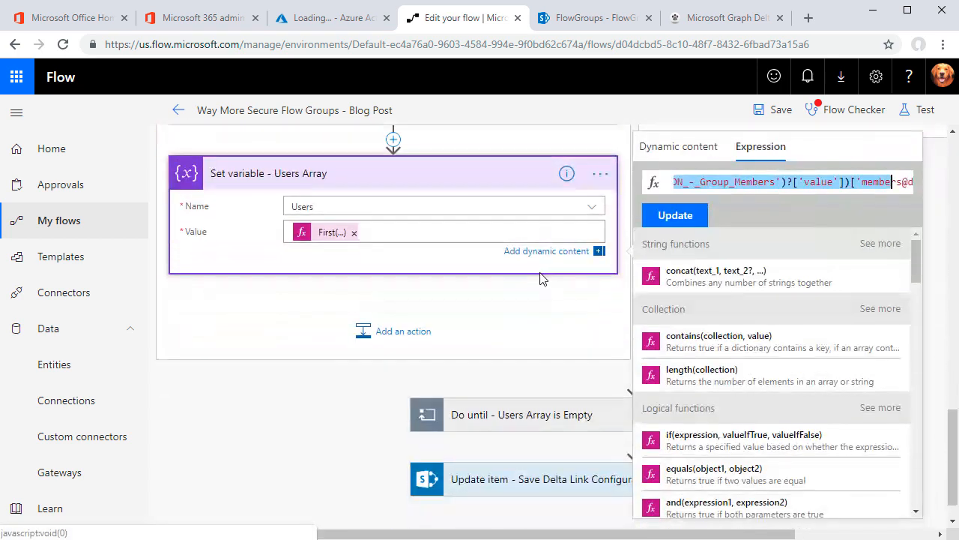
Replace body('Parse_JSON_-_Group_Members')?['value'] inside the Users expression's First() with value from "Group Delta Query - Get Group Member Initial Query"
{"action": "left_click", "coordinate": [599, 251]}
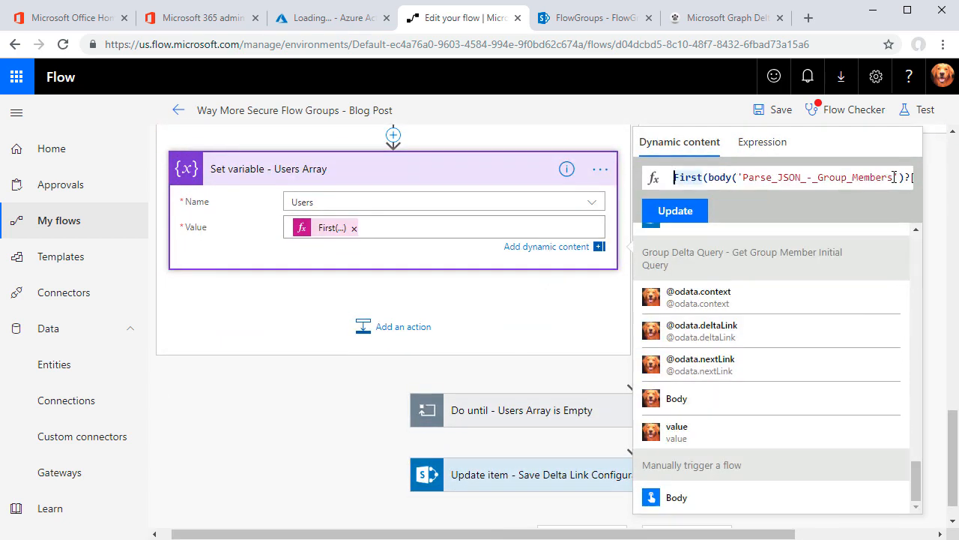
{"action": "key", "text": "ctrl+shift+Right"}
{"action": "key", "text": "ctrl+shift+Right"}
{"action": "key", "text": "ctrl+shift+Right"}
{"action": "key", "text": "ctrl+shift+Right"}
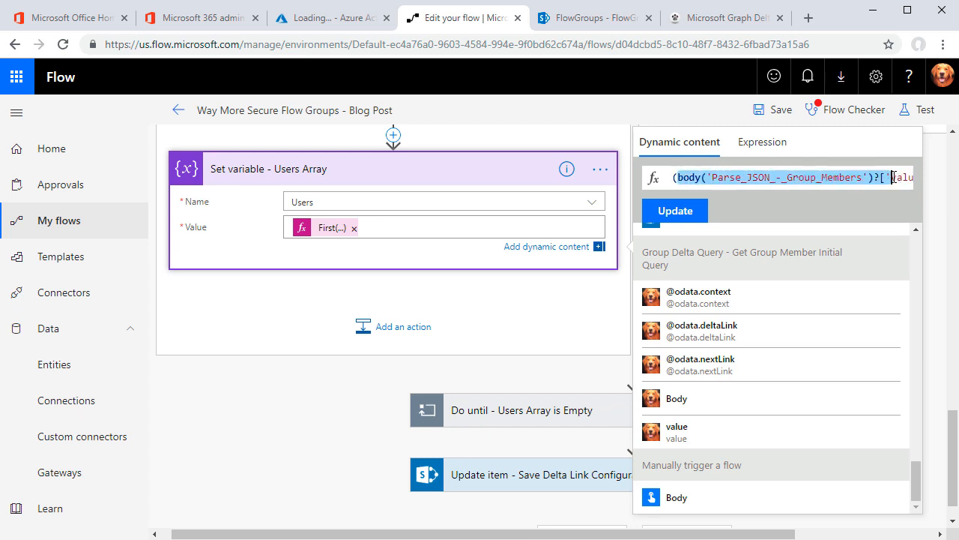
{"action": "key", "text": "ctrl+shift+Right"}
{"action": "key", "text": "ctrl+shift+Right"}
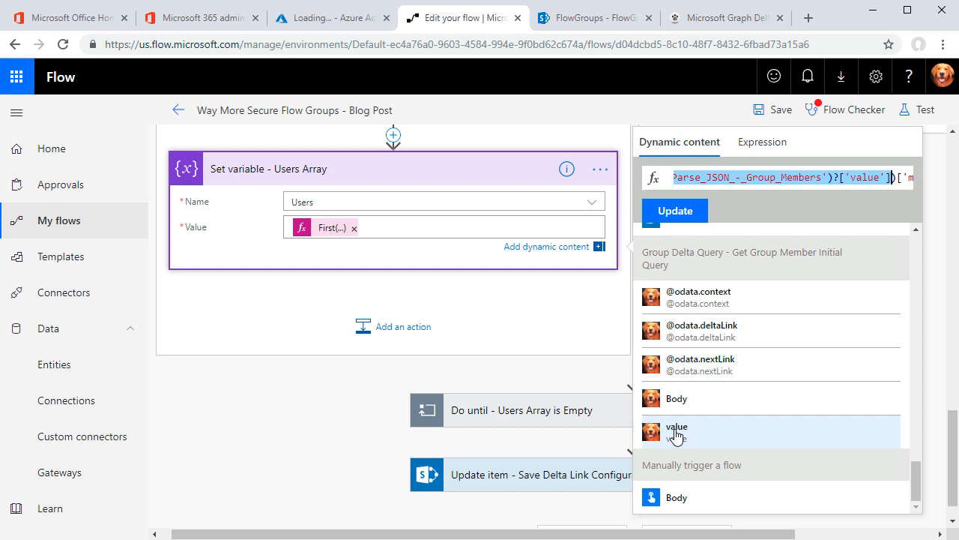
{"action": "left_click", "coordinate": [676, 435]}
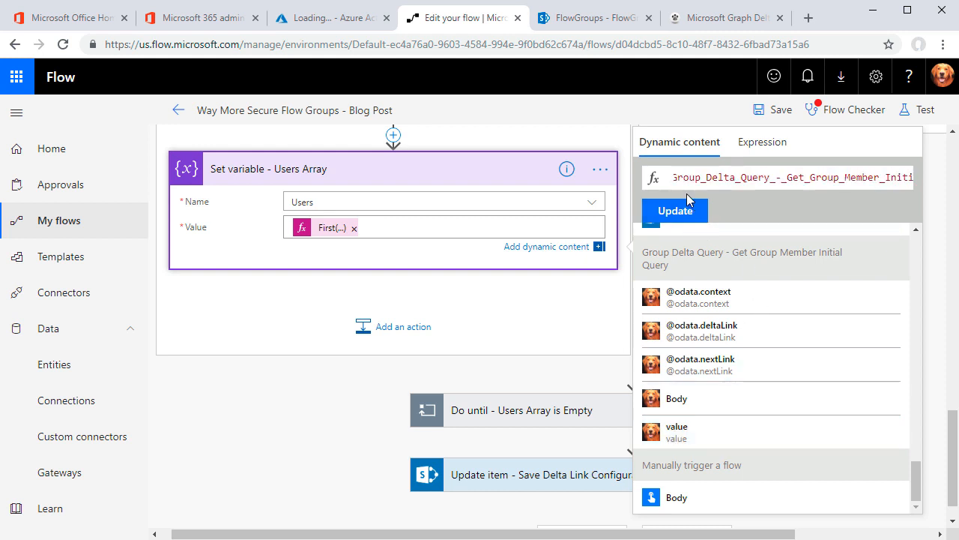
Review the full Users expression through ['members@delta'] and update the variable's value with it
{"action": "left_click_drag", "start_coordinate": [683, 178], "coordinate": [680, 177]}
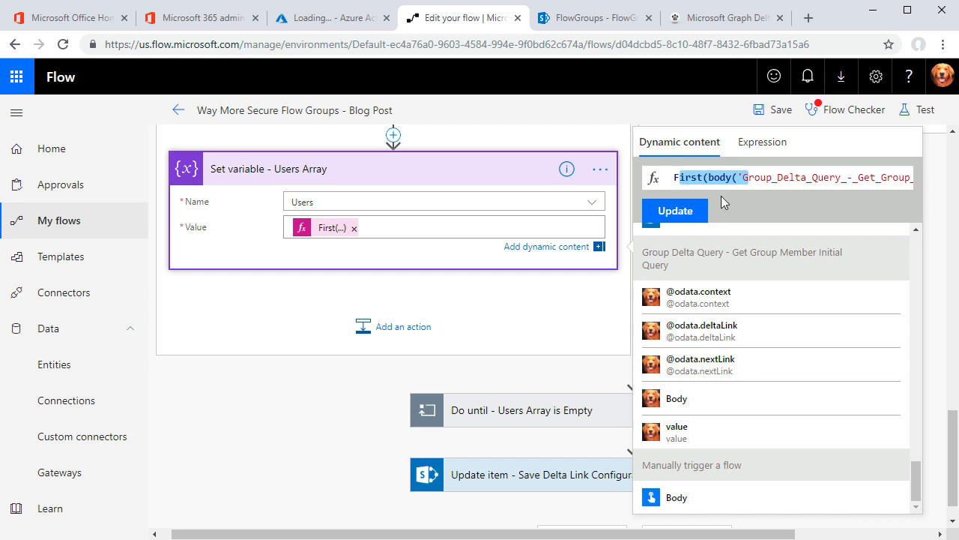
{"action": "key", "text": "End"}
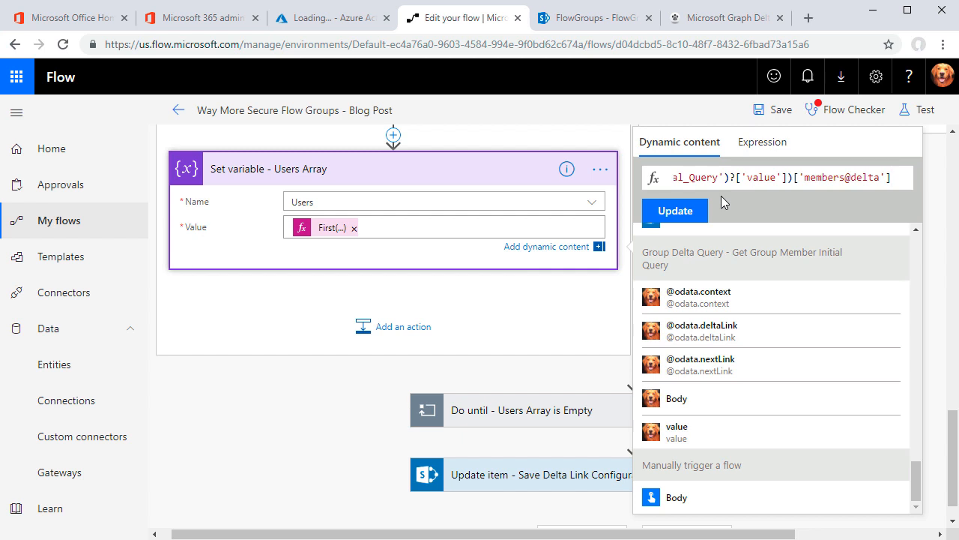
{"action": "left_click", "coordinate": [731, 180]}
{"action": "key", "text": "ctrl+a"}
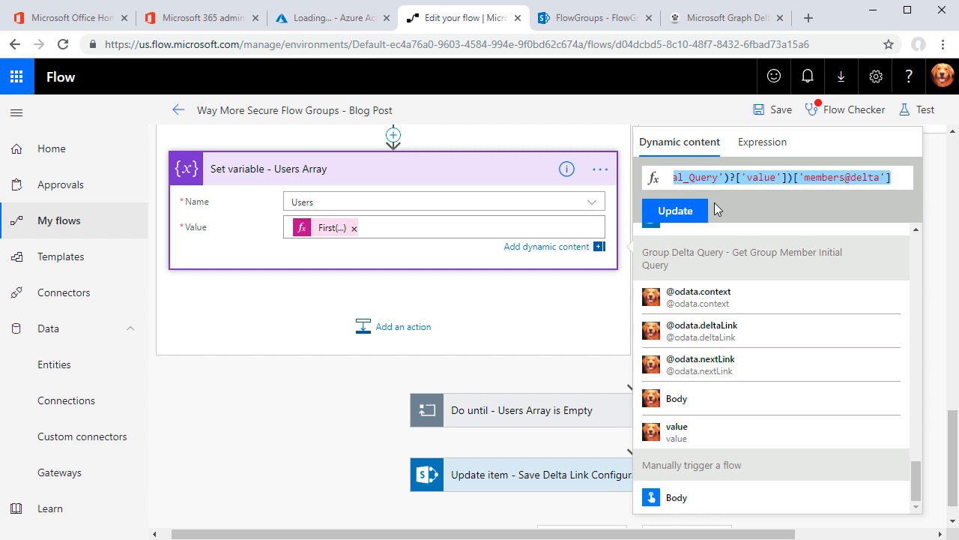
{"action": "left_click", "coordinate": [682, 216]}
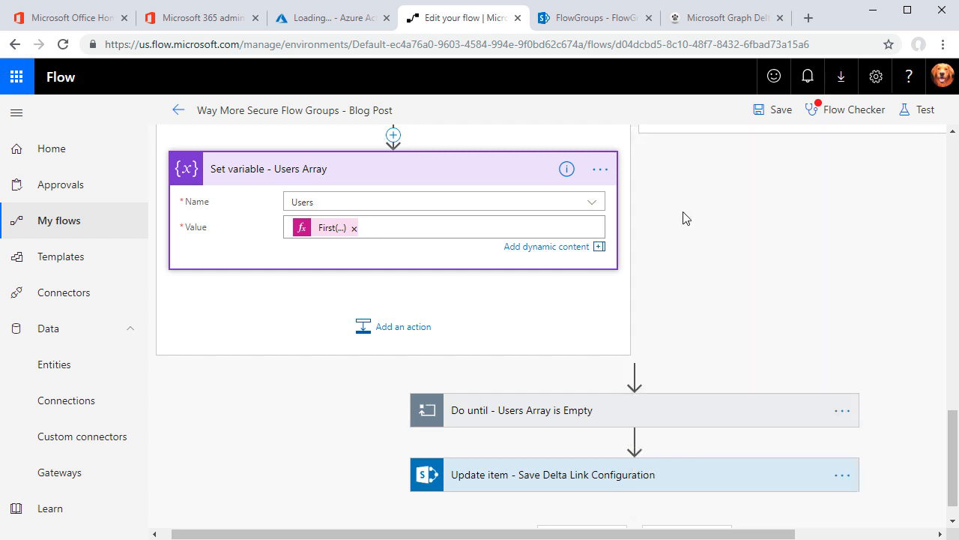
Reopen the expression of "Set variable - Users Array" and check it through to its end
{"action": "scroll", "coordinate": [519, 259], "scroll_direction": "up", "scroll_amount": 3}
{"action": "left_click", "coordinate": [474, 267]}
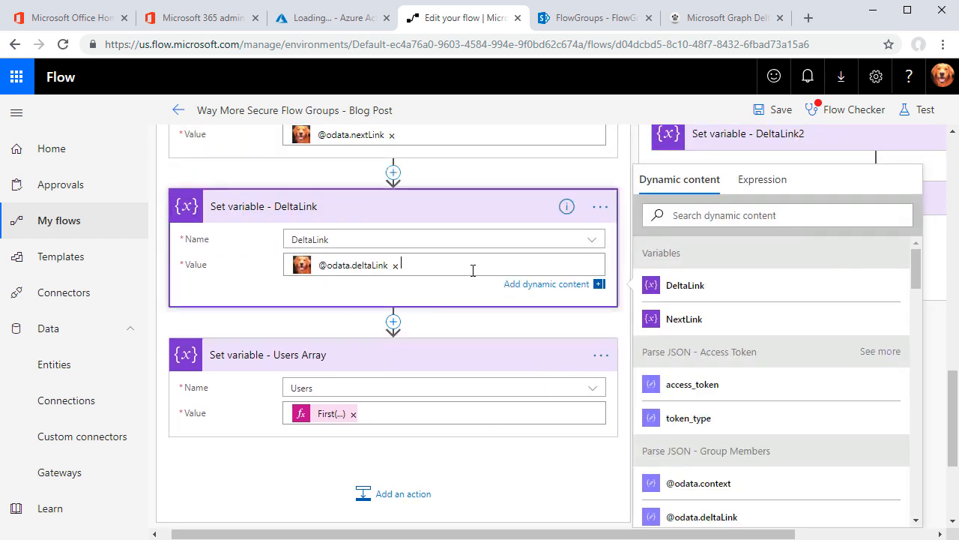
{"action": "left_click", "coordinate": [329, 413]}
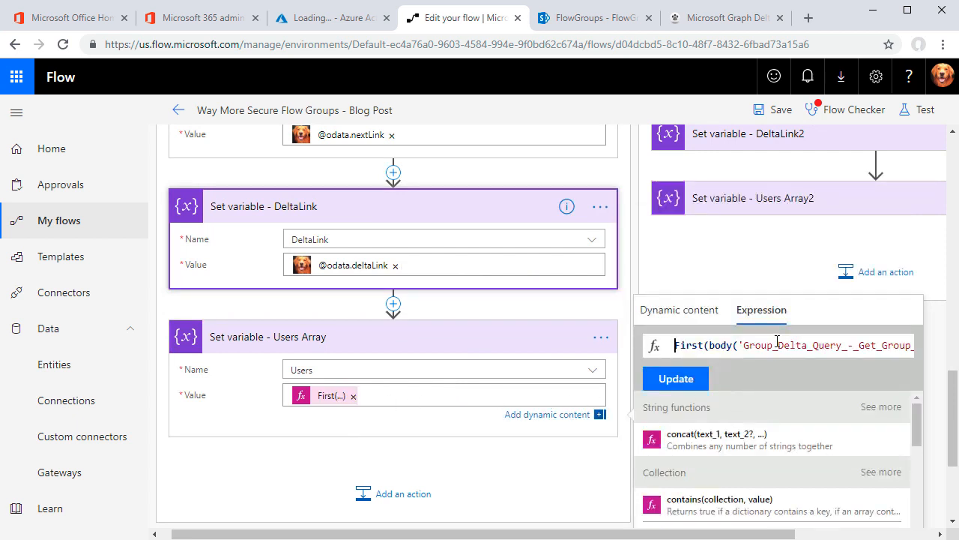
{"action": "key", "text": "End"}
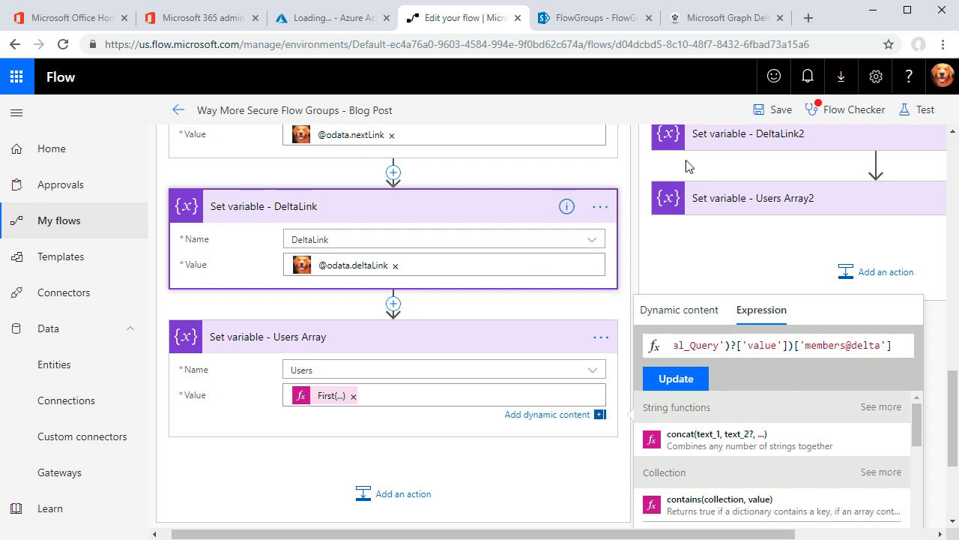
Review the errors in the Flow Checker and collapse the three Set variable actions in the If yes branch
{"action": "left_click", "coordinate": [757, 116]}
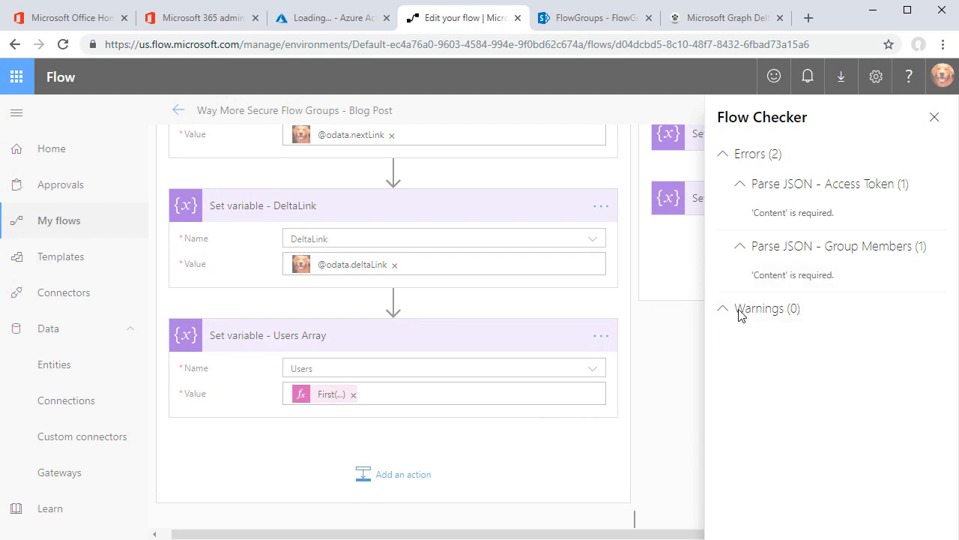
{"action": "left_click", "coordinate": [935, 118]}
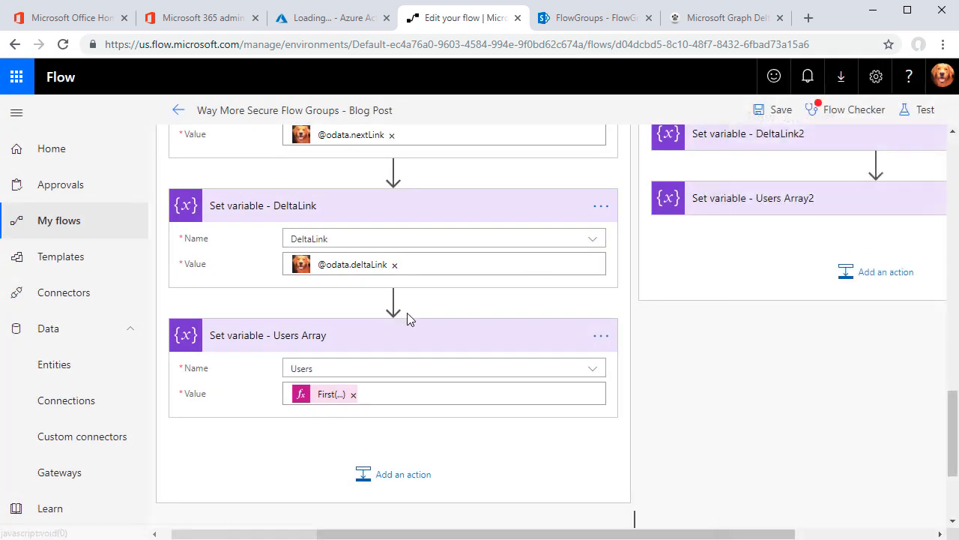
{"action": "left_click", "coordinate": [440, 350]}
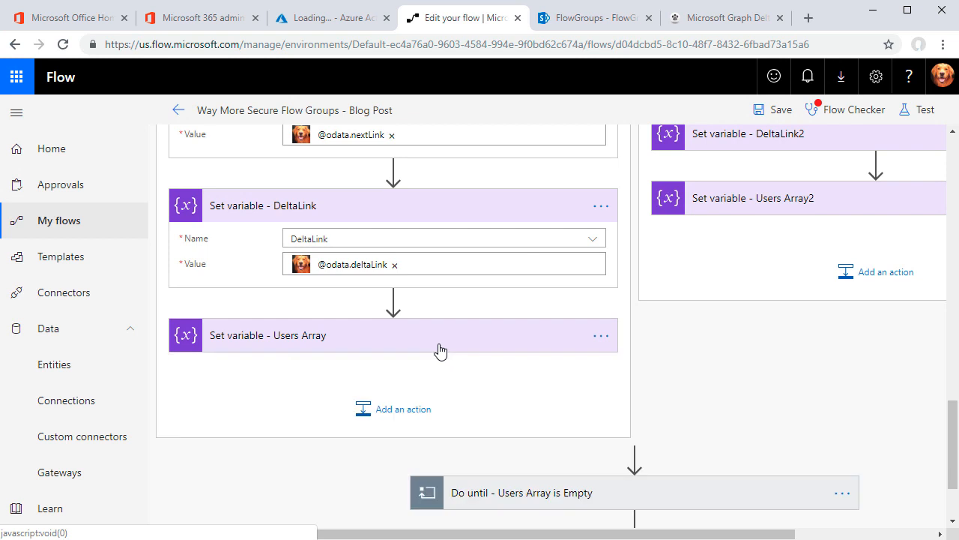
{"action": "left_click", "coordinate": [419, 216]}
{"action": "scroll", "coordinate": [452, 278], "scroll_direction": "up", "scroll_amount": 3}
{"action": "left_click", "coordinate": [458, 277]}
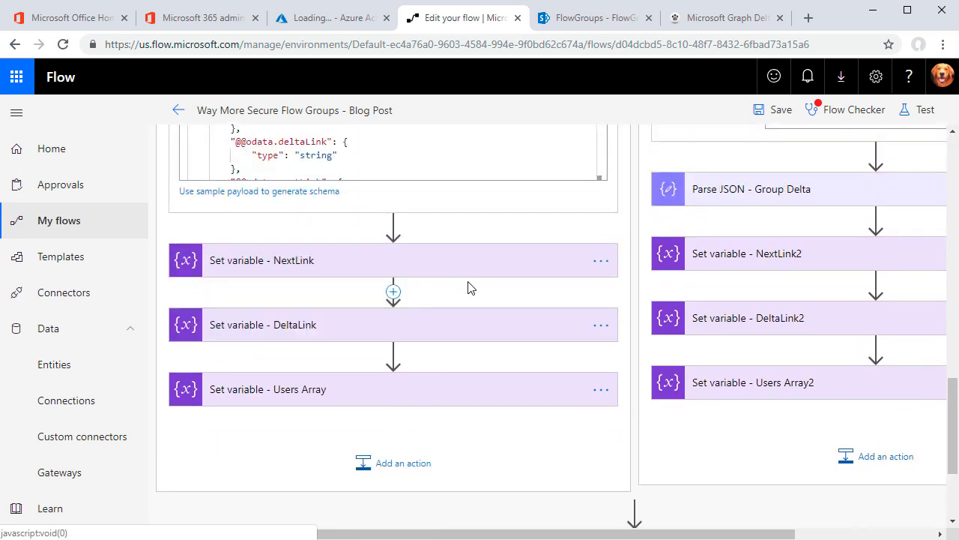
Delete the "Parse JSON - Group Members" action from the If yes branch
{"action": "scroll", "coordinate": [468, 287], "scroll_direction": "up", "scroll_amount": 3}
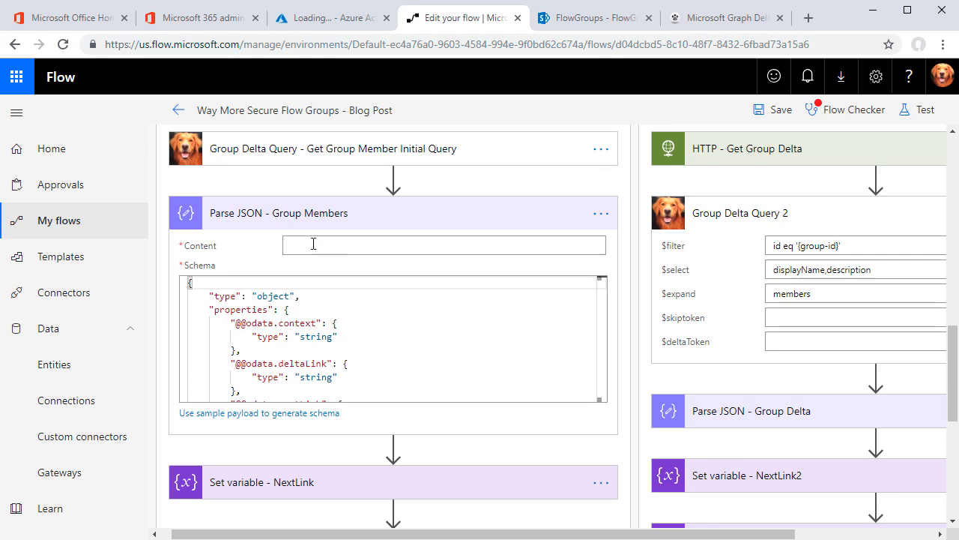
{"action": "left_click", "coordinate": [599, 214]}
{"action": "left_click", "coordinate": [600, 215]}
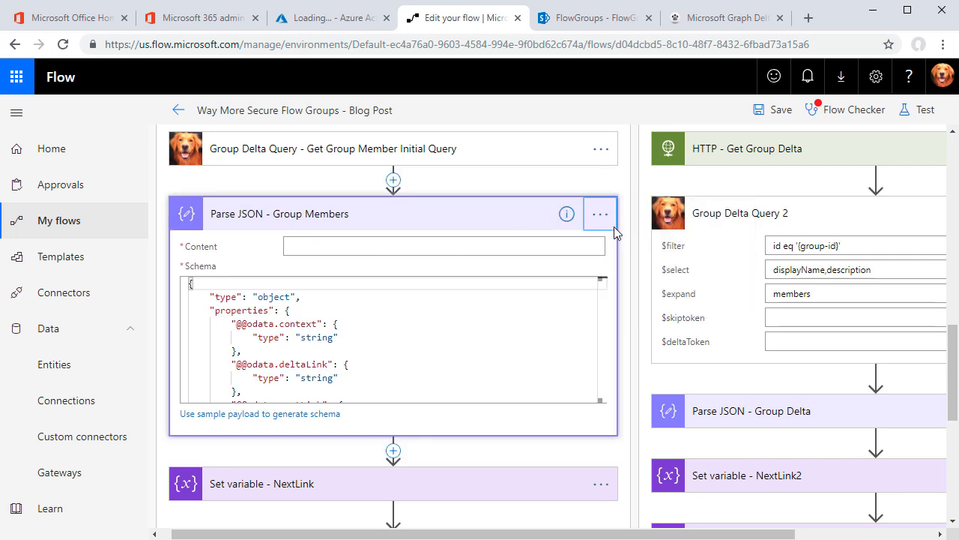
{"action": "left_click", "coordinate": [602, 220]}
{"action": "left_click", "coordinate": [641, 306]}
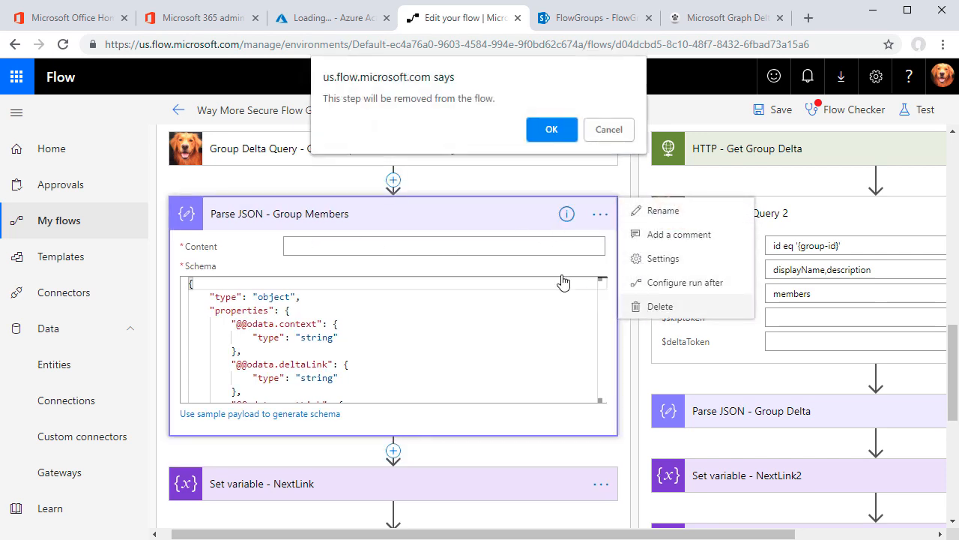
{"action": "left_click", "coordinate": [551, 130]}
{"action": "scroll", "coordinate": [435, 293], "scroll_direction": "up", "scroll_amount": 3}
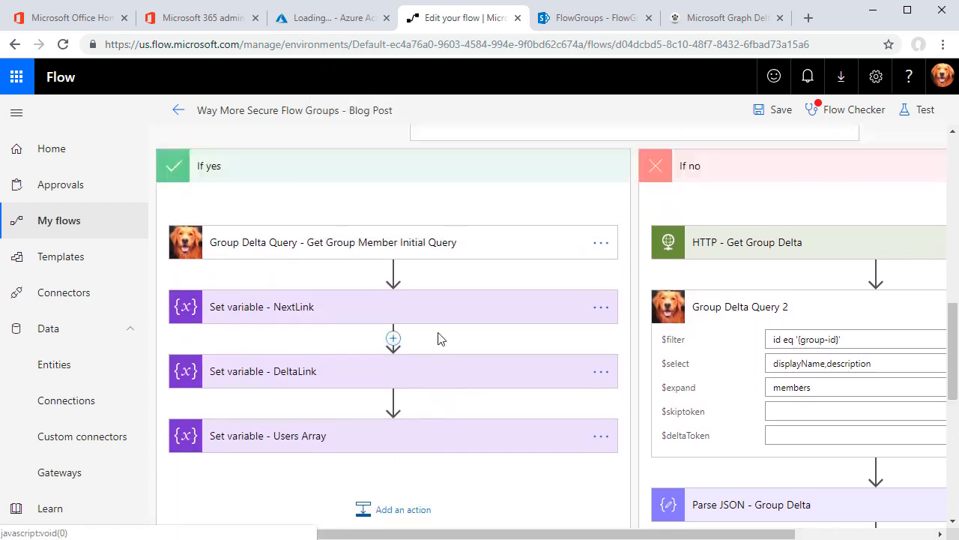
Clear the default $filter, $select and $expand of "Group Delta Query 2" and rename the action to "Group Delta Query - Get Group Delta"
{"action": "scroll", "coordinate": [332, 300], "scroll_direction": "down", "scroll_amount": 1}
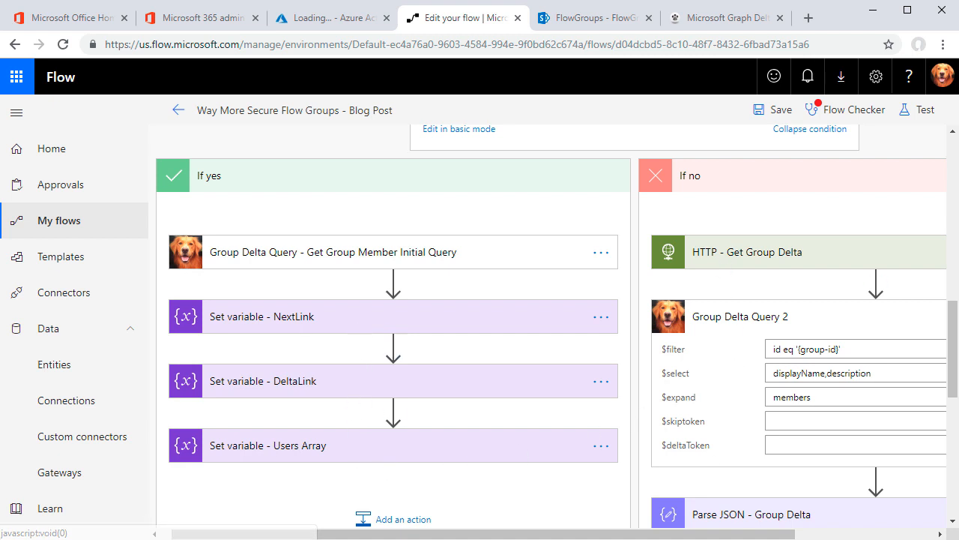
{"action": "left_click_drag", "start_coordinate": [640, 533], "coordinate": [784, 529]}
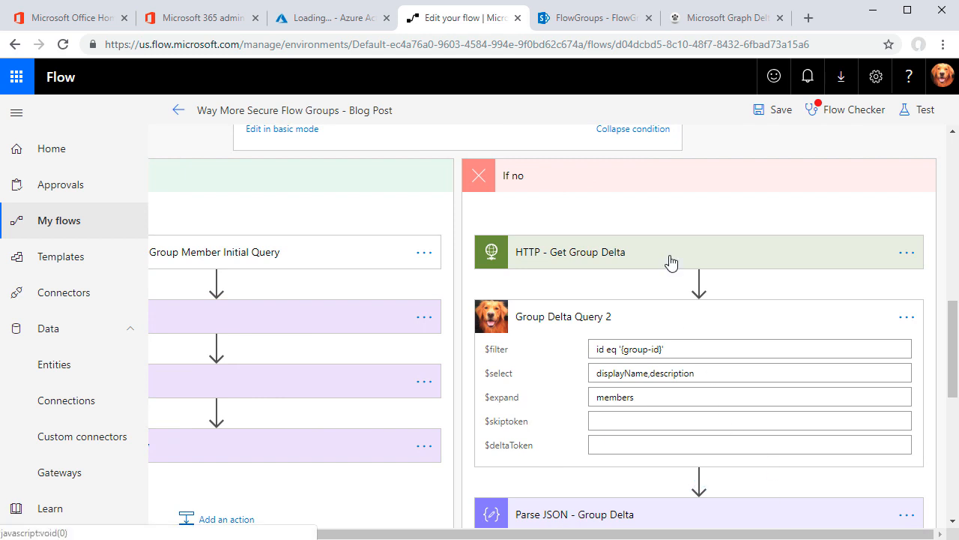
{"action": "left_click", "coordinate": [697, 261]}
{"action": "left_click", "coordinate": [889, 261]}
{"action": "scroll", "coordinate": [669, 298], "scroll_direction": "down", "scroll_amount": 1}
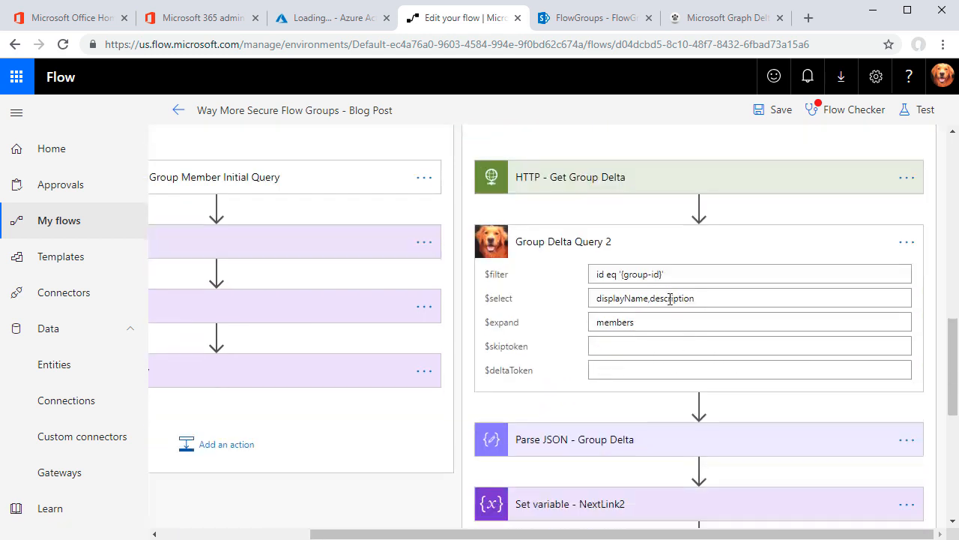
{"action": "left_click", "coordinate": [643, 247]}
{"action": "left_click", "coordinate": [715, 250]}
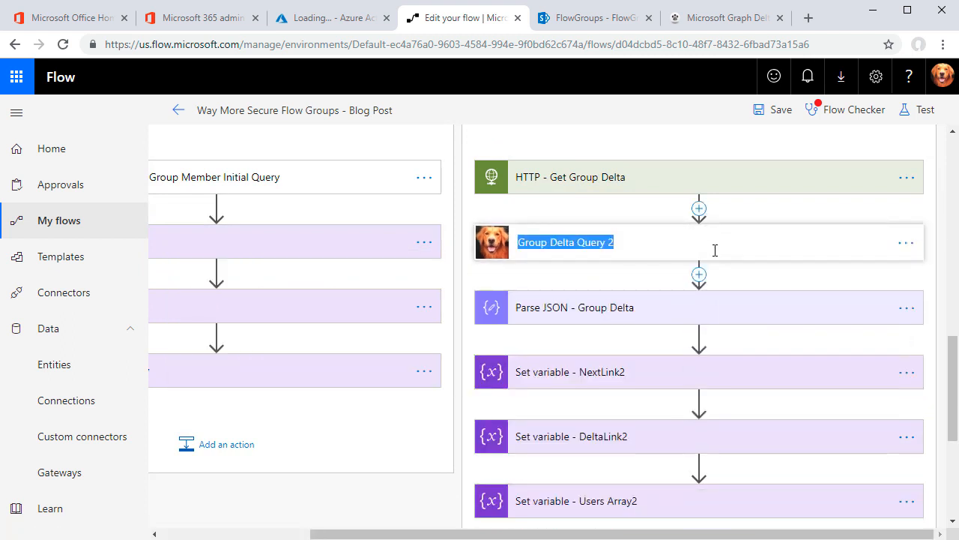
{"action": "key", "text": "End"}
{"action": "key", "text": "BackSpace"}
{"action": "type", "text": "- Get"}
Set the $deltaToken of "Group Delta Query - Get Group Delta" to the DeltaLink variable
{"action": "left_click", "coordinate": [737, 245]}
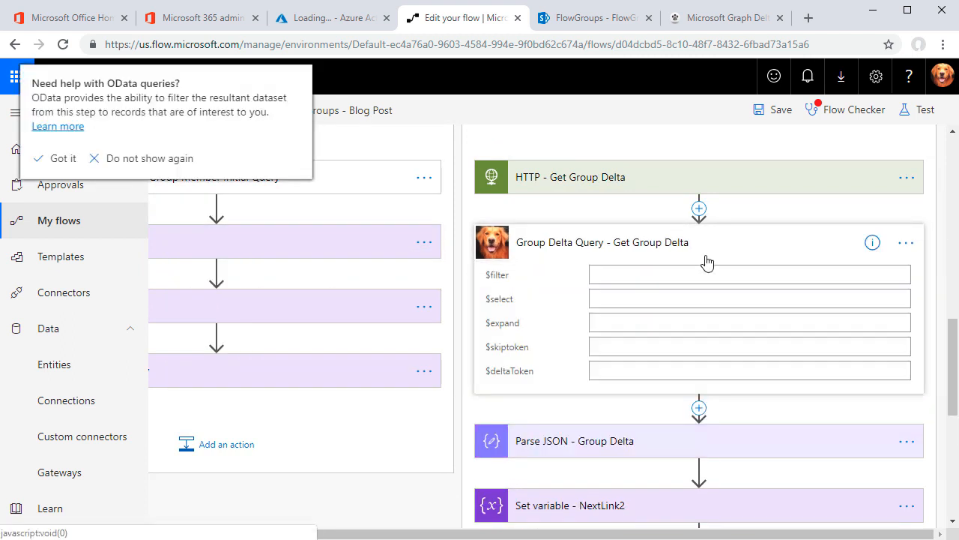
{"action": "left_click", "coordinate": [638, 372]}
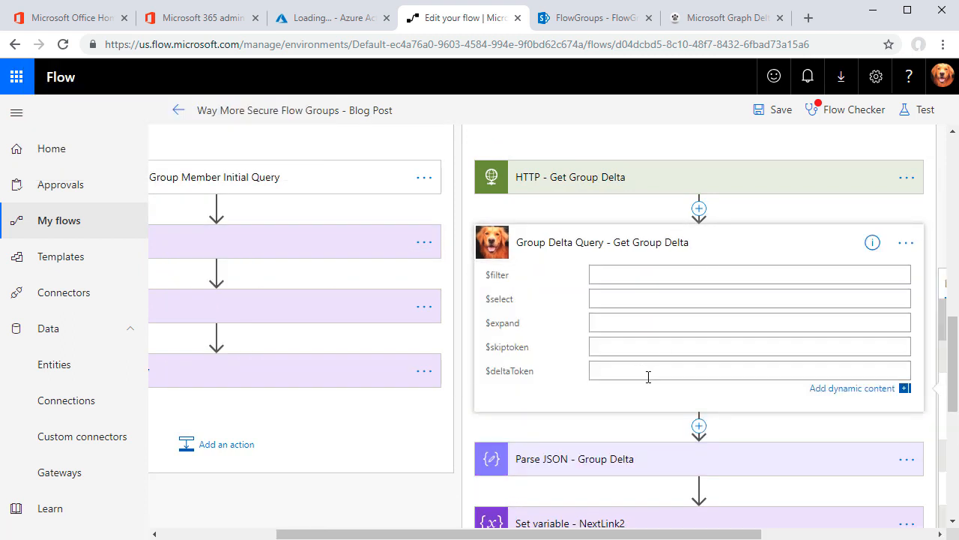
{"action": "left_click", "coordinate": [852, 388]}
{"action": "left_click", "coordinate": [679, 396]}
Expand "Parse JSON - Group Delta" and the NextLink2, DeltaLink2 and Users Array2 actions in the If no branch
{"action": "scroll", "coordinate": [443, 318], "scroll_direction": "down", "scroll_amount": 2}
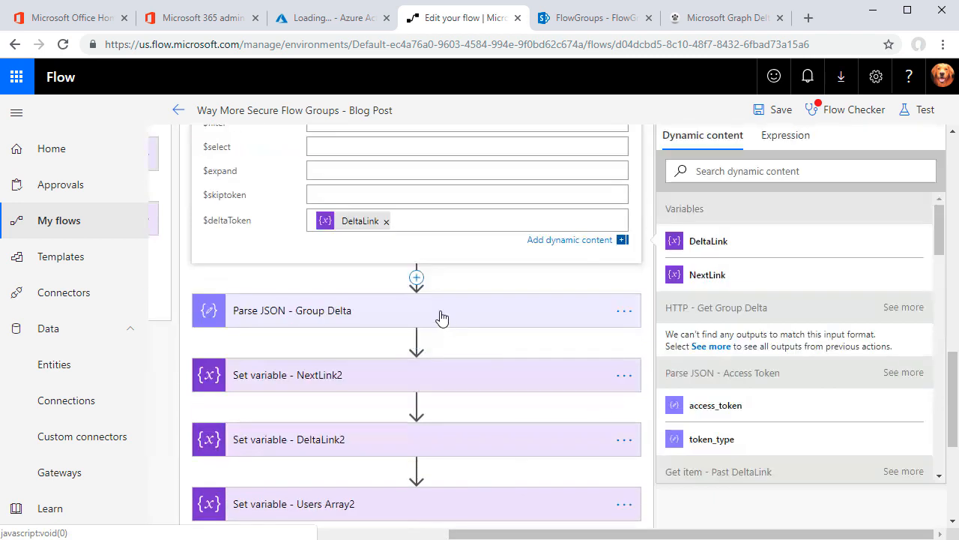
{"action": "left_click", "coordinate": [442, 319]}
{"action": "scroll", "coordinate": [717, 375], "scroll_direction": "down", "scroll_amount": 5}
{"action": "left_click", "coordinate": [664, 215]}
{"action": "left_click", "coordinate": [704, 311]}
{"action": "left_click", "coordinate": [660, 443]}
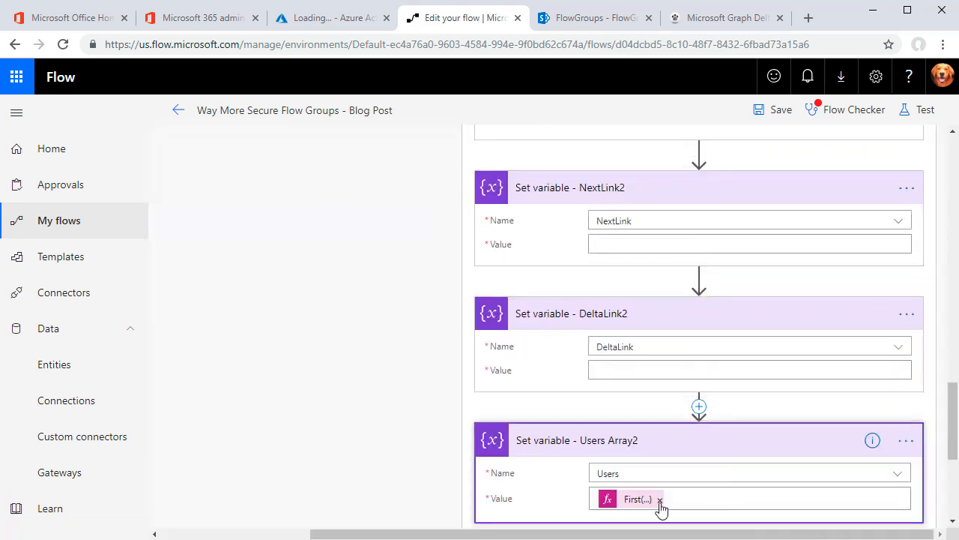
Replace the Parse JSON reference inside First() of "Set variable - Users Array2" with value from "Group Delta Query - Get Group Delta" and update the expression
{"action": "left_click", "coordinate": [641, 499]}
{"action": "left_click_drag", "start_coordinate": [731, 449], "coordinate": [771, 488]}
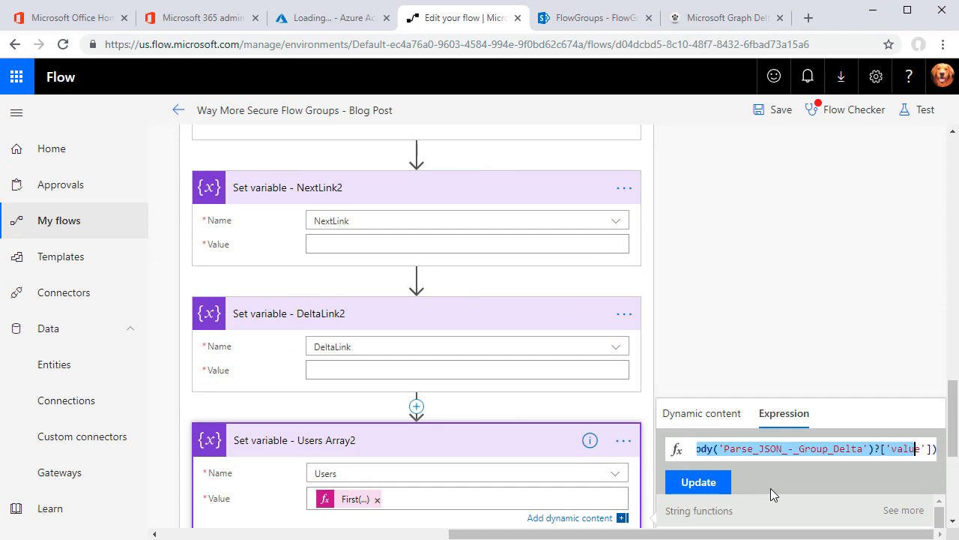
{"action": "key", "text": "BackSpace"}
{"action": "left_click", "coordinate": [701, 395]}
{"action": "scroll", "coordinate": [835, 417], "scroll_direction": "down", "scroll_amount": 10}
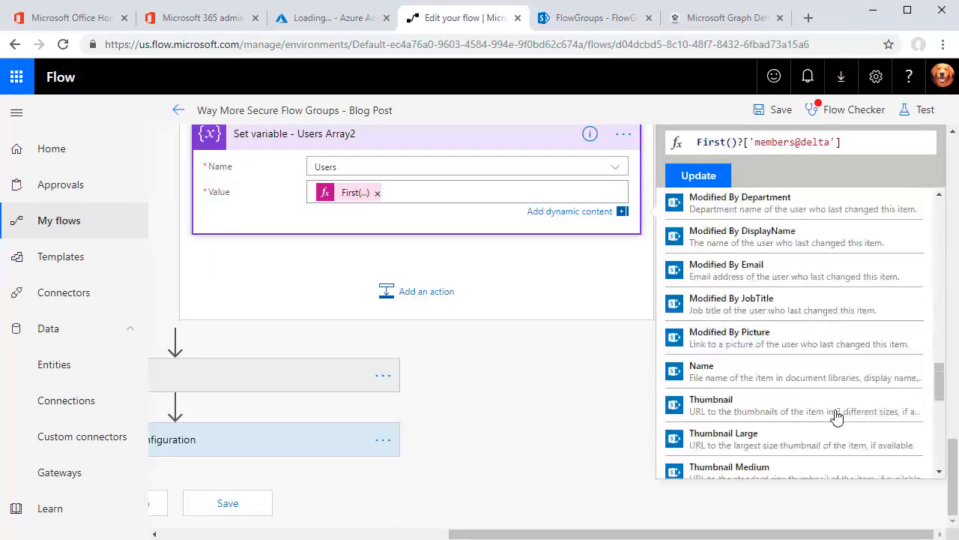
{"action": "scroll", "coordinate": [837, 417], "scroll_direction": "down", "scroll_amount": 5}
{"action": "left_click", "coordinate": [696, 328]}
{"action": "left_click", "coordinate": [699, 175]}
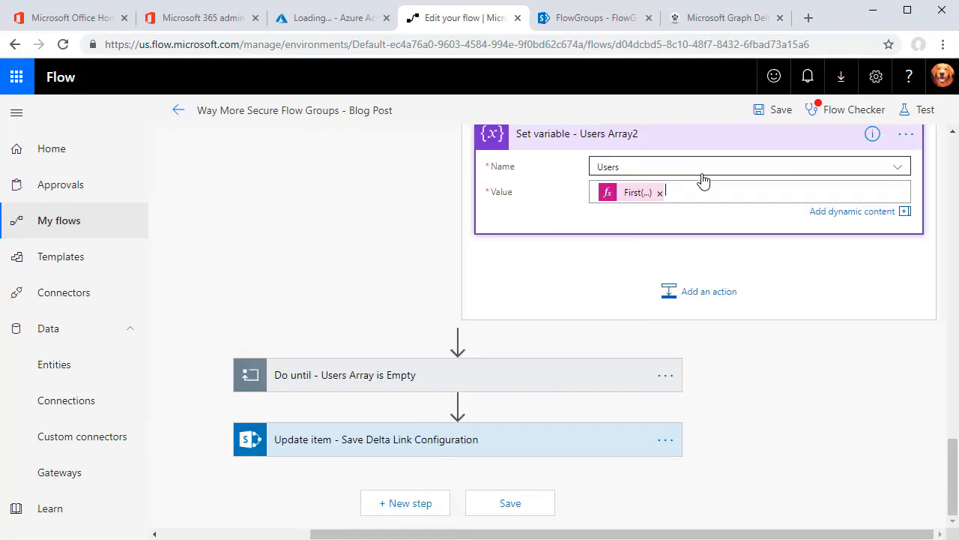
Delete the "Parse JSON - Group Delta" action from the If no branch
{"action": "scroll", "coordinate": [701, 225], "scroll_direction": "up", "scroll_amount": 8}
{"action": "left_click", "coordinate": [907, 188]}
{"action": "left_click", "coordinate": [792, 276]}
{"action": "left_click", "coordinate": [551, 127]}
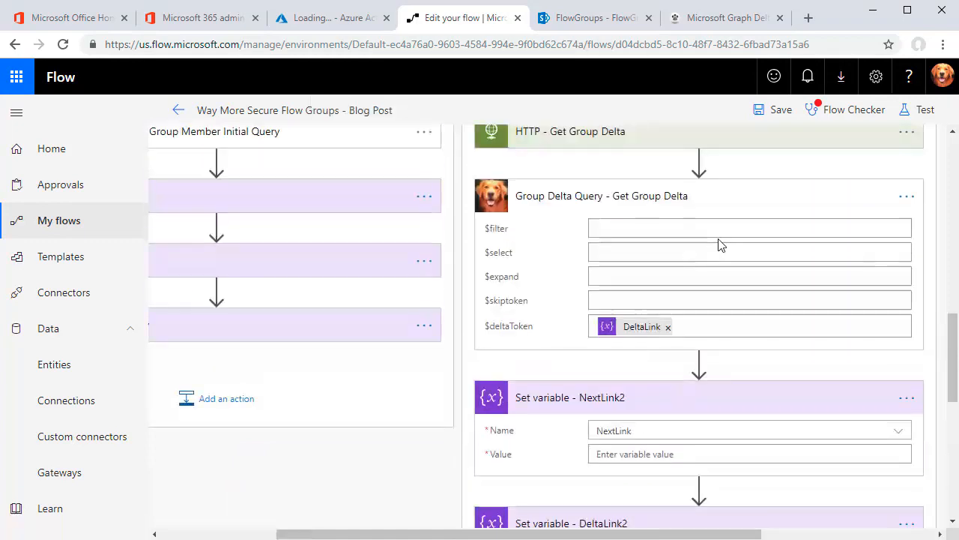
{"action": "scroll", "coordinate": [762, 355], "scroll_direction": "down", "scroll_amount": 4}
{"action": "left_click", "coordinate": [647, 391]}
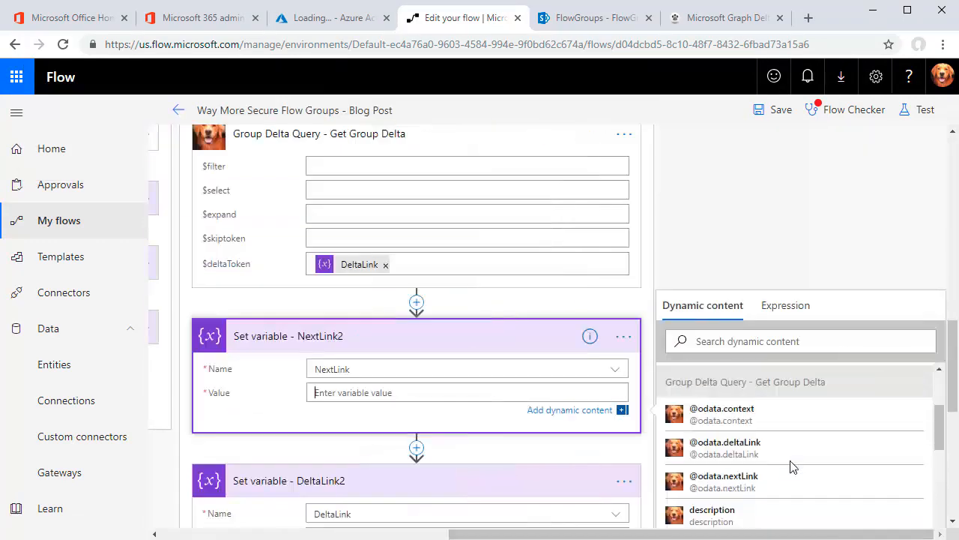
{"action": "left_click", "coordinate": [742, 478]}
{"action": "left_click", "coordinate": [700, 456]}
{"action": "left_click", "coordinate": [798, 463]}
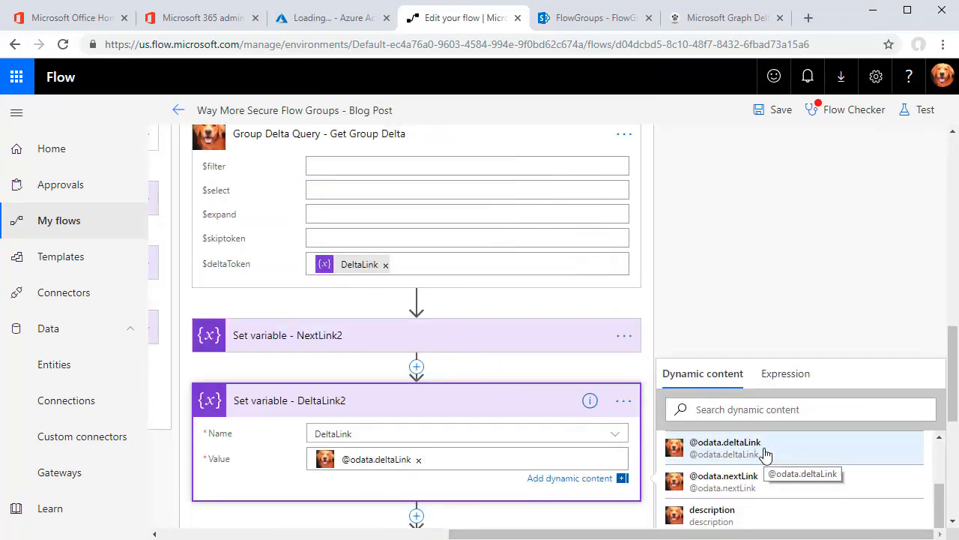
Delete the "HTTP - Get Group Delta" action from the If no branch and collapse "Group Delta Query - Get Group Delta"
{"action": "scroll", "coordinate": [478, 433], "scroll_direction": "down", "scroll_amount": 3}
{"action": "left_click", "coordinate": [847, 110]}
{"action": "left_click", "coordinate": [773, 225]}
{"action": "scroll", "coordinate": [701, 370], "scroll_direction": "up", "scroll_amount": 4}
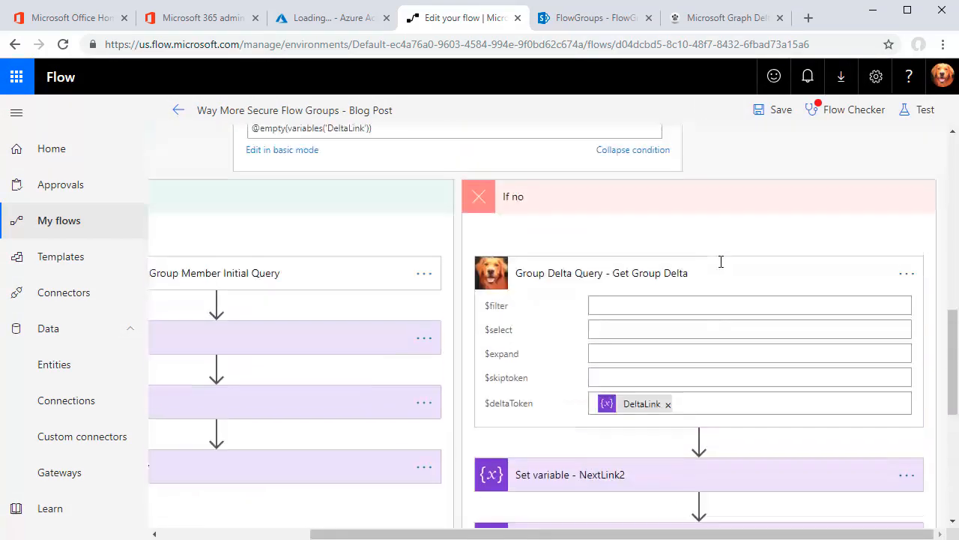
{"action": "left_click", "coordinate": [720, 261]}
Compare the First(...) expressions of "Set variable - Users Array" and "Set variable - Users Array2" around ['members@delta']
{"action": "left_click", "coordinate": [517, 276]}
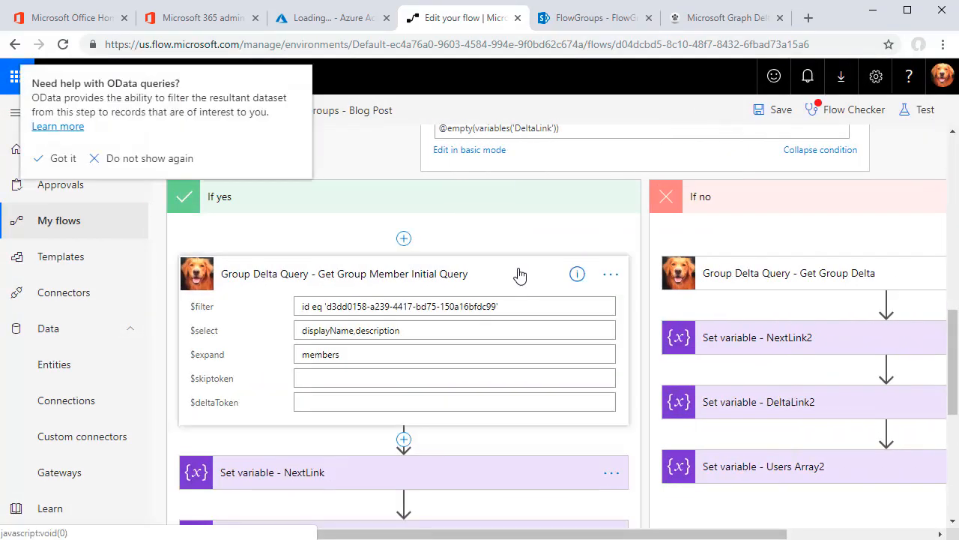
{"action": "left_click", "coordinate": [518, 274]}
{"action": "left_click", "coordinate": [460, 471]}
{"action": "left_click", "coordinate": [338, 520]}
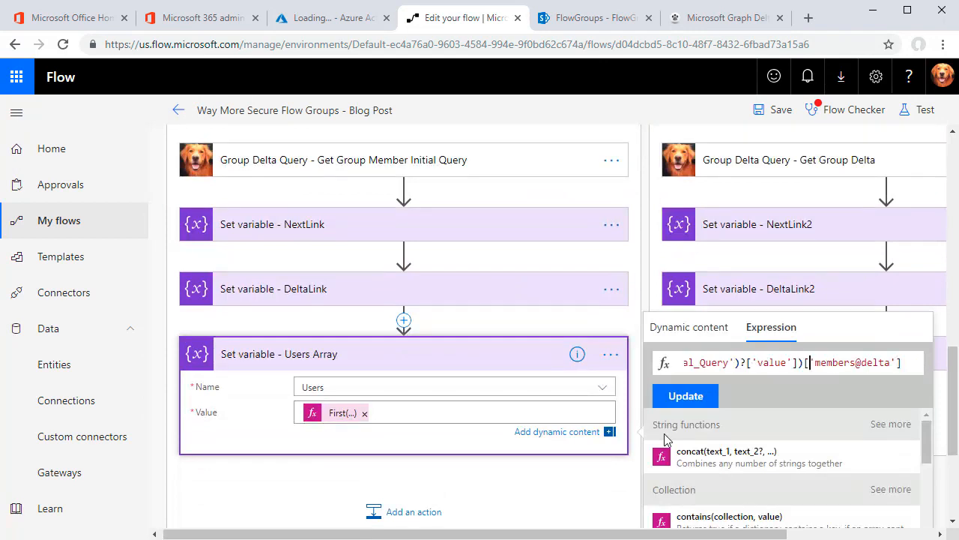
{"action": "left_click", "coordinate": [615, 461]}
{"action": "left_click", "coordinate": [778, 360]}
{"action": "left_click", "coordinate": [280, 409]}
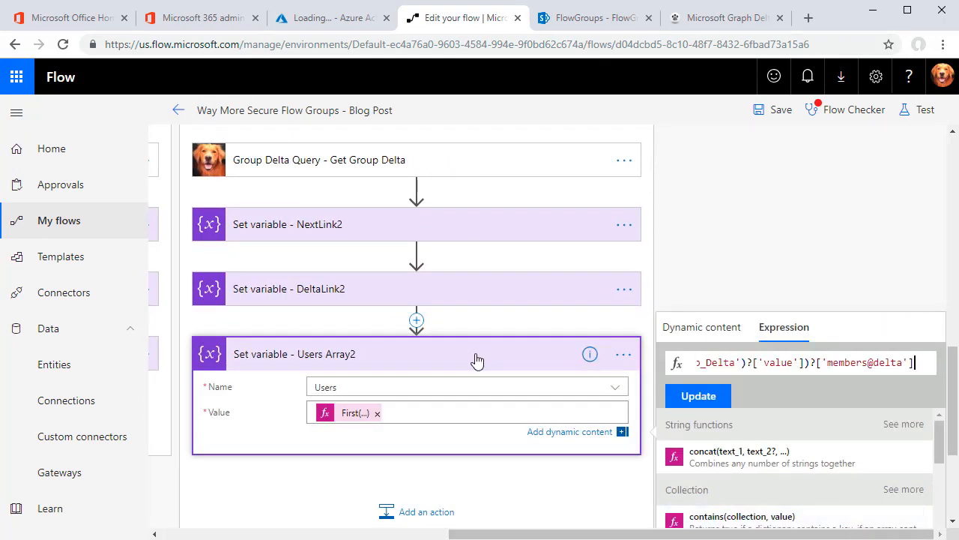
{"action": "left_click", "coordinate": [477, 360]}
Update the First(...) expression of "Set variable - Users Array" and recheck the one in "Set variable - Users Array2"
{"action": "left_click", "coordinate": [347, 413]}
{"action": "left_click", "coordinate": [690, 407]}
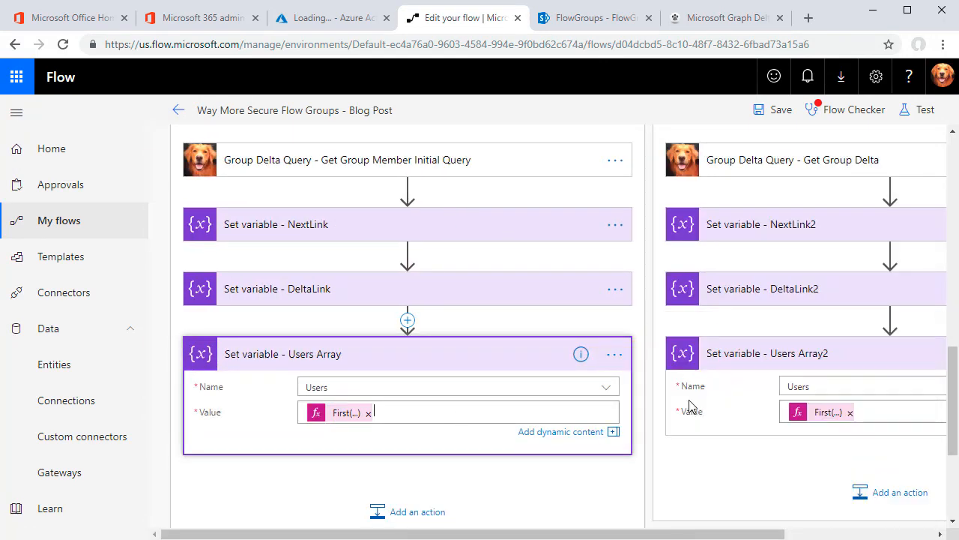
{"action": "left_click", "coordinate": [829, 411]}
{"action": "left_click", "coordinate": [604, 403]}
Search the actions for "graph" and insert the custom connector's Group Delta Query after "HTTP - Get Next Data" in the Do until loop
{"action": "scroll", "coordinate": [681, 259], "scroll_direction": "up", "scroll_amount": 5}
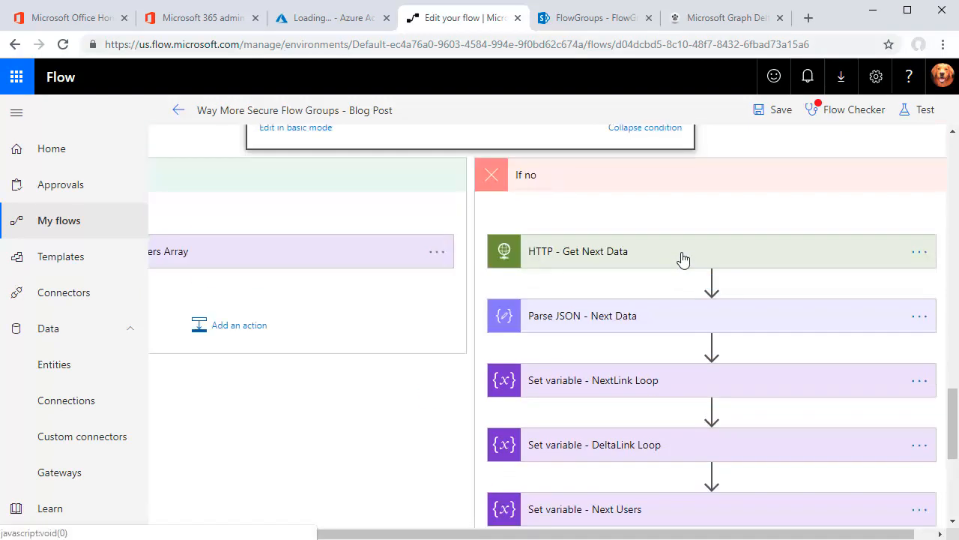
{"action": "scroll", "coordinate": [756, 271], "scroll_direction": "down", "scroll_amount": 1}
{"action": "left_click", "coordinate": [711, 281]}
{"action": "left_click", "coordinate": [697, 302]}
{"action": "type", "text": "graph"}
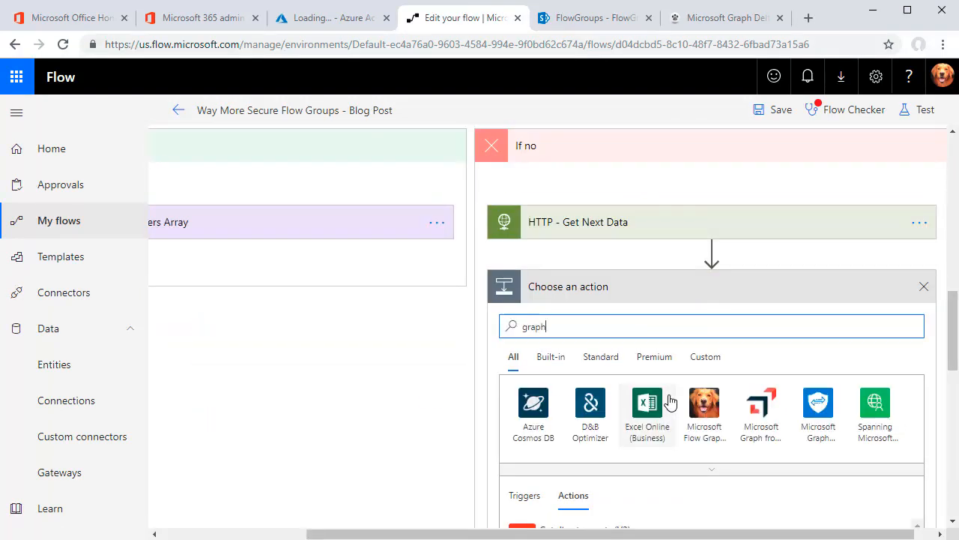
{"action": "left_click", "coordinate": [740, 392]}
{"action": "left_click", "coordinate": [907, 229]}
{"action": "left_click", "coordinate": [809, 234]}
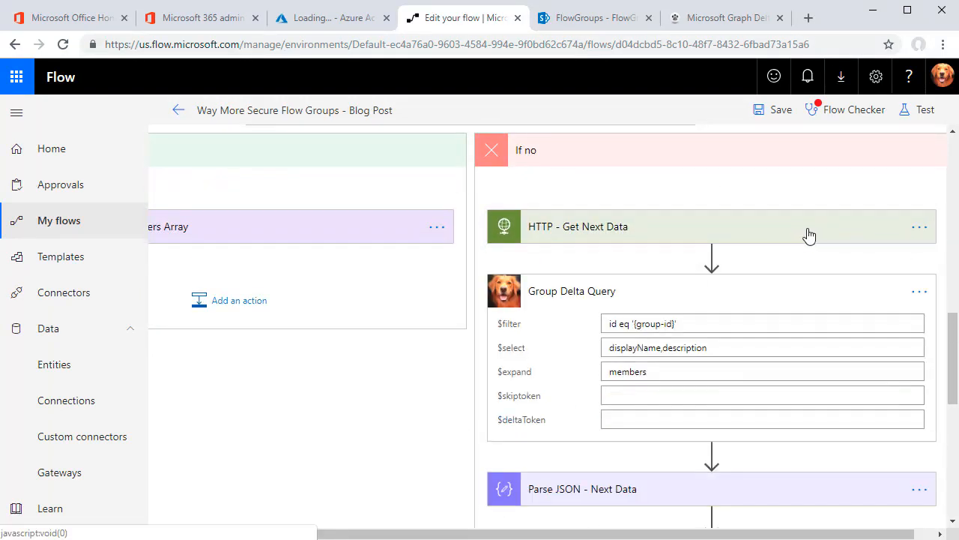
Clear the new Group Delta Query's $filter, $select and $expand and set its $skiptoken to the NextLink variable
{"action": "left_click", "coordinate": [731, 385]}
{"action": "left_click", "coordinate": [754, 394]}
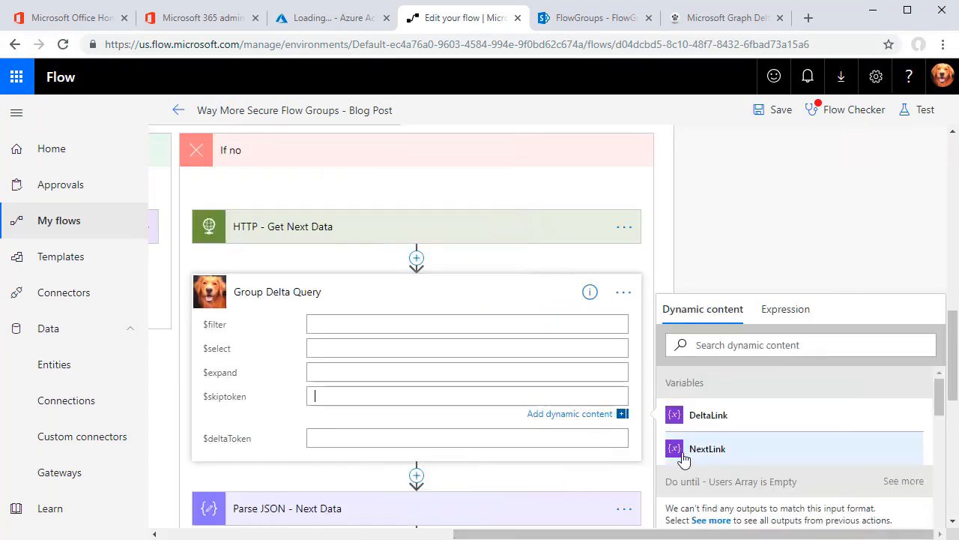
{"action": "left_click", "coordinate": [701, 453]}
Rename the loop's Group Delta Query action to "Group Delta Query - Get Next Data"
{"action": "left_click", "coordinate": [347, 300]}
{"action": "left_click", "coordinate": [893, 292]}
{"action": "left_click", "coordinate": [687, 292]}
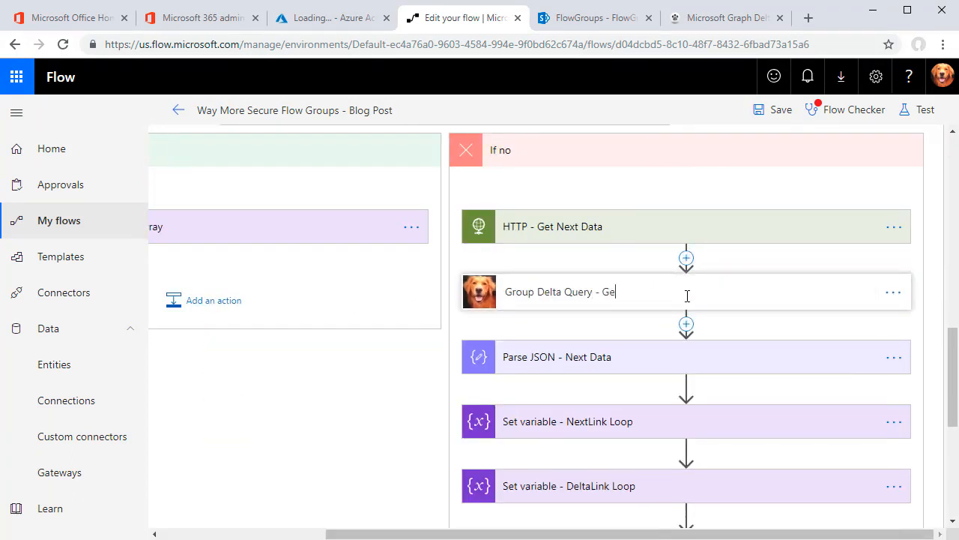
{"action": "type", "text": "- Get Next Data"}
Expand "Parse JSON - Next Data" and delete the "HTTP - Get Next Data" action from the loop's If no branch
{"action": "left_click", "coordinate": [720, 357]}
{"action": "left_click", "coordinate": [894, 227]}
{"action": "left_click", "coordinate": [761, 321]}
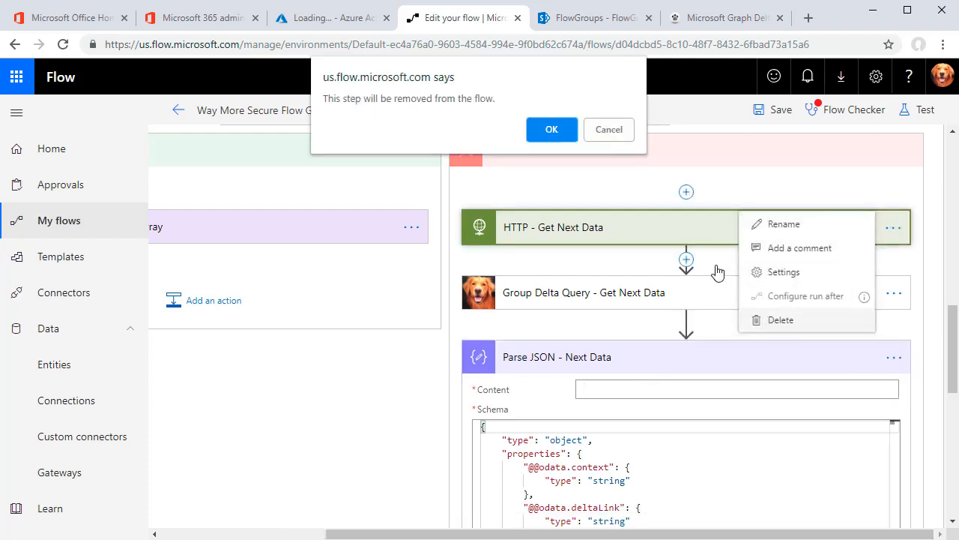
{"action": "key", "text": "Return"}
Delete "Parse JSON - Next Data" and replace its reference inside First()?['members@delta'] in "Set variable - Next Users" with the connector's dynamic content
{"action": "left_click", "coordinate": [697, 321]}
{"action": "scroll", "coordinate": [692, 398], "scroll_direction": "down", "scroll_amount": 3}
{"action": "left_click", "coordinate": [692, 386]}
{"action": "left_click", "coordinate": [692, 450]}
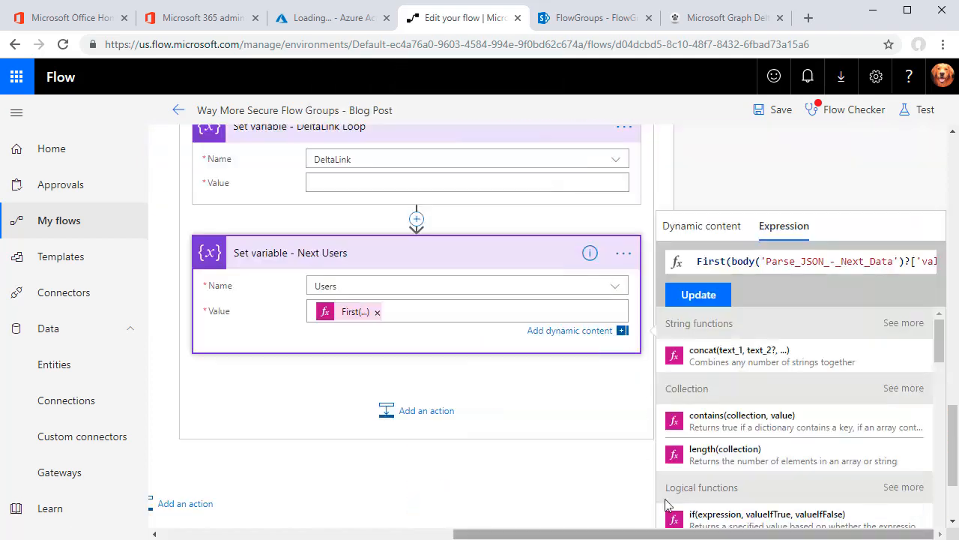
{"action": "left_click_drag", "start_coordinate": [697, 261], "coordinate": [778, 337]}
{"action": "key", "text": "Delete"}
{"action": "left_click", "coordinate": [702, 226]}
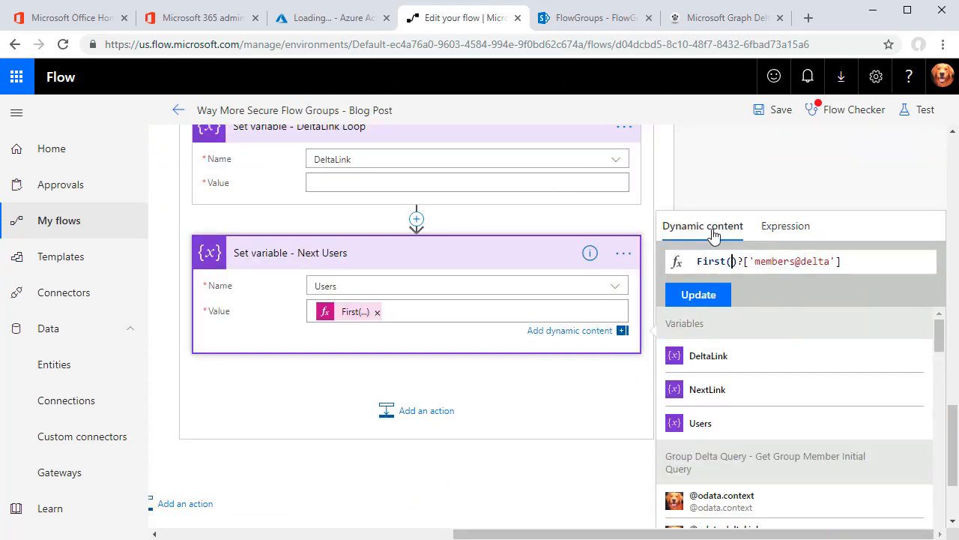
{"action": "scroll", "coordinate": [794, 412], "scroll_direction": "down", "scroll_amount": 5}
{"action": "left_click", "coordinate": [693, 446]}
{"action": "left_click", "coordinate": [698, 294]}
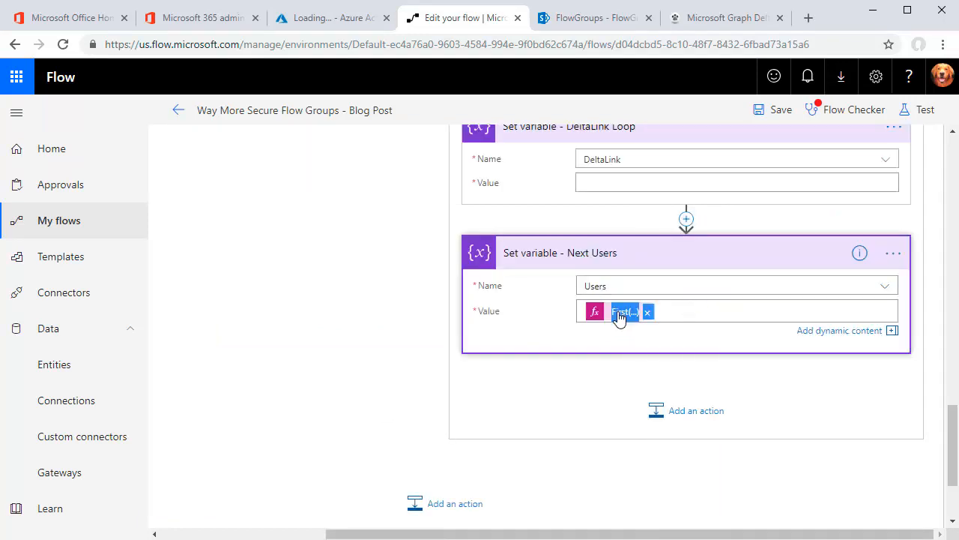
{"action": "left_click", "coordinate": [622, 315]}
{"action": "left_click", "coordinate": [467, 183]}
{"action": "left_click", "coordinate": [739, 403]}
{"action": "left_click", "coordinate": [420, 214]}
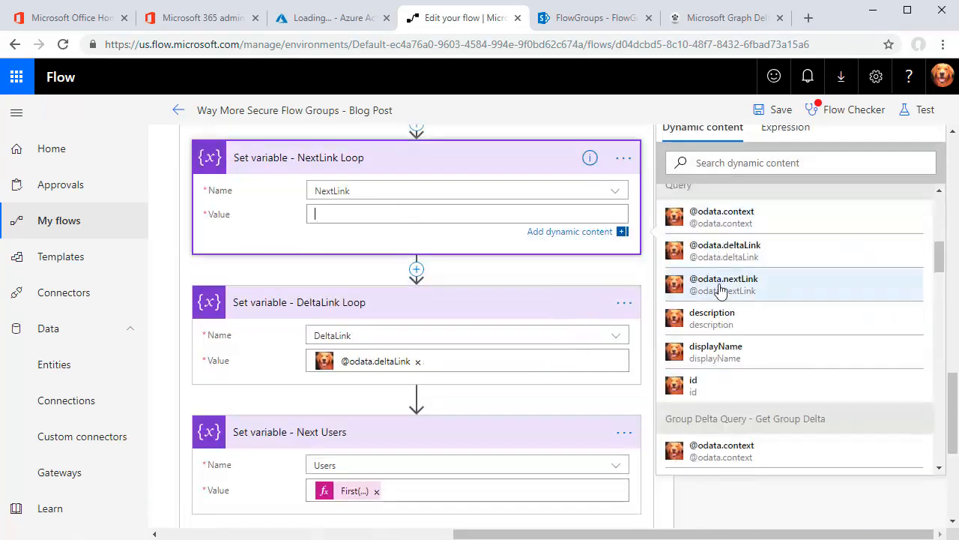
{"action": "left_click", "coordinate": [739, 280]}
{"action": "left_click", "coordinate": [629, 180]}
{"action": "left_click", "coordinate": [784, 276]}
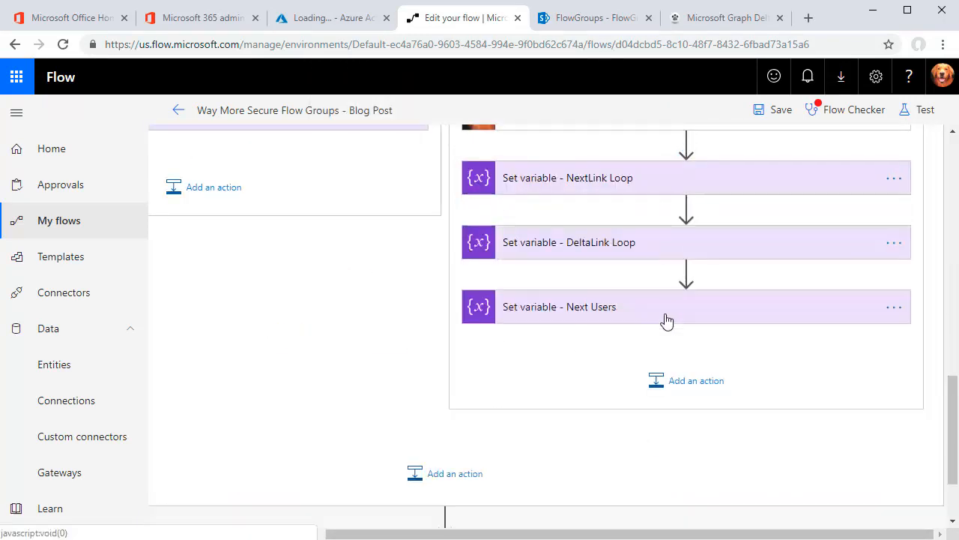
Check the converted flow through to "Update item - Save Delta Link Configuration" and save it
{"action": "scroll", "coordinate": [593, 252], "scroll_direction": "up", "scroll_amount": 3}
{"action": "scroll", "coordinate": [622, 314], "scroll_direction": "up", "scroll_amount": 10}
{"action": "scroll", "coordinate": [652, 292], "scroll_direction": "down", "scroll_amount": 3}
{"action": "scroll", "coordinate": [600, 180], "scroll_direction": "down", "scroll_amount": 15}
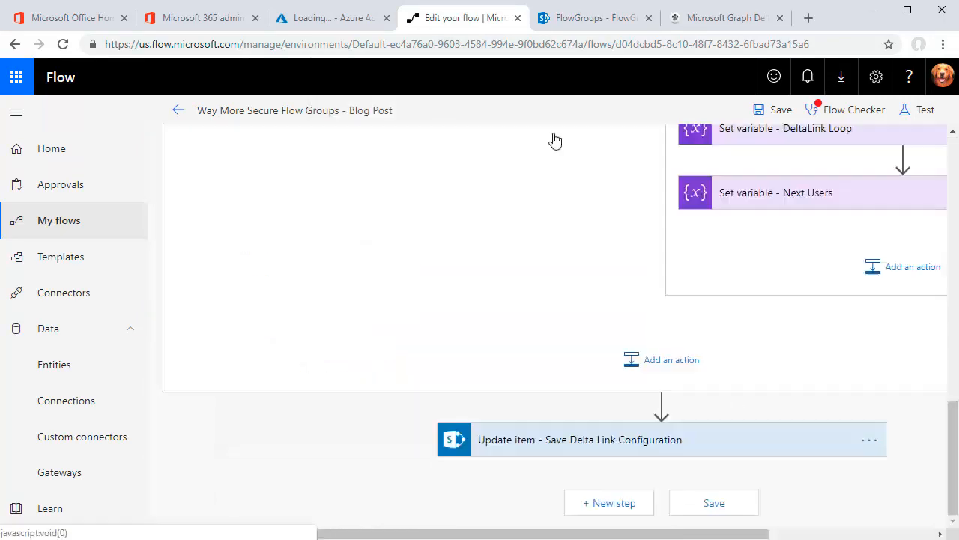
{"action": "scroll", "coordinate": [705, 311], "scroll_direction": "up", "scroll_amount": 10}
{"action": "left_click", "coordinate": [761, 112]}
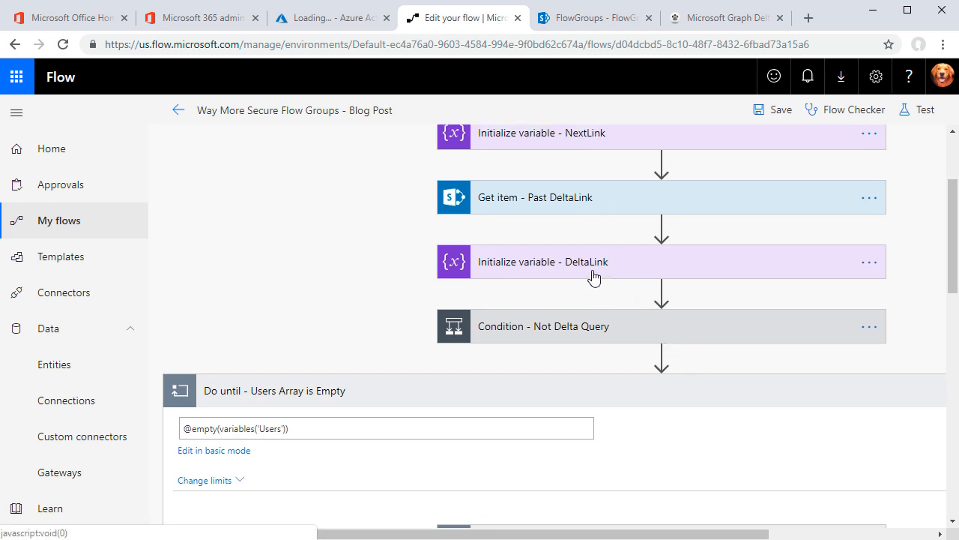
Review the flow from its trigger through "Condition - Not Delta Query" and the Do until loop to "Create item - Group Member"
{"action": "scroll", "coordinate": [587, 275], "scroll_direction": "up", "scroll_amount": 3}
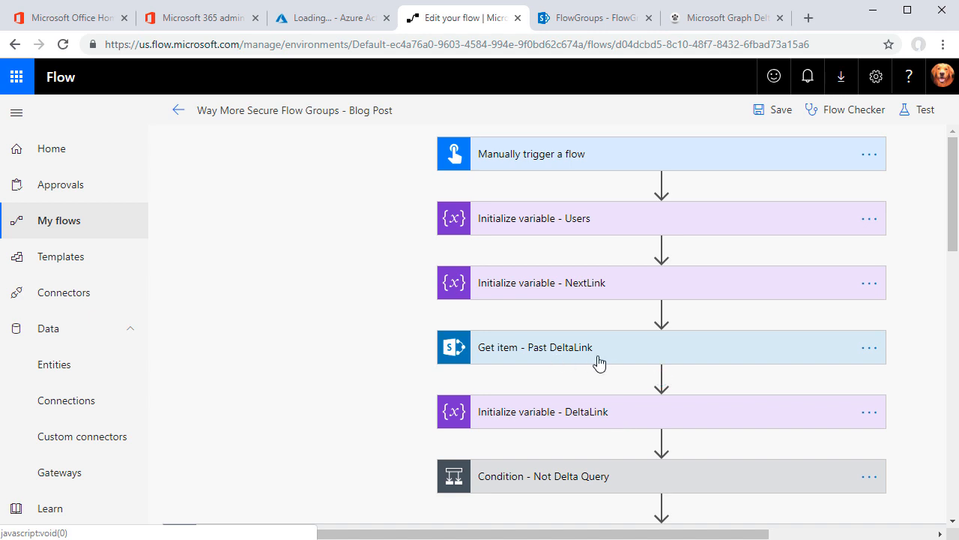
{"action": "scroll", "coordinate": [588, 369], "scroll_direction": "down", "scroll_amount": 4}
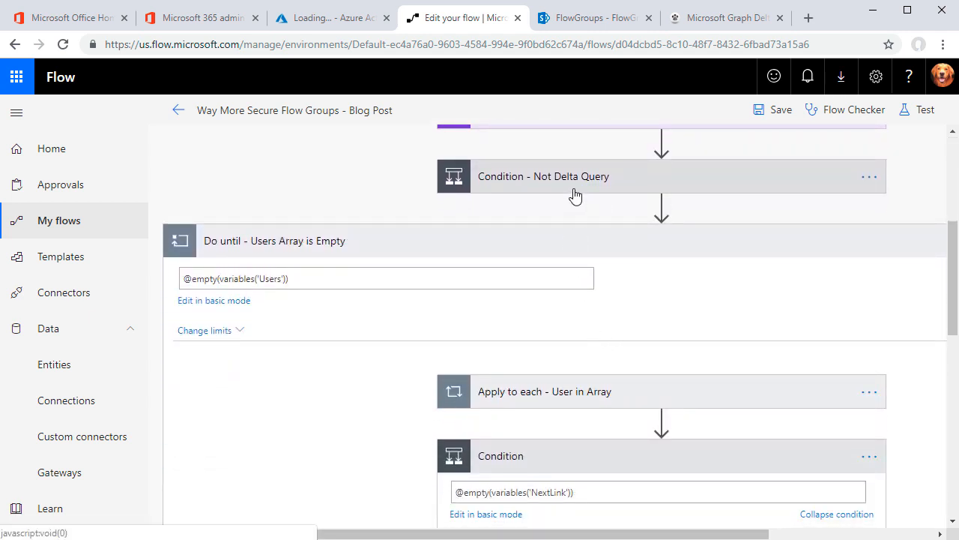
{"action": "left_click", "coordinate": [574, 193]}
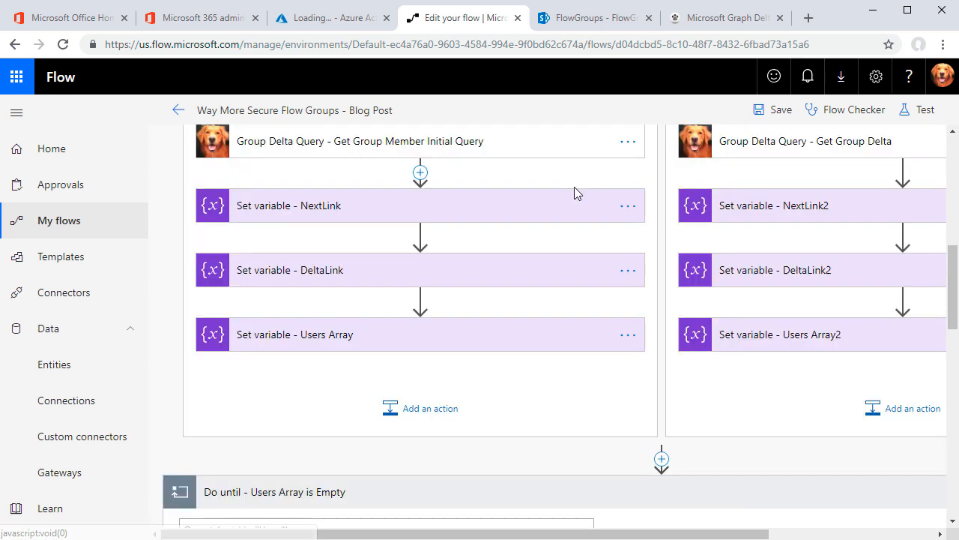
{"action": "scroll", "coordinate": [599, 293], "scroll_direction": "up", "scroll_amount": 3}
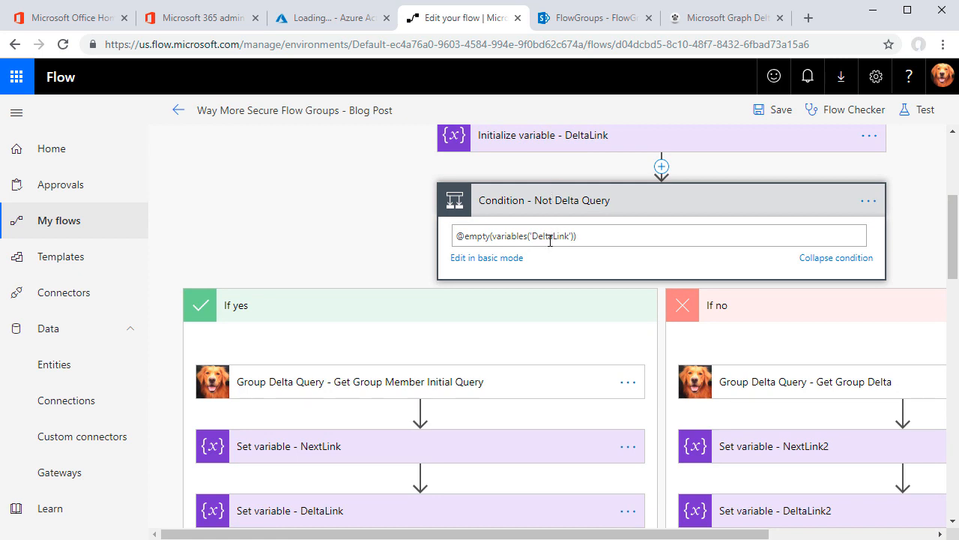
{"action": "scroll", "coordinate": [551, 240], "scroll_direction": "down", "scroll_amount": 3}
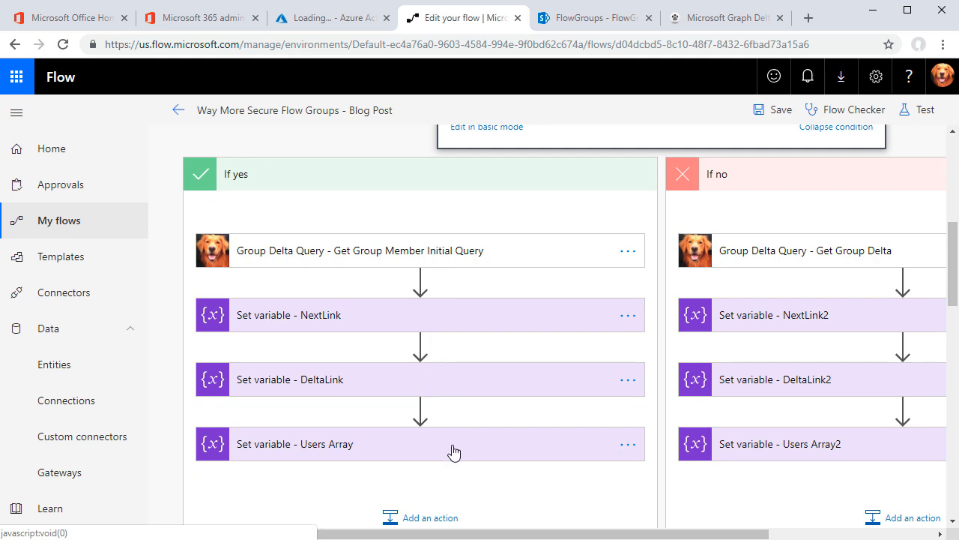
{"action": "scroll", "coordinate": [535, 360], "scroll_direction": "down", "scroll_amount": 6}
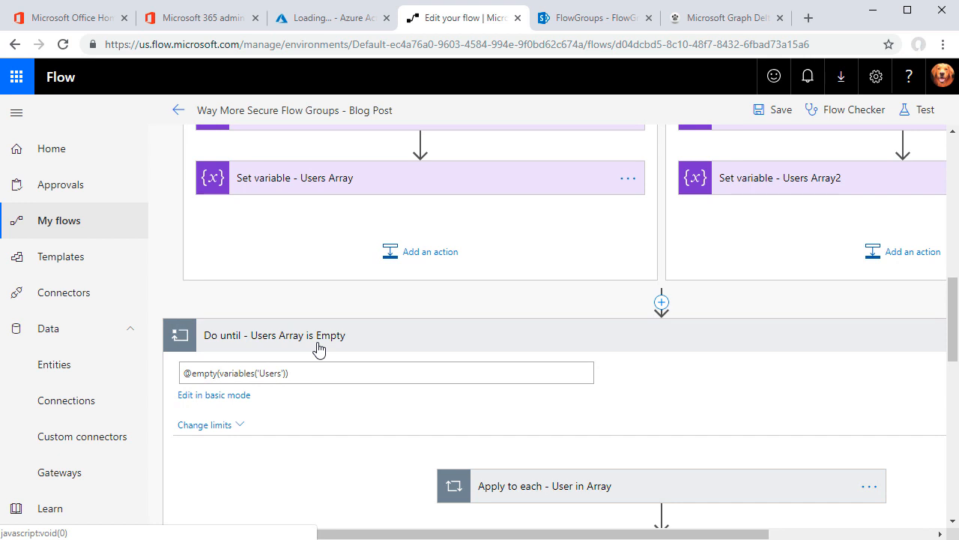
{"action": "scroll", "coordinate": [517, 353], "scroll_direction": "down", "scroll_amount": 5}
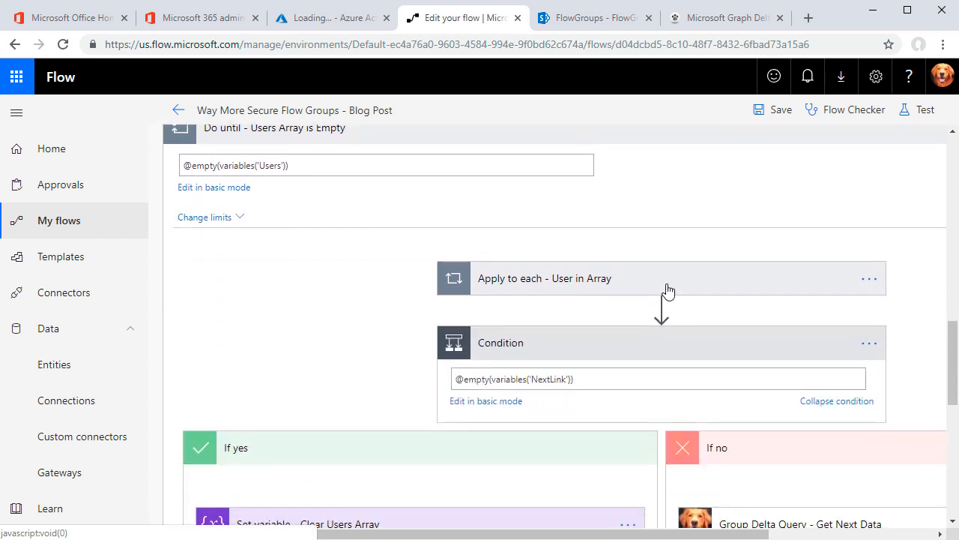
{"action": "left_click", "coordinate": [668, 288]}
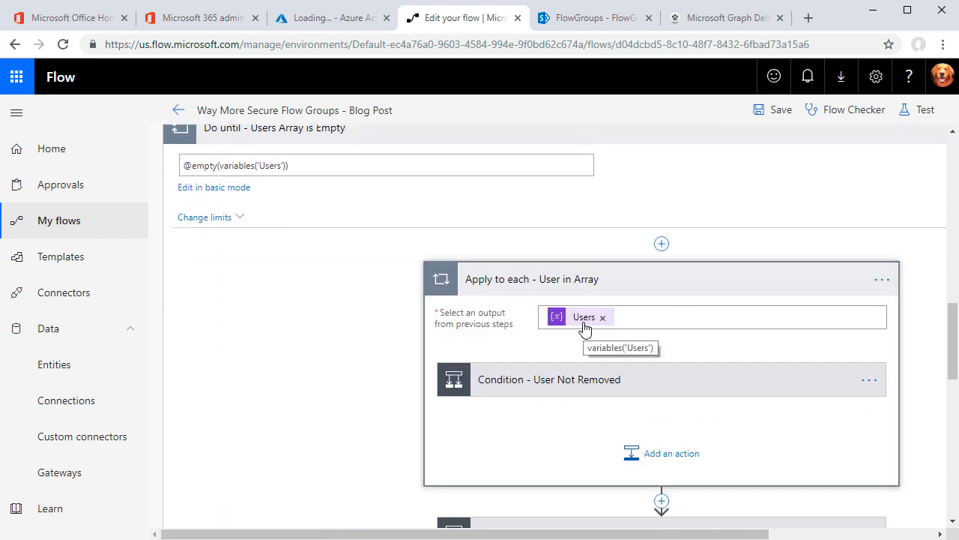
{"action": "left_click", "coordinate": [630, 381]}
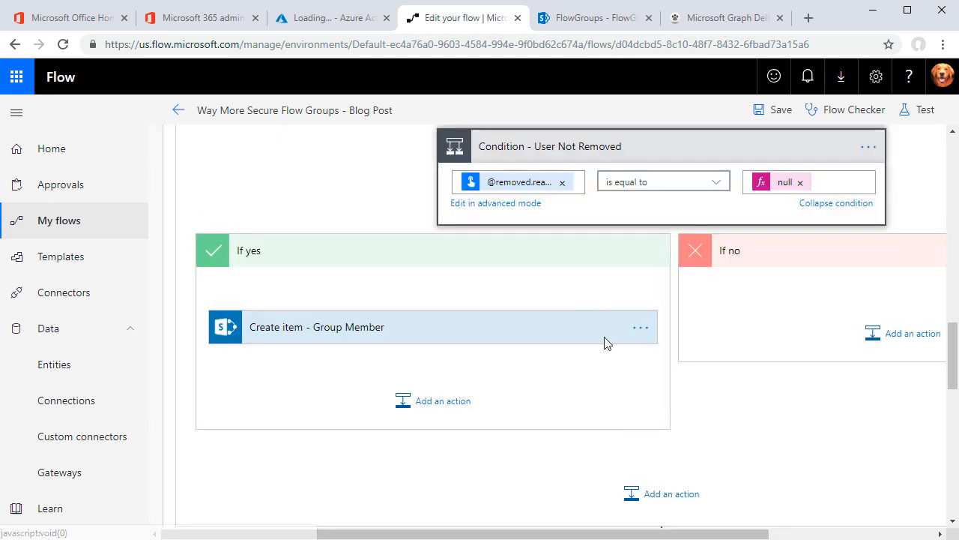
{"action": "left_click", "coordinate": [310, 340]}
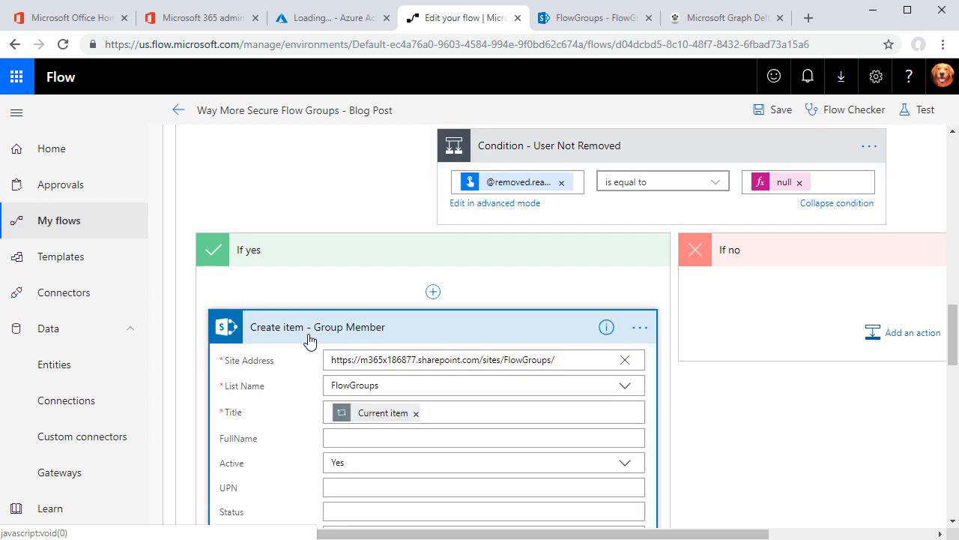
{"action": "left_click", "coordinate": [311, 339]}
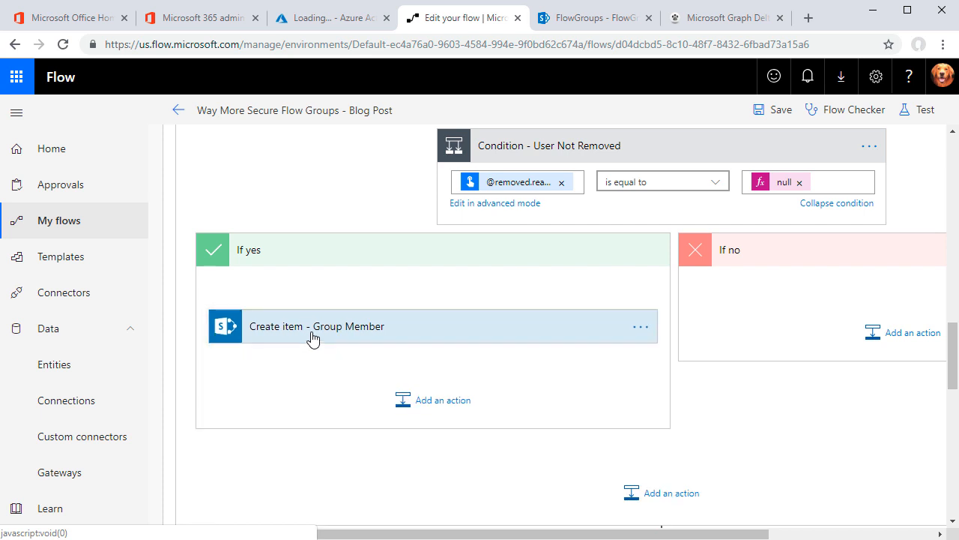
Open "Group Delta Query - Get Group Delta" in the "Not Delta Query" condition's If no branch and examine its $deltaToken value
{"action": "scroll", "coordinate": [574, 328], "scroll_direction": "up", "scroll_amount": 15}
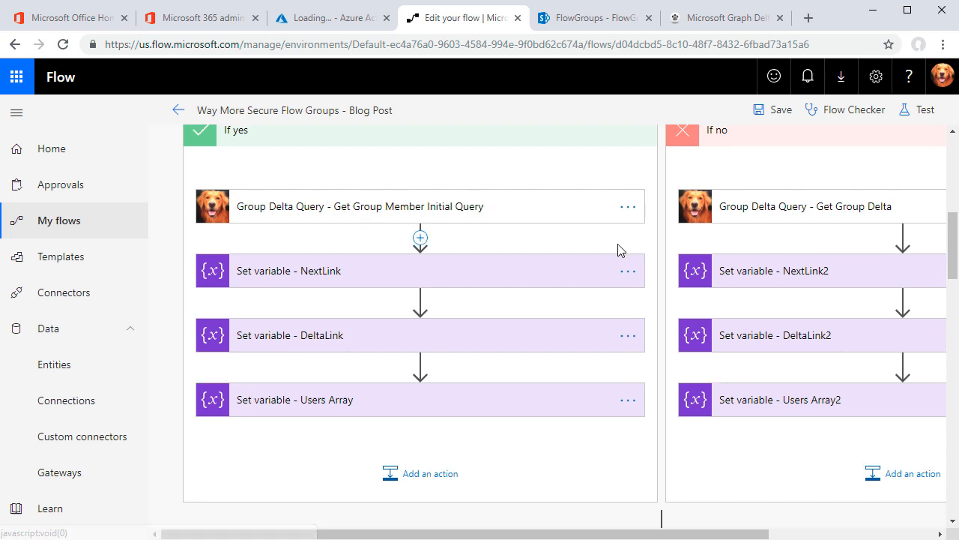
{"action": "scroll", "coordinate": [619, 250], "scroll_direction": "up", "scroll_amount": 5}
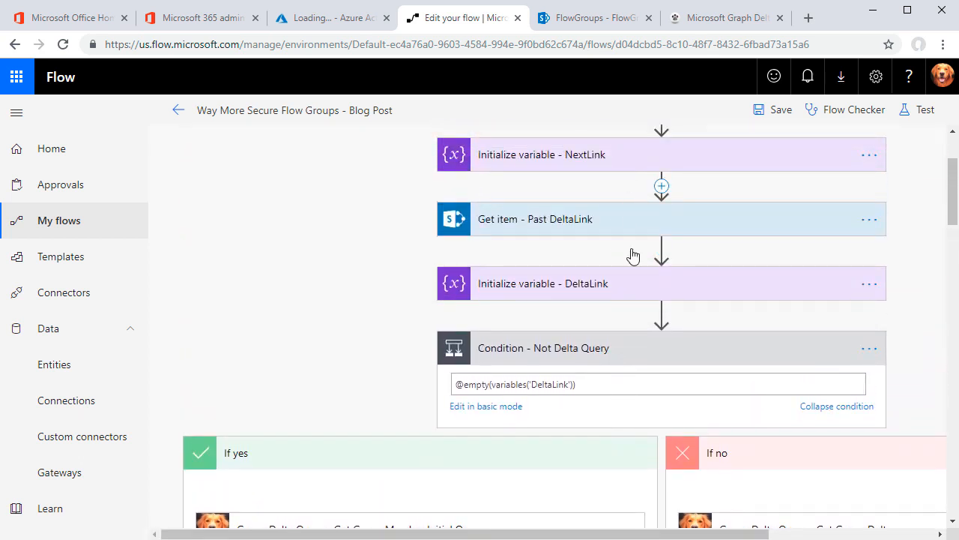
{"action": "scroll", "coordinate": [514, 439], "scroll_direction": "down", "scroll_amount": 3}
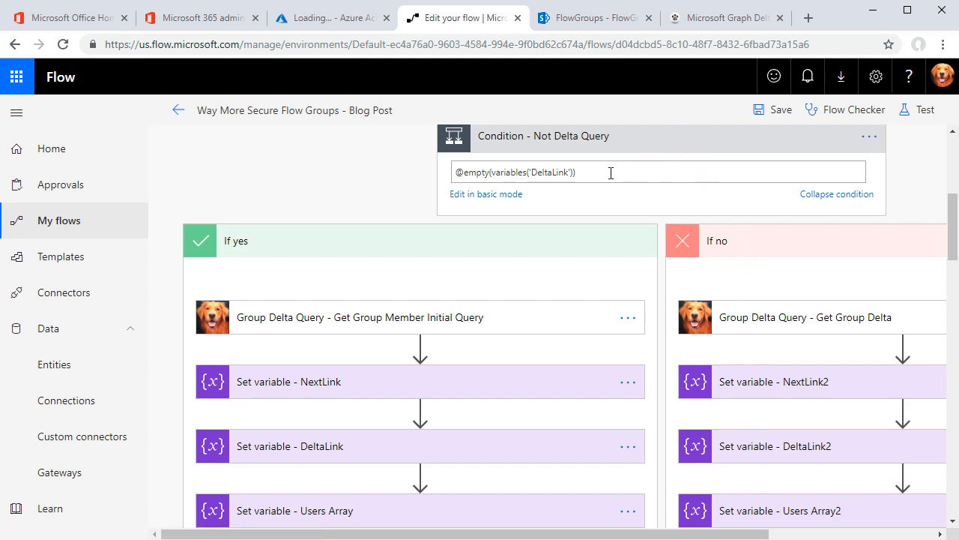
{"action": "left_click", "coordinate": [777, 324]}
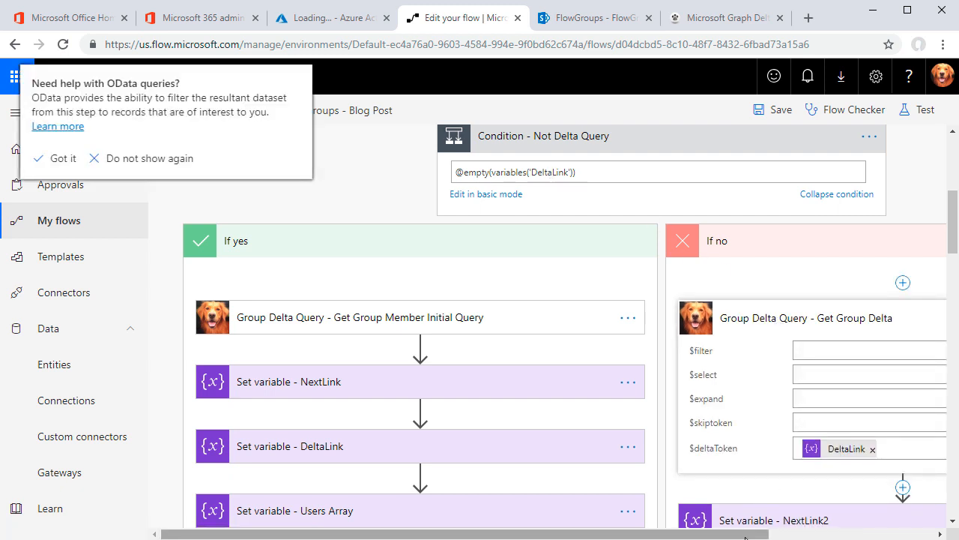
{"action": "scroll", "coordinate": [825, 537], "scroll_direction": "right", "scroll_amount": 1}
{"action": "scroll", "coordinate": [824, 537], "scroll_direction": "right", "scroll_amount": 2}
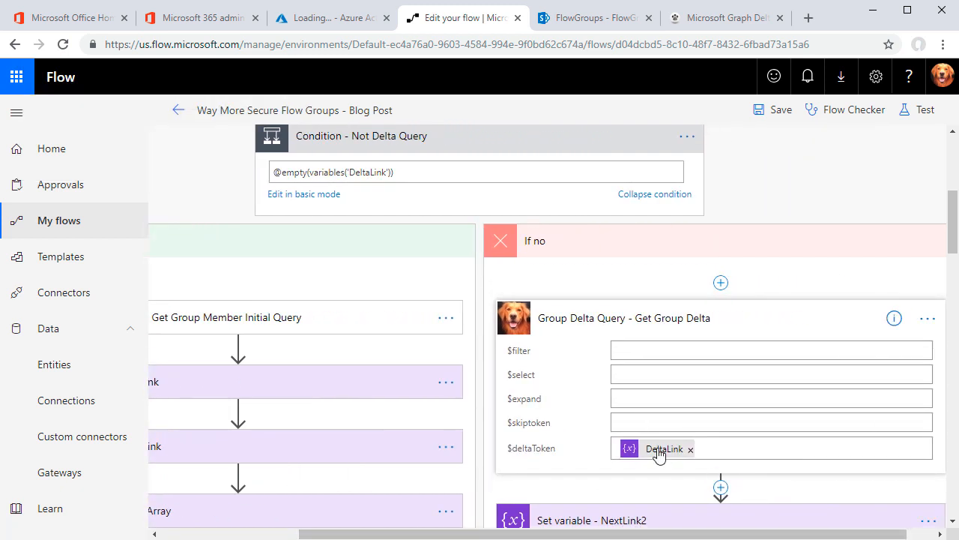
{"action": "mouse_move", "coordinate": [659, 455]}
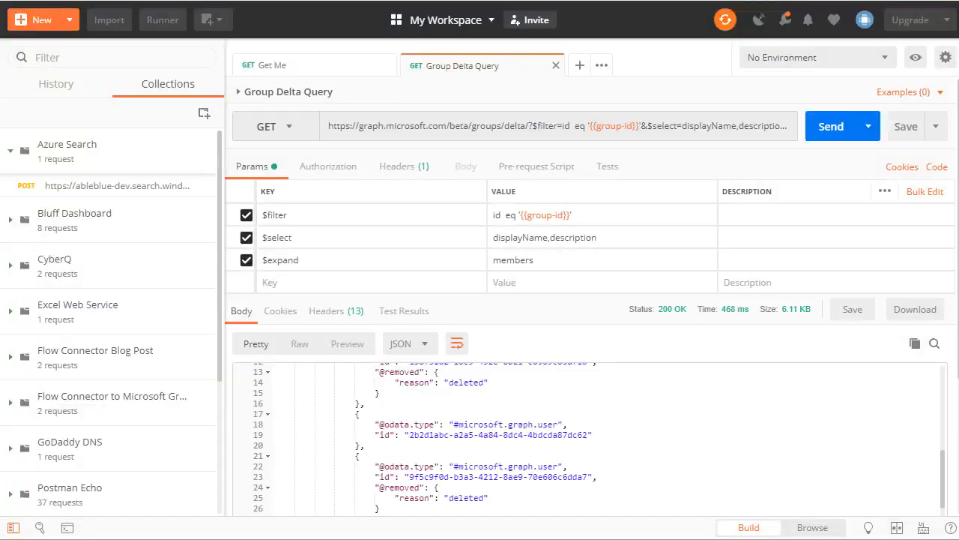
{"action": "scroll", "coordinate": [533, 433], "scroll_direction": "down", "scroll_amount": 5}
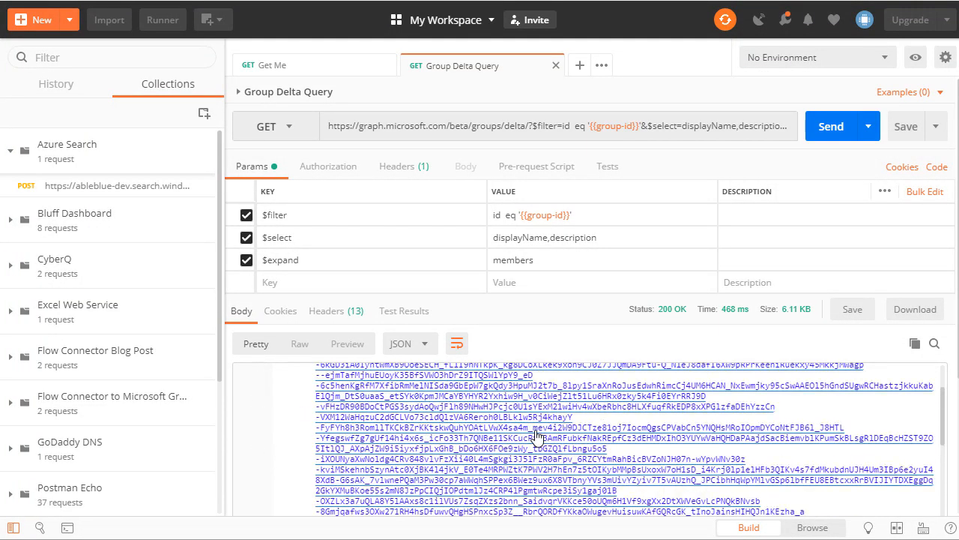
{"action": "scroll", "coordinate": [534, 433], "scroll_direction": "up", "scroll_amount": 5}
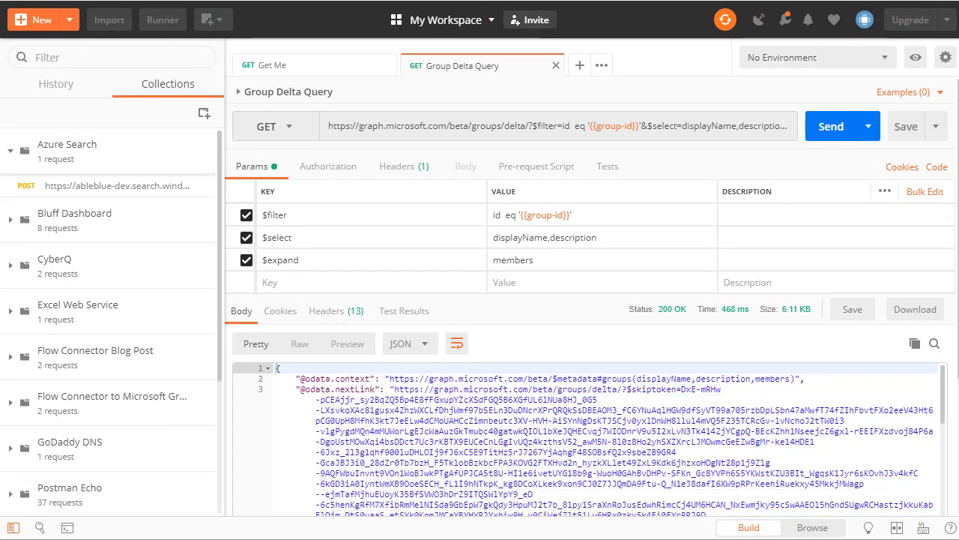
{"action": "key", "text": "super+Down"}
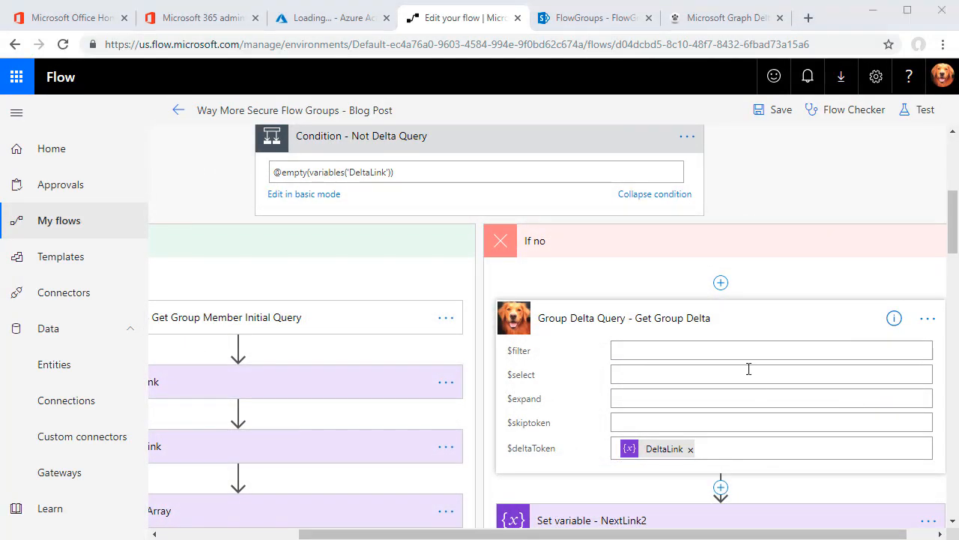
Search the actions for "init" and insert an Initialize variable action directly after "Initialize variable - DeltaLink"
{"action": "scroll", "coordinate": [747, 368], "scroll_direction": "up", "scroll_amount": 5}
{"action": "left_click", "coordinate": [479, 442]}
{"action": "left_click", "coordinate": [461, 467]}
{"action": "type", "text": "init"}
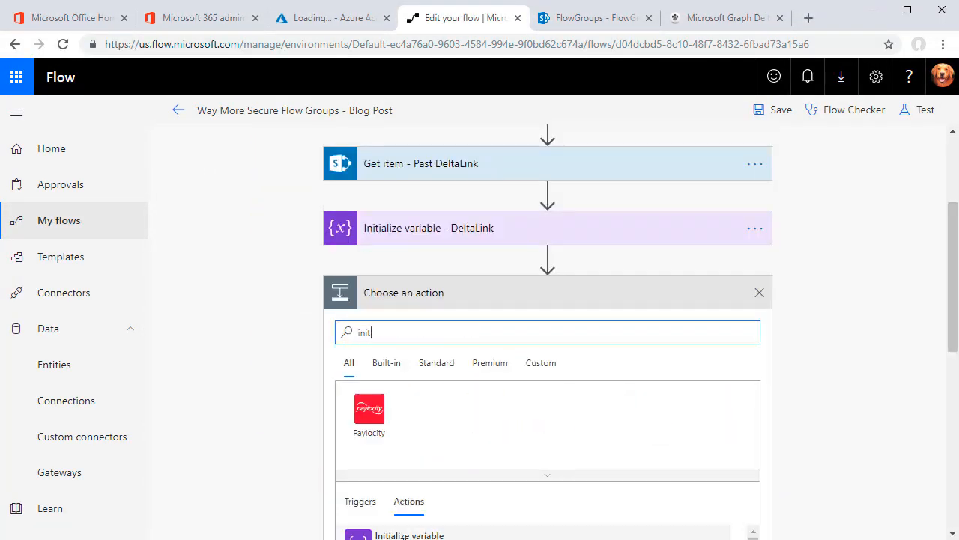
{"action": "left_click", "coordinate": [390, 530]}
Name the new variable startIndex, make it an Integer and paste the length(...) expression as its initial value
{"action": "left_click", "coordinate": [467, 325]}
{"action": "type", "text": "startIndex"}
{"action": "key", "text": "Tab"}
{"action": "key", "text": "Down"}
{"action": "left_click", "coordinate": [471, 373]}
{"action": "left_click", "coordinate": [916, 287]}
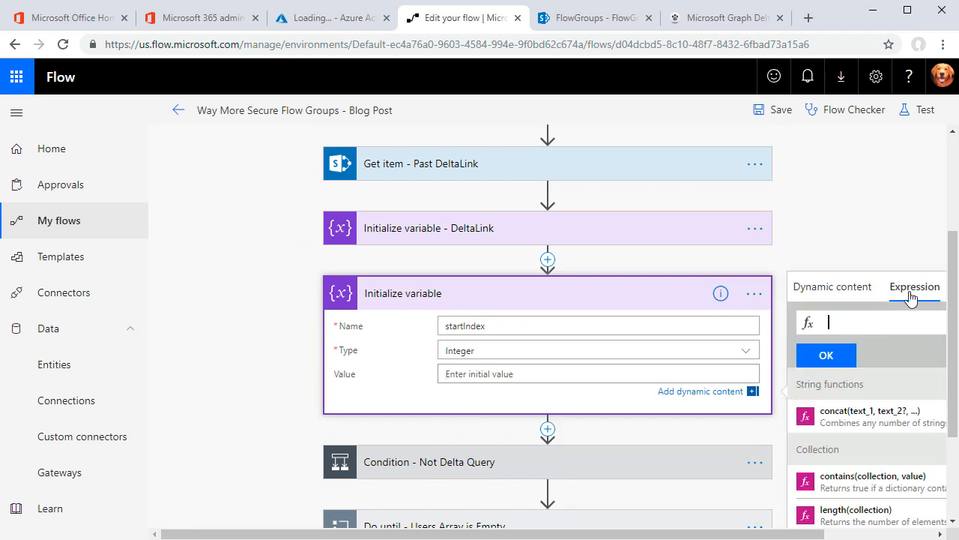
{"action": "key", "text": "ctrl+v"}
{"action": "left_click", "coordinate": [825, 353]}
Rename the startIndex action to "Initialize variable - StartIndex"
{"action": "left_click", "coordinate": [373, 377]}
{"action": "left_click", "coordinate": [697, 360]}
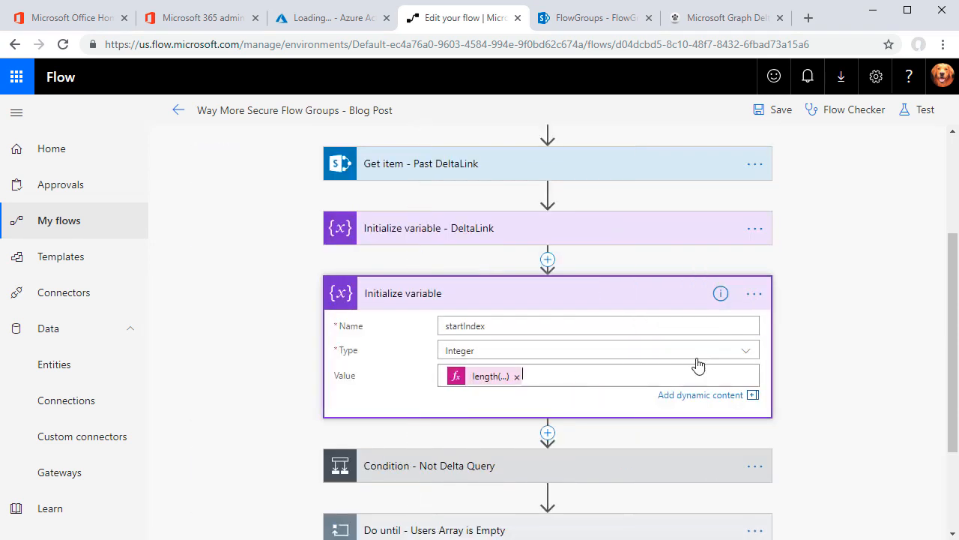
{"action": "left_click", "coordinate": [582, 300]}
{"action": "key", "text": "Return"}
Search the actions for "var" and insert another Initialize variable action after "Initialize variable - StartIndex"
{"action": "left_click", "coordinate": [548, 432]}
{"action": "left_click", "coordinate": [529, 453]}
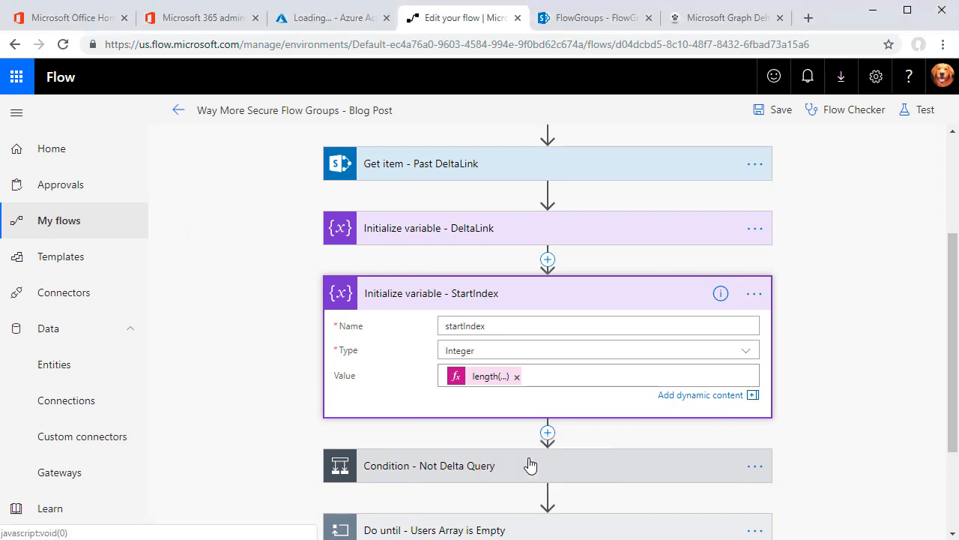
{"action": "type", "text": "var"}
{"action": "left_click", "coordinate": [419, 402]}
Name the variable tokenLength, make it an Integer and set its value to the expression length(variables('DeltaLink'))
{"action": "type", "text": "tokenLength"}
{"action": "left_click", "coordinate": [461, 229]}
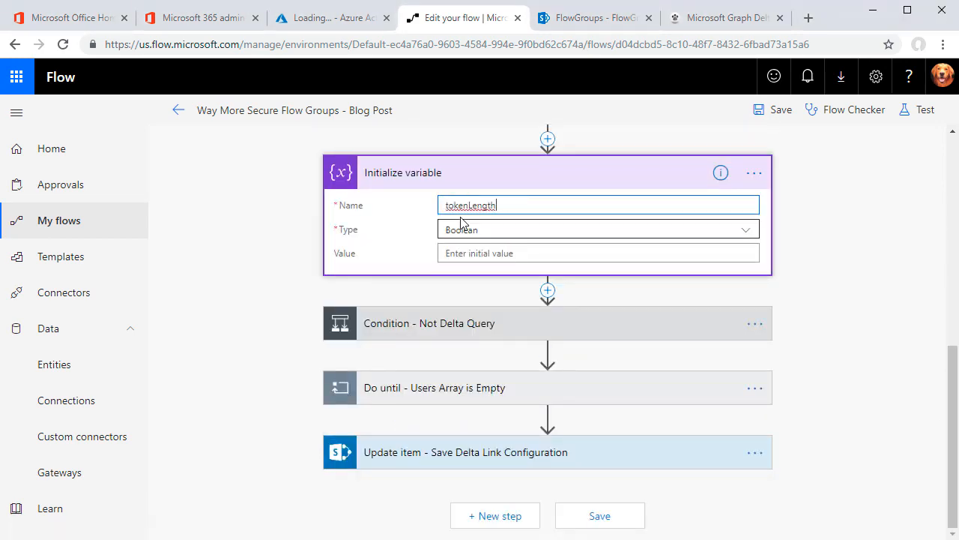
{"action": "left_click", "coordinate": [465, 271]}
{"action": "left_click", "coordinate": [599, 253]}
{"action": "left_click", "coordinate": [783, 151]}
{"action": "type", "text": "length(variables('DeltaLink'))"}
{"action": "left_click", "coordinate": [695, 220]}
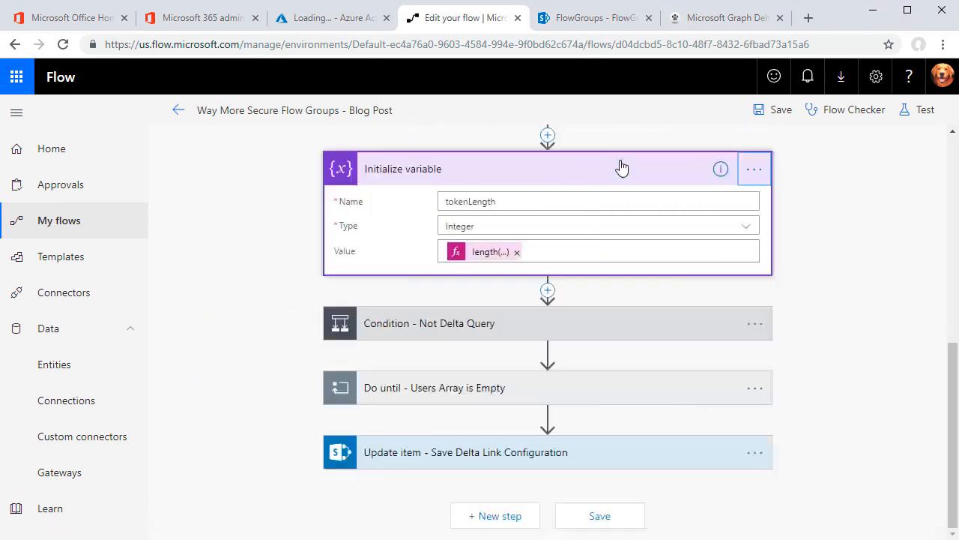
Rename the second new action to "Initialize variable - tokenLength" and collapse it
{"action": "left_click", "coordinate": [672, 184]}
{"action": "type", "text": "- tokenLength"}
{"action": "left_click", "coordinate": [688, 183]}
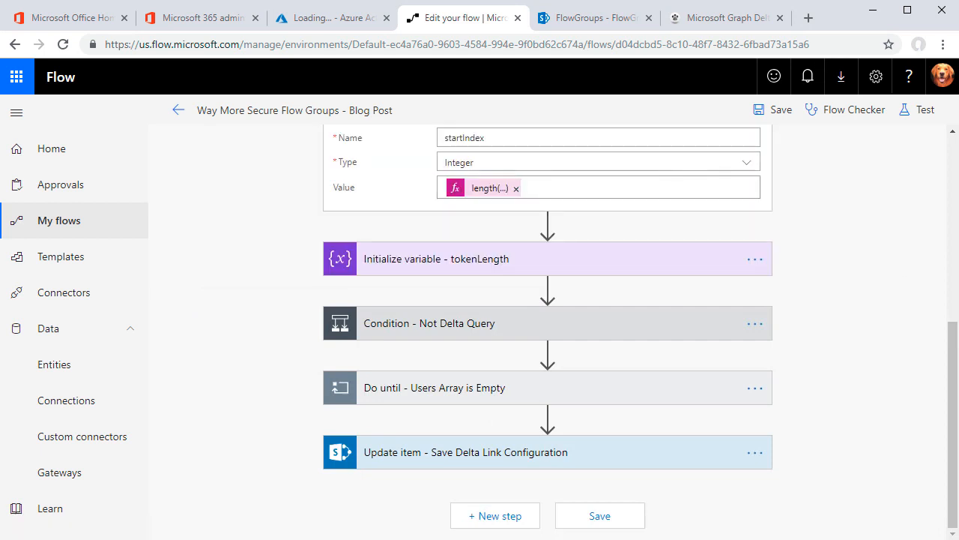
In the If no branch of "Condition - Not Delta Query", insert a Set variable action for tokenLength before "Group Delta Query - Get Group Delta"
{"action": "left_click", "coordinate": [553, 331]}
{"action": "scroll", "coordinate": [586, 340], "scroll_direction": "up", "scroll_amount": 2}
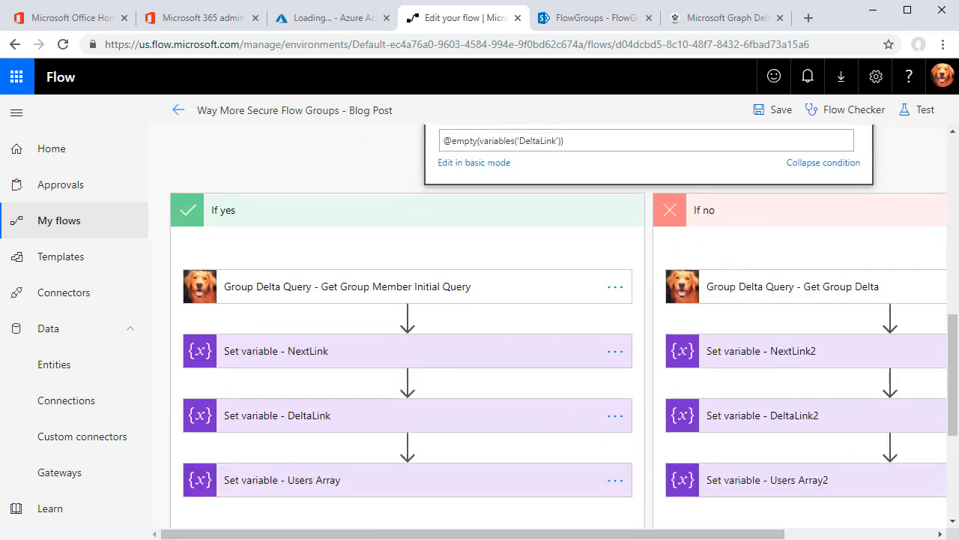
{"action": "left_click", "coordinate": [889, 250]}
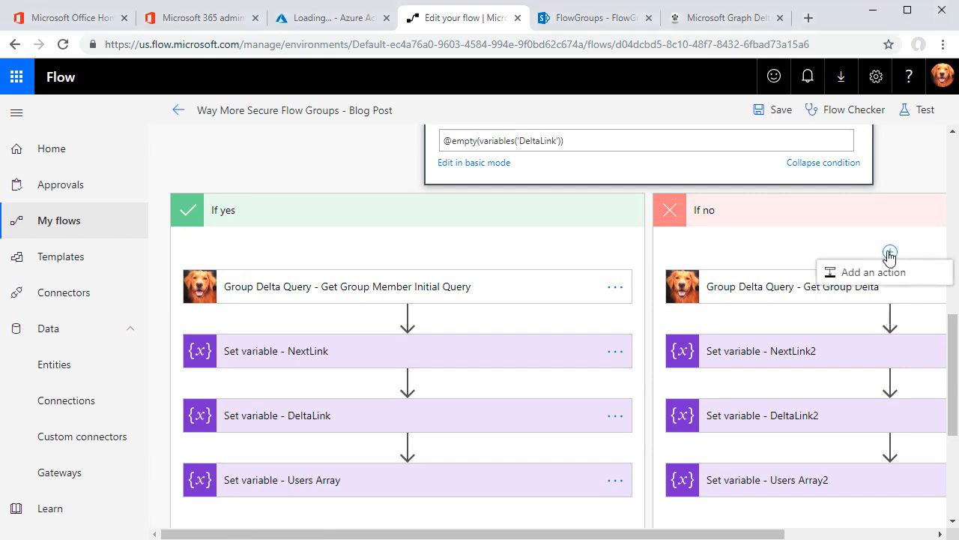
{"action": "left_click", "coordinate": [877, 272]}
{"action": "type", "text": "var"}
{"action": "left_click", "coordinate": [712, 413]}
{"action": "left_click", "coordinate": [827, 175]}
{"action": "left_click", "coordinate": [825, 300]}
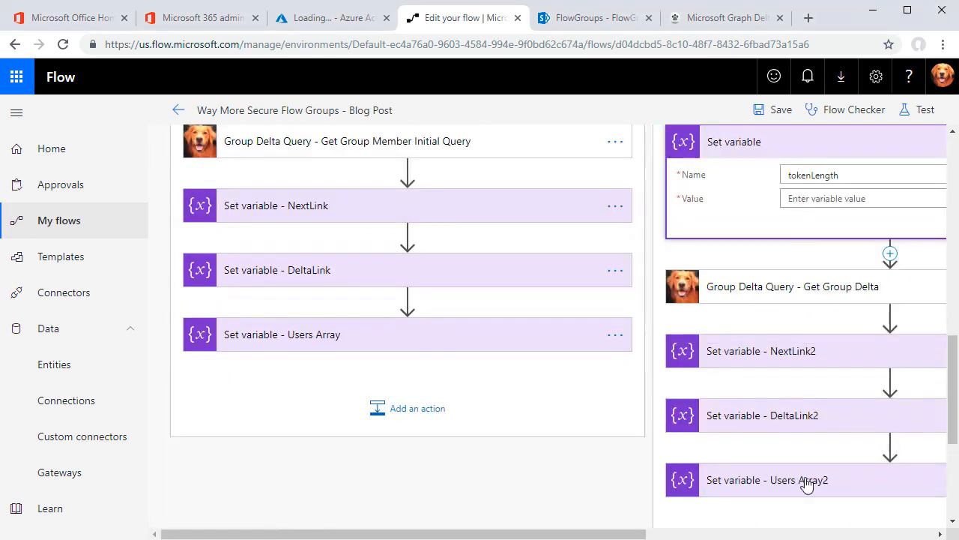
Set the tokenLength value to the sub() expression and rename the action to "Set variable - tokenLength"
{"action": "left_click", "coordinate": [862, 198]}
{"action": "key", "text": "ctrl+v"}
{"action": "left_click", "coordinate": [695, 296]}
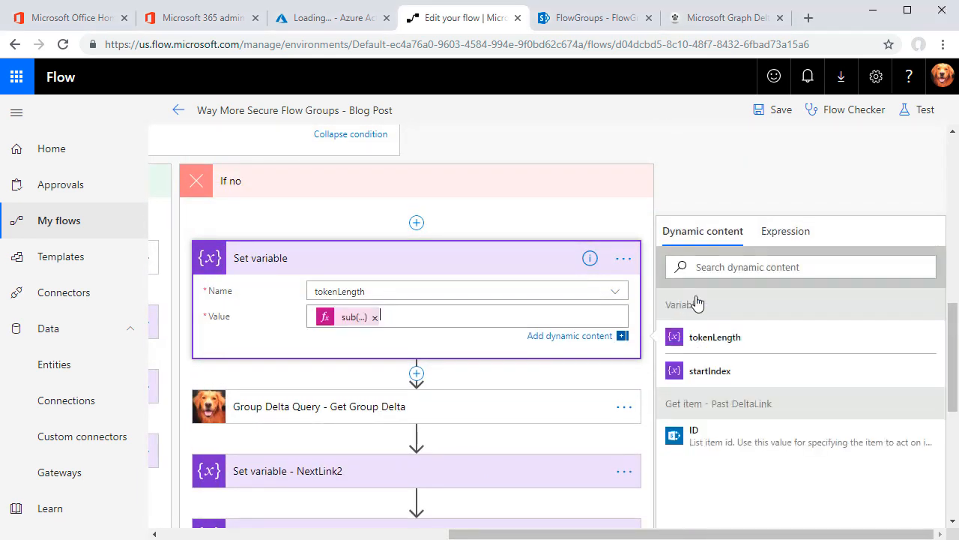
{"action": "left_click", "coordinate": [906, 258]}
{"action": "left_click", "coordinate": [799, 254]}
{"action": "type", "text": "- tokenLength"}
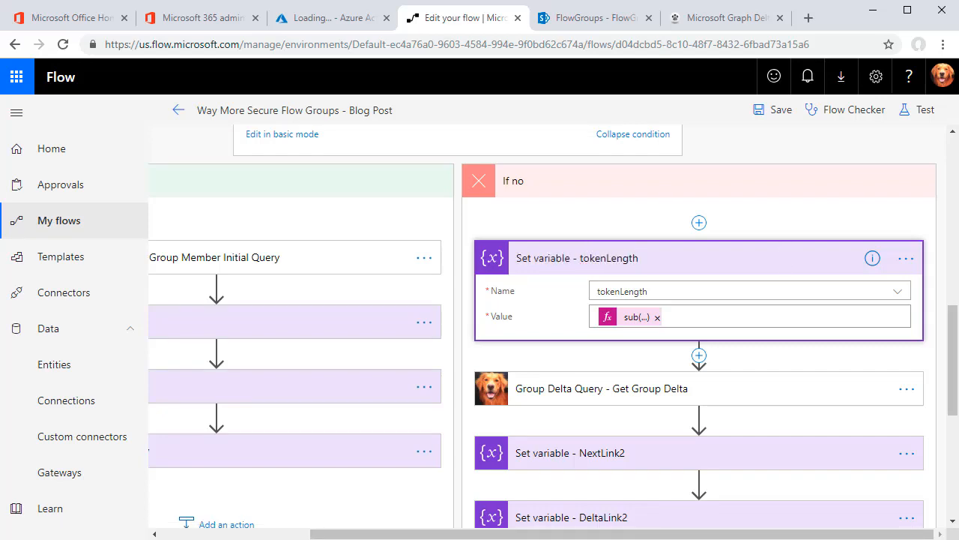
Insert a Compose action after "Set variable - tokenLength" and rename it to "Compose - Delta Link"
{"action": "left_click", "coordinate": [699, 355]}
{"action": "left_click", "coordinate": [691, 378]}
{"action": "type", "text": "Compo"}
{"action": "left_click", "coordinate": [549, 444]}
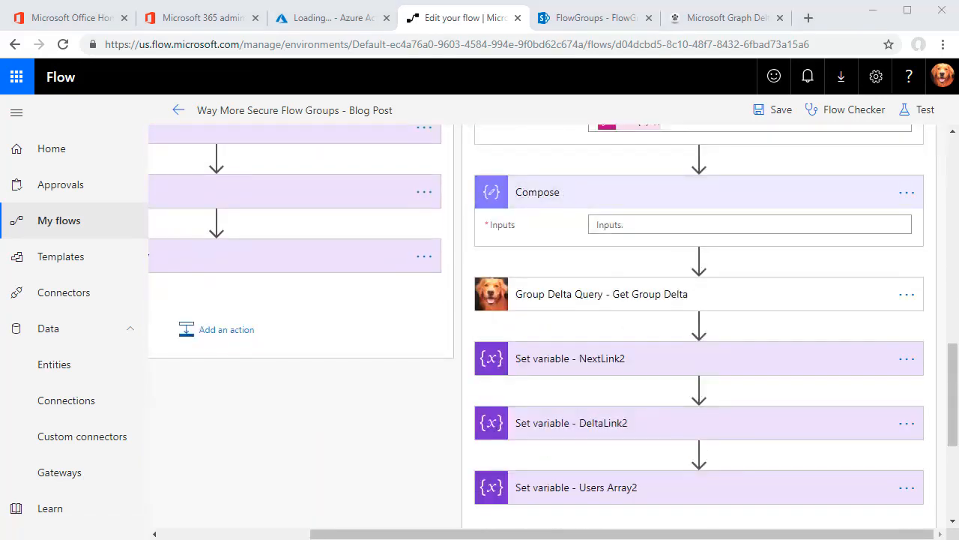
{"action": "left_click", "coordinate": [842, 196]}
{"action": "left_click", "coordinate": [670, 197]}
{"action": "scroll", "coordinate": [670, 197], "scroll_direction": "up", "scroll_amount": 1}
{"action": "left_click", "coordinate": [906, 259]}
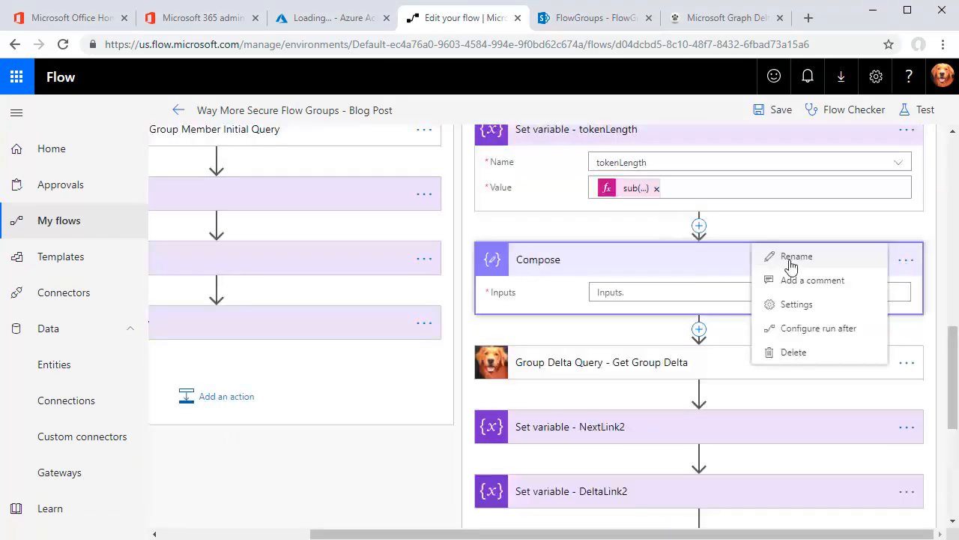
{"action": "left_click", "coordinate": [795, 257]}
{"action": "type", "text": "- Delta Link"}
Set the inputs of "Compose - Delta Link" to the substring expression that extracts the delta token using variables('tokenLength')
{"action": "left_click", "coordinate": [674, 292]}
{"action": "key", "text": "ctrl+v"}
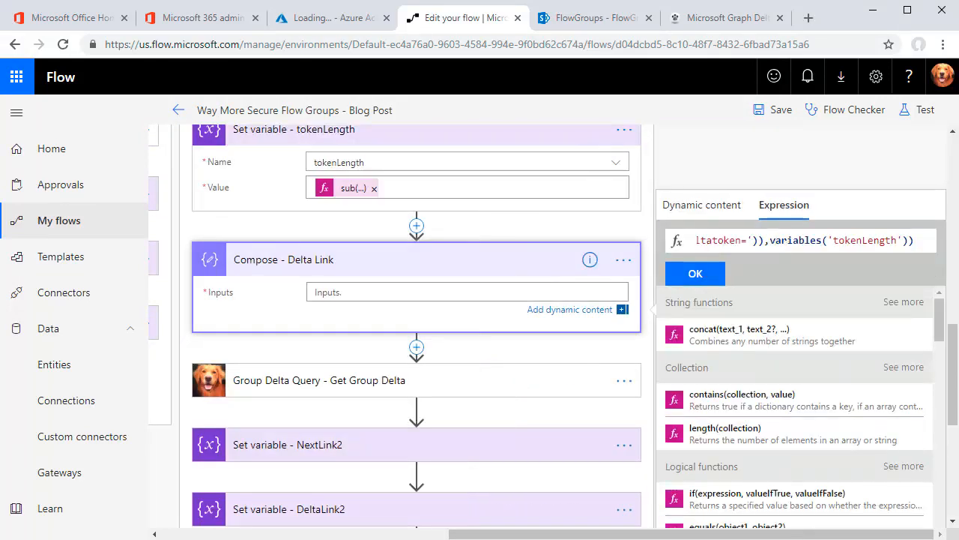
{"action": "left_click", "coordinate": [716, 274]}
In "Group Delta Query - Get Group Delta", replace the DeltaLink variable in $deltaToken with the output of "Compose - Delta Link"
{"action": "left_click", "coordinate": [546, 320]}
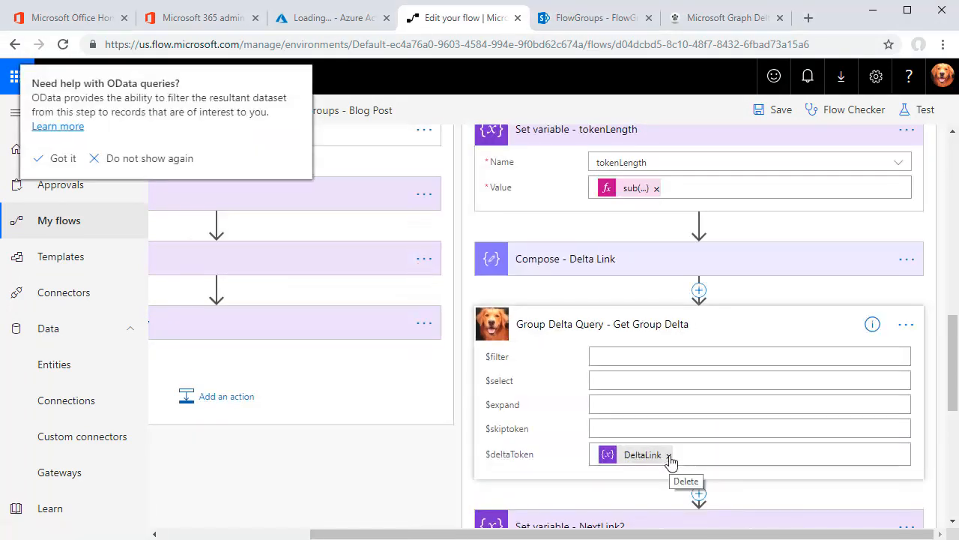
{"action": "left_click", "coordinate": [668, 454]}
{"action": "scroll", "coordinate": [801, 497], "scroll_direction": "down", "scroll_amount": 1}
{"action": "left_click", "coordinate": [800, 497]}
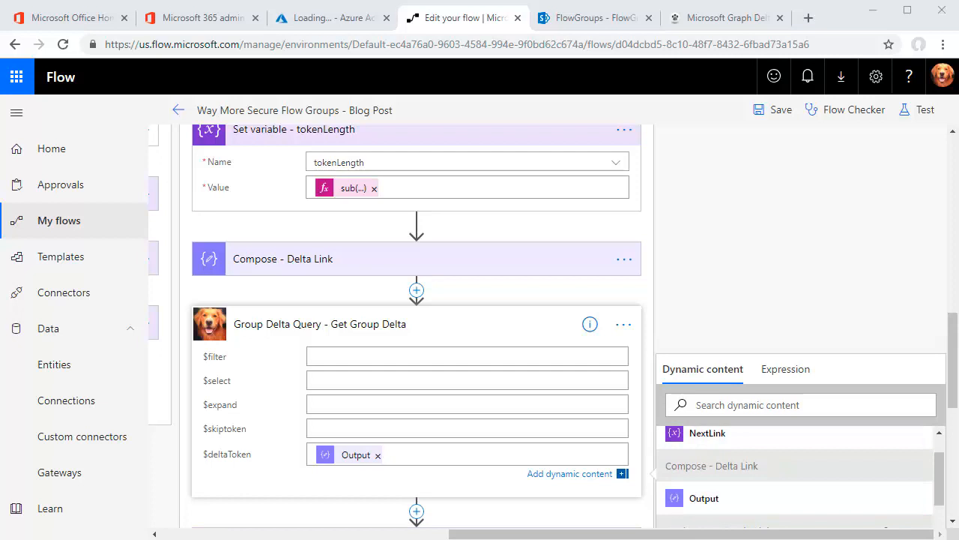
{"action": "left_click", "coordinate": [497, 338]}
{"action": "key", "text": "ctrl+s"}
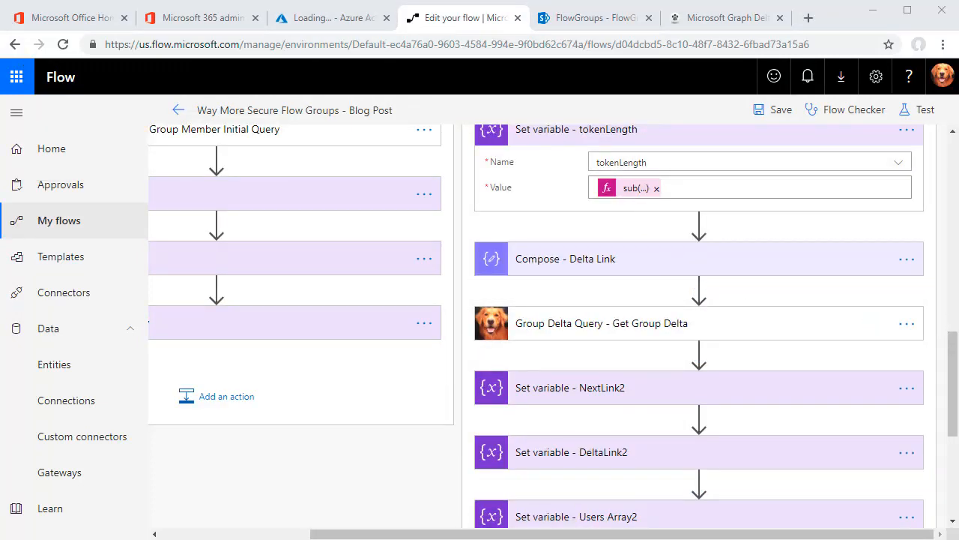
Inside "Do until - Users Array is Empty", insert a Set variable and a Compose action before "Group Delta Query - Get Next Data"
{"action": "scroll", "coordinate": [471, 324], "scroll_direction": "down", "scroll_amount": 10}
{"action": "left_click", "coordinate": [462, 328]}
{"action": "left_click", "coordinate": [712, 170]}
{"action": "left_click", "coordinate": [707, 199]}
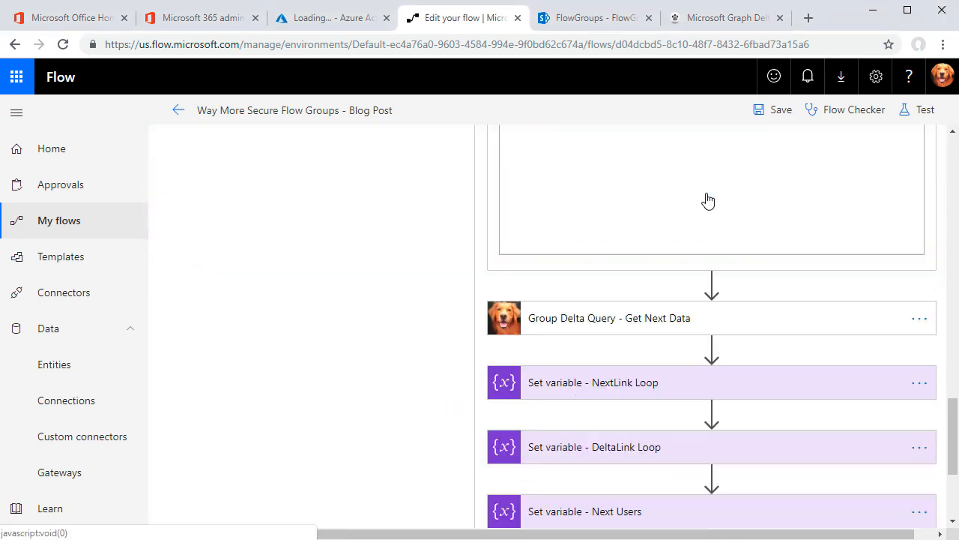
{"action": "type", "text": "set"}
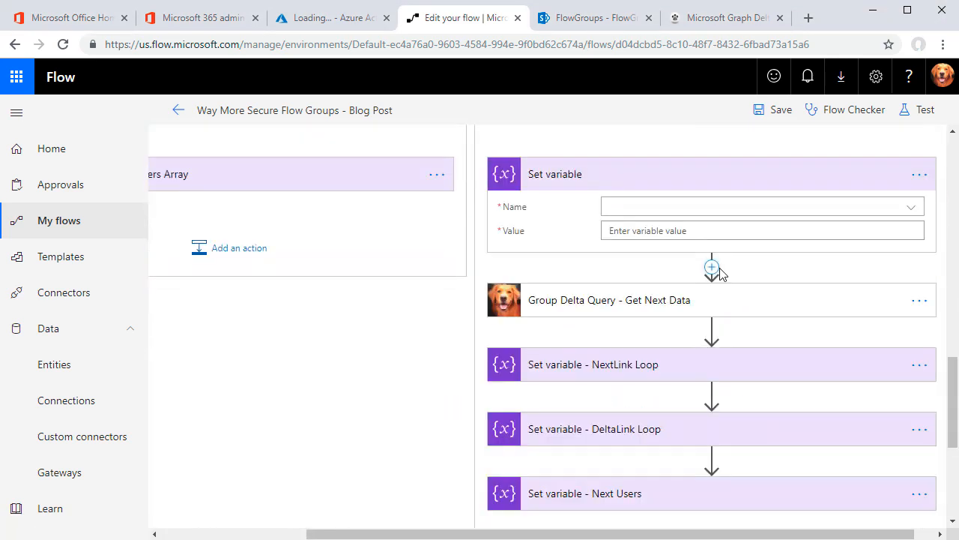
{"action": "left_click", "coordinate": [713, 270]}
{"action": "left_click", "coordinate": [698, 287]}
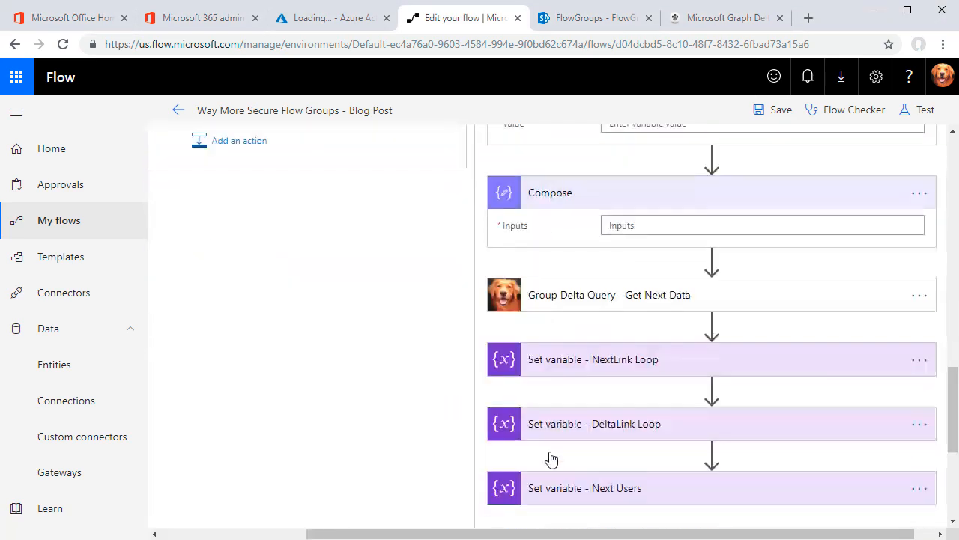
Rename the loop's new Set variable action to "Set variable - Token Length" and keep its fields expanded
{"action": "left_click", "coordinate": [761, 145]}
{"action": "type", "text": "- Token Length"}
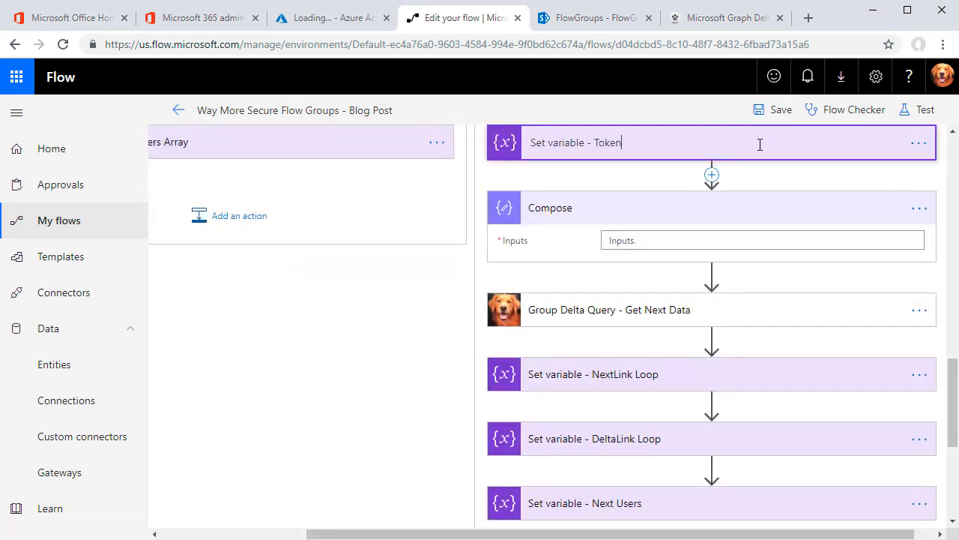
{"action": "key", "text": "Return"}
{"action": "key", "text": "Return"}
{"action": "left_click", "coordinate": [805, 145]}
{"action": "type", "text": "- Token Length"}
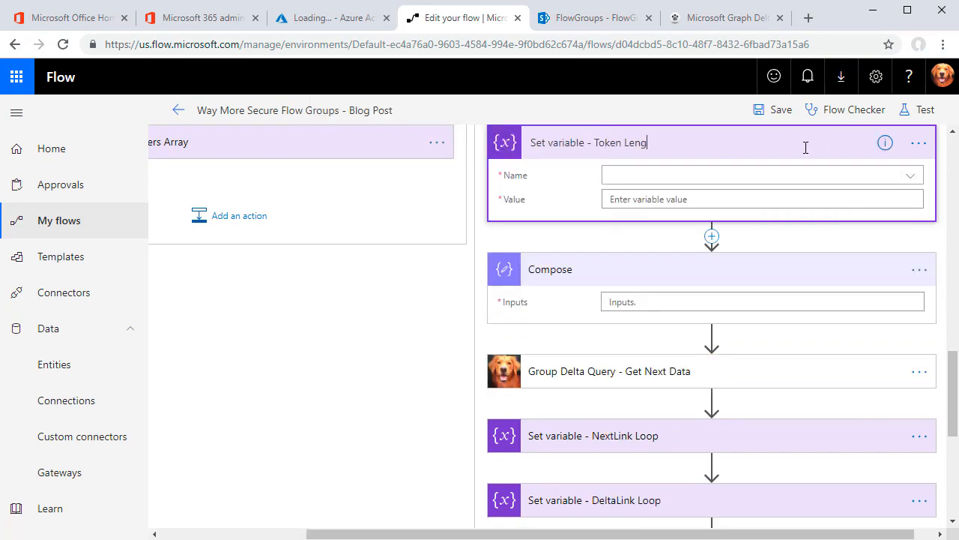
Select the tokenLength variable in "Set variable - Token Length" and set its value to a sub() expression
{"action": "left_click", "coordinate": [756, 175]}
{"action": "left_click", "coordinate": [640, 223]}
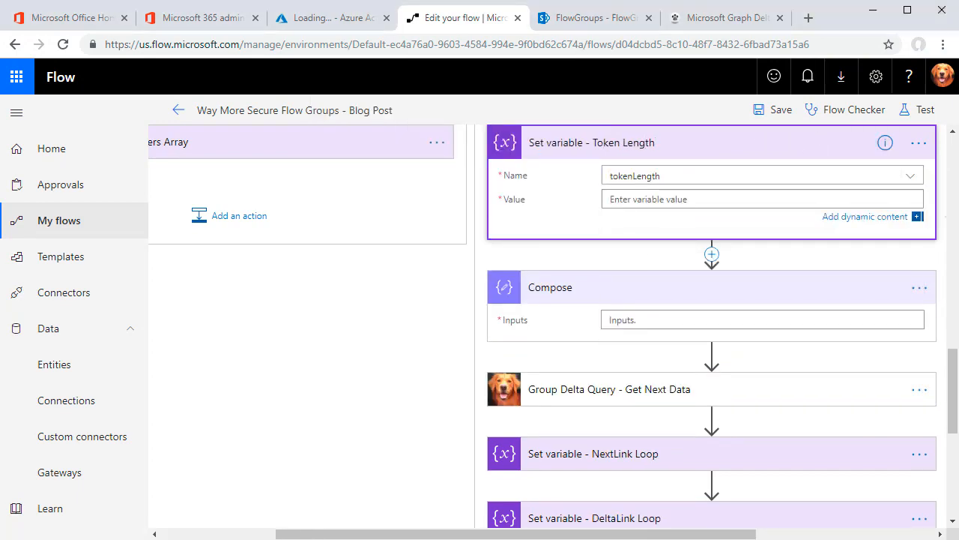
{"action": "left_click", "coordinate": [756, 200]}
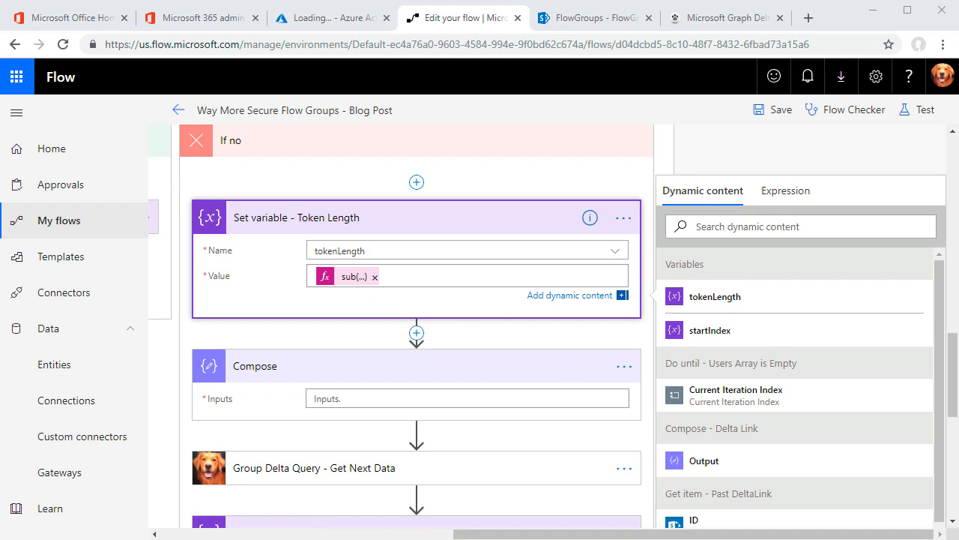
Set the loop's Compose inputs to substring(variables('NextLink'),add(indexOf(variables('NextLink'),'$skiptoken='),length('$skiptoken=')),variables('tokenLength')) as an expression and rename the action "Compose - Token"
{"action": "left_click", "coordinate": [371, 403]}
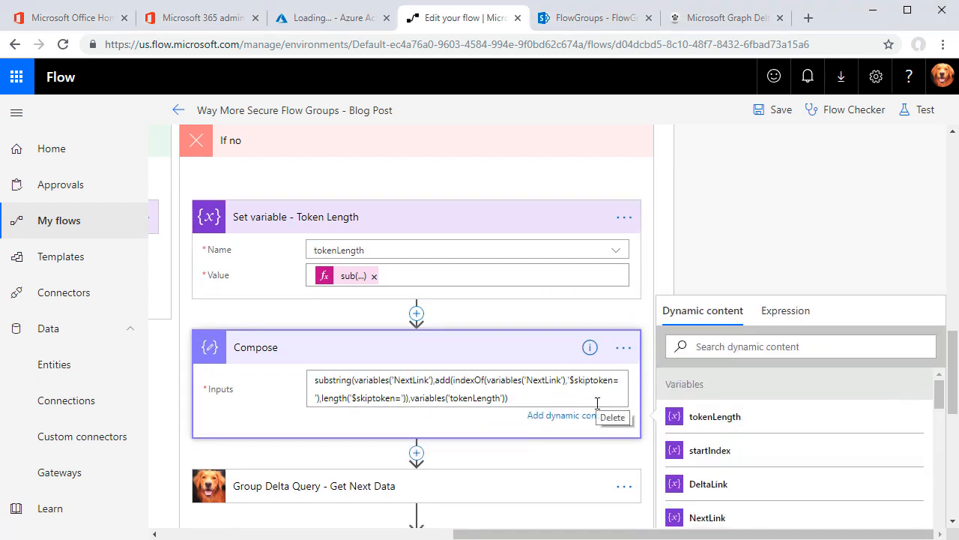
{"action": "left_click", "coordinate": [783, 293]}
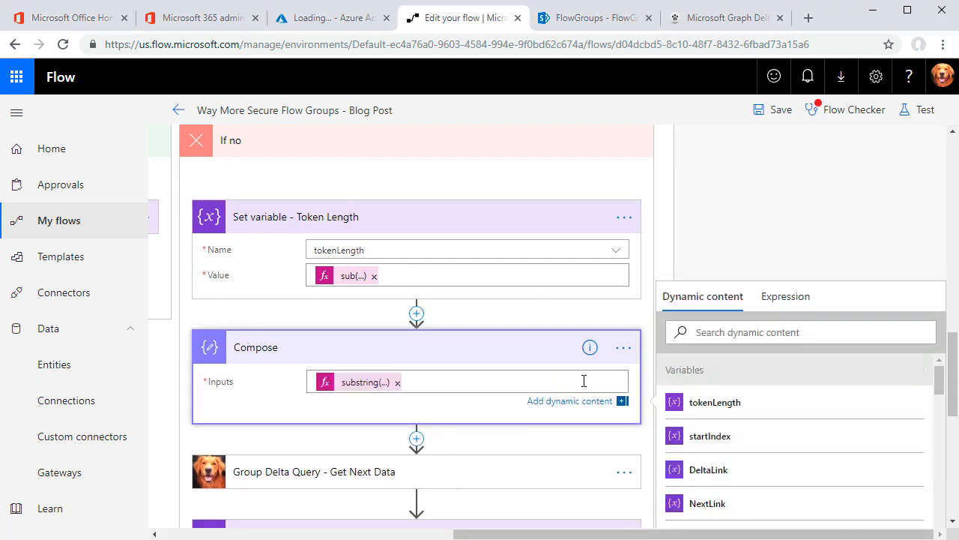
{"action": "left_click", "coordinate": [641, 382]}
{"action": "left_click", "coordinate": [803, 343]}
{"action": "type", "text": "- Token"}
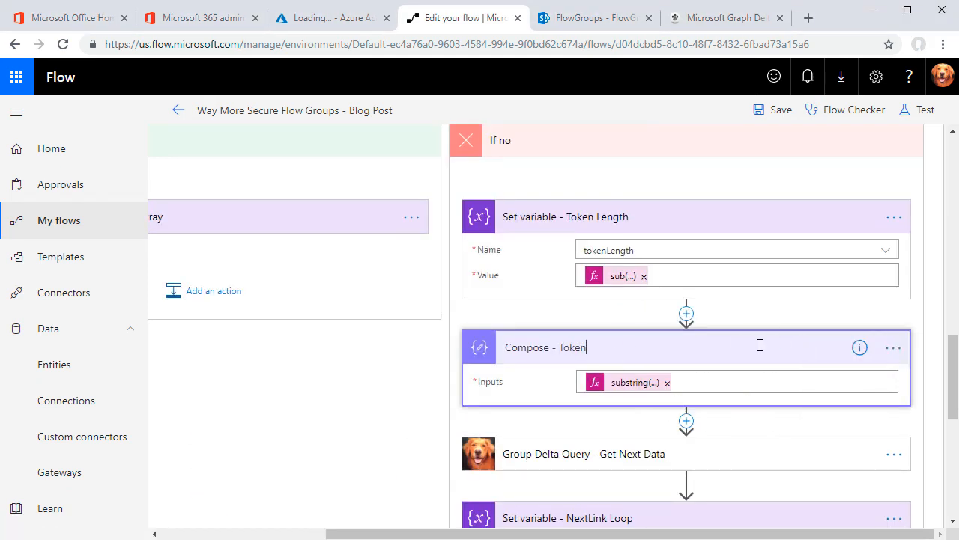
Set $skiptoken in "Group Delta Query - Get Next Data" to the output of "Compose - Token" and save the flow
{"action": "left_click", "coordinate": [772, 454]}
{"action": "left_click", "coordinate": [653, 370]}
{"action": "left_click", "coordinate": [704, 458]}
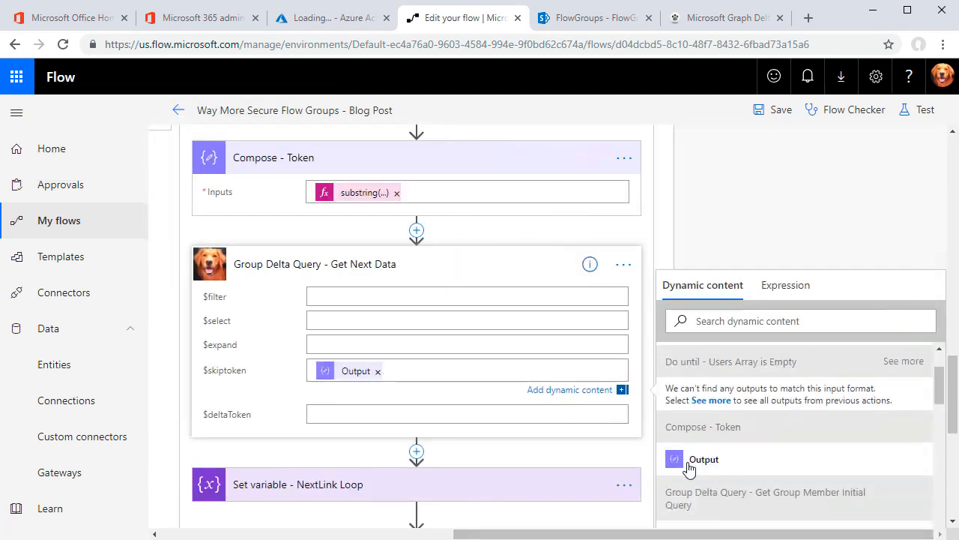
{"action": "left_click", "coordinate": [771, 112]}
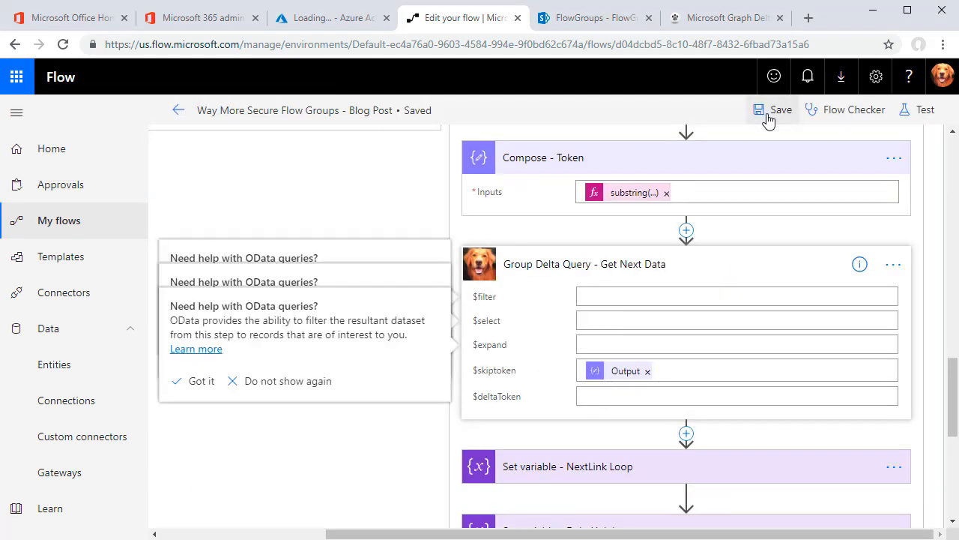
Review the value expression of "Initialize variable - StartIndex" and collapse the action
{"action": "scroll", "coordinate": [762, 272], "scroll_direction": "up", "scroll_amount": 15}
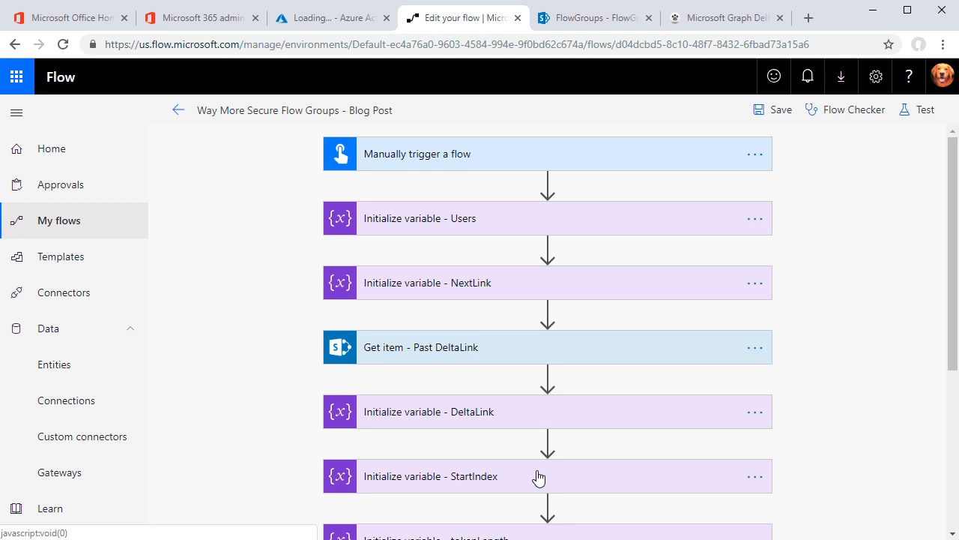
{"action": "scroll", "coordinate": [538, 477], "scroll_direction": "down", "scroll_amount": 3}
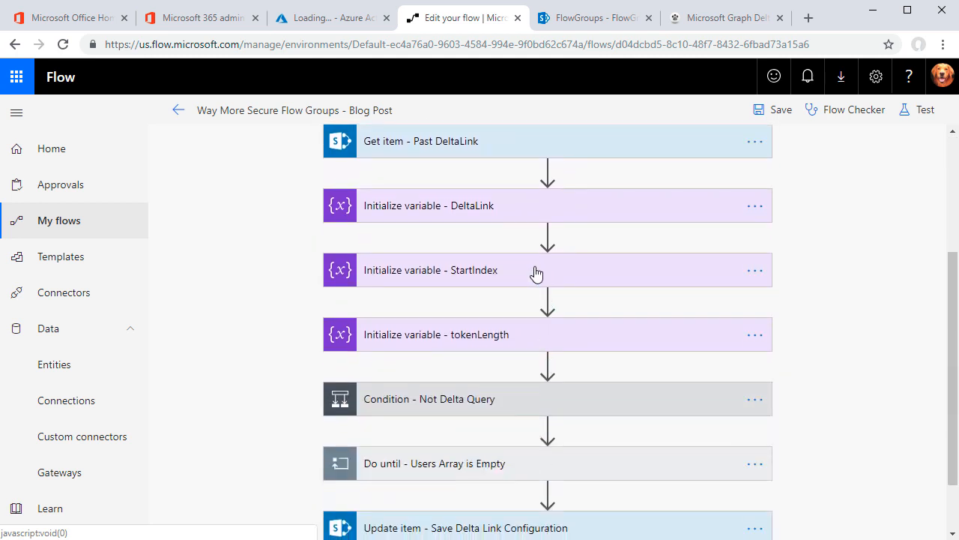
{"action": "left_click", "coordinate": [537, 273]}
{"action": "left_click", "coordinate": [489, 354]}
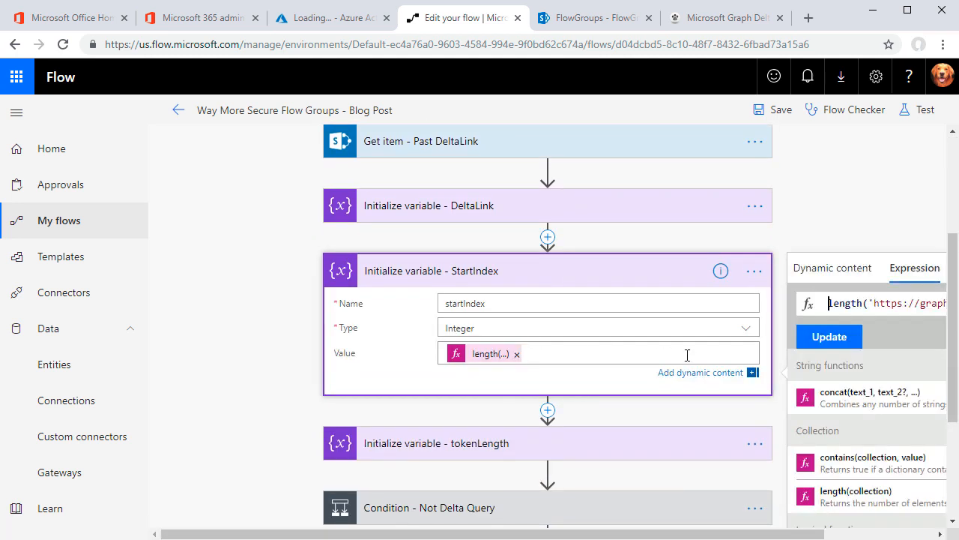
{"action": "left_click_drag", "start_coordinate": [788, 534], "coordinate": [884, 533]}
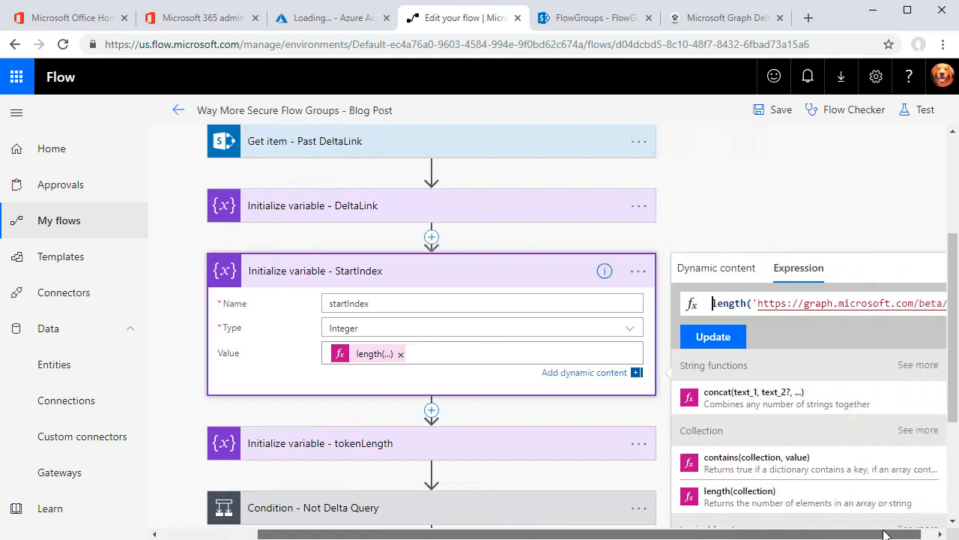
{"action": "key", "text": "ctrl+a"}
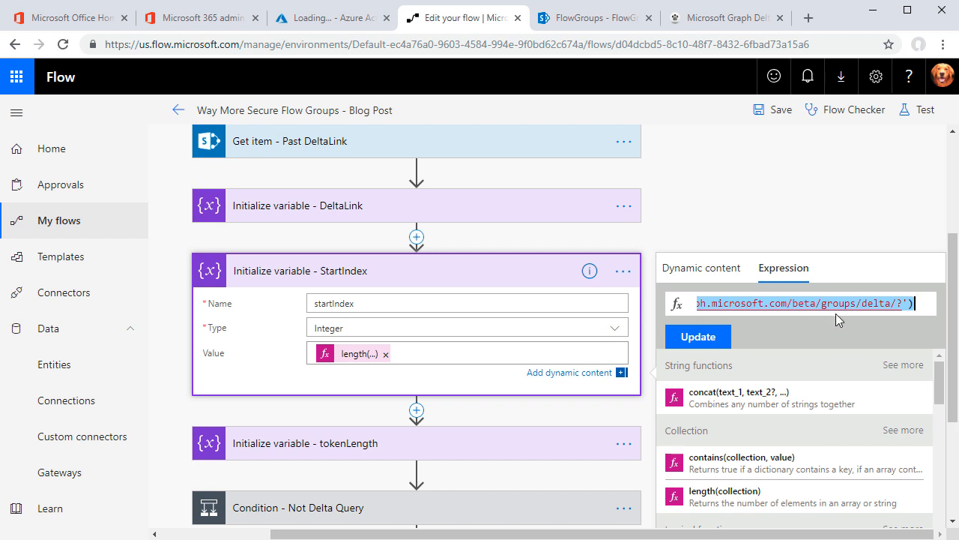
{"action": "left_click", "coordinate": [506, 278]}
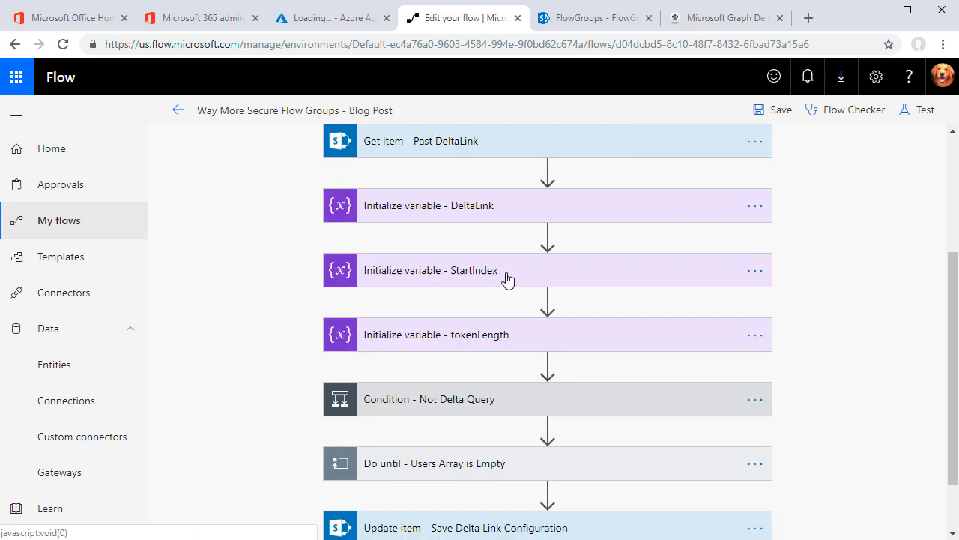
Review the value expression of "Initialize variable - tokenLength" and collapse the action
{"action": "left_click", "coordinate": [586, 342]}
{"action": "left_click", "coordinate": [491, 424]}
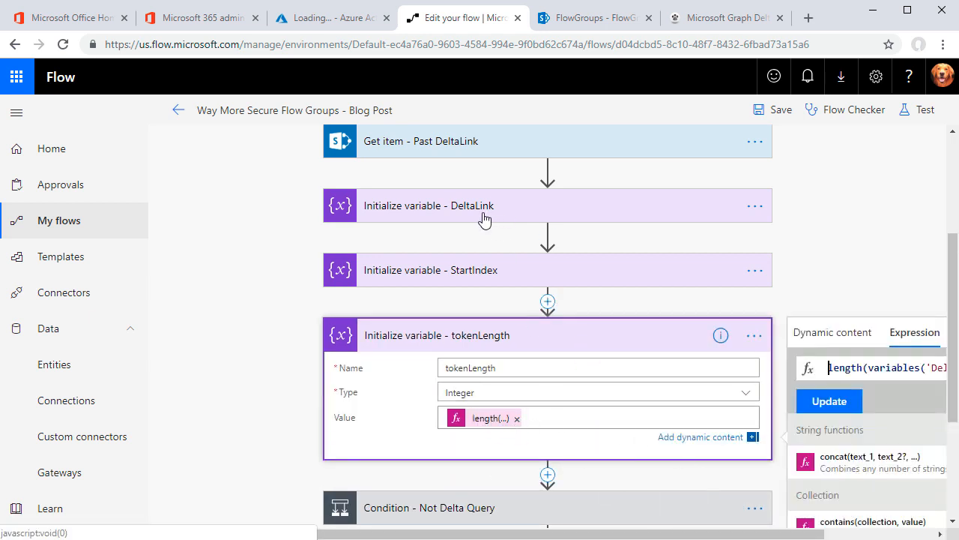
{"action": "left_click_drag", "start_coordinate": [586, 534], "coordinate": [734, 535]}
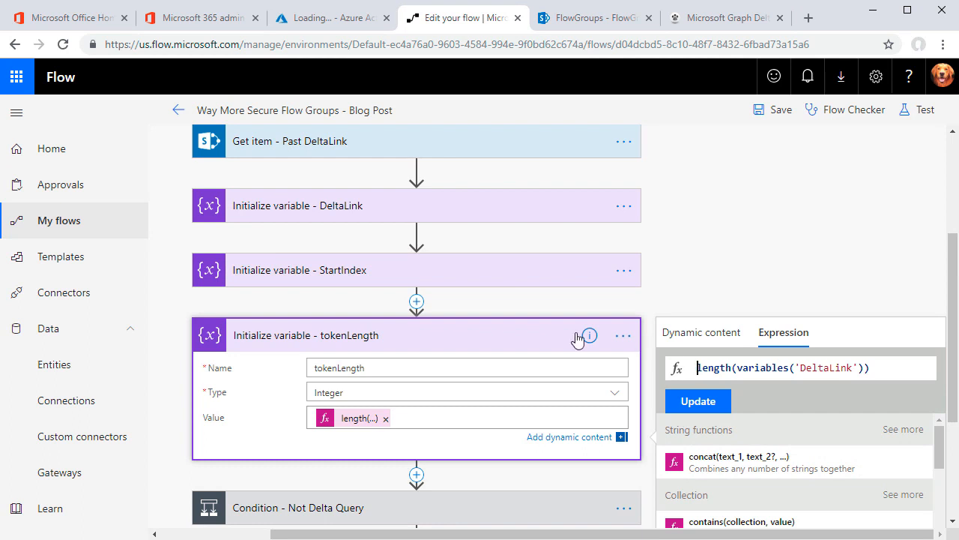
{"action": "left_click", "coordinate": [492, 339]}
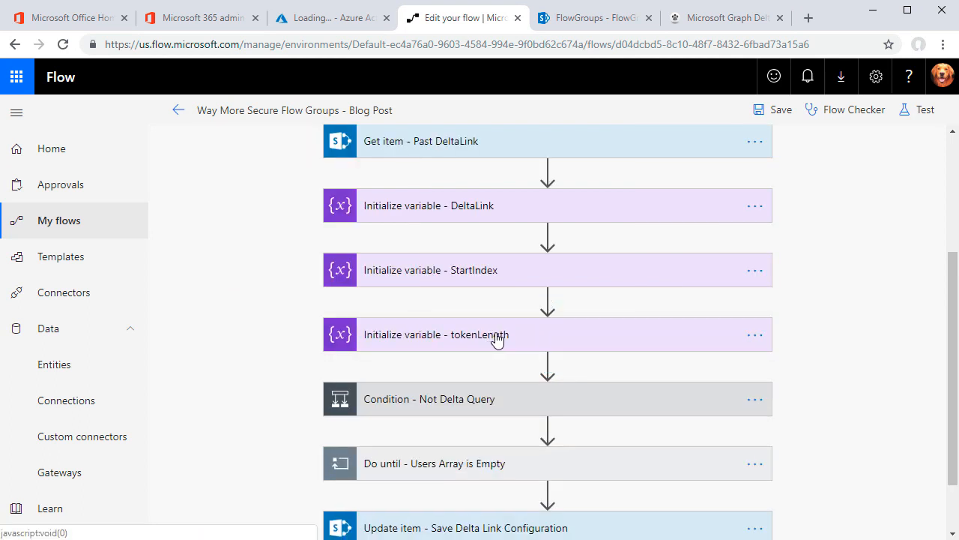
Expand "Condition - Not Delta Query", review the full value expression of "Set variable - tokenLength" in the If no branch, and collapse that action
{"action": "scroll", "coordinate": [533, 343], "scroll_direction": "down", "scroll_amount": 1}
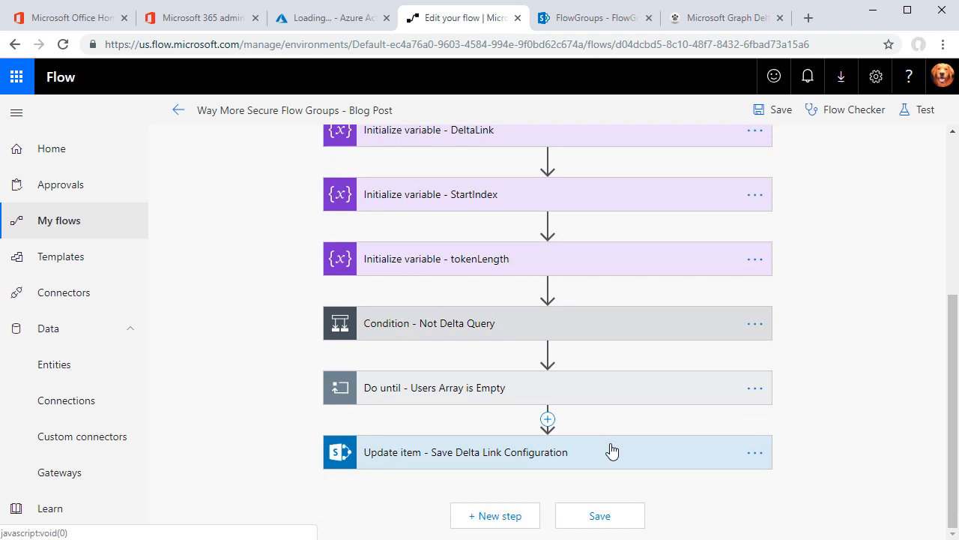
{"action": "left_click", "coordinate": [533, 336]}
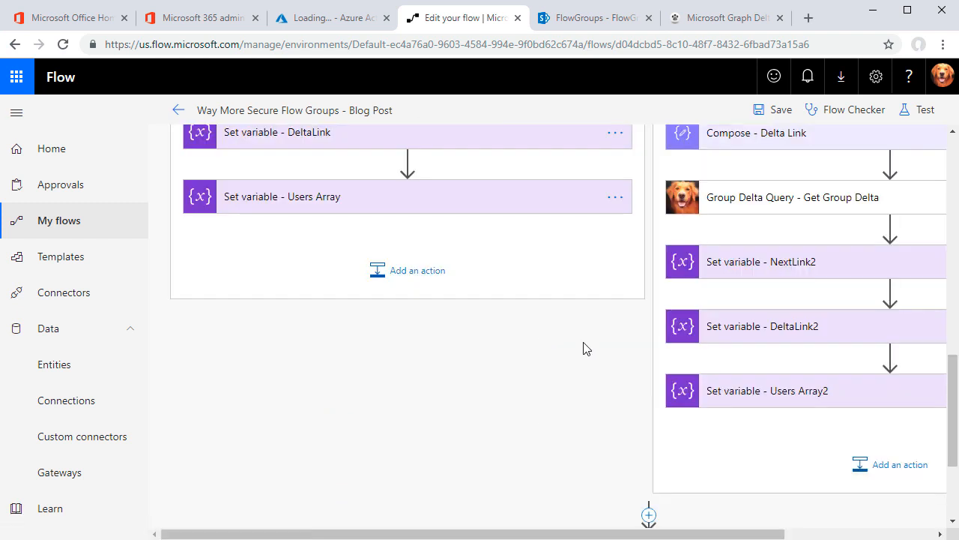
{"action": "scroll", "coordinate": [587, 372], "scroll_direction": "up", "scroll_amount": 4}
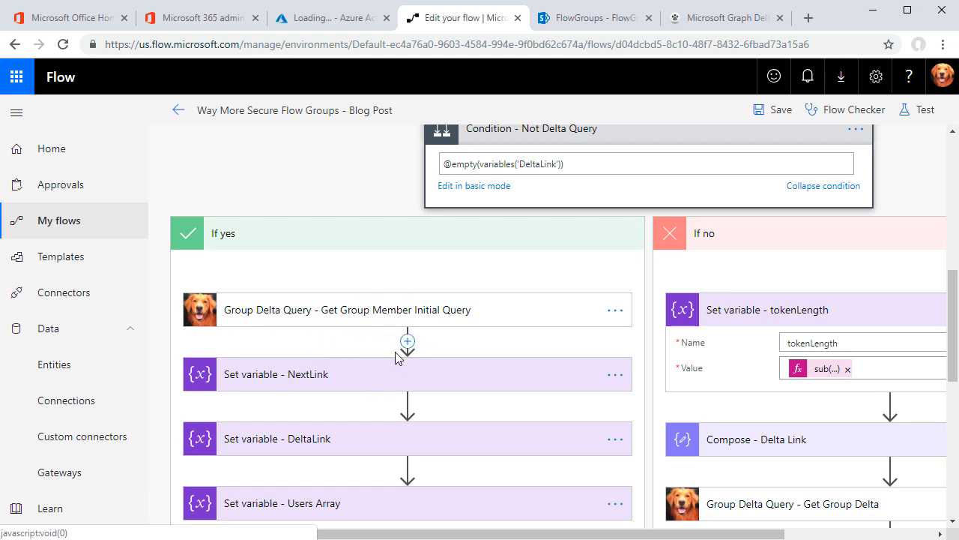
{"action": "left_click_drag", "start_coordinate": [621, 533], "coordinate": [811, 535]}
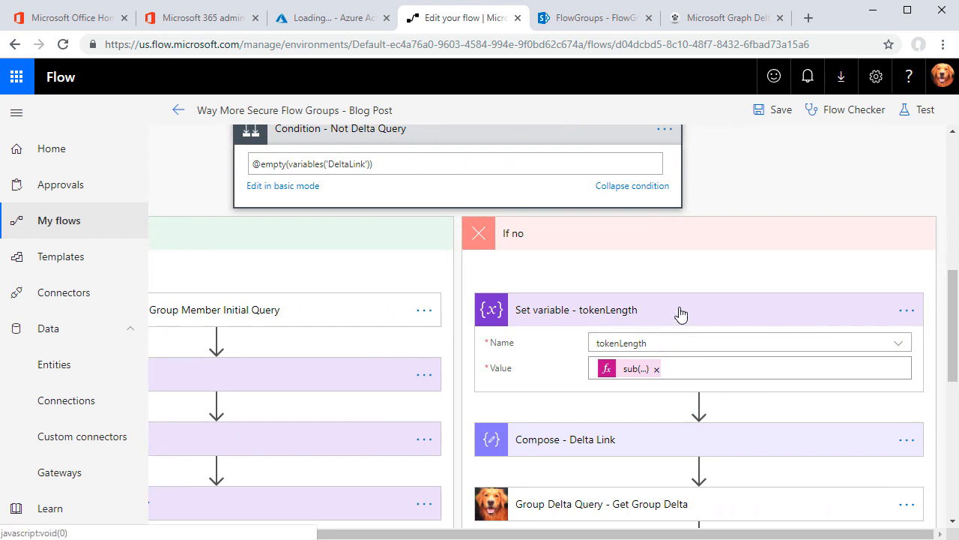
{"action": "left_click", "coordinate": [628, 369]}
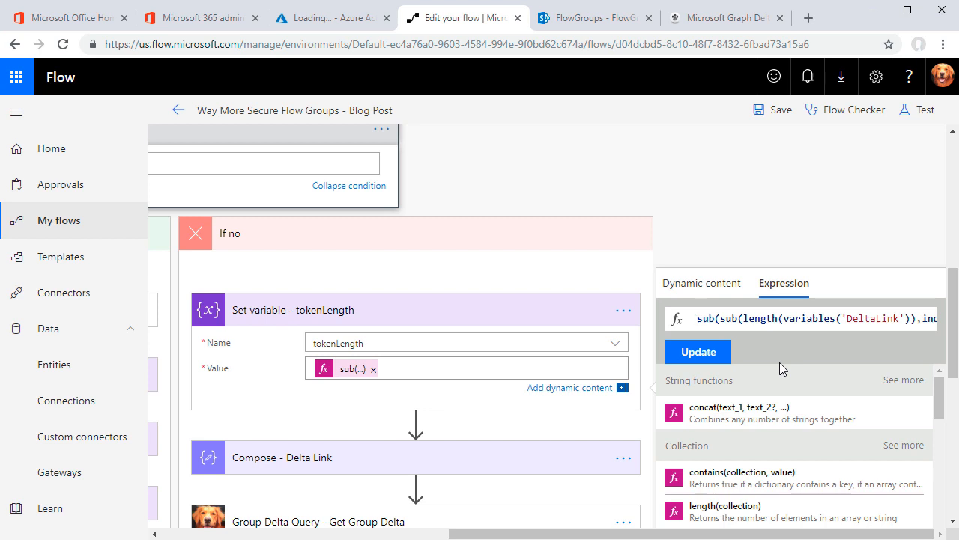
{"action": "key", "text": "Right"}
{"action": "key", "text": "Right"}
{"action": "key", "text": "Right"}
{"action": "key", "text": "Right"}
{"action": "key", "text": "Right"}
{"action": "key", "text": "Right"}
{"action": "key", "text": "Right"}
{"action": "key", "text": "Right"}
{"action": "key", "text": "Right"}
{"action": "key", "text": "Right"}
{"action": "key", "text": "Right"}
{"action": "key", "text": "Right"}
{"action": "key", "text": "Right"}
{"action": "key", "text": "Right"}
{"action": "key", "text": "Right"}
{"action": "key", "text": "Right"}
{"action": "key", "text": "Right"}
{"action": "key", "text": "Right"}
{"action": "key", "text": "Right"}
{"action": "key", "text": "Right"}
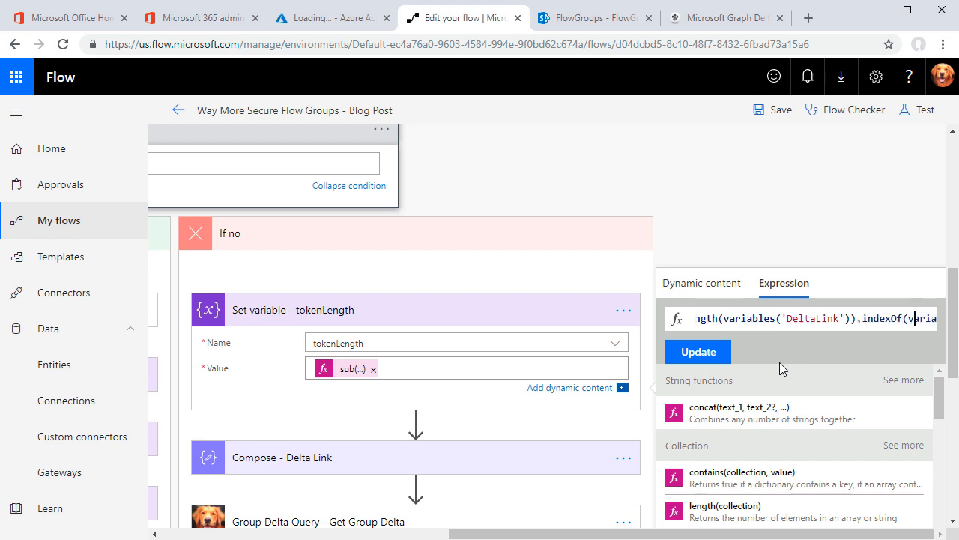
{"action": "key", "text": "Right"}
{"action": "key", "text": "Right"}
{"action": "key", "text": "Right"}
{"action": "key", "text": "Right"}
{"action": "key", "text": "Right"}
{"action": "key", "text": "Right"}
{"action": "key", "text": "Right"}
{"action": "key", "text": "Right"}
{"action": "key", "text": "Right"}
{"action": "key", "text": "Right"}
{"action": "key", "text": "Right"}
{"action": "key", "text": "Right"}
{"action": "key", "text": "Right"}
{"action": "key", "text": "Right"}
{"action": "key", "text": "Right"}
{"action": "key", "text": "Right"}
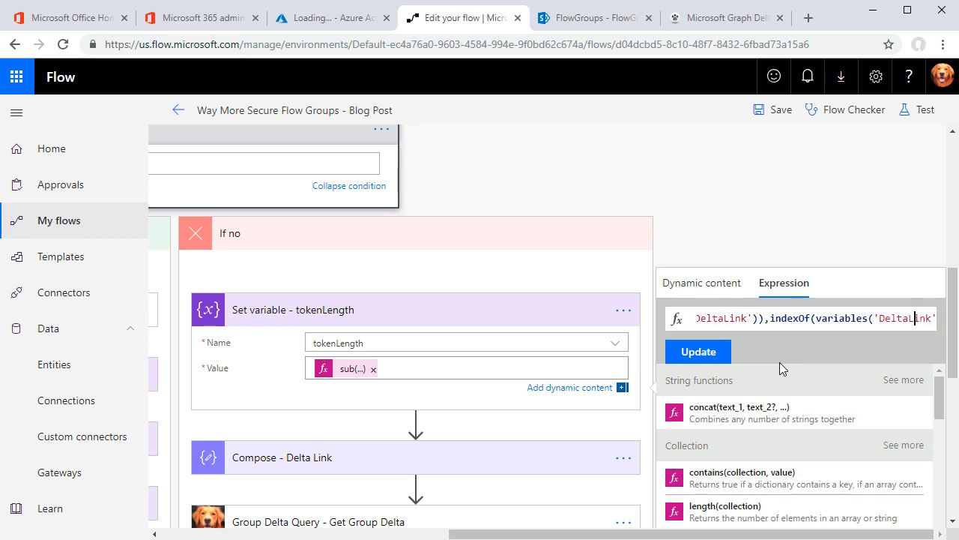
{"action": "key", "text": "Right"}
{"action": "key", "text": "Right"}
{"action": "key", "text": "Right"}
{"action": "key", "text": "Right"}
{"action": "key", "text": "Right"}
{"action": "key", "text": "Right"}
{"action": "key", "text": "Right"}
{"action": "key", "text": "Right"}
{"action": "key", "text": "Right"}
{"action": "key", "text": "Right"}
{"action": "key", "text": "Right"}
{"action": "key", "text": "Right"}
{"action": "key", "text": "Right"}
{"action": "key", "text": "Right"}
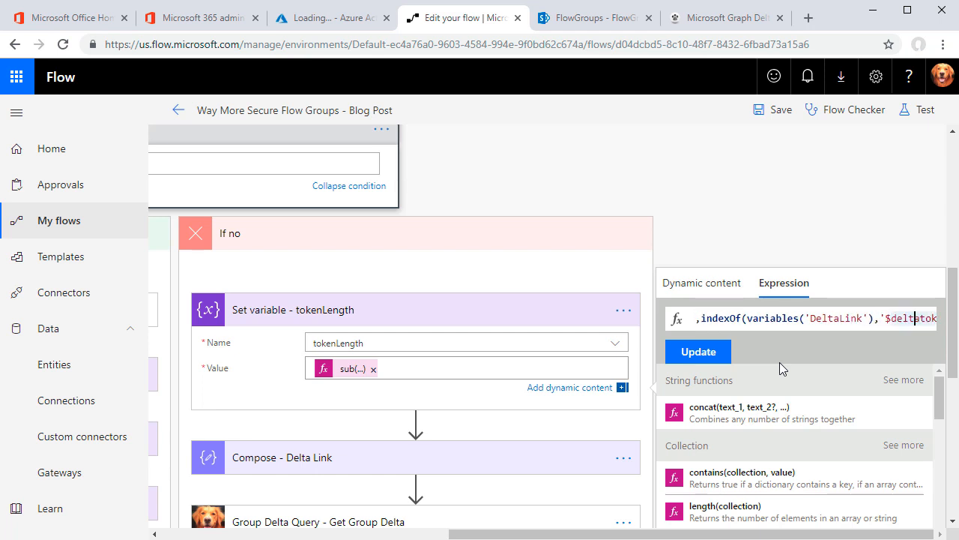
{"action": "key", "text": "Right"}
{"action": "key", "text": "Right"}
{"action": "key", "text": "Right"}
{"action": "key", "text": "Right"}
{"action": "key", "text": "Right"}
{"action": "key", "text": "Right"}
{"action": "key", "text": "Right"}
{"action": "key", "text": "Right"}
{"action": "key", "text": "Right"}
{"action": "key", "text": "Right"}
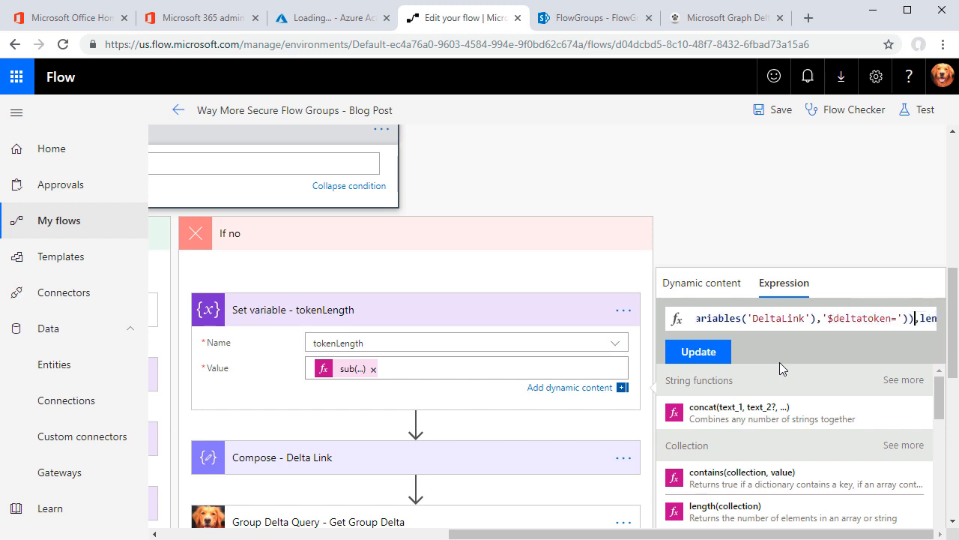
{"action": "key", "text": "Right"}
{"action": "key", "text": "Right"}
{"action": "key", "text": "Right"}
{"action": "key", "text": "Right"}
{"action": "key", "text": "Right"}
{"action": "key", "text": "Right"}
{"action": "key", "text": "Right"}
{"action": "key", "text": "Right"}
{"action": "key", "text": "Right"}
{"action": "key", "text": "Right"}
{"action": "key", "text": "Right"}
{"action": "key", "text": "Right"}
{"action": "key", "text": "Right"}
{"action": "key", "text": "Right"}
{"action": "key", "text": "Right"}
{"action": "key", "text": "Right"}
{"action": "key", "text": "Right"}
{"action": "key", "text": "Right"}
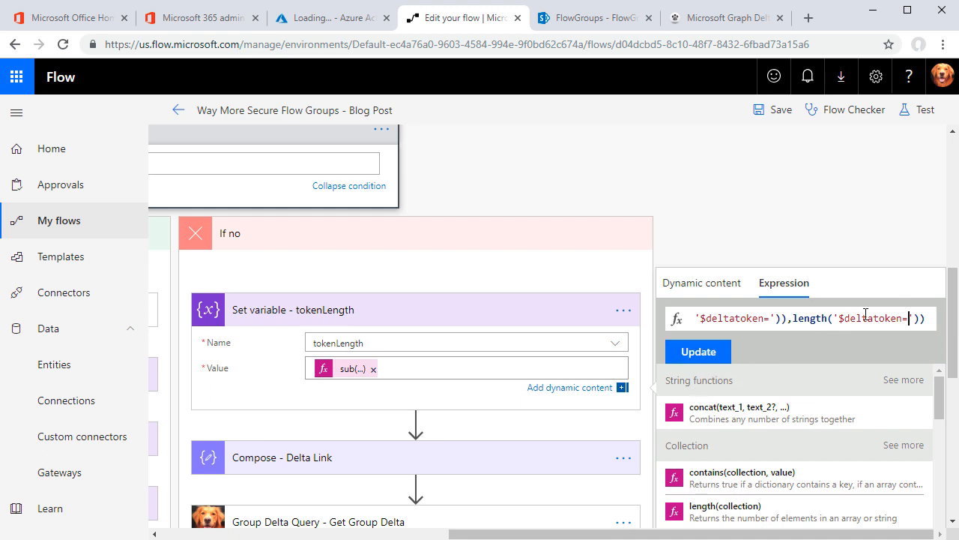
{"action": "left_click", "coordinate": [915, 319]}
{"action": "left_click", "coordinate": [541, 318]}
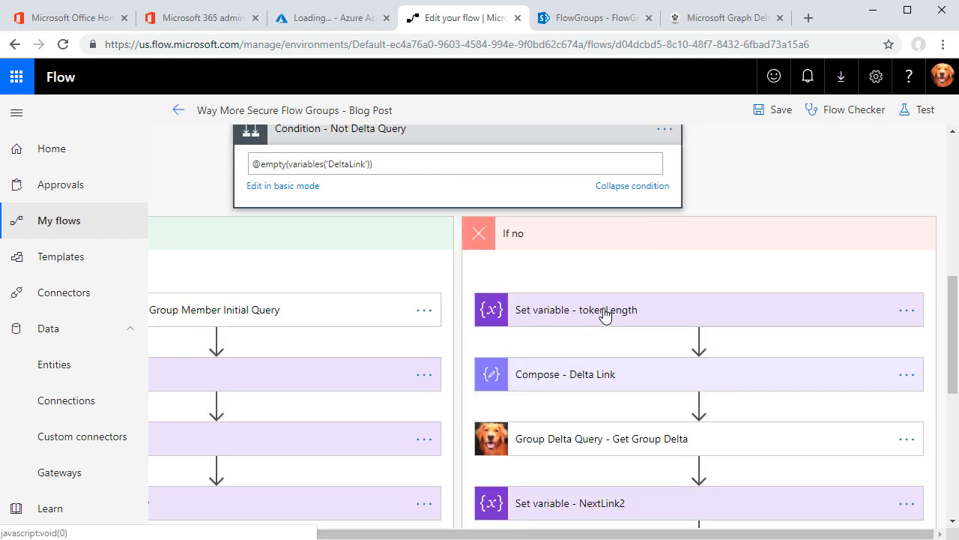
Review the full inputs expression of "Compose - Delta Link" in the If no branch and collapse the action
{"action": "left_click", "coordinate": [634, 387]}
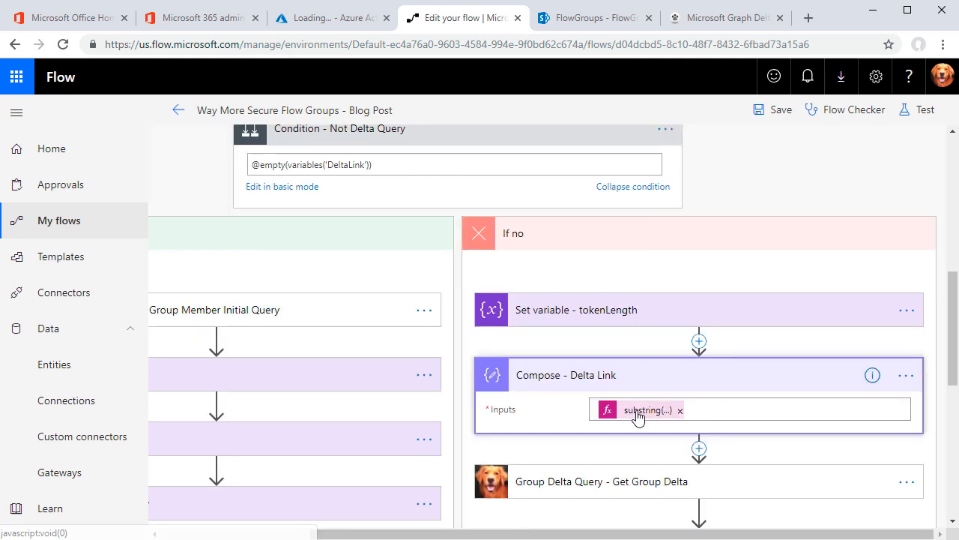
{"action": "left_click", "coordinate": [637, 415]}
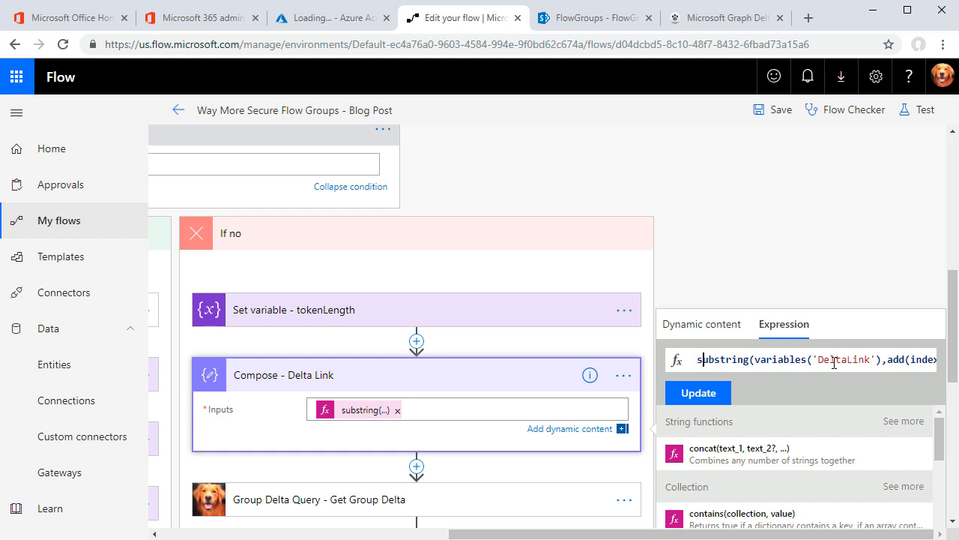
{"action": "key", "text": "ctrl+Right"}
{"action": "key", "text": "ctrl+Right"}
{"action": "key", "text": "ctrl+Right"}
{"action": "key", "text": "ctrl+Right"}
{"action": "key", "text": "ctrl+Right"}
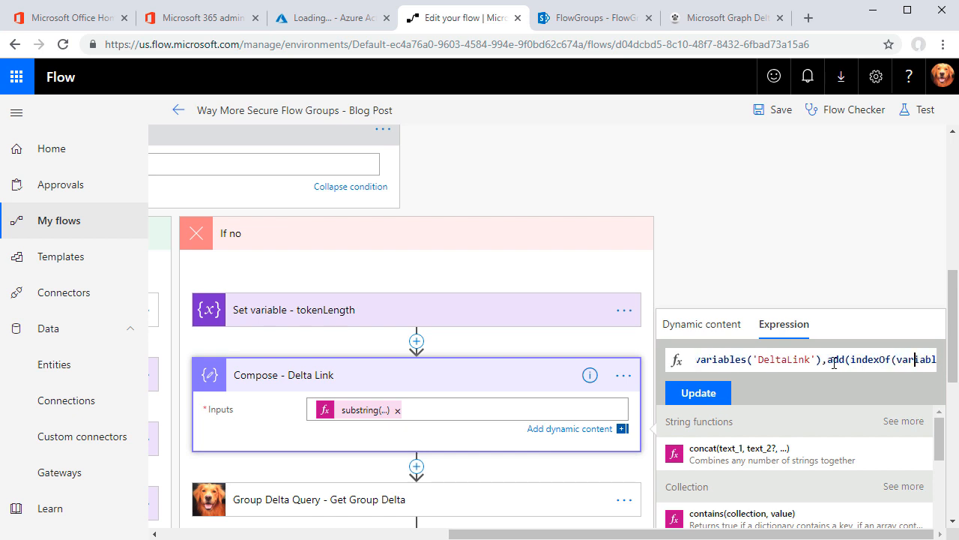
{"action": "key", "text": "ctrl+Right"}
{"action": "key", "text": "ctrl+Right"}
{"action": "key", "text": "ctrl+Right"}
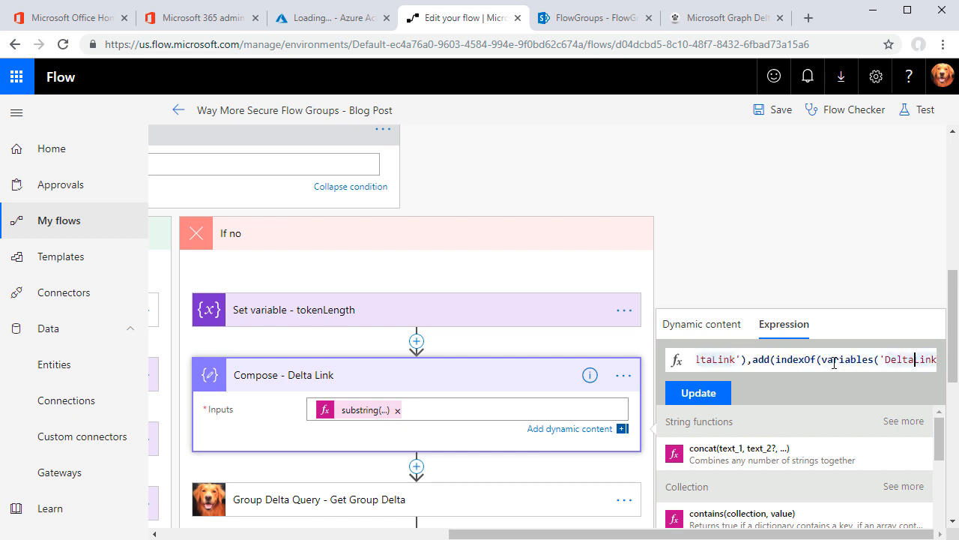
{"action": "key", "text": "ctrl+Right"}
{"action": "key", "text": "ctrl+Right"}
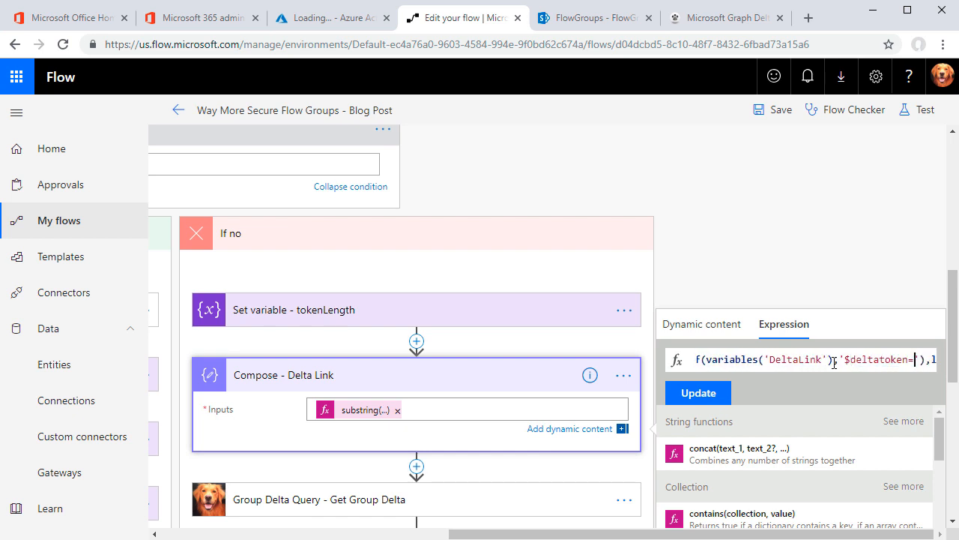
{"action": "key", "text": "ctrl+Right"}
{"action": "key", "text": "ctrl+Right"}
{"action": "key", "text": "ctrl+Right"}
{"action": "key", "text": "ctrl+Right"}
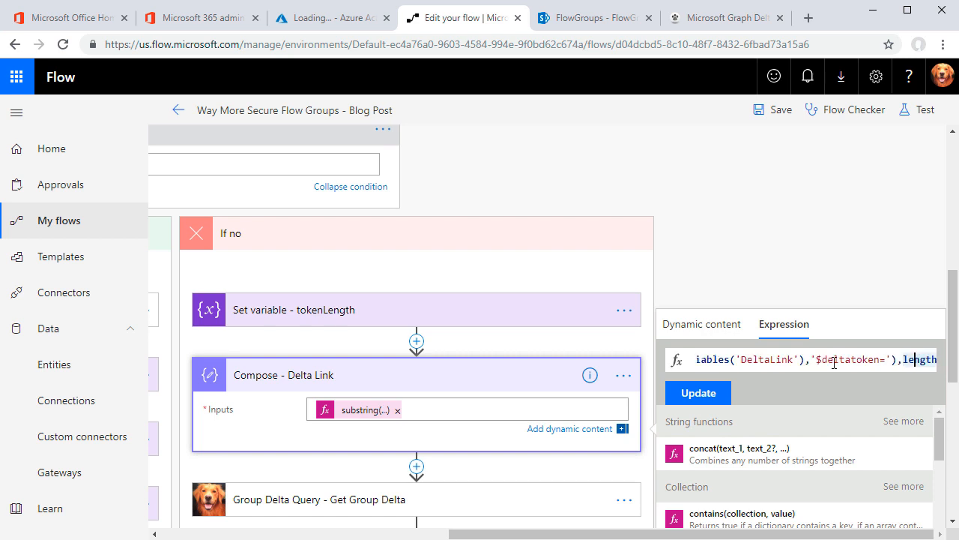
{"action": "key", "text": "Right"}
{"action": "key", "text": "Right"}
{"action": "key", "text": "Right"}
{"action": "key", "text": "Right"}
{"action": "key", "text": "Right"}
{"action": "key", "text": "Right"}
{"action": "key", "text": "Right"}
{"action": "key", "text": "Right"}
{"action": "key", "text": "Right"}
{"action": "key", "text": "Right"}
{"action": "key", "text": "Right"}
{"action": "key", "text": "Right"}
{"action": "key", "text": "Right"}
{"action": "key", "text": "Right"}
{"action": "key", "text": "Right"}
{"action": "key", "text": "Right"}
{"action": "key", "text": "Right"}
{"action": "key", "text": "Right"}
{"action": "key", "text": "Right"}
{"action": "key", "text": "Right"}
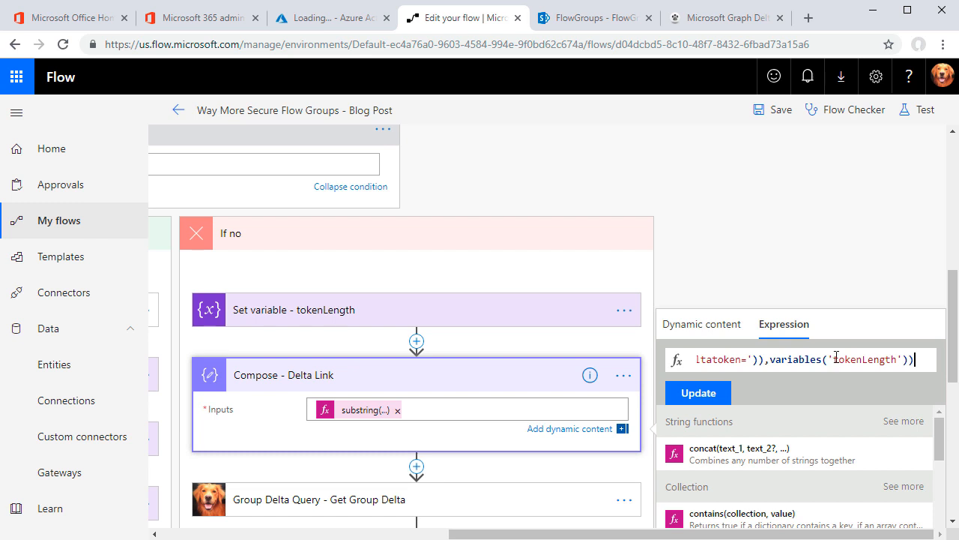
{"action": "left_click", "coordinate": [522, 378]}
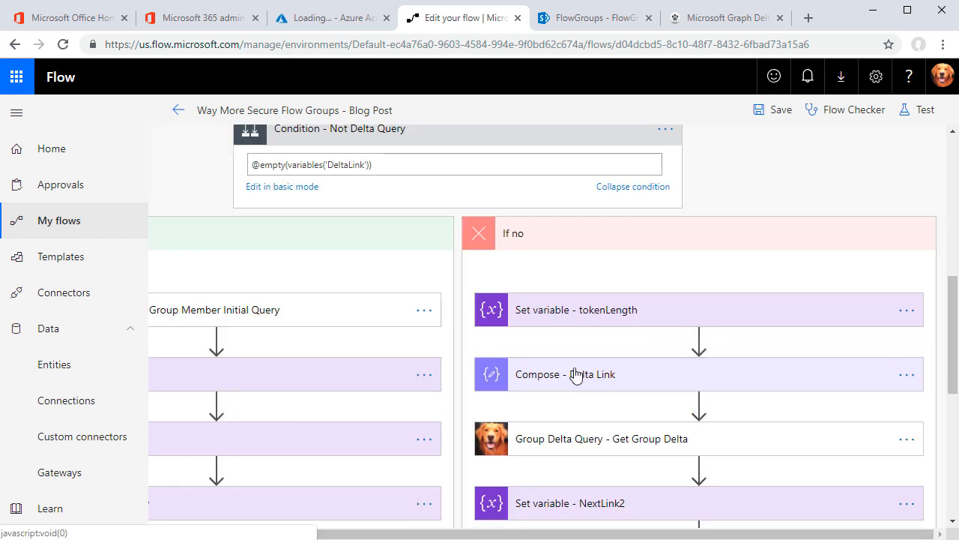
Examine the $deltaToken parameter of "Group Delta Query - Get Group Delta" in the If no branch
{"action": "left_click", "coordinate": [685, 443]}
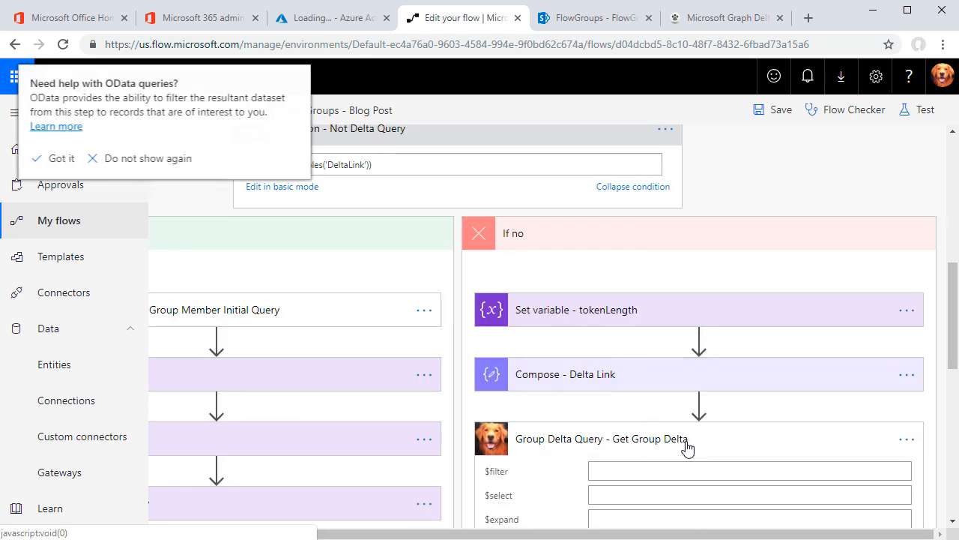
{"action": "scroll", "coordinate": [693, 448], "scroll_direction": "down", "scroll_amount": 4}
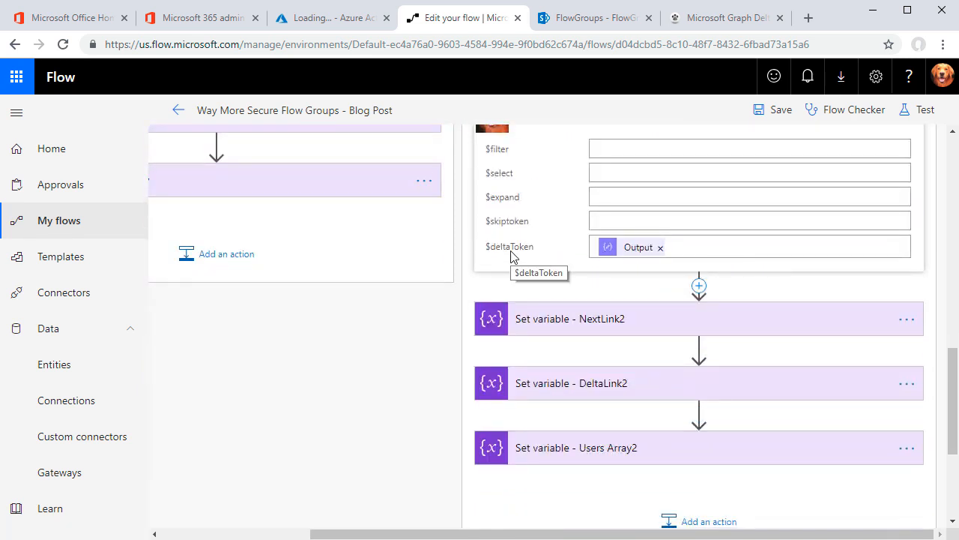
{"action": "scroll", "coordinate": [551, 295], "scroll_direction": "down", "scroll_amount": 3}
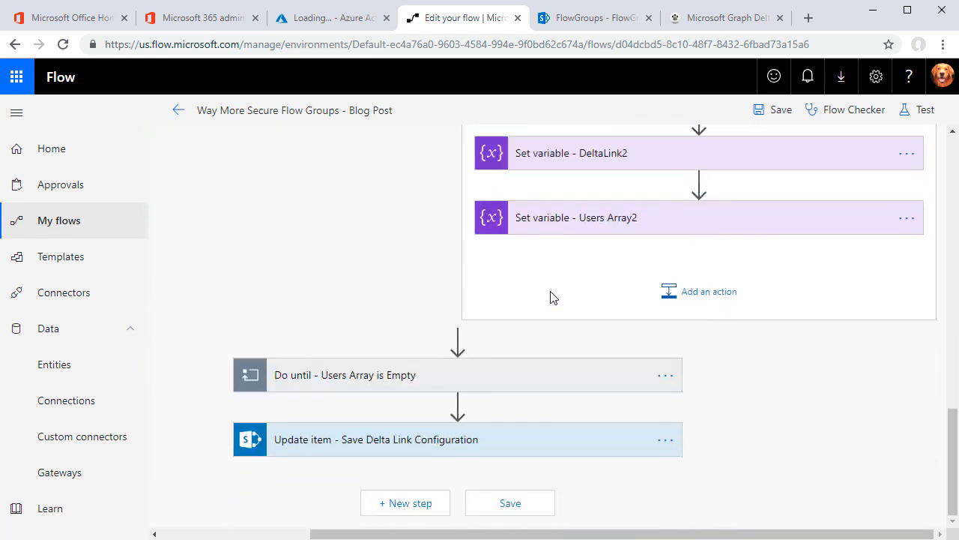
Expand "Do until - Users Array is Empty", review the value expression of "Set variable - Token Length" to its end, and collapse that action
{"action": "left_click", "coordinate": [480, 389]}
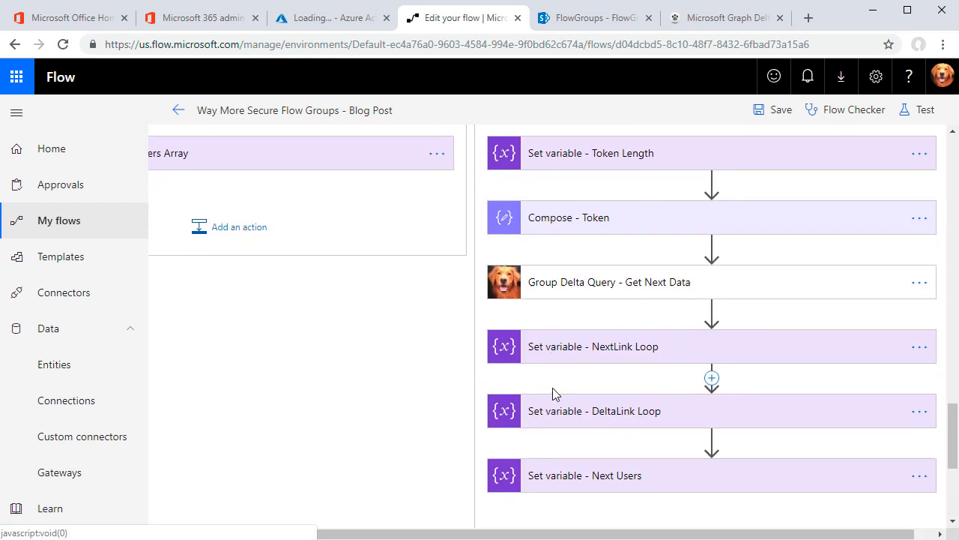
{"action": "left_click", "coordinate": [662, 213]}
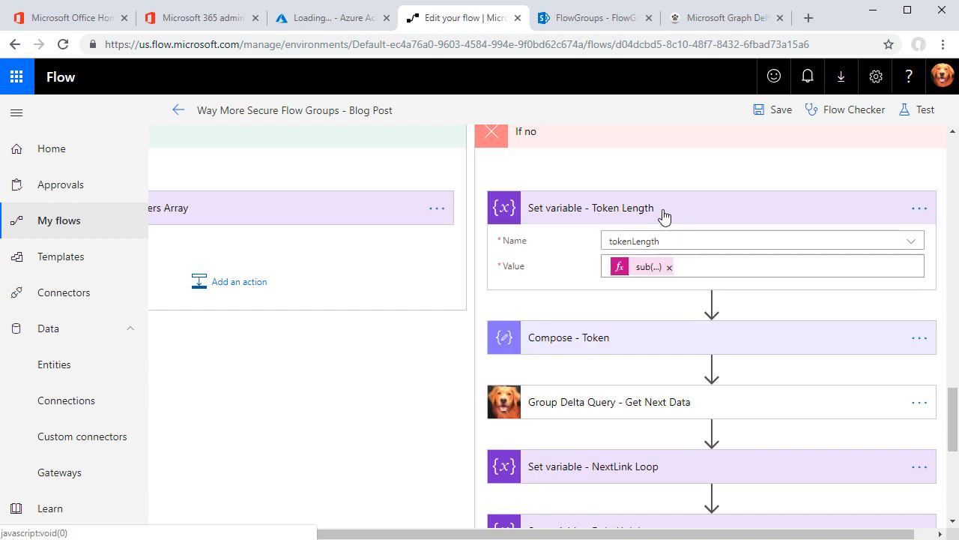
{"action": "left_click", "coordinate": [647, 268]}
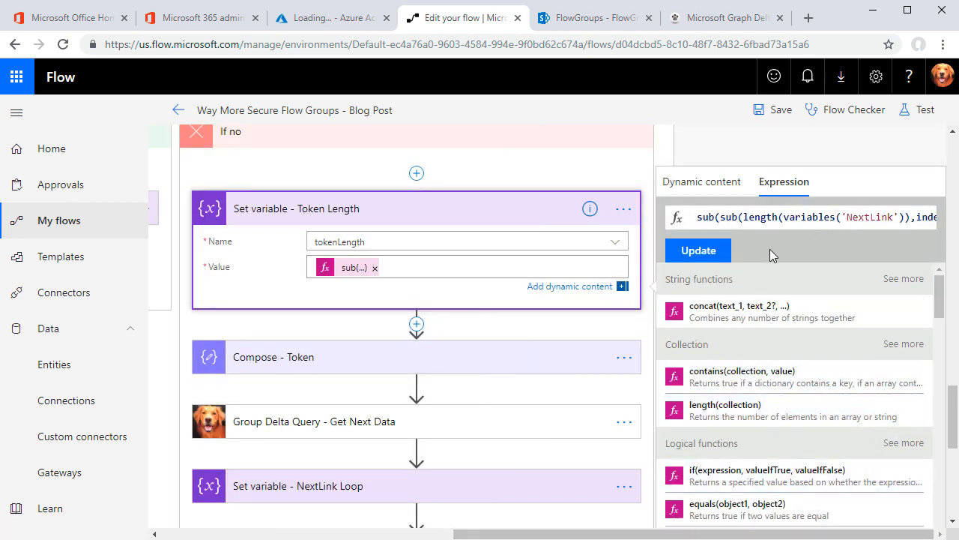
{"action": "key", "text": "End"}
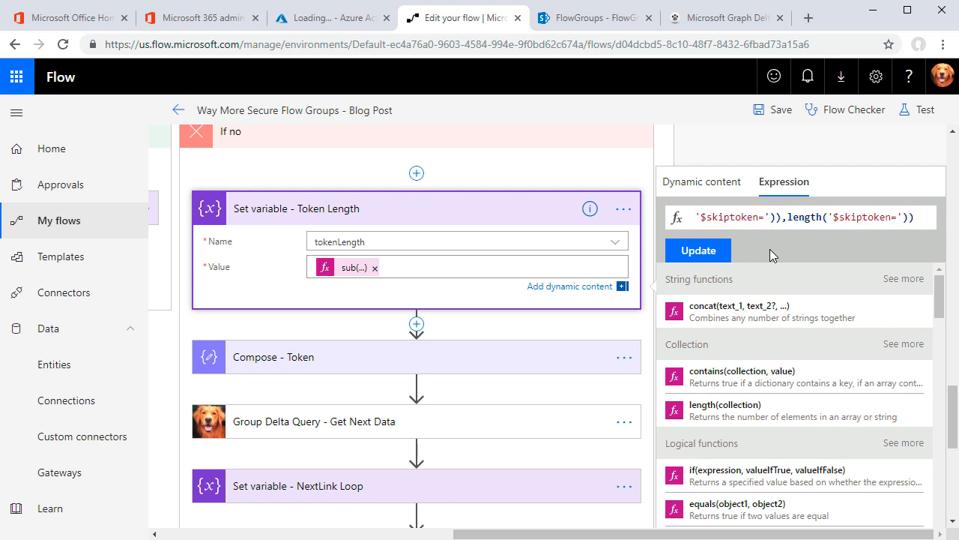
{"action": "left_click", "coordinate": [487, 214]}
Review the inputs expression of "Compose - Token" inside the Do until loop
{"action": "left_click", "coordinate": [619, 279]}
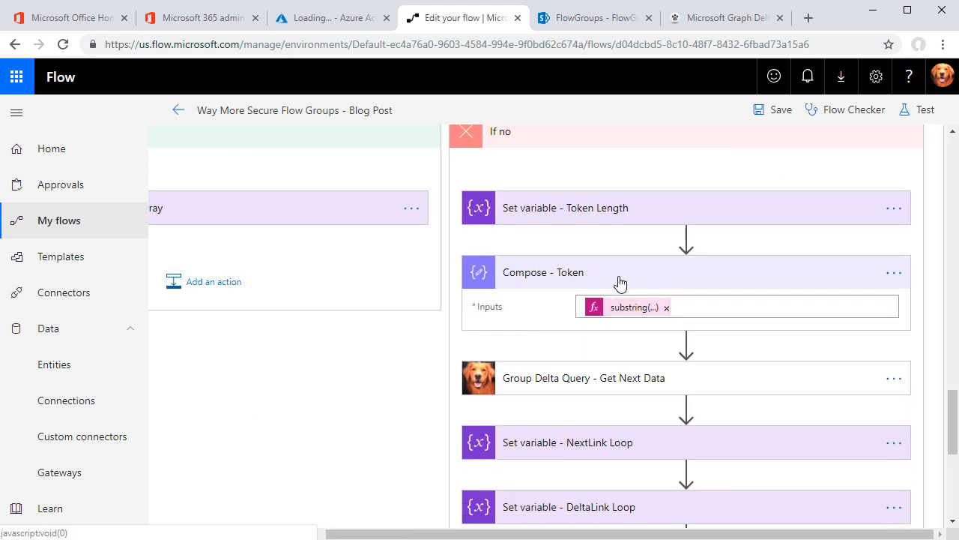
{"action": "left_click", "coordinate": [632, 311]}
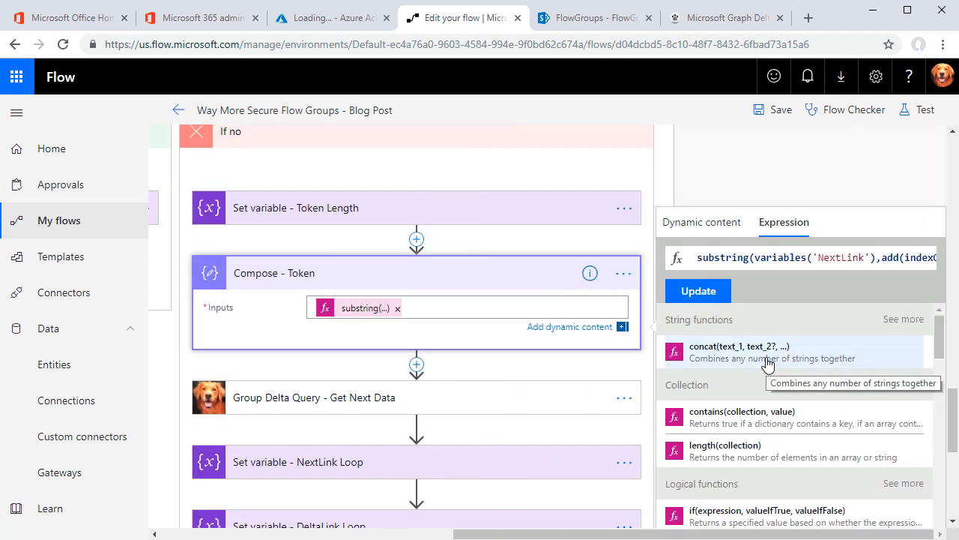
{"action": "left_click", "coordinate": [468, 393]}
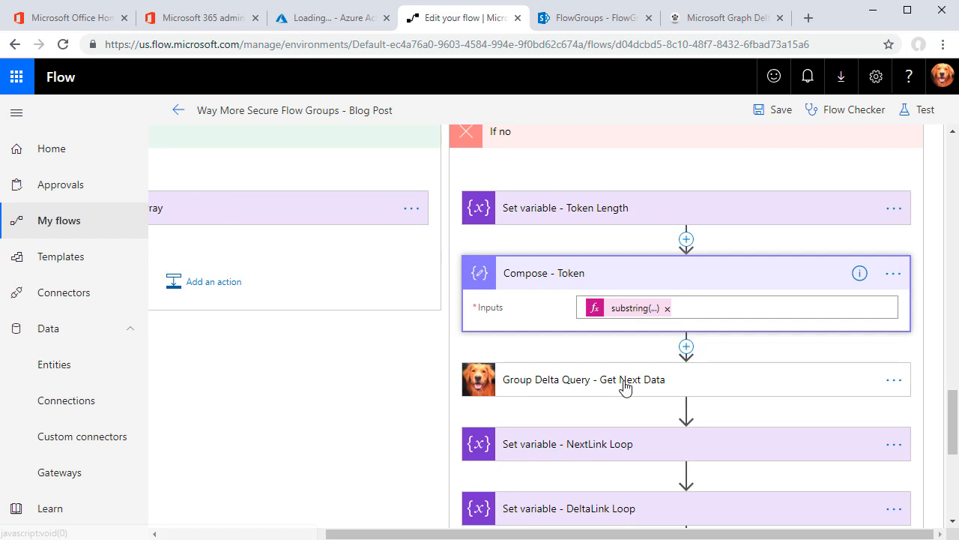
Examine the $skiptoken parameter of "Group Delta Query - Get Next Data", and collapse that action and "Compose - Token"
{"action": "left_click", "coordinate": [625, 386]}
{"action": "left_click", "coordinate": [708, 488]}
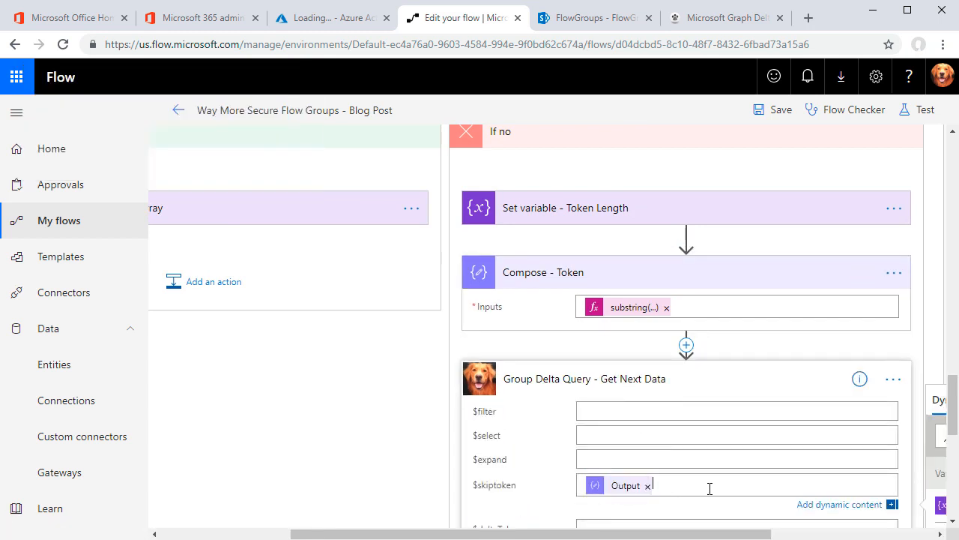
{"action": "scroll", "coordinate": [711, 479], "scroll_direction": "down", "scroll_amount": 3}
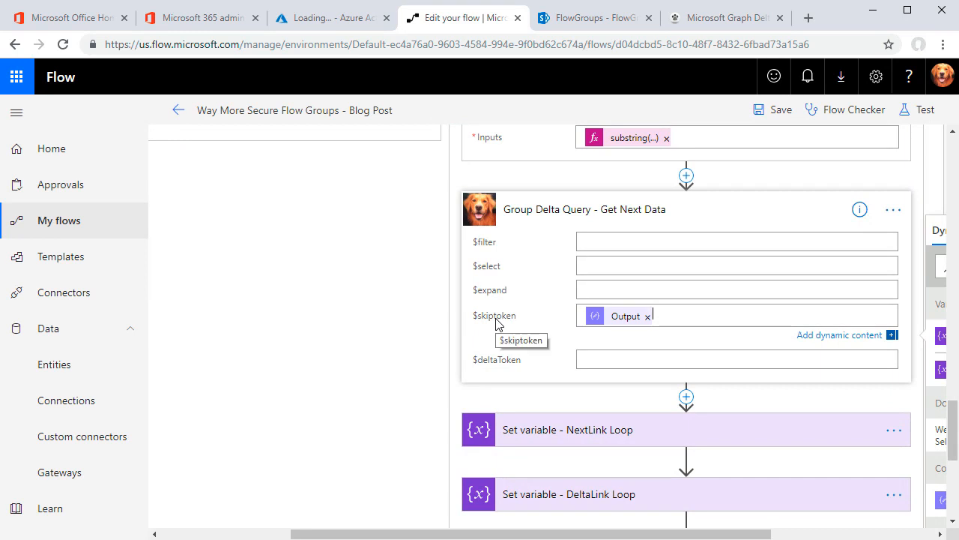
{"action": "left_click", "coordinate": [578, 201]}
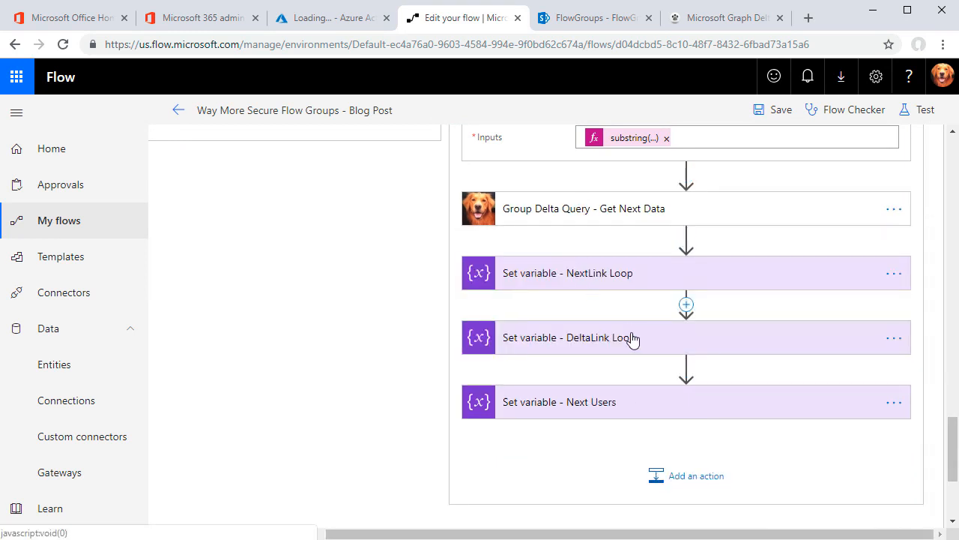
{"action": "scroll", "coordinate": [632, 339], "scroll_direction": "up", "scroll_amount": 3}
{"action": "left_click", "coordinate": [617, 305]}
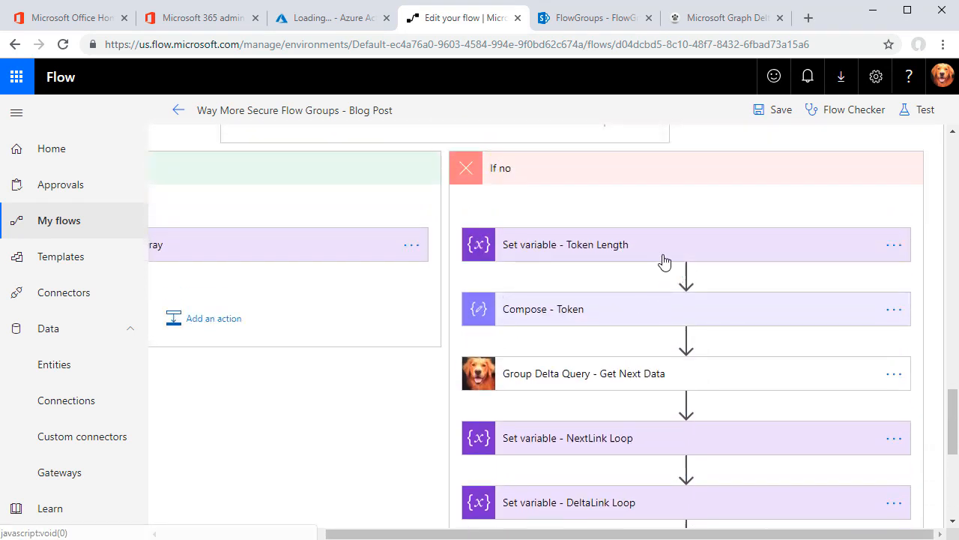
{"action": "scroll", "coordinate": [620, 322], "scroll_direction": "up", "scroll_amount": 10}
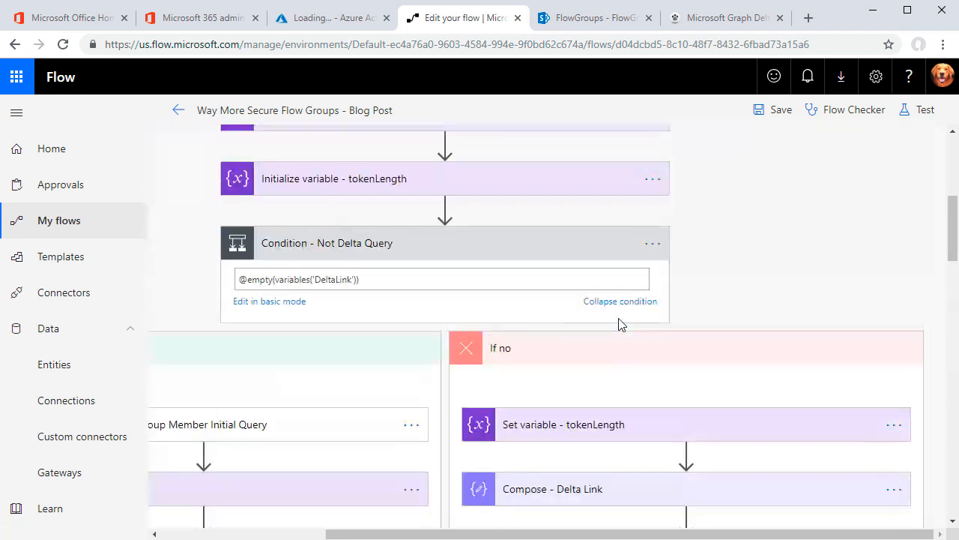
{"action": "scroll", "coordinate": [619, 323], "scroll_direction": "up", "scroll_amount": 5}
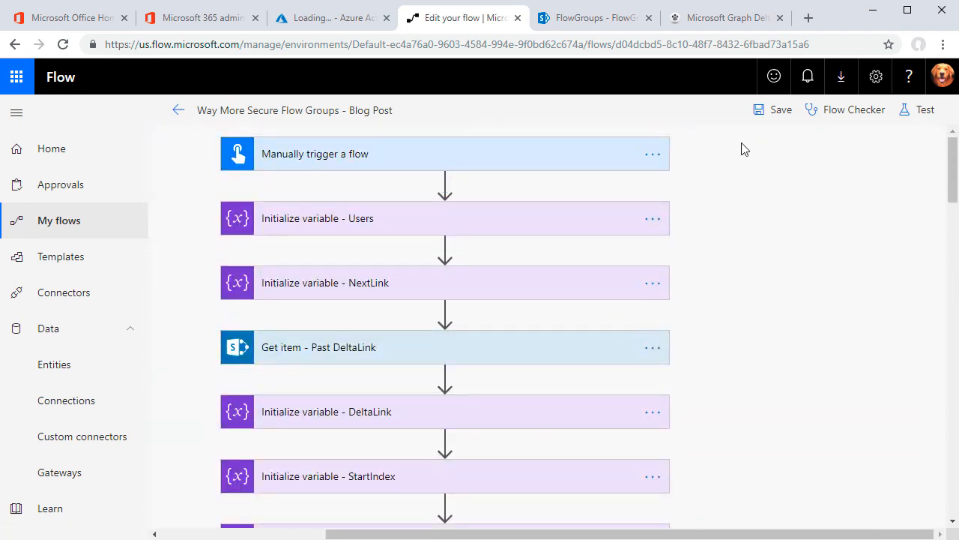
Save the flow, and in the Azure Active Directory admin center search groups for "spa" and view the members of Spanning Protected Users
{"action": "left_click", "coordinate": [761, 120]}
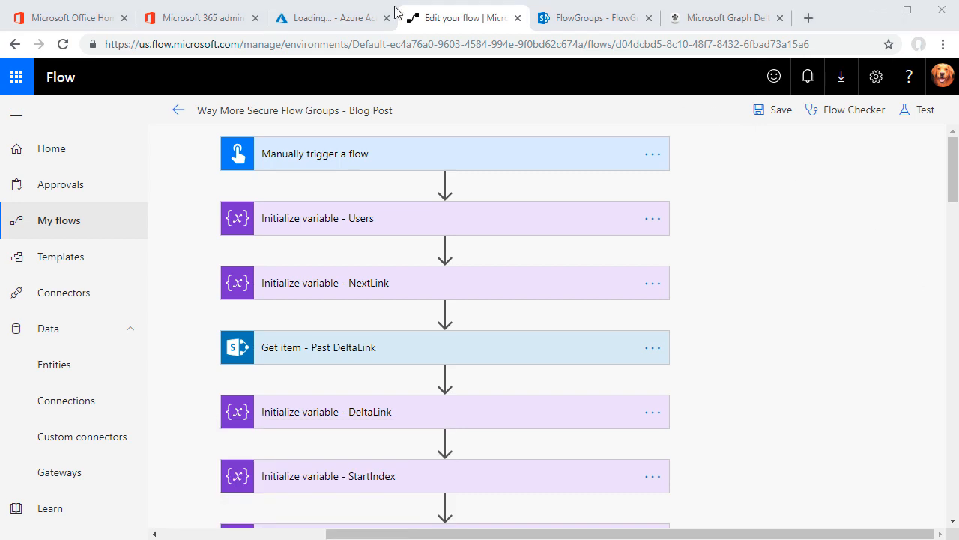
{"action": "left_click", "coordinate": [313, 17]}
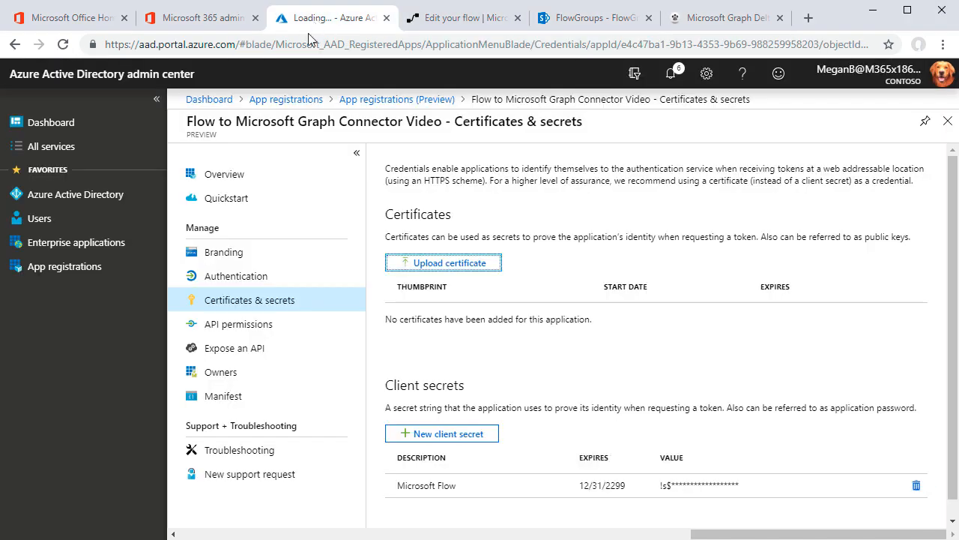
{"action": "left_click", "coordinate": [41, 196]}
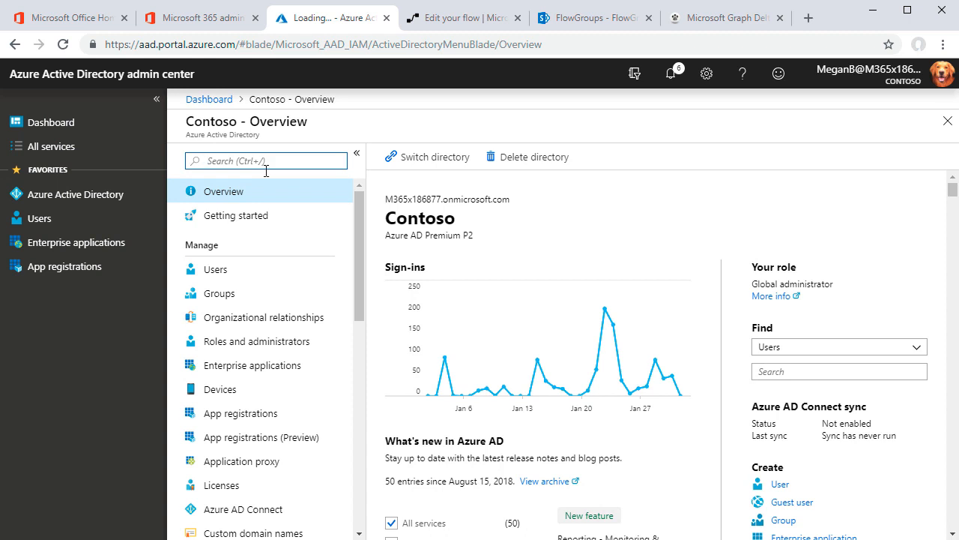
{"action": "left_click", "coordinate": [220, 293]}
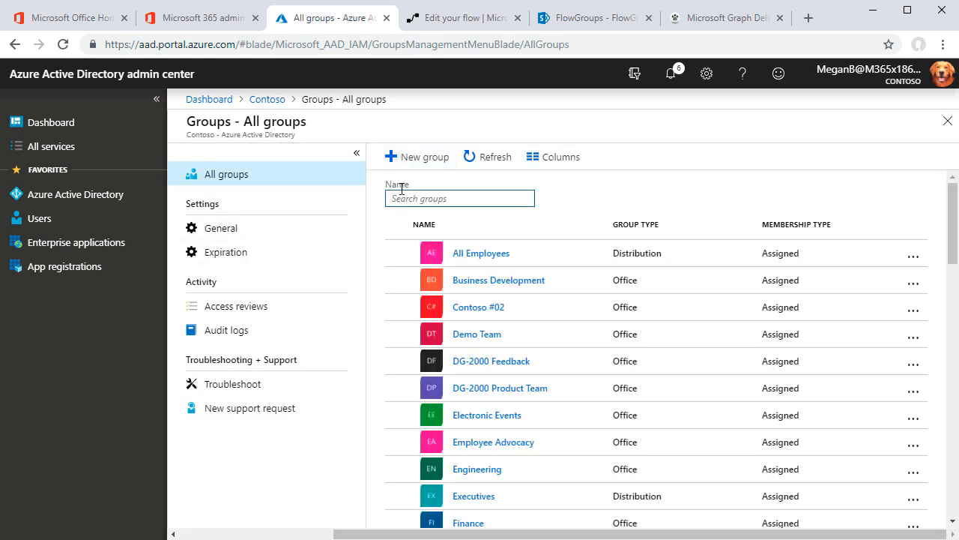
{"action": "type", "text": "spa"}
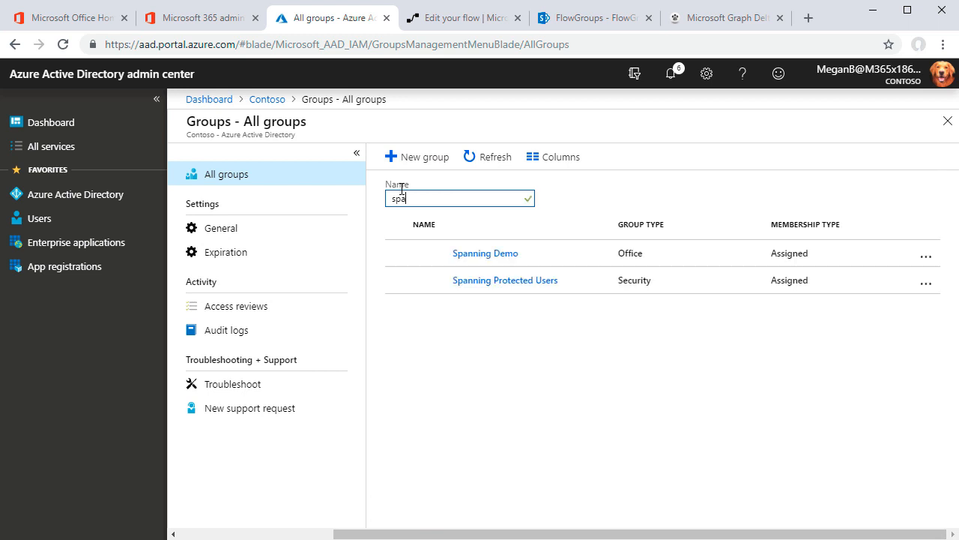
{"action": "left_click", "coordinate": [501, 290]}
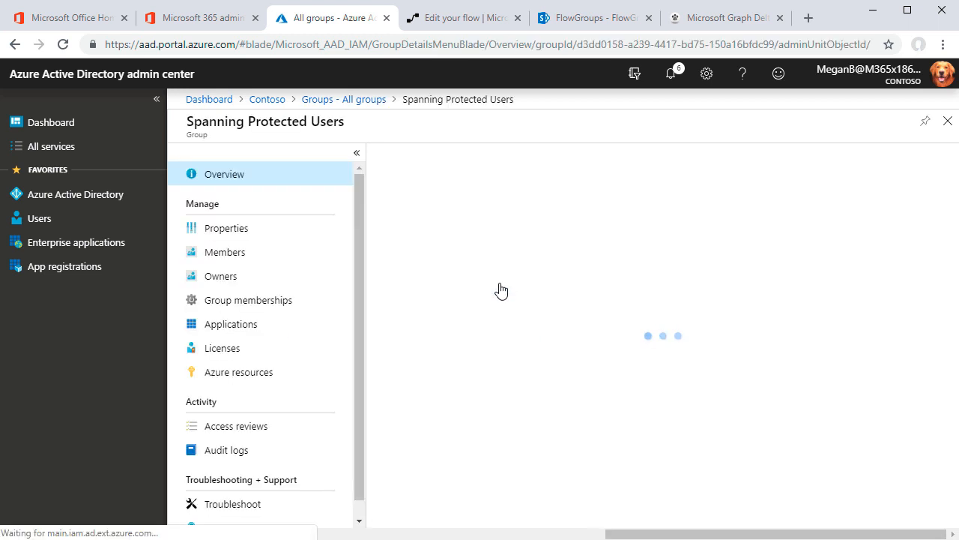
{"action": "left_click", "coordinate": [227, 261]}
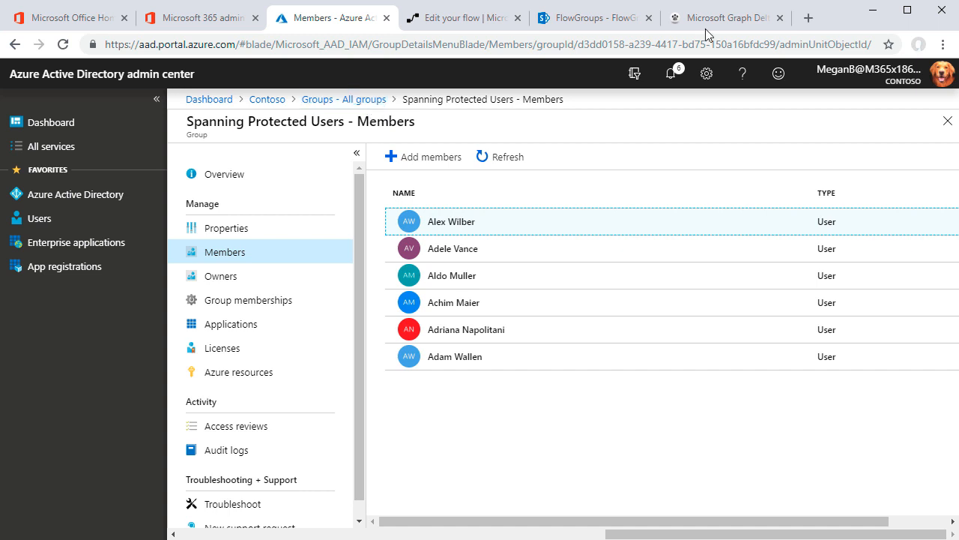
Switch to the SharePoint site and check the contents of the FlowGroupsConfigurationVideo and FlowGroupsVideo lists
{"action": "left_click", "coordinate": [600, 24]}
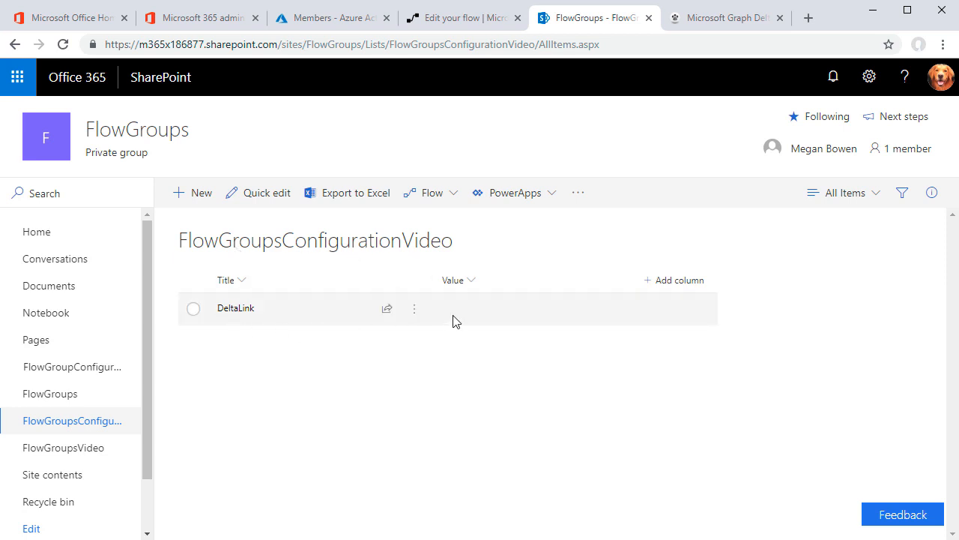
{"action": "left_click", "coordinate": [64, 449]}
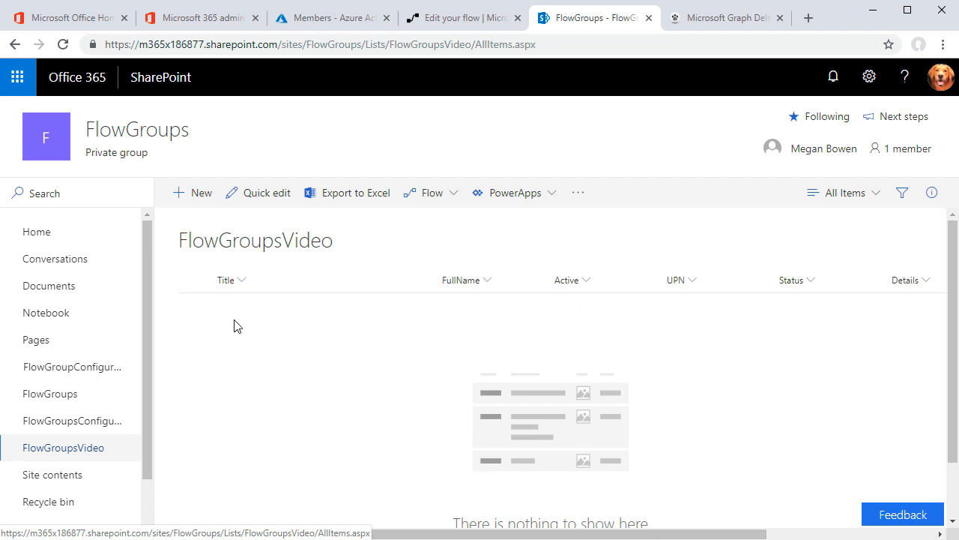
{"action": "left_click", "coordinate": [72, 422]}
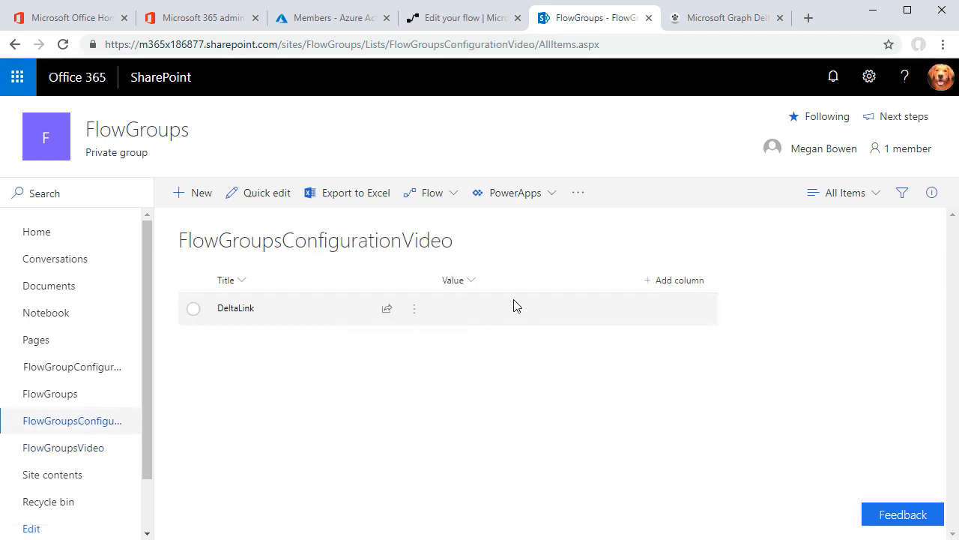
Test the flow in Microsoft Flow by performing the trigger action, dismissing the OData tip permanently, and run it with the existing connections
{"action": "left_click", "coordinate": [465, 21]}
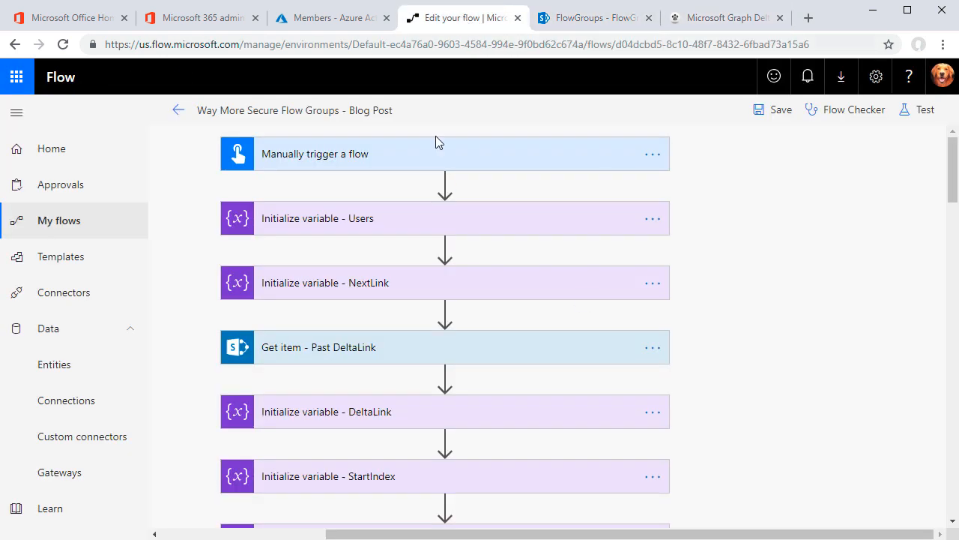
{"action": "left_click", "coordinate": [913, 113]}
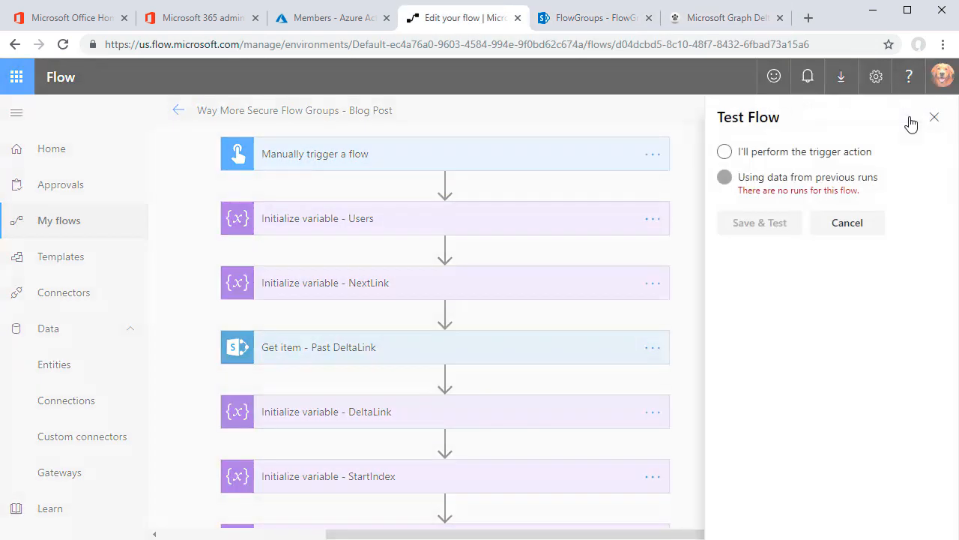
{"action": "left_click", "coordinate": [725, 153]}
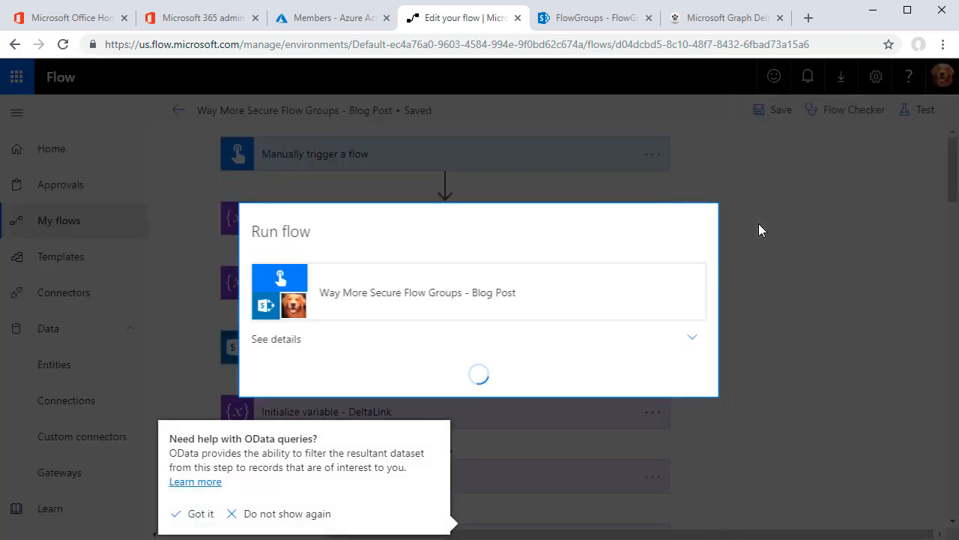
{"action": "left_click", "coordinate": [247, 516]}
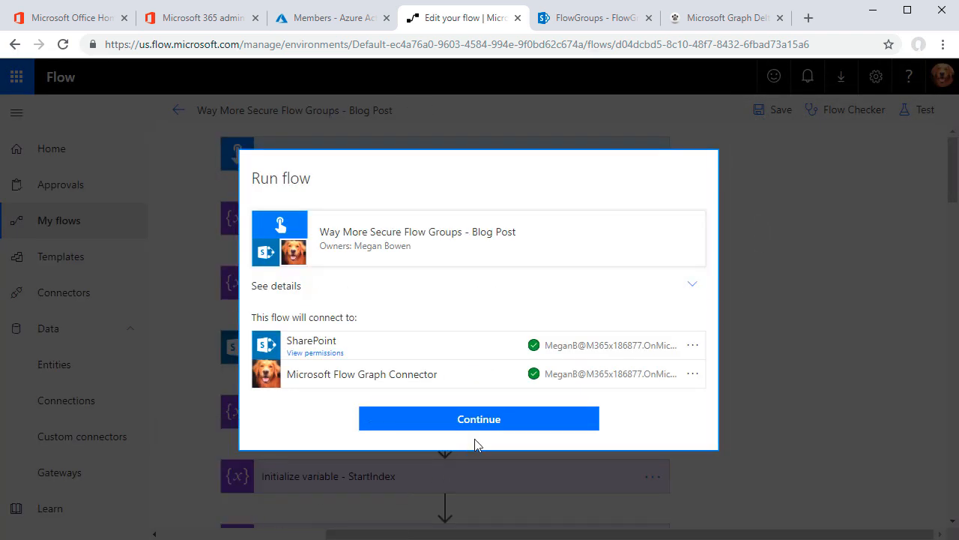
{"action": "left_click", "coordinate": [484, 428]}
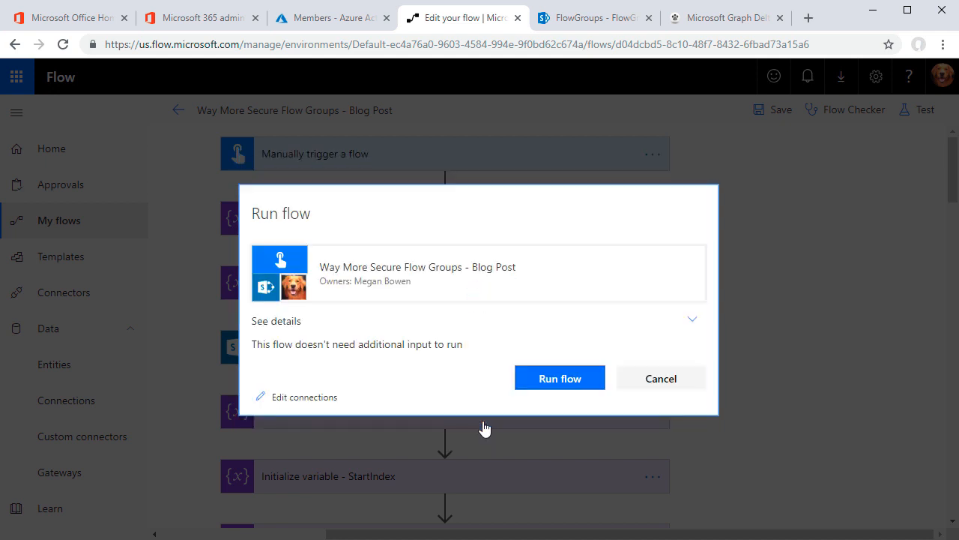
{"action": "left_click", "coordinate": [532, 381]}
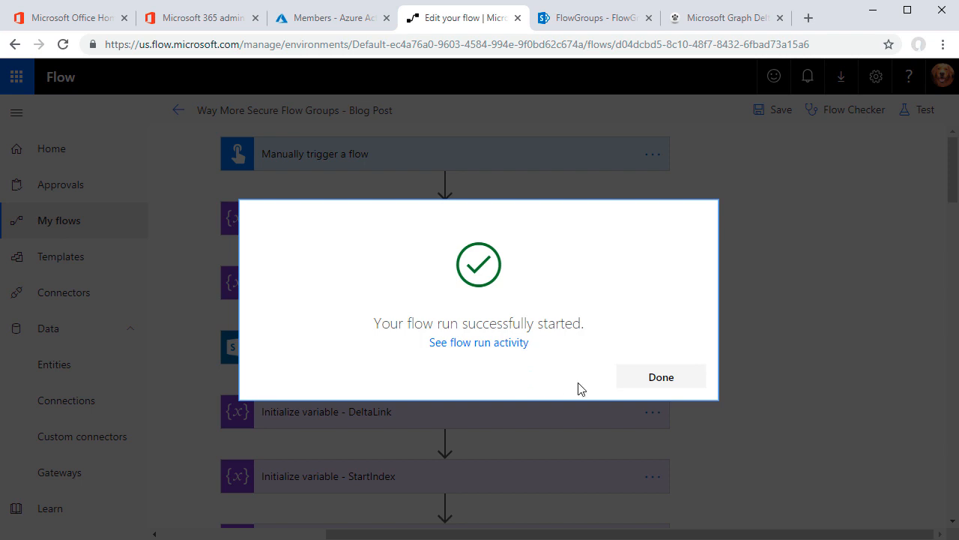
{"action": "left_click", "coordinate": [653, 386]}
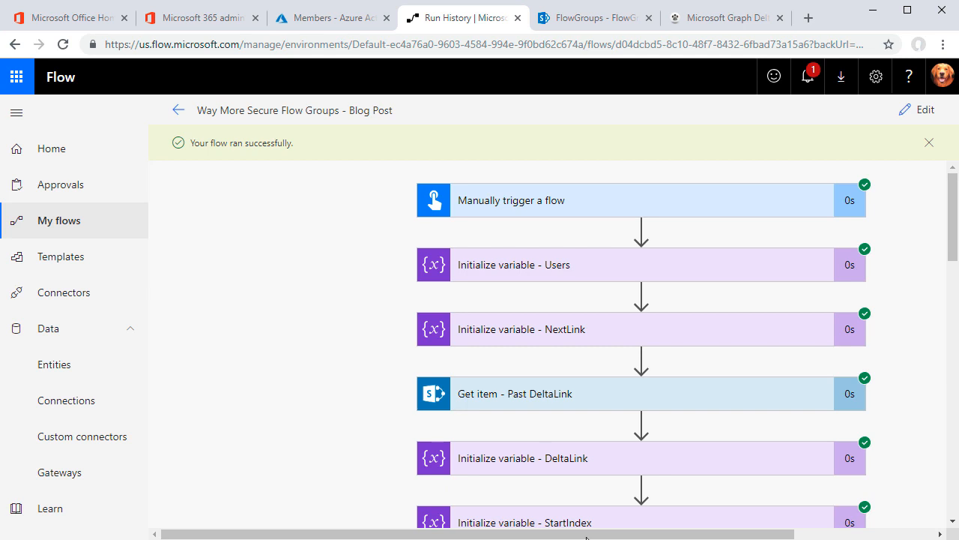
Review the run results from the trigger through "Condition - Not Delta Query", expanding "Group Delta Query - Get Group Member Initial Query" in the If yes branch
{"action": "left_click_drag", "start_coordinate": [587, 537], "coordinate": [654, 537]}
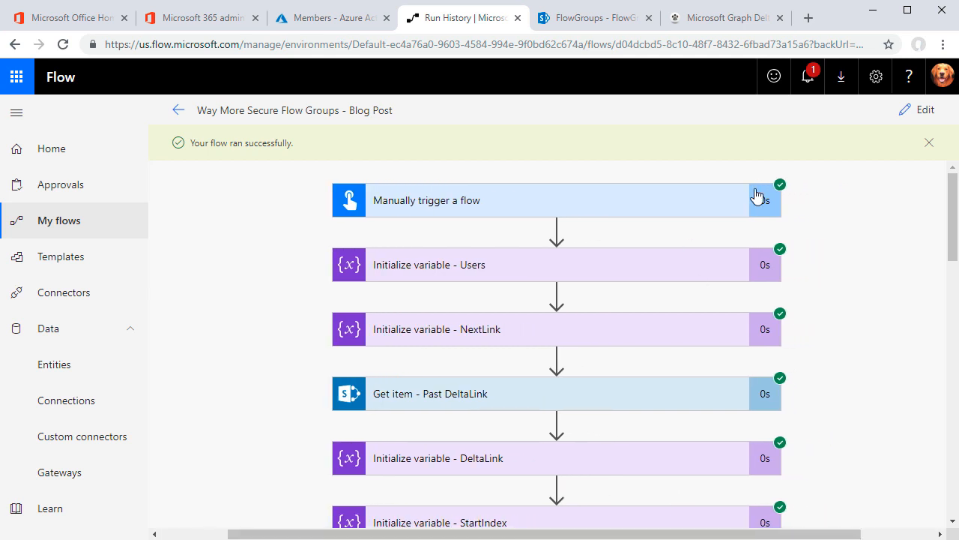
{"action": "scroll", "coordinate": [728, 225], "scroll_direction": "down", "scroll_amount": 3}
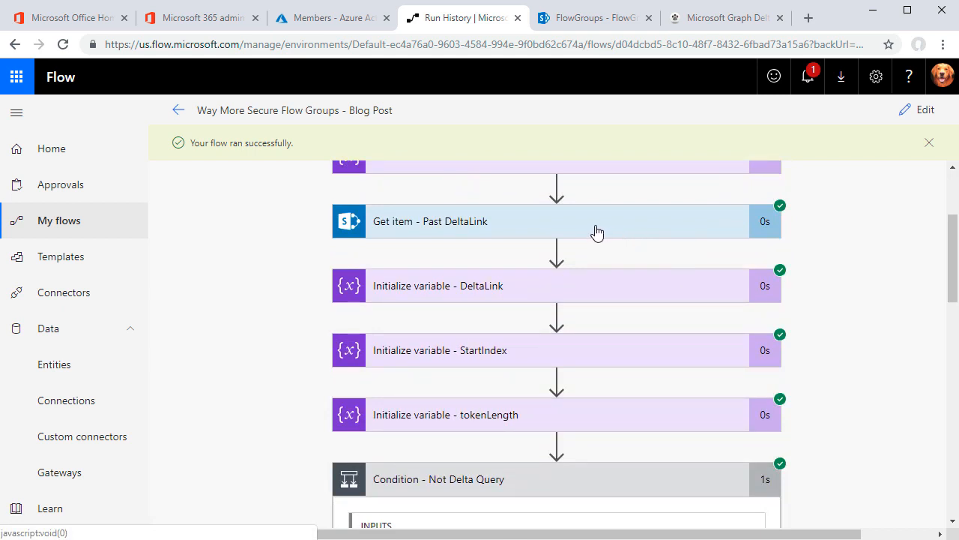
{"action": "scroll", "coordinate": [596, 233], "scroll_direction": "down", "scroll_amount": 5}
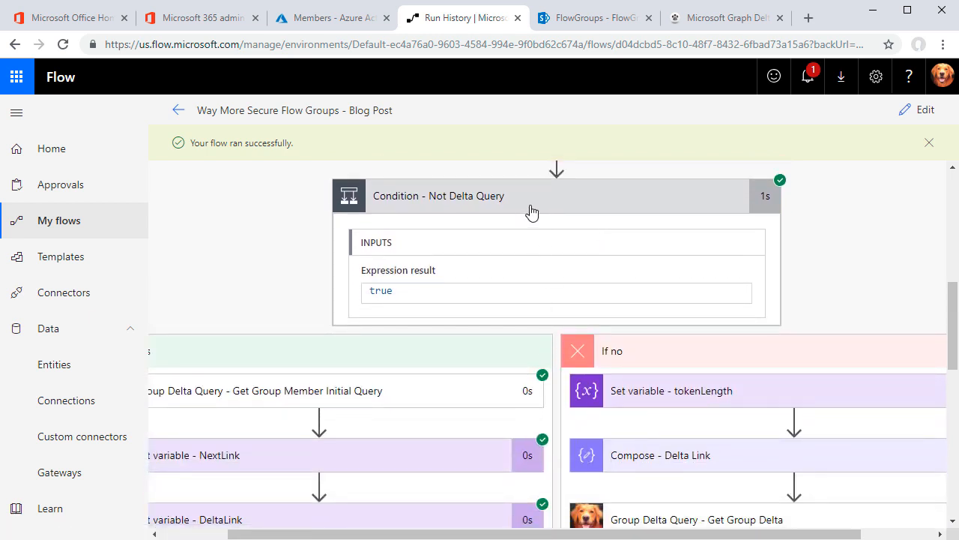
{"action": "left_click_drag", "start_coordinate": [503, 534], "coordinate": [394, 525]}
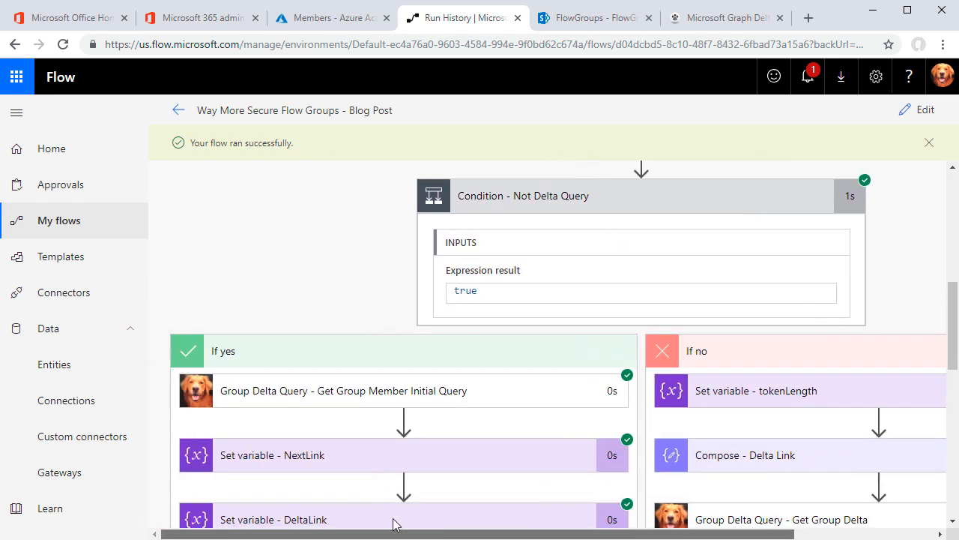
{"action": "scroll", "coordinate": [435, 377], "scroll_direction": "down", "scroll_amount": 2}
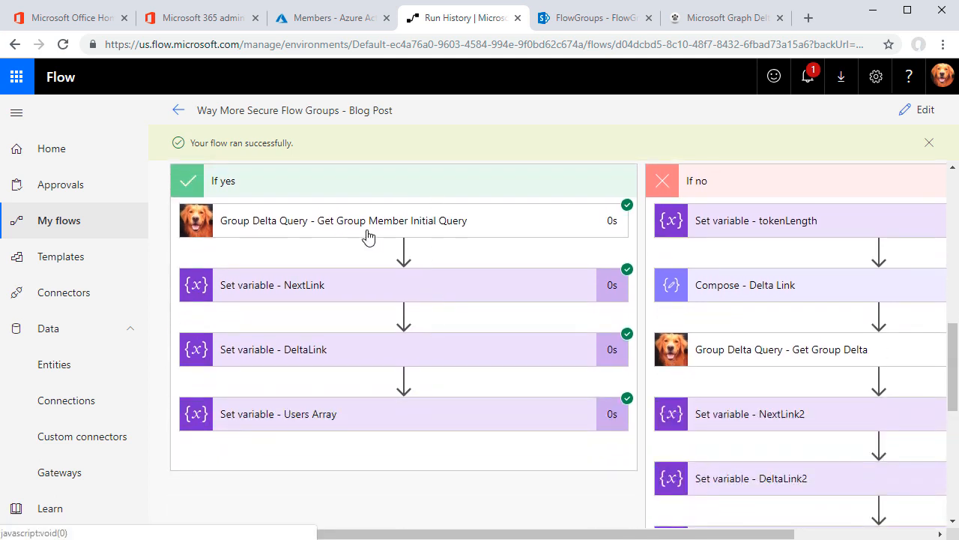
{"action": "left_click", "coordinate": [369, 236]}
{"action": "scroll", "coordinate": [396, 338], "scroll_direction": "down", "scroll_amount": 5}
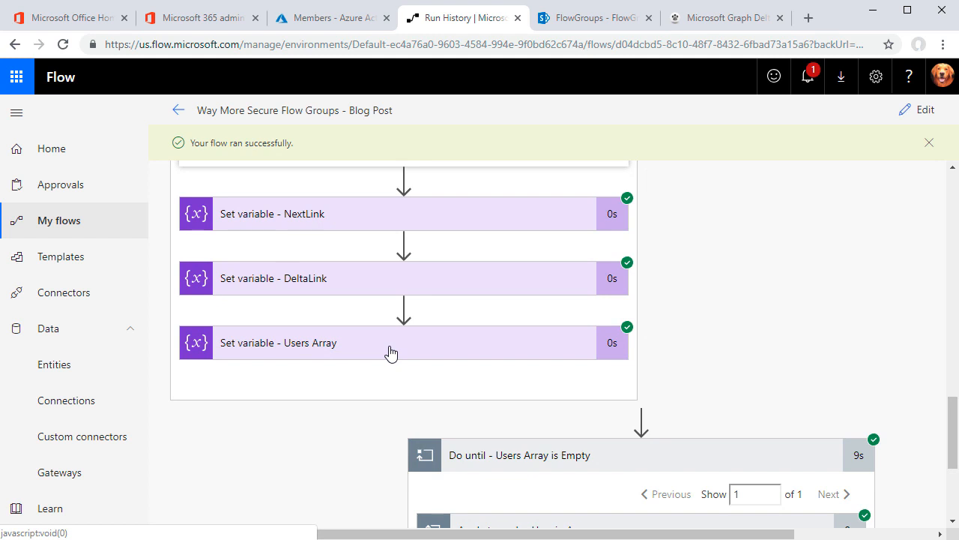
{"action": "scroll", "coordinate": [495, 404], "scroll_direction": "down", "scroll_amount": 3}
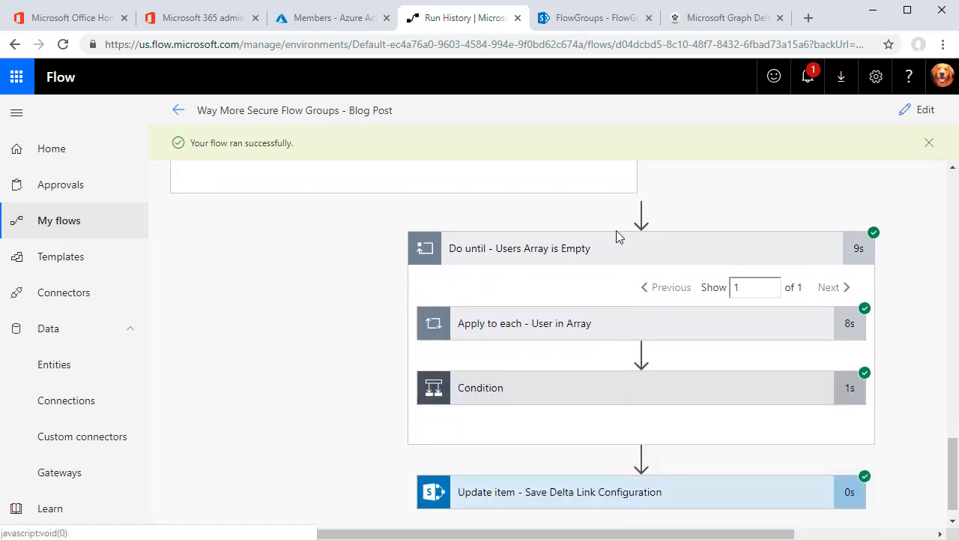
Expand "Apply to each - User in Array", compare the "Condition - User Not Removed" result across iterations 1 to 3, and collapse the condition
{"action": "left_click", "coordinate": [634, 335]}
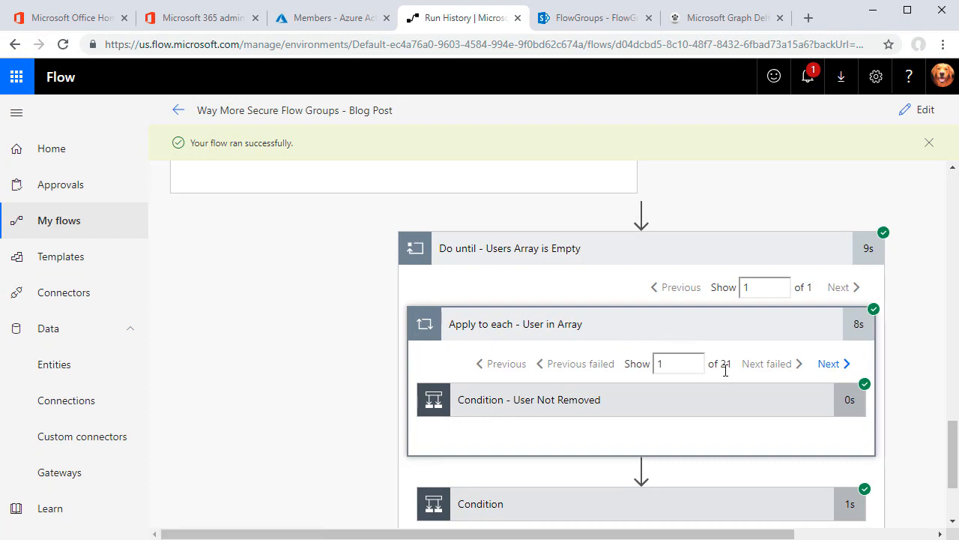
{"action": "left_click", "coordinate": [721, 416]}
{"action": "scroll", "coordinate": [724, 411], "scroll_direction": "down", "scroll_amount": 3}
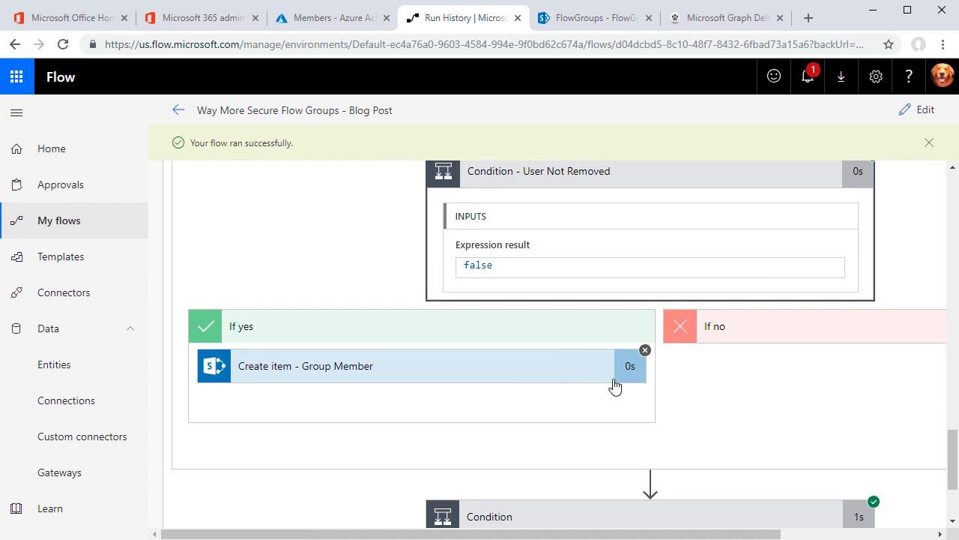
{"action": "scroll", "coordinate": [827, 307], "scroll_direction": "up", "scroll_amount": 2}
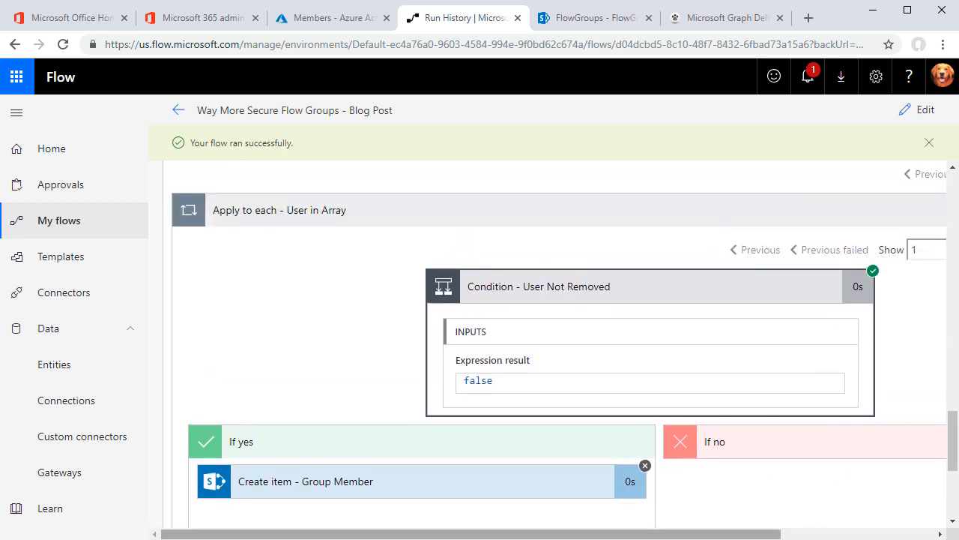
{"action": "scroll", "coordinate": [853, 512], "scroll_direction": "right", "scroll_amount": 3}
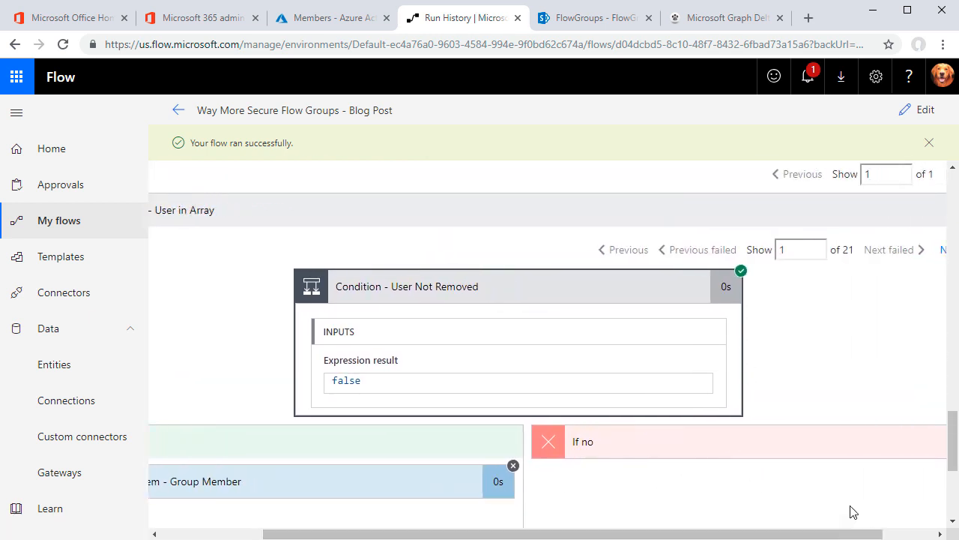
{"action": "left_click", "coordinate": [943, 255]}
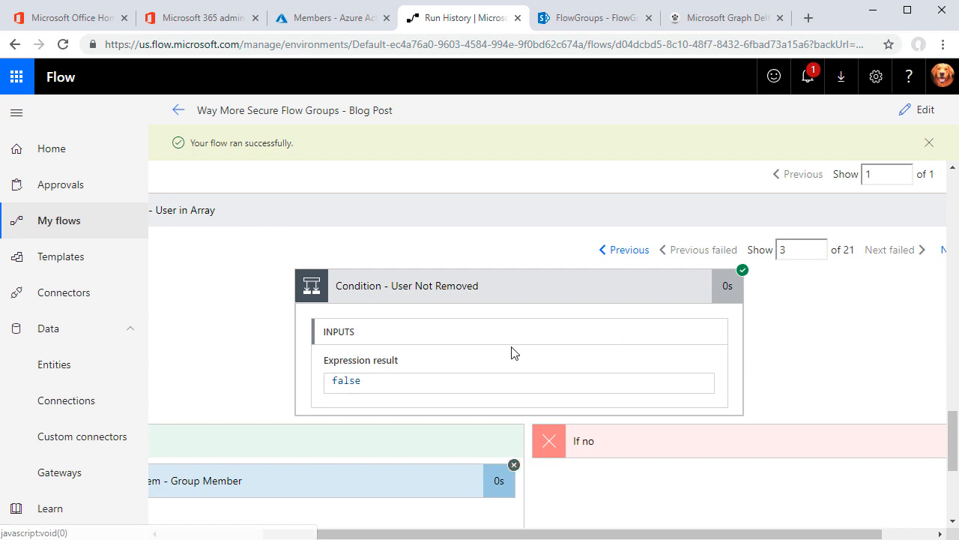
{"action": "left_click", "coordinate": [635, 253]}
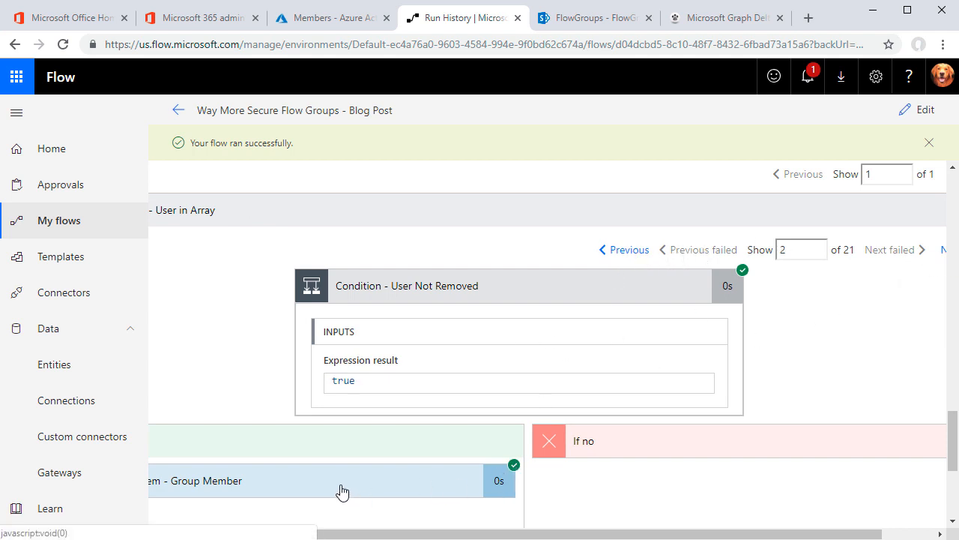
{"action": "left_click", "coordinate": [533, 293]}
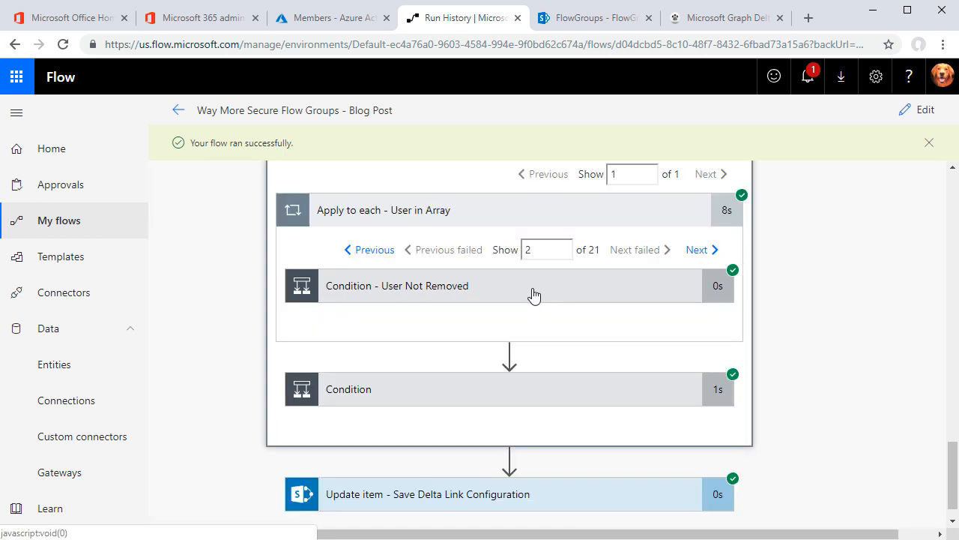
Expand the Condition in the Do until loop and inspect the $skiptoken input of "Group Delta Query - Get Next Data" in the If no branch
{"action": "left_click", "coordinate": [524, 403]}
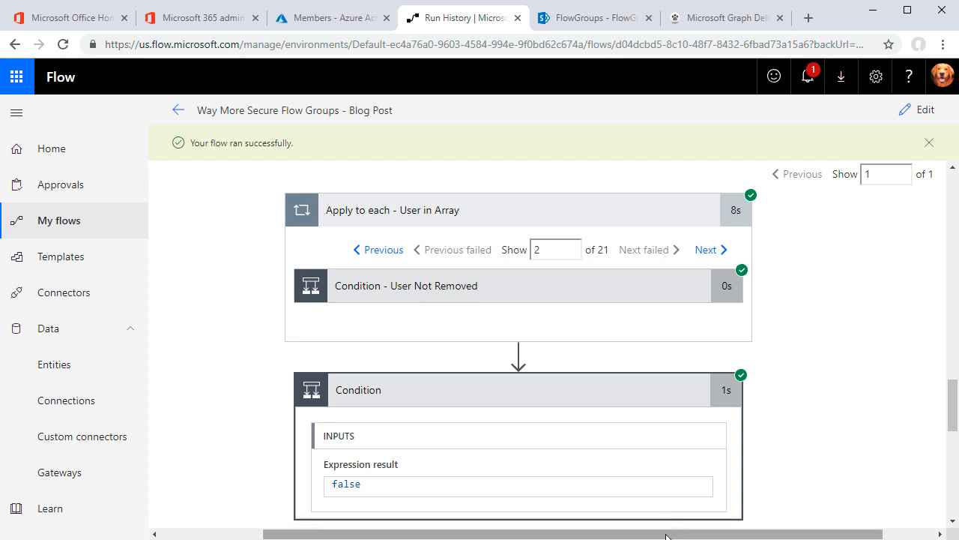
{"action": "scroll", "coordinate": [628, 418], "scroll_direction": "down", "scroll_amount": 3}
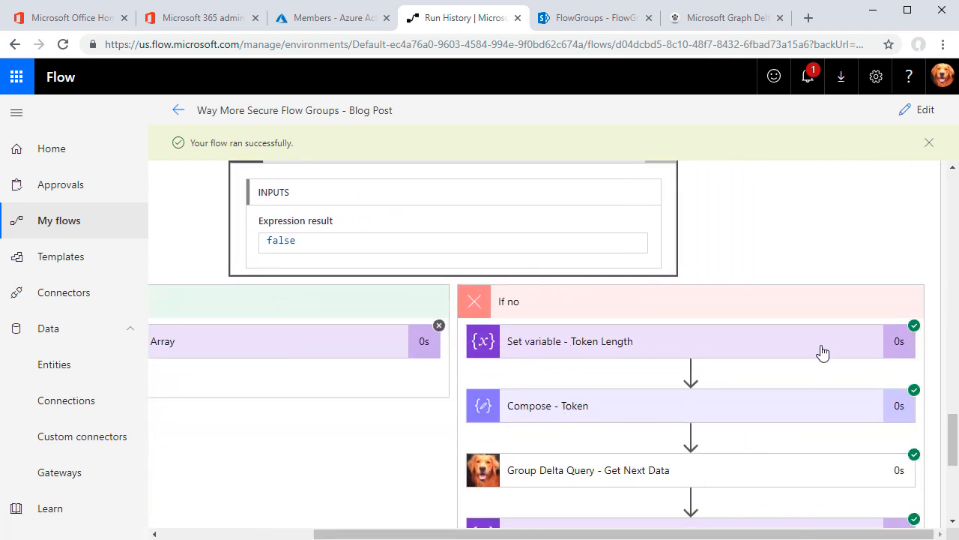
{"action": "left_click", "coordinate": [709, 474]}
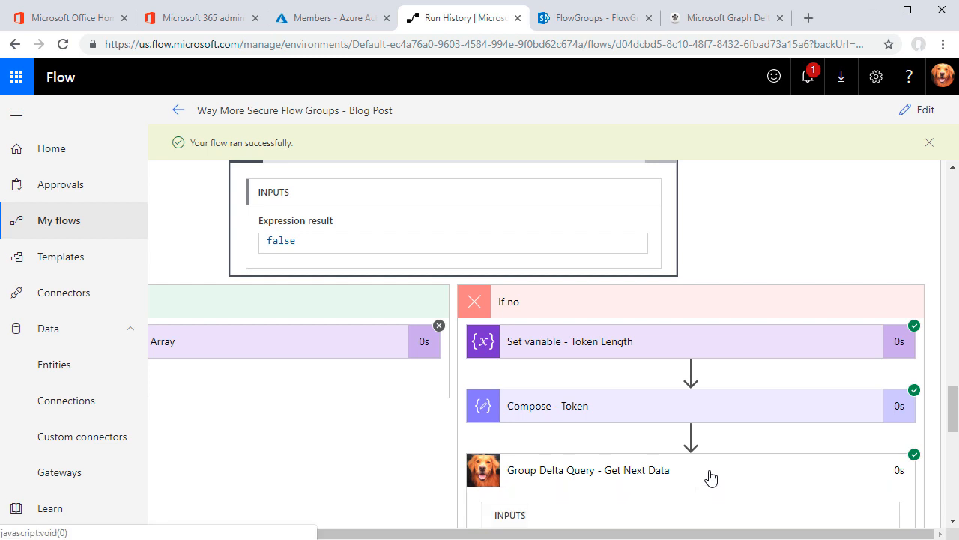
{"action": "scroll", "coordinate": [741, 431], "scroll_direction": "down", "scroll_amount": 4}
{"action": "scroll", "coordinate": [745, 417], "scroll_direction": "up", "scroll_amount": 1}
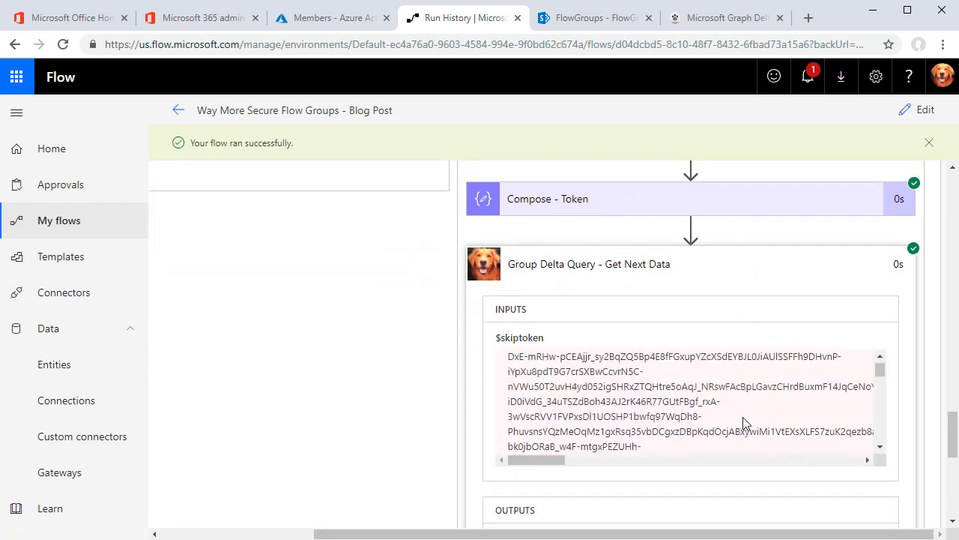
Inspect the output of "Group Delta Query - Get Next Data" and the expanded inputs and outputs of "Set variable - DeltaLink Loop"
{"action": "scroll", "coordinate": [543, 370], "scroll_direction": "down", "scroll_amount": 6}
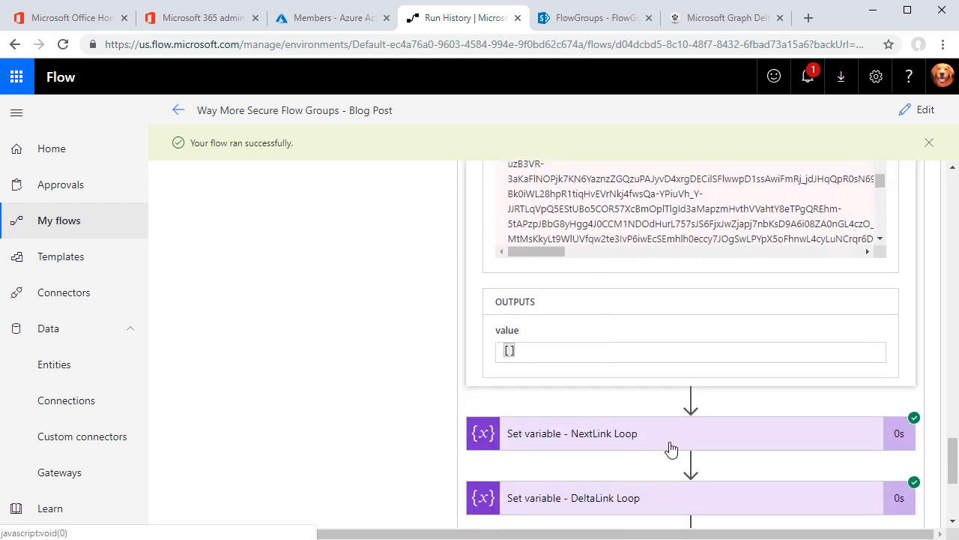
{"action": "scroll", "coordinate": [670, 448], "scroll_direction": "down", "scroll_amount": 3}
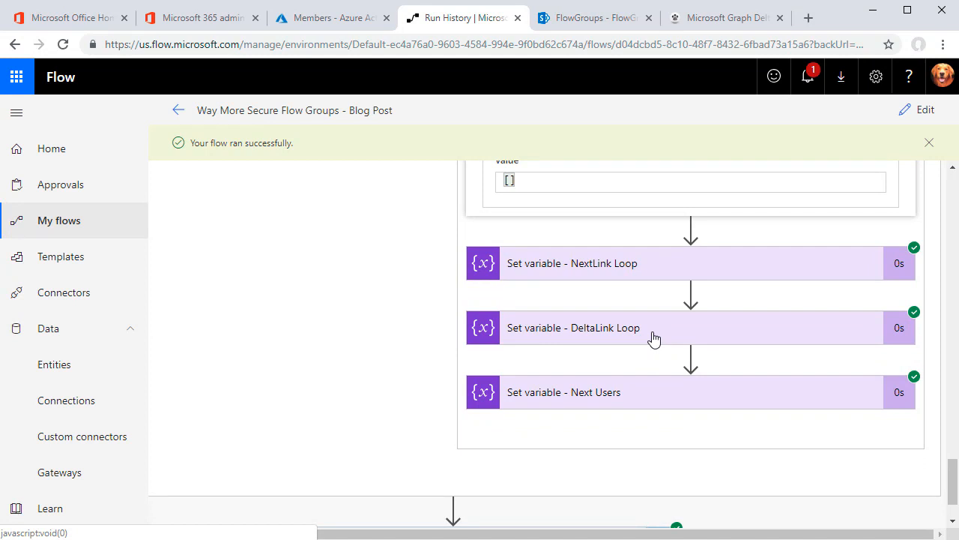
{"action": "left_click", "coordinate": [653, 338]}
{"action": "scroll", "coordinate": [435, 425], "scroll_direction": "down", "scroll_amount": 2}
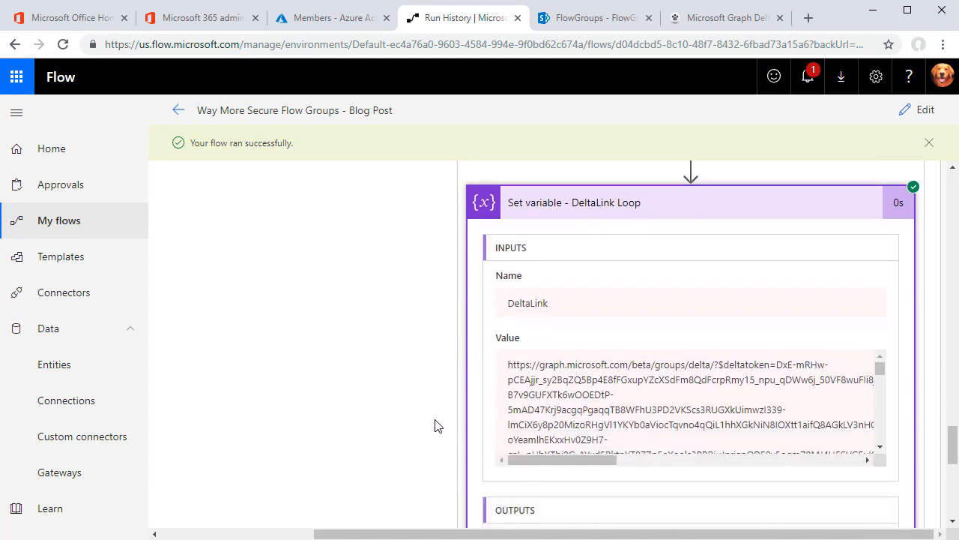
{"action": "scroll", "coordinate": [439, 426], "scroll_direction": "down", "scroll_amount": 1}
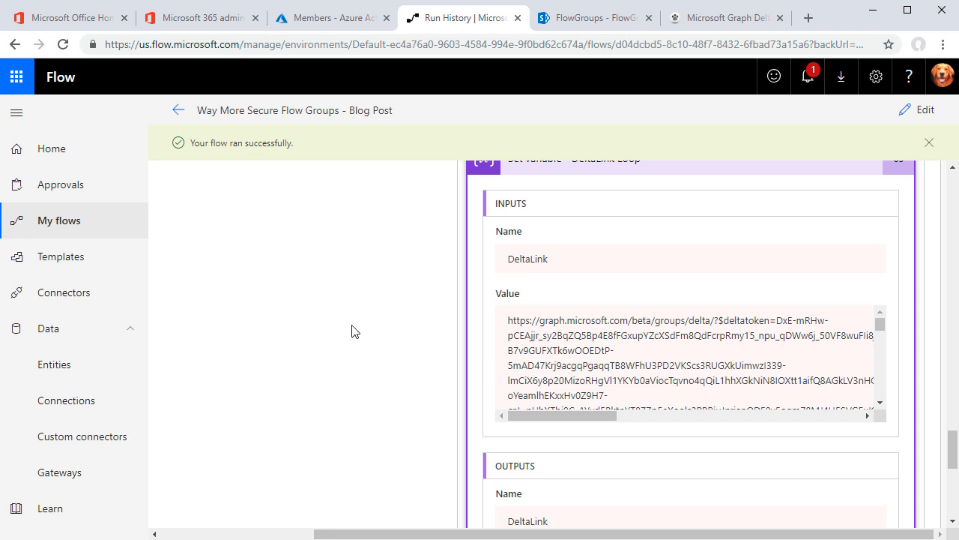
{"action": "scroll", "coordinate": [353, 338], "scroll_direction": "down", "scroll_amount": 5}
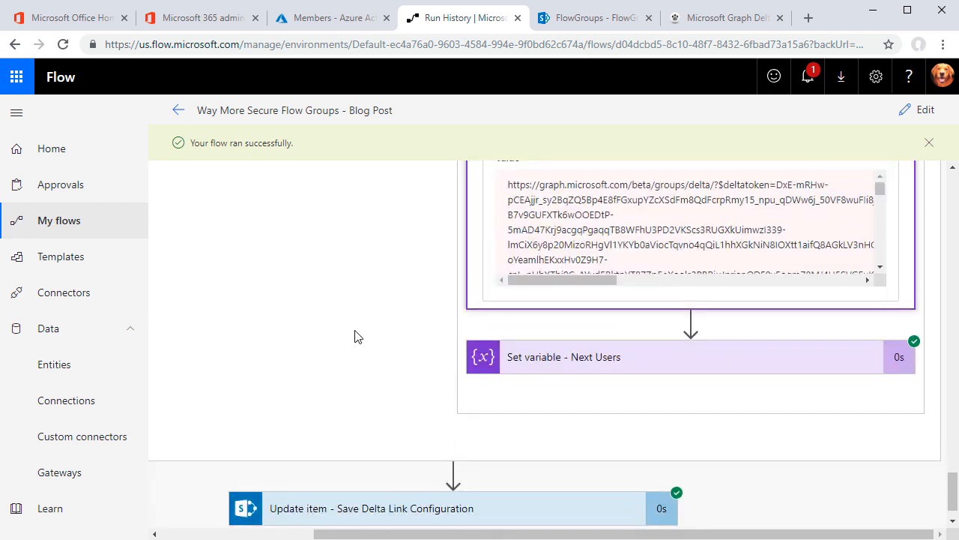
{"action": "scroll", "coordinate": [355, 336], "scroll_direction": "down", "scroll_amount": 1}
Expand "Set variable - Next Users" and check the Users output value, continuing to "Update item - Save Delta Link Configuration"
{"action": "left_click", "coordinate": [595, 328]}
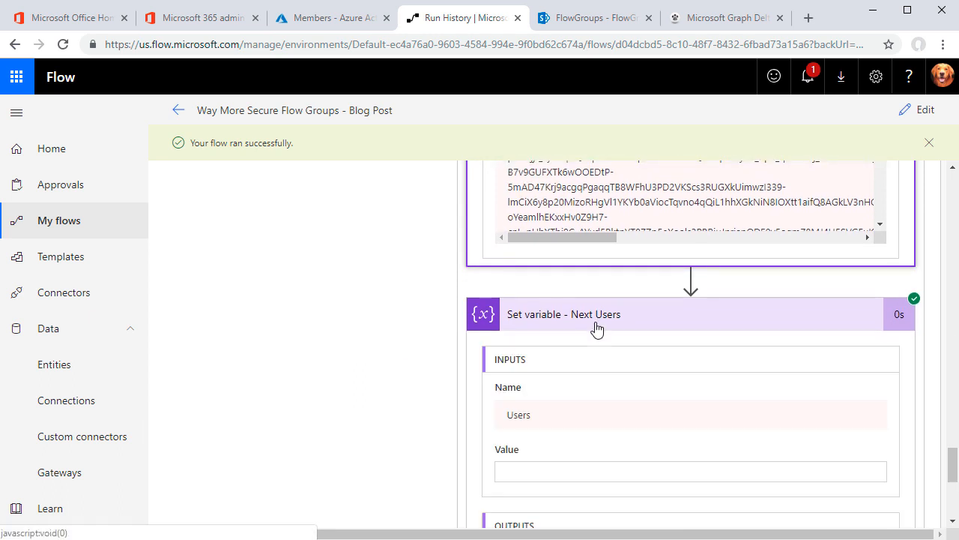
{"action": "scroll", "coordinate": [303, 408], "scroll_direction": "down", "scroll_amount": 3}
{"action": "scroll", "coordinate": [398, 407], "scroll_direction": "down", "scroll_amount": 1}
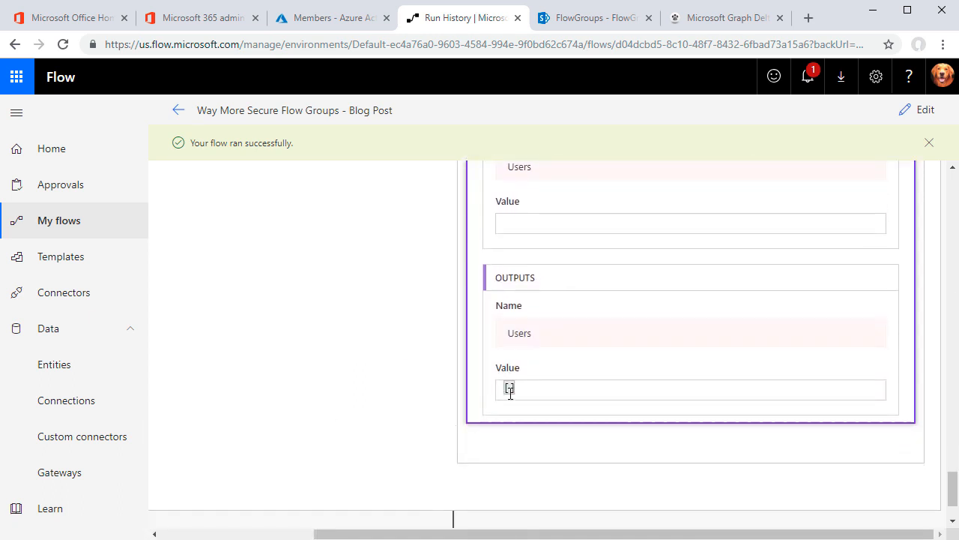
{"action": "scroll", "coordinate": [356, 375], "scroll_direction": "down", "scroll_amount": 2}
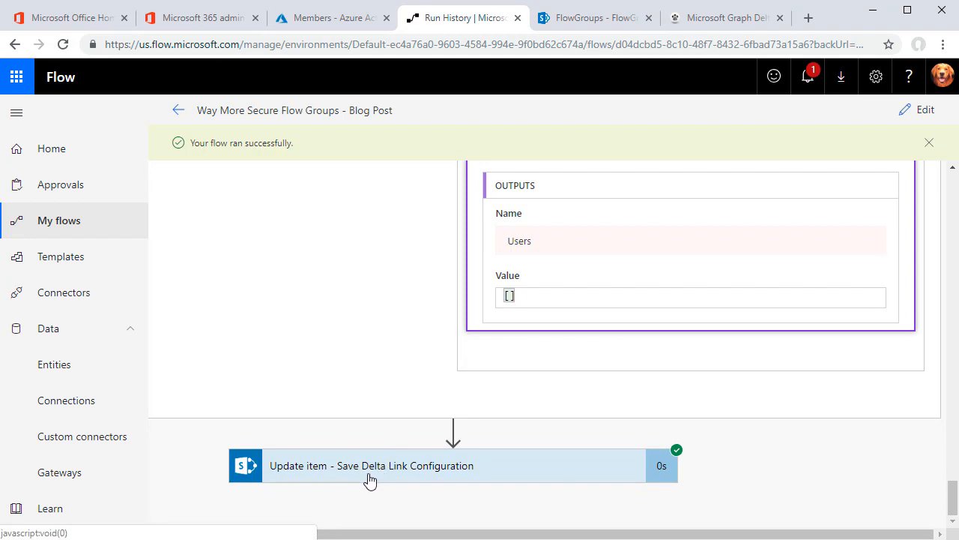
Switch to the SharePoint site, check the DeltaLink value in the FlowGroupConfiguration list, and return to the flow run
{"action": "left_click", "coordinate": [583, 23]}
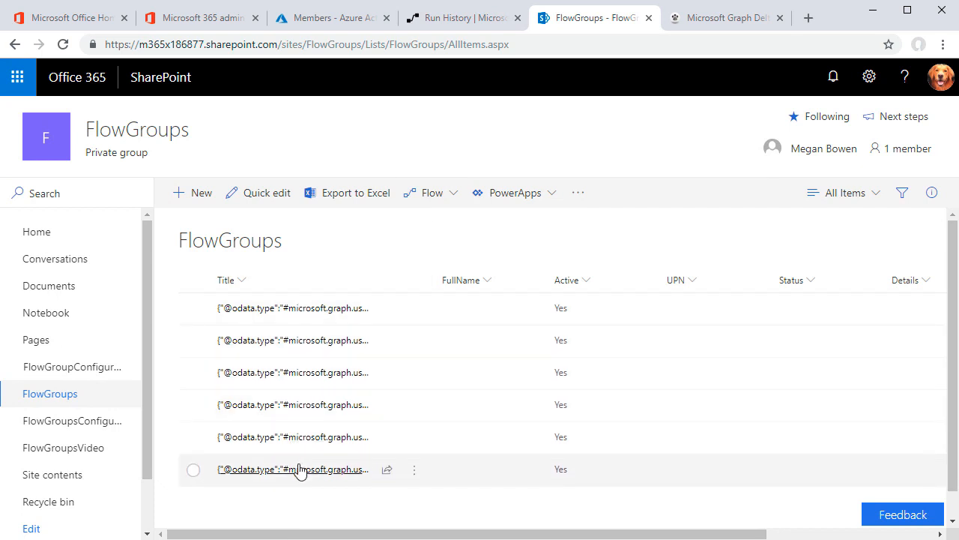
{"action": "left_click", "coordinate": [100, 371]}
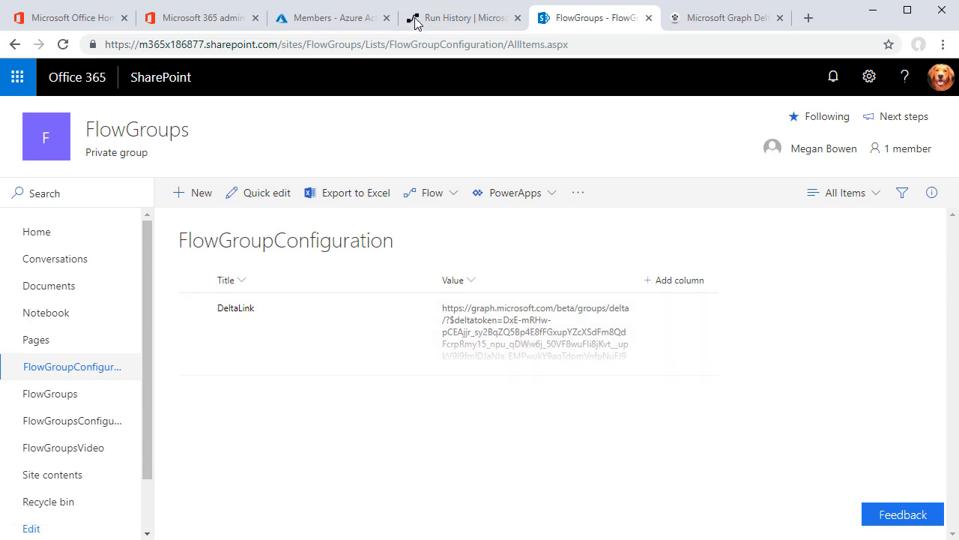
{"action": "left_click", "coordinate": [441, 19]}
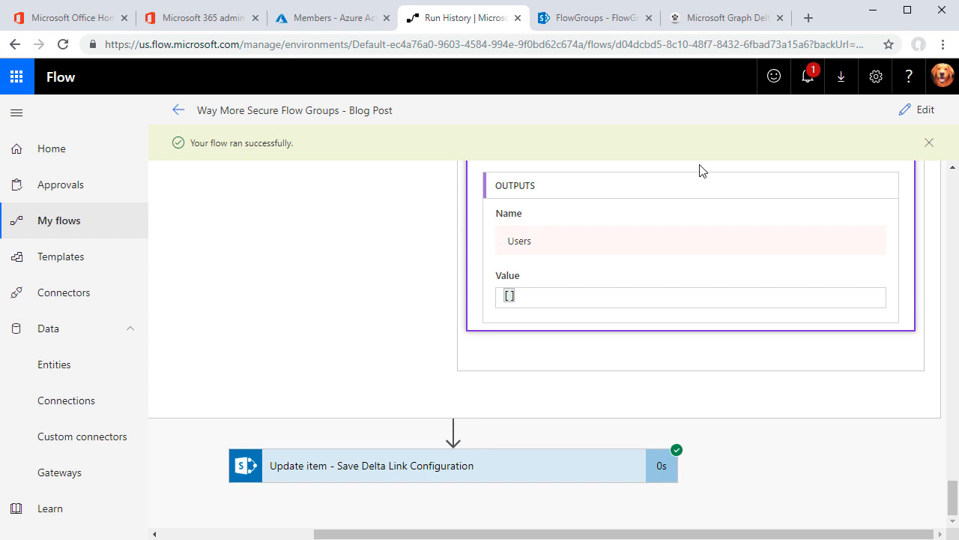
Reopen the flow for editing and test it by performing the trigger action, running it through to its run history
{"action": "left_click", "coordinate": [927, 143]}
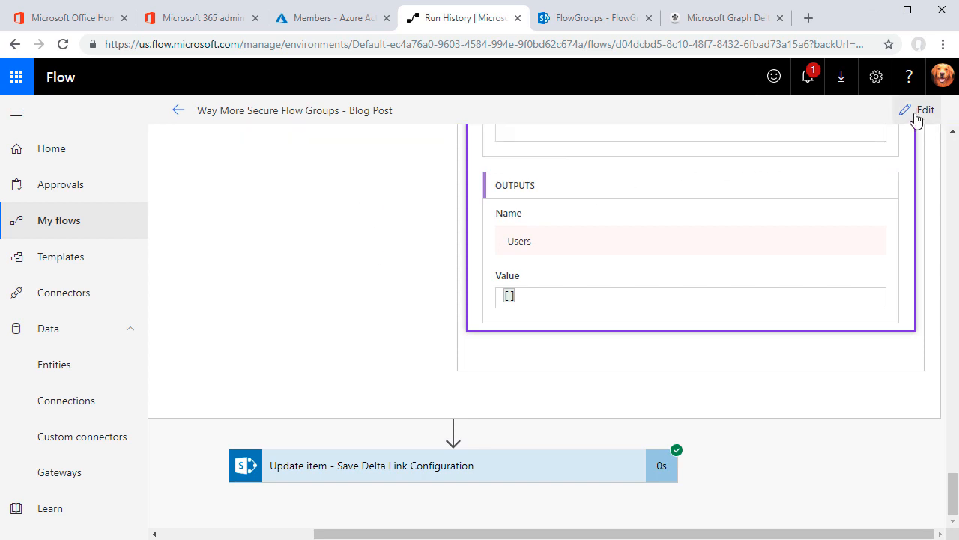
{"action": "left_click", "coordinate": [918, 111]}
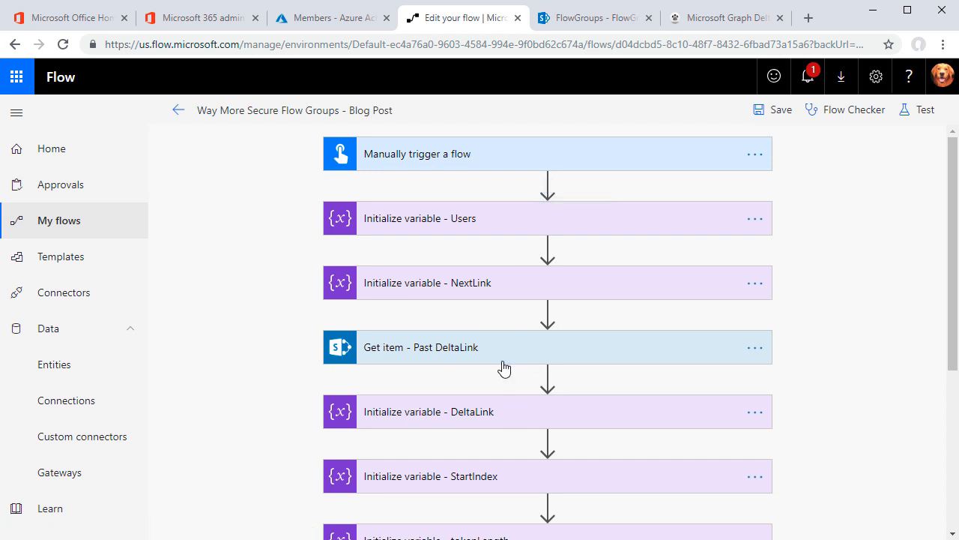
{"action": "left_click", "coordinate": [913, 114]}
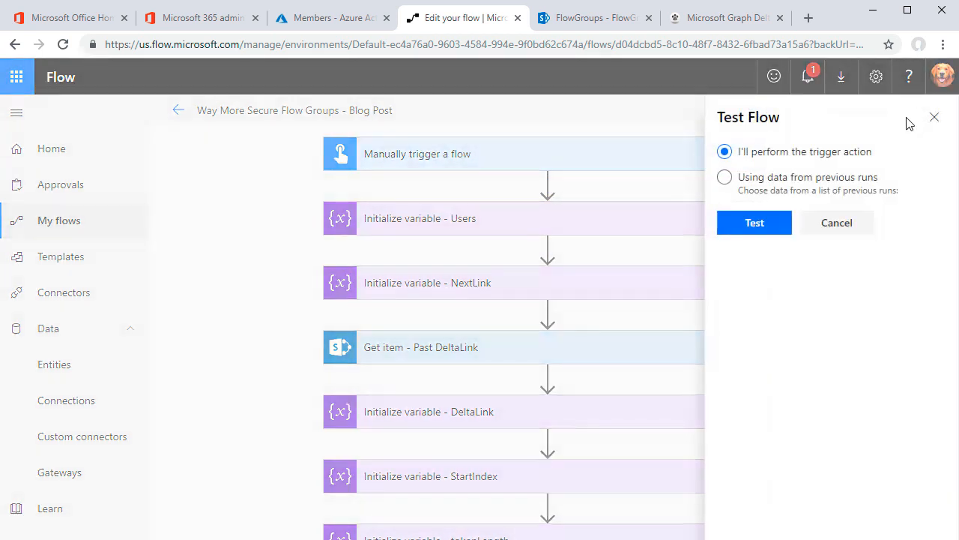
{"action": "left_click", "coordinate": [763, 224]}
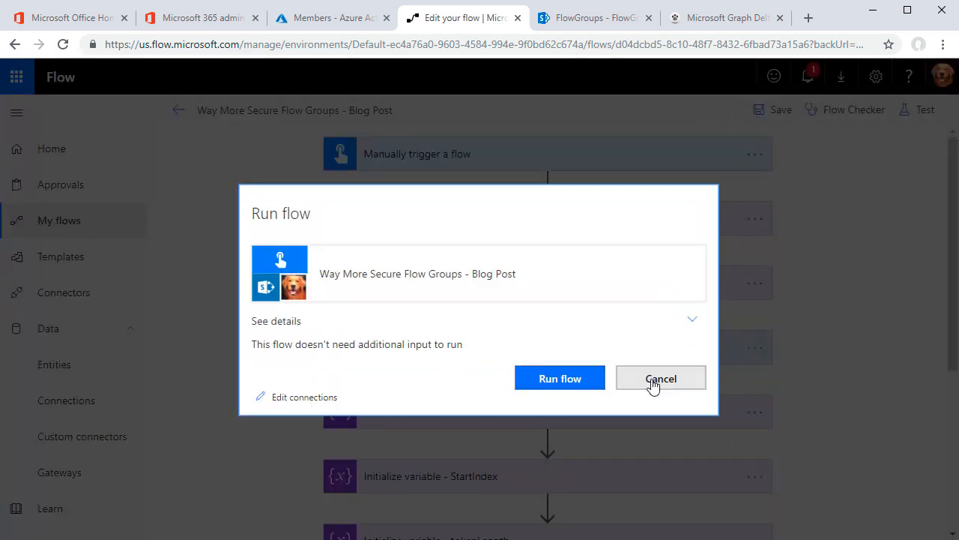
{"action": "left_click", "coordinate": [575, 385]}
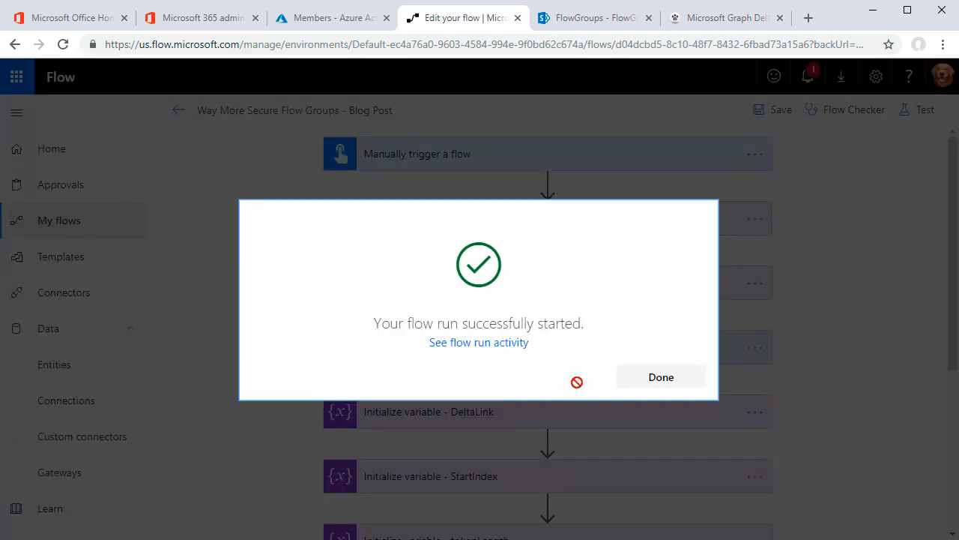
{"action": "left_click", "coordinate": [671, 378]}
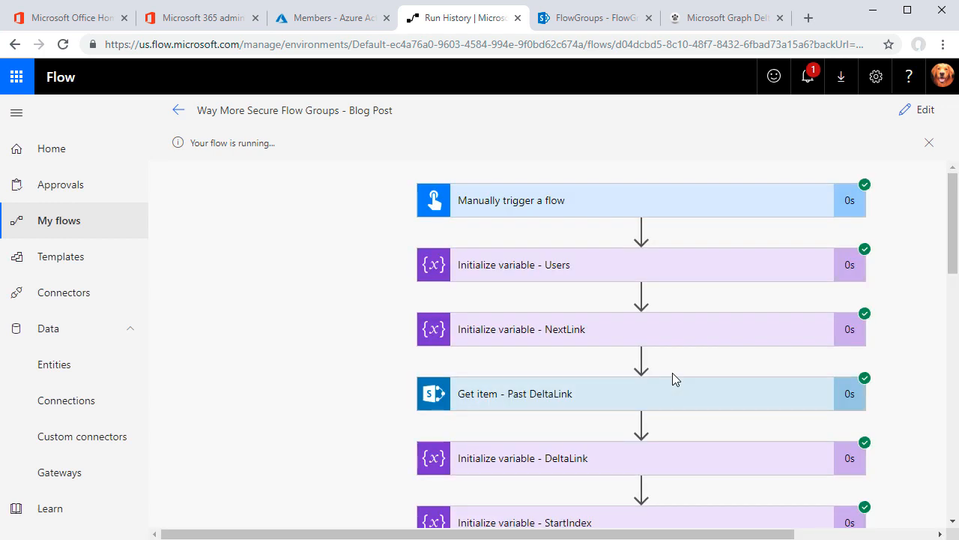
Review the If no branch of "Condition - Not Delta Query" and expand "Set variable - Users Array2" to check the Users output
{"action": "scroll", "coordinate": [753, 454], "scroll_direction": "down", "scroll_amount": 5}
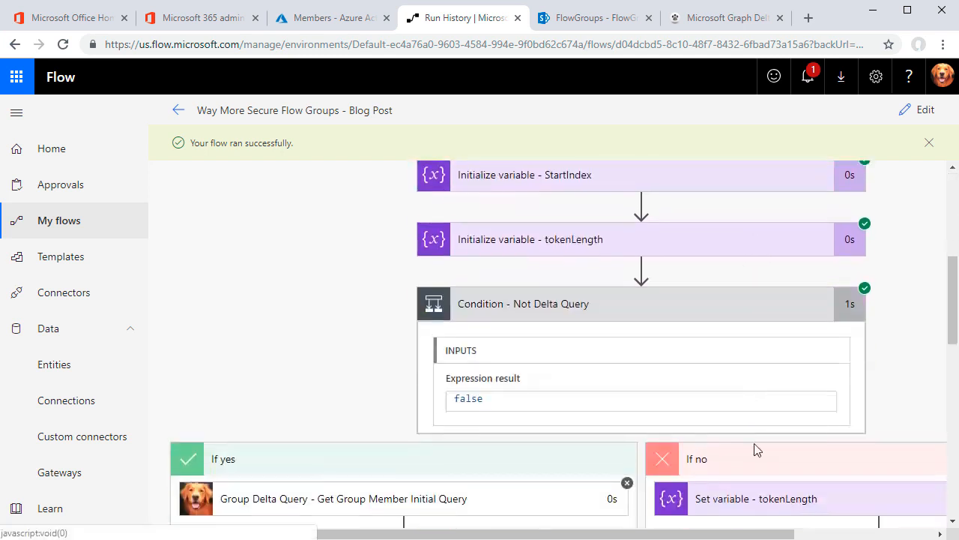
{"action": "left_click_drag", "start_coordinate": [741, 534], "coordinate": [852, 525]}
{"action": "scroll", "coordinate": [629, 326], "scroll_direction": "down", "scroll_amount": 3}
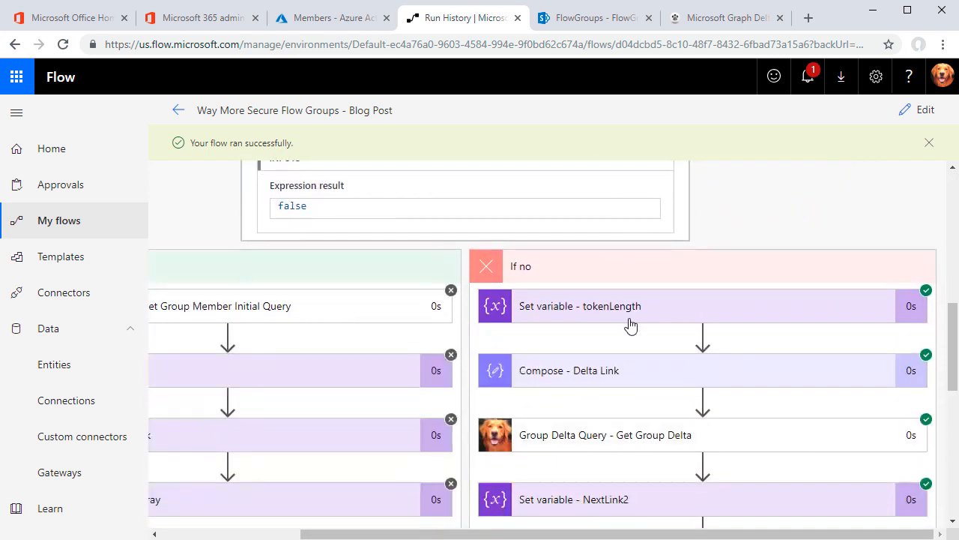
{"action": "scroll", "coordinate": [650, 312], "scroll_direction": "down", "scroll_amount": 2}
{"action": "scroll", "coordinate": [651, 315], "scroll_direction": "down", "scroll_amount": 1}
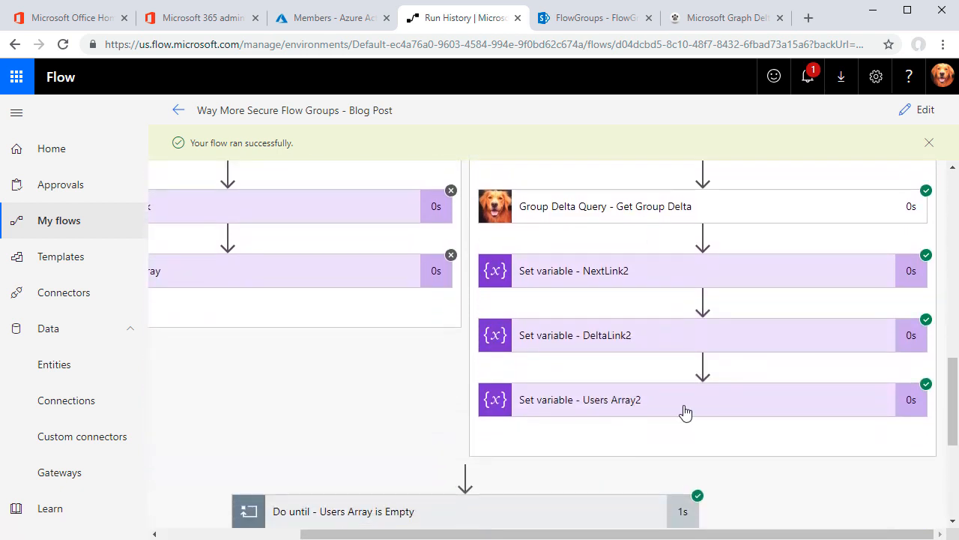
{"action": "left_click", "coordinate": [683, 416]}
{"action": "scroll", "coordinate": [685, 413], "scroll_direction": "down", "scroll_amount": 3}
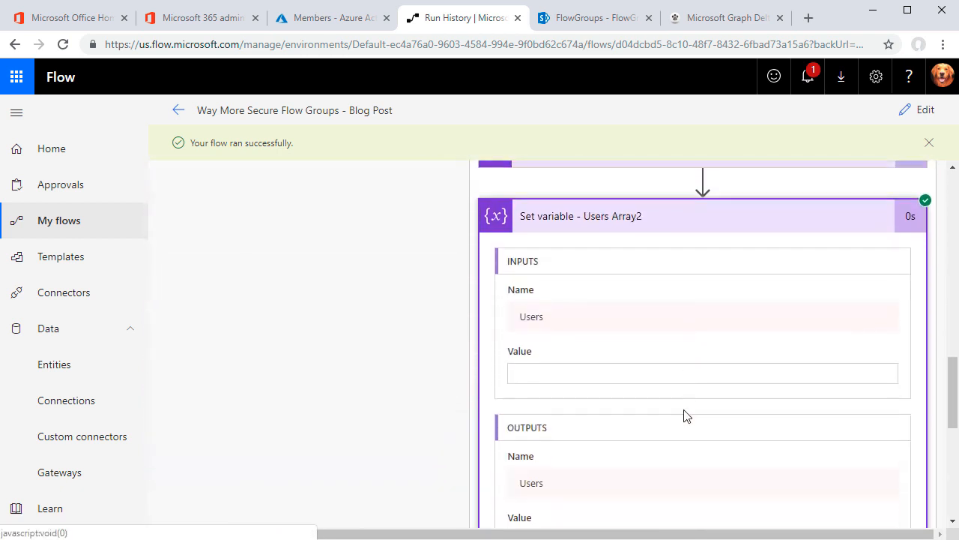
{"action": "scroll", "coordinate": [659, 466], "scroll_direction": "down", "scroll_amount": 3}
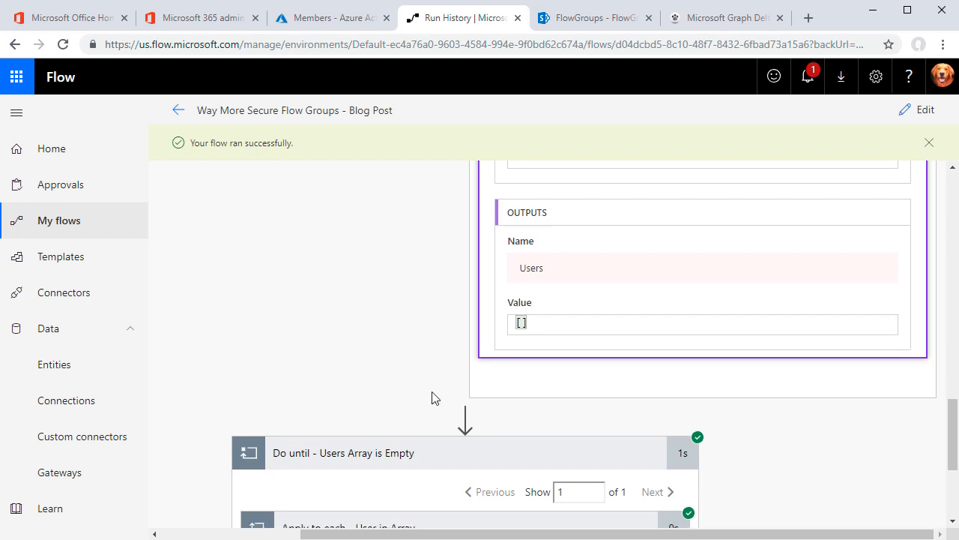
Expand "Apply to each - User in Array" and the Condition in the Do until loop, reviewing both branches down to the final update item
{"action": "scroll", "coordinate": [435, 396], "scroll_direction": "down", "scroll_amount": 3}
{"action": "left_click", "coordinate": [458, 320]}
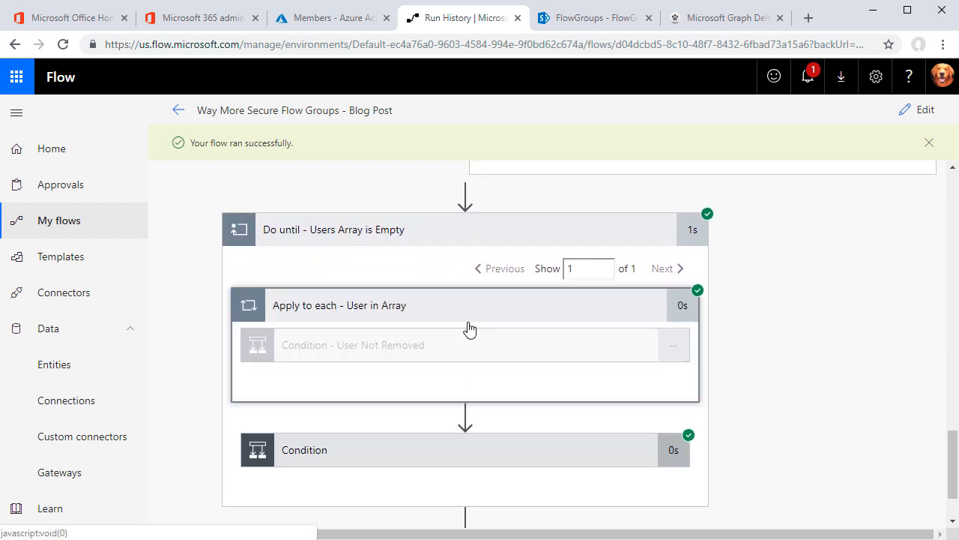
{"action": "scroll", "coordinate": [525, 419], "scroll_direction": "down", "scroll_amount": 1}
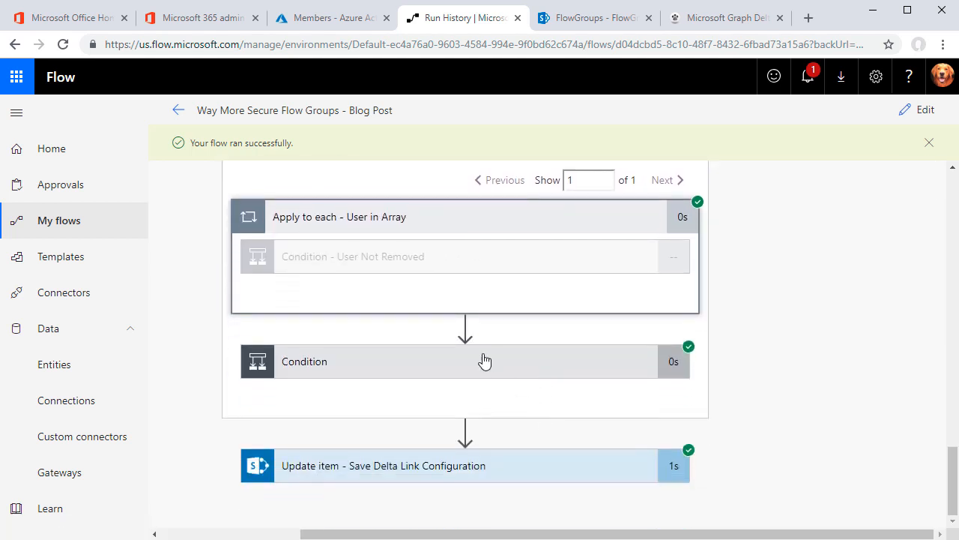
{"action": "left_click", "coordinate": [488, 372]}
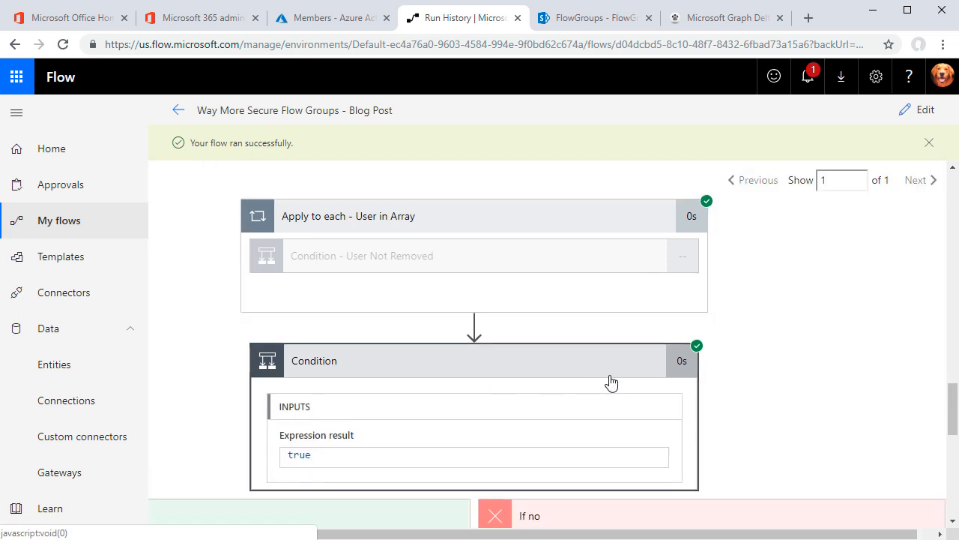
{"action": "scroll", "coordinate": [600, 379], "scroll_direction": "down", "scroll_amount": 2}
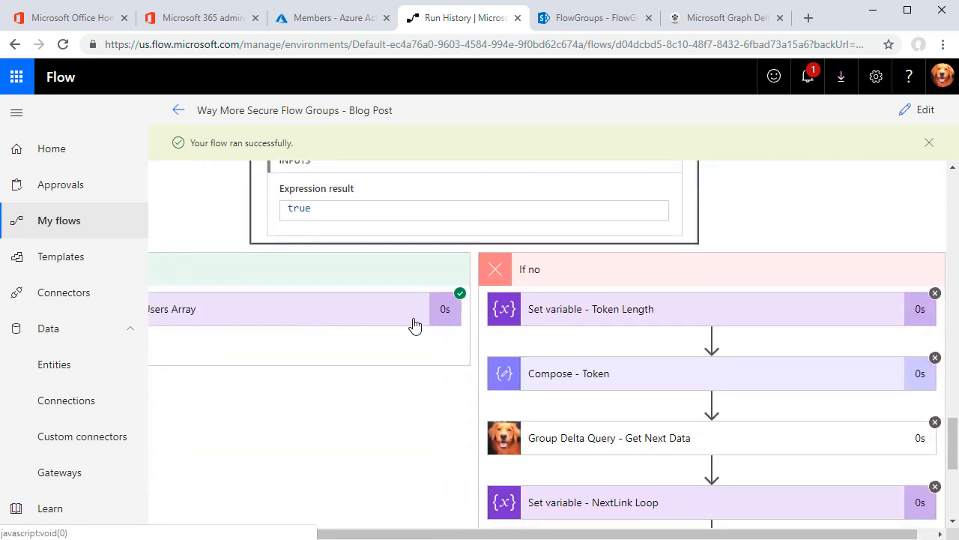
{"action": "scroll", "coordinate": [449, 325], "scroll_direction": "down", "scroll_amount": 4}
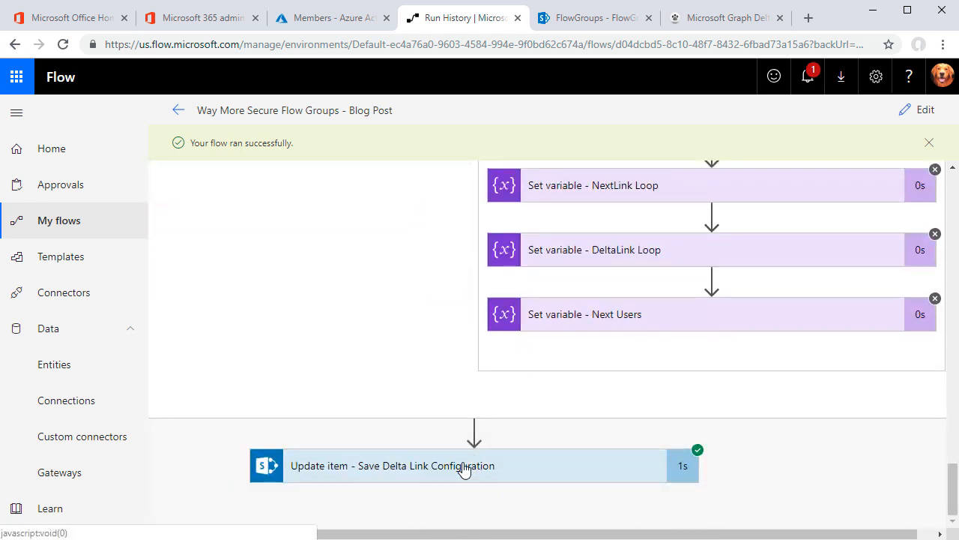
Reopen the flow for editing and prepare another test with the manual trigger action, up to the run confirmation
{"action": "left_click", "coordinate": [910, 112]}
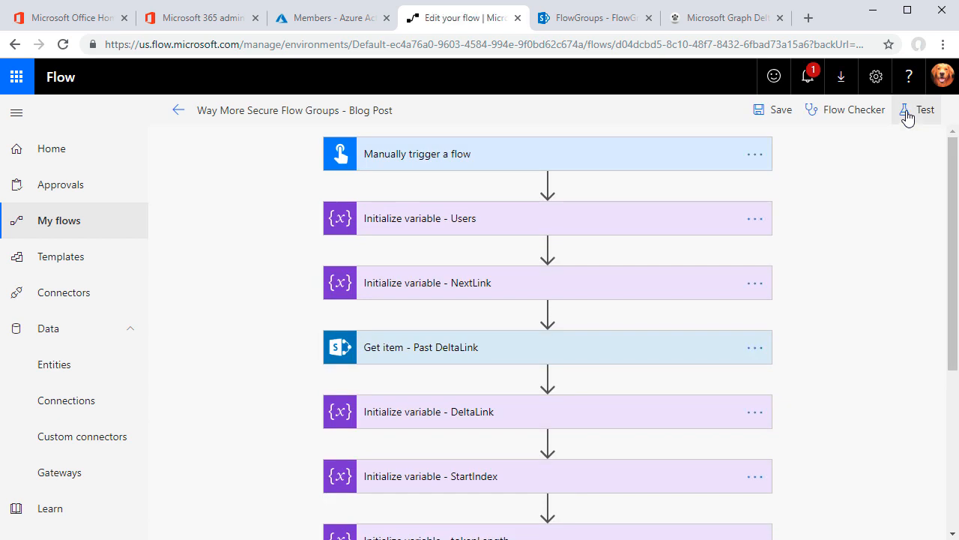
{"action": "left_click", "coordinate": [906, 112]}
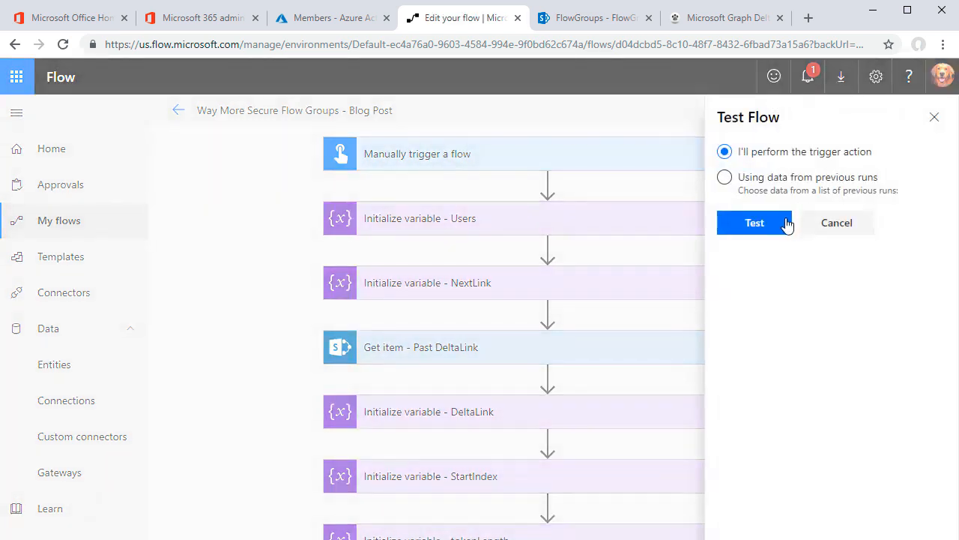
{"action": "left_click", "coordinate": [749, 233]}
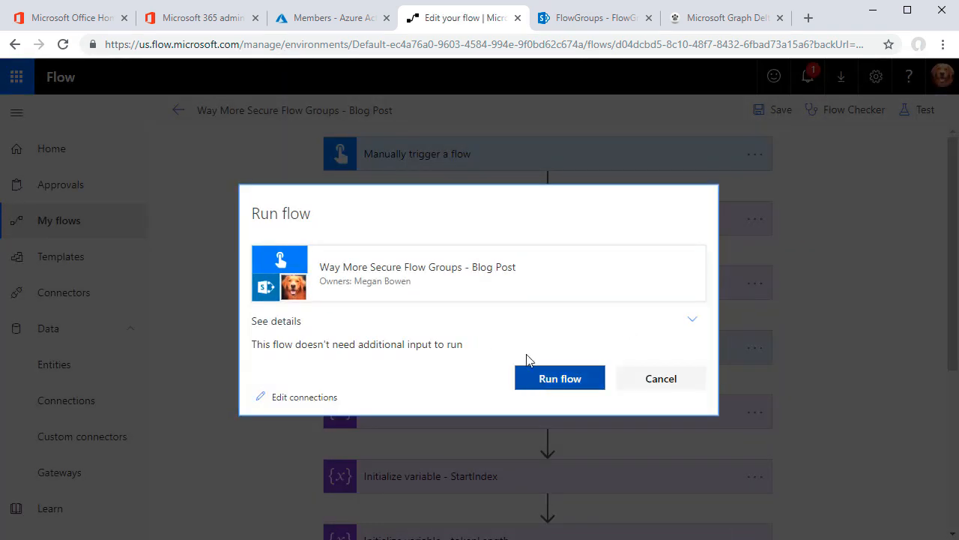
Switch to the Azure AD admin center and add two more users as members of the Spanning Protected Users group
{"action": "left_click", "coordinate": [334, 20]}
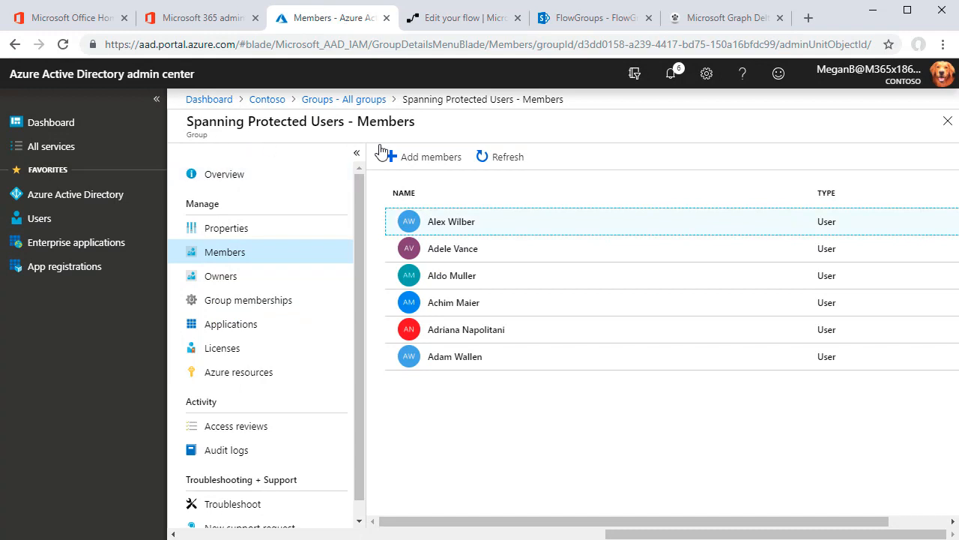
{"action": "left_click", "coordinate": [412, 167]}
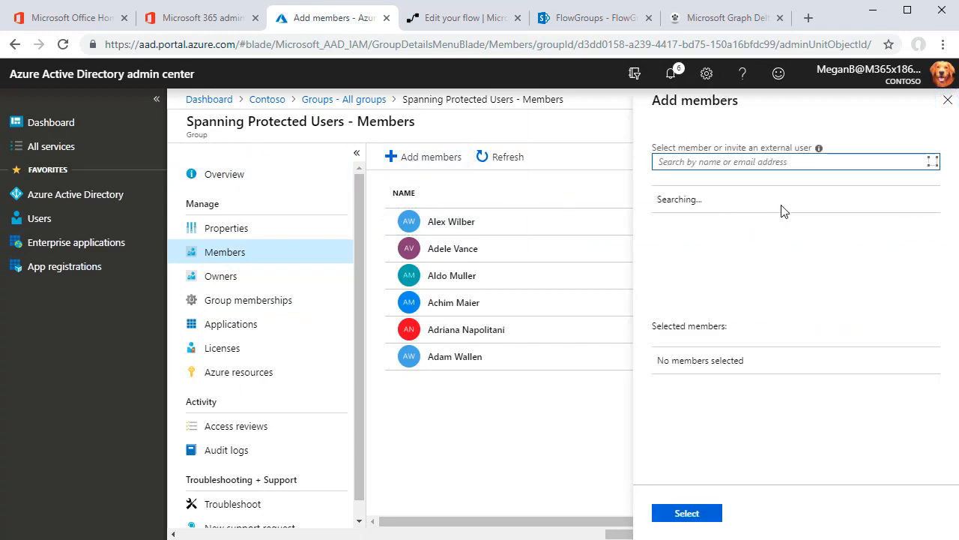
{"action": "scroll", "coordinate": [767, 286], "scroll_direction": "down", "scroll_amount": 2}
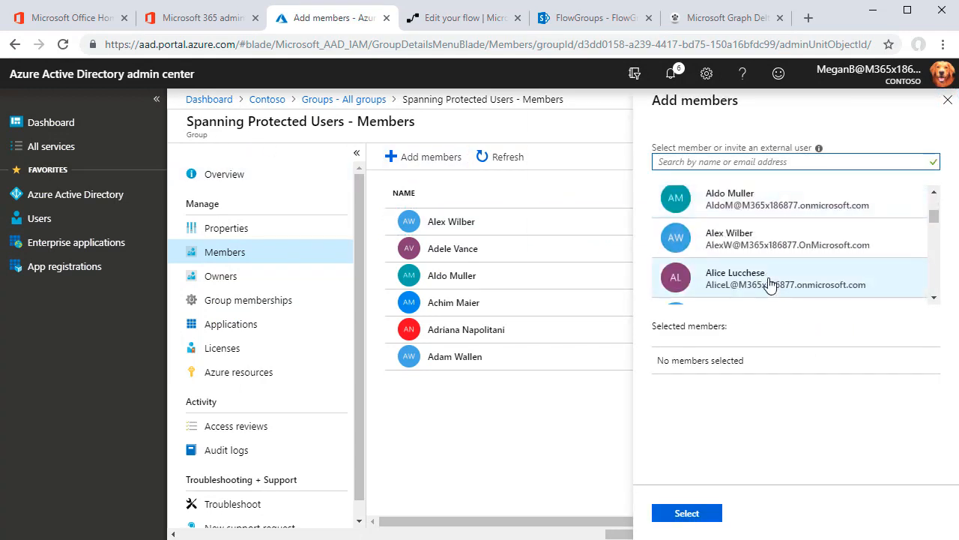
{"action": "scroll", "coordinate": [772, 283], "scroll_direction": "down", "scroll_amount": 3}
{"action": "scroll", "coordinate": [772, 285], "scroll_direction": "down", "scroll_amount": 4}
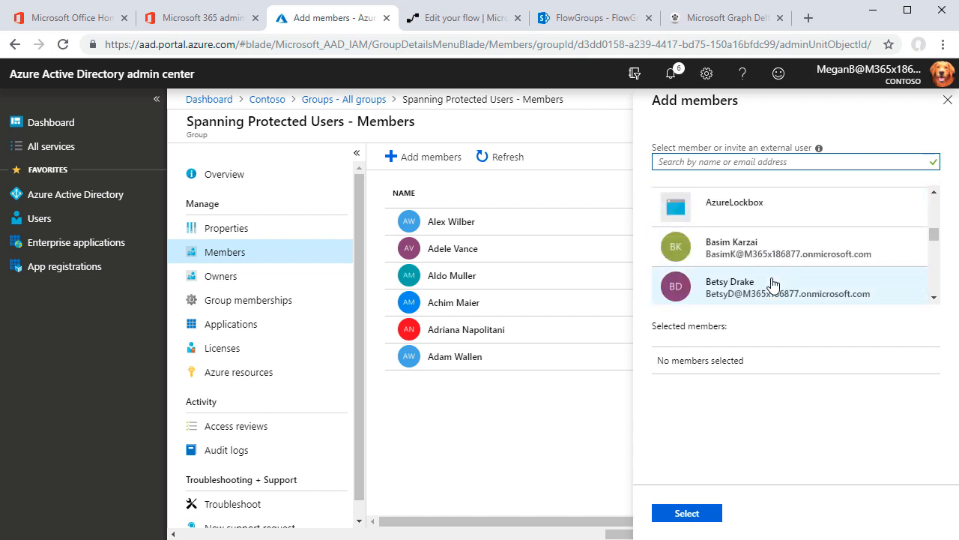
{"action": "left_click", "coordinate": [727, 255]}
{"action": "left_click", "coordinate": [715, 293]}
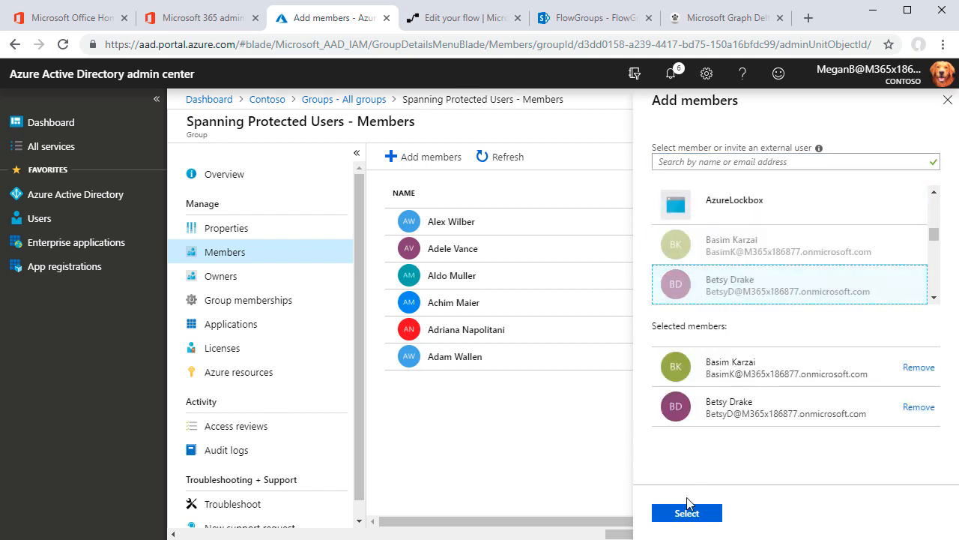
{"action": "left_click", "coordinate": [687, 516]}
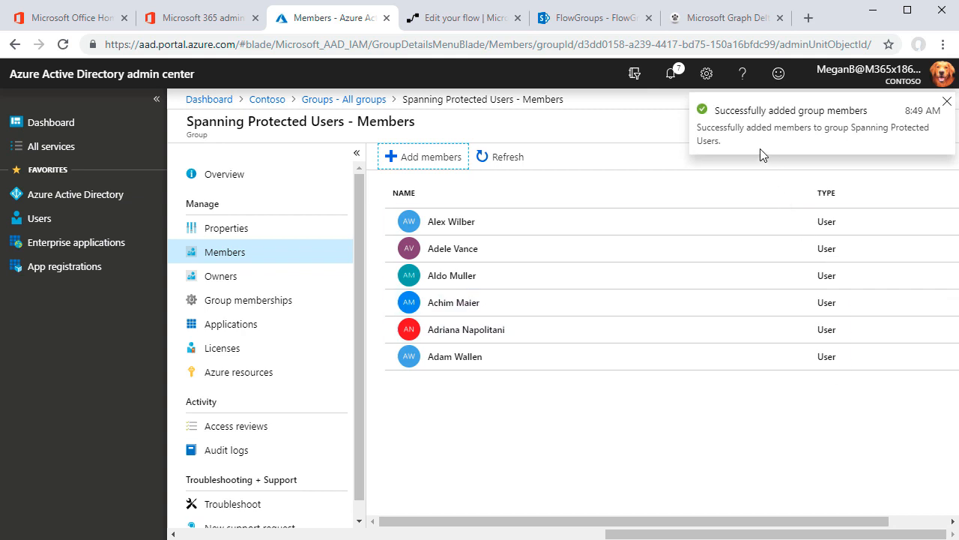
{"action": "left_click", "coordinate": [946, 103]}
Return to the flow's pending test, run the flow and open its run history
{"action": "left_click", "coordinate": [469, 21]}
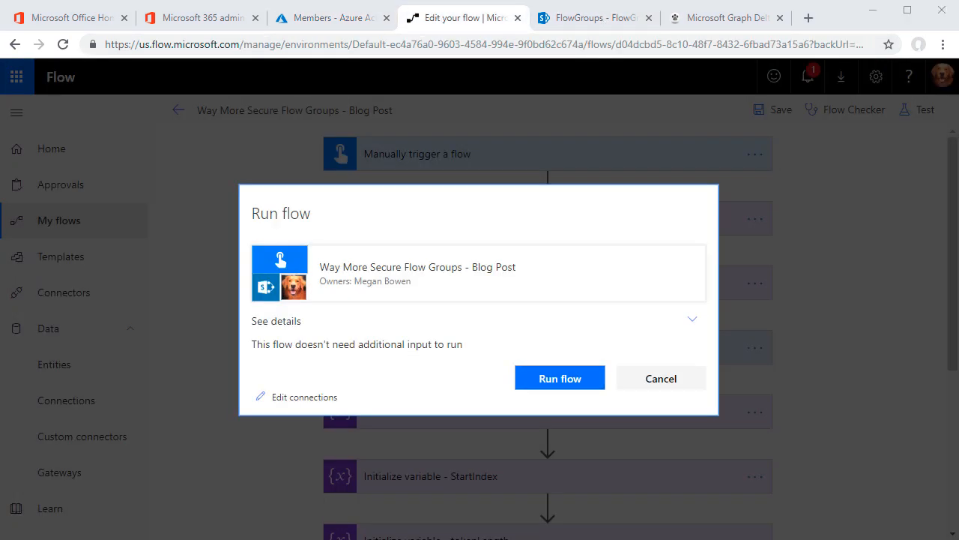
{"action": "left_click", "coordinate": [548, 378]}
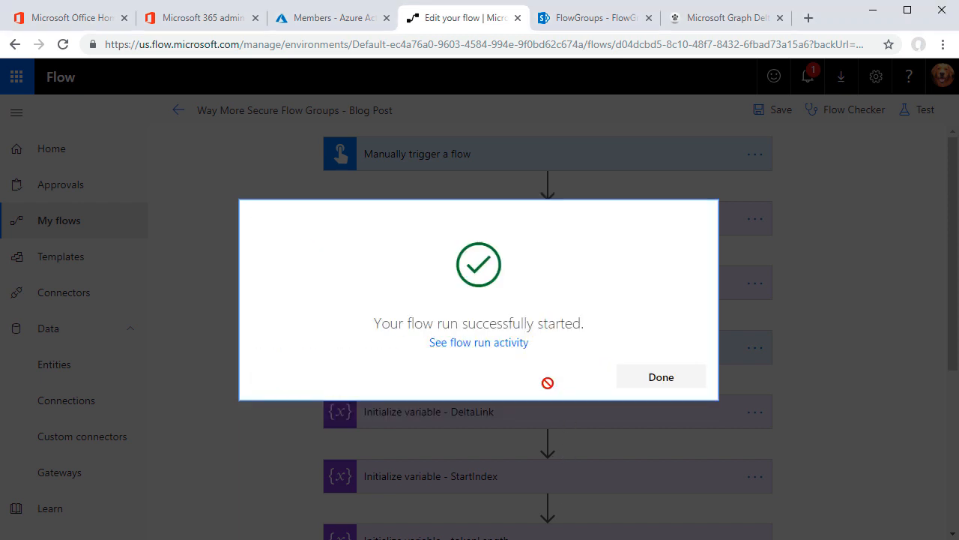
{"action": "left_click", "coordinate": [649, 375]}
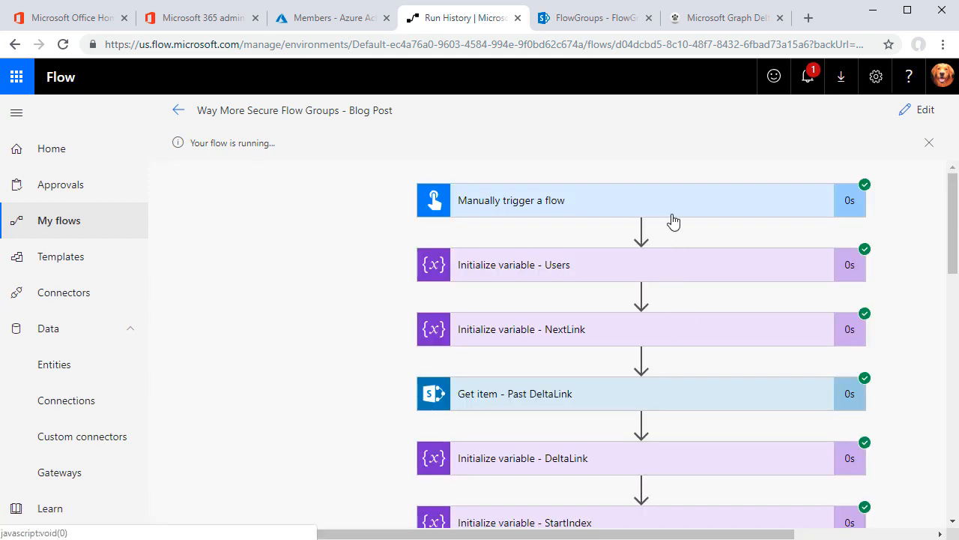
Review the If no branch of the delta query condition and expand "Set variable - Users Array2" to inspect the Users value
{"action": "scroll", "coordinate": [689, 220], "scroll_direction": "down", "scroll_amount": 7}
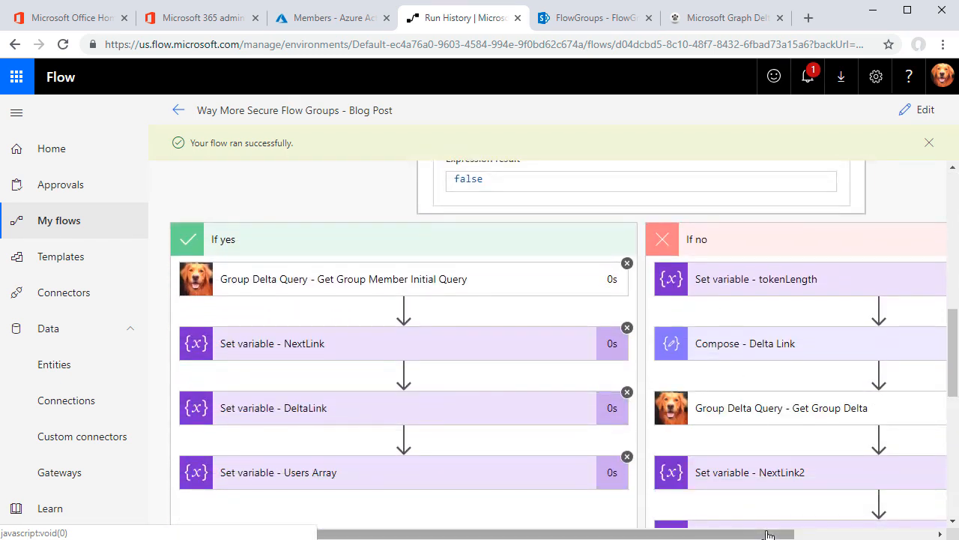
{"action": "left_click_drag", "start_coordinate": [556, 534], "coordinate": [683, 534]}
{"action": "scroll", "coordinate": [809, 300], "scroll_direction": "down", "scroll_amount": 1}
{"action": "scroll", "coordinate": [809, 301], "scroll_direction": "down", "scroll_amount": 3}
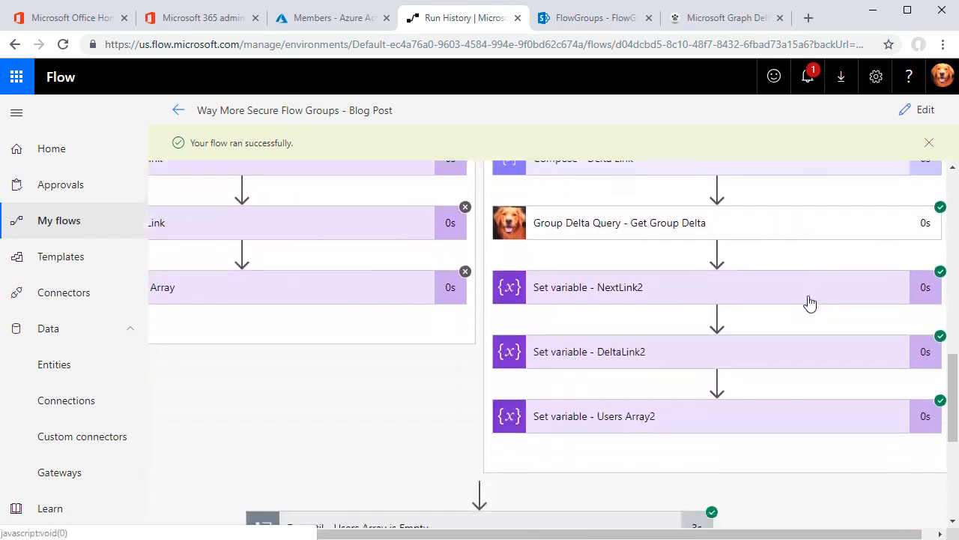
{"action": "left_click", "coordinate": [675, 425]}
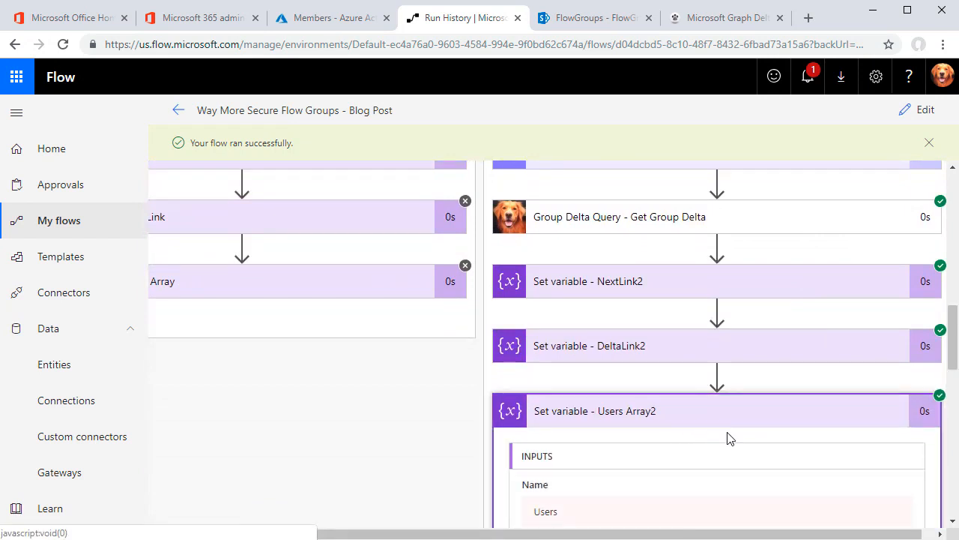
{"action": "scroll", "coordinate": [737, 465], "scroll_direction": "down", "scroll_amount": 4}
{"action": "scroll", "coordinate": [731, 383], "scroll_direction": "down", "scroll_amount": 2}
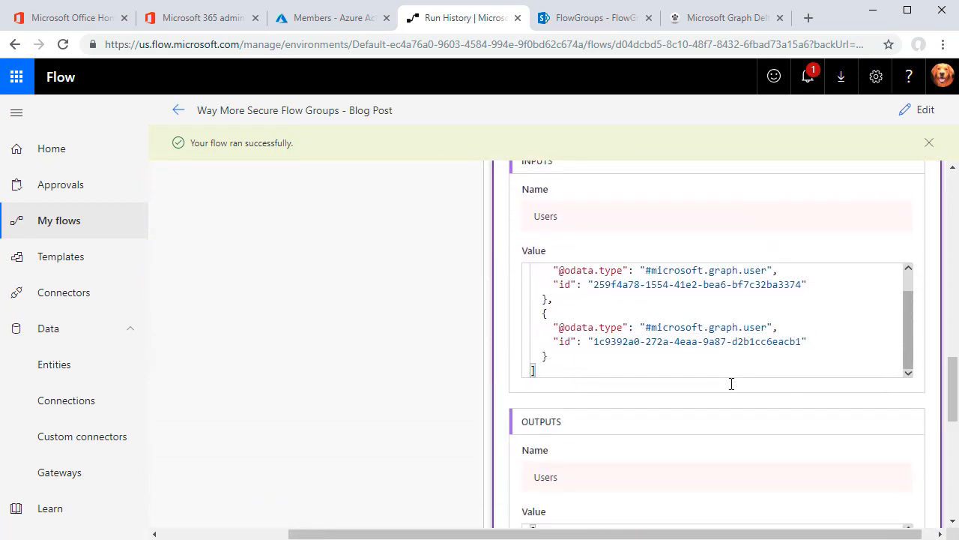
{"action": "scroll", "coordinate": [730, 359], "scroll_direction": "down", "scroll_amount": 3}
Expand "Apply to each - User in Array" and "Condition - User Not Removed" in the Do until loop to check the executed branch
{"action": "scroll", "coordinate": [731, 369], "scroll_direction": "down", "scroll_amount": 6}
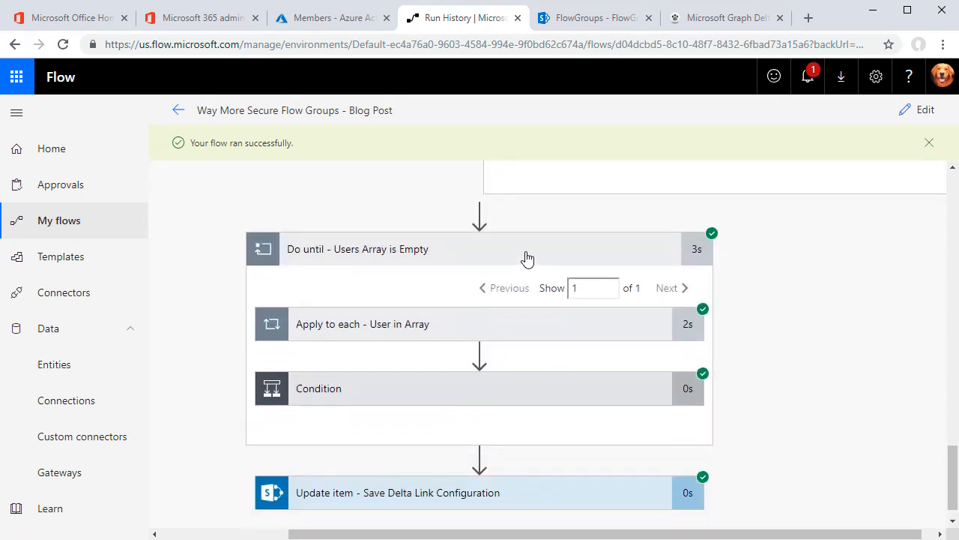
{"action": "left_click", "coordinate": [518, 327]}
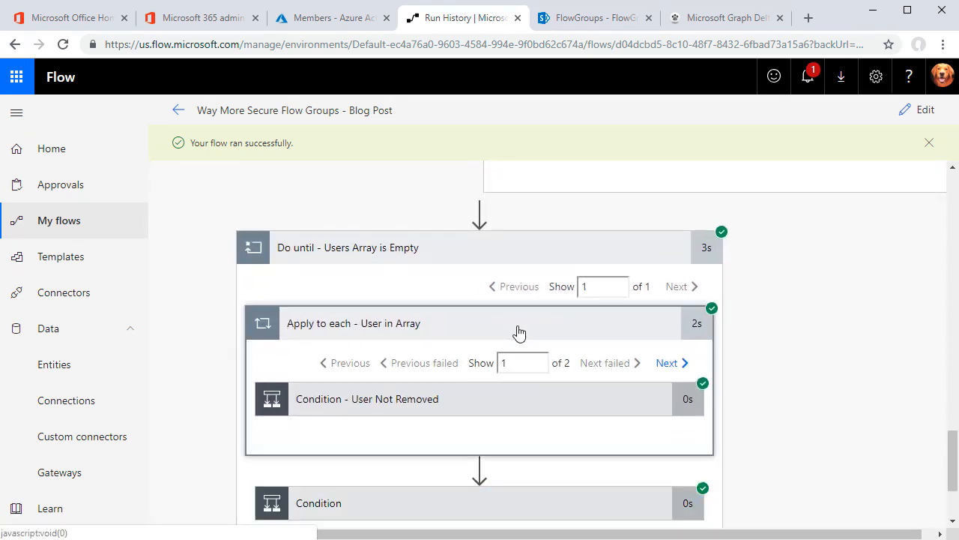
{"action": "left_click", "coordinate": [552, 406]}
{"action": "scroll", "coordinate": [705, 422], "scroll_direction": "down", "scroll_amount": 3}
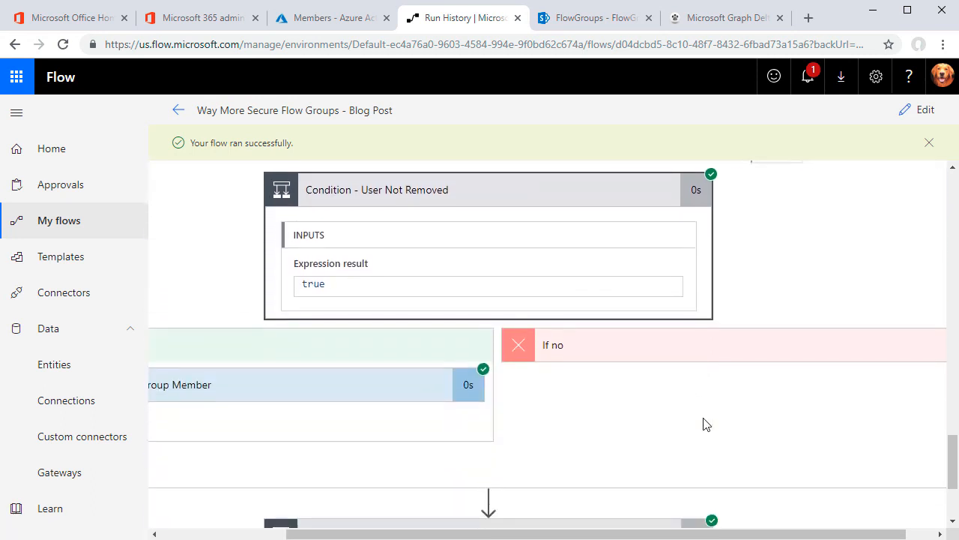
{"action": "scroll", "coordinate": [353, 345], "scroll_direction": "down", "scroll_amount": 2}
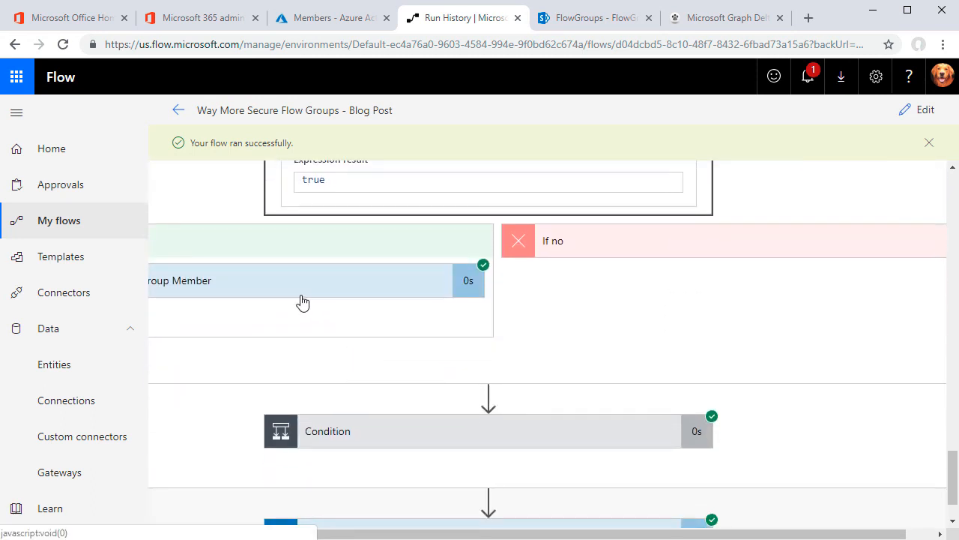
{"action": "scroll", "coordinate": [592, 465], "scroll_direction": "down", "scroll_amount": 1}
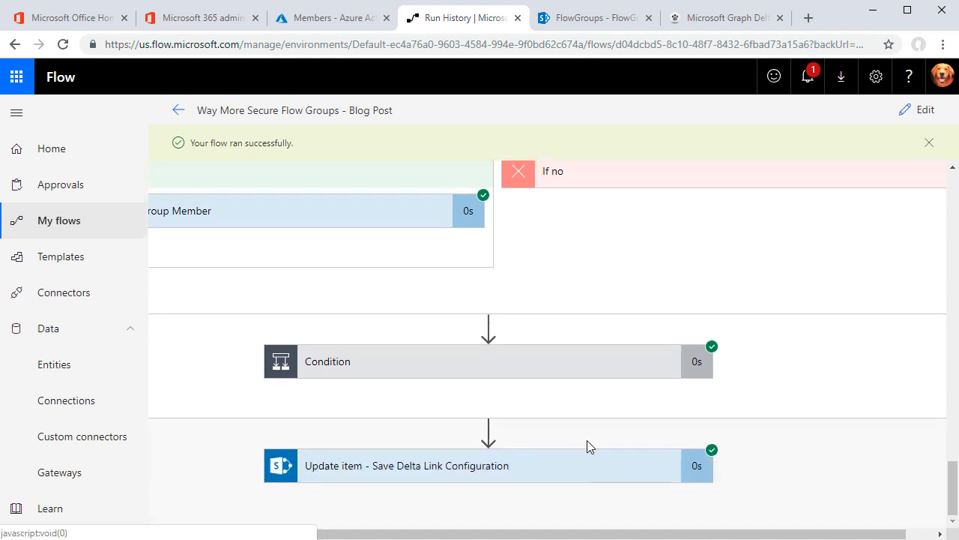
Switch to the SharePoint site and check the FlowGroups list for the items created for the new members
{"action": "left_click", "coordinate": [601, 23]}
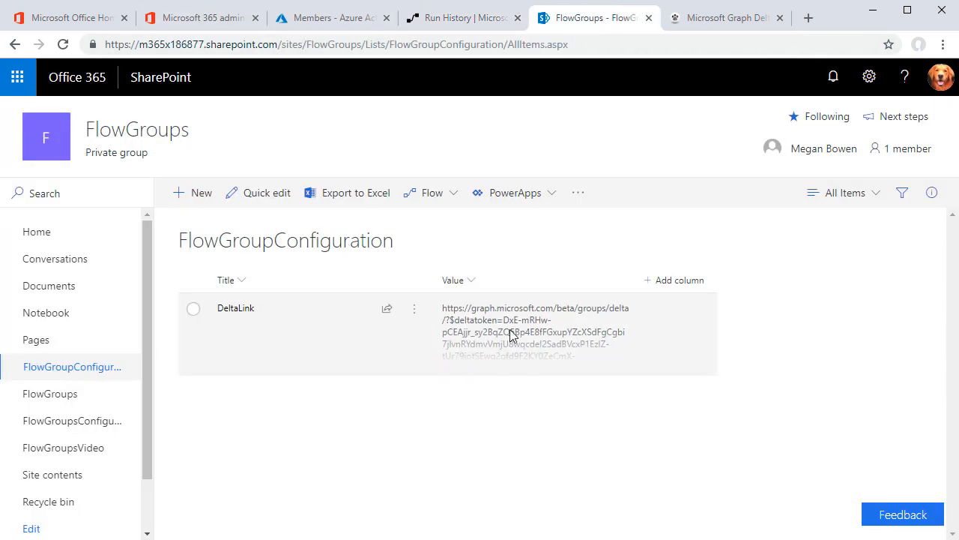
{"action": "left_click", "coordinate": [63, 401]}
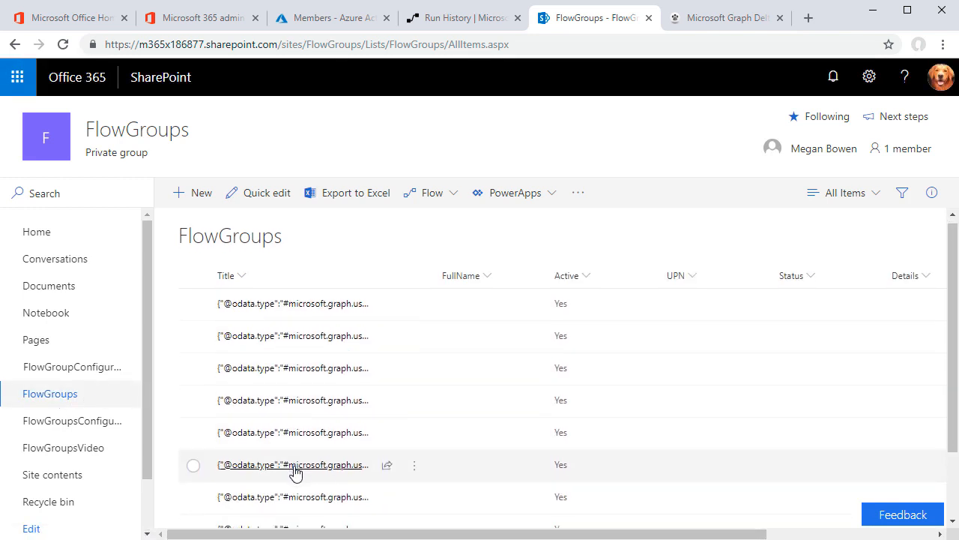
{"action": "scroll", "coordinate": [295, 468], "scroll_direction": "down", "scroll_amount": 1}
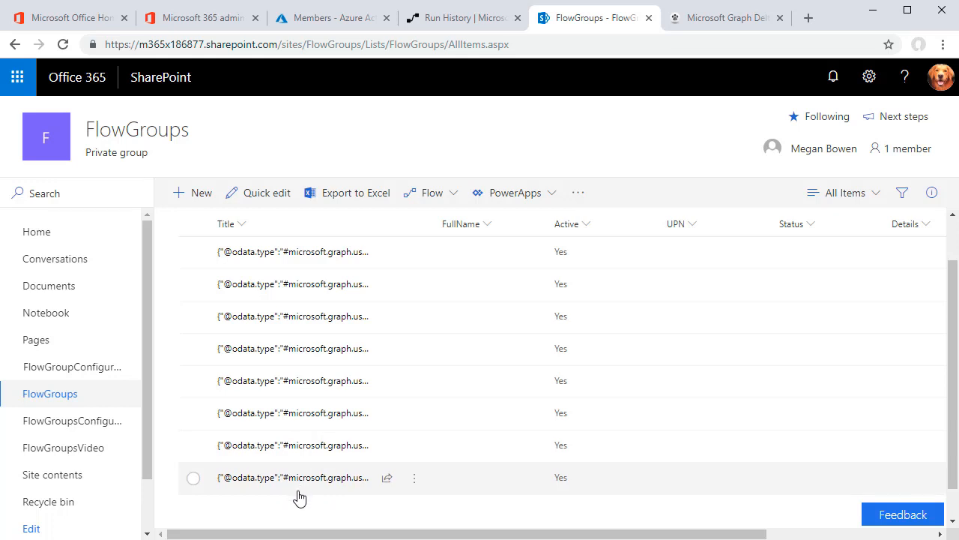
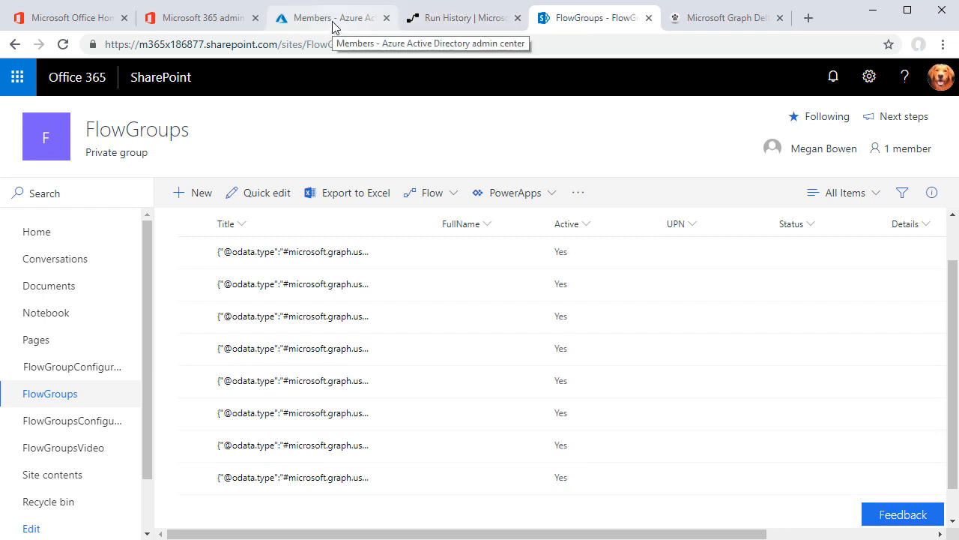
Reopen the flow for editing and expand "Do until - Users Array is Empty" down to the If yes branch containing "Create item - Group Member"
{"action": "left_click", "coordinate": [449, 22]}
{"action": "left_click", "coordinate": [921, 110]}
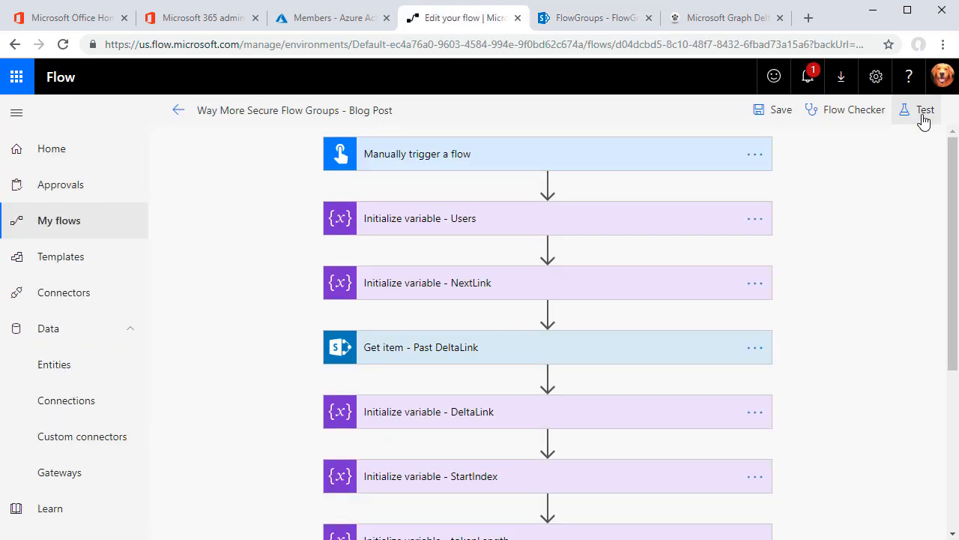
{"action": "scroll", "coordinate": [868, 291], "scroll_direction": "down", "scroll_amount": 3}
{"action": "scroll", "coordinate": [867, 292], "scroll_direction": "down", "scroll_amount": 2}
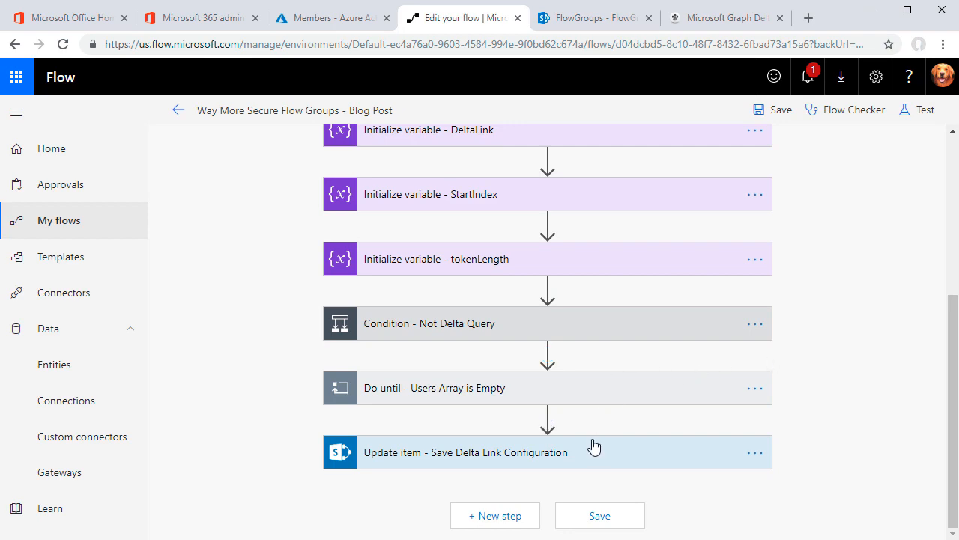
{"action": "scroll", "coordinate": [592, 460], "scroll_direction": "up", "scroll_amount": 3}
{"action": "scroll", "coordinate": [537, 401], "scroll_direction": "down", "scroll_amount": 3}
{"action": "left_click", "coordinate": [446, 393]}
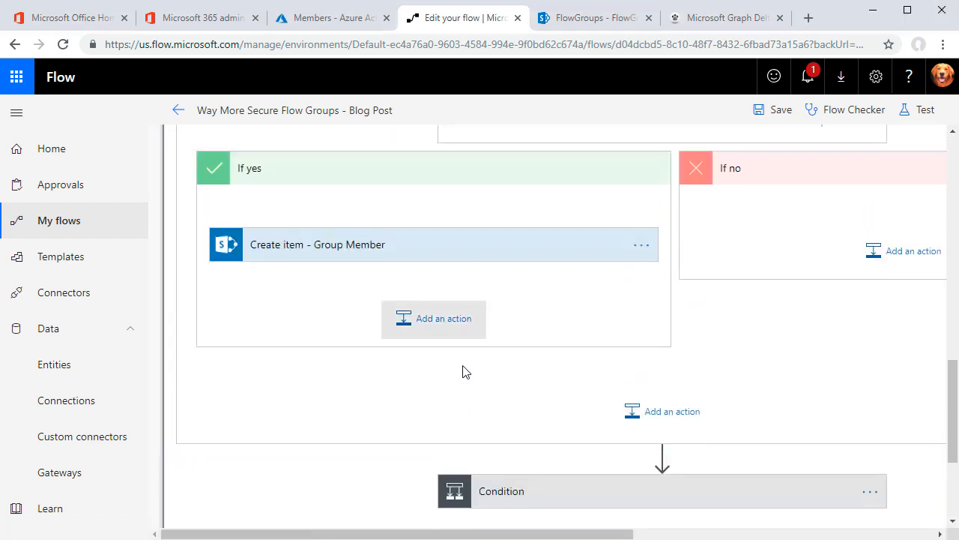
Insert an Azure AD Get user action before "Create item - Group Member" in the If yes branch
{"action": "left_click", "coordinate": [432, 190]}
{"action": "left_click", "coordinate": [431, 234]}
{"action": "type", "text": "azure"}
{"action": "left_click", "coordinate": [255, 425]}
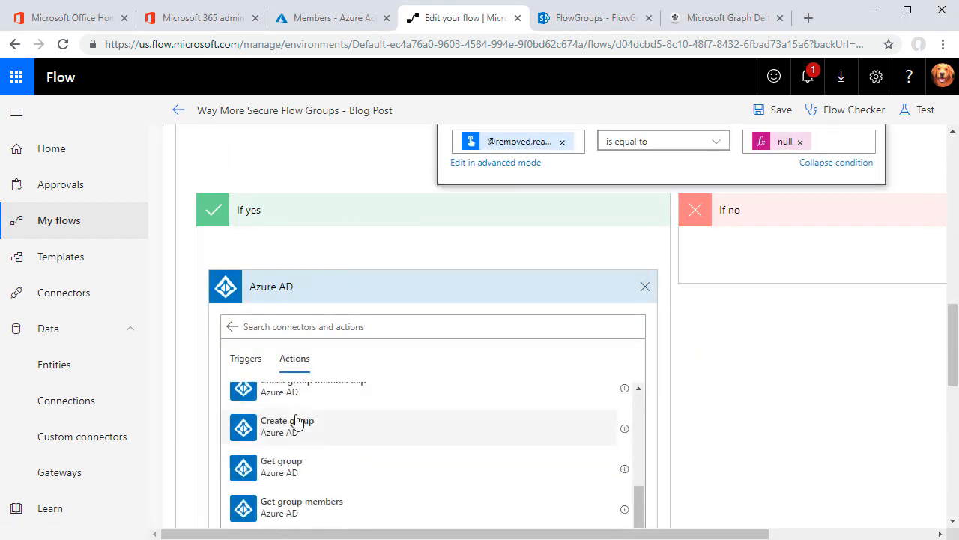
{"action": "left_click", "coordinate": [285, 482]}
Set Get user's User Id or Principal Name to the expression items('Apply_to_each_-_User_in_Array')['id']
{"action": "left_click", "coordinate": [449, 208]}
{"action": "left_click", "coordinate": [801, 177]}
{"action": "type", "text": "items("}
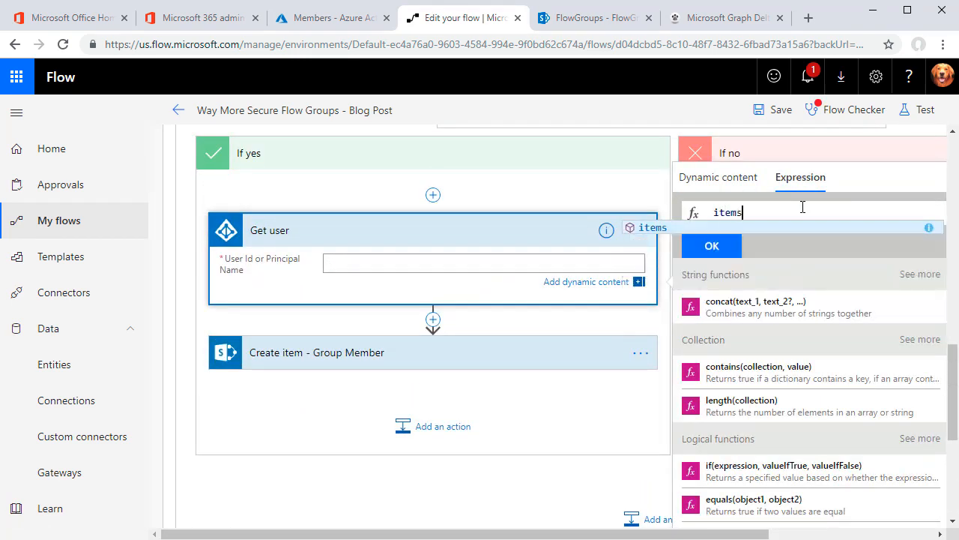
{"action": "left_click", "coordinate": [738, 184]}
{"action": "scroll", "coordinate": [705, 411], "scroll_direction": "down", "scroll_amount": 10}
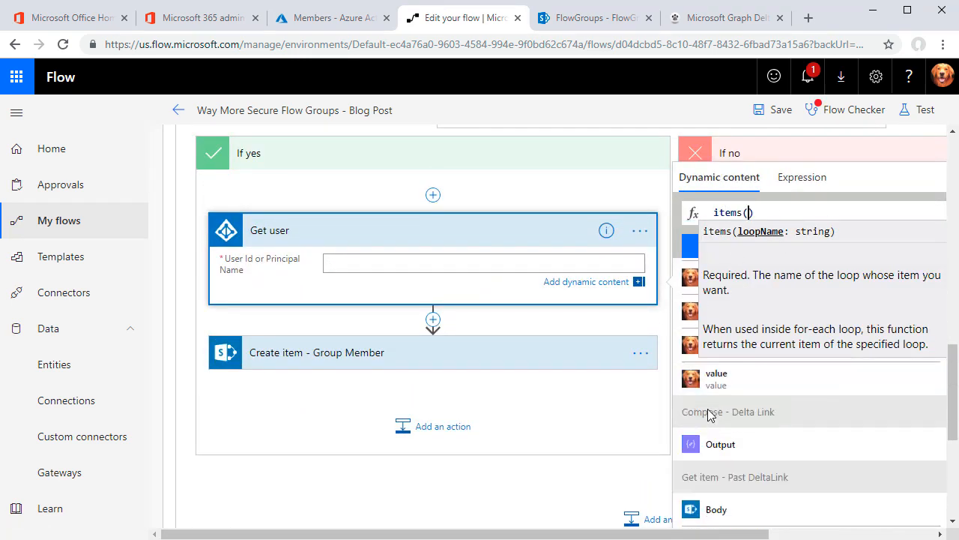
{"action": "left_click", "coordinate": [722, 469]}
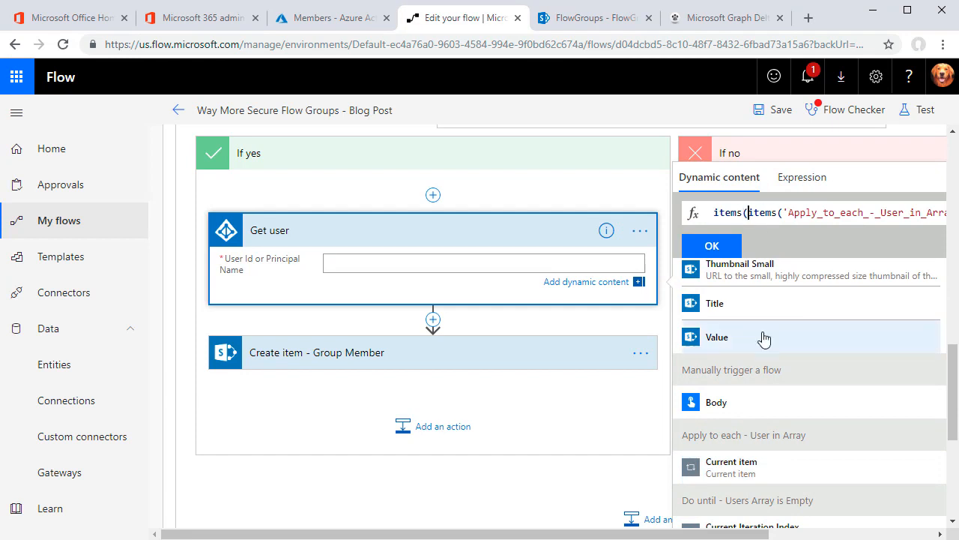
{"action": "type", "text": "['id'"}
{"action": "left_click", "coordinate": [712, 246]}
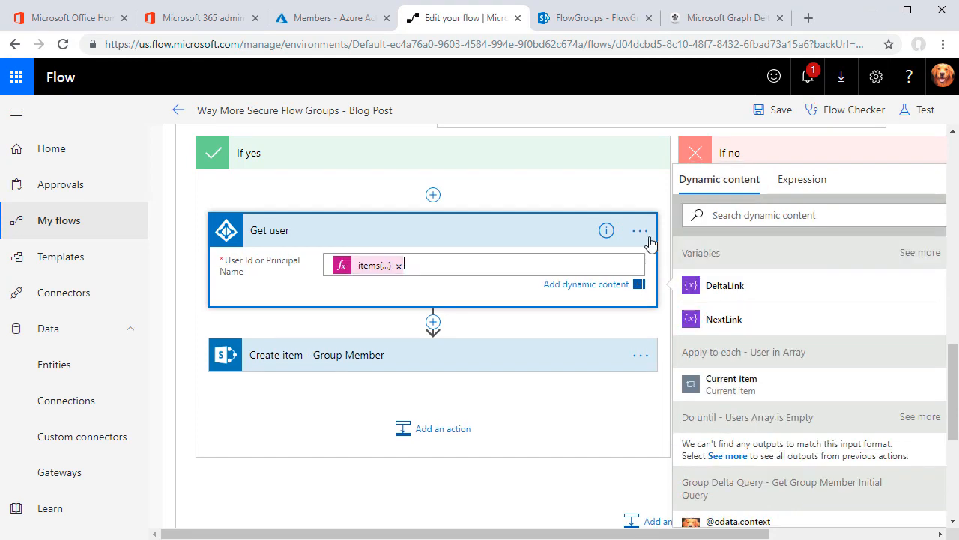
Expand "Create item - Group Member" and move the Current item token from Title to Details
{"action": "left_click", "coordinate": [426, 360]}
{"action": "scroll", "coordinate": [428, 360], "scroll_direction": "down", "scroll_amount": 2}
{"action": "left_click_drag", "start_coordinate": [413, 298], "coordinate": [419, 410]}
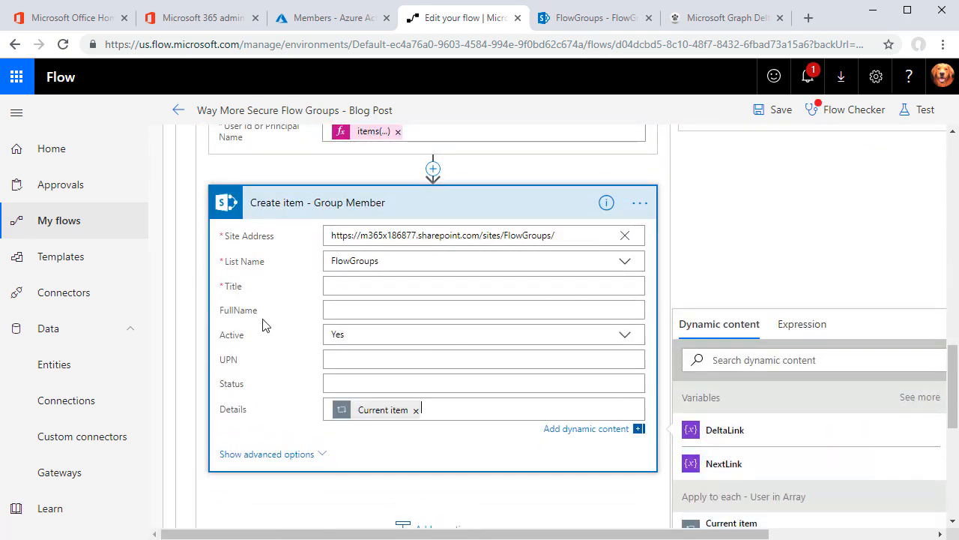
Fill the new item's Title with the Azure AD user's Id and FullName with Display Name
{"action": "left_click", "coordinate": [374, 285]}
{"action": "scroll", "coordinate": [780, 390], "scroll_direction": "down", "scroll_amount": 5}
{"action": "left_click", "coordinate": [731, 349]}
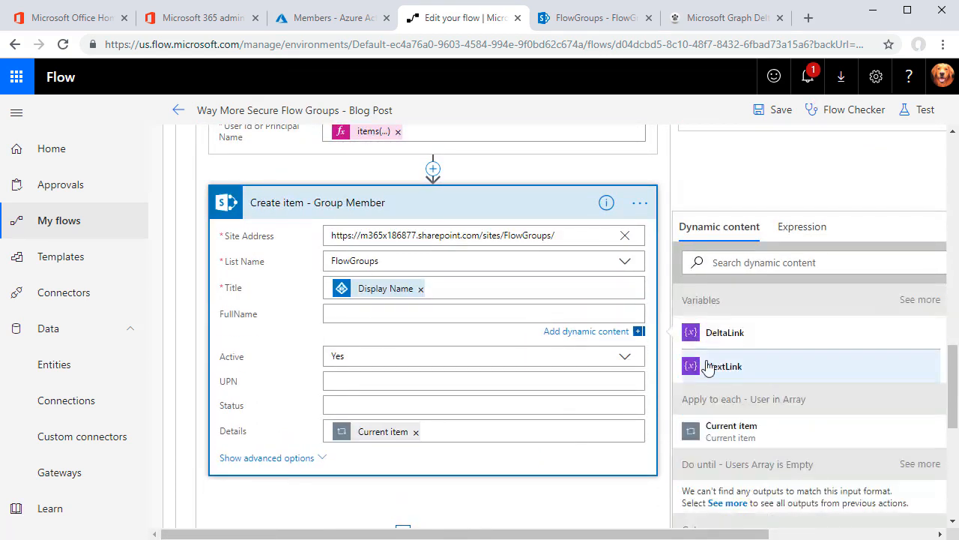
{"action": "scroll", "coordinate": [742, 405], "scroll_direction": "down", "scroll_amount": 5}
{"action": "key", "text": "BackSpace"}
{"action": "scroll", "coordinate": [795, 464], "scroll_direction": "down", "scroll_amount": 5}
{"action": "left_click", "coordinate": [749, 398]}
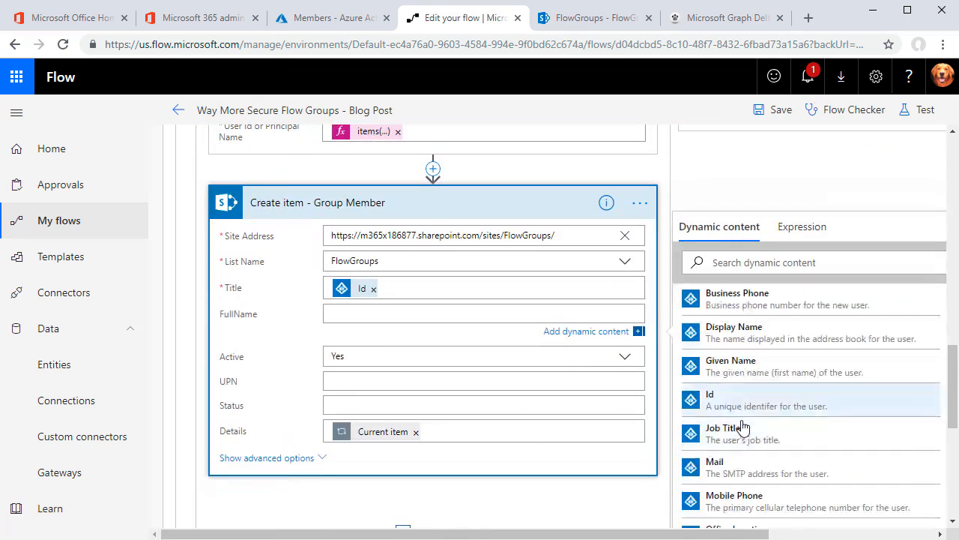
{"action": "left_click", "coordinate": [734, 327]}
Fill UPN with the user's User Principal Name and Status with Active, and save the flow
{"action": "left_click", "coordinate": [449, 381]}
{"action": "scroll", "coordinate": [782, 420], "scroll_direction": "down", "scroll_amount": 5}
{"action": "left_click", "coordinate": [772, 373]}
{"action": "left_click", "coordinate": [450, 404]}
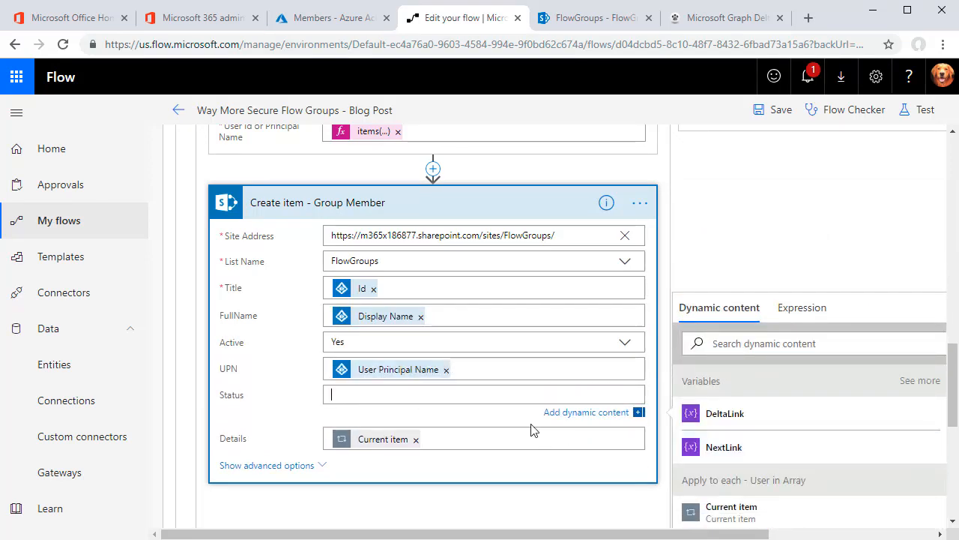
{"action": "type", "text": "Active"}
{"action": "left_click", "coordinate": [530, 211]}
{"action": "left_click", "coordinate": [772, 110]}
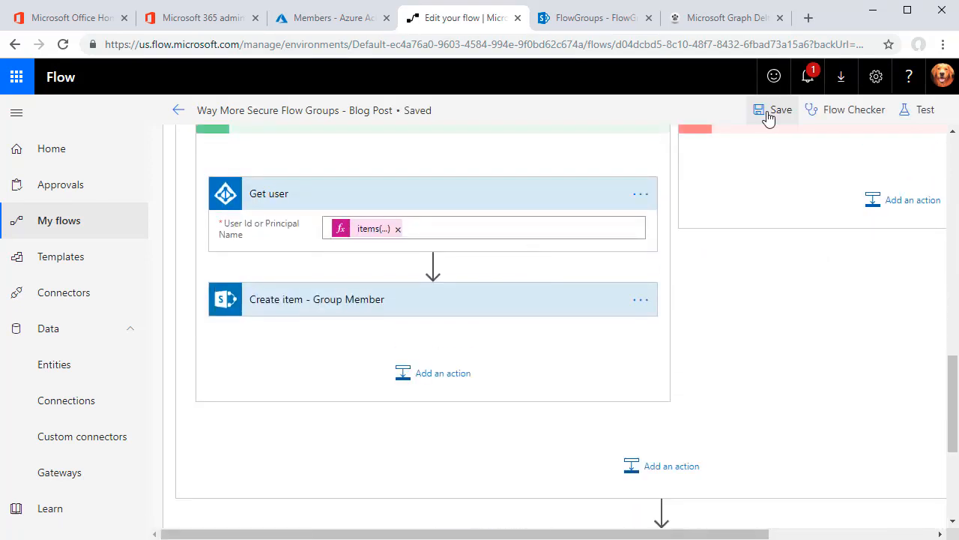
Switch to the SharePoint site and delete the existing items from the FlowGroups list
{"action": "left_click", "coordinate": [558, 18]}
{"action": "left_click", "coordinate": [194, 222]}
{"action": "key", "text": "Delete"}
{"action": "left_click", "coordinate": [475, 355]}
Clear the Value of the DeltaLink item in the FlowGroupConfiguration list
{"action": "left_click", "coordinate": [30, 367]}
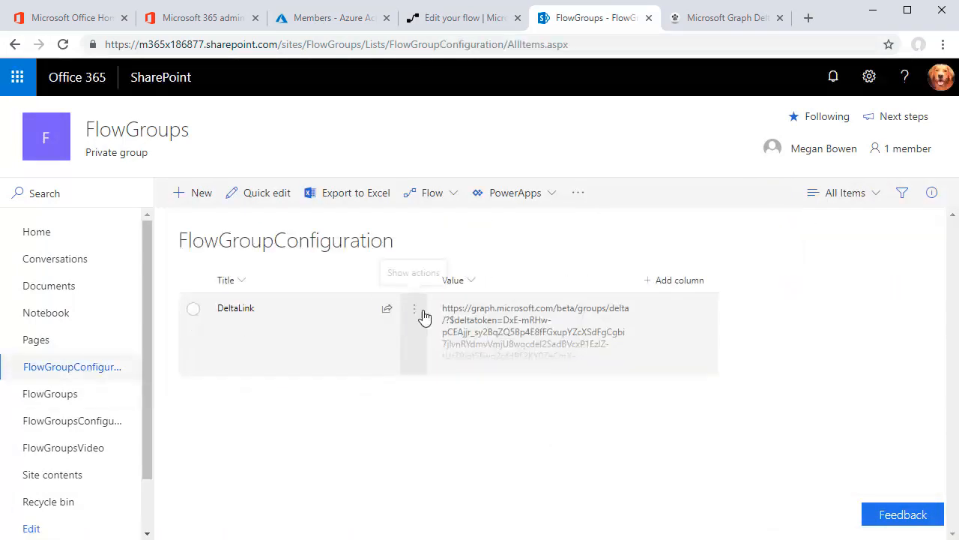
{"action": "left_click", "coordinate": [231, 310]}
{"action": "left_click", "coordinate": [30, 394]}
Return to the flow editor and review the Get user expression and the field mappings of Create item - Group Member
{"action": "left_click", "coordinate": [443, 19]}
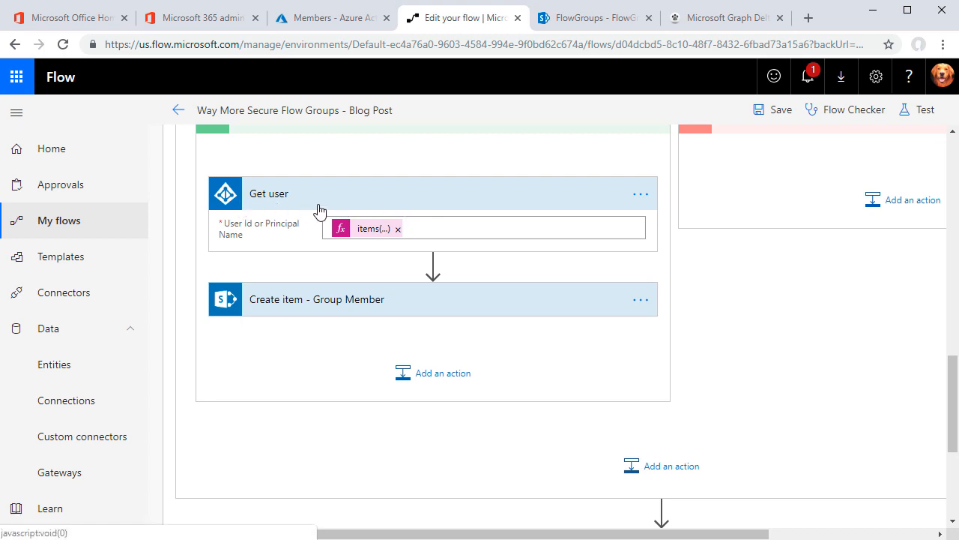
{"action": "left_click", "coordinate": [362, 232]}
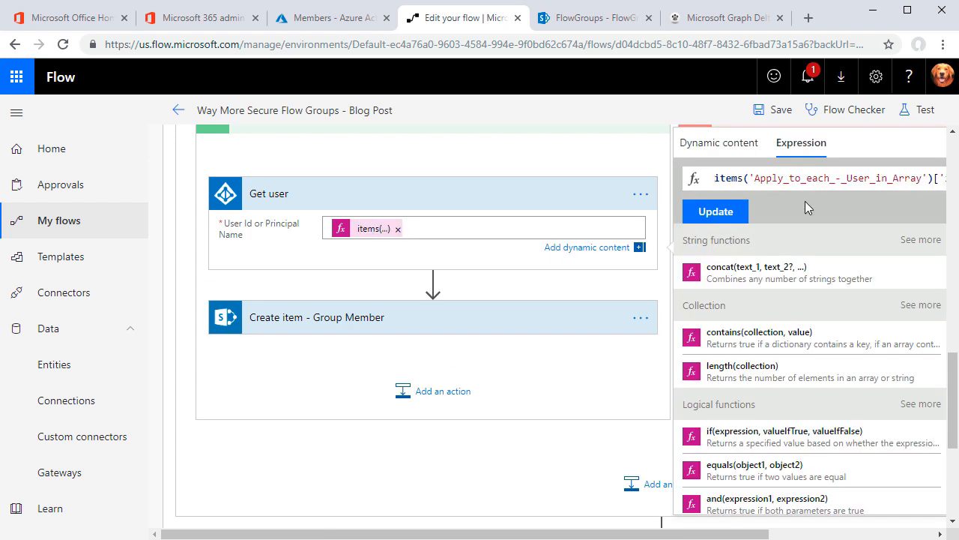
{"action": "key", "text": "End"}
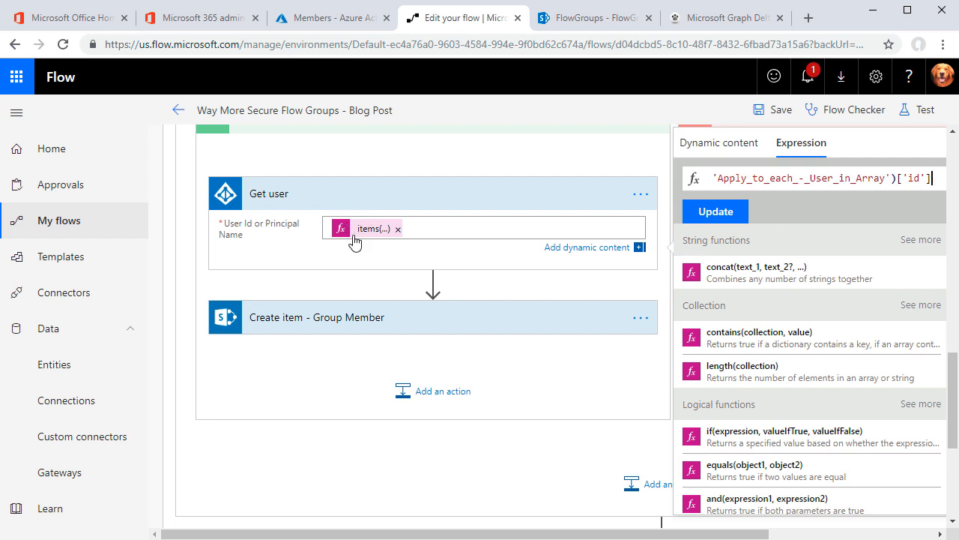
{"action": "left_click", "coordinate": [349, 327]}
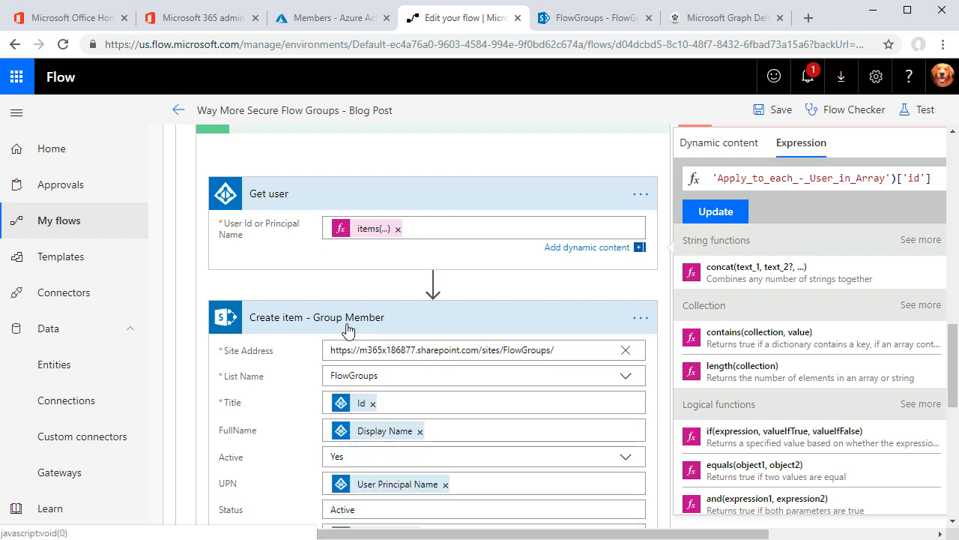
{"action": "scroll", "coordinate": [456, 428], "scroll_direction": "down", "scroll_amount": 1}
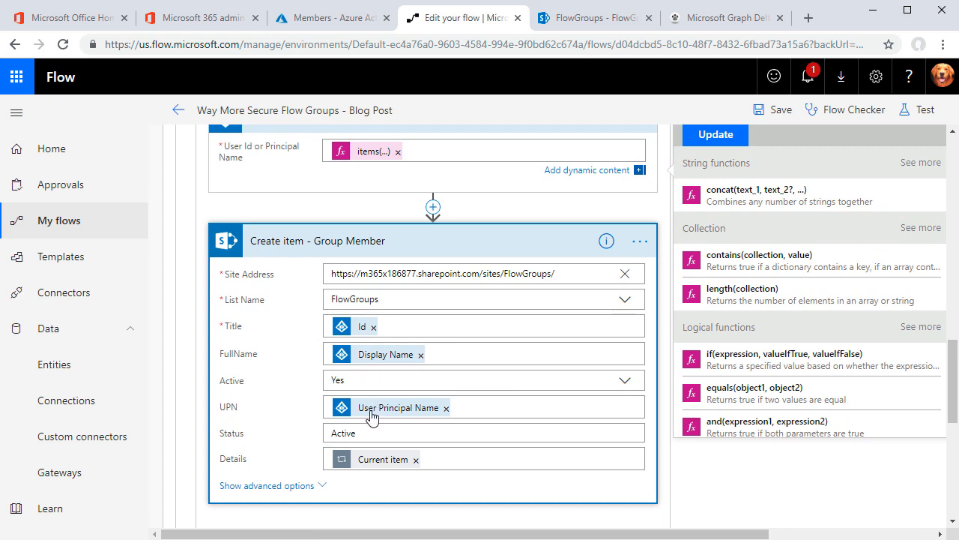
Start a manual test of the flow with its SharePoint, Microsoft Flow Graph Connector and Azure AD connections
{"action": "left_click", "coordinate": [919, 110]}
{"action": "left_click", "coordinate": [760, 224]}
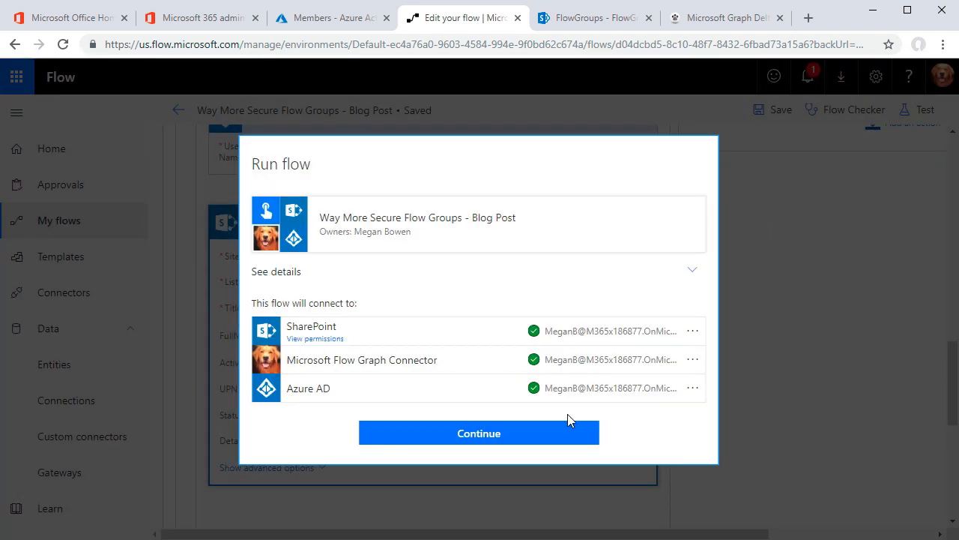
{"action": "left_click", "coordinate": [509, 434]}
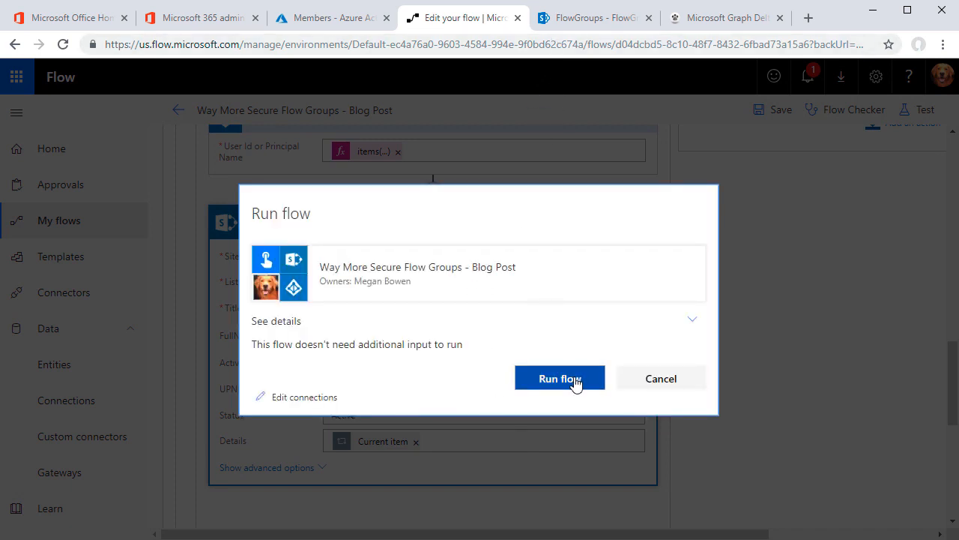
{"action": "left_click", "coordinate": [575, 382]}
Check the FlowGroups list for the created member items and open the flow's run details
{"action": "left_click", "coordinate": [595, 22]}
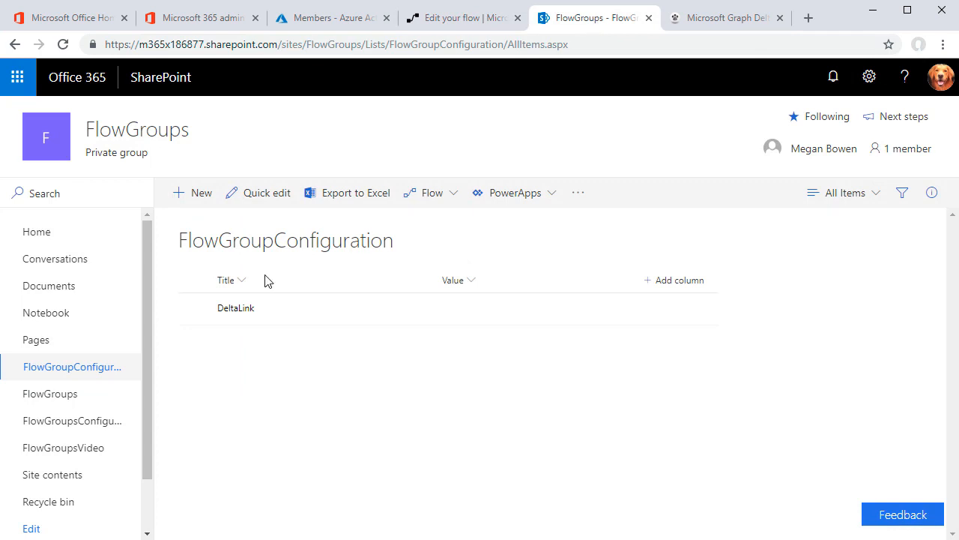
{"action": "left_click", "coordinate": [75, 395]}
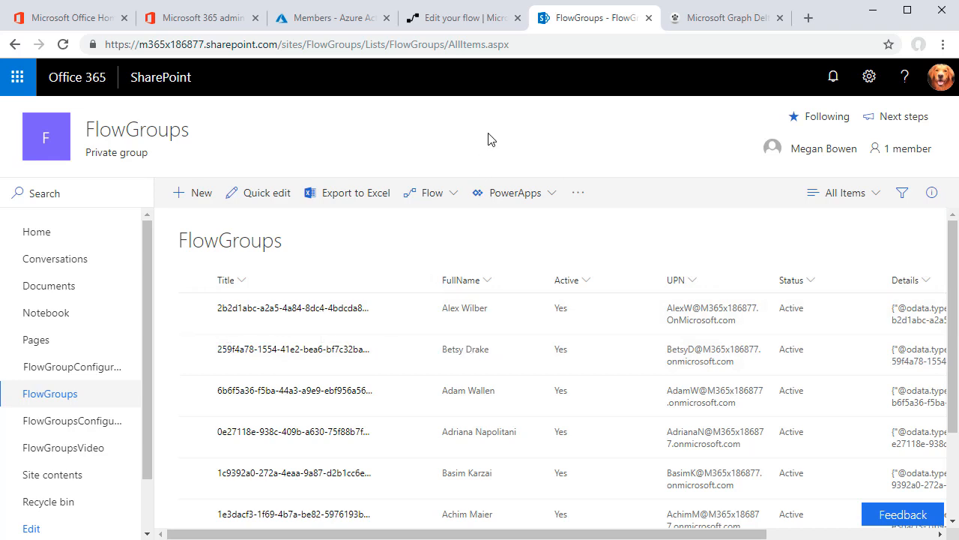
{"action": "left_click", "coordinate": [464, 27]}
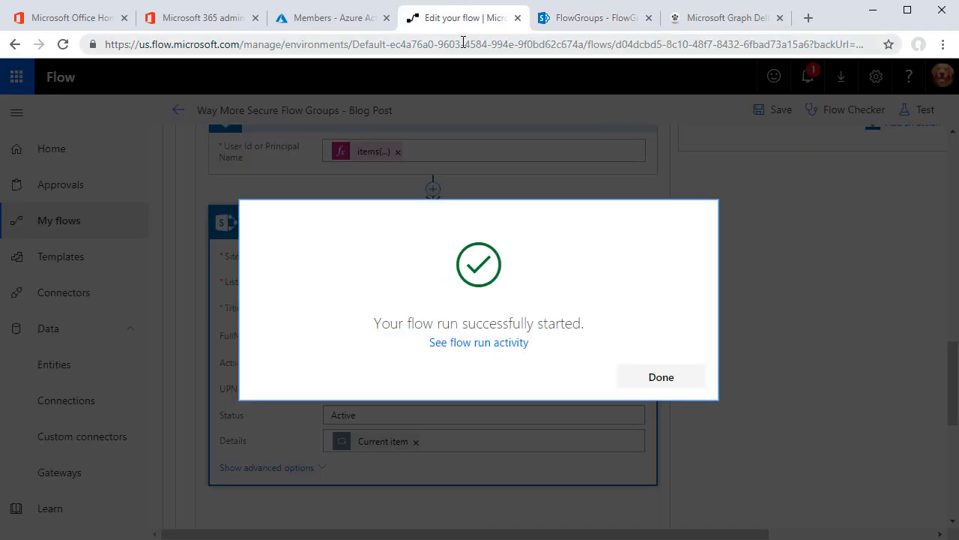
{"action": "left_click", "coordinate": [653, 386]}
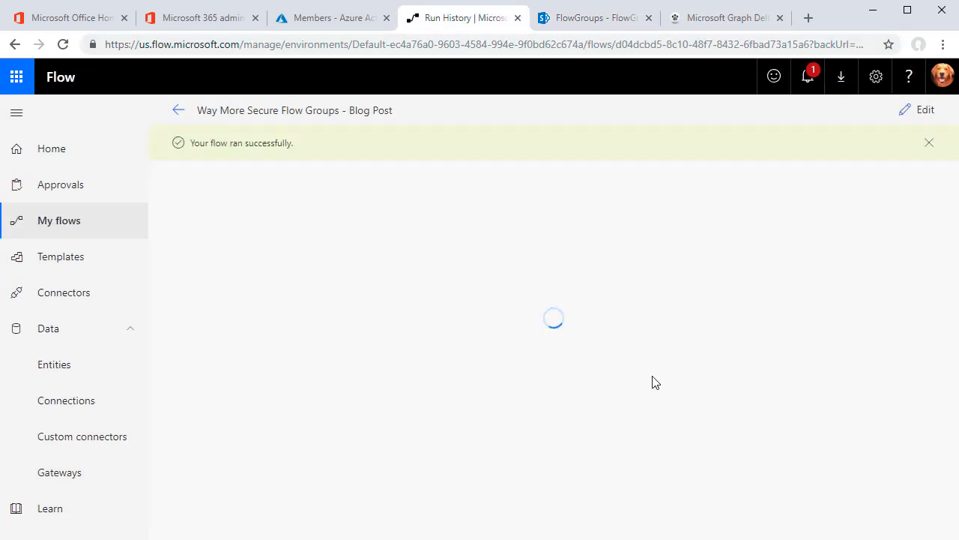
{"action": "scroll", "coordinate": [722, 386], "scroll_direction": "down", "scroll_amount": 3}
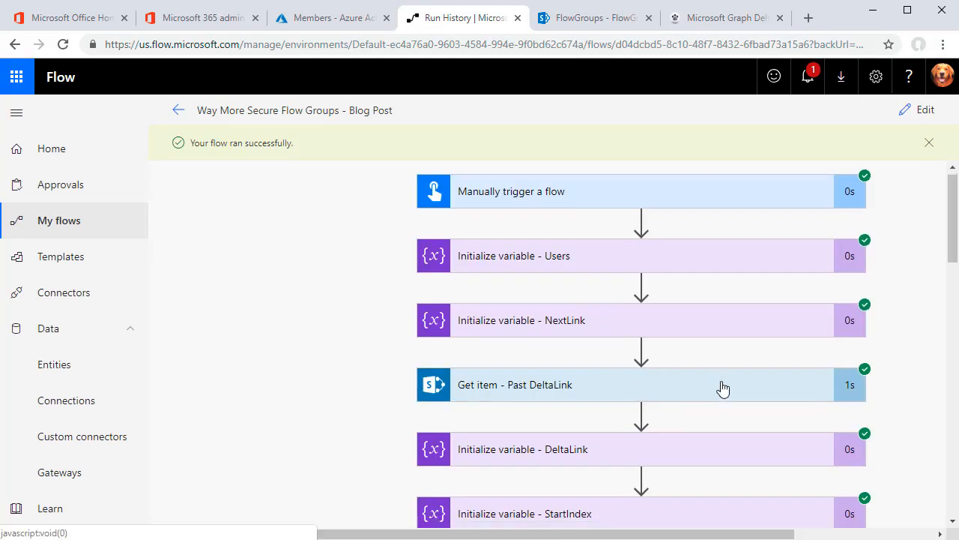